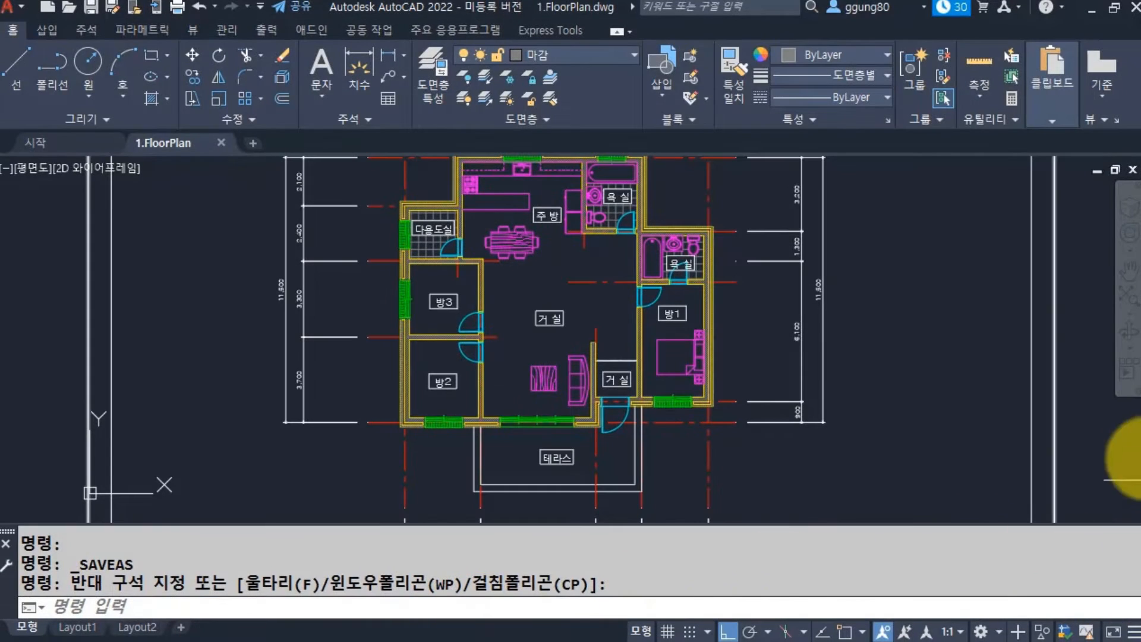
# Zoom to the drawing's extents and review the layer list of the floor plan.
pyautogui.click(978, 417)
pyautogui.click(912, 369)
pyautogui.write('z')
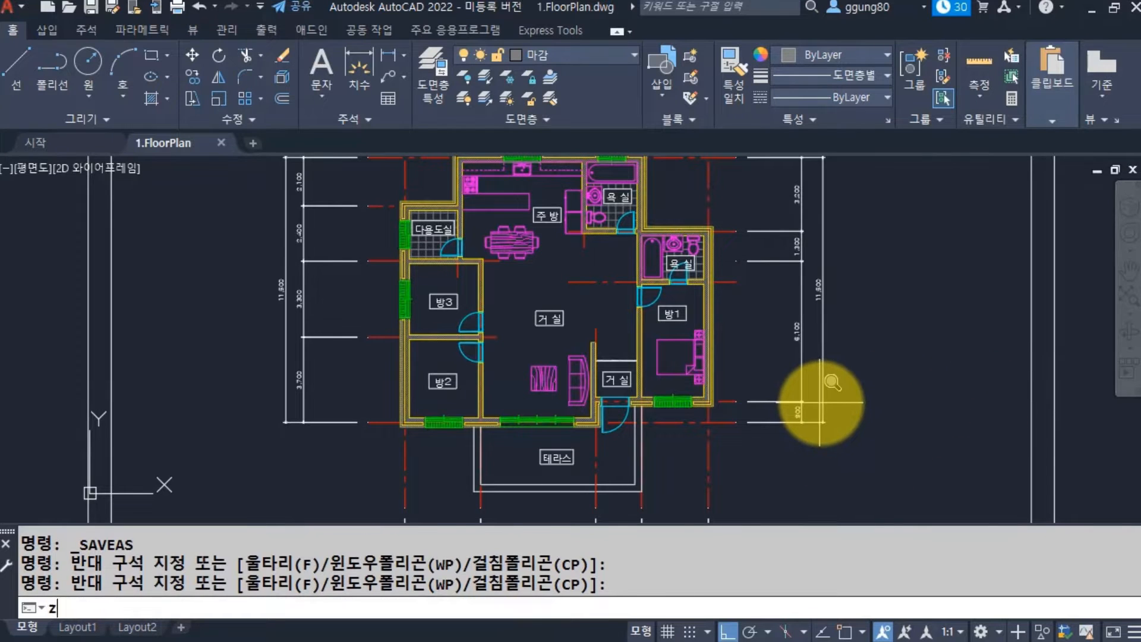
pyautogui.press('Return')
pyautogui.write('e')
pyautogui.press('Return')
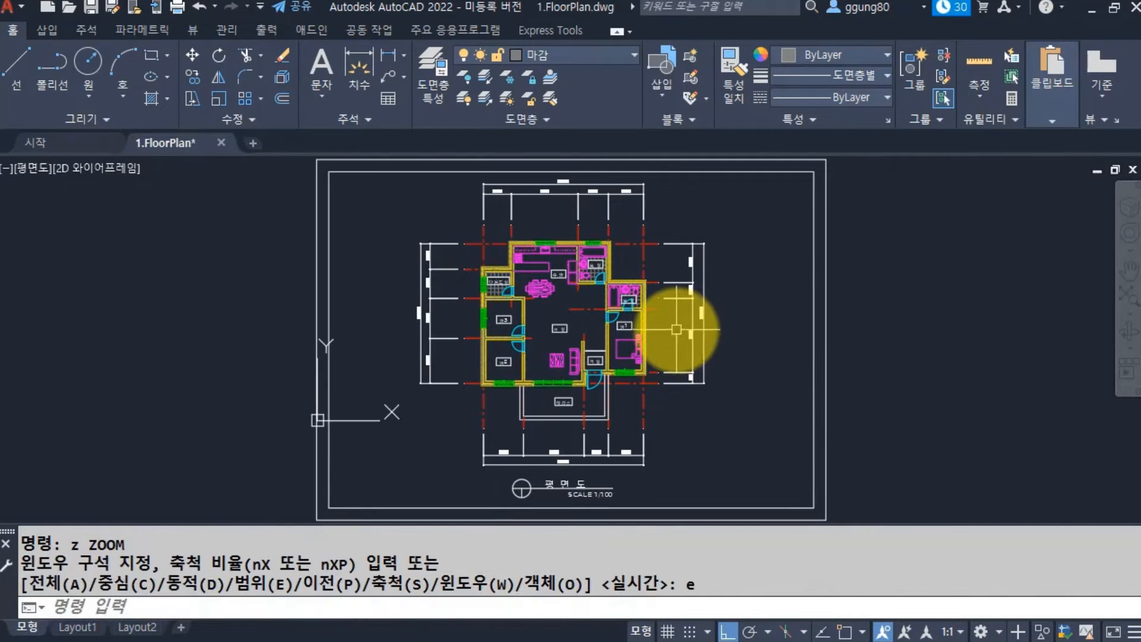
pyautogui.scroll(2, 675, 329)
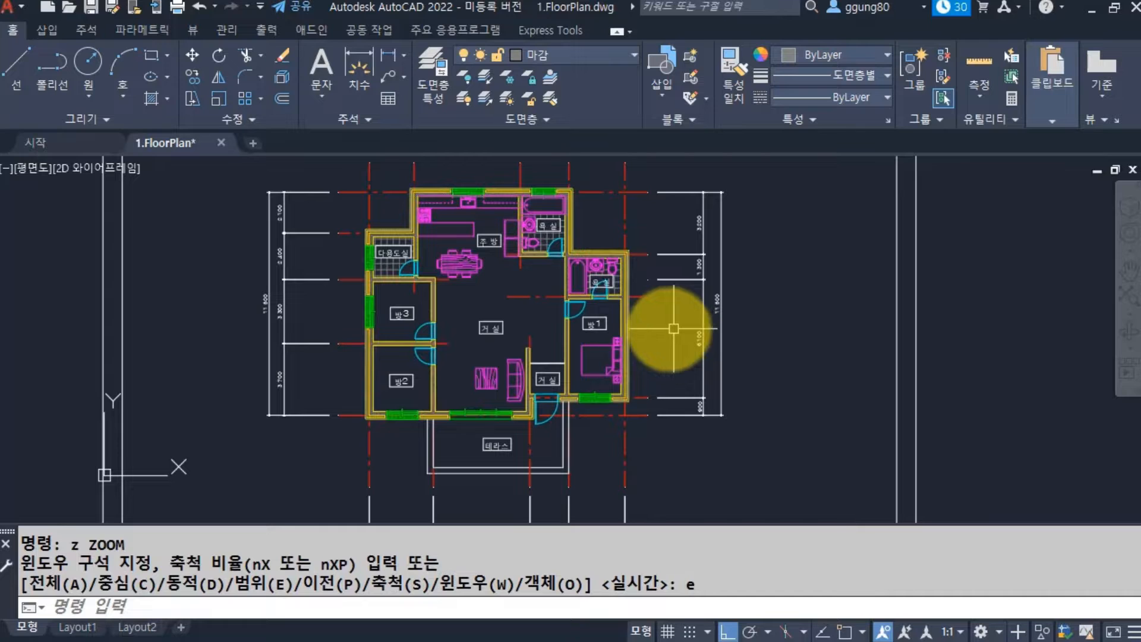
pyautogui.moveTo(547, 278); pyautogui.dragTo(516, 337, button='middle')
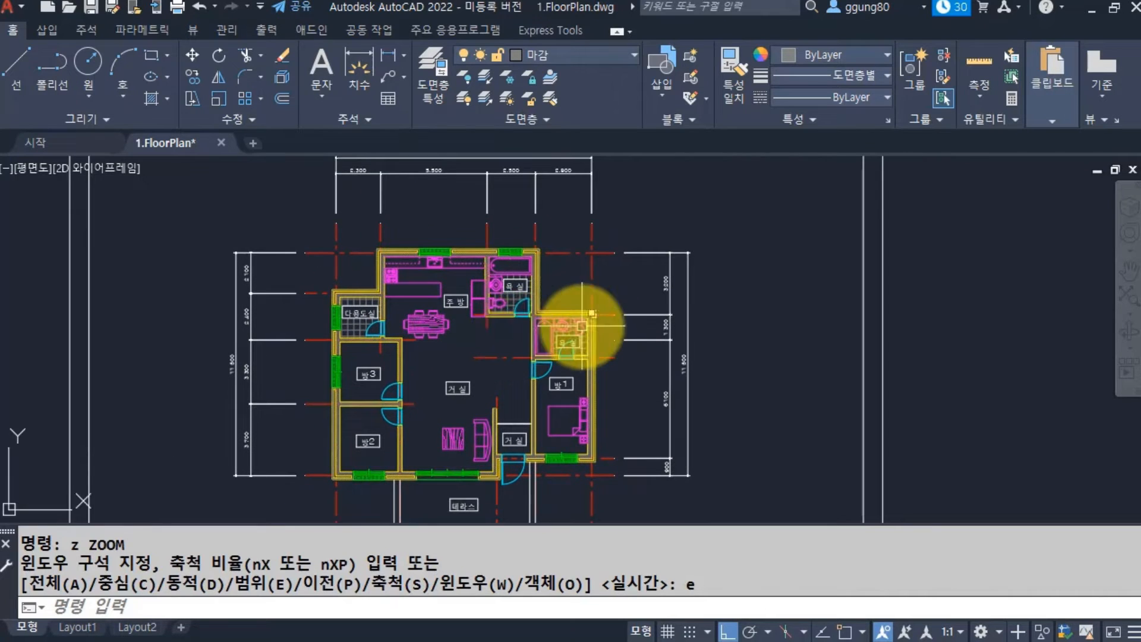
pyautogui.click(587, 55)
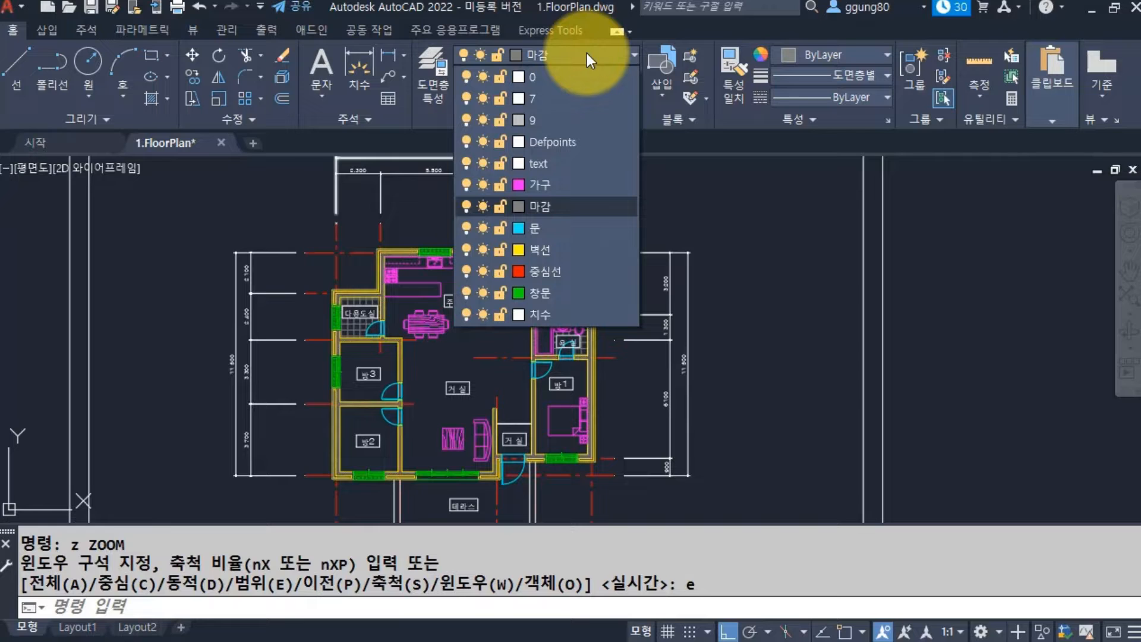
pyautogui.click(586, 52)
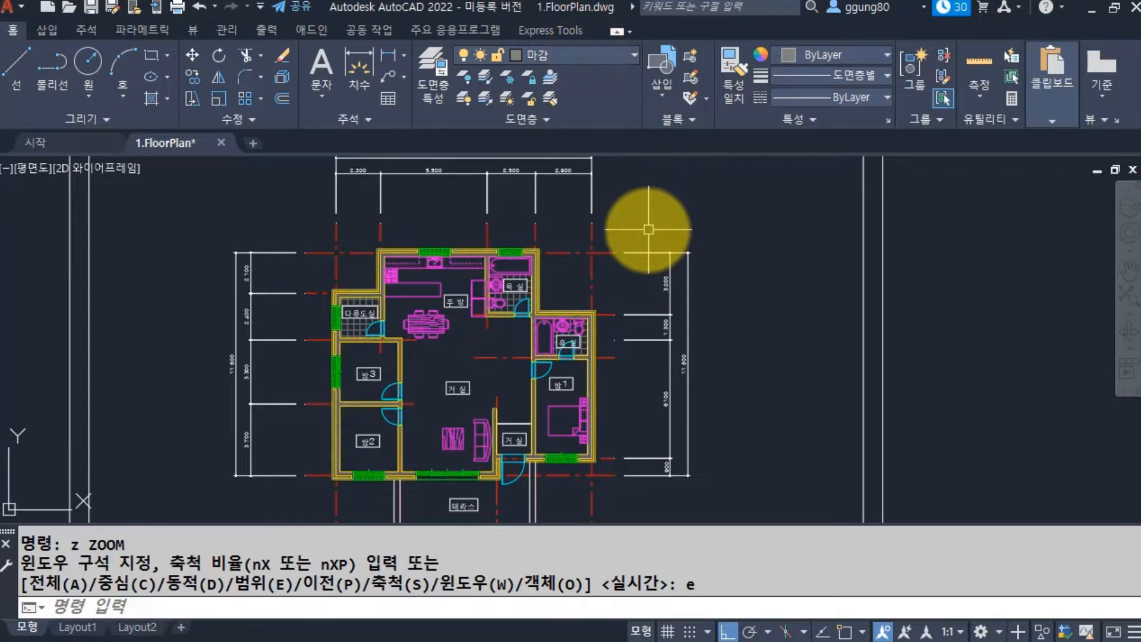
# Examine the centre lines and wall hatching around the upper-left corner of the floor plan by selecting sample objects.
pyautogui.scroll(6, 438, 208)
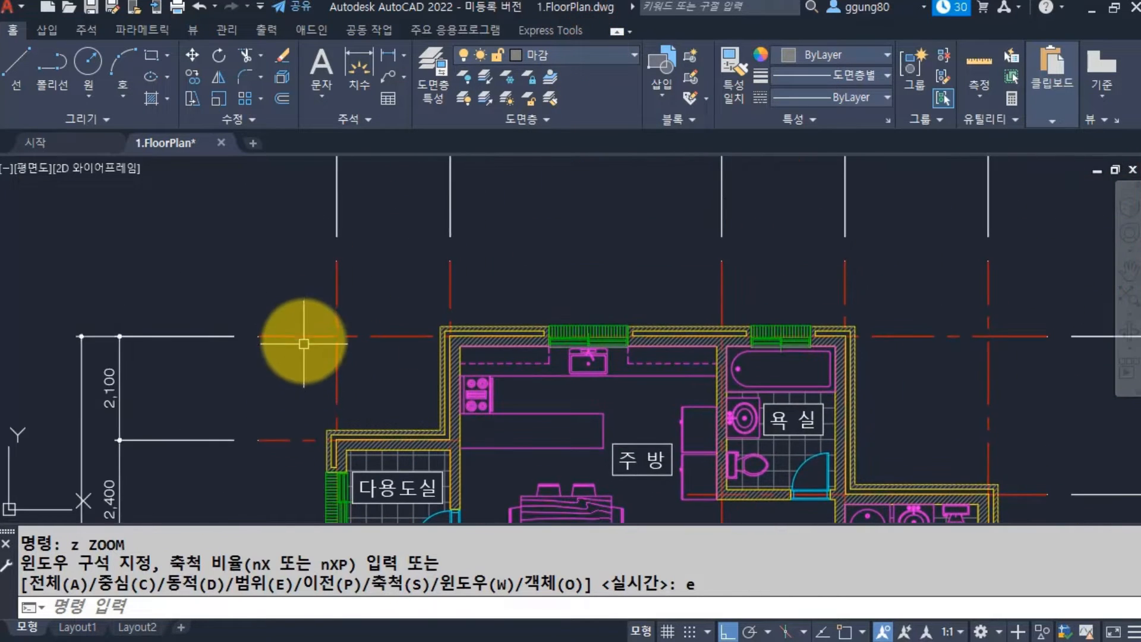
pyautogui.click(304, 336)
pyautogui.click(335, 275)
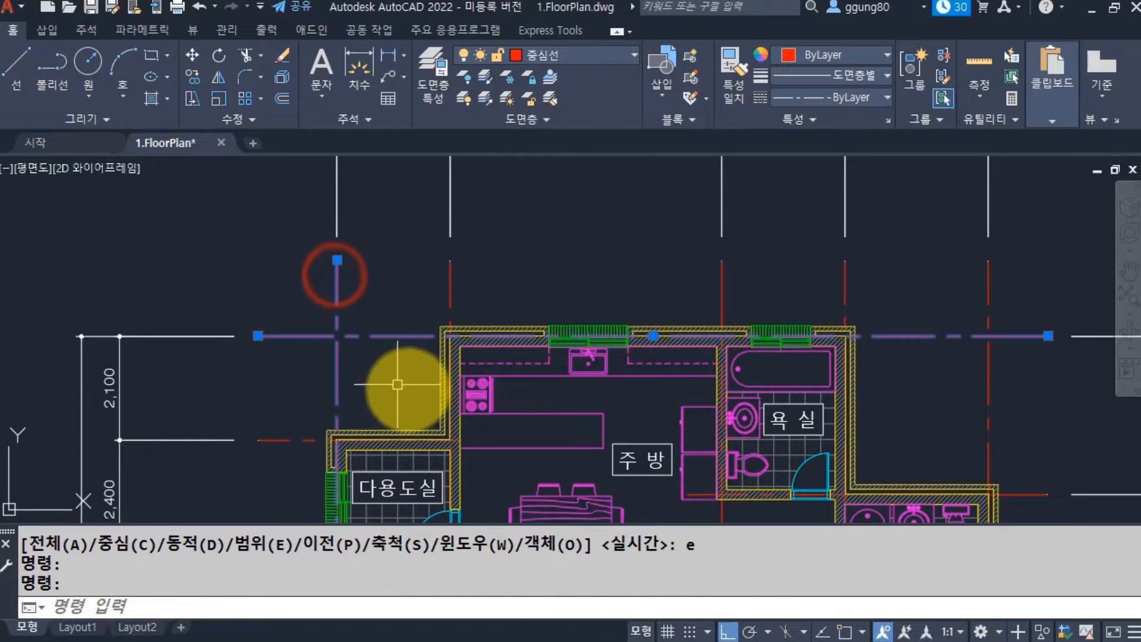
pyautogui.scroll(4, 413, 387)
pyautogui.press('Escape')
pyautogui.moveTo(482, 381); pyautogui.dragTo(408, 311, button='middle')
pyautogui.click(421, 296)
pyautogui.click(660, 334)
pyautogui.scroll(-6, 660, 336)
pyautogui.moveTo(624, 417); pyautogui.dragTo(475, 316, button='middle')
pyautogui.press('Escape')
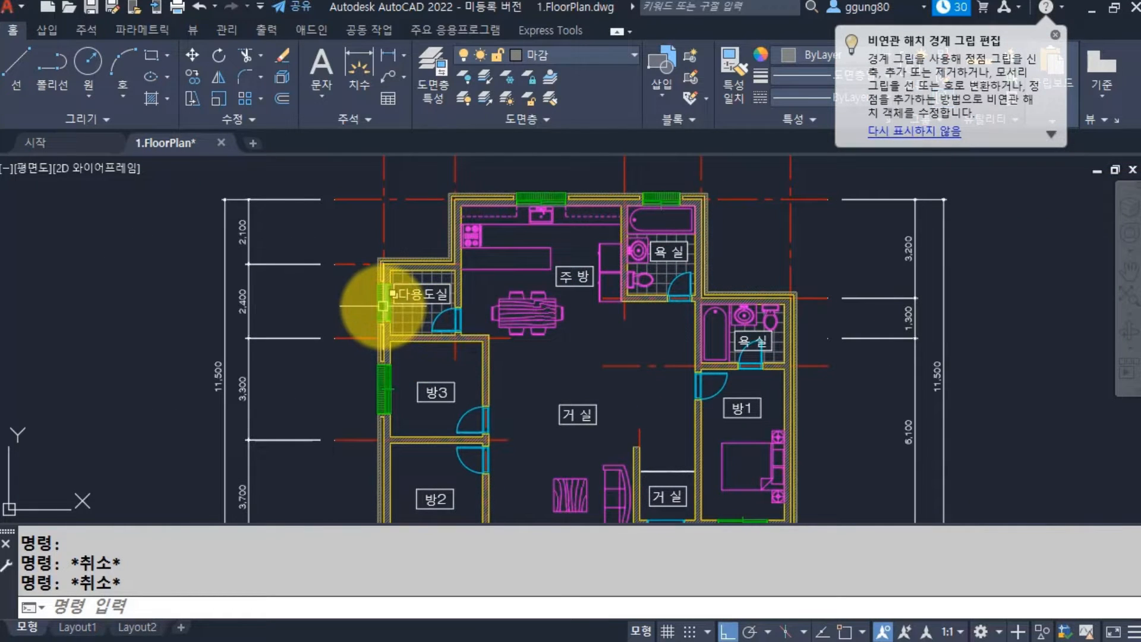
# Examine the rooms and dimensions, then inspect the sheet border and the 평면도 drawing title by selecting them.
pyautogui.scroll(-2, 507, 280)
pyautogui.scroll(4, 511, 283)
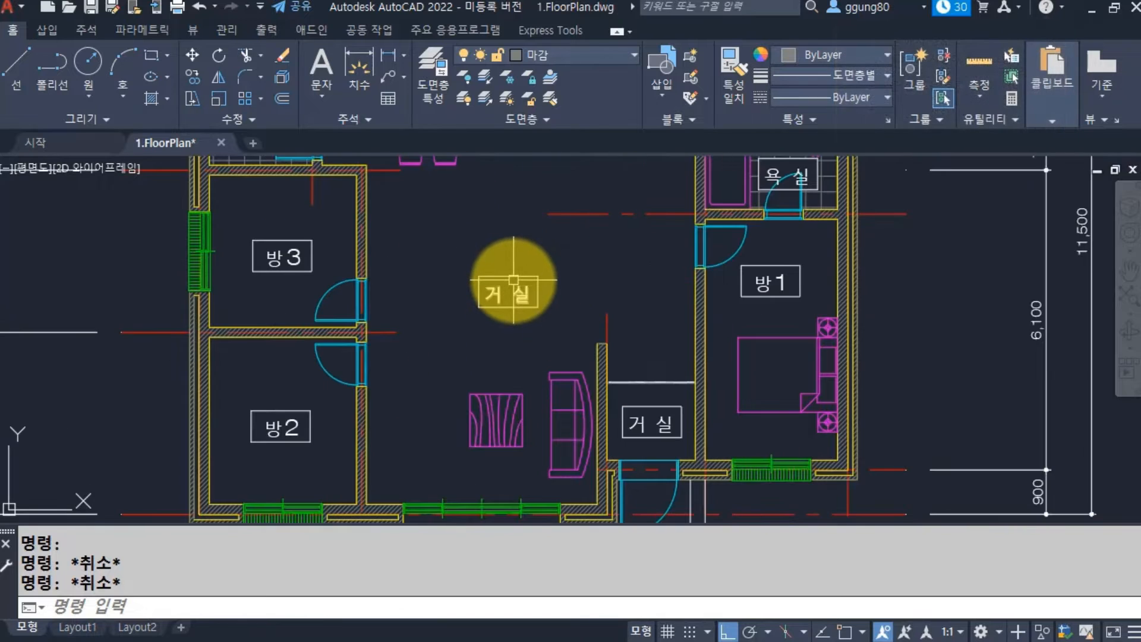
pyautogui.scroll(-2, 594, 310)
pyautogui.moveTo(713, 332); pyautogui.dragTo(625, 319, button='middle')
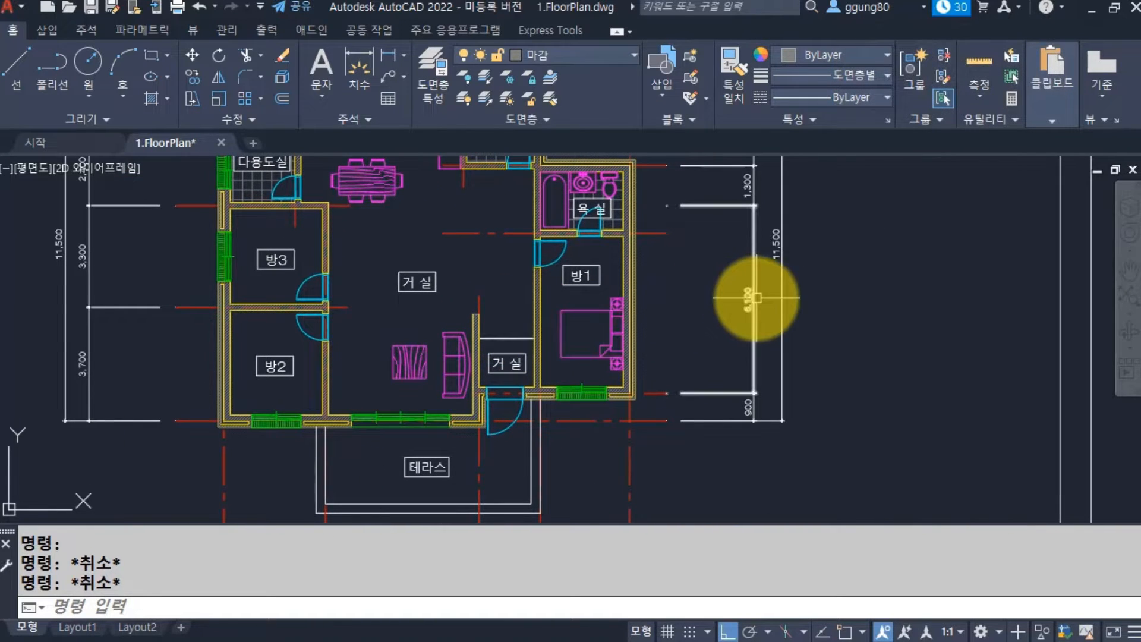
pyautogui.scroll(-2, 684, 356)
pyautogui.moveTo(522, 490); pyautogui.dragTo(452, 315, button='middle')
pyautogui.click(922, 438)
pyautogui.click(797, 349)
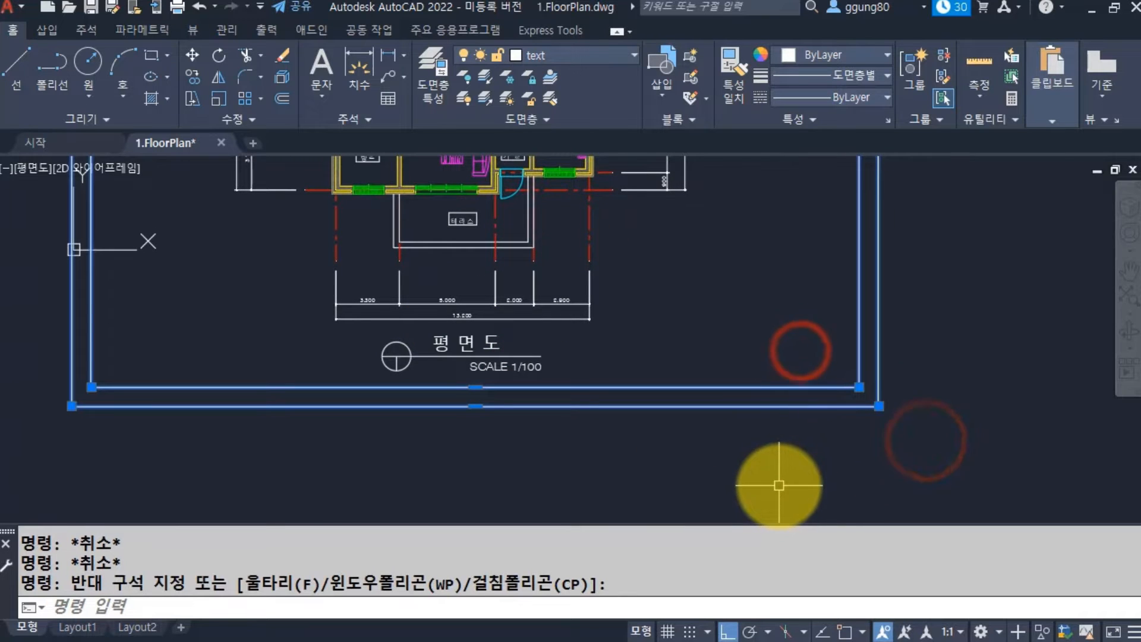
pyautogui.press('Escape')
pyautogui.click(584, 382)
pyautogui.click(349, 342)
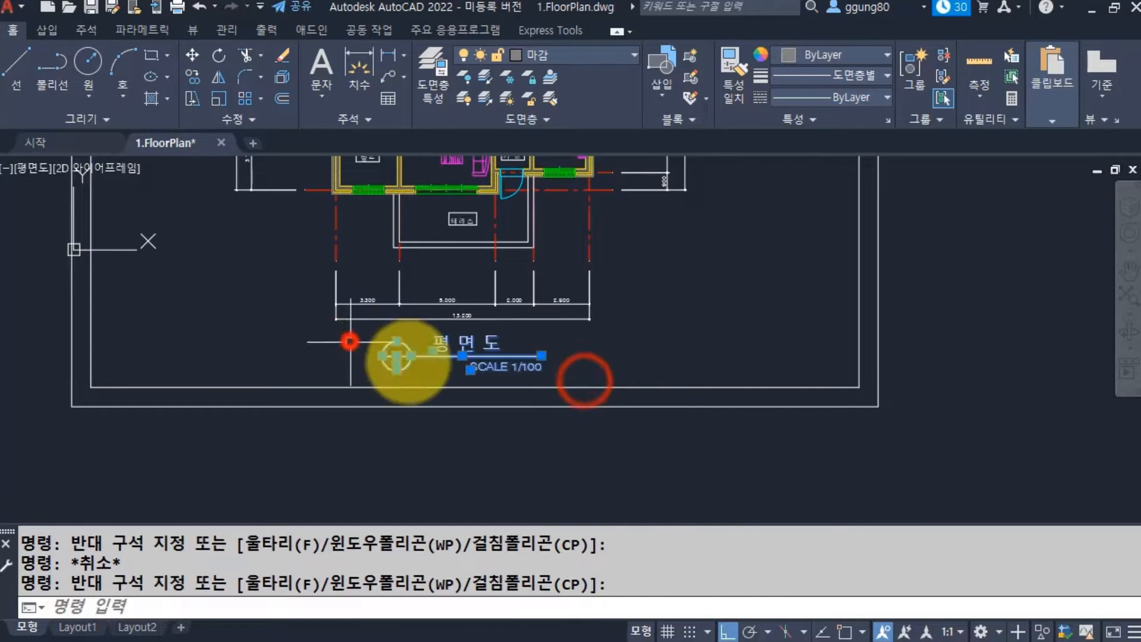
pyautogui.press('Escape')
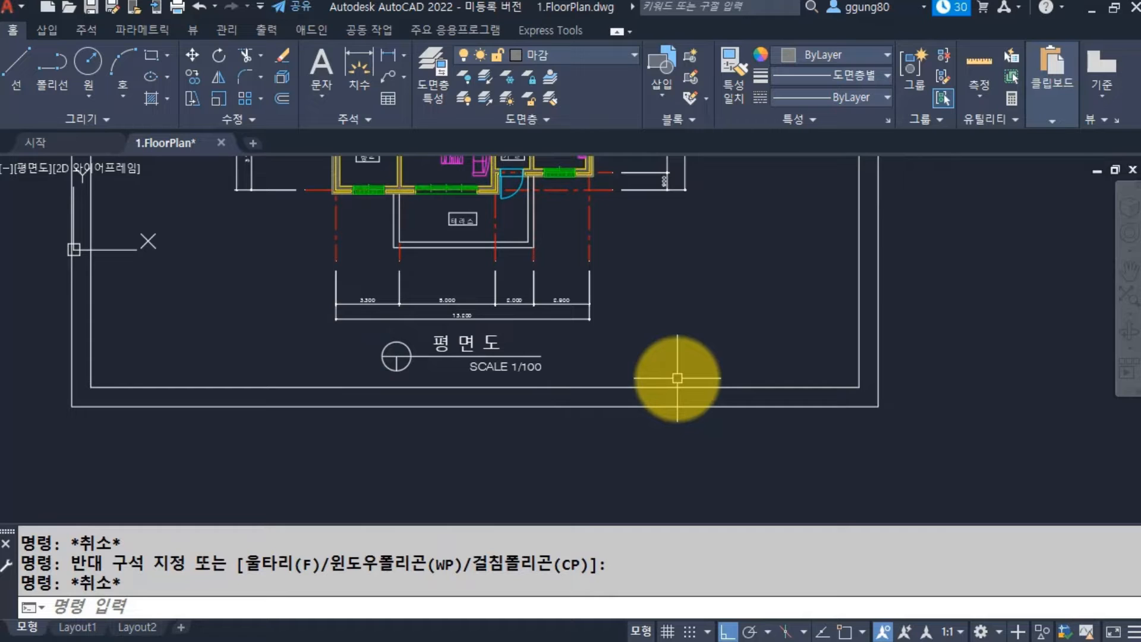
# Make 중심선 the current layer in the floor plan drawing.
pyautogui.moveTo(483, 301)
pyautogui.mouseDown(button='middle')
pyautogui.moveTo(504, 388)
pyautogui.moveTo(506, 512)
pyautogui.mouseUp(button='middle')
pyautogui.moveTo(437, 382); pyautogui.dragTo(443, 450, button='middle')
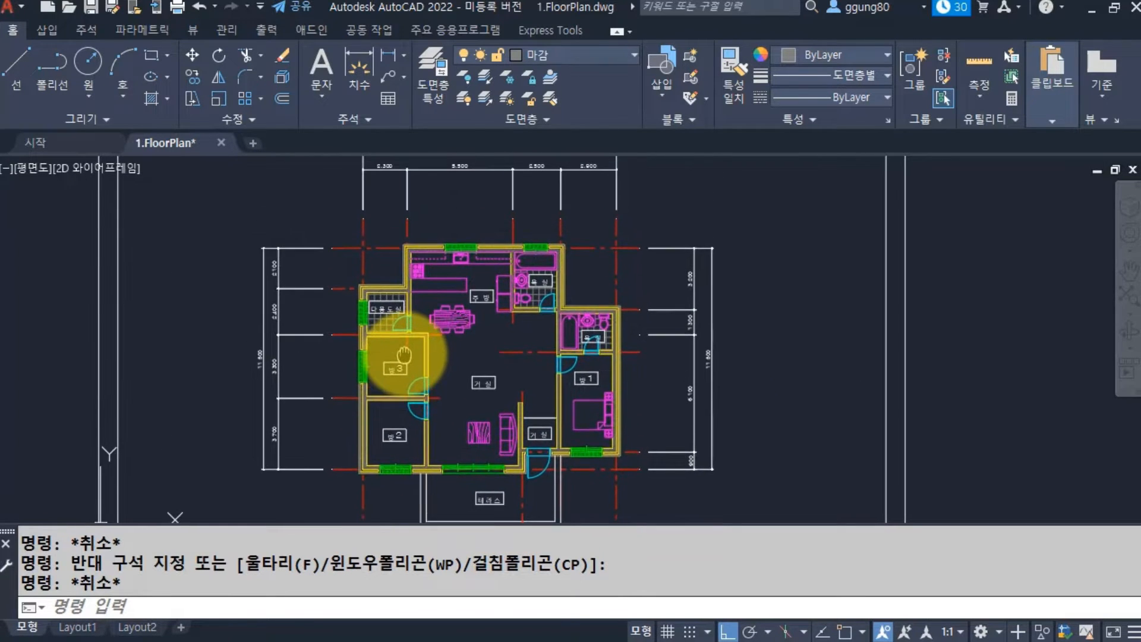
pyautogui.click(610, 53)
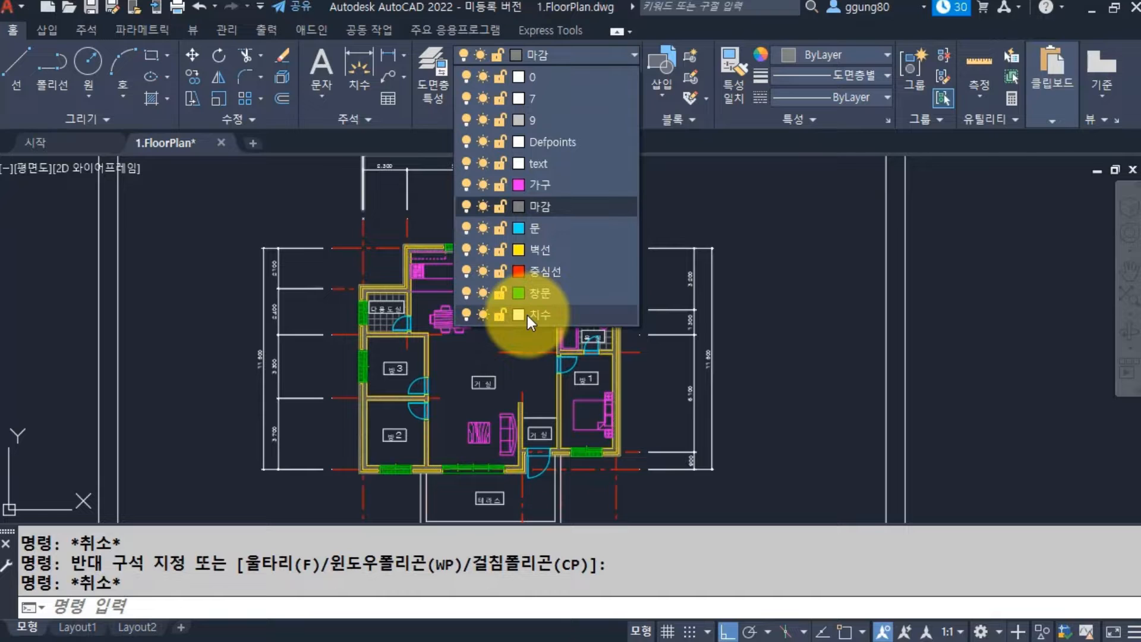
pyautogui.click(585, 276)
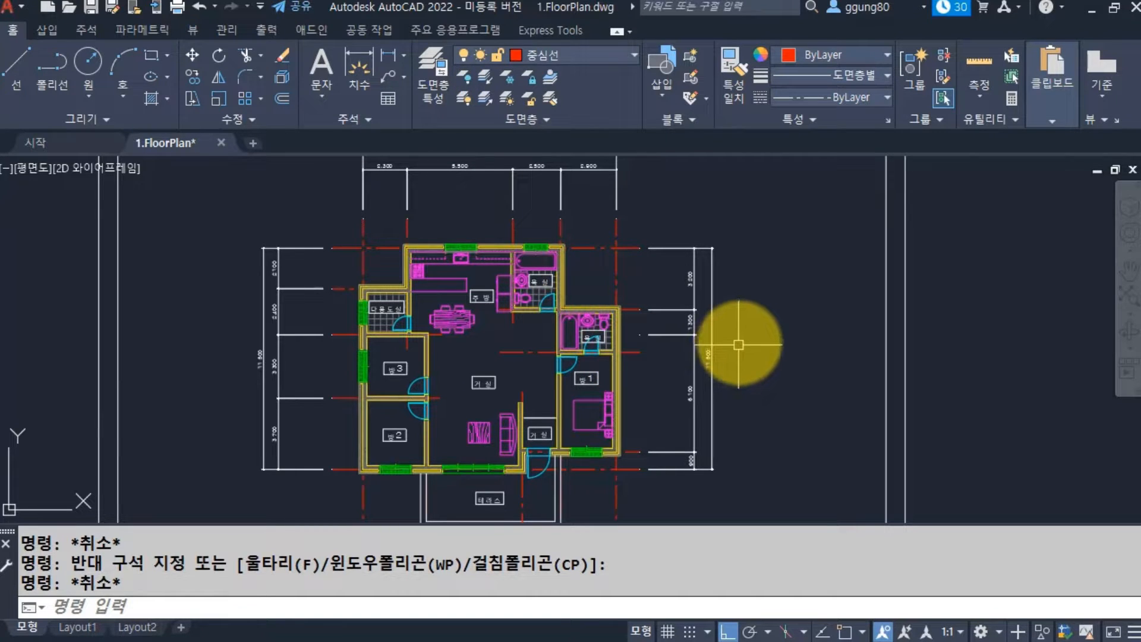
# Inspect the plan's centre lines by highlighting the uppermost horizontal one and the five vertical ones, and clear the selection.
pyautogui.scroll(5, 357, 241)
pyautogui.click(459, 276)
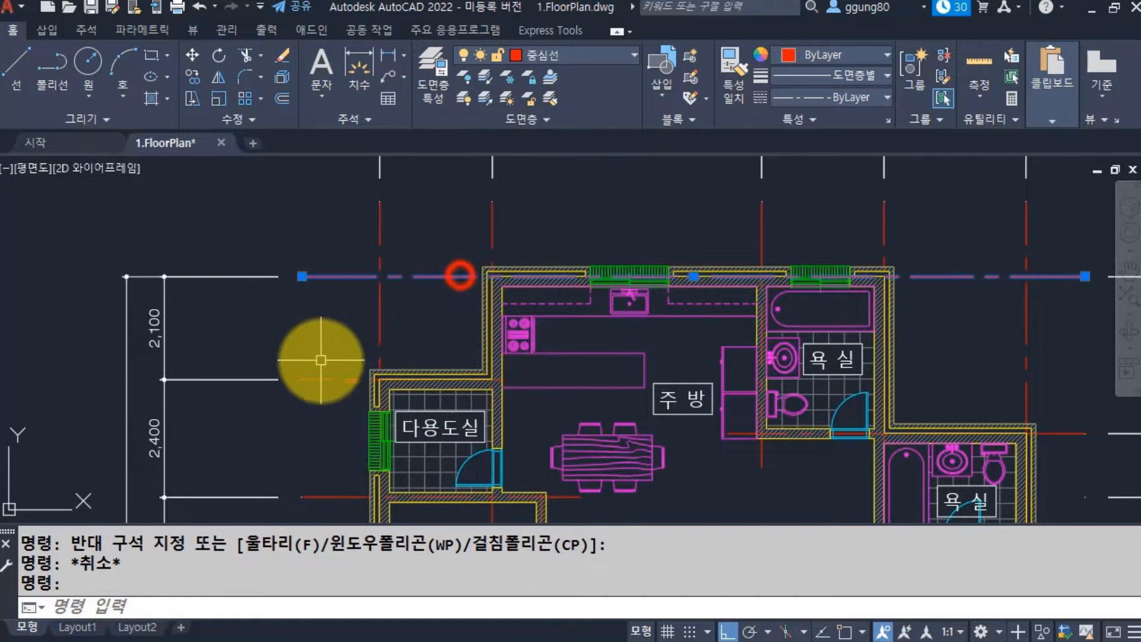
pyautogui.press('Escape')
pyautogui.click(382, 325)
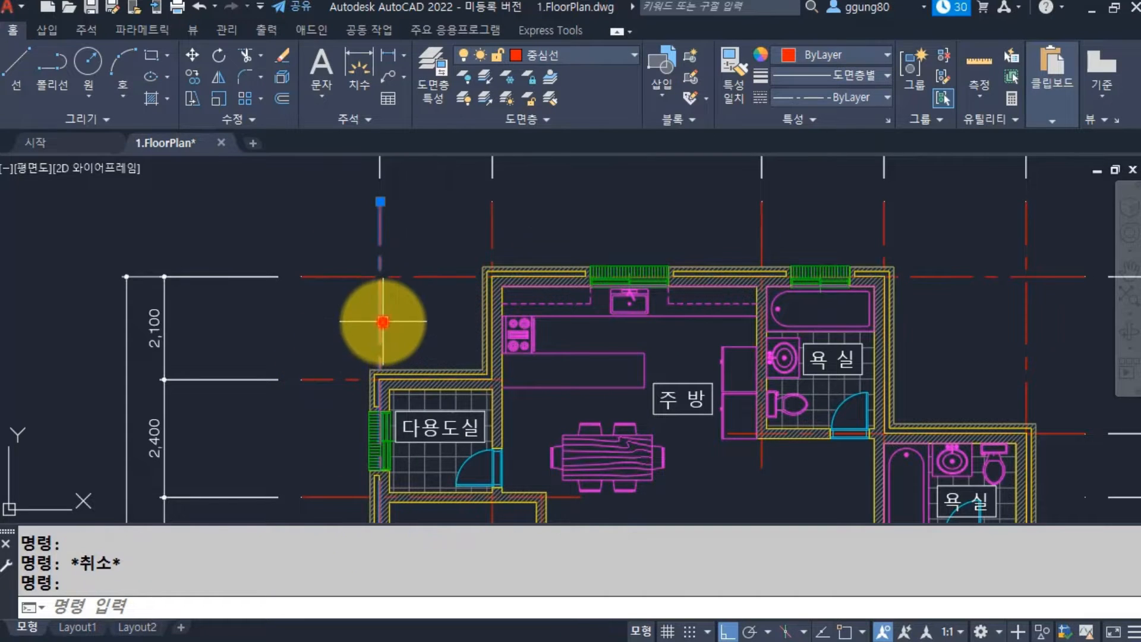
pyautogui.click(490, 221)
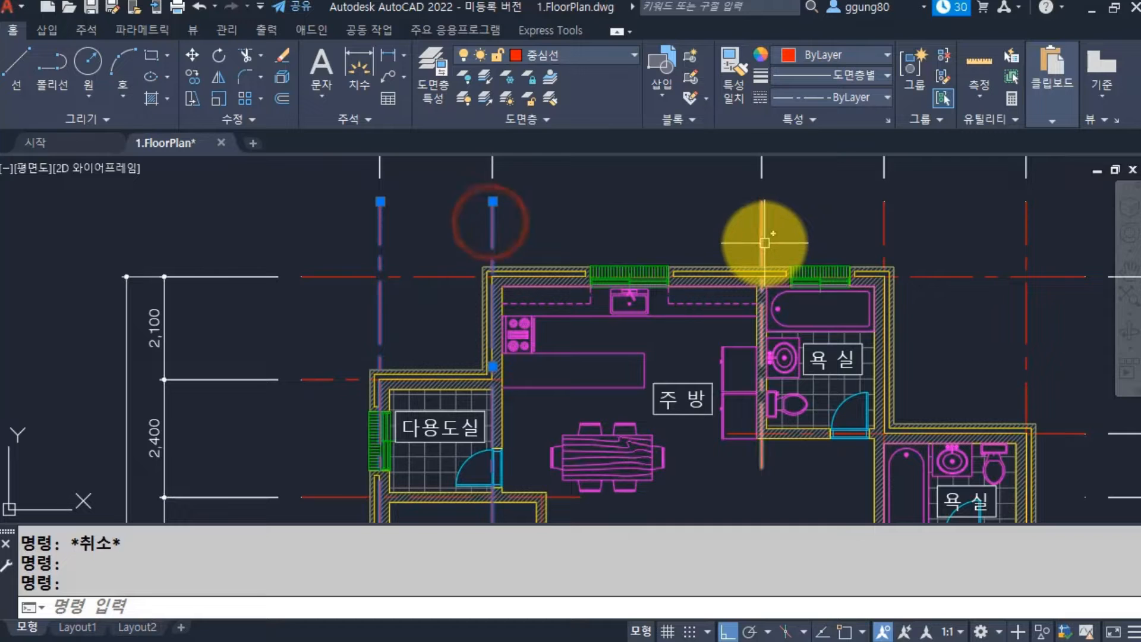
pyautogui.click(762, 241)
pyautogui.click(885, 231)
pyautogui.click(1026, 234)
pyautogui.click(972, 276)
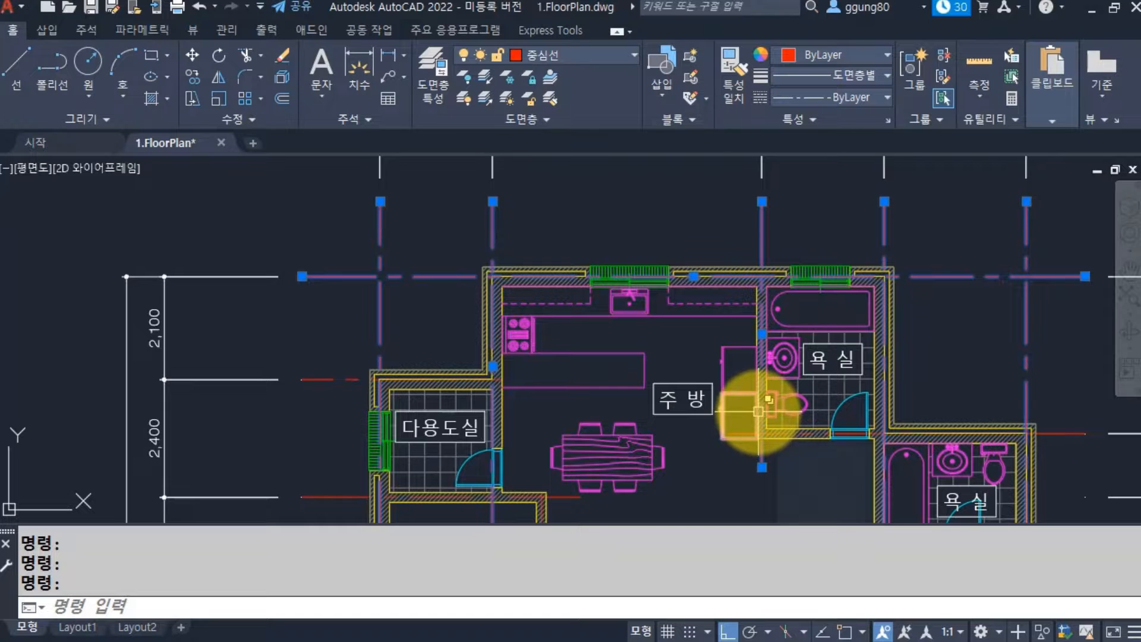
pyautogui.scroll(-2, 952, 338)
pyautogui.moveTo(952, 338); pyautogui.dragTo(735, 230, button='middle')
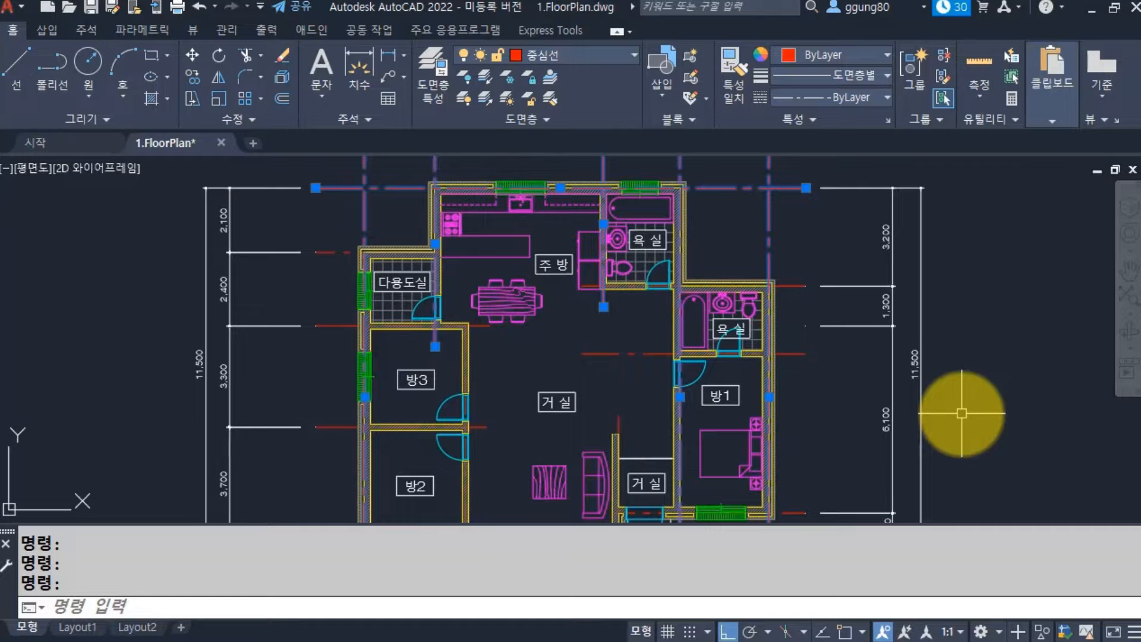
pyautogui.scroll(-2, 734, 369)
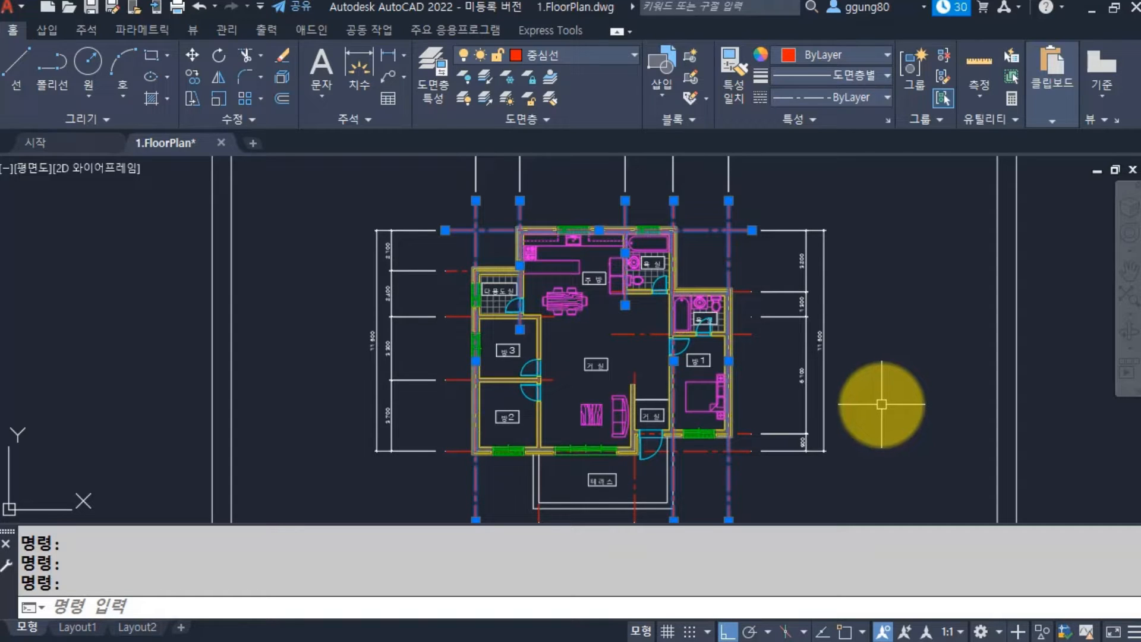
pyautogui.press('Escape')
pyautogui.moveTo(453, 248); pyautogui.dragTo(394, 288, button='middle')
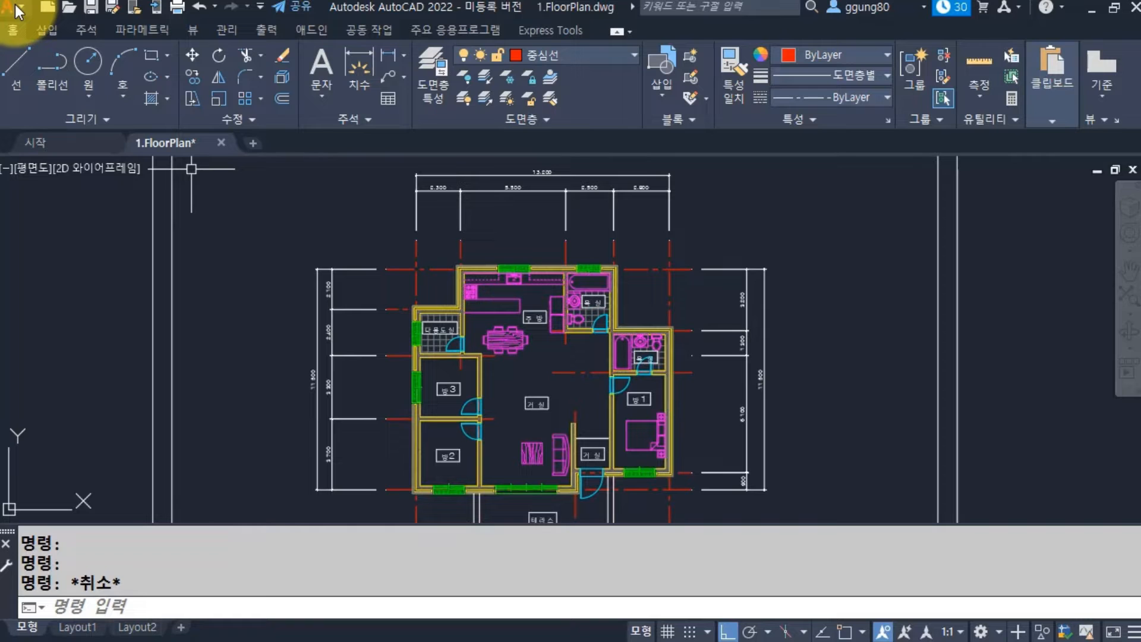
# Create a new metric drawing without a template.
pyautogui.click(45, 8)
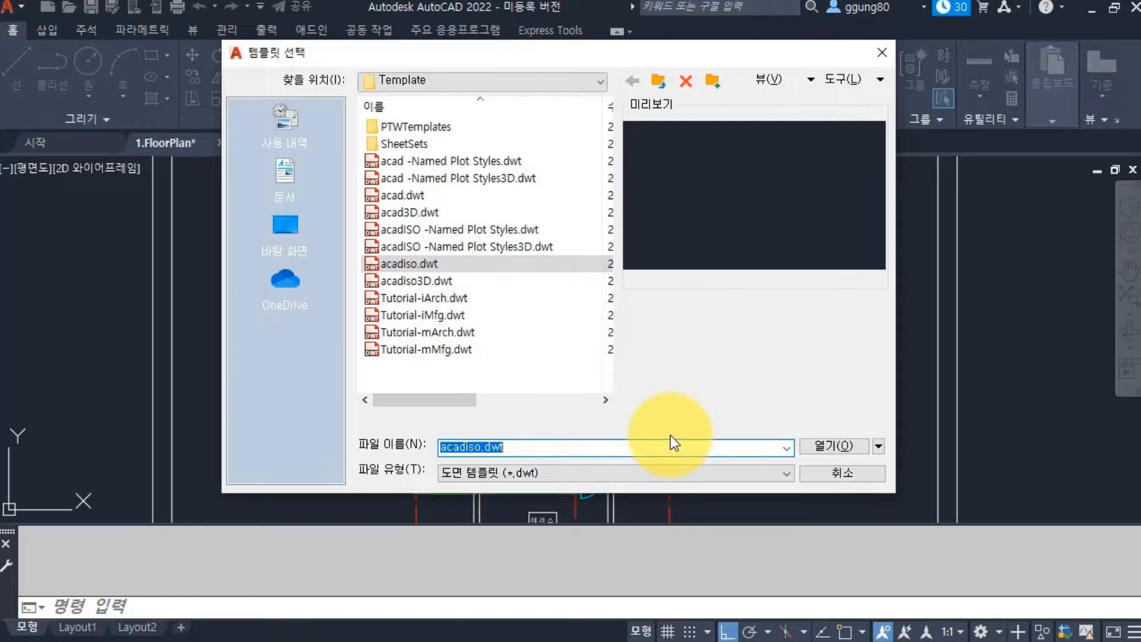
pyautogui.click(879, 447)
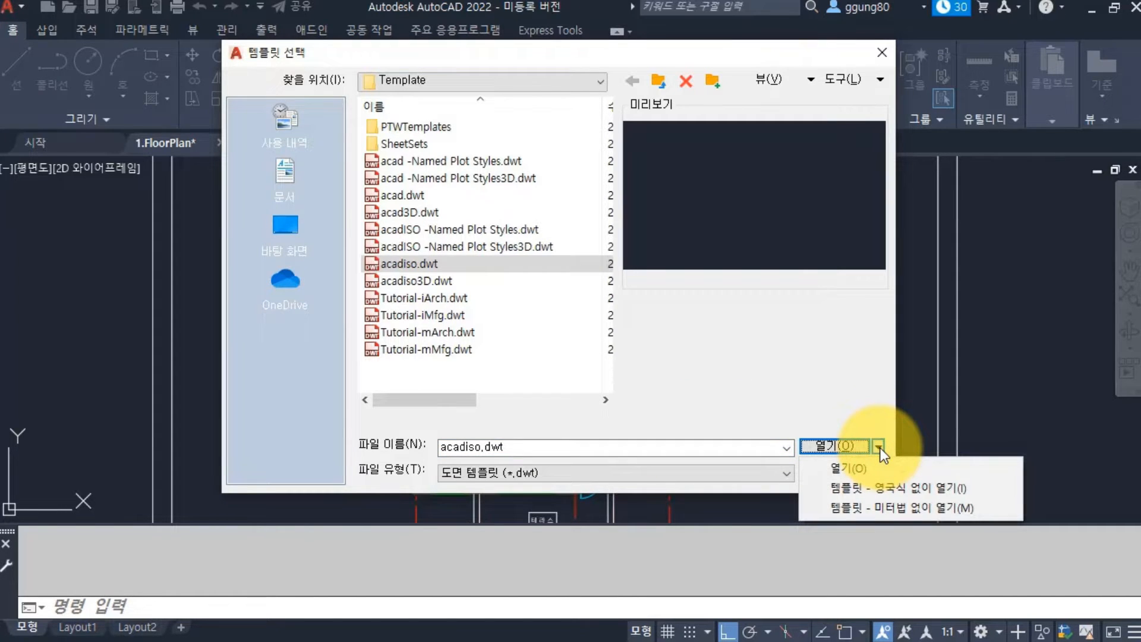
pyautogui.click(898, 514)
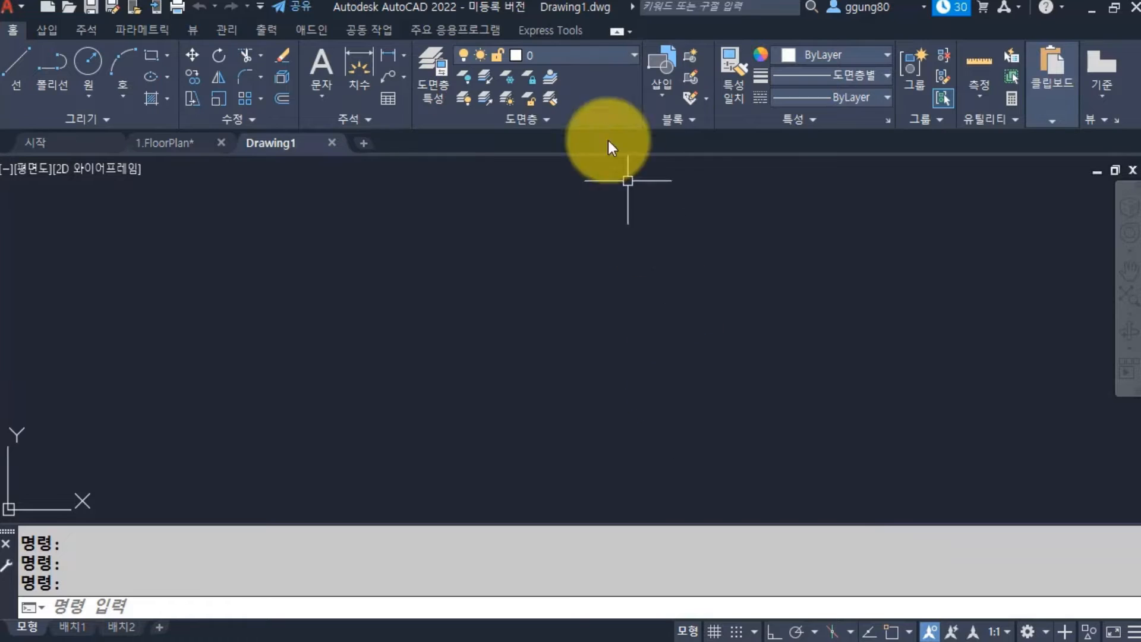
# Check which layers exist in the new drawing.
pyautogui.click(577, 58)
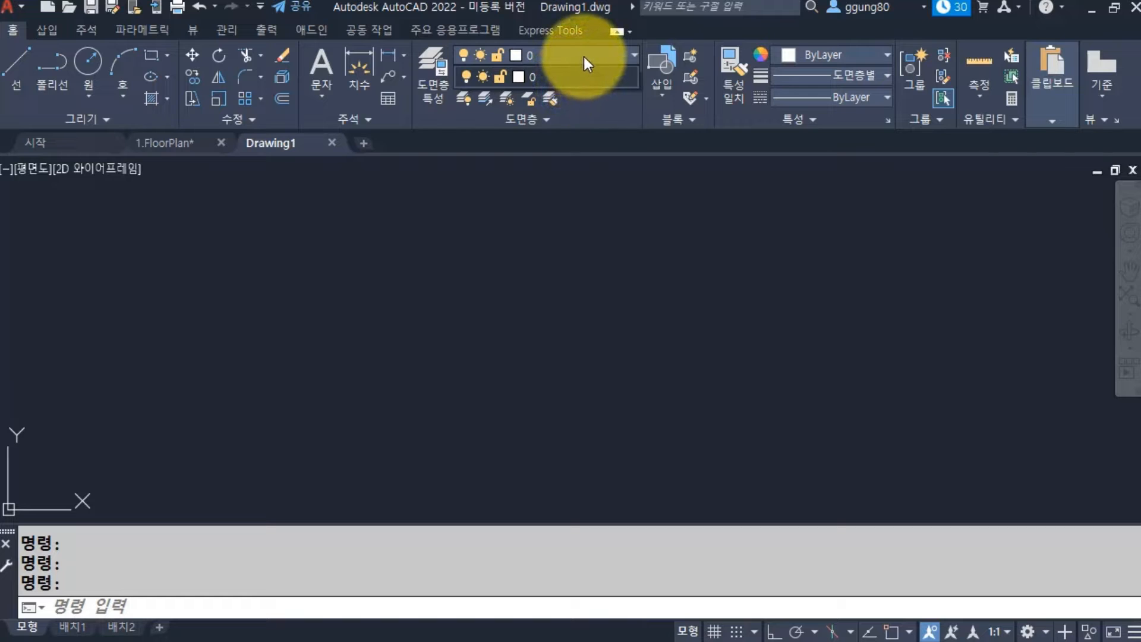
pyautogui.click(583, 56)
pyautogui.click(530, 300)
pyautogui.click(346, 232)
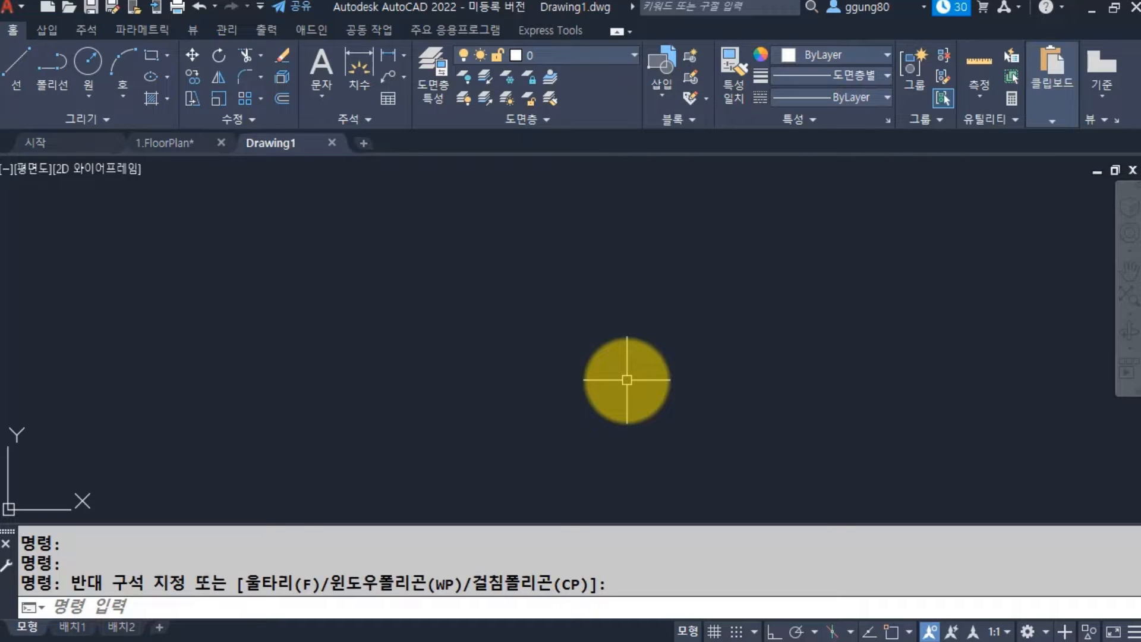
# Create a new layer named 중심선 in the layer properties manager.
pyautogui.press('Return')
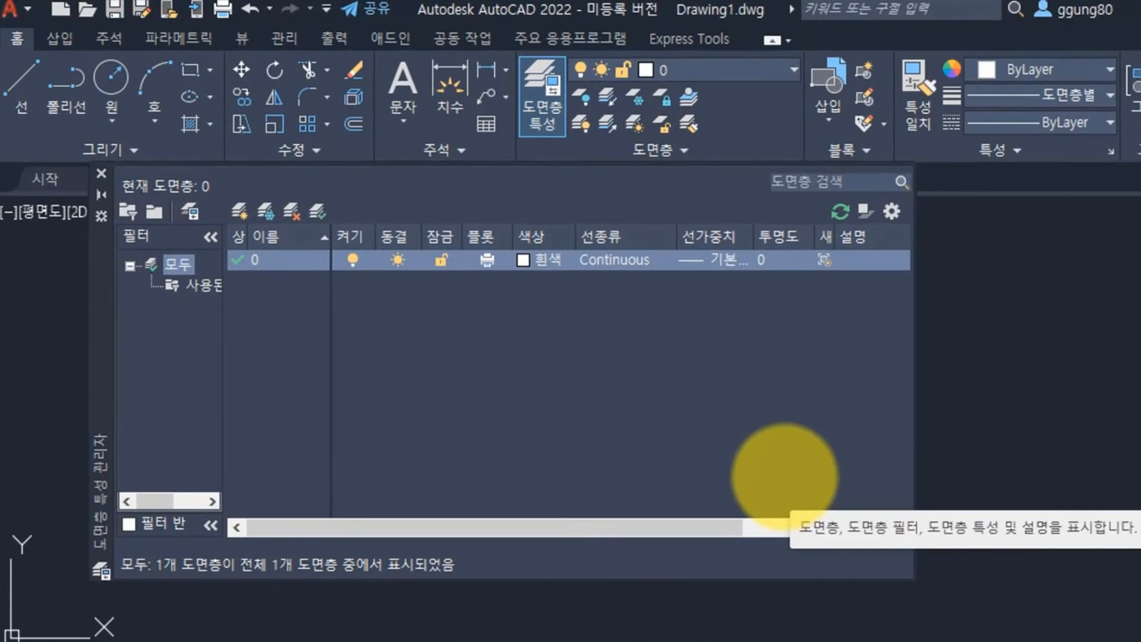
pyautogui.click(235, 218)
pyautogui.press('BackSpace')
pyautogui.write('w')
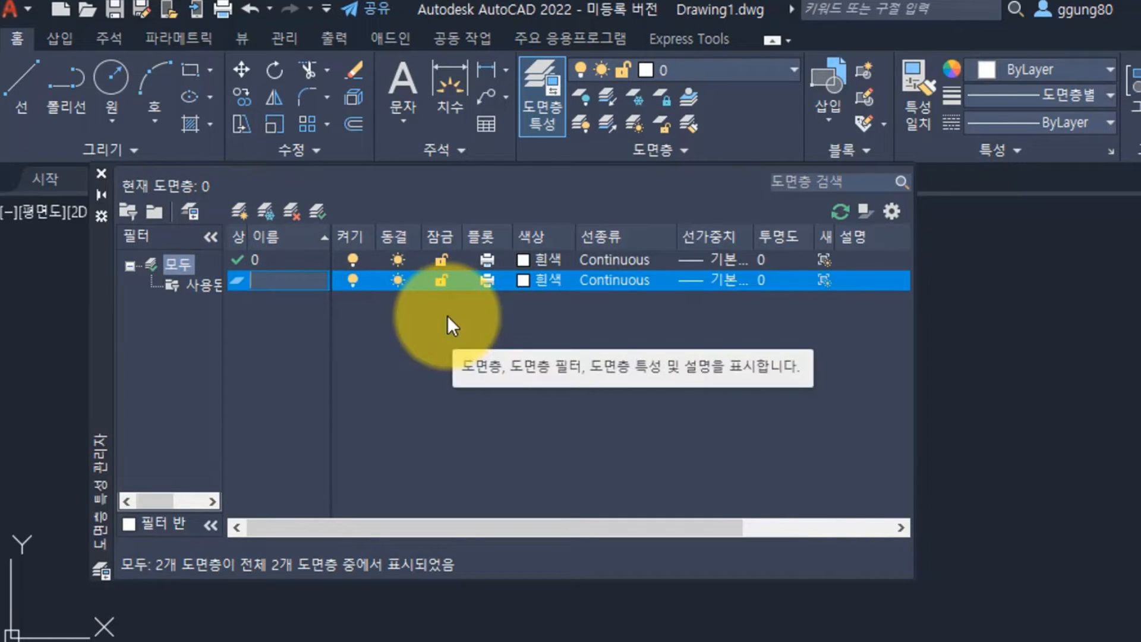
pyautogui.write('중심선')
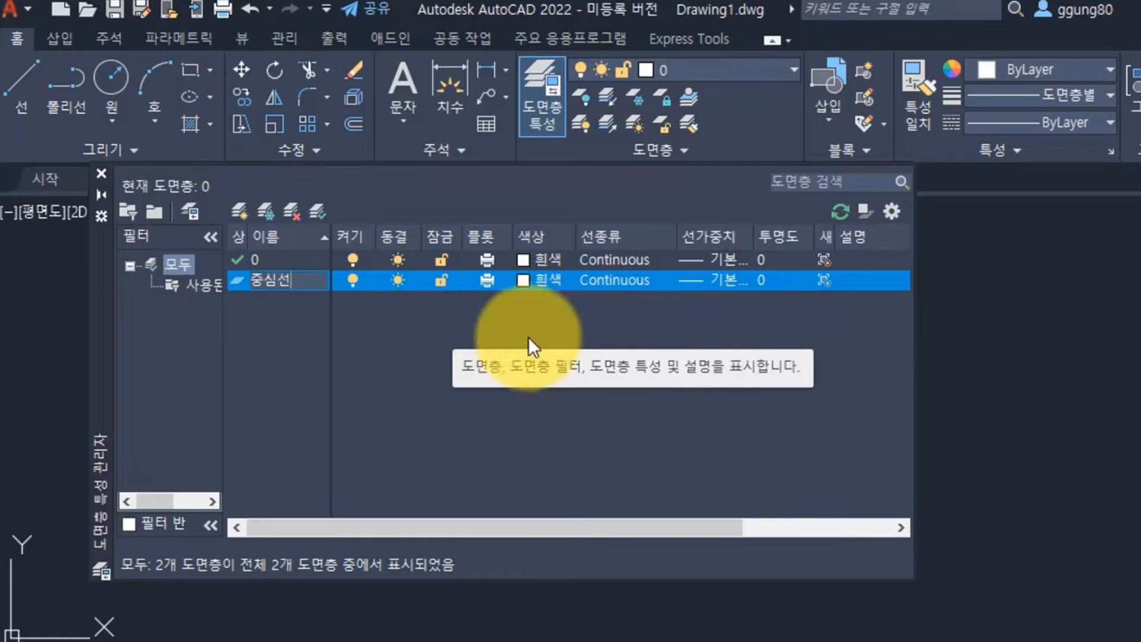
# Set the colour of the 중심선 layer to red (빨간색).
pyautogui.click(534, 279)
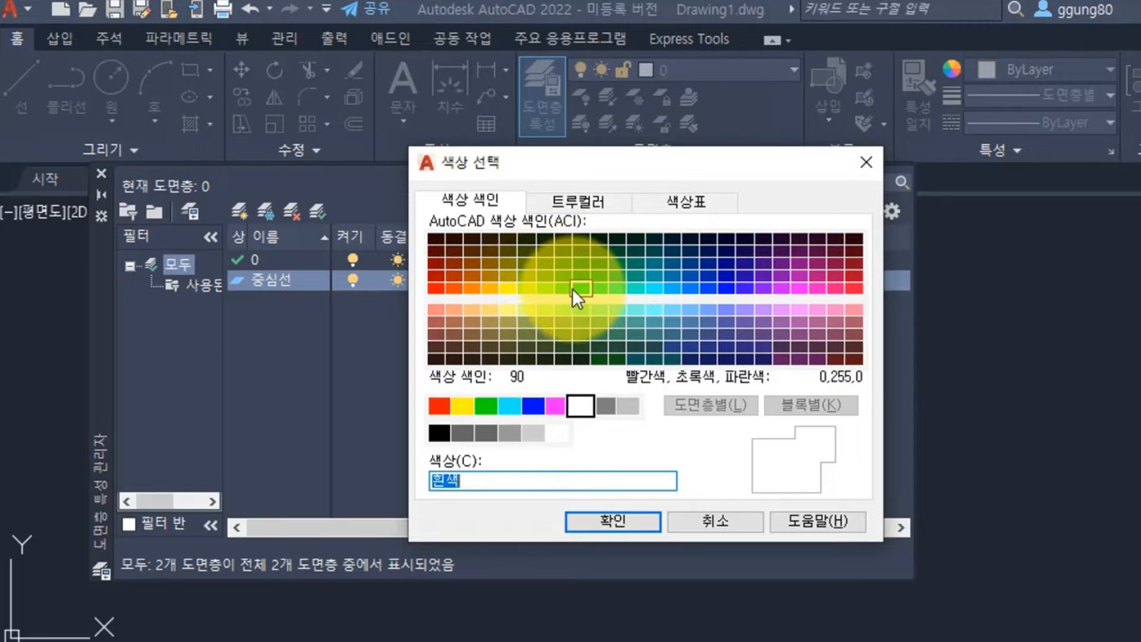
pyautogui.click(440, 407)
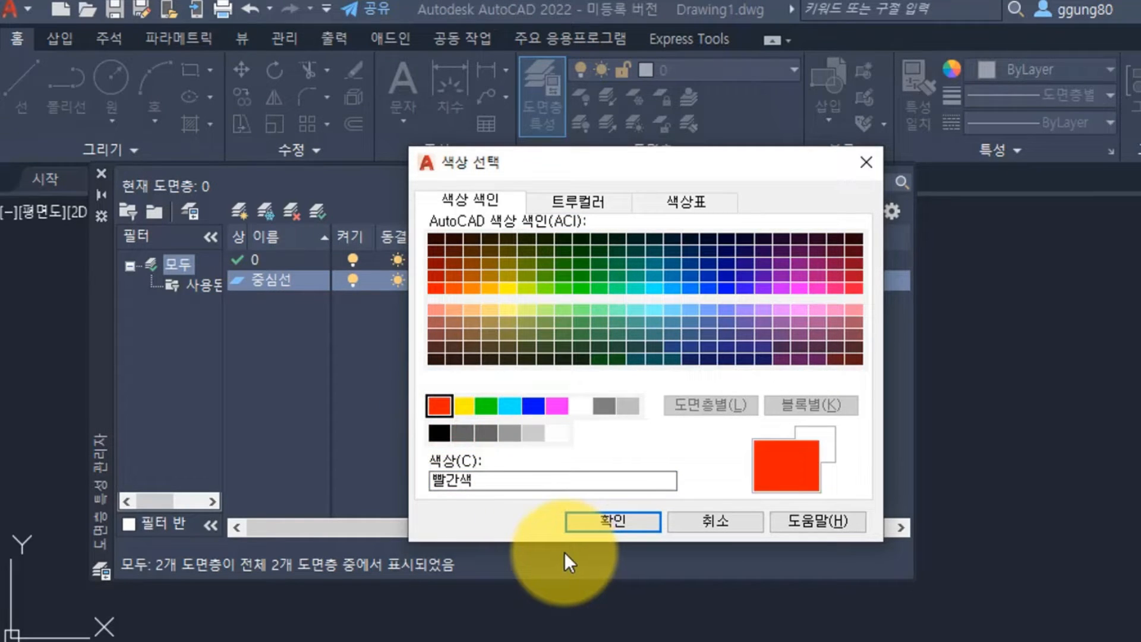
pyautogui.click(611, 525)
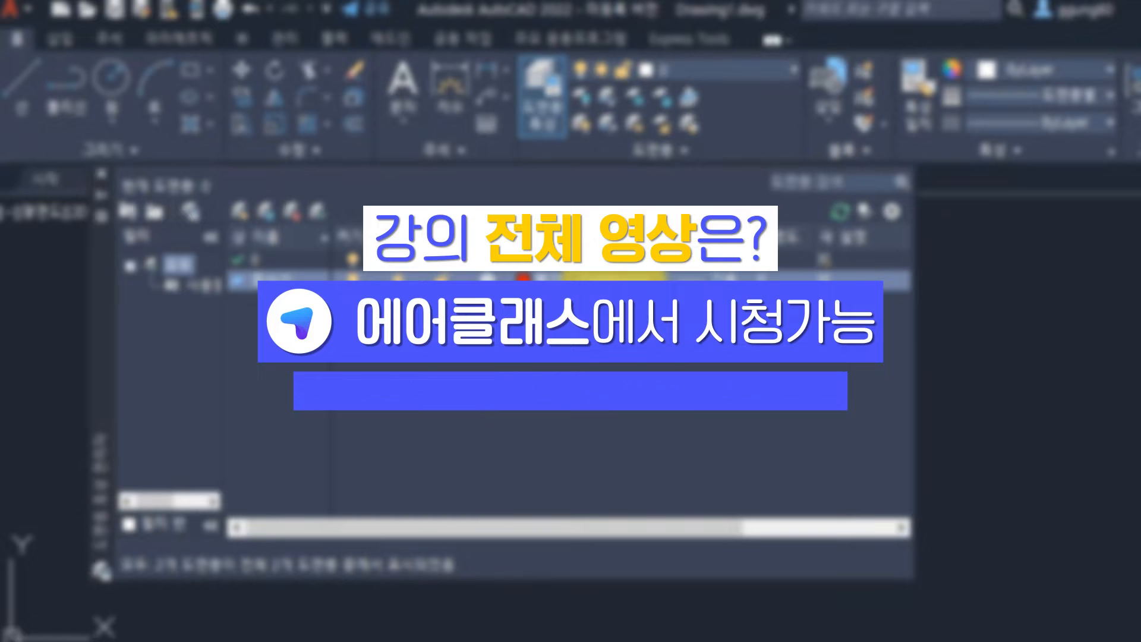
# Load the CENTERX2 linetype and assign it to the 중심선 layer.
pyautogui.click(618, 279)
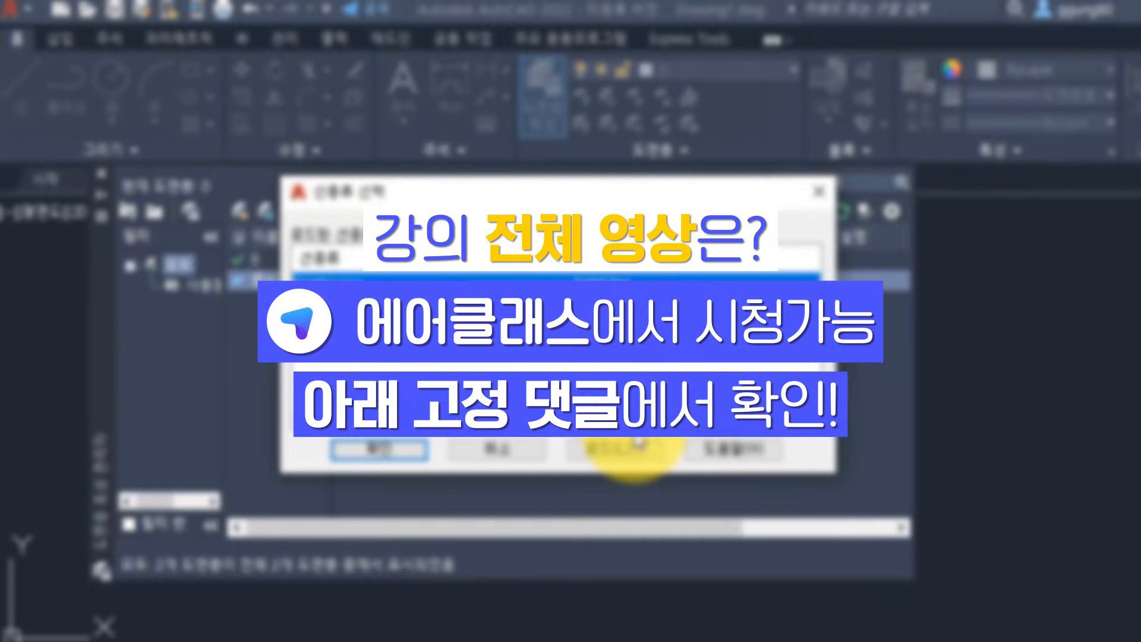
pyautogui.click(633, 447)
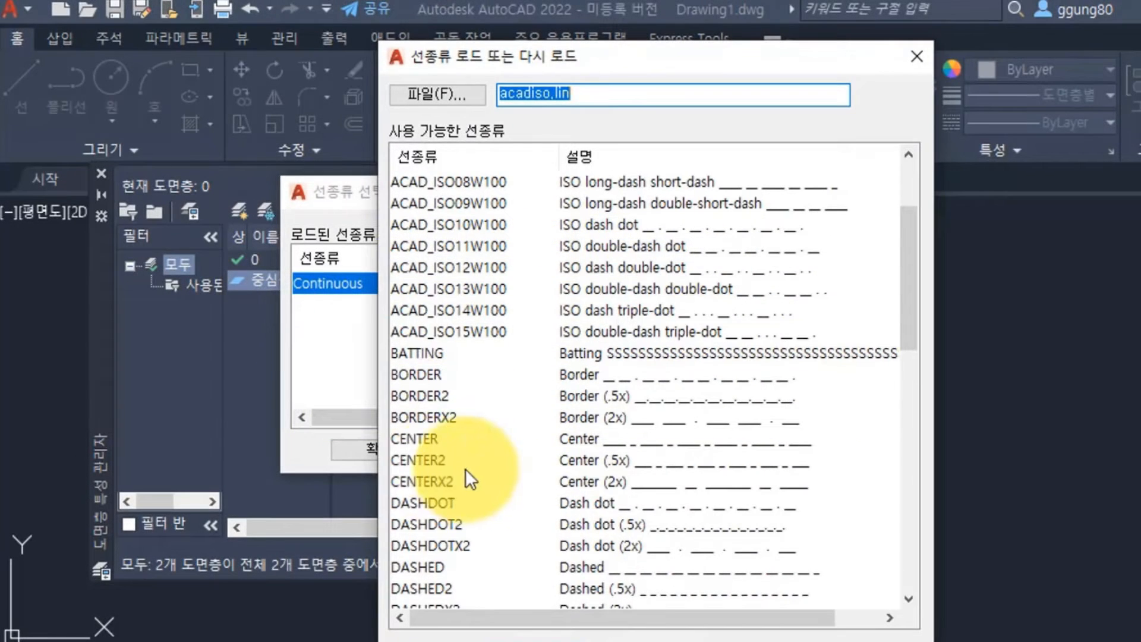
pyautogui.click(424, 482)
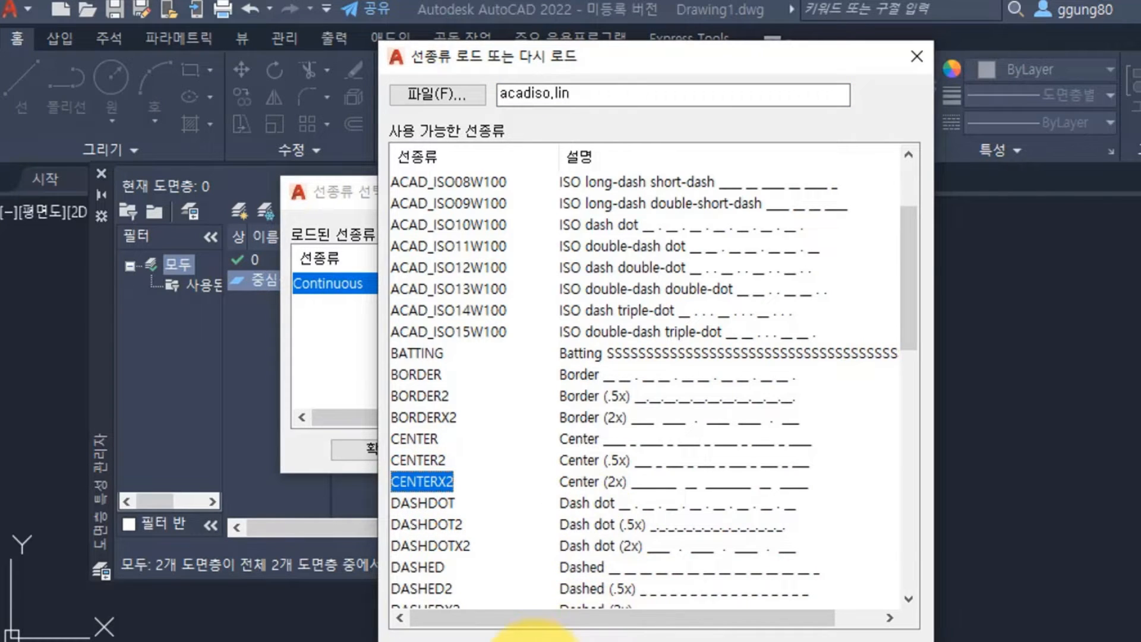
pyautogui.click(535, 631)
pyautogui.click(331, 284)
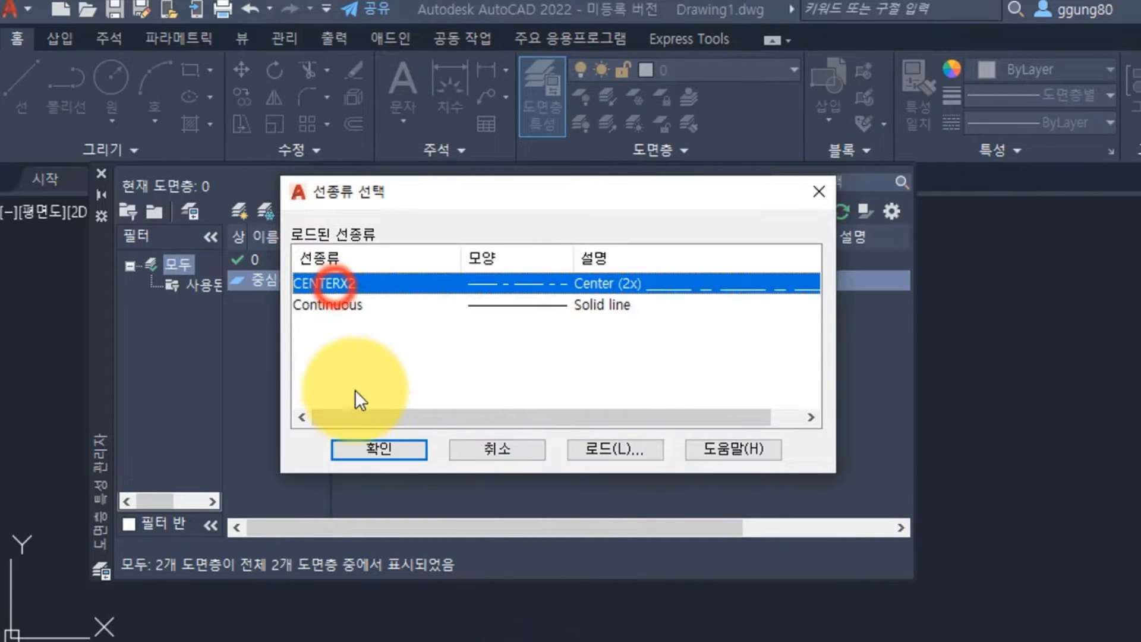
pyautogui.click(387, 449)
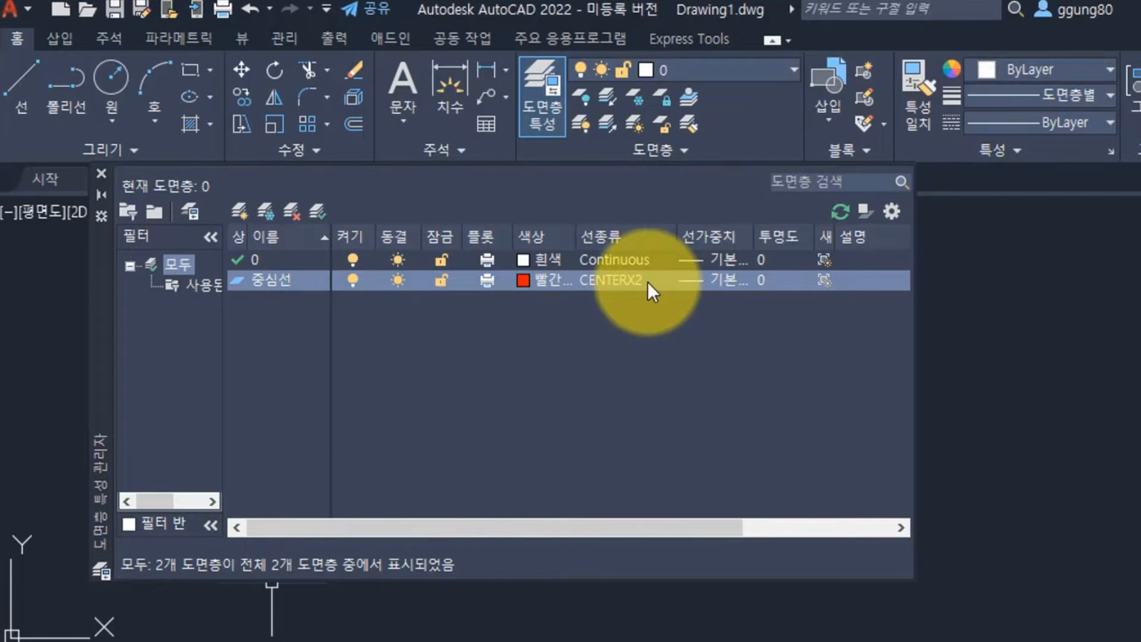
# Close the layer properties manager and make 중심선 the current layer.
pyautogui.click(101, 173)
pyautogui.click(705, 69)
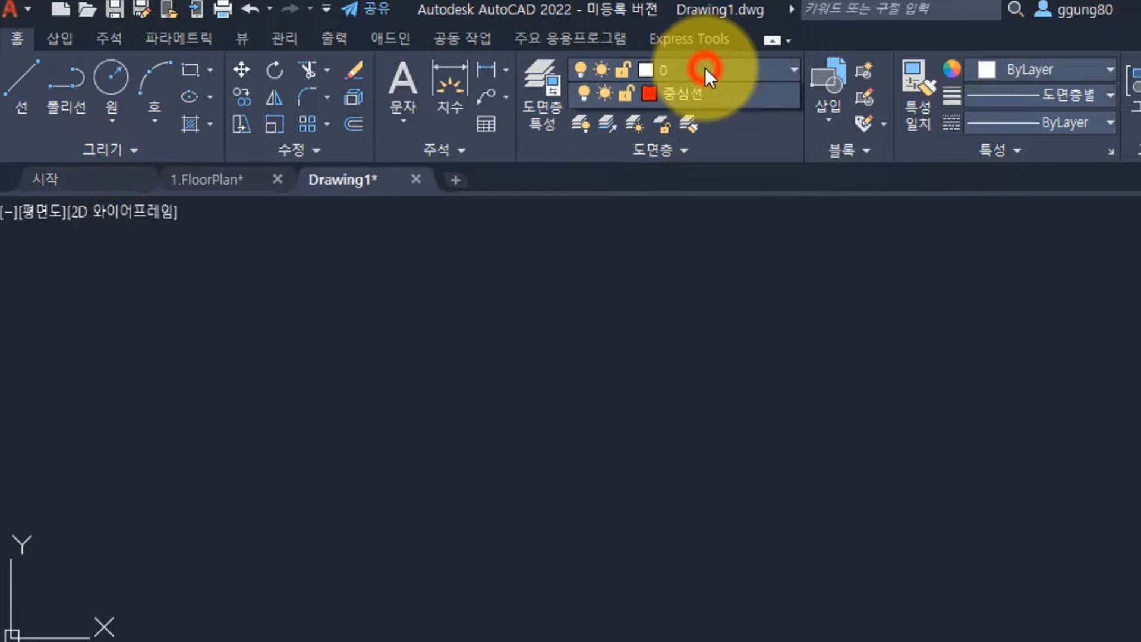
pyautogui.click(707, 127)
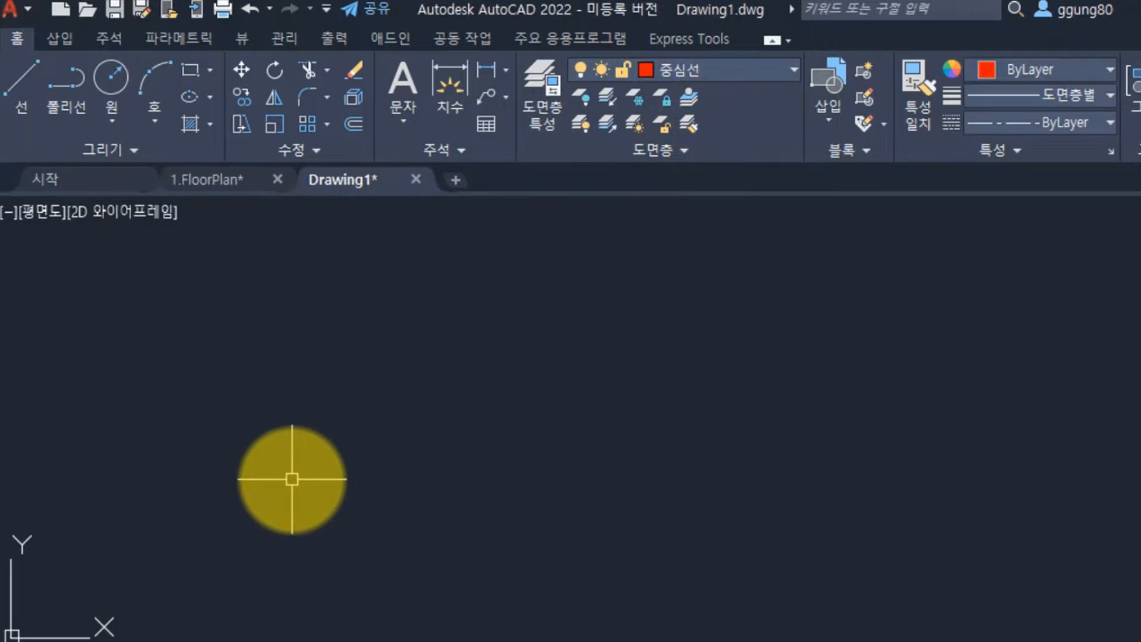
# Examine the overall and partial dimensions above and beside the plan in the 1.FloorPlan drawing.
pyautogui.click(243, 182)
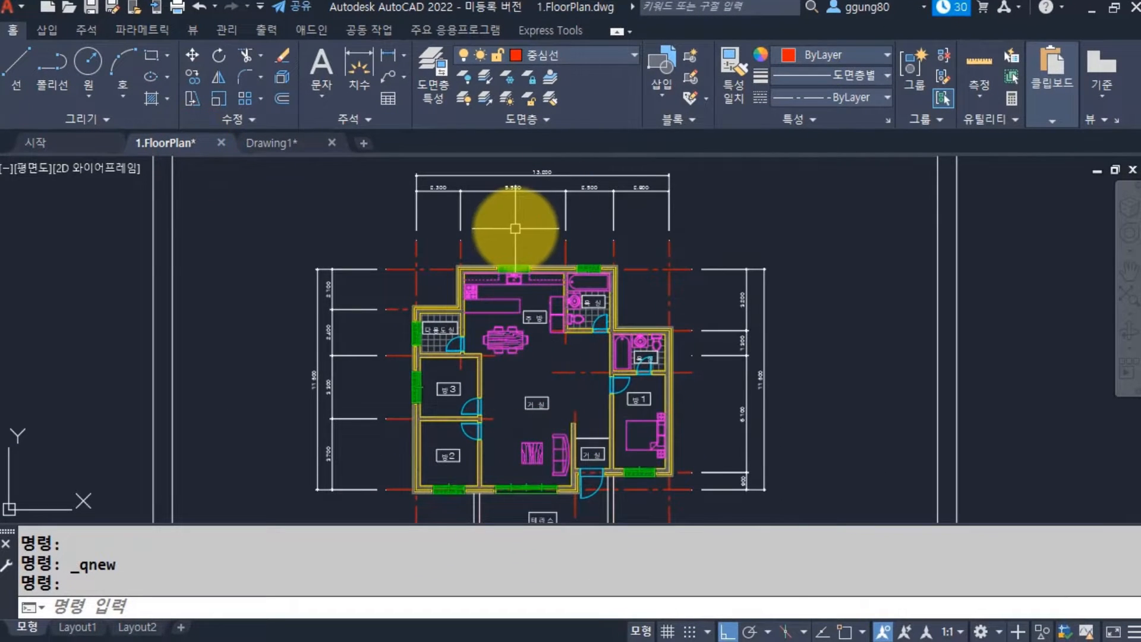
pyautogui.moveTo(582, 249); pyautogui.dragTo(565, 285, button='middle')
pyautogui.scroll(4, 502, 254)
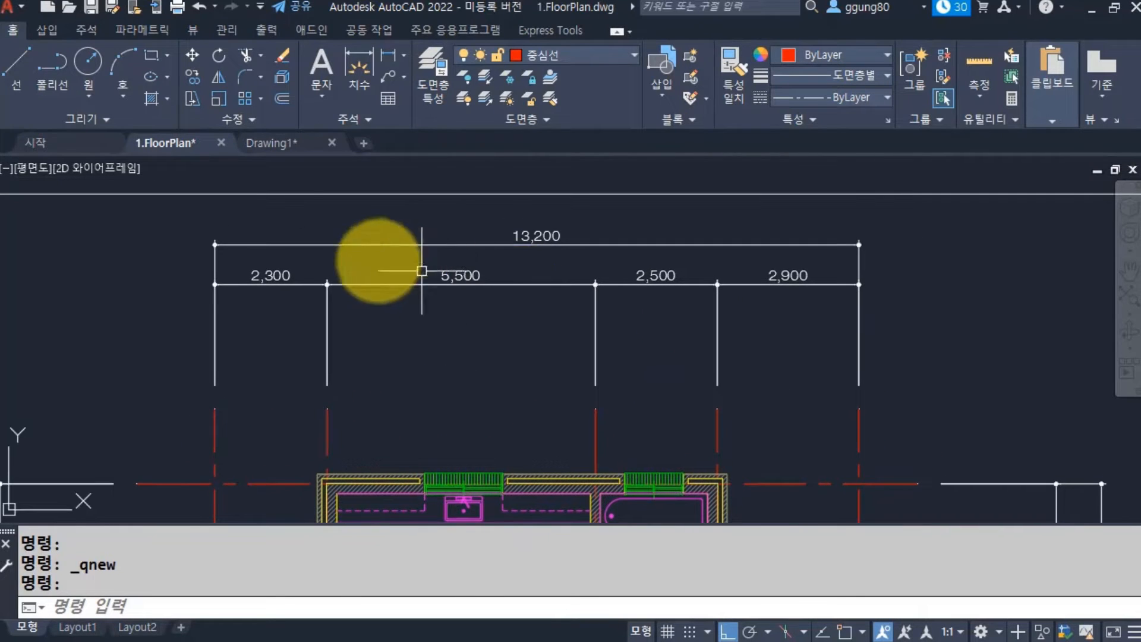
pyautogui.click(459, 244)
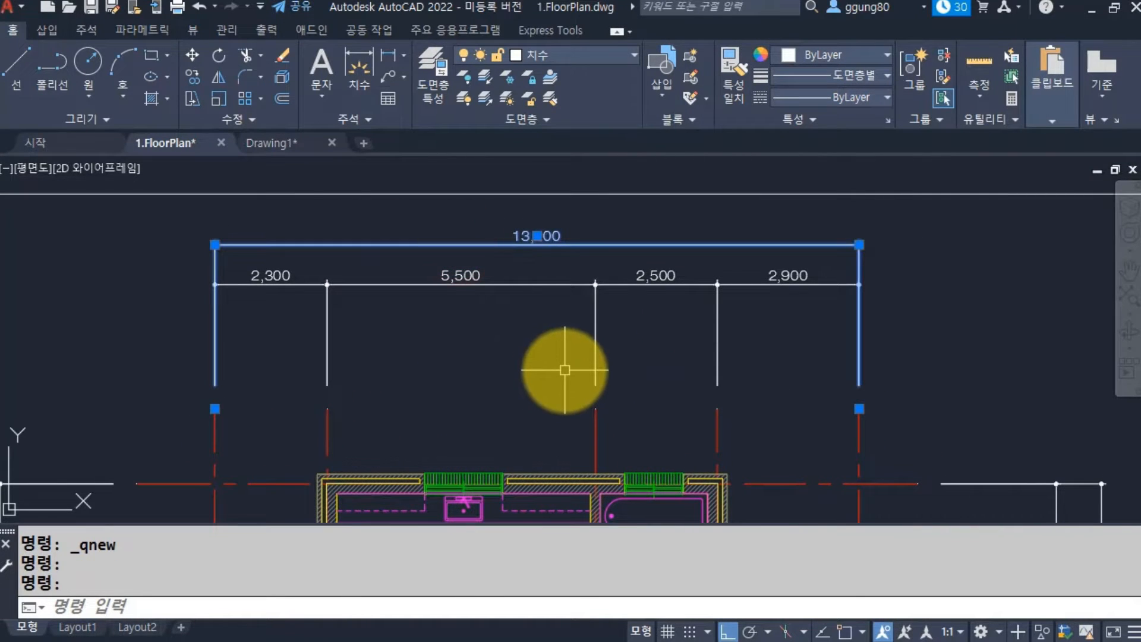
pyautogui.press('Escape')
pyautogui.scroll(-2, 518, 327)
pyautogui.moveTo(277, 403); pyautogui.dragTo(387, 186, button='middle')
pyautogui.scroll(2, 284, 414)
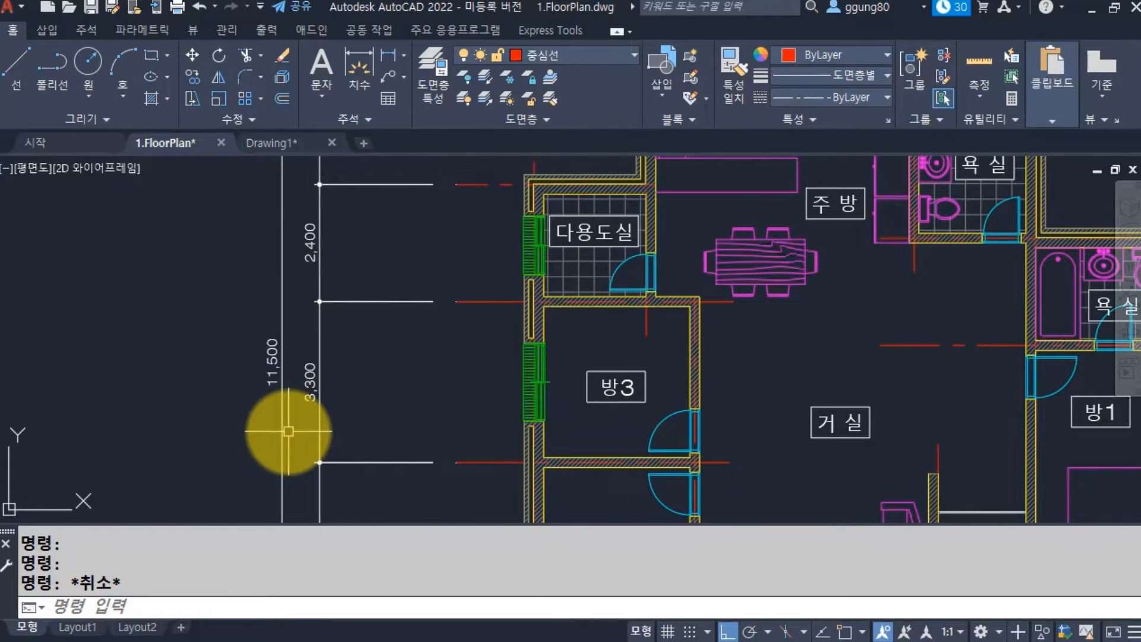
pyautogui.scroll(-2, 289, 427)
pyautogui.moveTo(411, 334); pyautogui.dragTo(311, 424, button='middle')
pyautogui.moveTo(497, 261); pyautogui.dragTo(461, 323, button='middle')
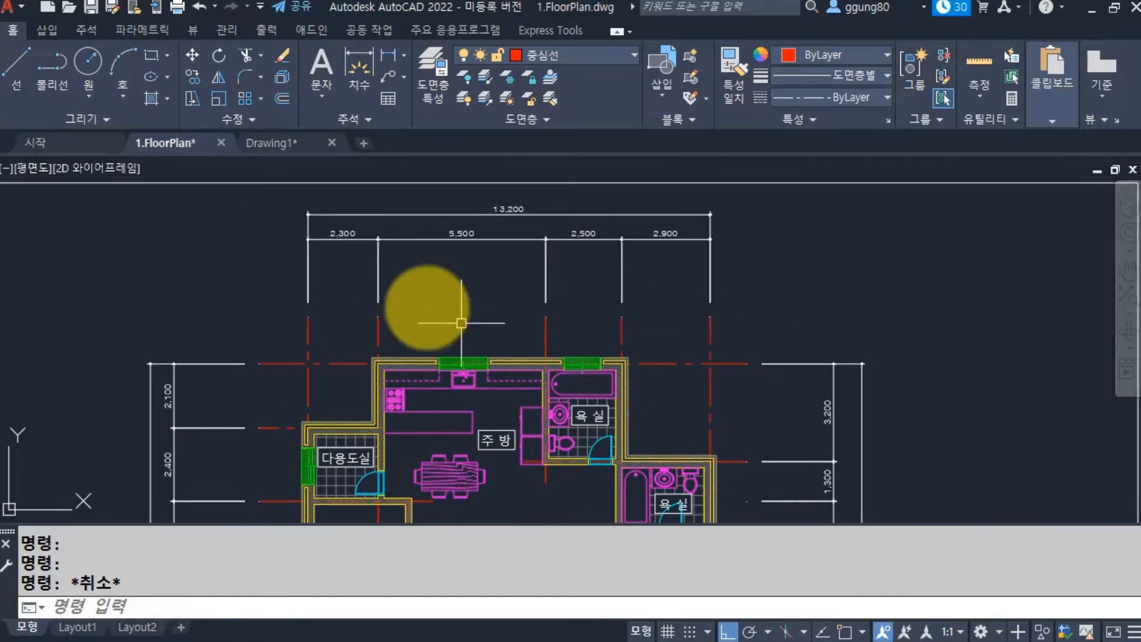
pyautogui.moveTo(275, 416); pyautogui.dragTo(267, 250, button='middle')
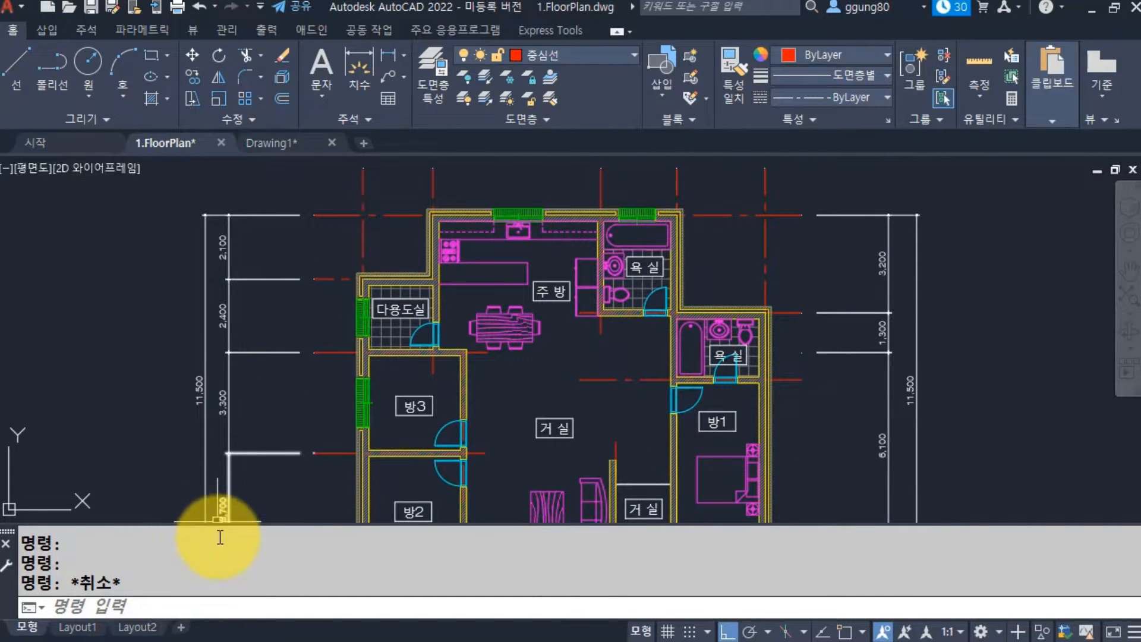
pyautogui.moveTo(375, 307)
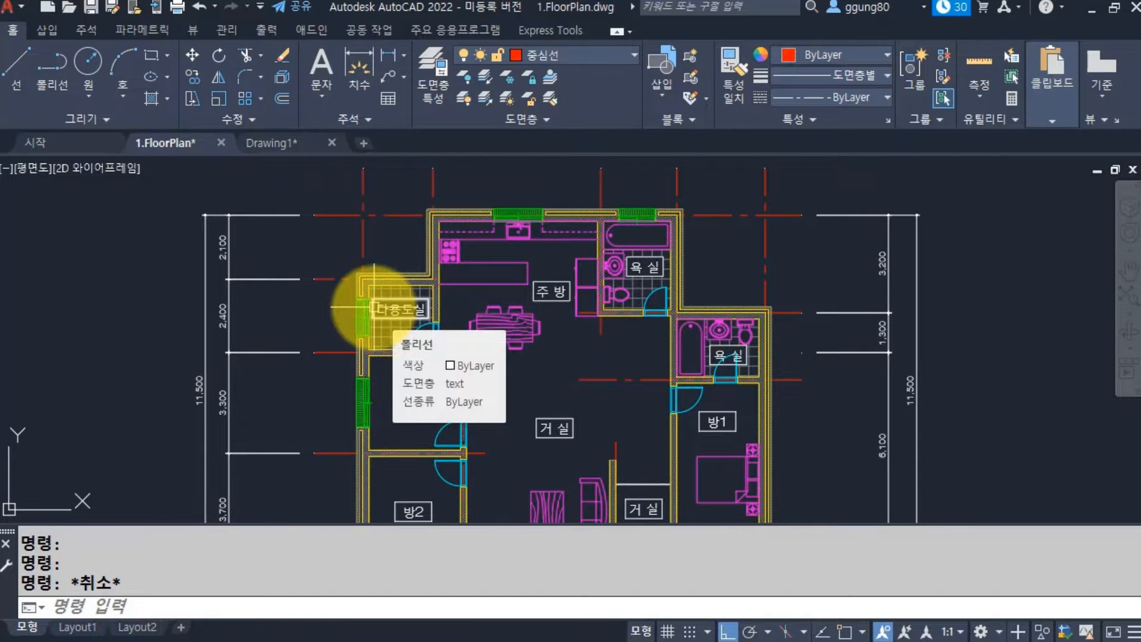
# Turn on ortho mode in Drawing1 and draw a horizontal centre line 15000 long.
pyautogui.click(292, 143)
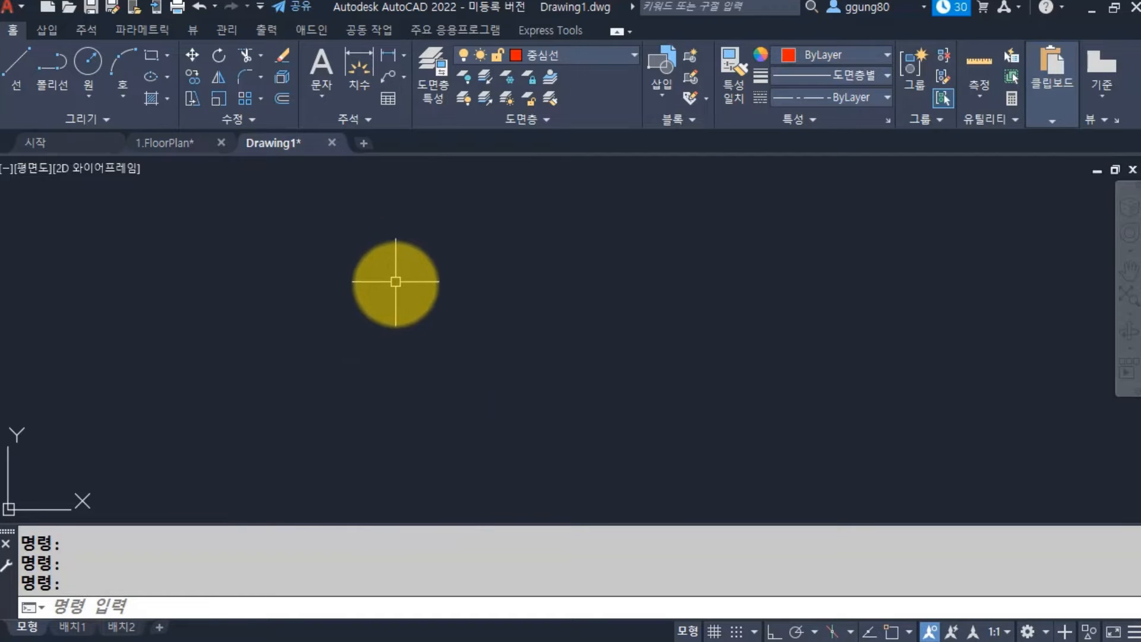
pyautogui.click(774, 633)
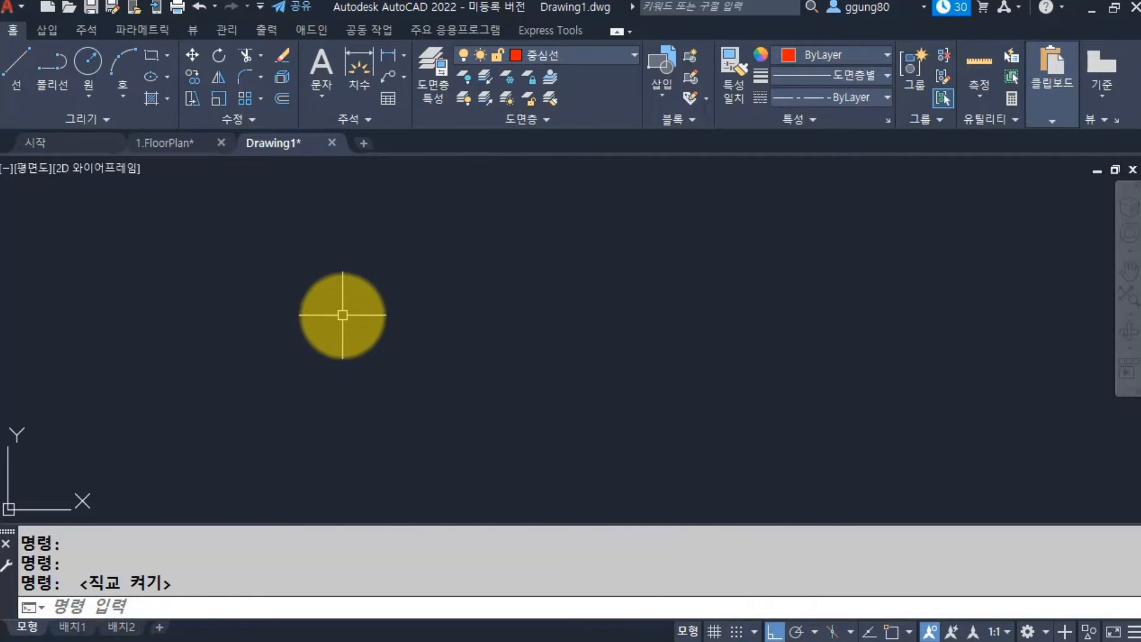
pyautogui.write('1')
pyautogui.press('Return')
pyautogui.click(115, 392)
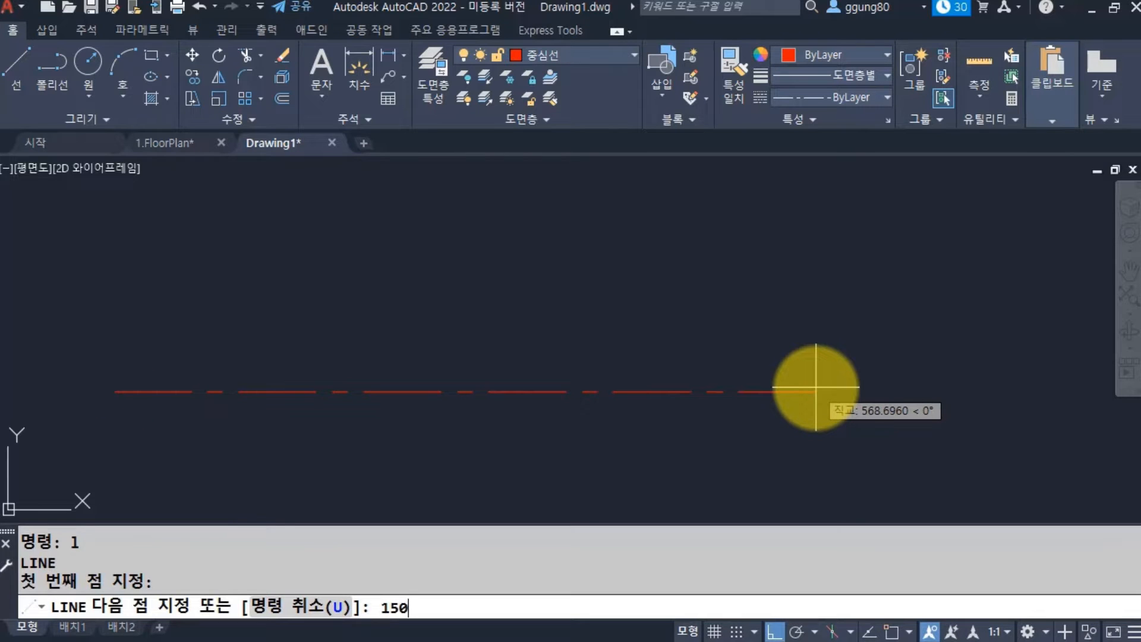
pyautogui.press('Return')
pyautogui.press('Return')
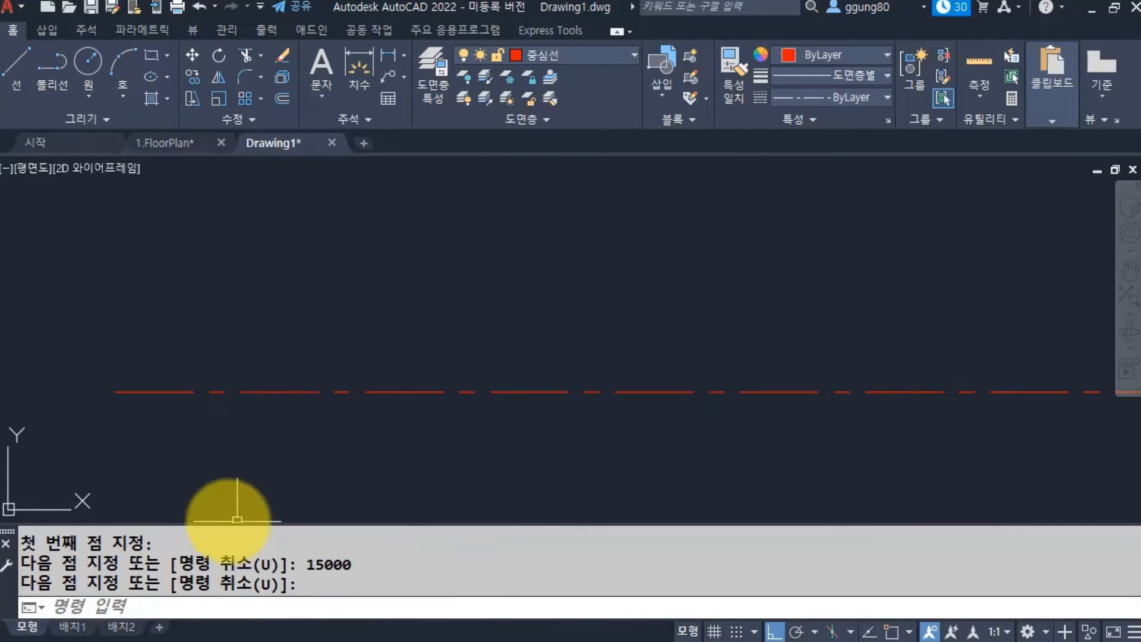
# Draw a vertical line 15000 long upward from just below the horizontal centre line, near its left end.
pyautogui.press('Return')
pyautogui.click(482, 506)
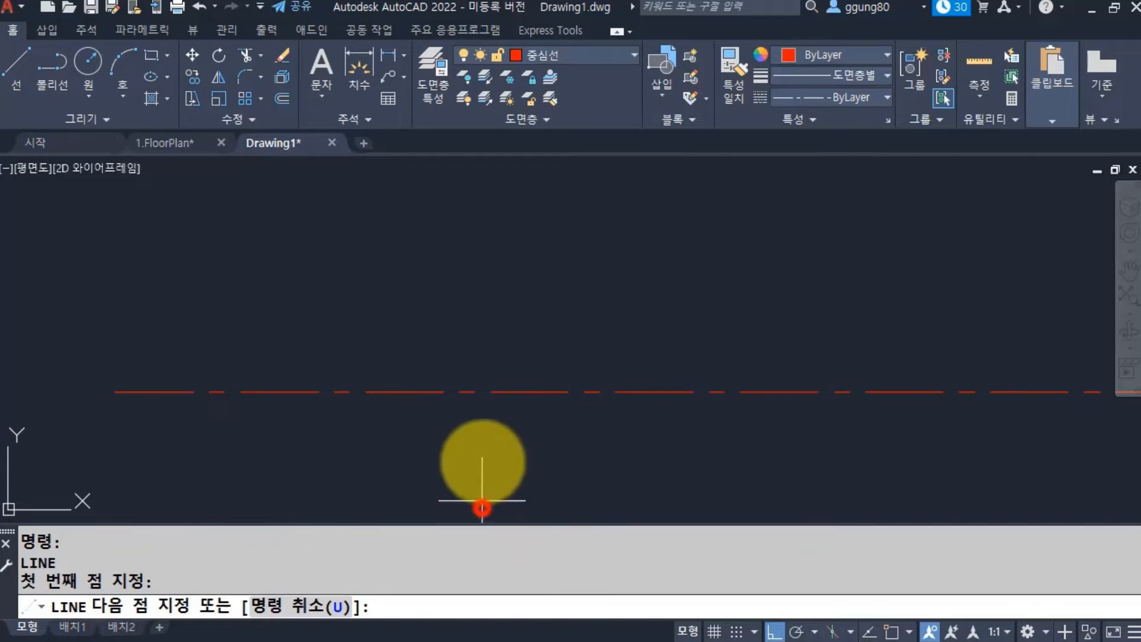
pyautogui.write('15000')
pyautogui.press('Return')
pyautogui.press('Return')
# Move both centre lines together to the right, clear of the coordinate origin.
pyautogui.write('z')
pyautogui.press('Return')
pyautogui.write('e')
pyautogui.press('Return')
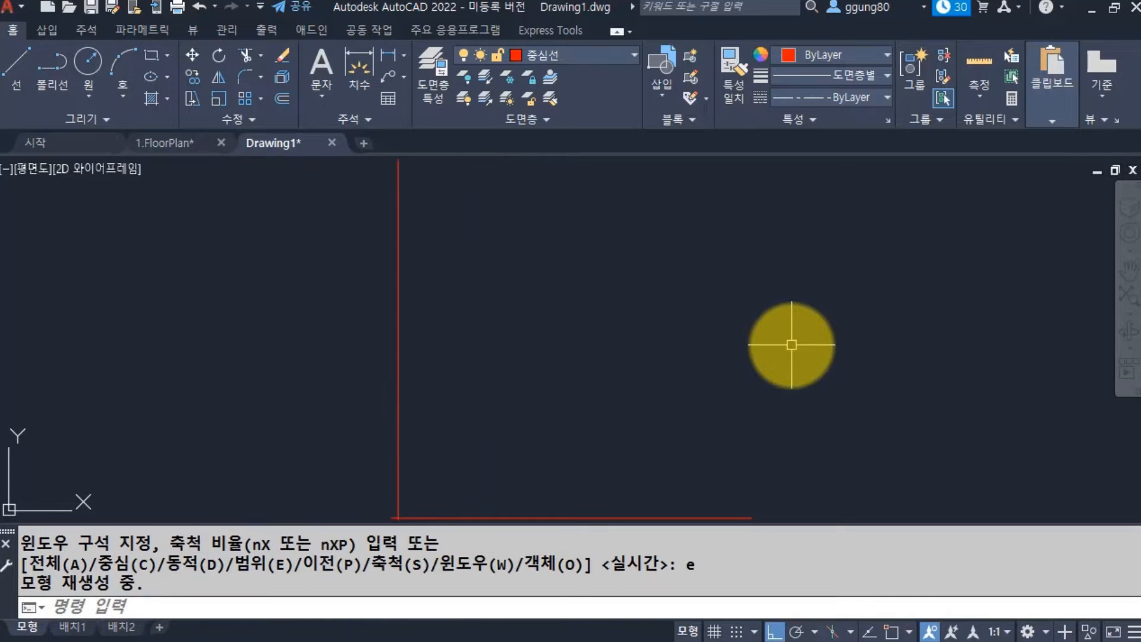
pyautogui.moveTo(516, 434); pyautogui.dragTo(494, 379, button='middle')
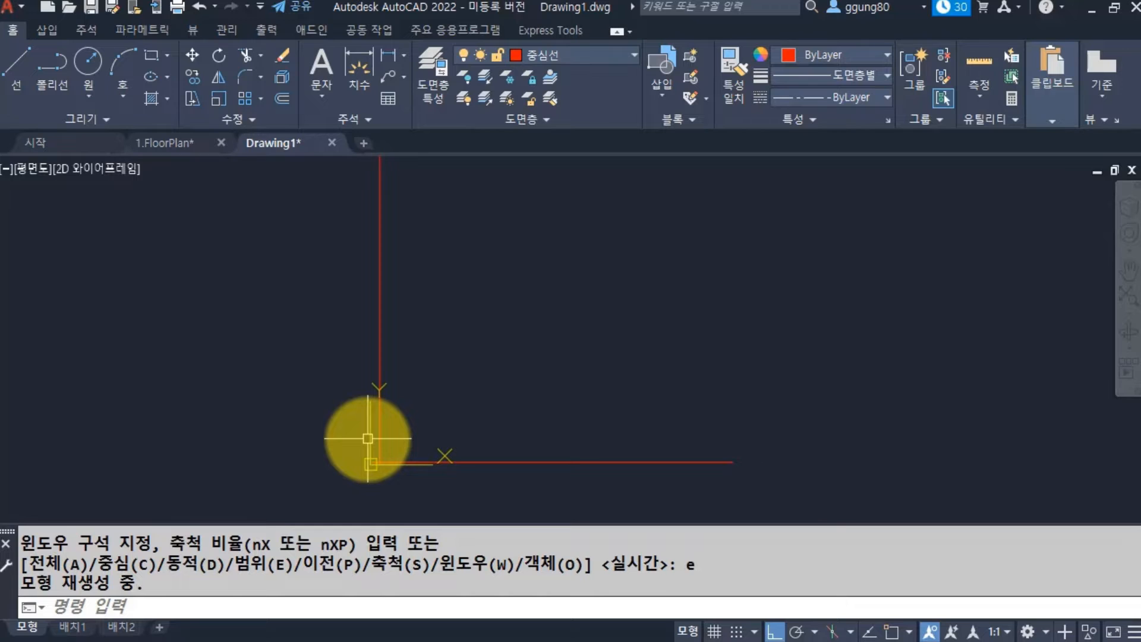
pyautogui.write('m')
pyautogui.press('Return')
pyautogui.click(416, 498)
pyautogui.click(276, 375)
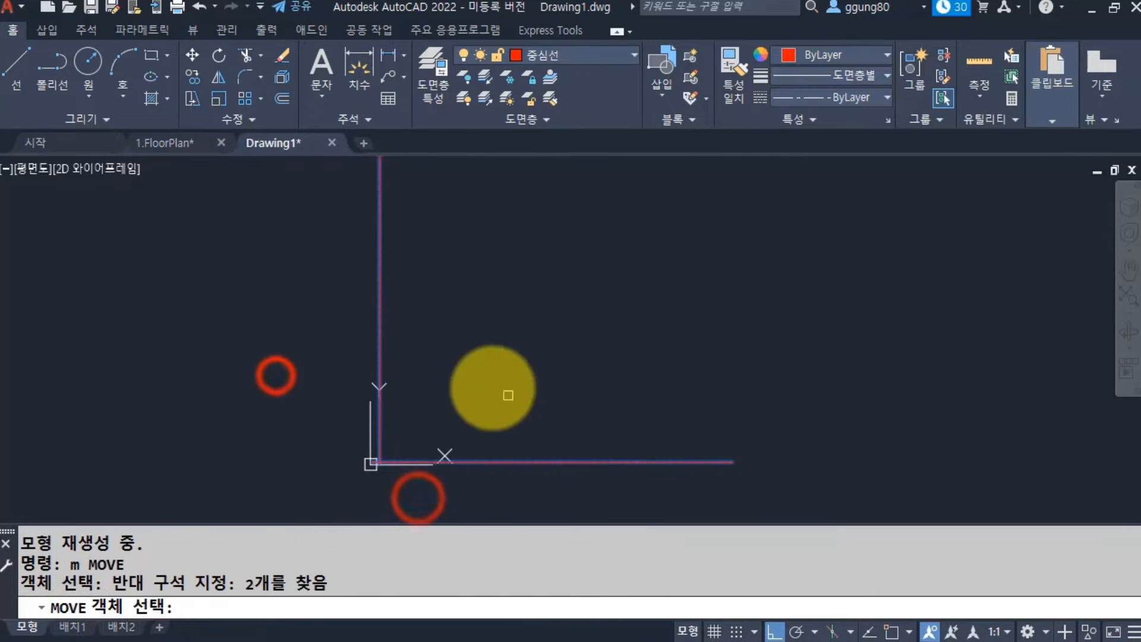
pyautogui.moveTo(382, 399); pyautogui.dragTo(281, 395, button='middle')
pyautogui.press('Return')
pyautogui.click(310, 315)
pyautogui.click(821, 310)
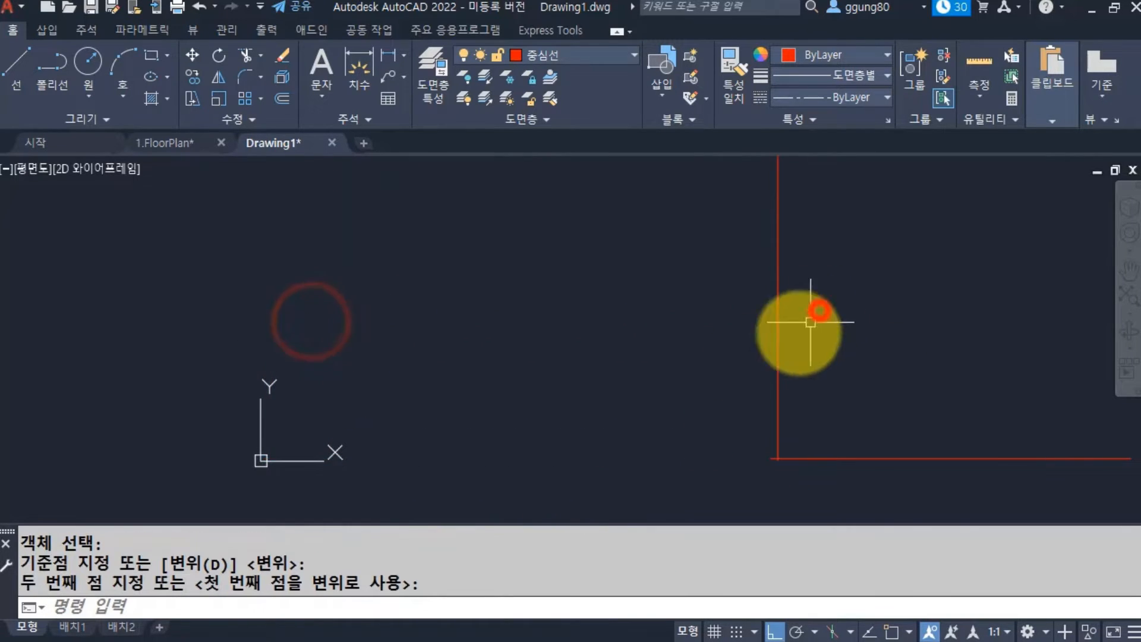
# Move the horizontal centre line slightly upward so that it crosses the vertical line above its lower end.
pyautogui.moveTo(867, 420); pyautogui.dragTo(683, 426, button='middle')
pyautogui.write('z')
pyautogui.press('Return')
pyautogui.write('e')
pyautogui.press('Return')
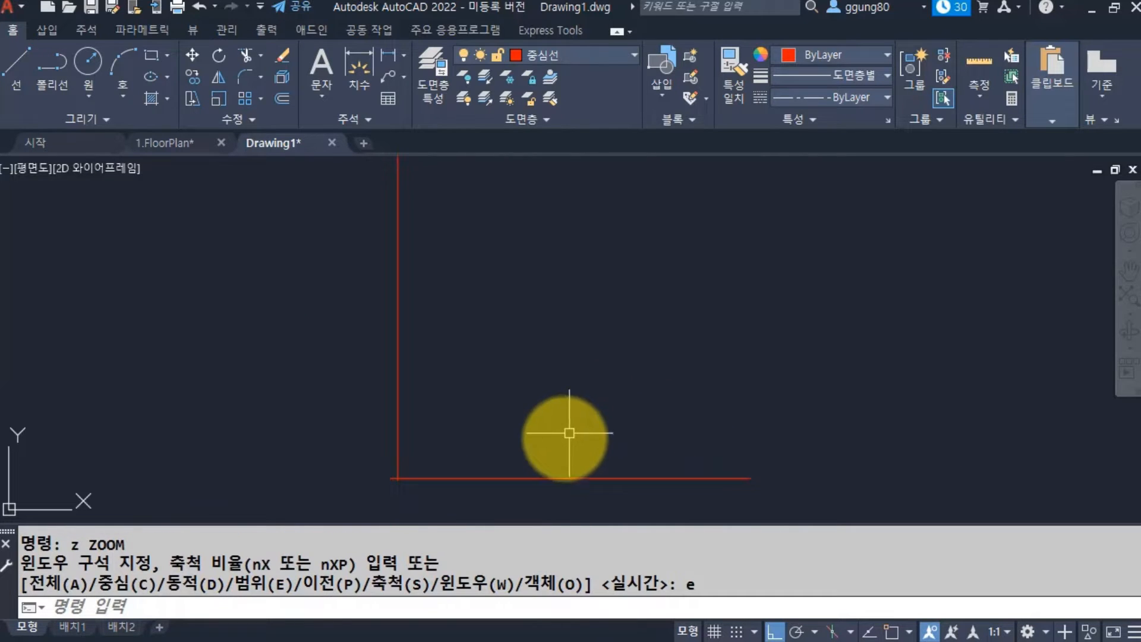
pyautogui.write('m')
pyautogui.press('Return')
pyautogui.click(521, 498)
pyautogui.click(472, 440)
pyautogui.press('Return')
pyautogui.click(605, 378)
pyautogui.click(605, 364)
# Move the vertical centre line slightly to the right, further in from the horizontal line's left end.
pyautogui.press('Return')
pyautogui.click(488, 370)
pyautogui.click(273, 331)
pyautogui.press('Return')
pyautogui.click(471, 331)
pyautogui.click(479, 331)
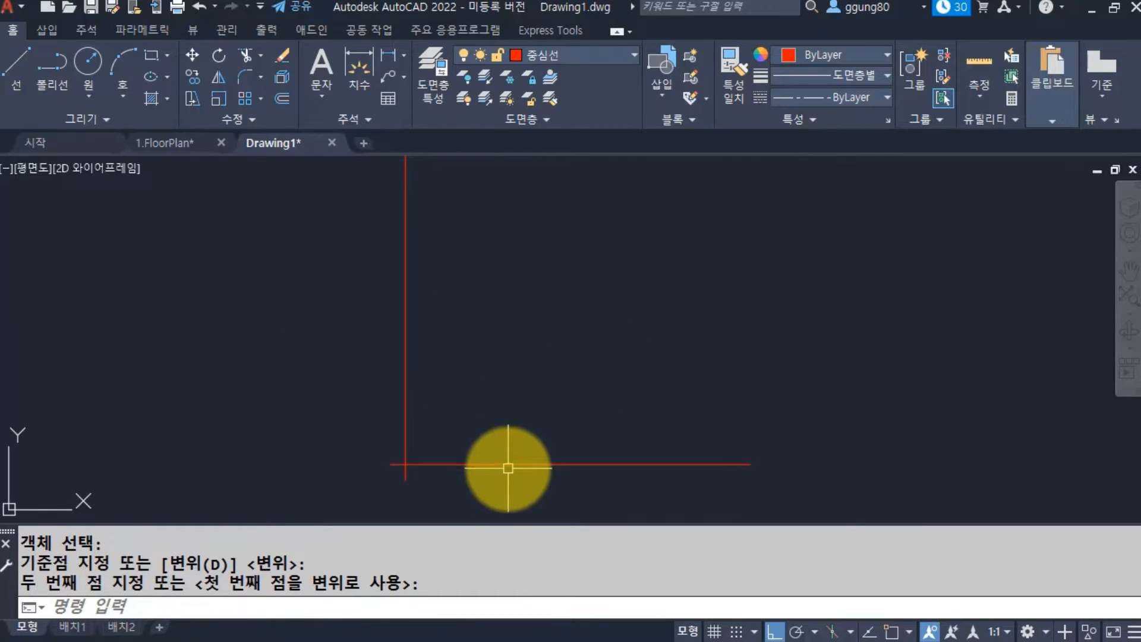
# Set the linetype scale (LTSCALE) to 10.
pyautogui.write('lts')
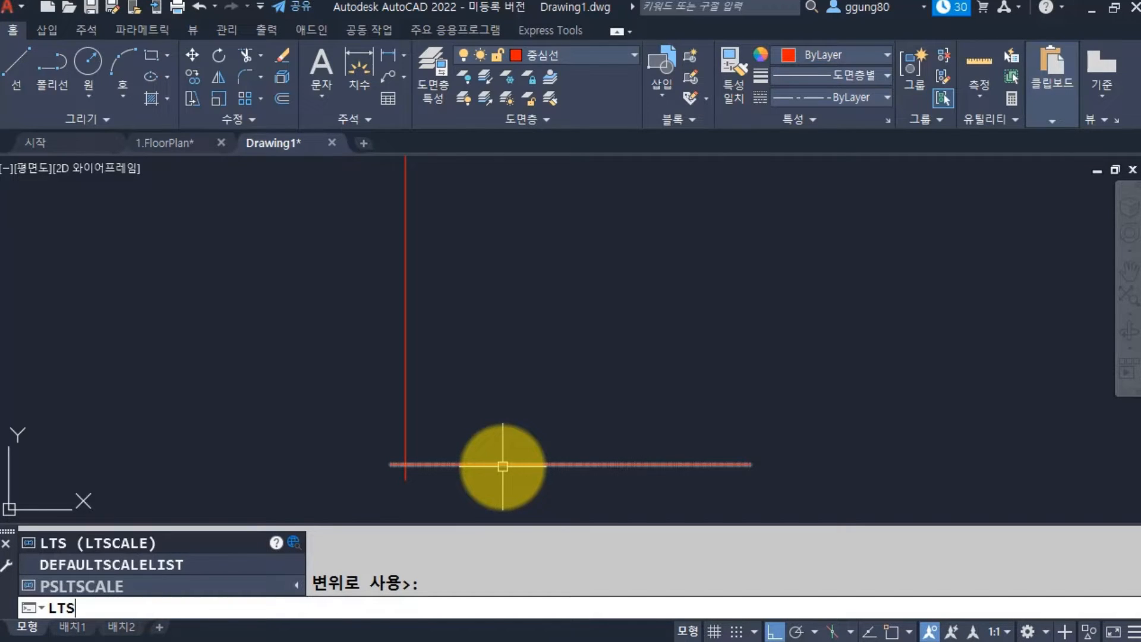
pyautogui.press('Return')
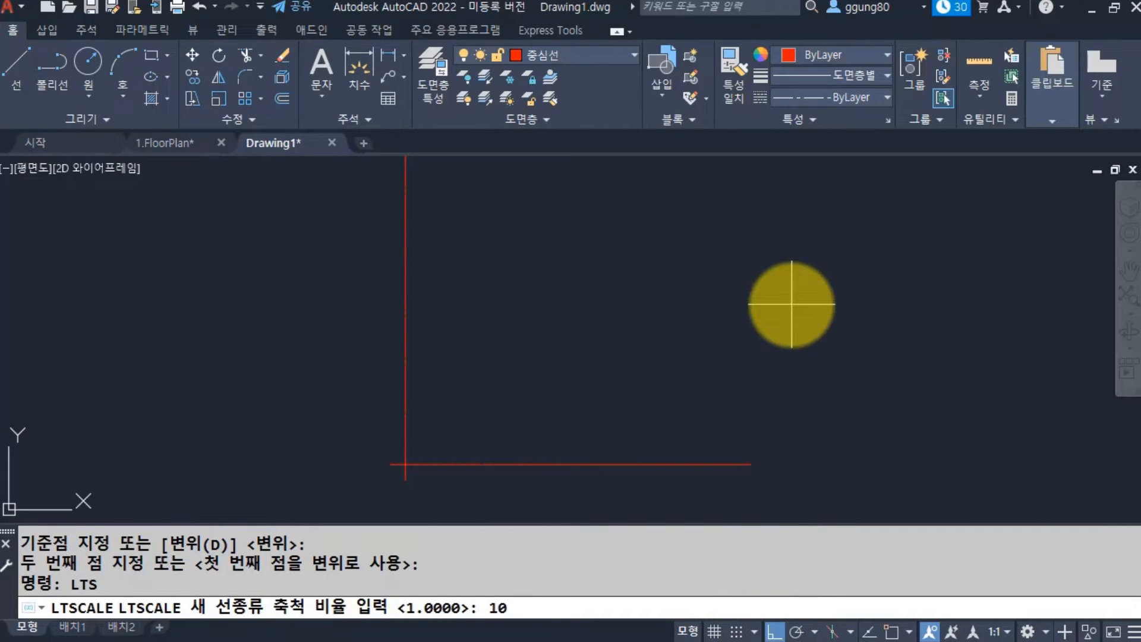
pyautogui.press('Return')
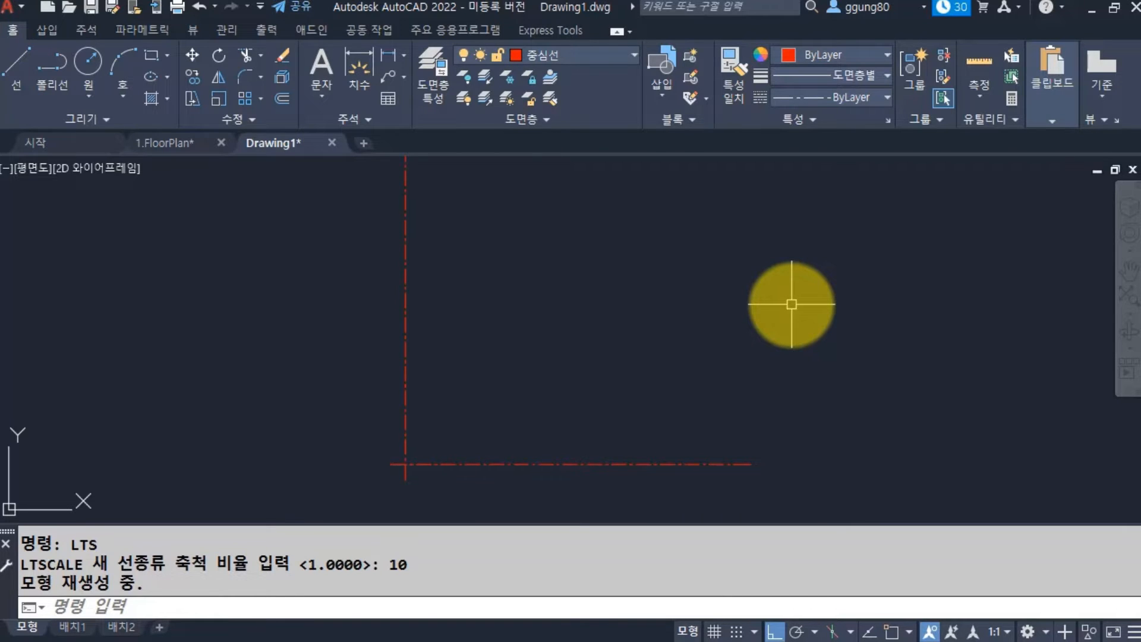
# Set the linetype scale (LTSCALE) to 20.
pyautogui.press('Return')
pyautogui.write('20')
pyautogui.press('Return')
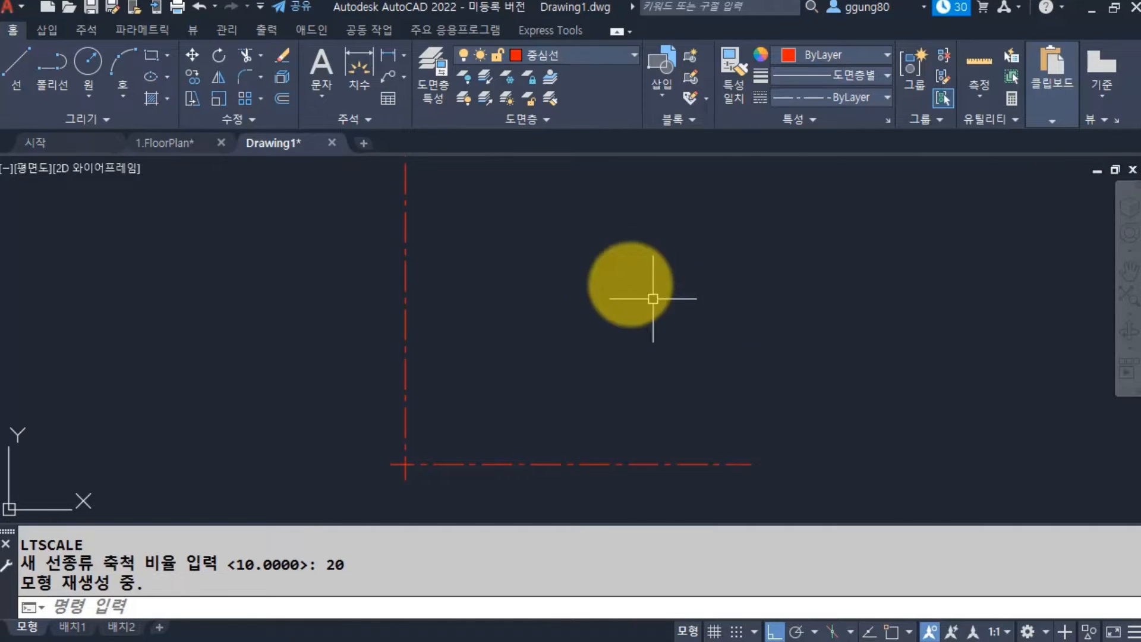
# Examine the centre line spacings in the 1.FloorPlan drawing, especially the dimensions below the terrace.
pyautogui.click(165, 143)
pyautogui.scroll(-2, 395, 250)
pyautogui.scroll(2, 401, 321)
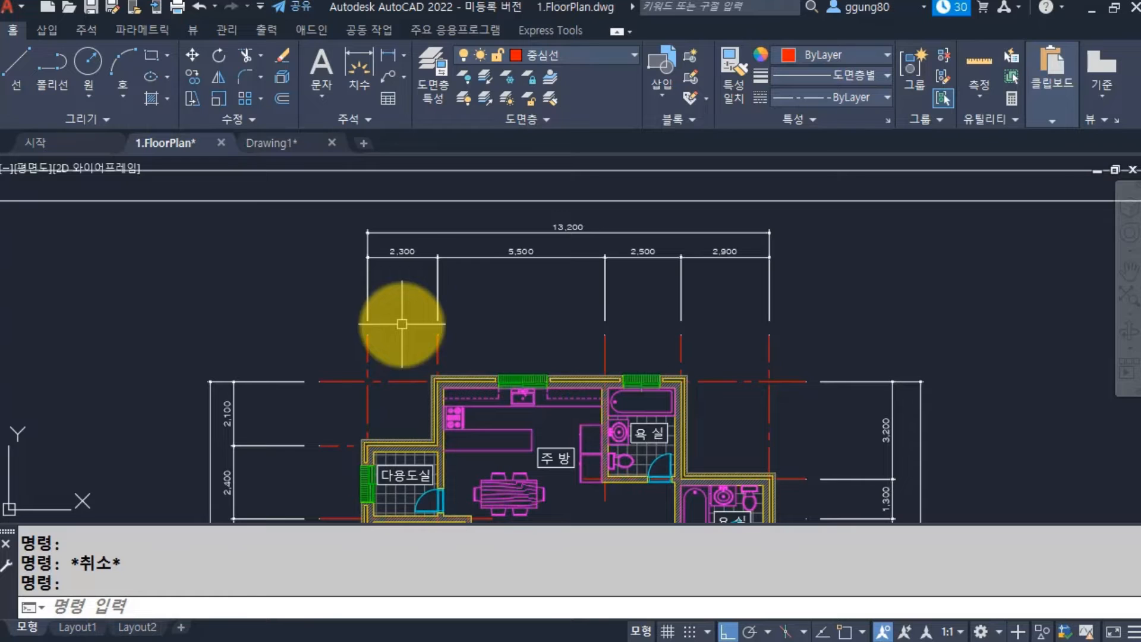
pyautogui.scroll(-2, 777, 278)
pyautogui.moveTo(667, 381); pyautogui.dragTo(549, 168, button='middle')
pyautogui.moveTo(379, 358); pyautogui.dragTo(364, 425, button='middle')
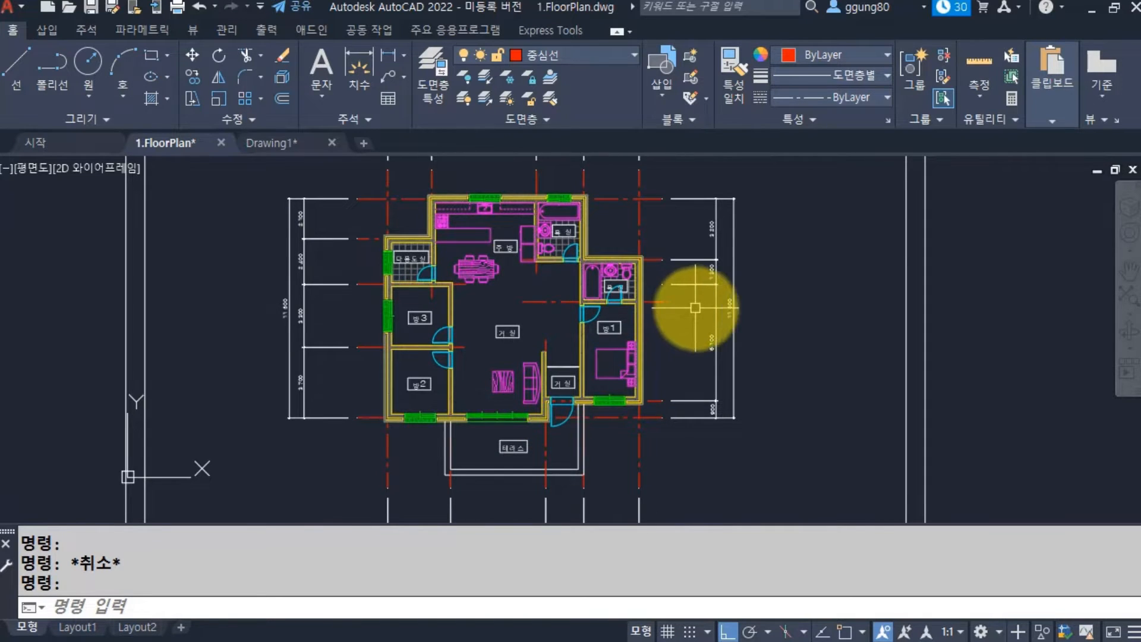
pyautogui.scroll(5, 454, 408)
pyautogui.scroll(-4, 444, 406)
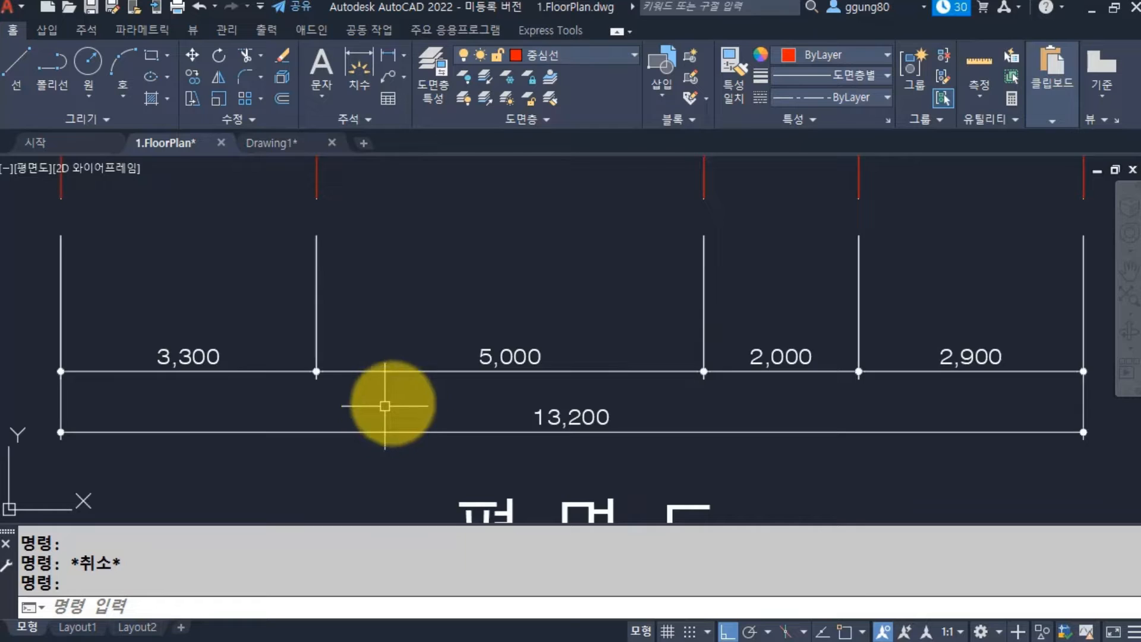
pyautogui.moveTo(466, 382); pyautogui.dragTo(466, 453, button='middle')
pyautogui.scroll(-2, 482, 399)
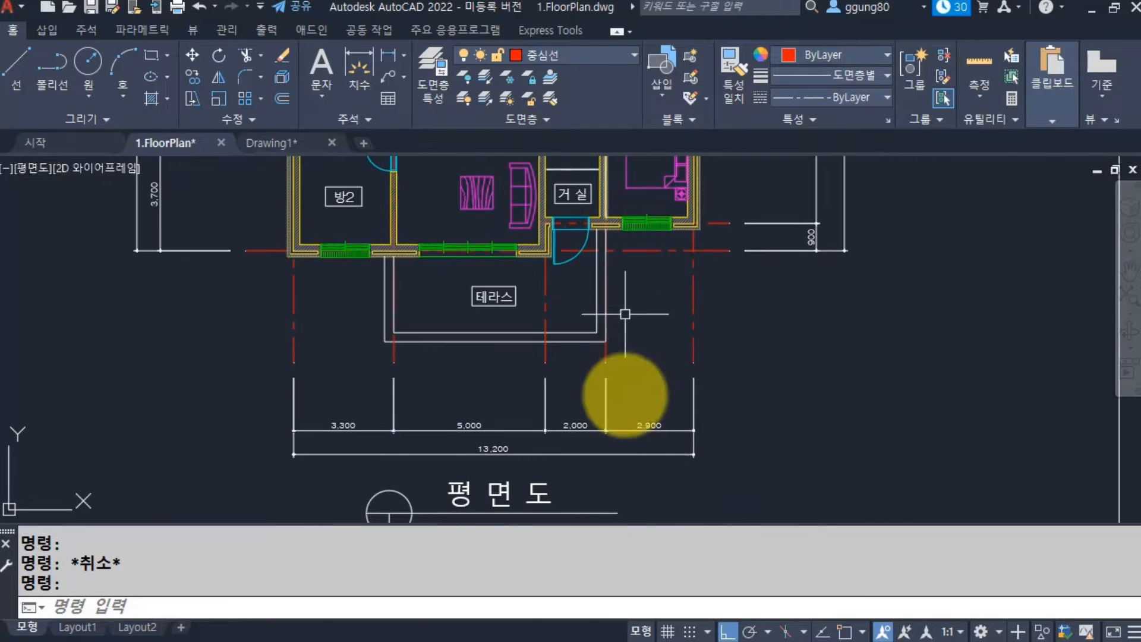
pyautogui.scroll(3, 431, 471)
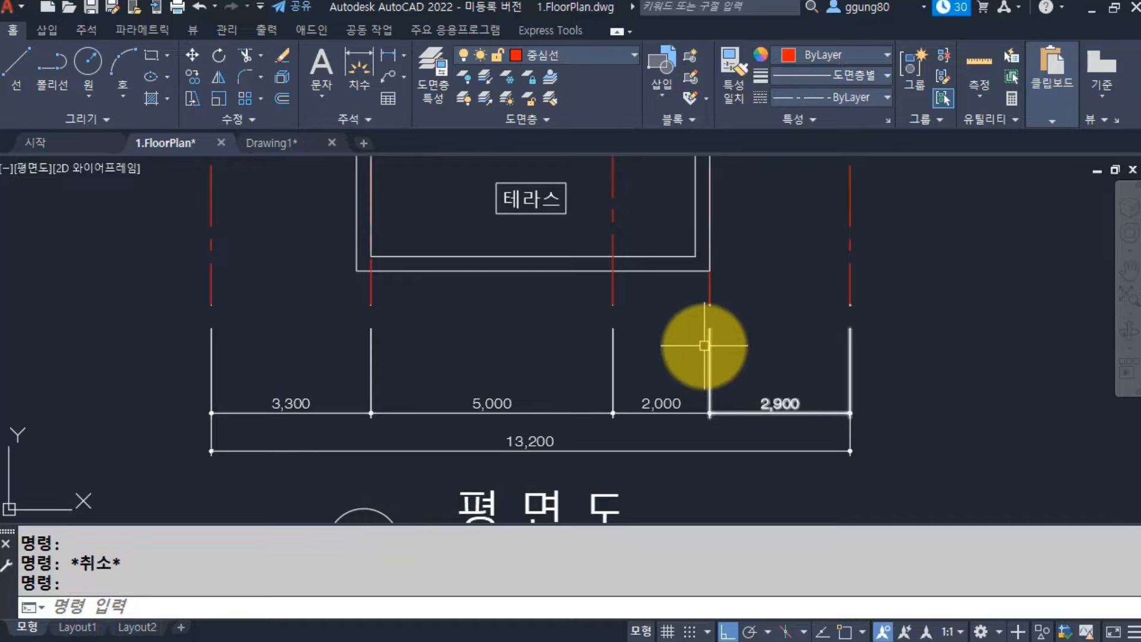
# In Drawing1, offset the leftmost vertical centre line 3300 to the right.
pyautogui.click(281, 144)
pyautogui.moveTo(377, 438); pyautogui.dragTo(321, 467, button='middle')
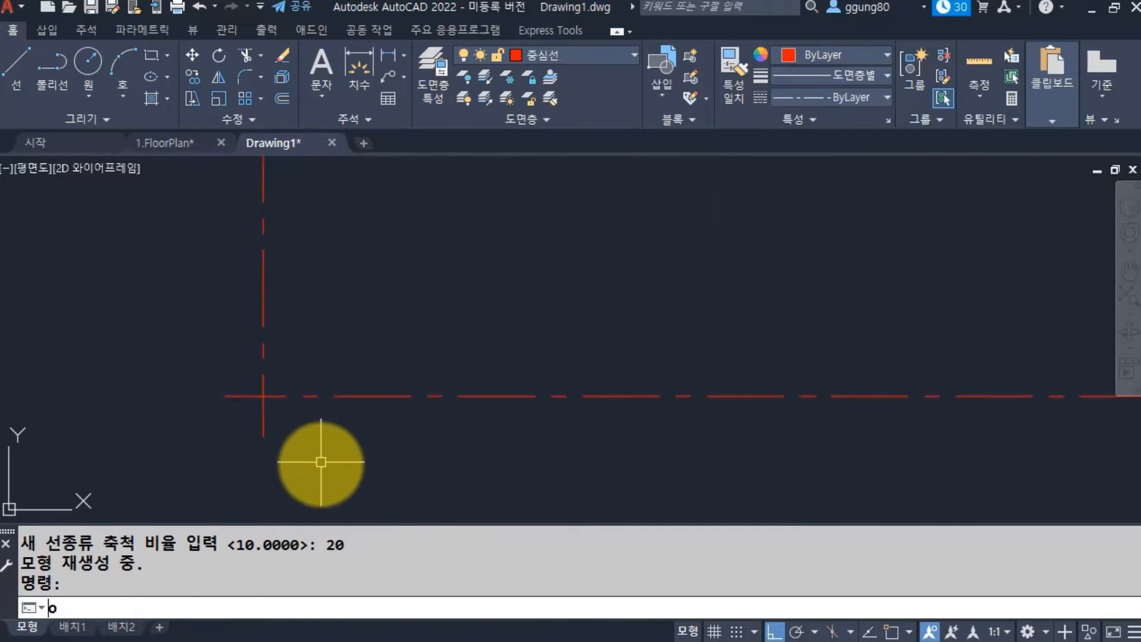
pyautogui.write('o')
pyautogui.press('Return')
pyautogui.write('330')
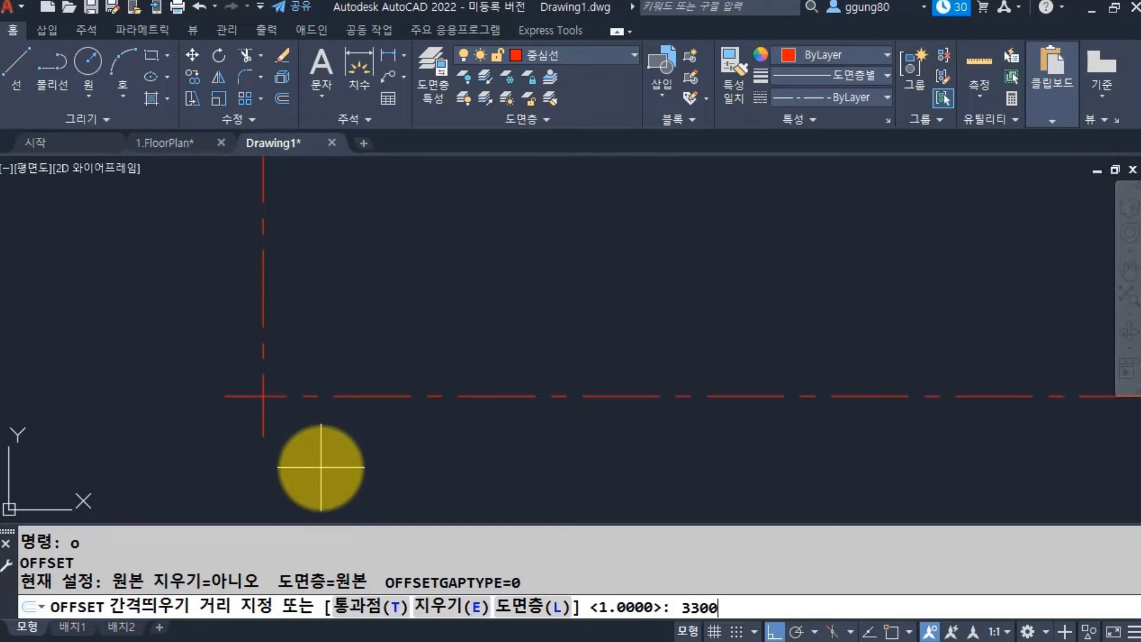
pyautogui.write('0')
pyautogui.press('Return')
pyautogui.click(263, 380)
pyautogui.click(437, 367)
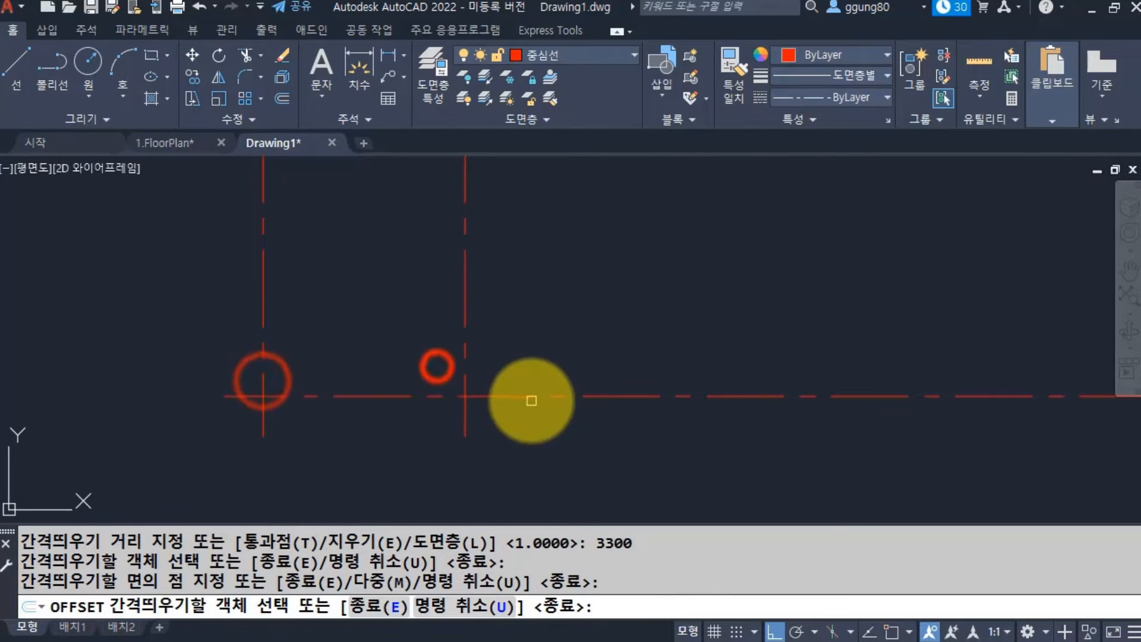
pyautogui.press('Return')
# Offset the second vertical centre line 5000 to the right.
pyautogui.press('Return')
pyautogui.write('500')
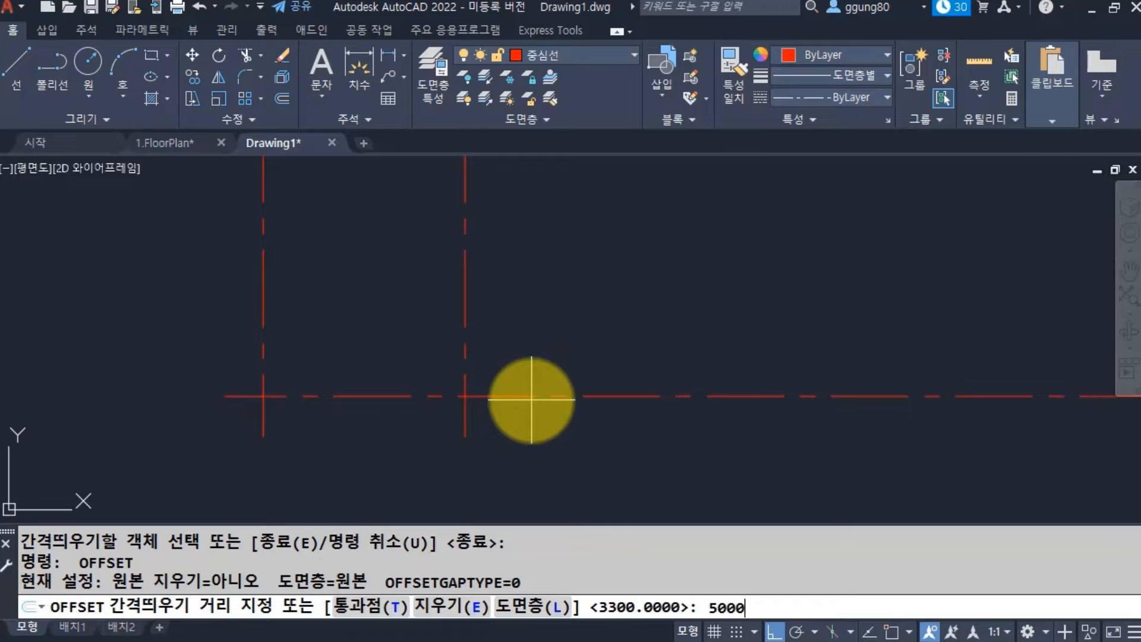
pyautogui.write('0')
pyautogui.press('Return')
pyautogui.click(466, 347)
pyautogui.click(644, 327)
pyautogui.press('Return')
# Offset the third vertical centre line 2000 to the right.
pyautogui.press('Return')
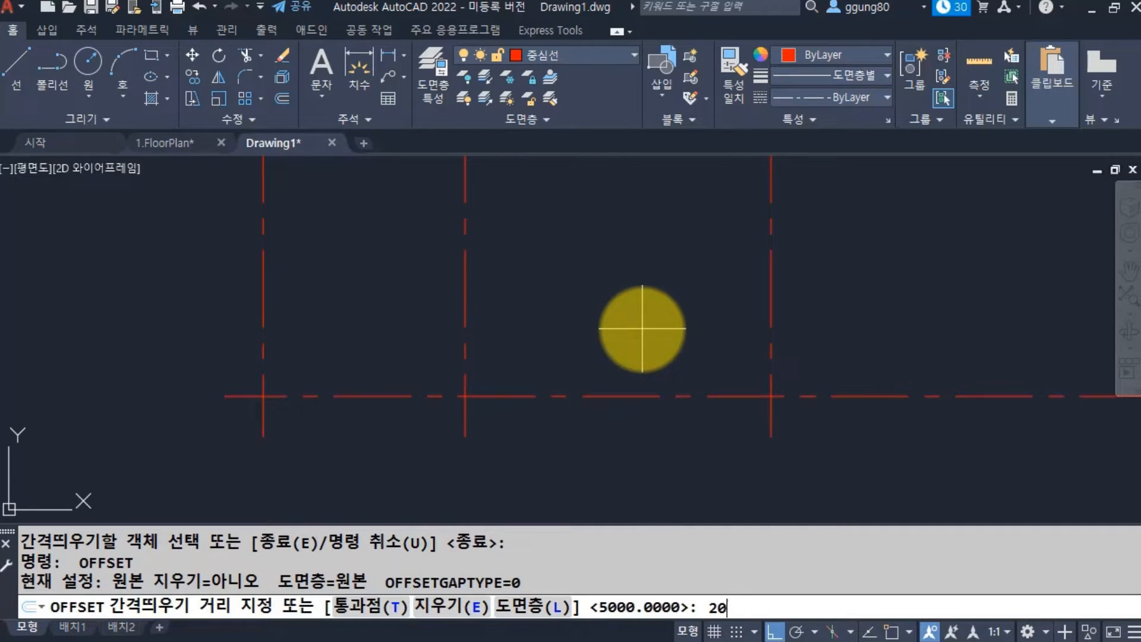
pyautogui.write('2000')
pyautogui.press('Return')
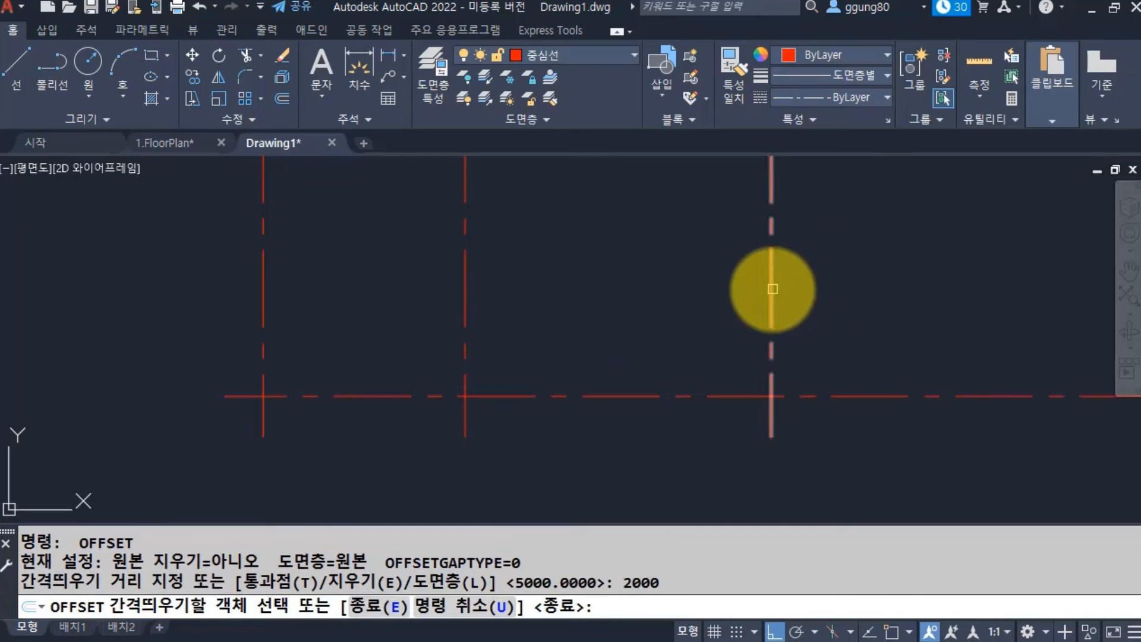
pyautogui.click(771, 289)
pyautogui.click(875, 279)
pyautogui.press('Return')
# Offset the horizontal centre line 2900 upward.
pyautogui.press('Return')
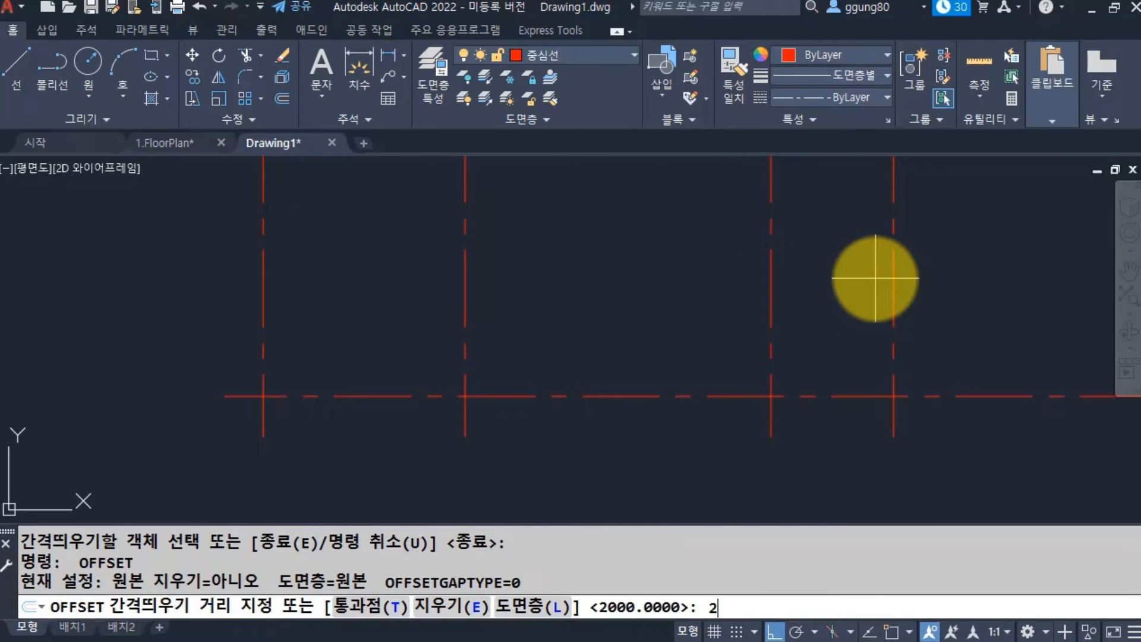
pyautogui.press('Return')
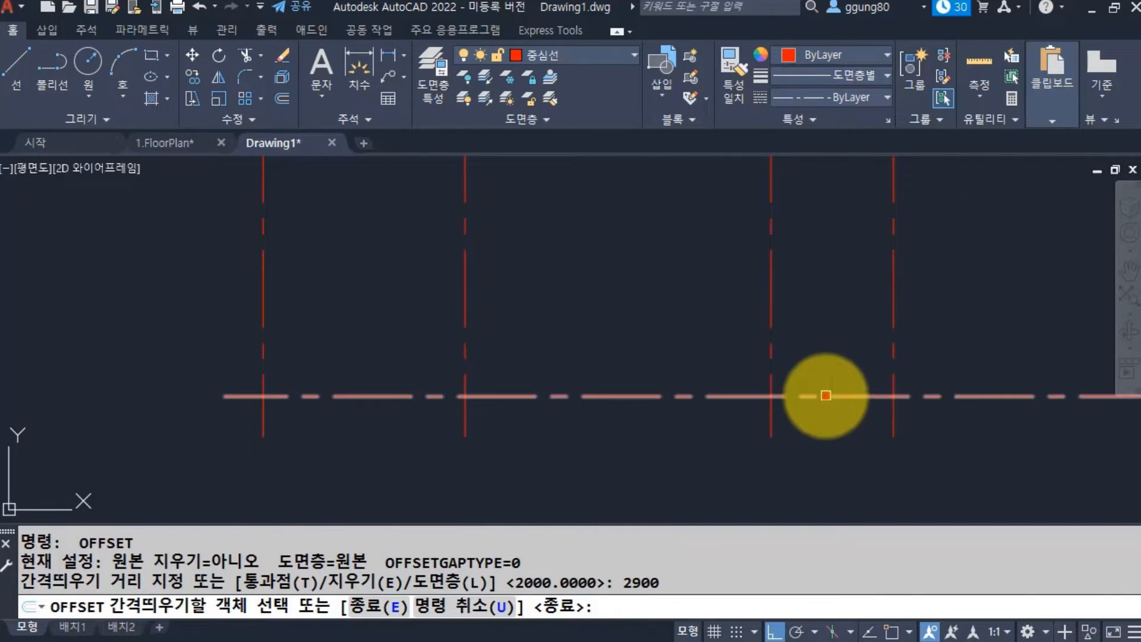
pyautogui.click(824, 395)
pyautogui.click(905, 344)
pyautogui.scroll(-2, 835, 293)
pyautogui.scroll(-1, 761, 300)
pyautogui.press('Return')
# Erase the unwanted horizontal centre line above the original one.
pyautogui.click(799, 297)
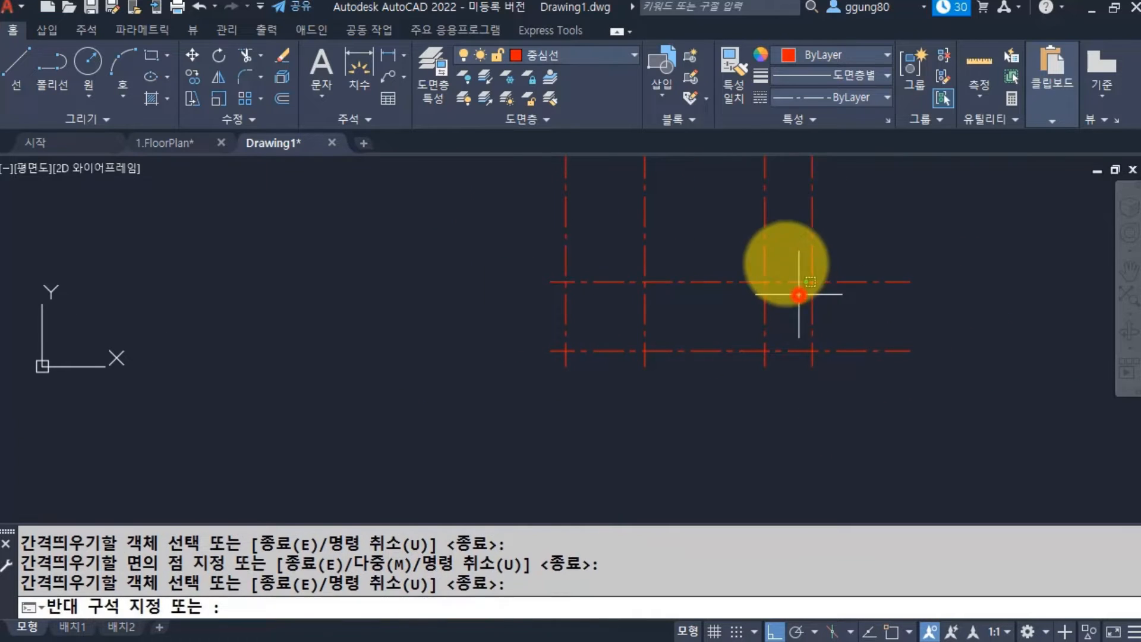
pyautogui.click(780, 256)
pyautogui.write('e')
pyautogui.press('Return')
pyautogui.press('Escape')
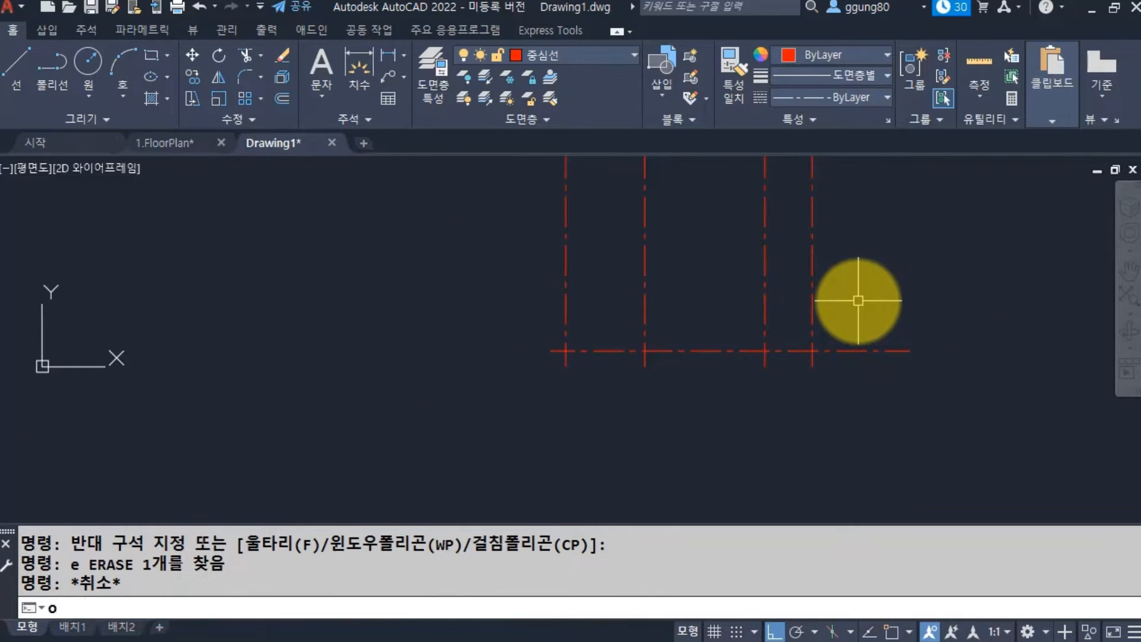
# Offset the fourth vertical centre line 2900 to the right to form the grid's outer edge.
pyautogui.write('o')
pyautogui.press('Return')
pyautogui.press('Return')
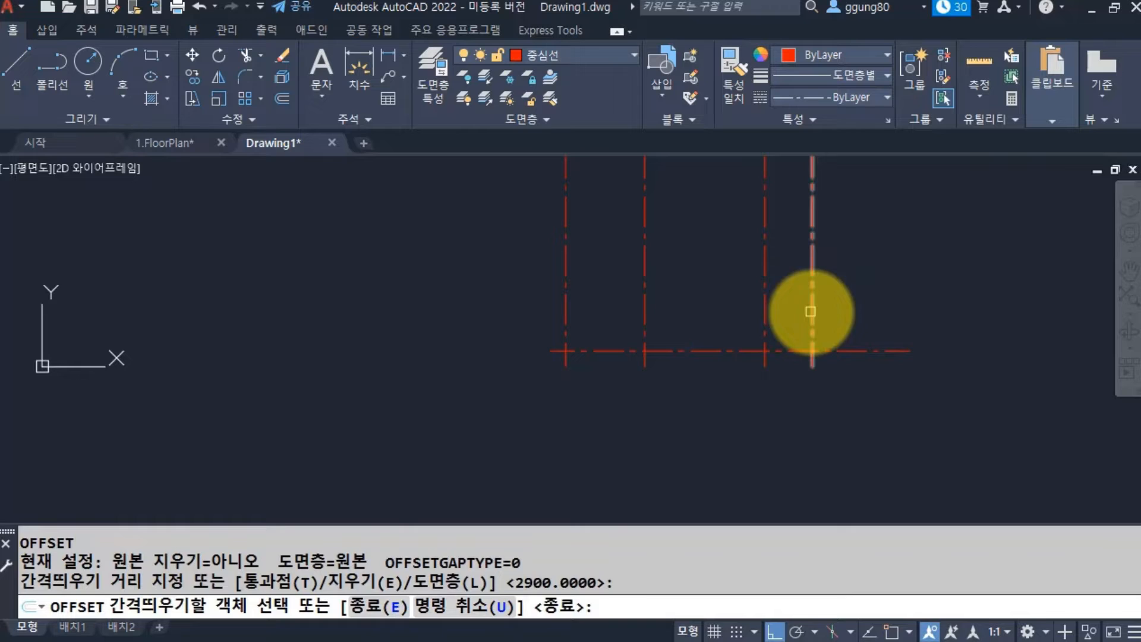
pyautogui.click(810, 311)
pyautogui.click(926, 311)
pyautogui.press('Return')
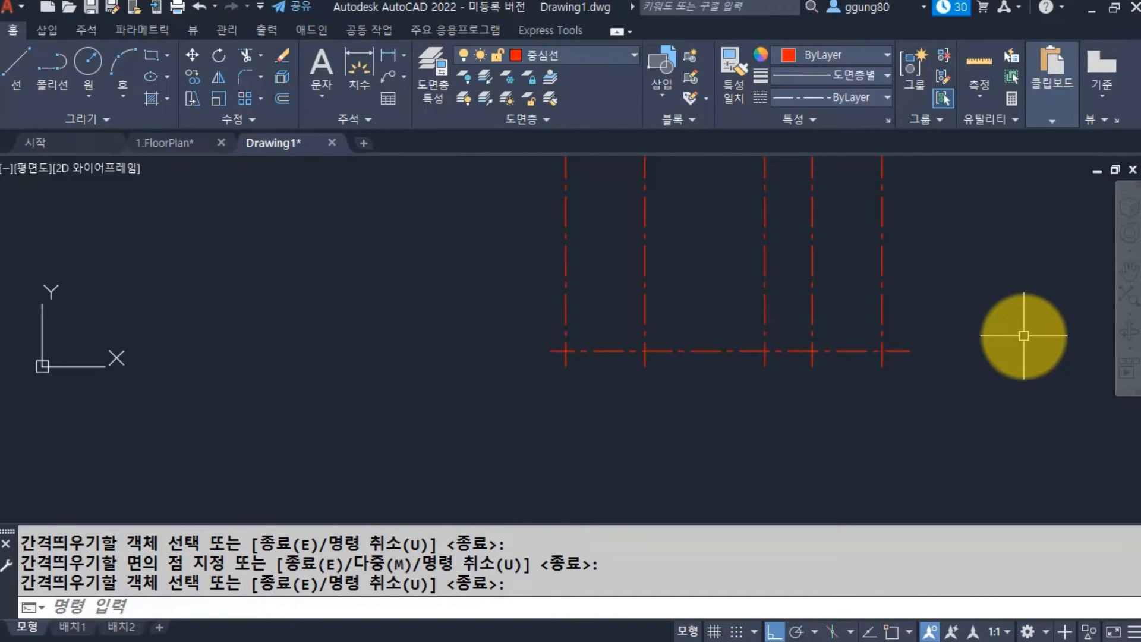
# Examine the dimensions between the horizontal centre lines on the left side of the 1.FloorPlan drawing.
pyautogui.moveTo(566, 302); pyautogui.dragTo(522, 402, button='middle')
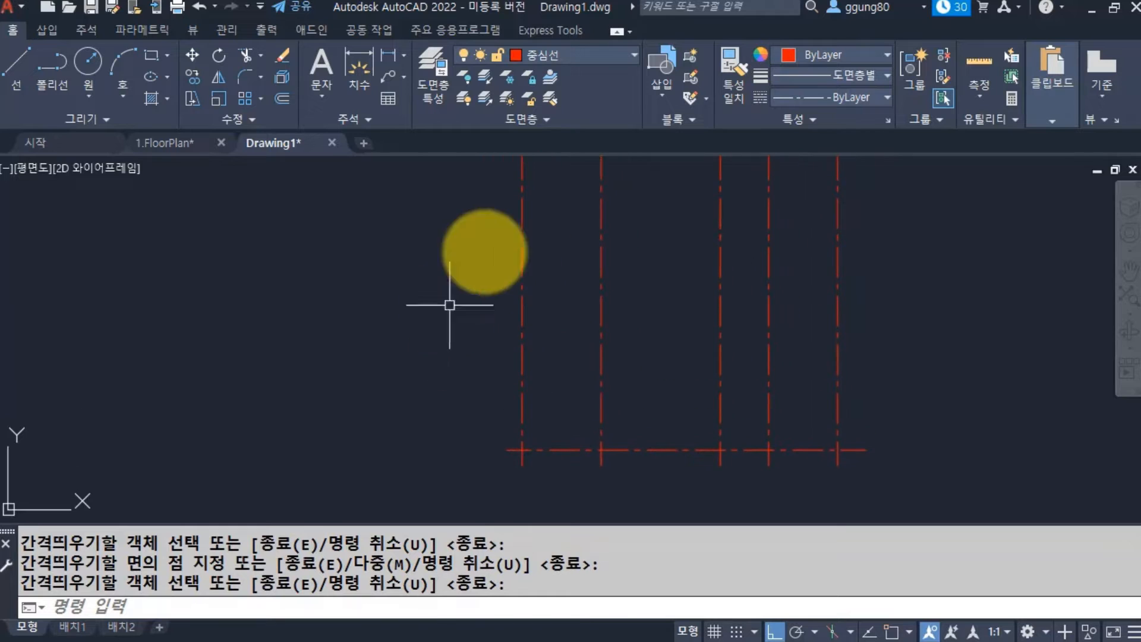
pyautogui.click(173, 143)
pyautogui.scroll(-5, 425, 365)
pyautogui.scroll(2, 332, 362)
pyautogui.scroll(3, 345, 407)
pyautogui.moveTo(344, 407); pyautogui.dragTo(348, 409, button='middle')
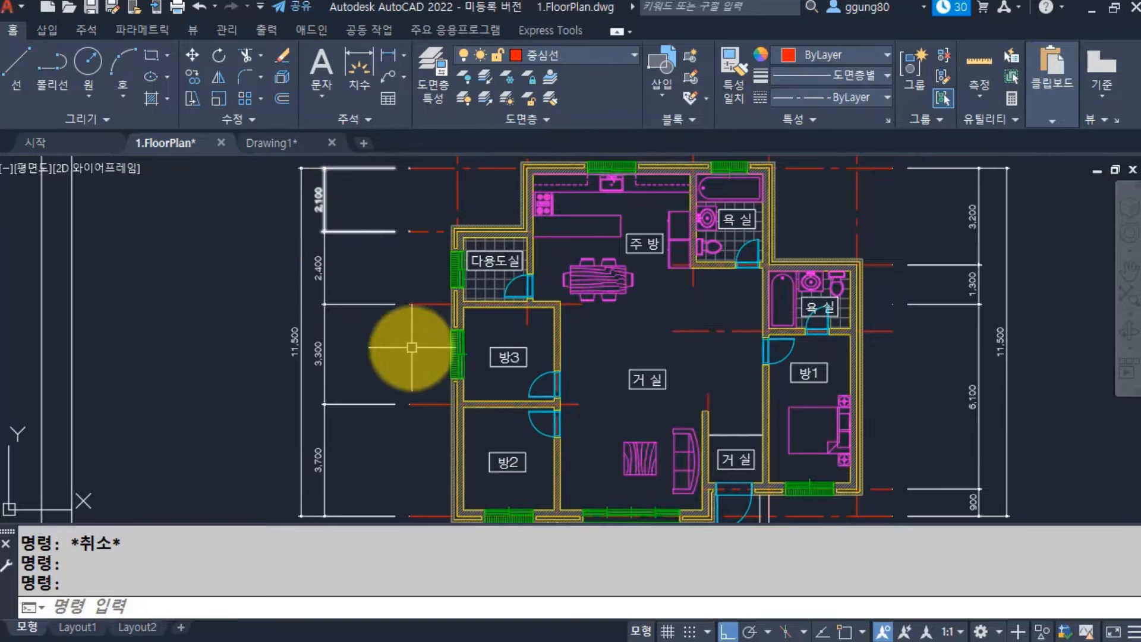
# In Drawing1, offset the bottom horizontal centre line 3700 upward.
pyautogui.click(279, 143)
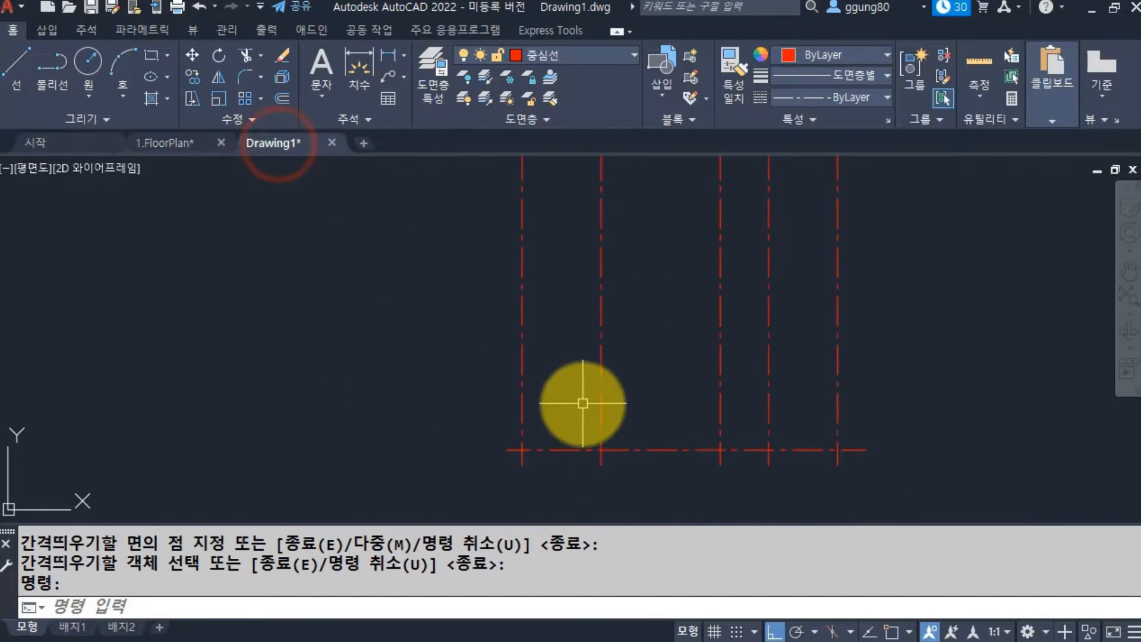
pyautogui.write('o')
pyautogui.press('Return')
pyautogui.write('3')
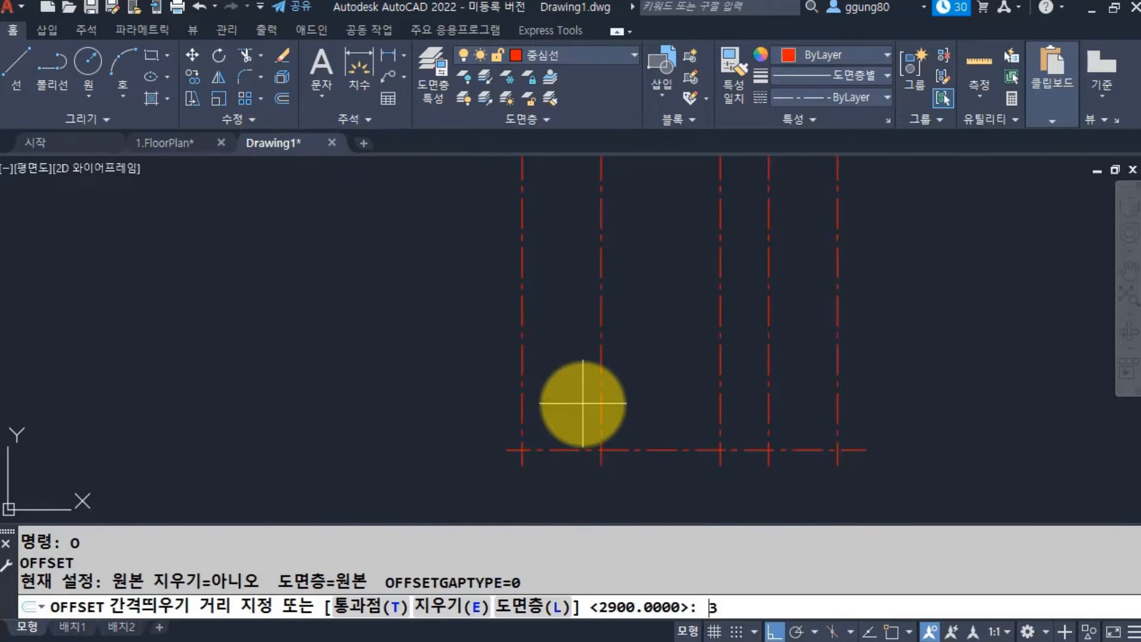
pyautogui.write('700')
pyautogui.press('Return')
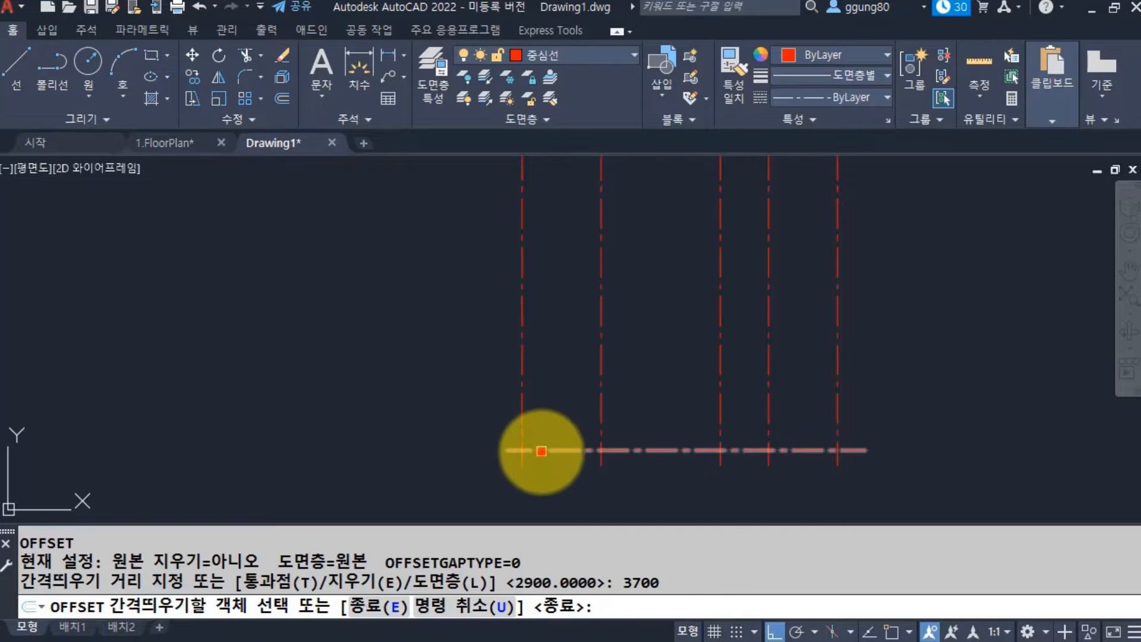
pyautogui.click(540, 450)
pyautogui.click(557, 360)
pyautogui.press('Return')
# Offset the second horizontal centre line from the bottom 3300 upward.
pyautogui.write('33')
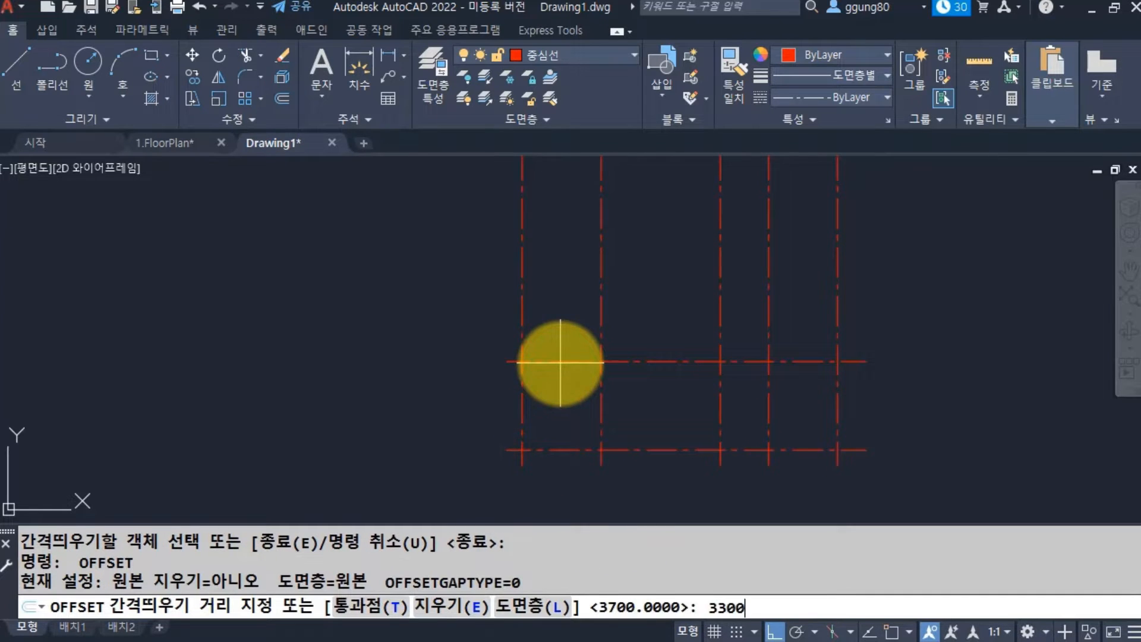
pyautogui.write('00')
pyautogui.press('Return')
pyautogui.click(557, 361)
pyautogui.click(559, 270)
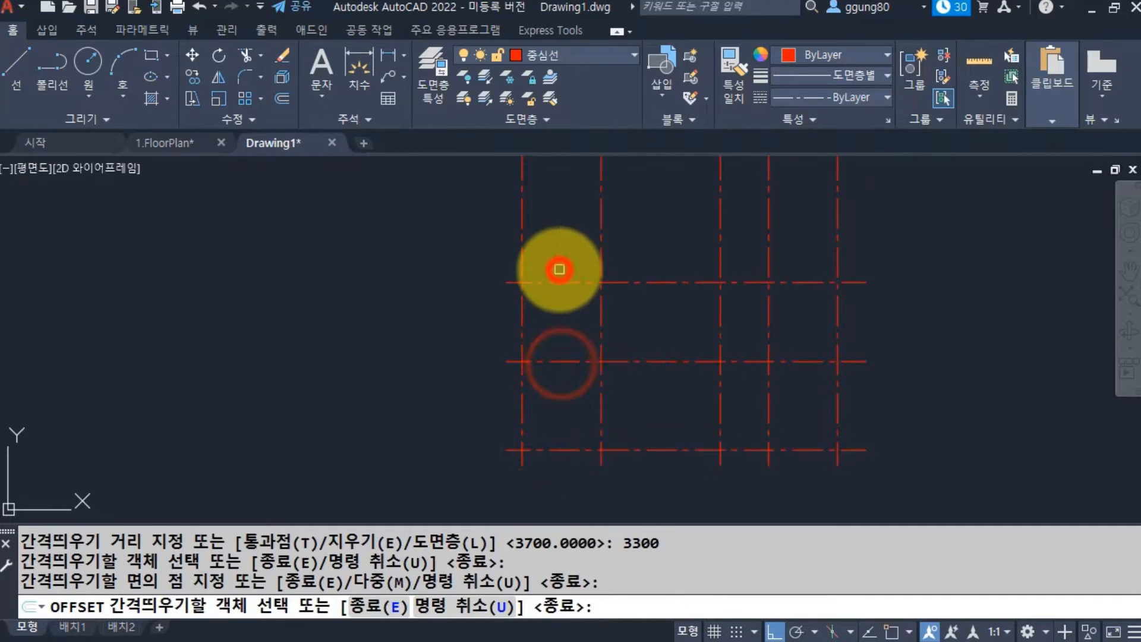
pyautogui.press('Return')
# Offset the third horizontal centre line from the bottom 2400 upward.
pyautogui.press('Return')
pyautogui.write('240')
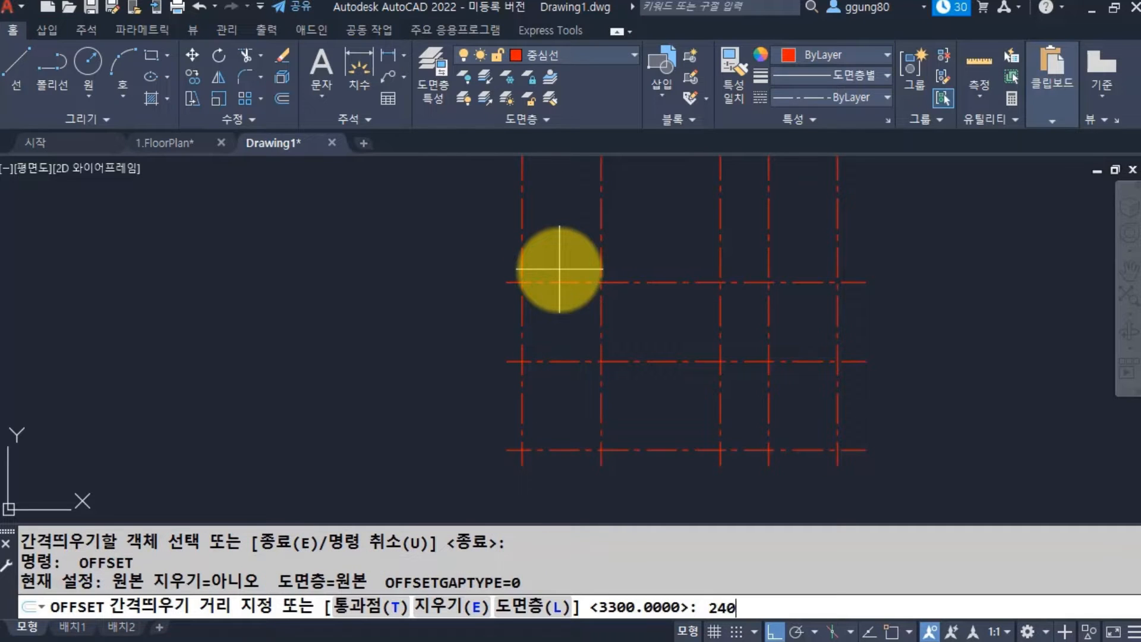
pyautogui.write('0')
pyautogui.press('Return')
pyautogui.click(560, 282)
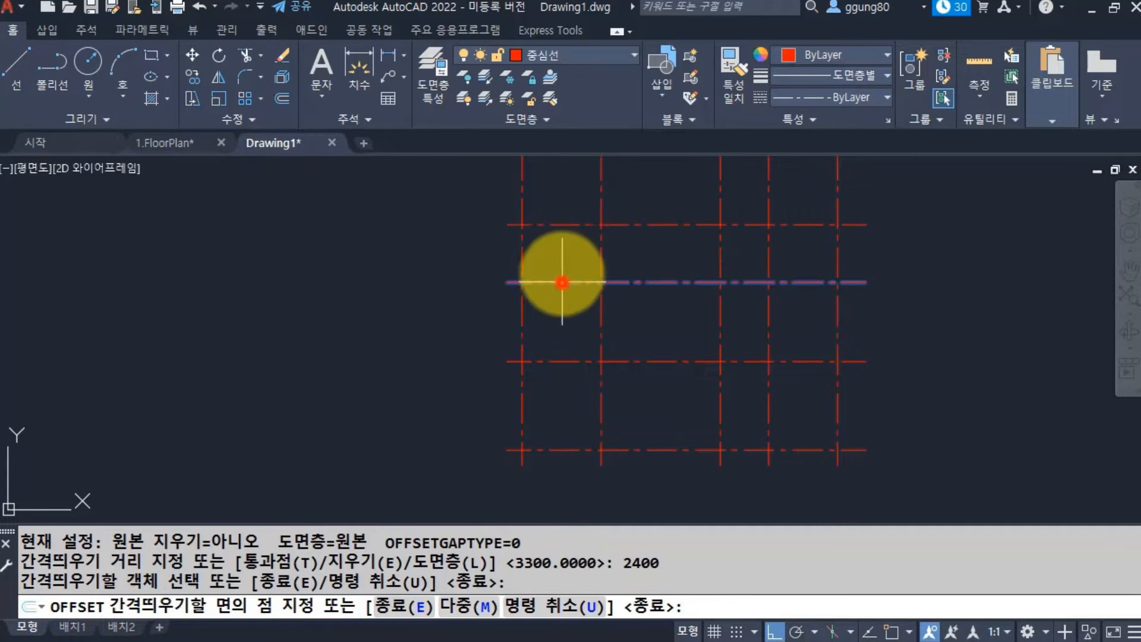
pyautogui.click(565, 214)
pyautogui.press('Return')
# Offset the fourth horizontal centre line from the bottom 2100 upward.
pyautogui.press('Return')
pyautogui.write('2')
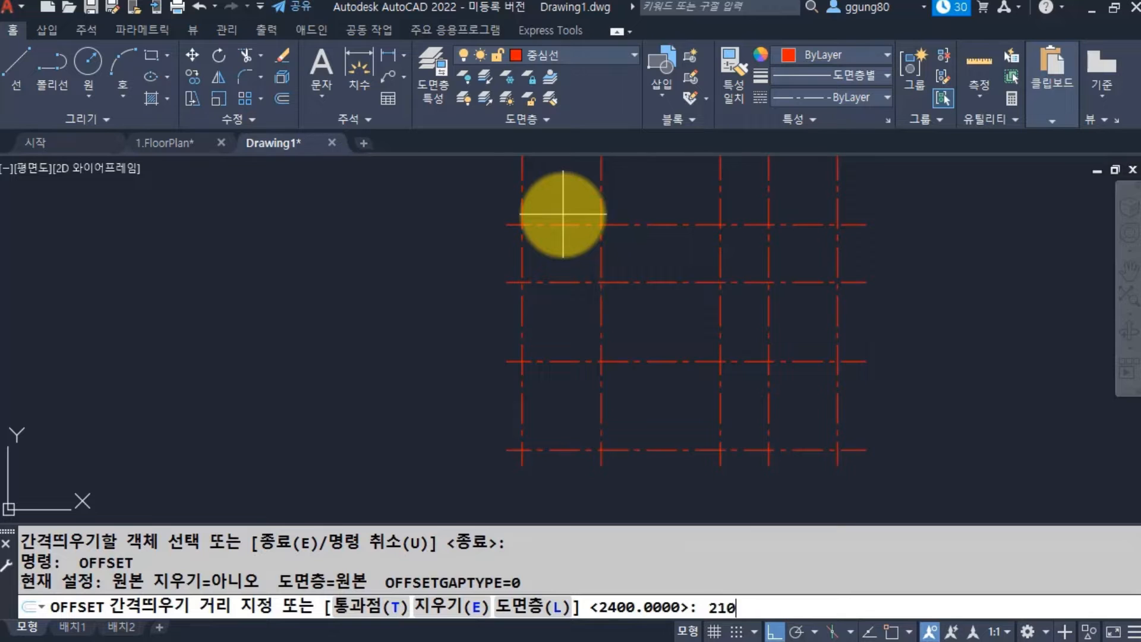
pyautogui.write('100')
pyautogui.press('Return')
pyautogui.click(554, 225)
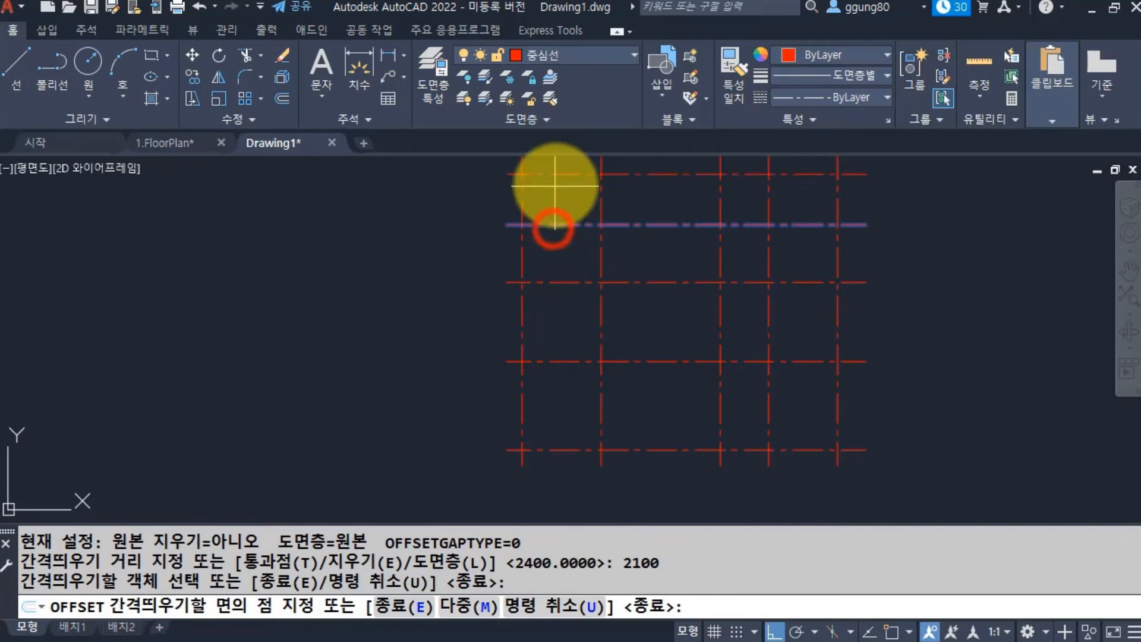
pyautogui.click(556, 182)
pyautogui.press('Return')
# Compare the 1.FloorPlan drawing's centre lines and dimensions with the whole centre line grid in Drawing1.
pyautogui.click(192, 143)
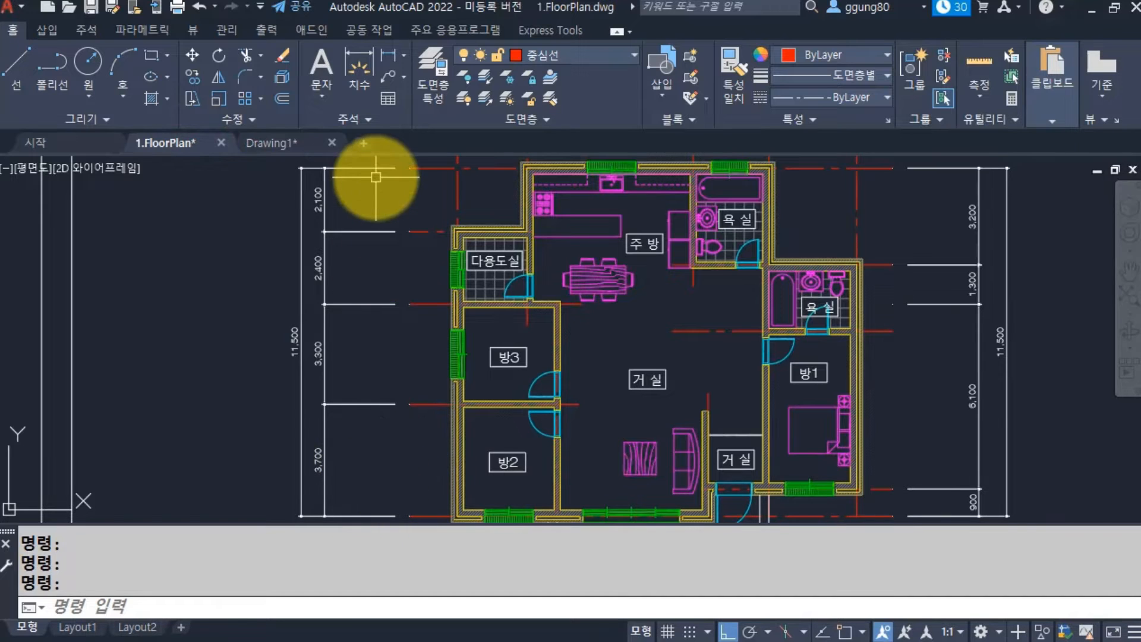
pyautogui.moveTo(529, 496); pyautogui.dragTo(530, 345, button='middle')
pyautogui.scroll(-2, 587, 499)
pyautogui.moveTo(581, 455); pyautogui.dragTo(525, 410, button='middle')
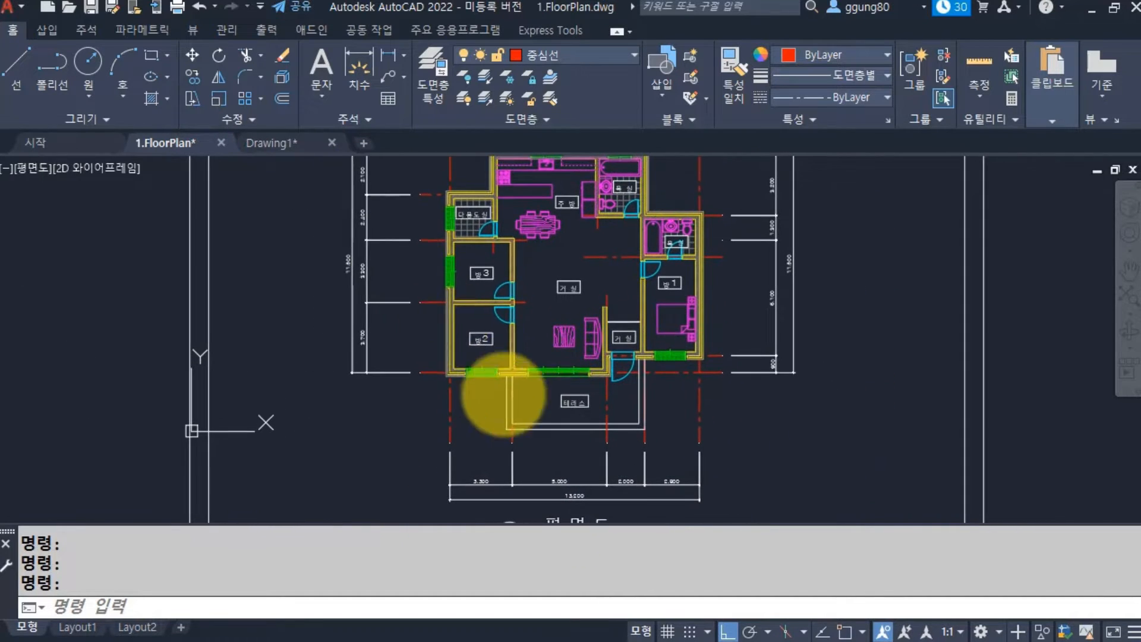
pyautogui.moveTo(390, 258); pyautogui.dragTo(378, 310, button='middle')
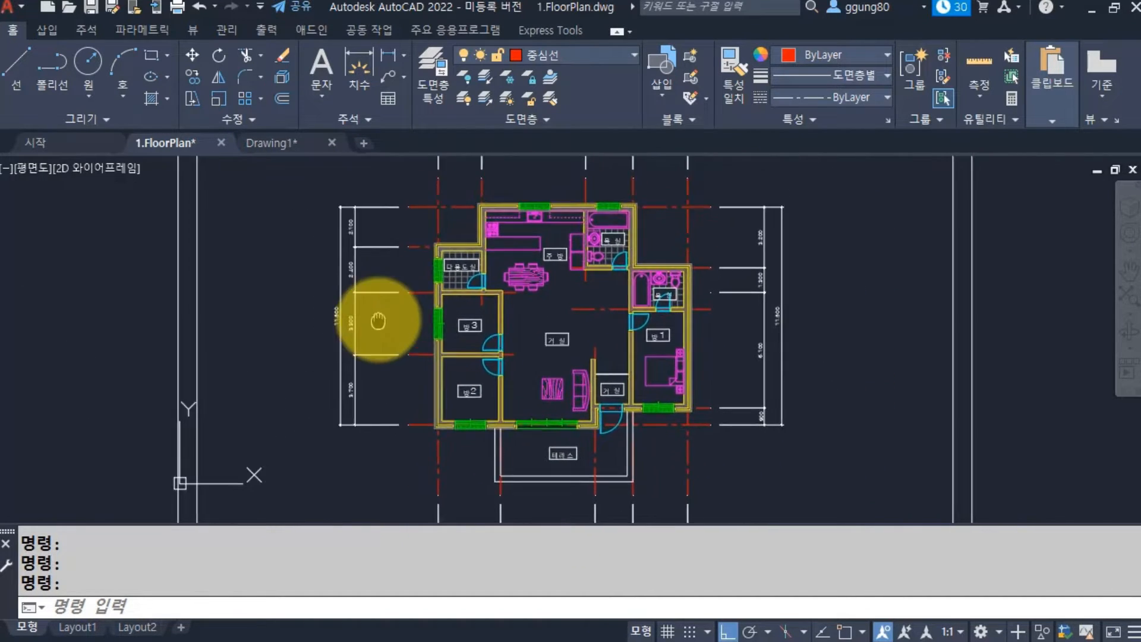
pyautogui.click(274, 138)
pyautogui.scroll(-2, 581, 357)
pyautogui.moveTo(581, 356); pyautogui.dragTo(446, 364, button='middle')
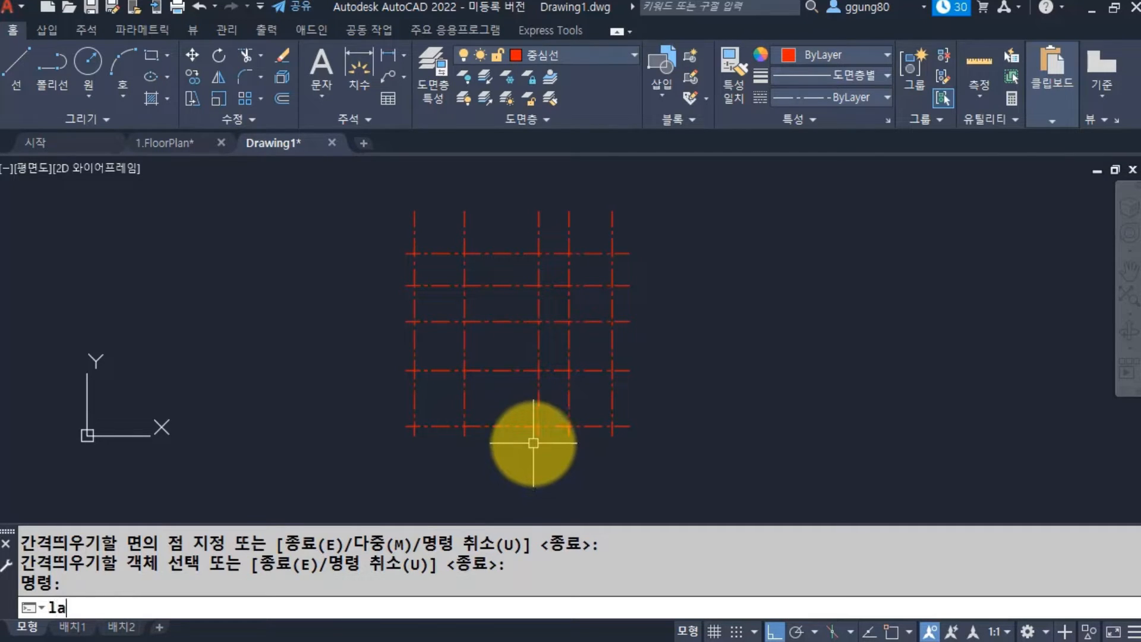
# Create a new layer named 치수선.
pyautogui.press('Return')
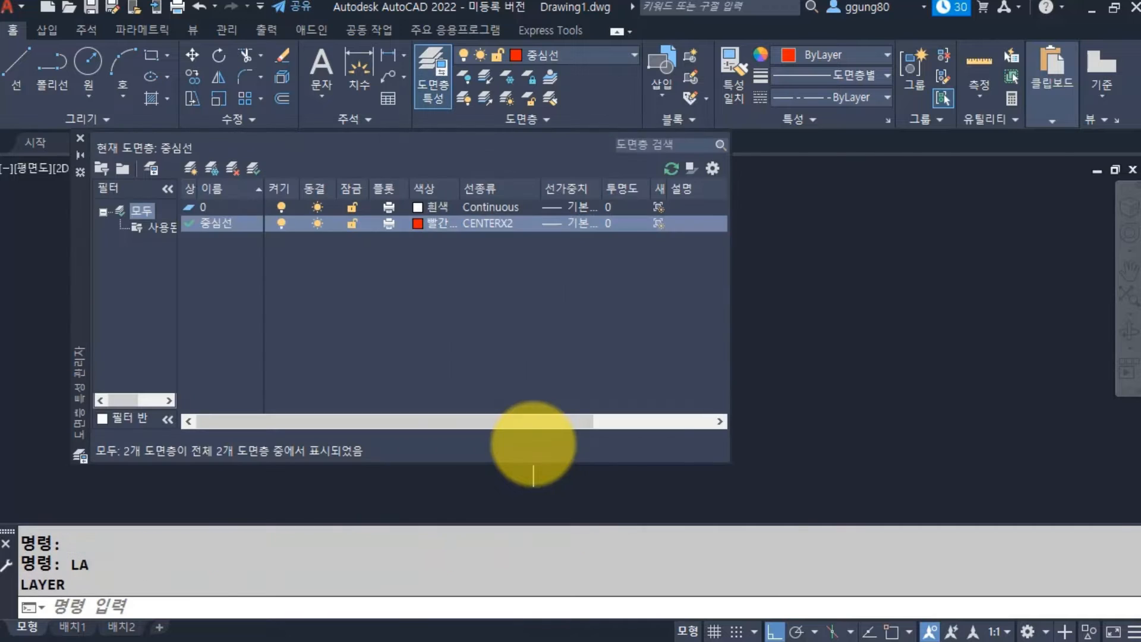
pyautogui.click(192, 169)
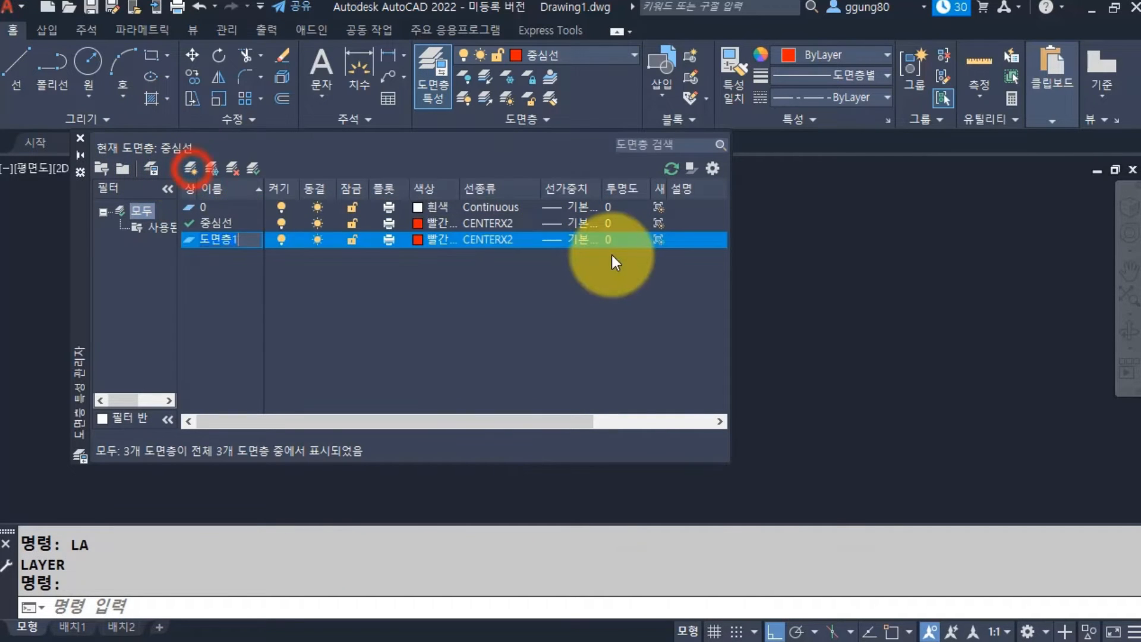
pyautogui.write('치수선')
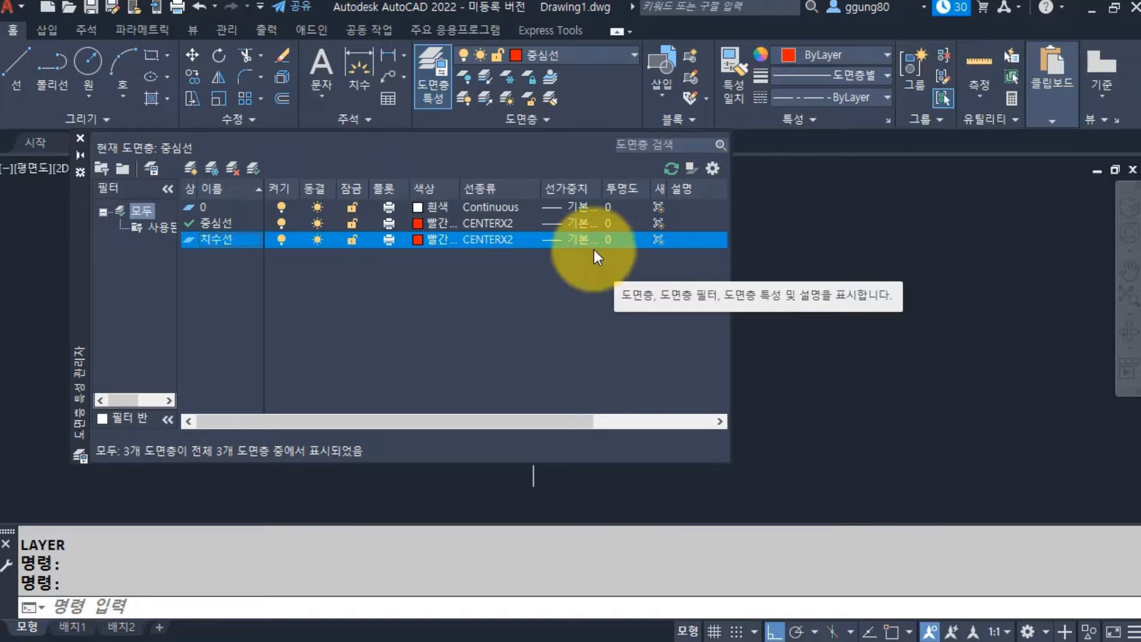
# Set the 치수선 layer's colour to white and its linetype to Continuous, and close the layer manager.
pyautogui.click(426, 239)
pyautogui.click(463, 324)
pyautogui.click(482, 419)
pyautogui.click(483, 240)
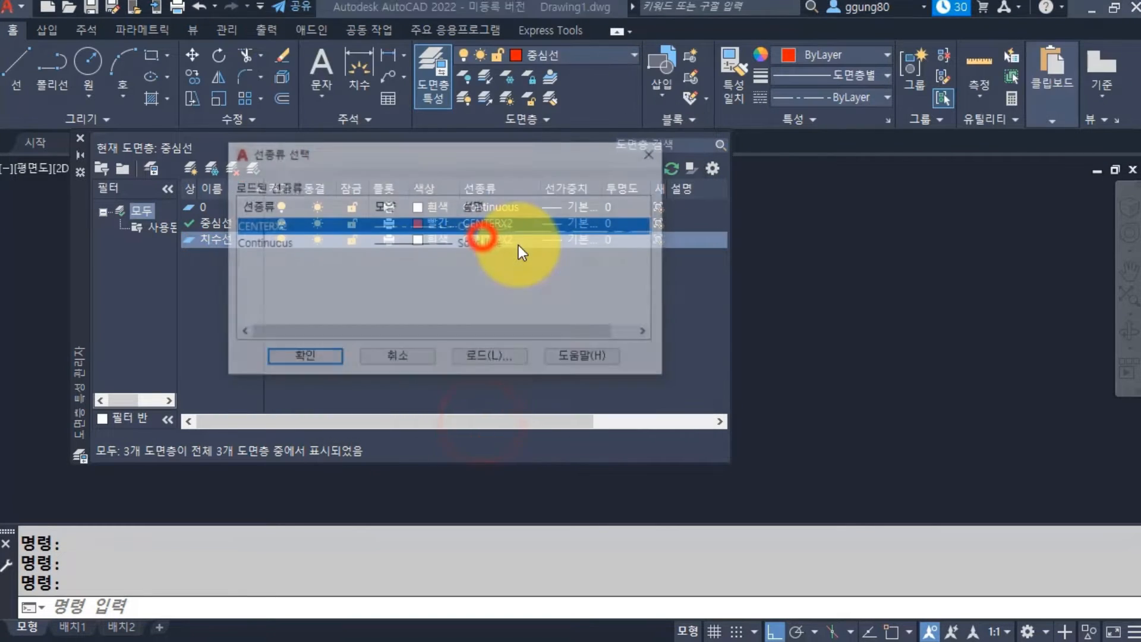
pyautogui.click(261, 242)
pyautogui.click(304, 359)
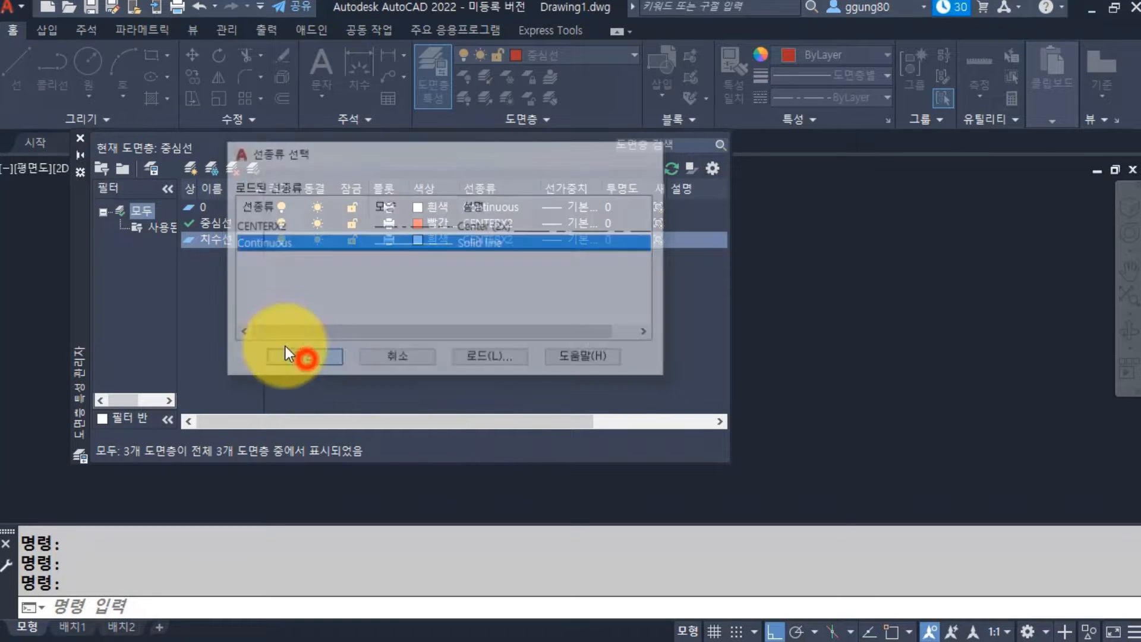
pyautogui.click(80, 138)
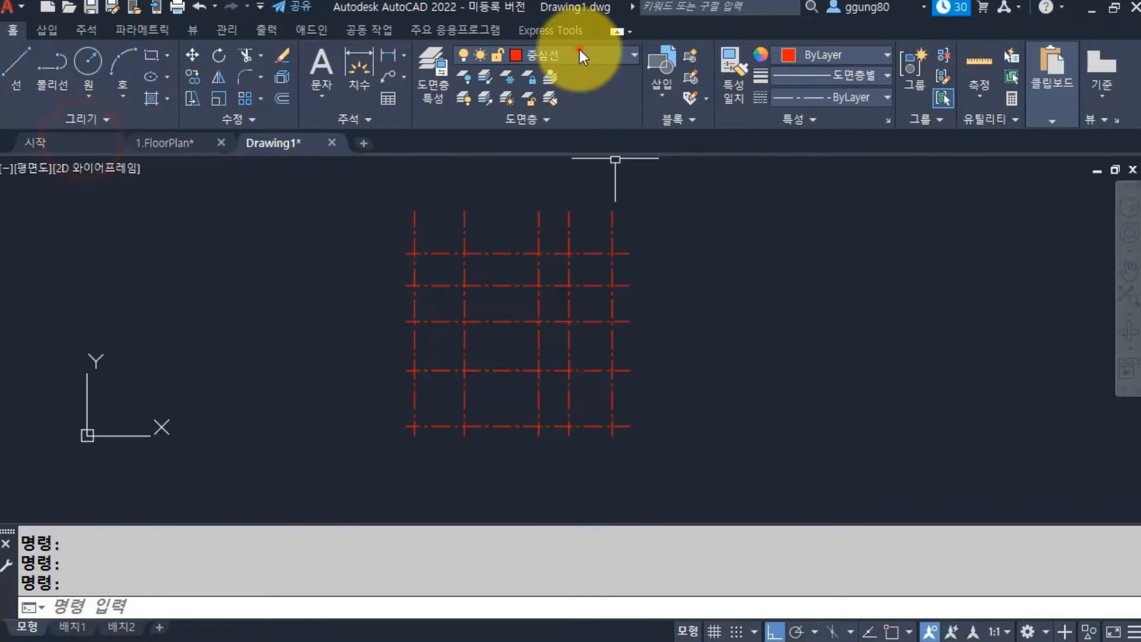
# Make 치수선 the current layer and, with object snap on, place a linear dimension between the first two vertical centre lines below the grid.
pyautogui.click(580, 55)
pyautogui.click(562, 120)
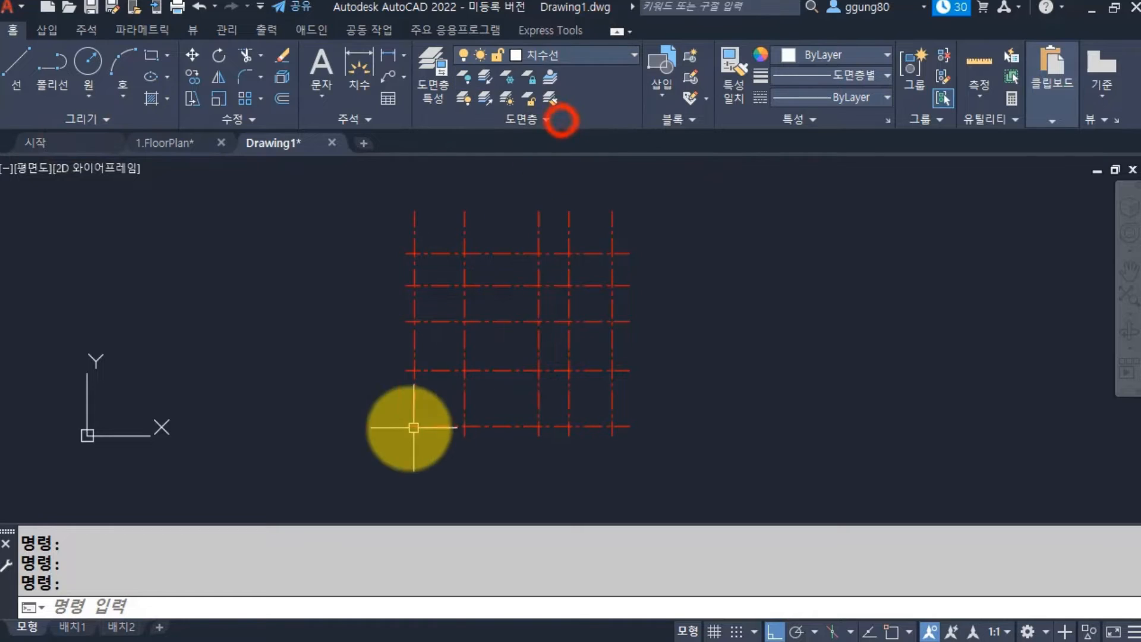
pyautogui.scroll(6, 351, 395)
pyautogui.write('dli')
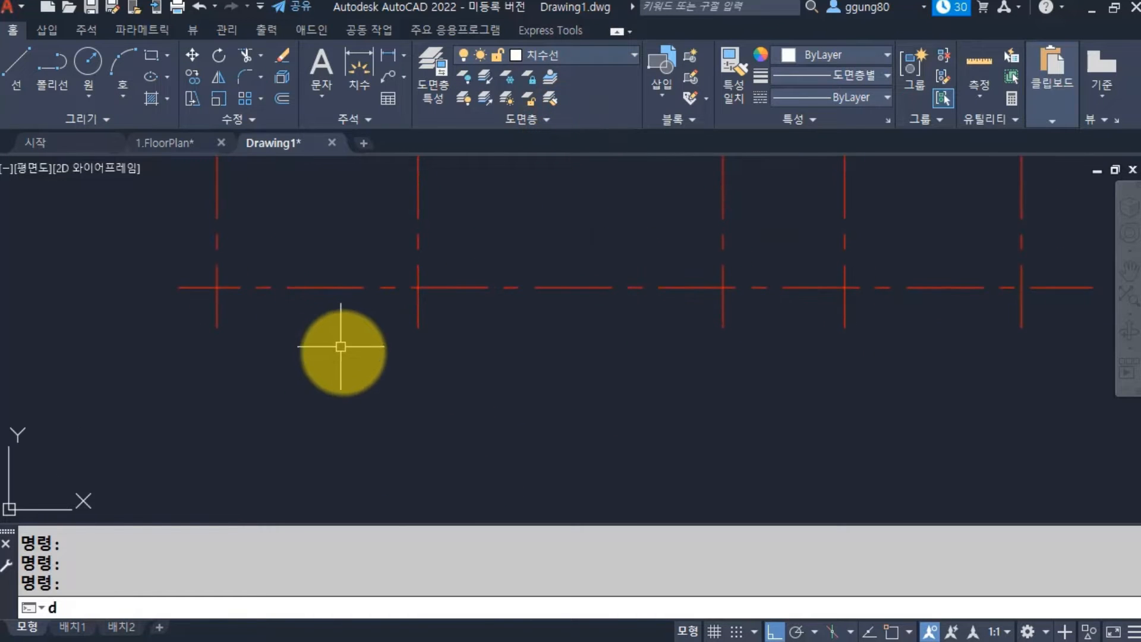
pyautogui.press('Return')
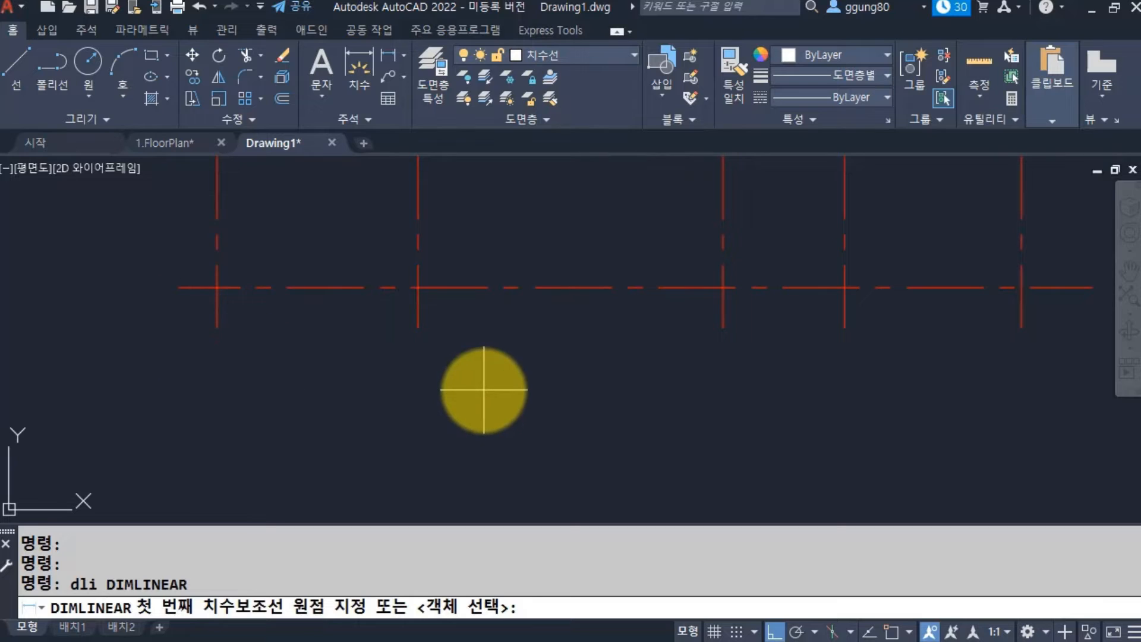
pyautogui.click(895, 634)
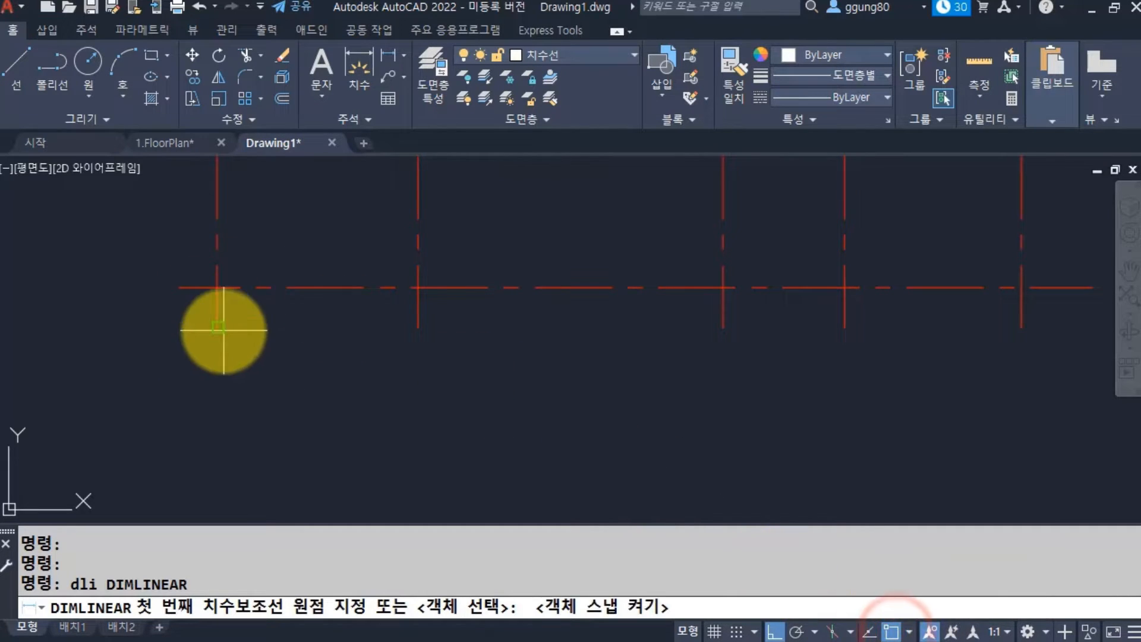
pyautogui.click(220, 328)
pyautogui.click(418, 327)
pyautogui.scroll(-6, 380, 345)
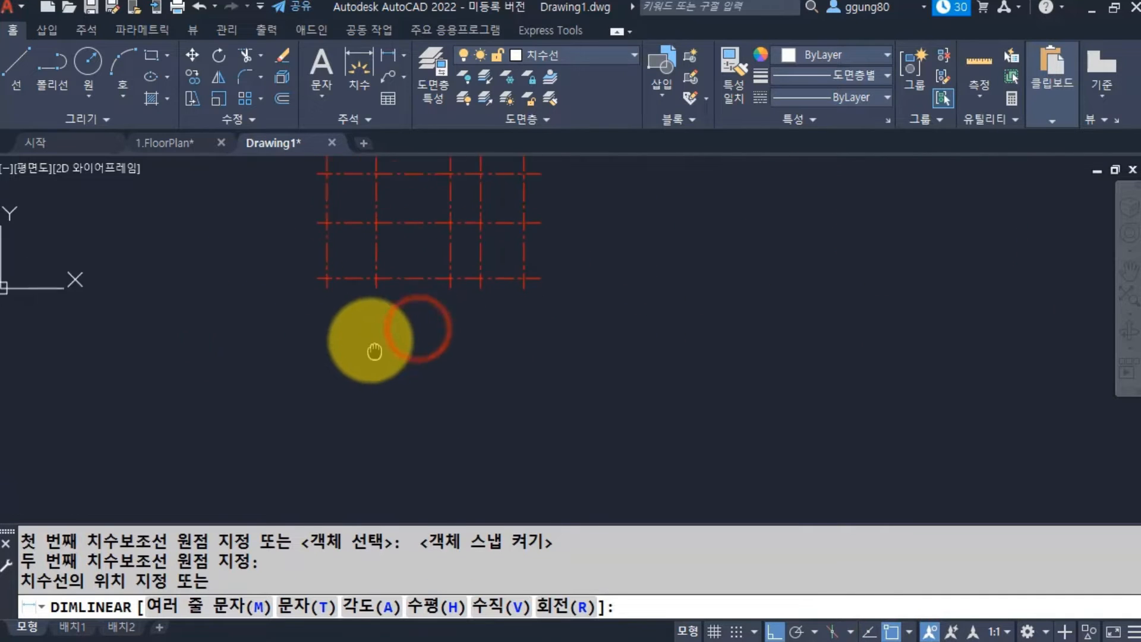
pyautogui.click(363, 375)
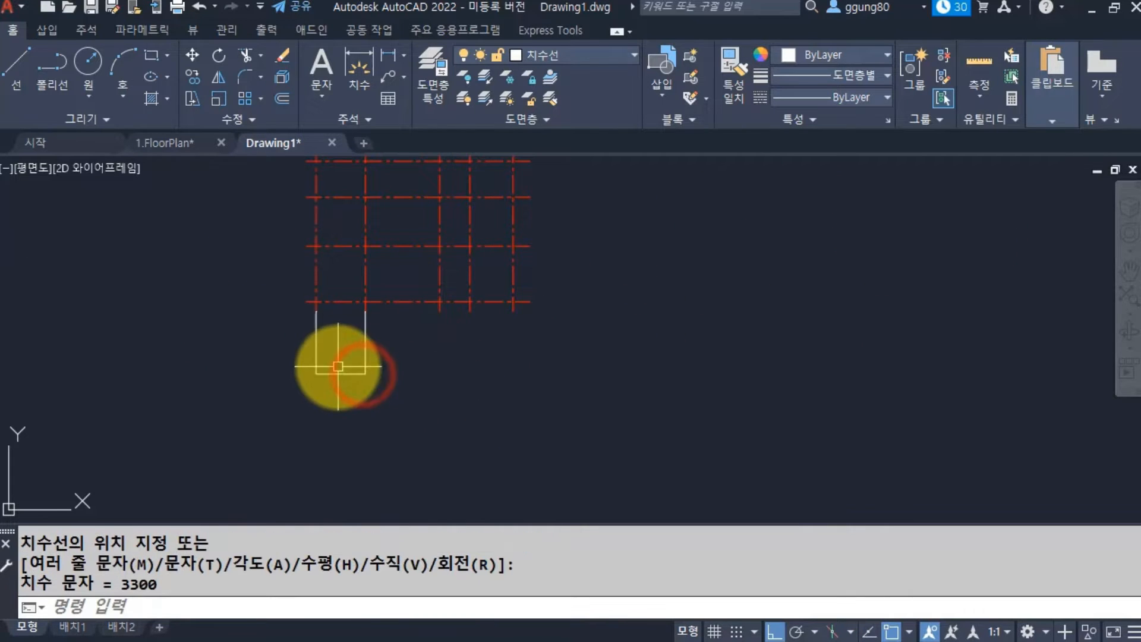
# Examine the new dimension's text and arrowheads up close, and return to the drawing extents.
pyautogui.scroll(4, 334, 367)
pyautogui.scroll(6, 357, 386)
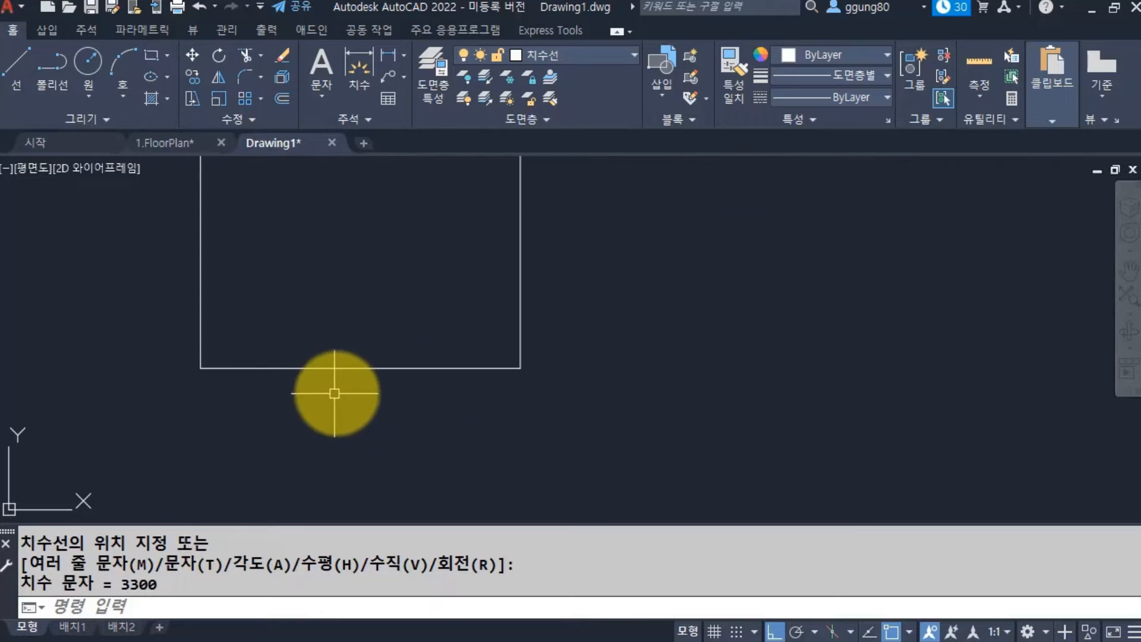
pyautogui.scroll(-5, 378, 378)
pyautogui.write('z')
pyautogui.press('Return')
pyautogui.write('e')
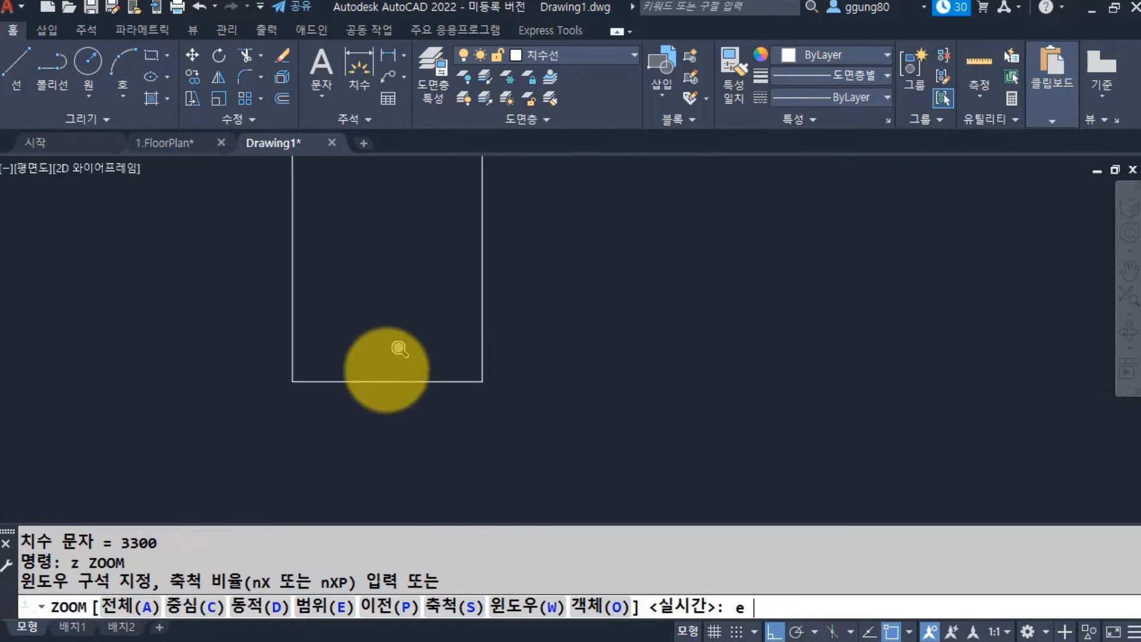
pyautogui.press('Return')
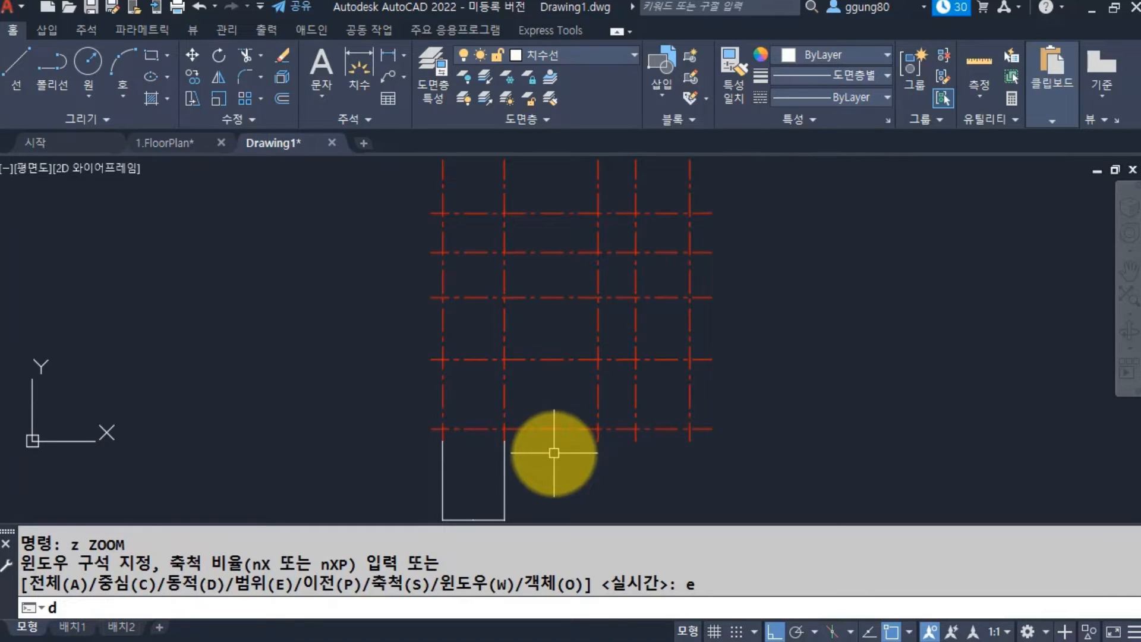
# Set the overall dimension scale of the ISO-25 dimension style to 50.
pyautogui.press('Return')
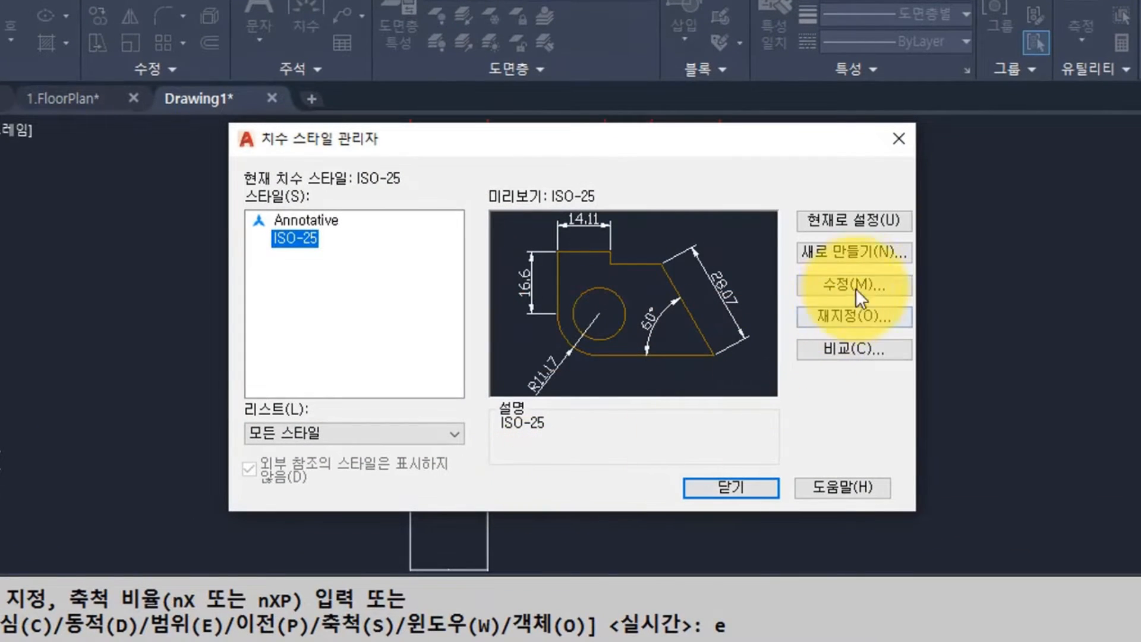
pyautogui.click(859, 285)
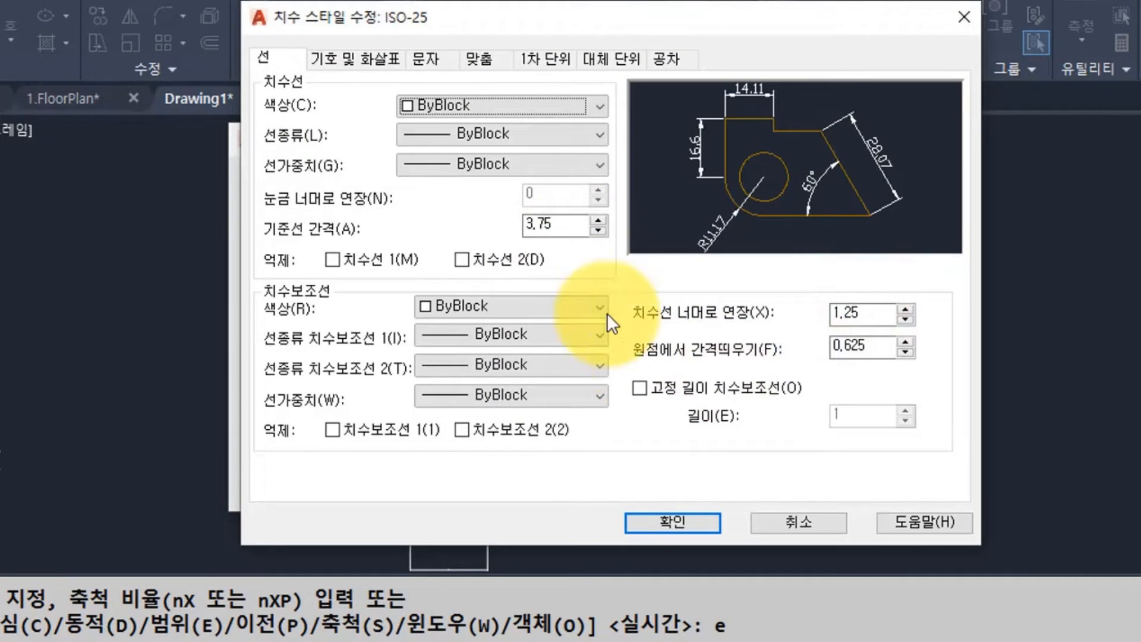
pyautogui.click(501, 66)
pyautogui.doubleClick(878, 340)
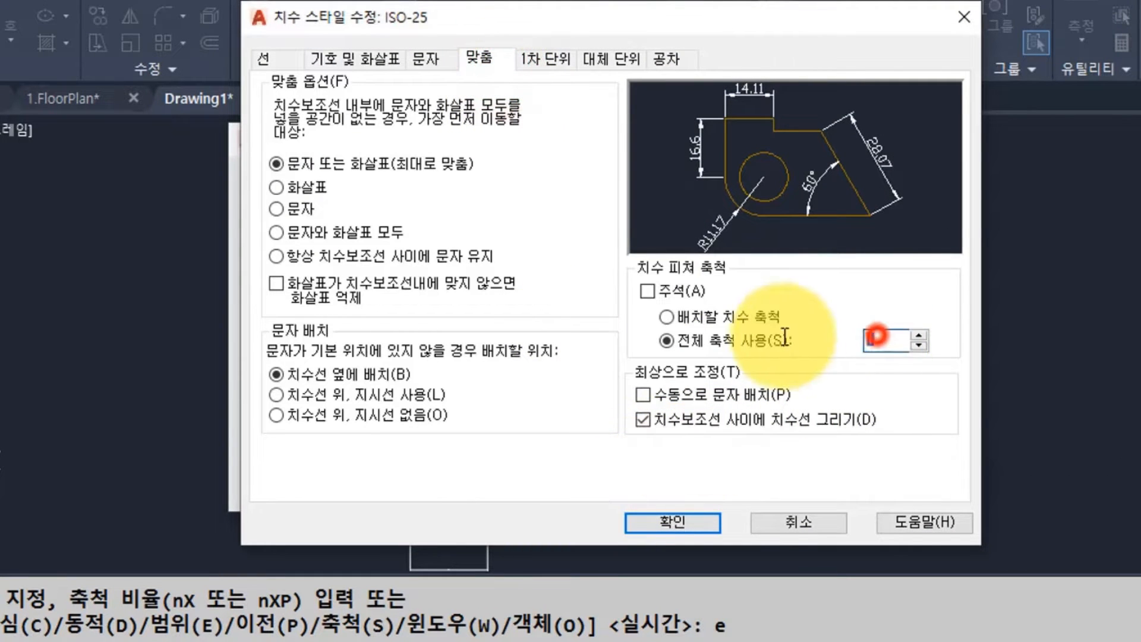
pyautogui.write('50')
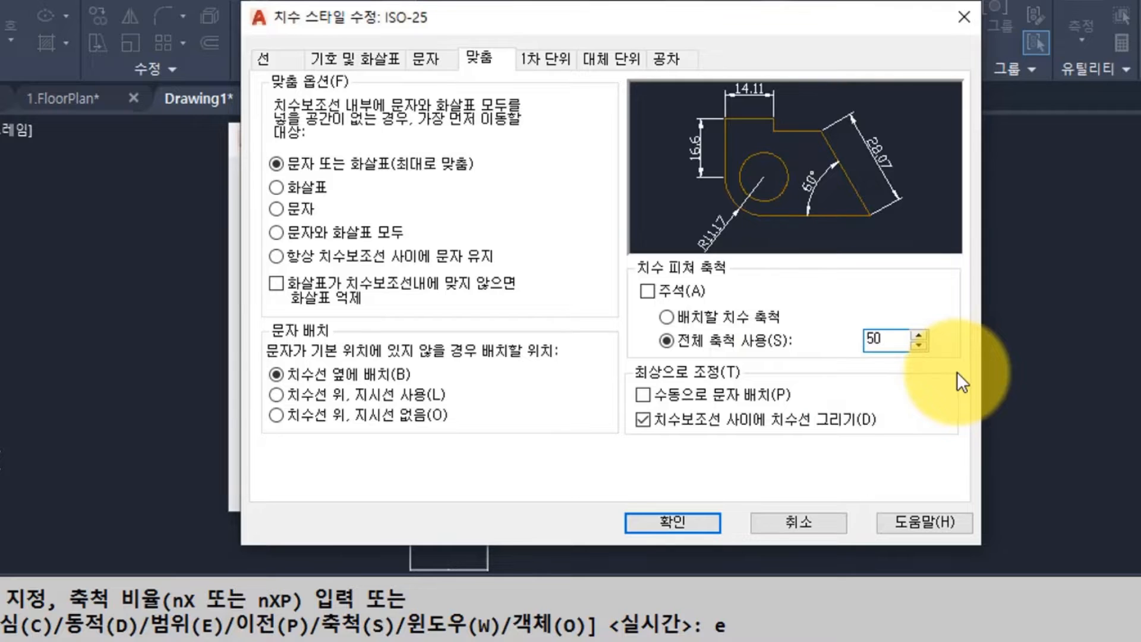
pyautogui.click(678, 517)
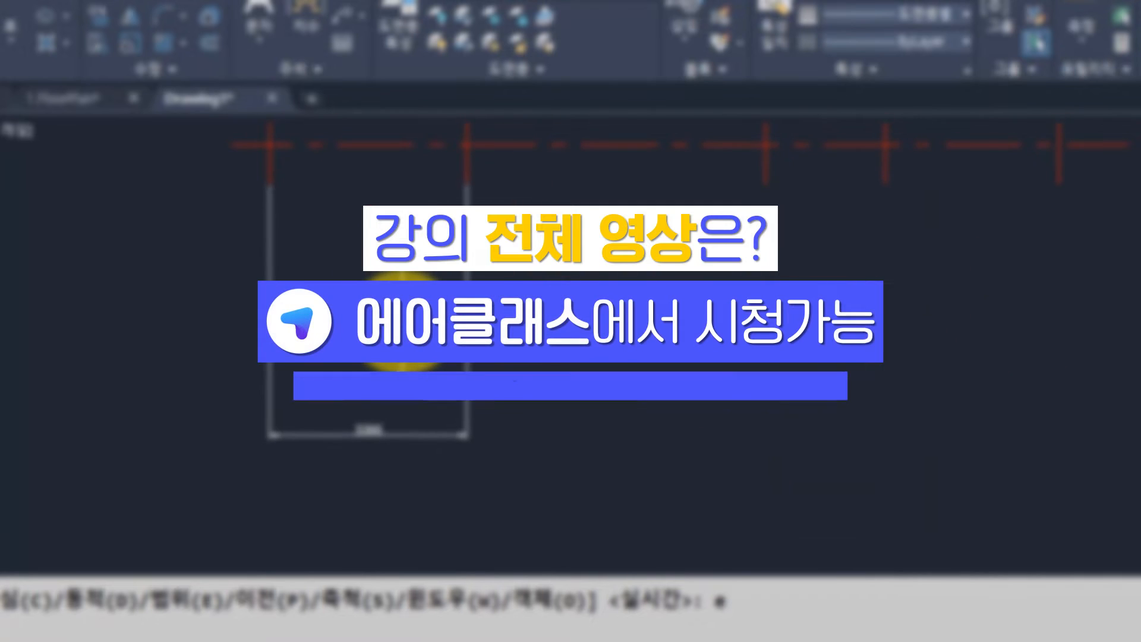
# Set the overall dimension scale of the ISO-25 dimension style to 80 and return to the drawing.
pyautogui.scroll(3, 404, 398)
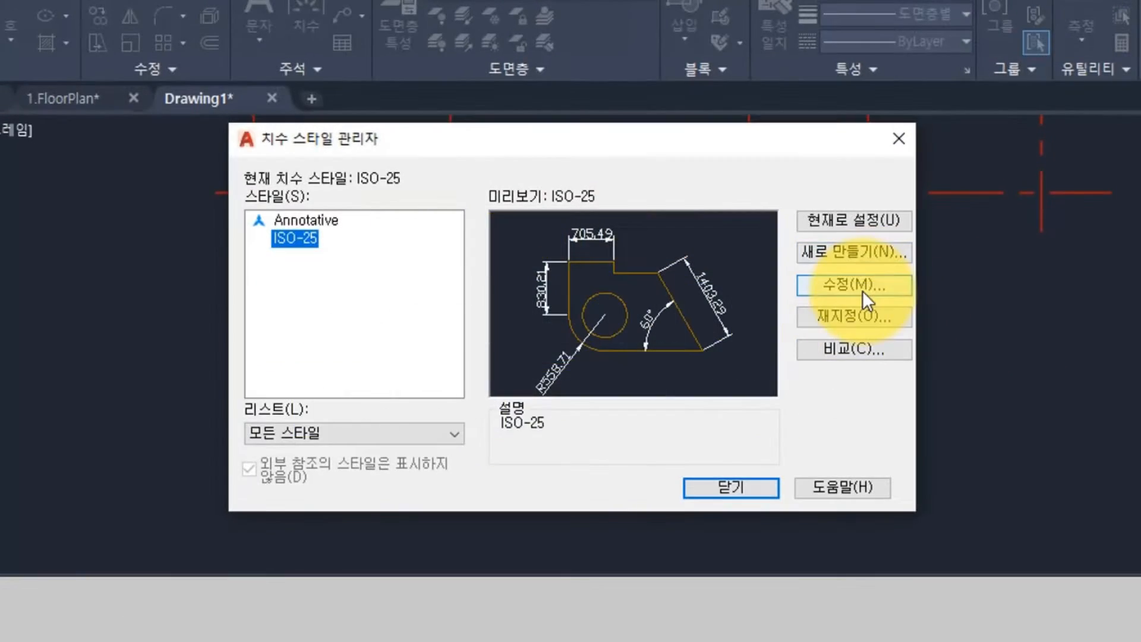
pyautogui.click(864, 287)
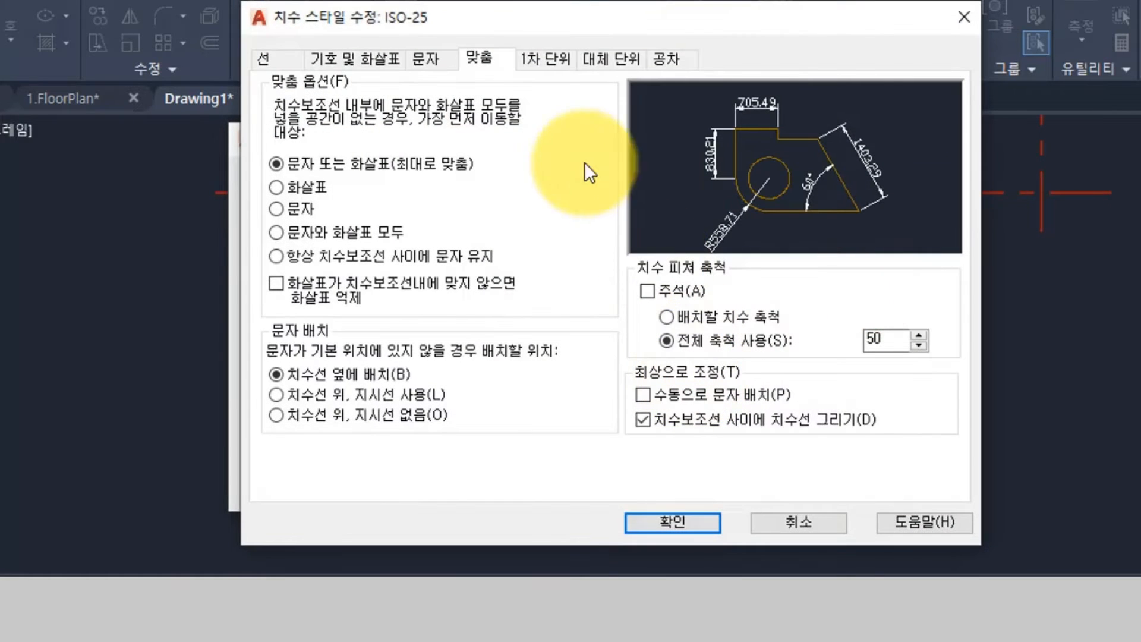
pyautogui.doubleClick(878, 338)
pyautogui.write('80')
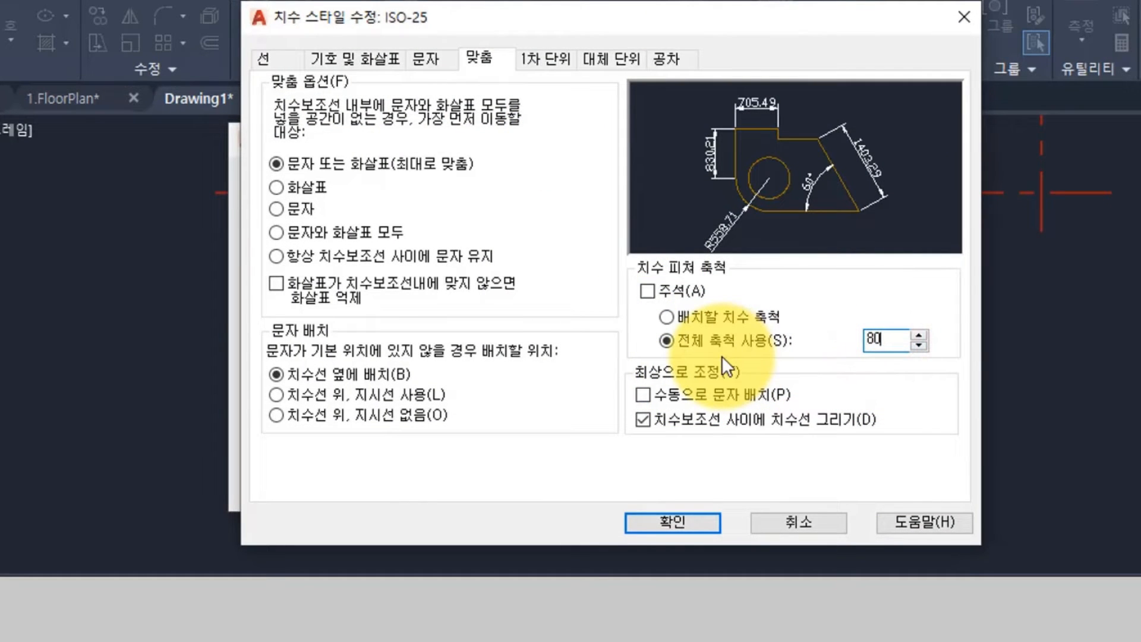
pyautogui.click(684, 522)
pyautogui.click(724, 484)
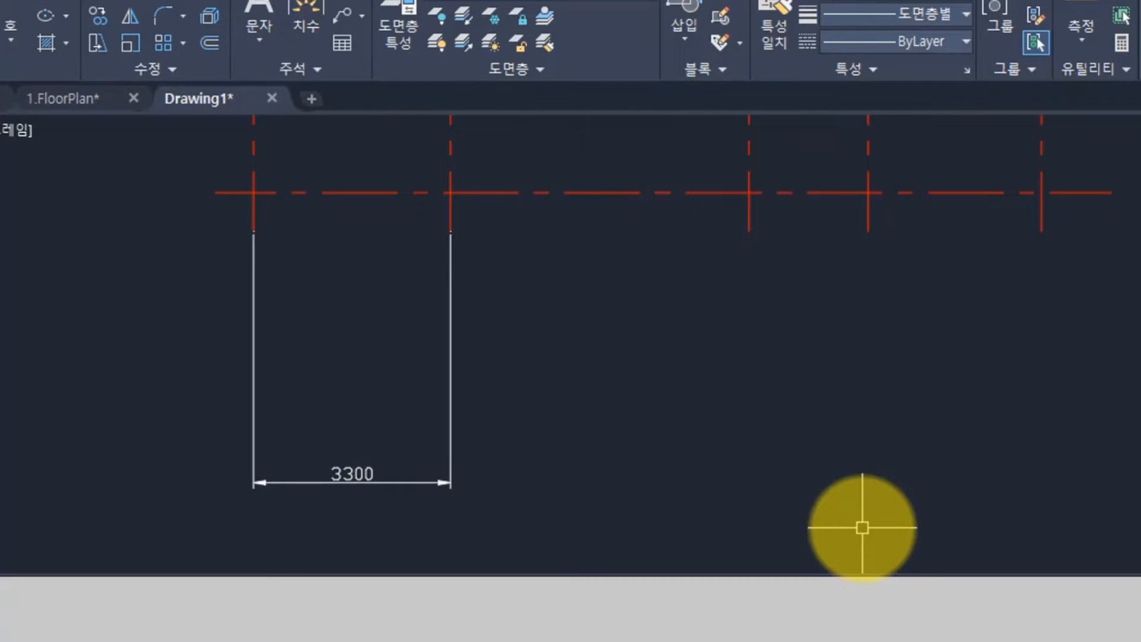
# Open the Standard text style's settings from the text options of the ISO-25 dimension style.
pyautogui.press('Return')
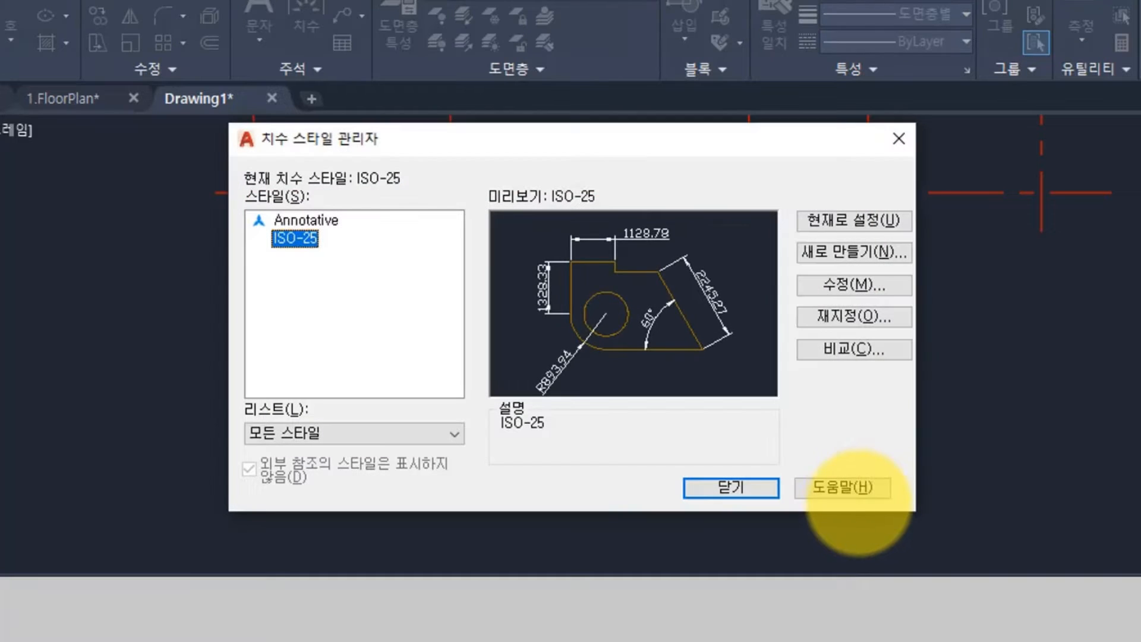
pyautogui.click(879, 278)
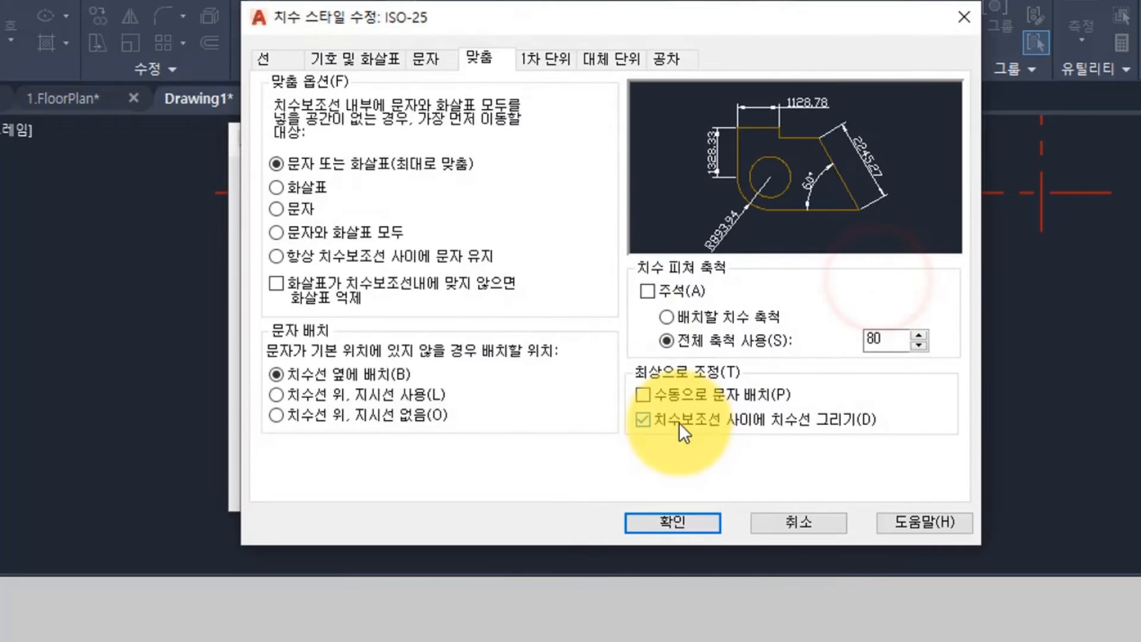
pyautogui.click(426, 58)
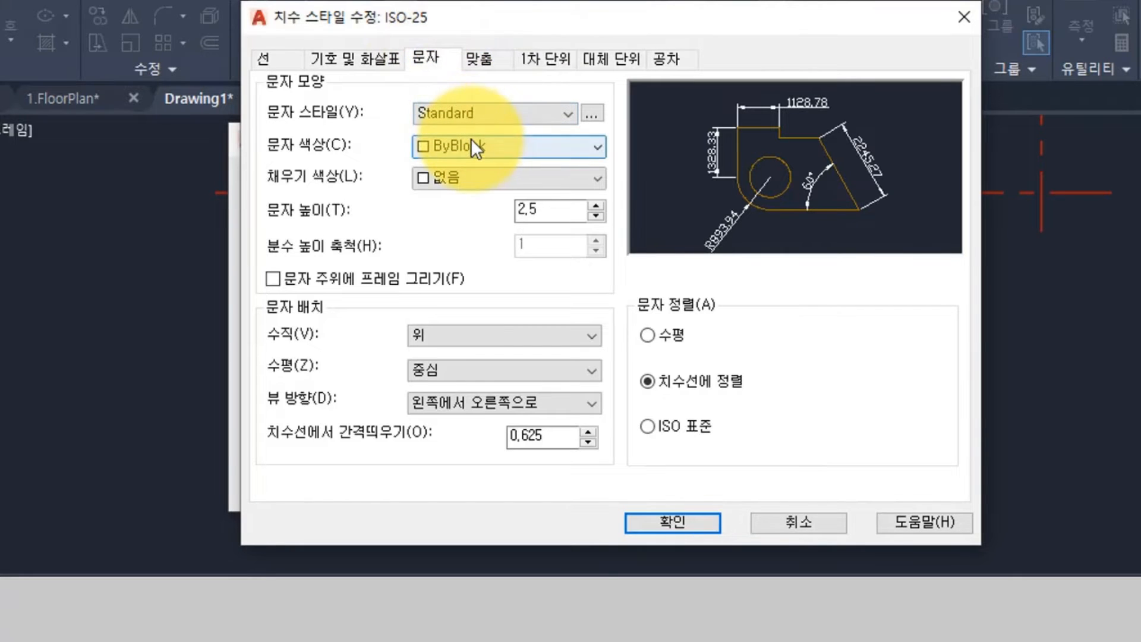
pyautogui.click(487, 113)
pyautogui.click(488, 112)
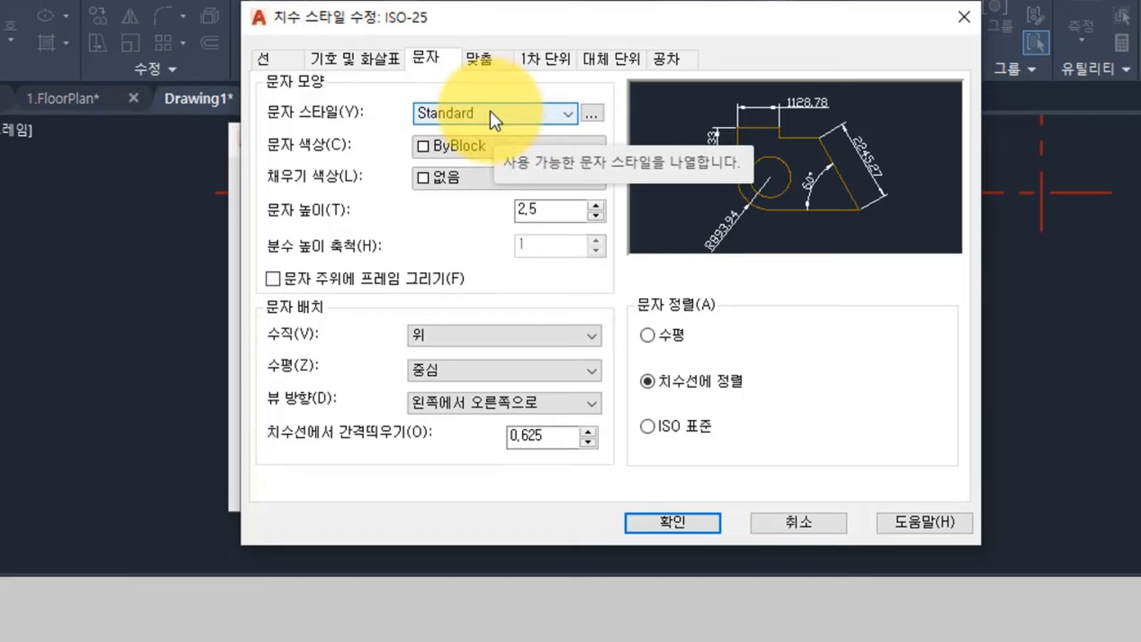
pyautogui.click(597, 116)
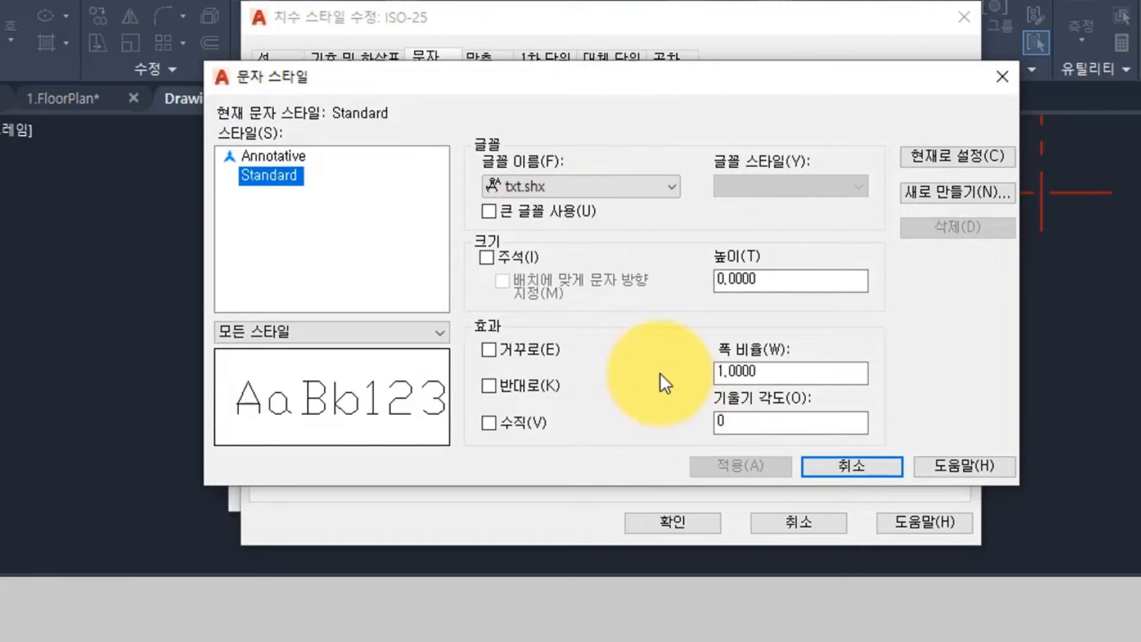
# Change the Standard text style's font to a plain sans-serif TrueType font, apply it, and save the dimension style.
pyautogui.click(580, 186)
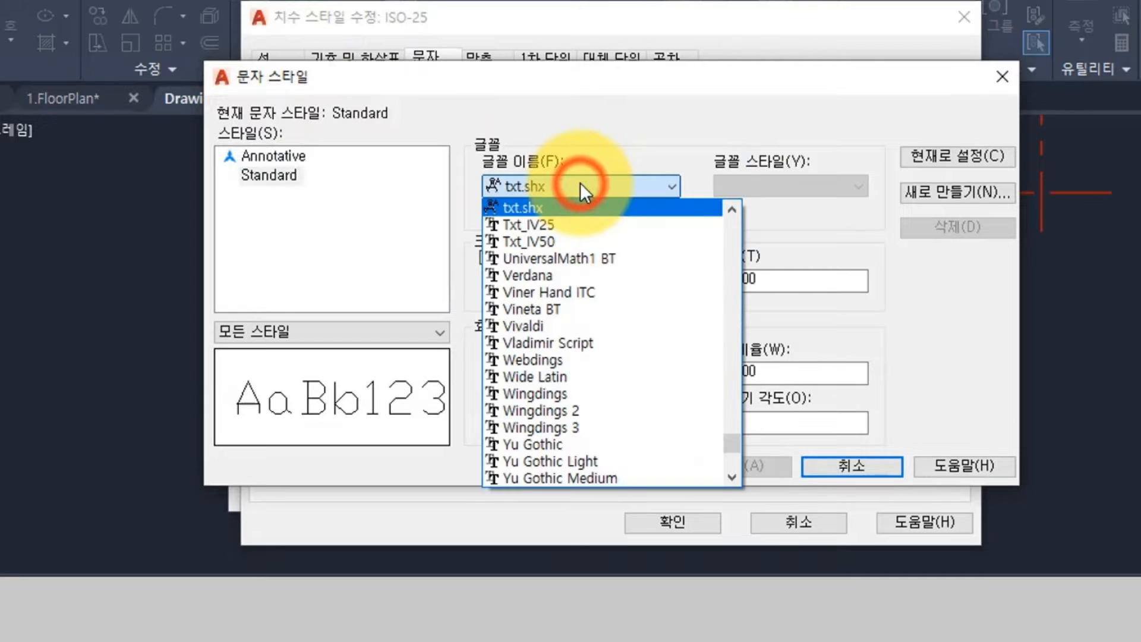
pyautogui.press('s')
pyautogui.scroll(-2, 562, 305)
pyautogui.scroll(-8, 563, 307)
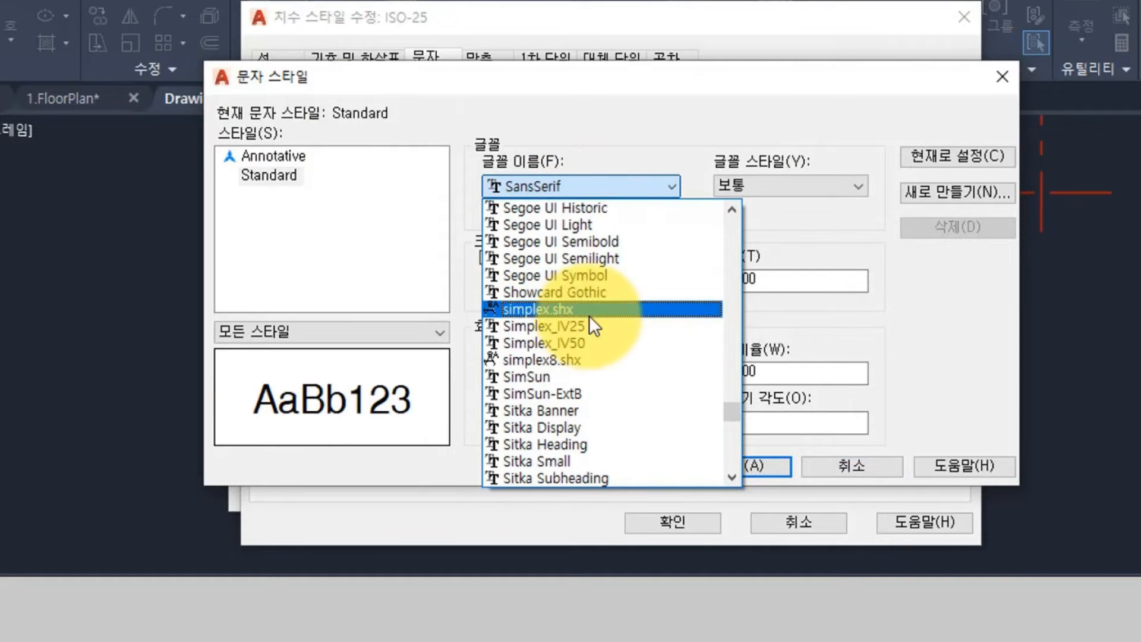
pyautogui.scroll(-2, 601, 331)
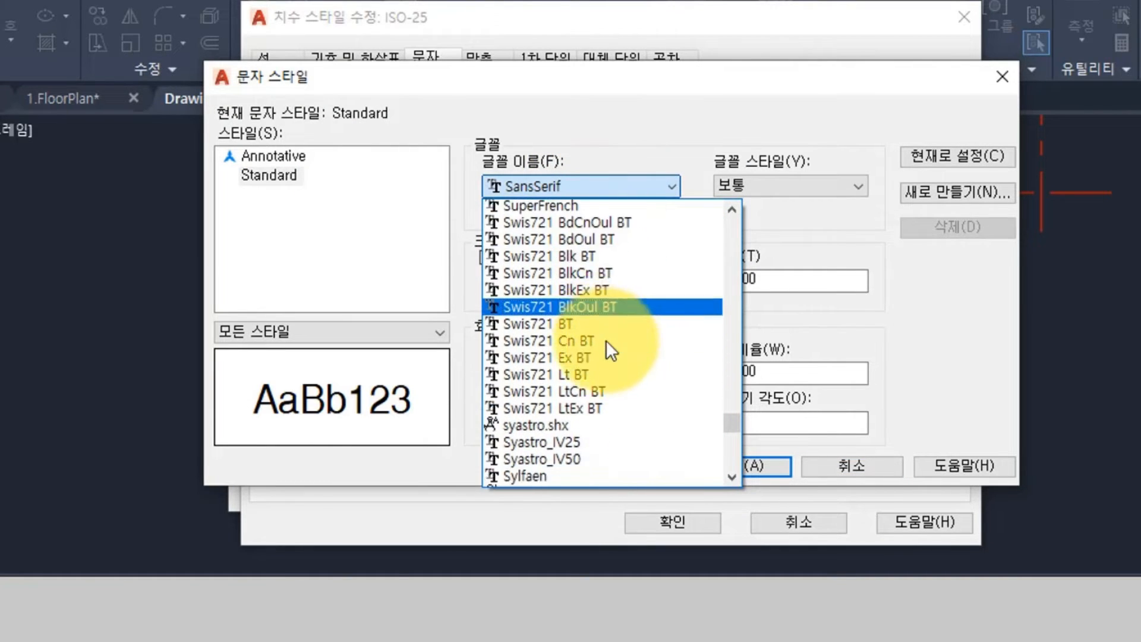
pyautogui.click(623, 393)
pyautogui.click(747, 466)
pyautogui.click(840, 462)
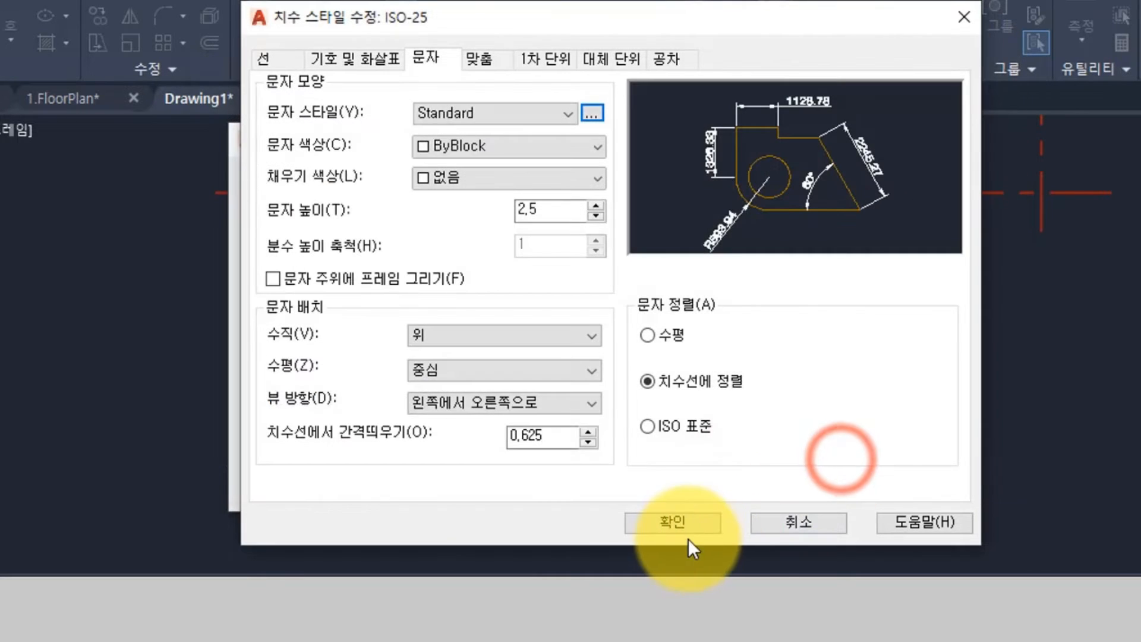
pyautogui.click(675, 524)
pyautogui.click(730, 483)
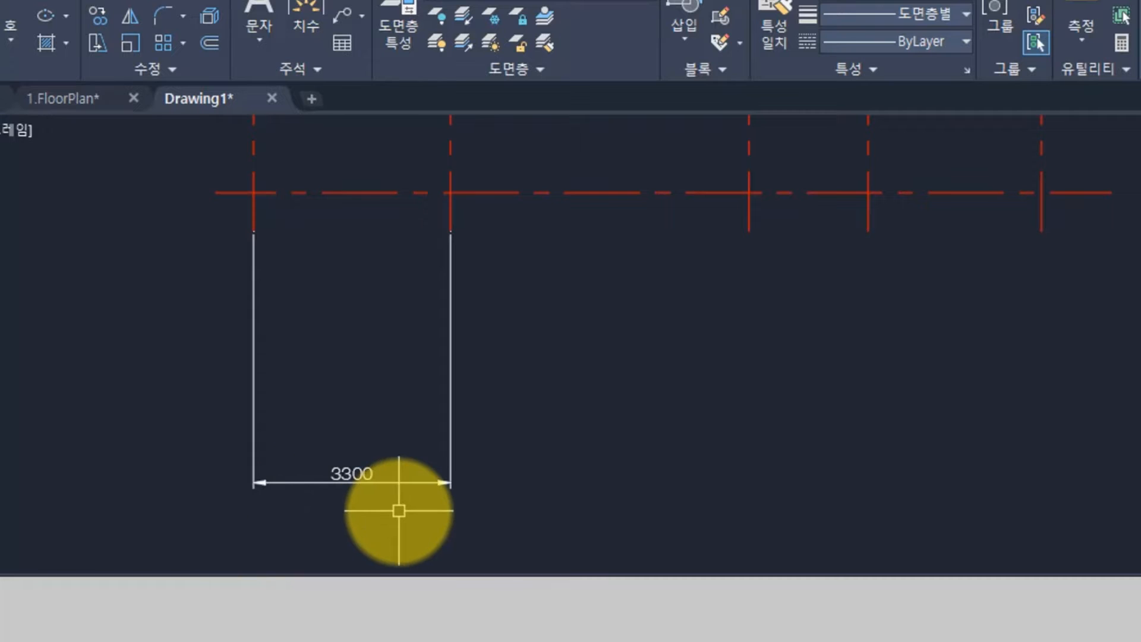
# Set the first, second and leader arrowheads of the ISO-25 dimension style to 점 (dot).
pyautogui.write('d')
pyautogui.press('Return')
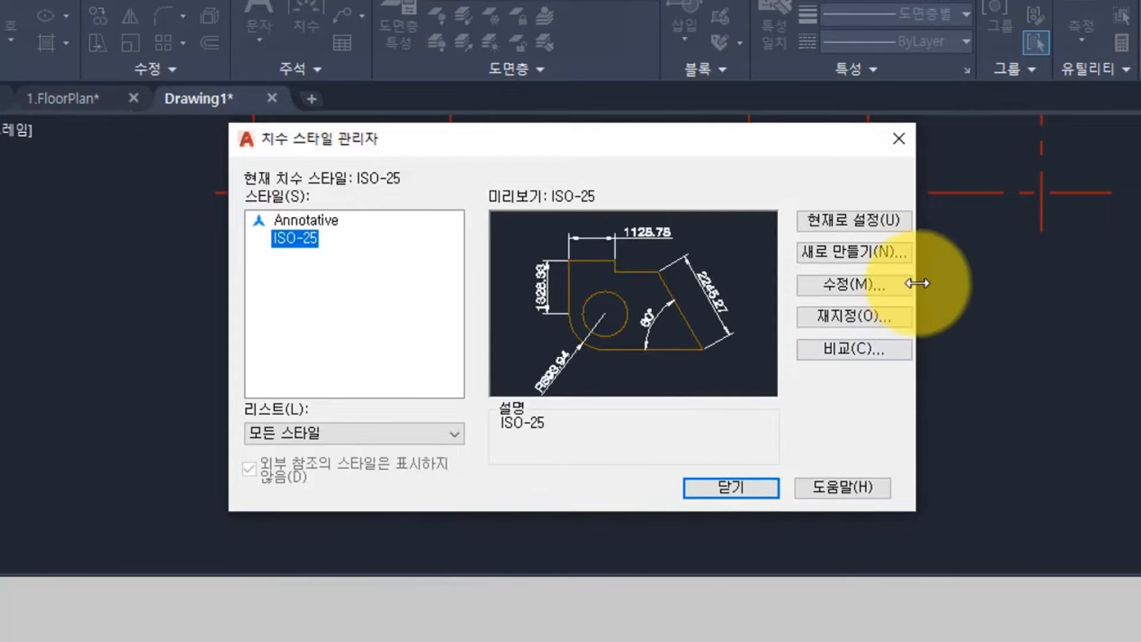
pyautogui.click(887, 284)
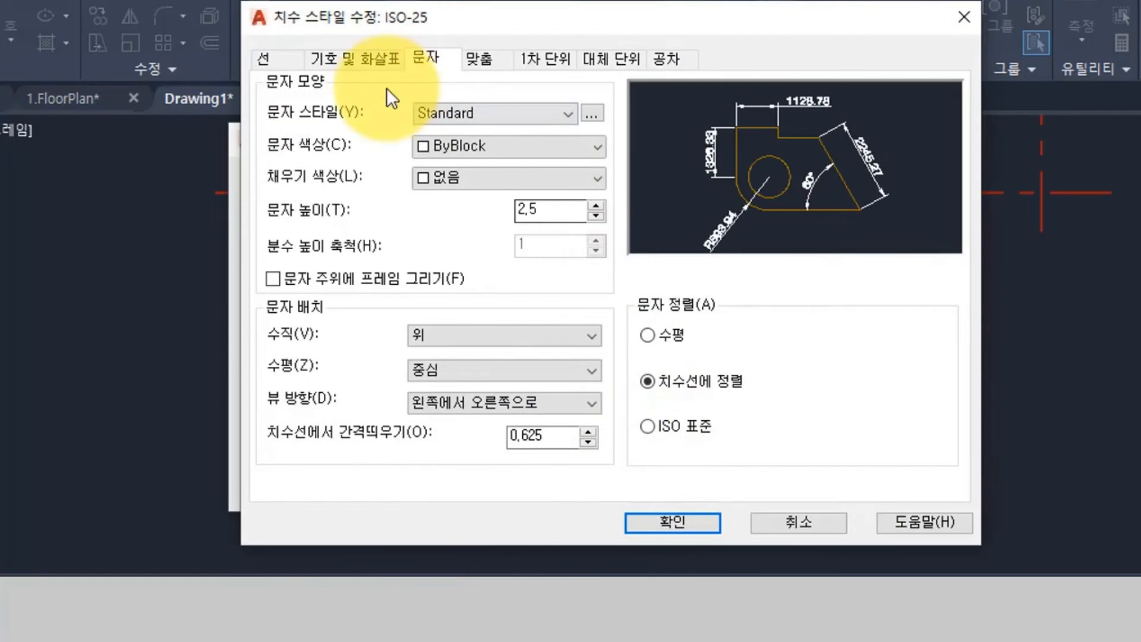
pyautogui.click(370, 60)
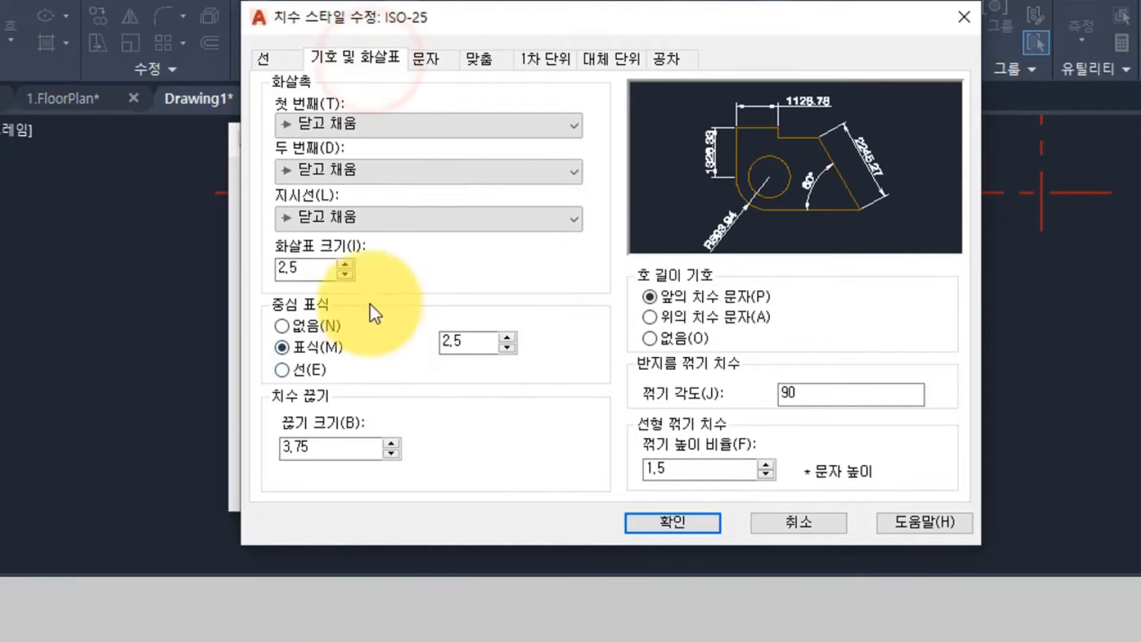
pyautogui.click(430, 118)
pyautogui.click(406, 198)
pyautogui.click(493, 215)
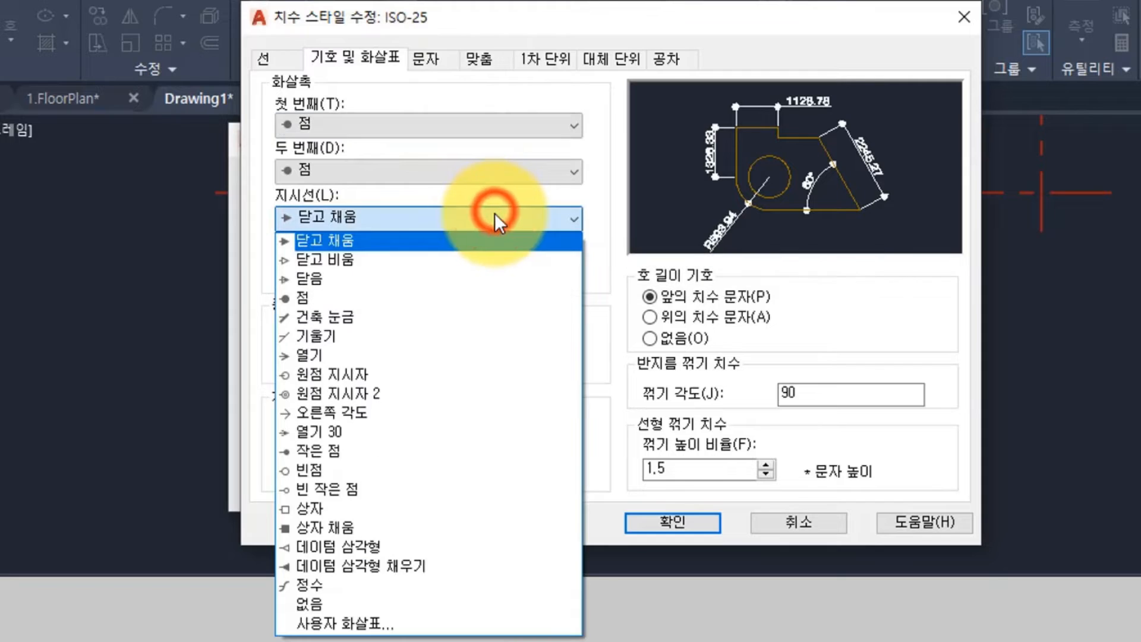
pyautogui.click(463, 297)
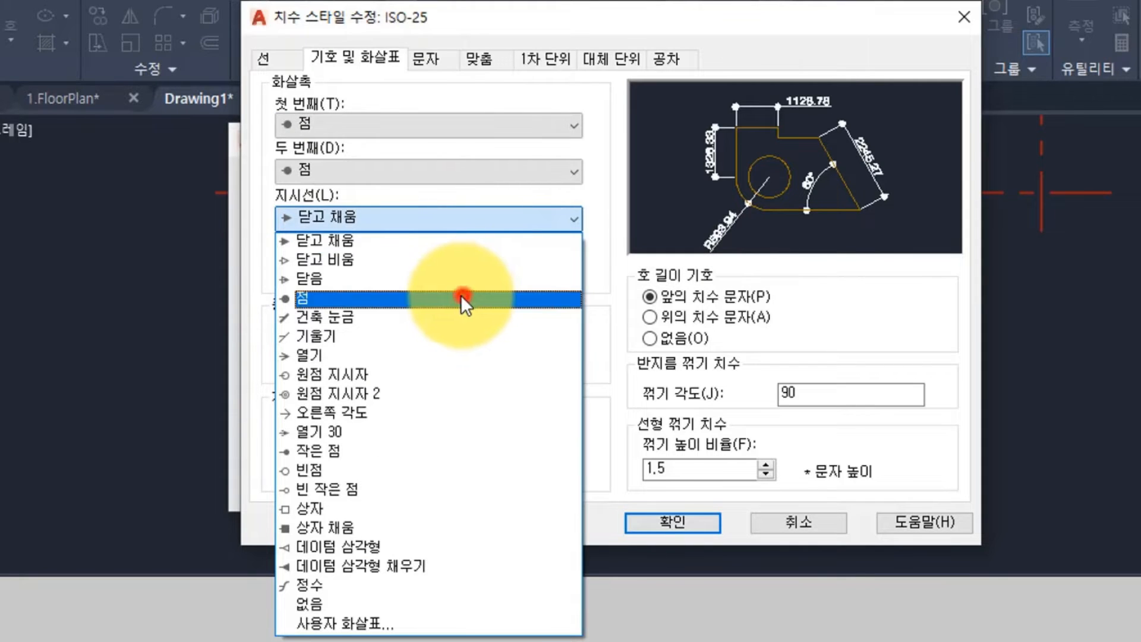
# Set the arrow size of the ISO-25 dimension style to 1.
pyautogui.doubleClick(291, 268)
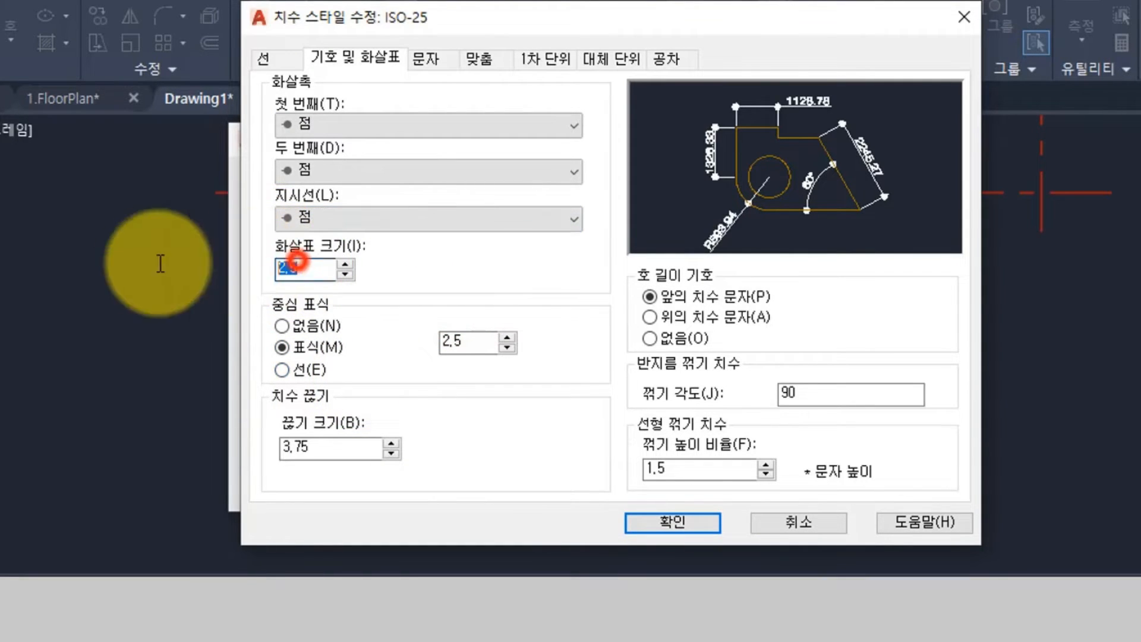
pyautogui.write('1')
pyautogui.click(447, 280)
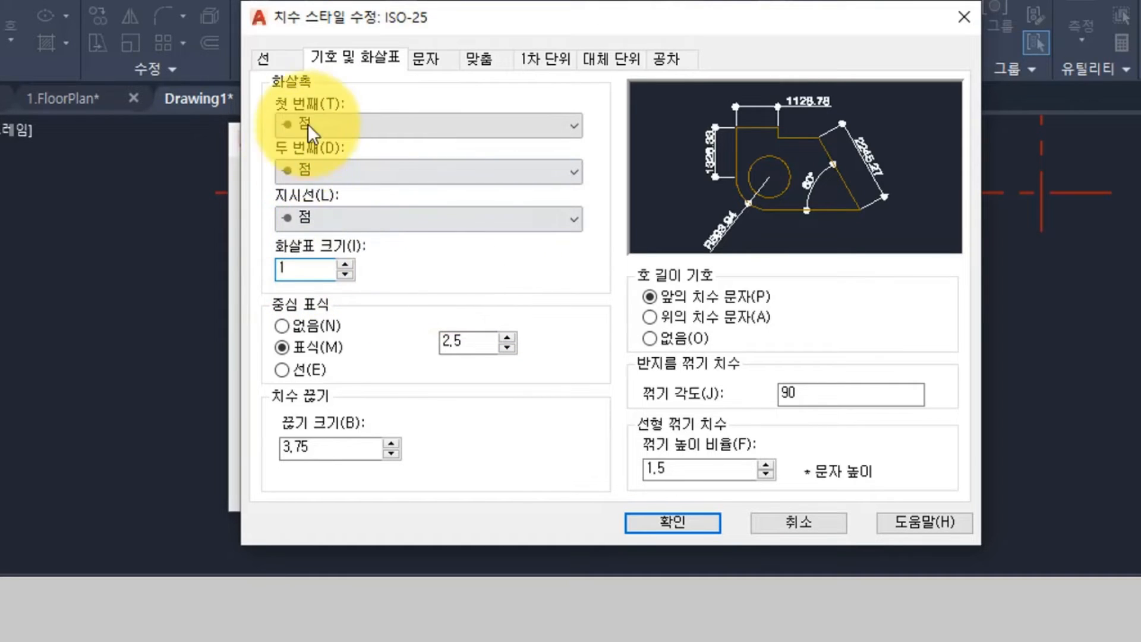
# Save the symbol and arrowhead changes to the ISO-25 dimension style and close the dimension style manager.
pyautogui.click(682, 522)
pyautogui.click(726, 484)
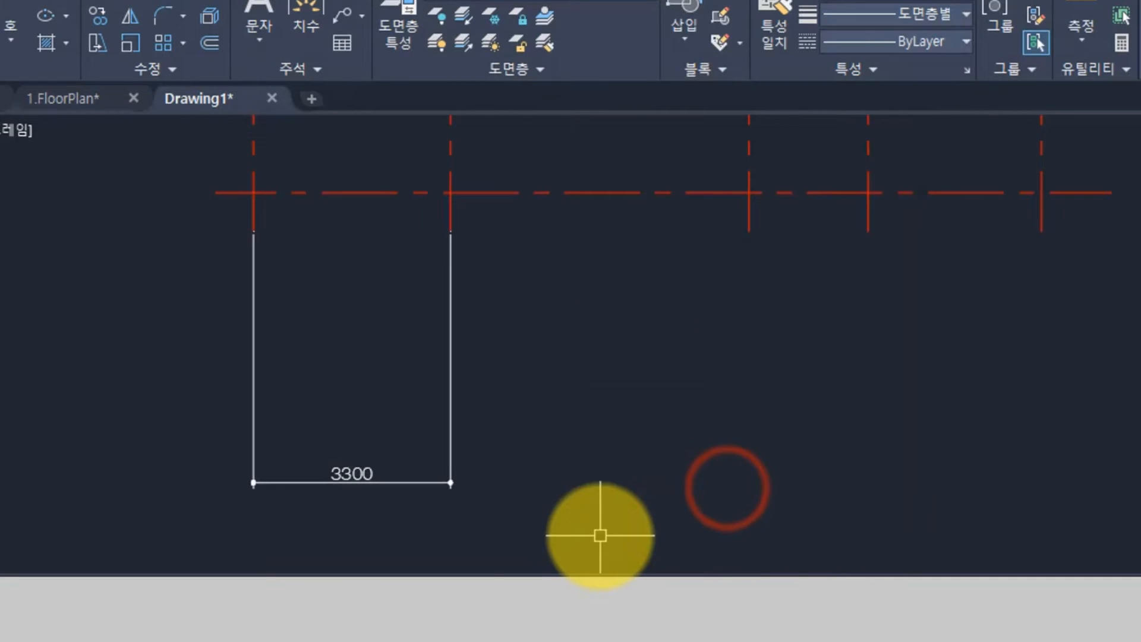
pyautogui.scroll(2, 437, 483)
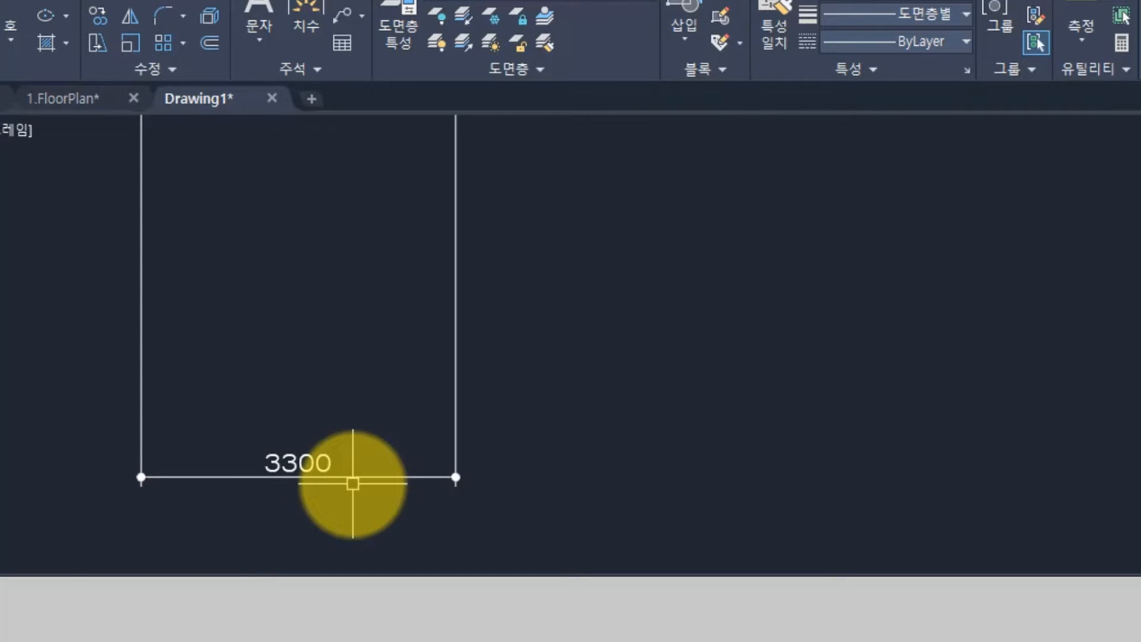
# Modify the ISO-25 dimension style to use the Windows 바탕 화면 (Windows Desktop) unit format for linear dimensions, and save it.
pyautogui.write('d')
pyautogui.press('Return')
pyautogui.click(859, 287)
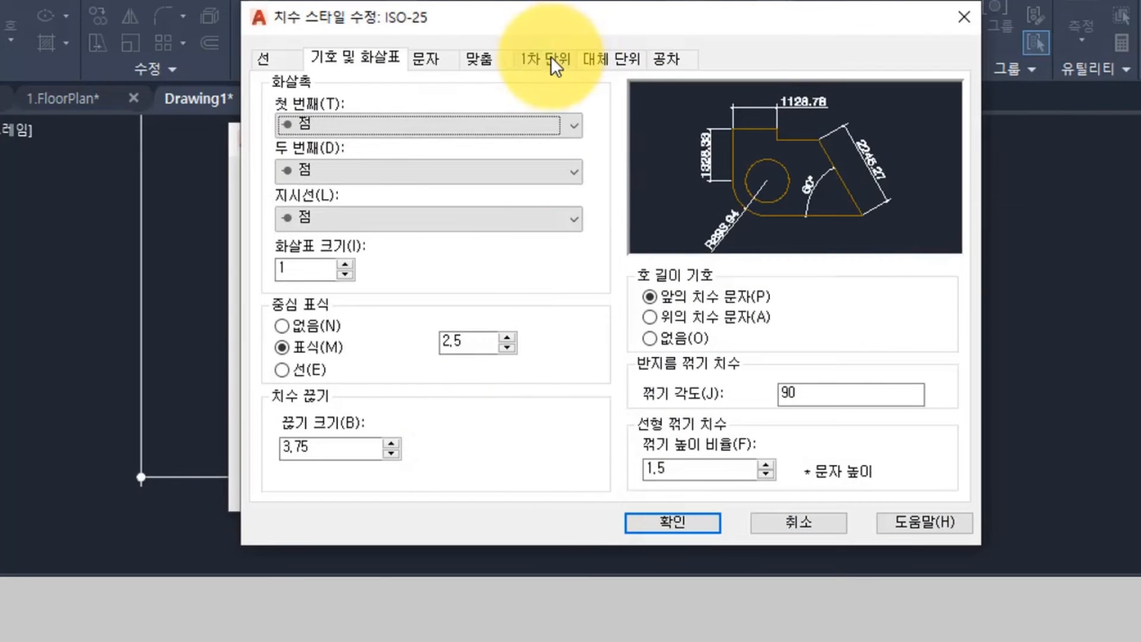
pyautogui.click(551, 57)
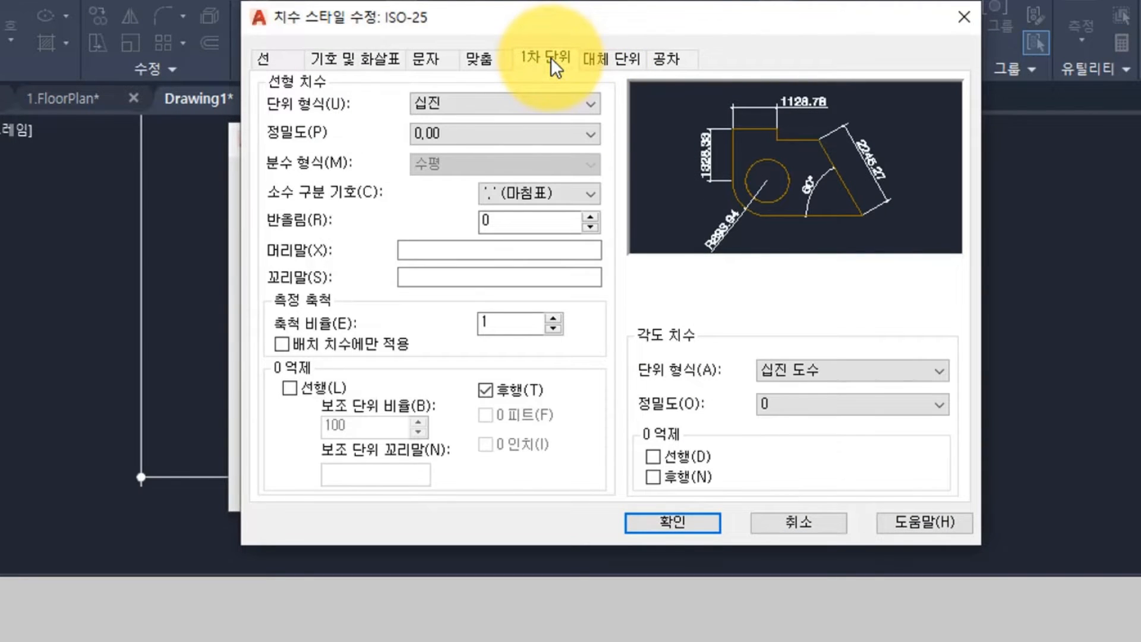
pyautogui.click(516, 104)
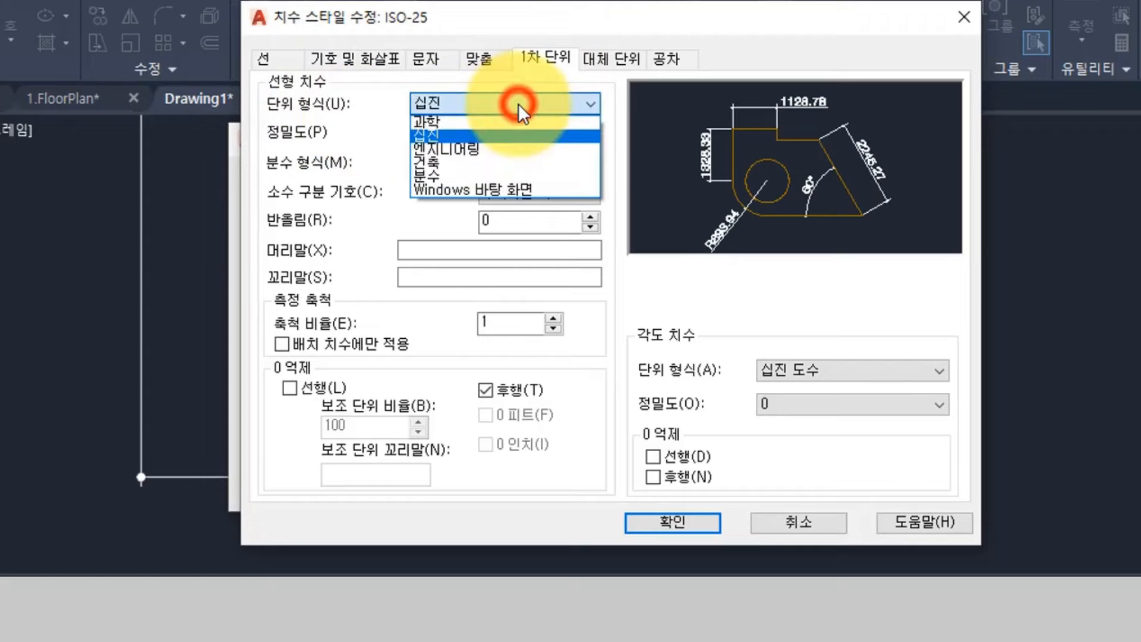
pyautogui.click(517, 188)
pyautogui.click(673, 523)
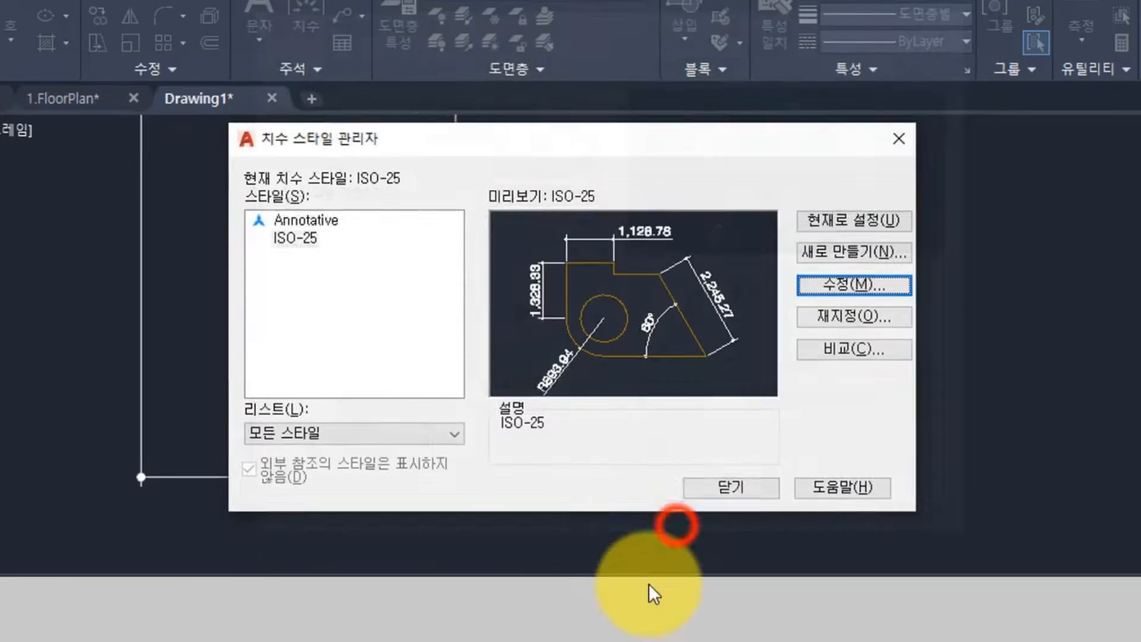
pyautogui.click(676, 525)
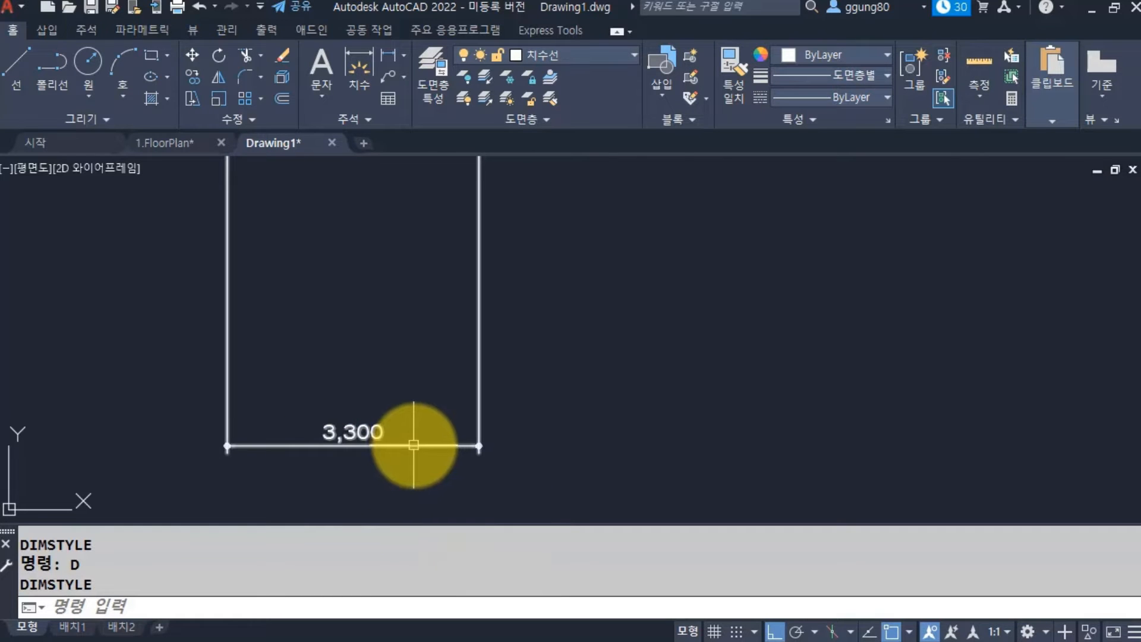
# Continue the bottom dimension chain from the first bay to the lower ends of the third, fourth and fifth vertical centre lines.
pyautogui.scroll(-5, 471, 461)
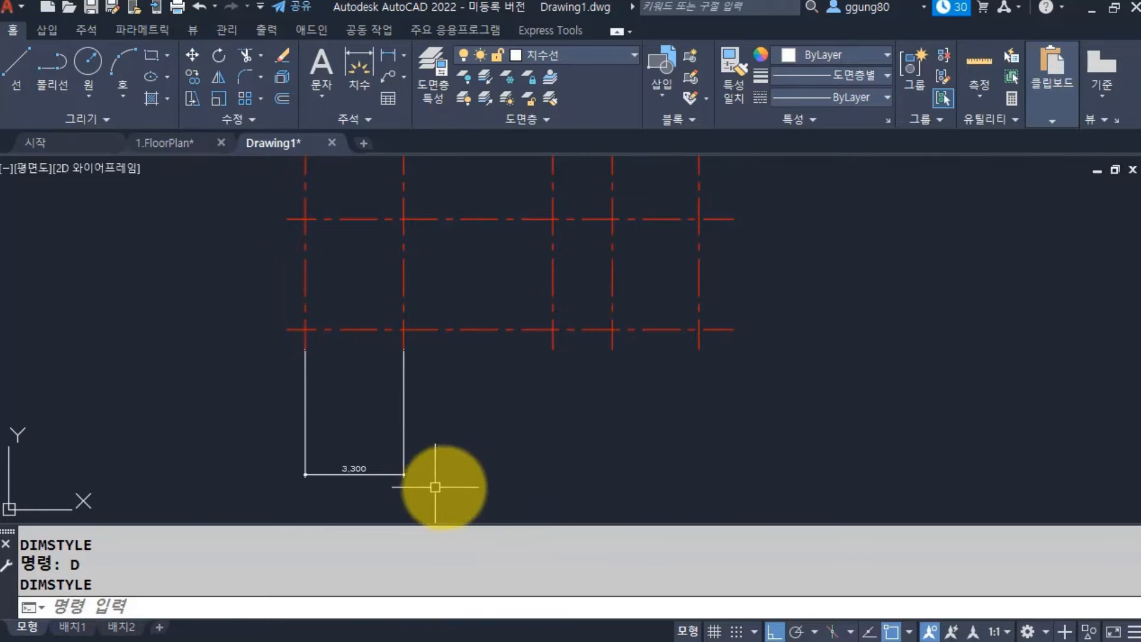
pyautogui.moveTo(455, 426); pyautogui.dragTo(377, 415, button='middle')
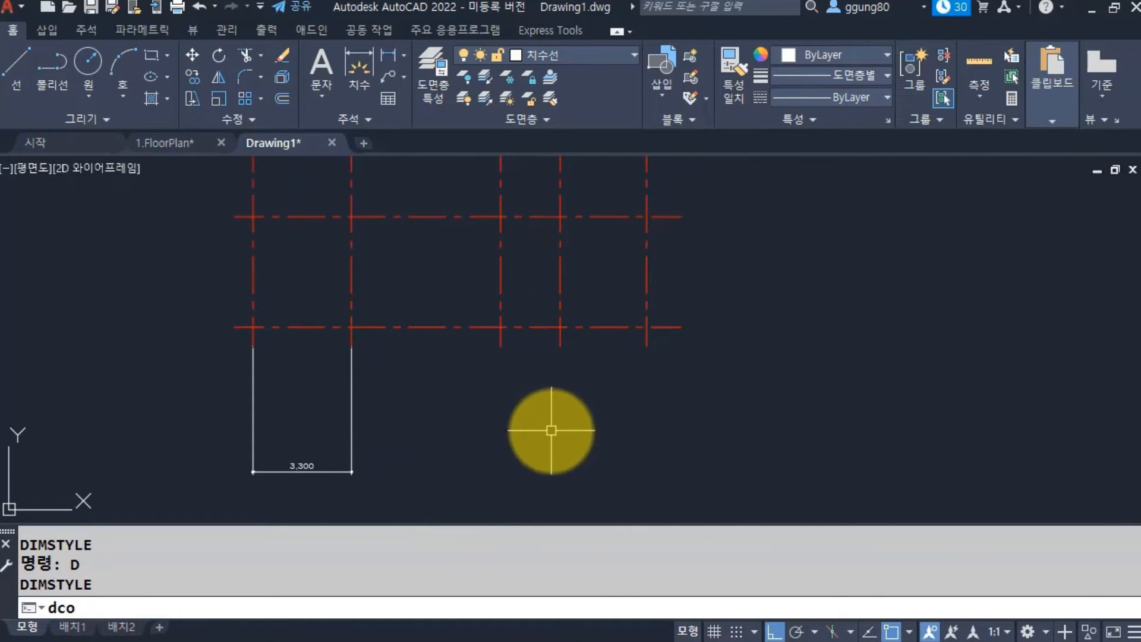
pyautogui.press('Return')
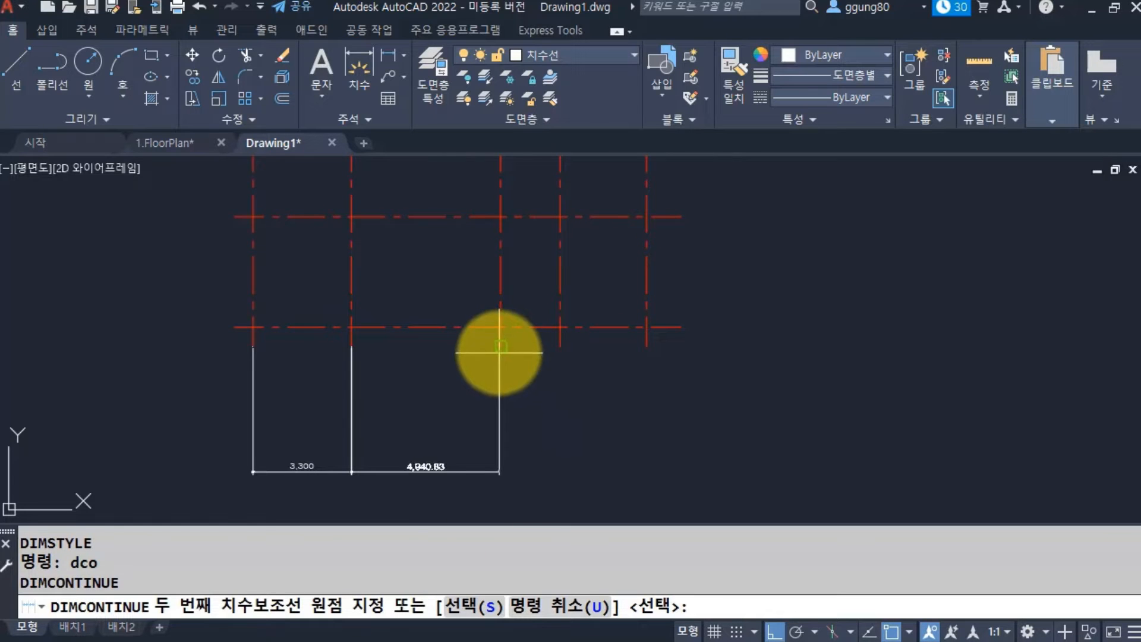
pyautogui.click(501, 347)
pyautogui.click(561, 347)
pyautogui.click(647, 347)
pyautogui.press('Return')
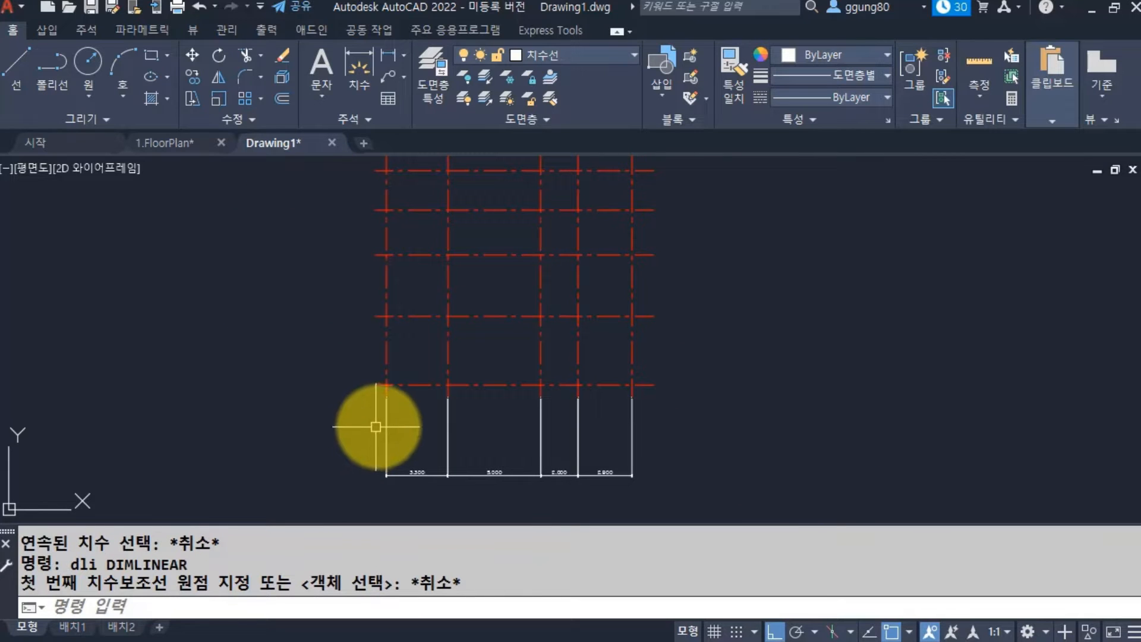
# Add a vertical linear dimension between the left ends of the two lowest horizontal centre lines, placed left of the grid.
pyautogui.write('dli')
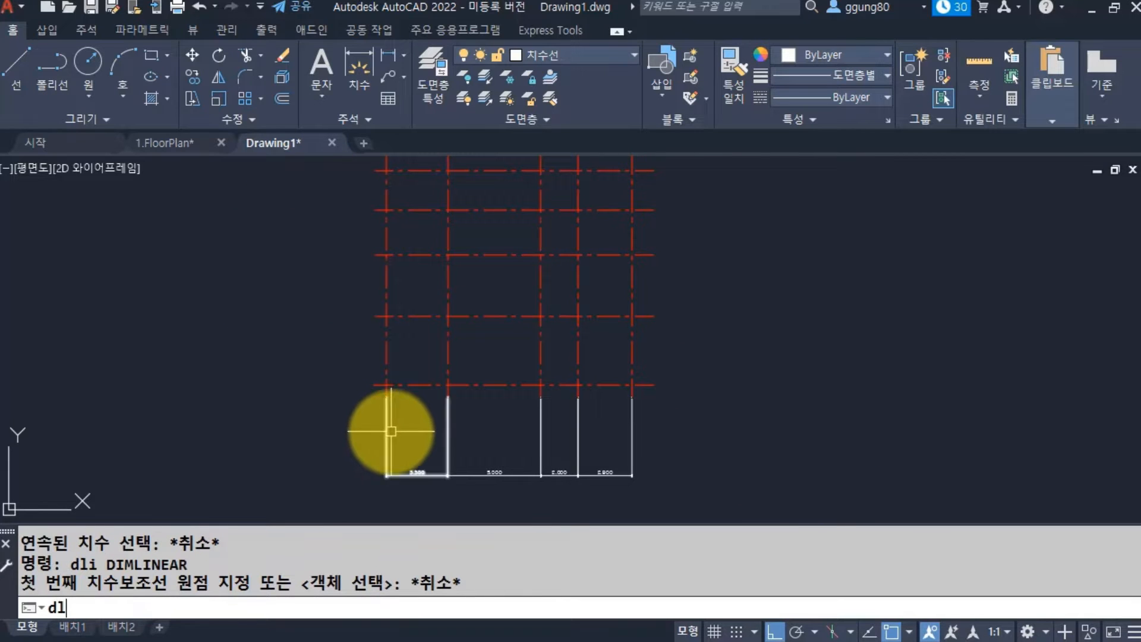
pyautogui.press('Return')
pyautogui.scroll(2, 369, 431)
pyautogui.click(367, 441)
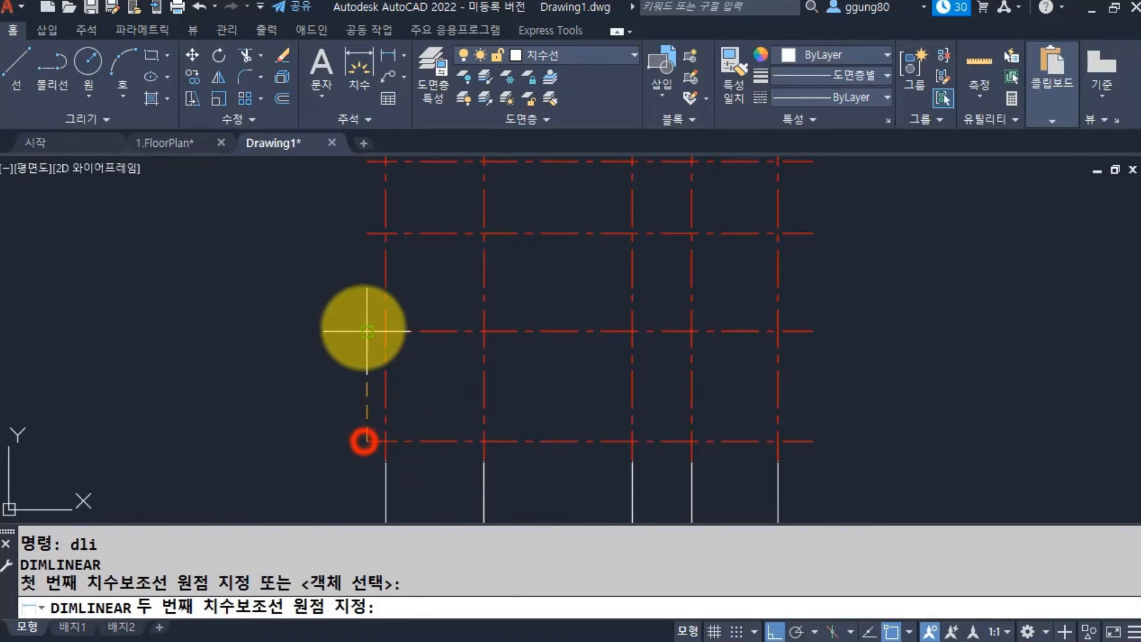
pyautogui.click(365, 328)
pyautogui.click(238, 338)
# Continue the left-side dimension chain upward through the left ends of the remaining three horizontal centre lines.
pyautogui.write('dco')
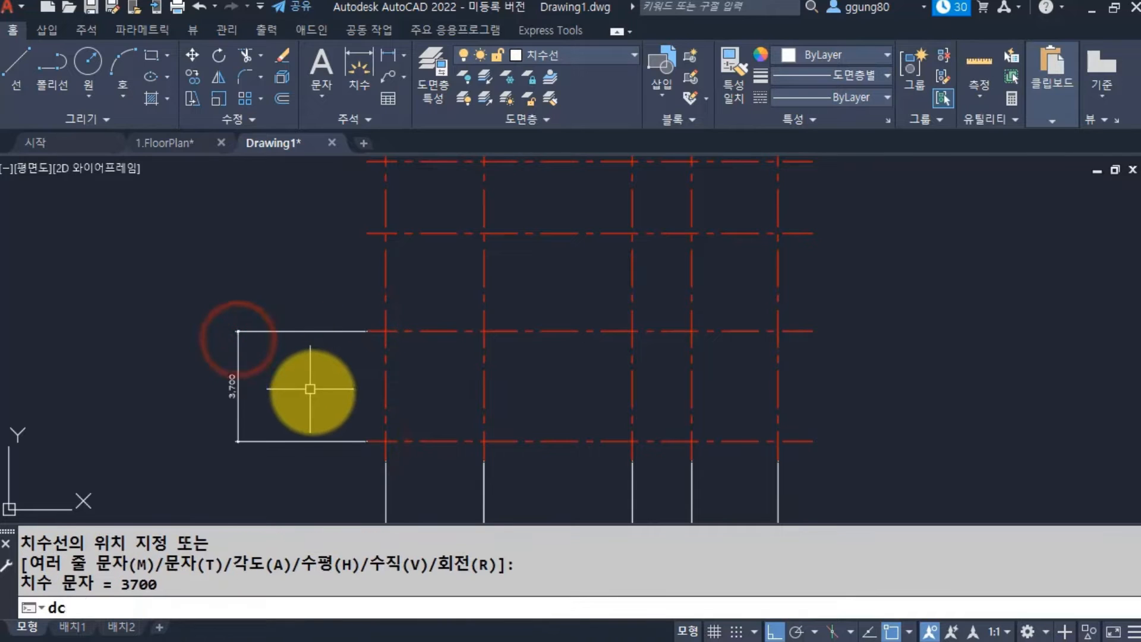
pyautogui.press('Return')
pyautogui.moveTo(378, 224); pyautogui.dragTo(370, 342, button='middle')
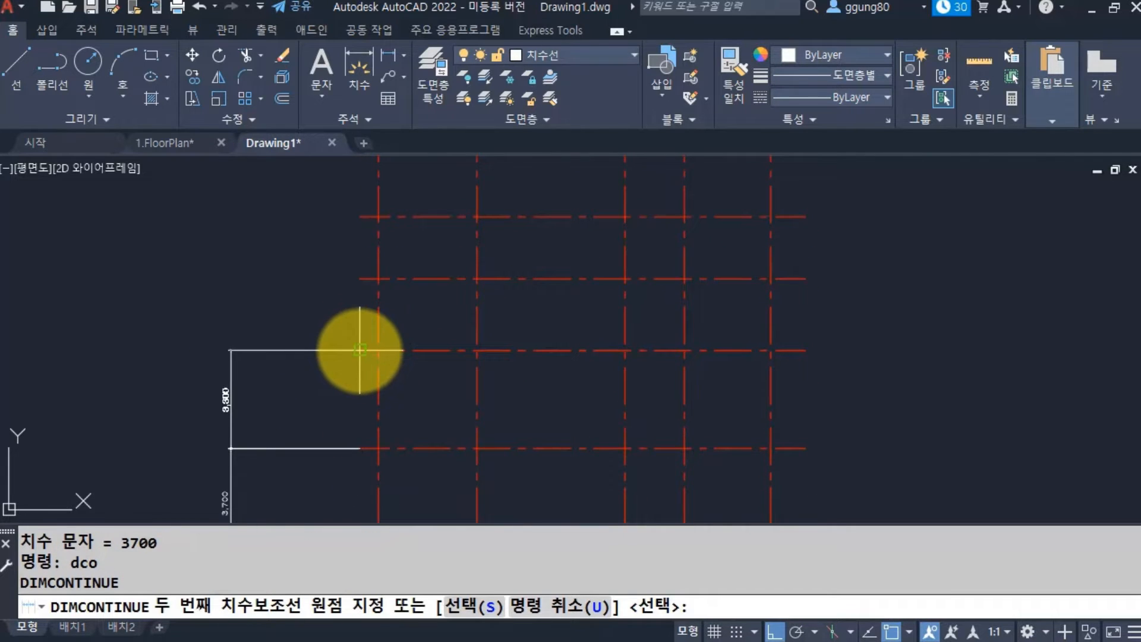
pyautogui.click(360, 350)
pyautogui.click(360, 278)
pyautogui.click(360, 217)
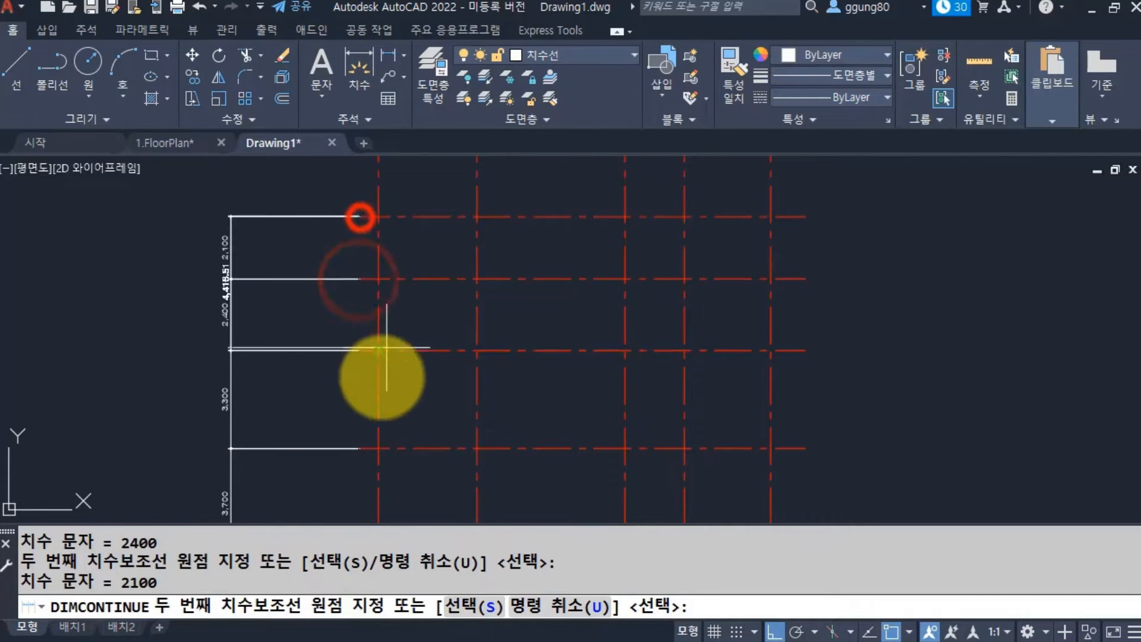
pyautogui.moveTo(388, 344); pyautogui.dragTo(362, 493, button='middle')
pyautogui.press('Return')
pyautogui.moveTo(386, 411); pyautogui.dragTo(403, 247, button='middle')
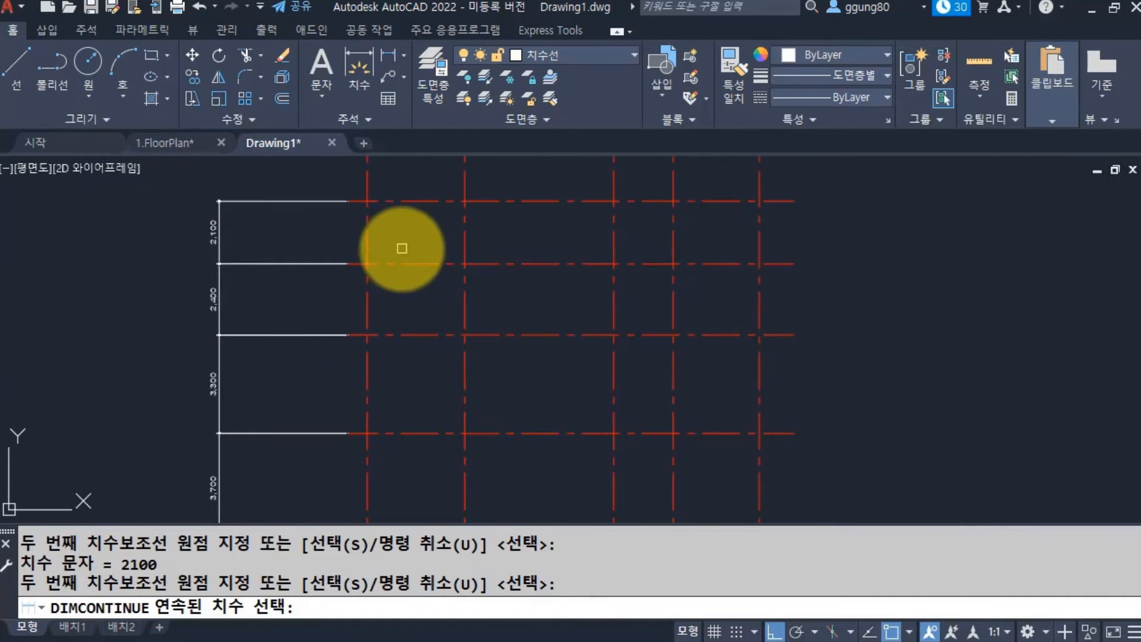
pyautogui.press('Return')
# Review the dimensioned grid, then examine the dimensions above the plan in the 1.FloorPlan drawing.
pyautogui.write('z')
pyautogui.press('Return')
pyautogui.write('e')
pyautogui.scroll(-2, 777, 444)
pyautogui.press('Return')
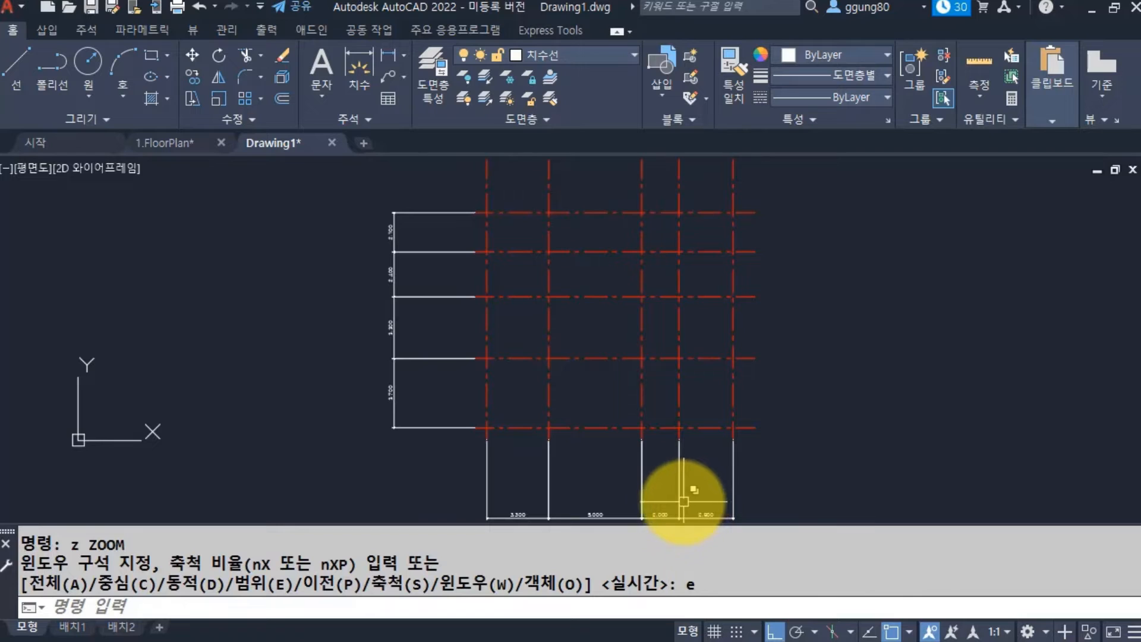
pyautogui.moveTo(654, 511)
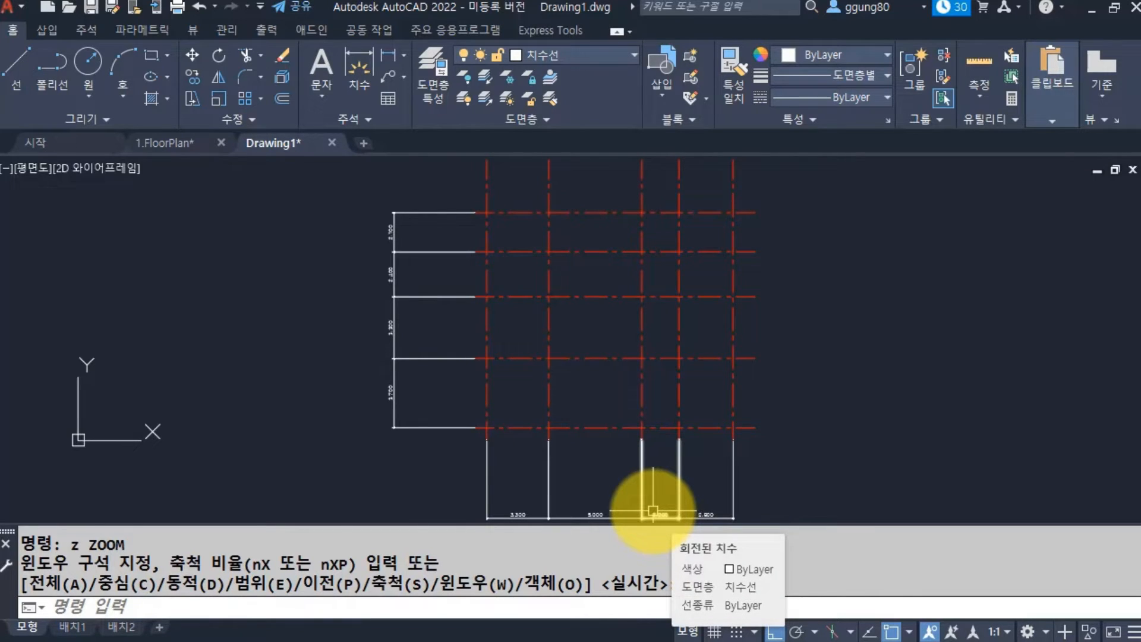
pyautogui.write('e')
pyautogui.press('Return')
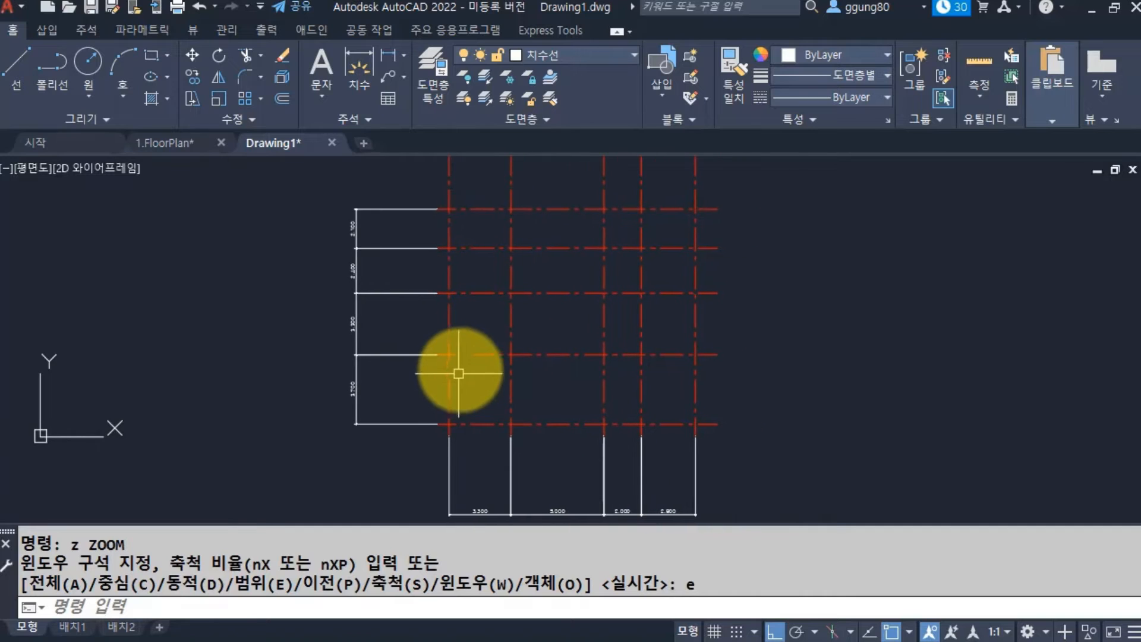
pyautogui.click(179, 143)
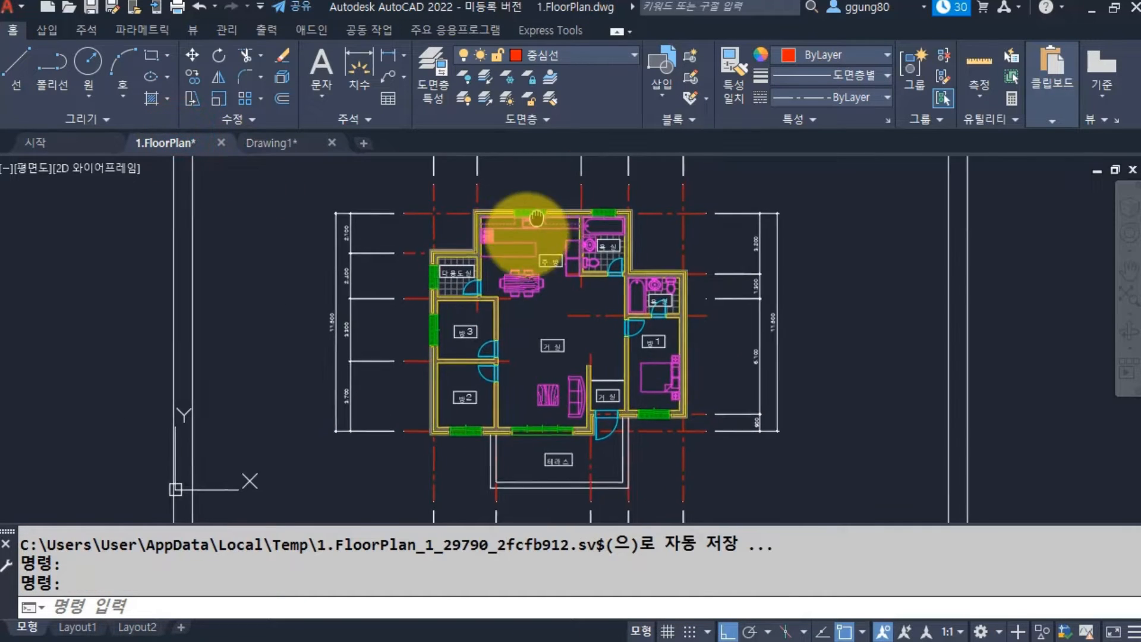
pyautogui.moveTo(522, 229); pyautogui.dragTo(414, 280, button='middle')
pyautogui.scroll(4, 414, 280)
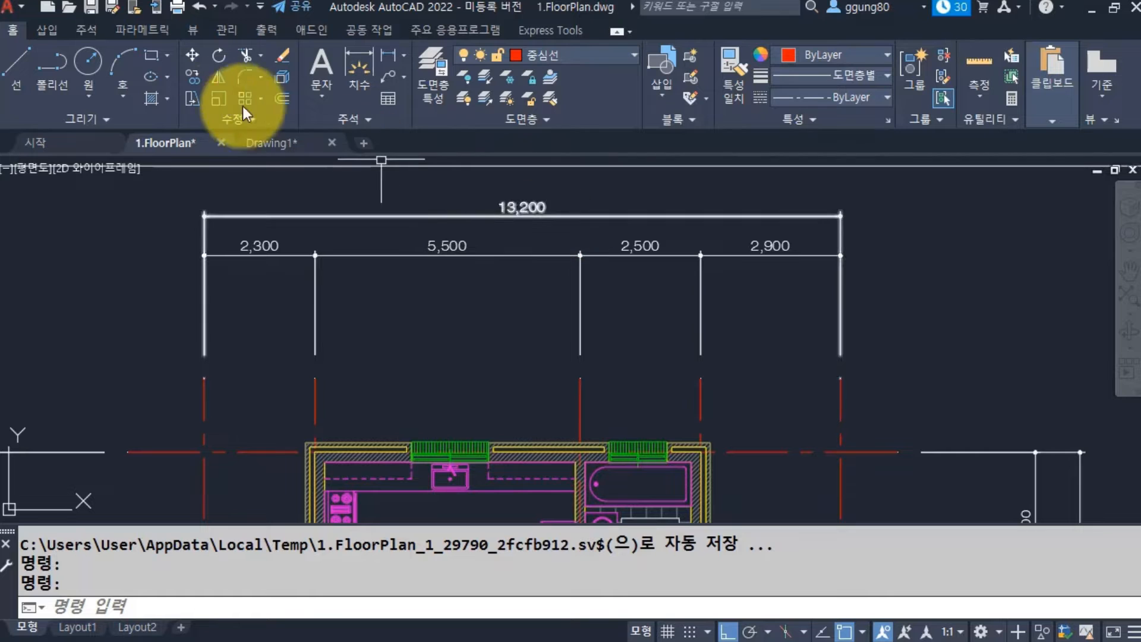
# Return to the Drawing1 drawing at the upper ends of the vertical centre lines.
pyautogui.click(291, 141)
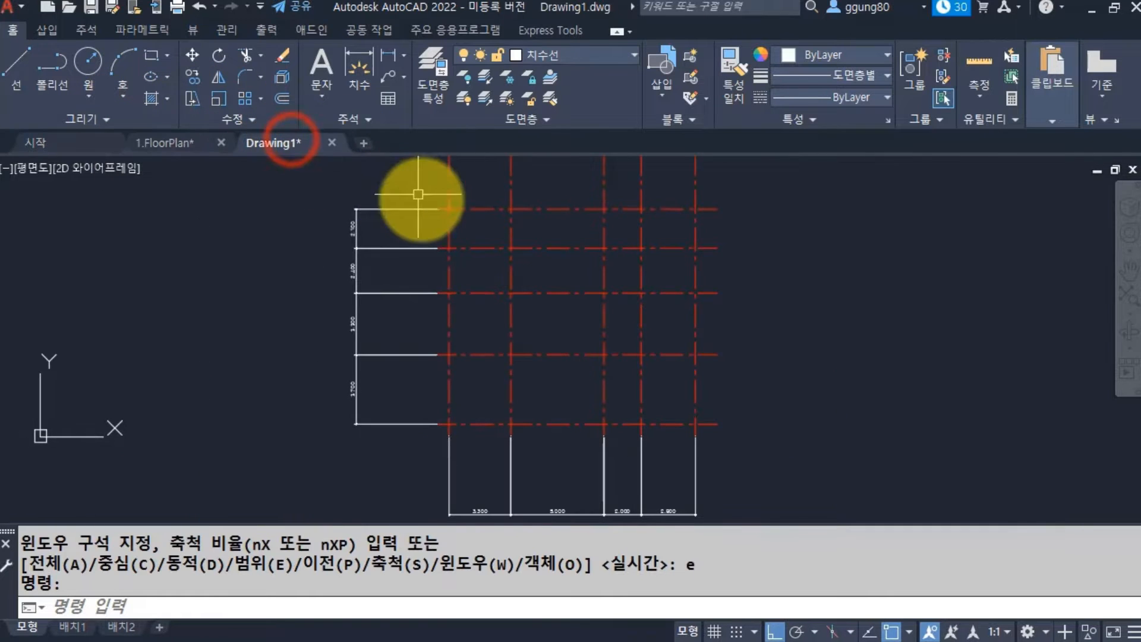
pyautogui.scroll(-2, 466, 332)
pyautogui.scroll(5, 450, 307)
pyautogui.moveTo(451, 308); pyautogui.dragTo(426, 350, button='middle')
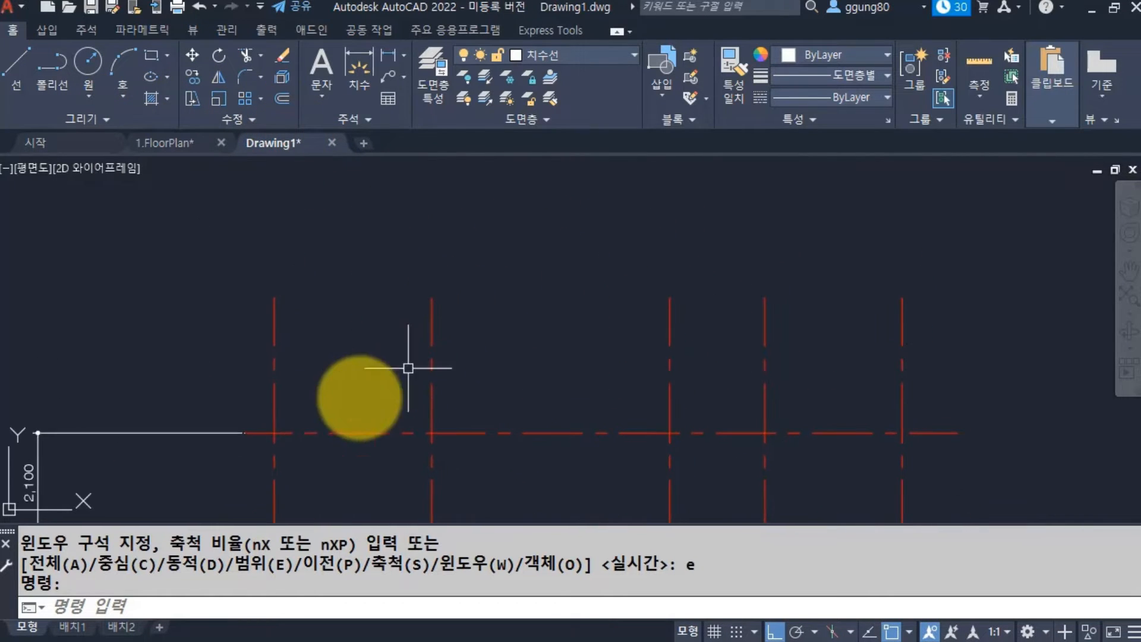
pyautogui.click(301, 388)
pyautogui.click(202, 331)
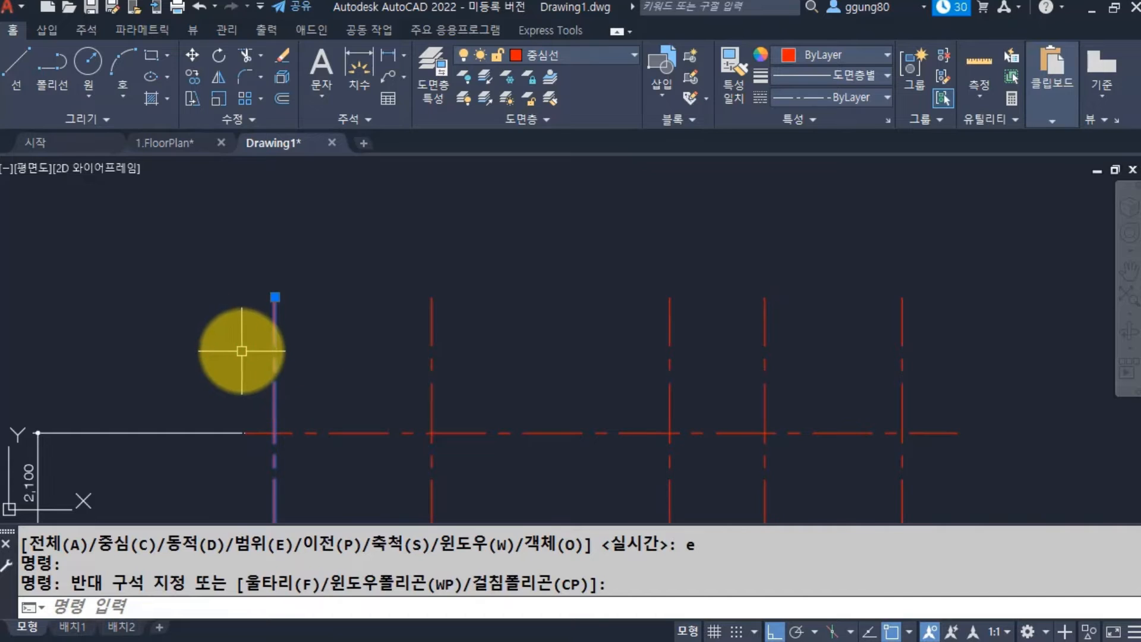
pyautogui.press('Escape')
# Offset the leftmost vertical centre line 2300 to the right.
pyautogui.write('o')
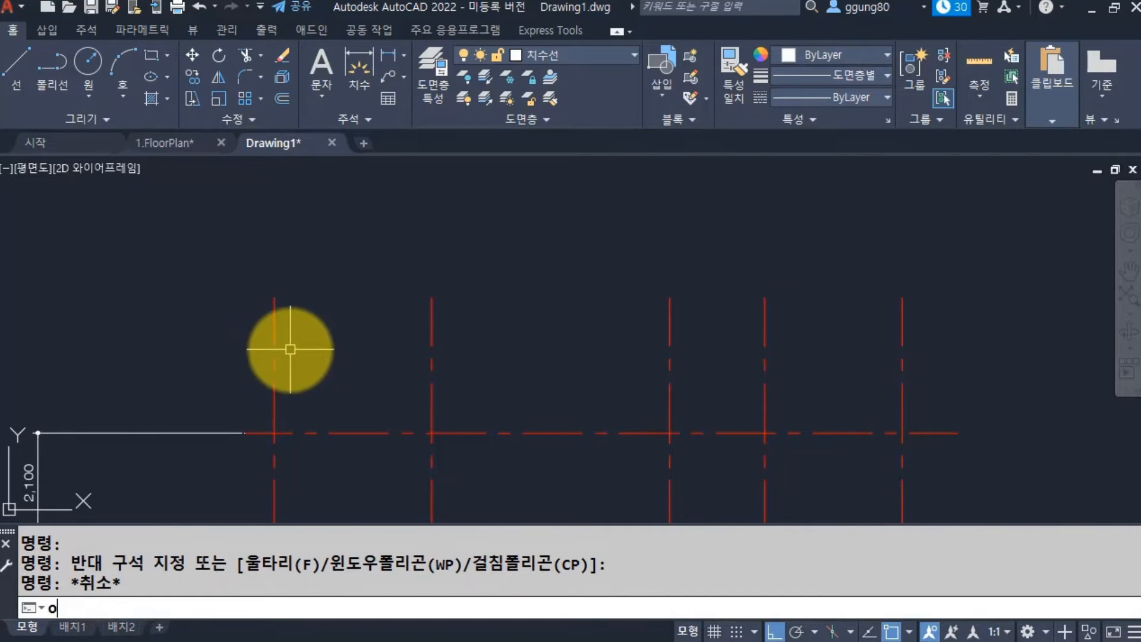
pyautogui.press('Return')
pyautogui.write('2300')
pyautogui.press('Return')
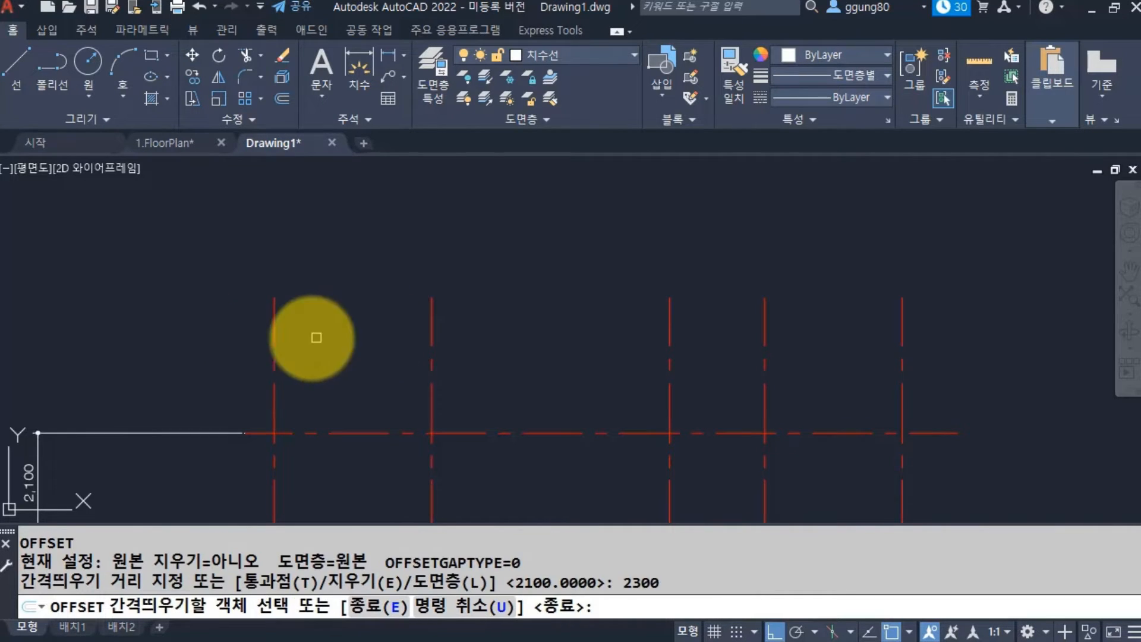
pyautogui.click(271, 319)
pyautogui.click(357, 325)
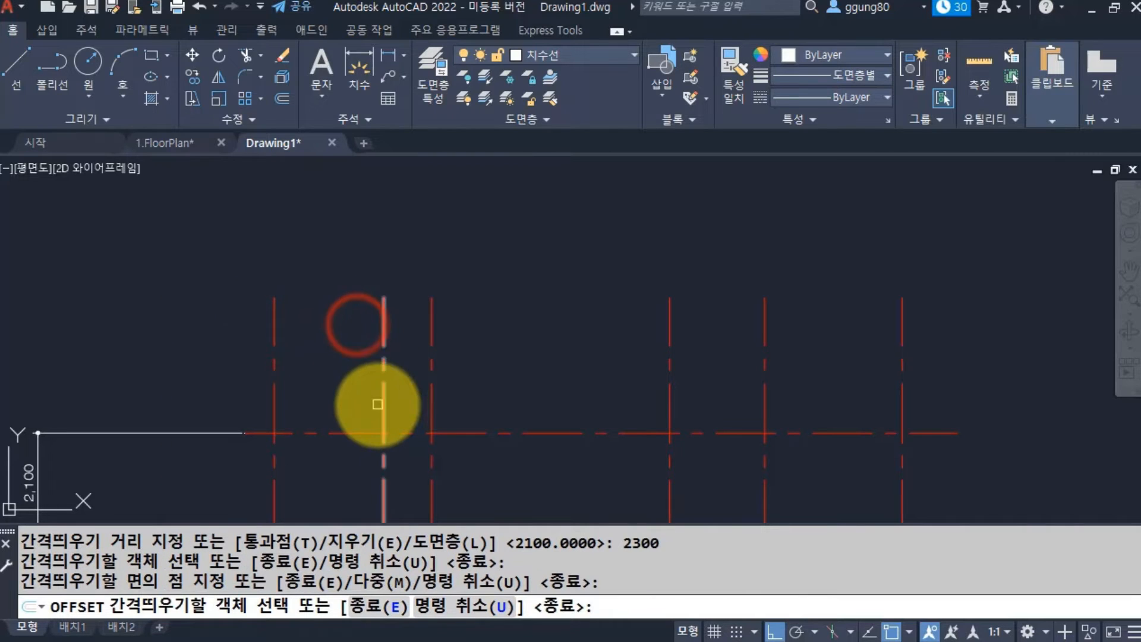
pyautogui.press('Return')
# Change the colour of the new offset centre line to magenta (선홍색) and clear the selection.
pyautogui.click(384, 383)
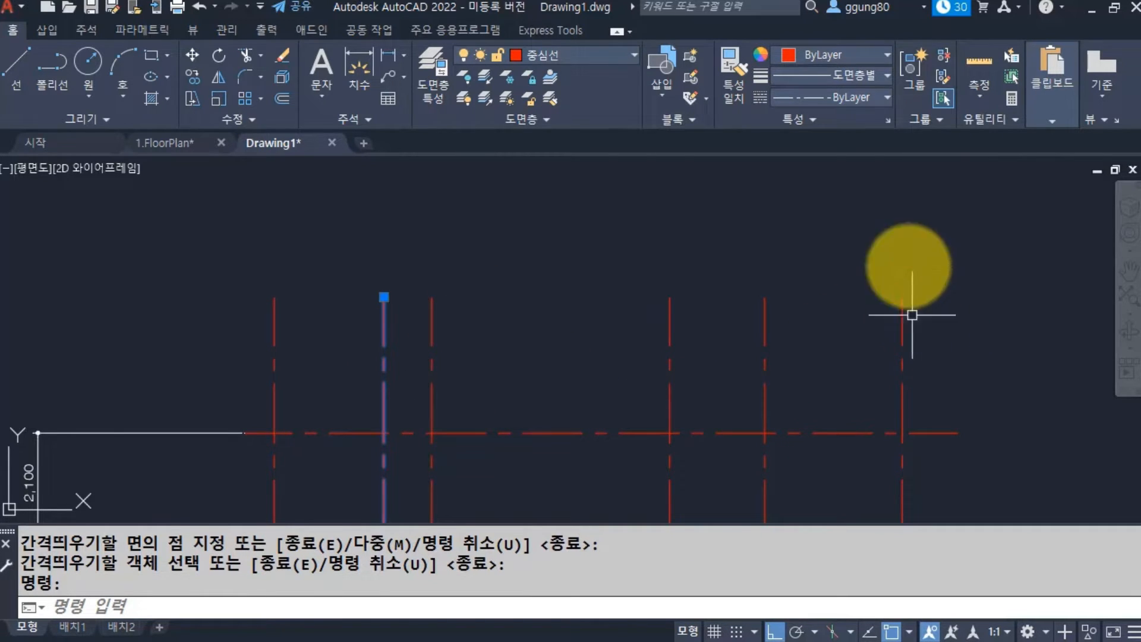
pyautogui.click(854, 52)
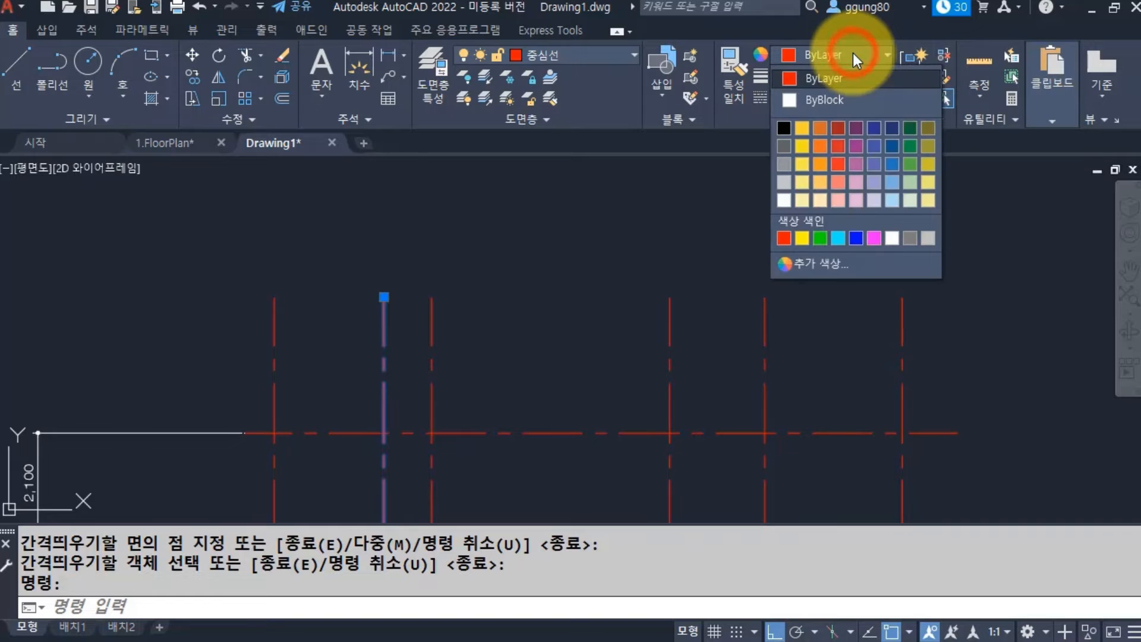
pyautogui.click(873, 236)
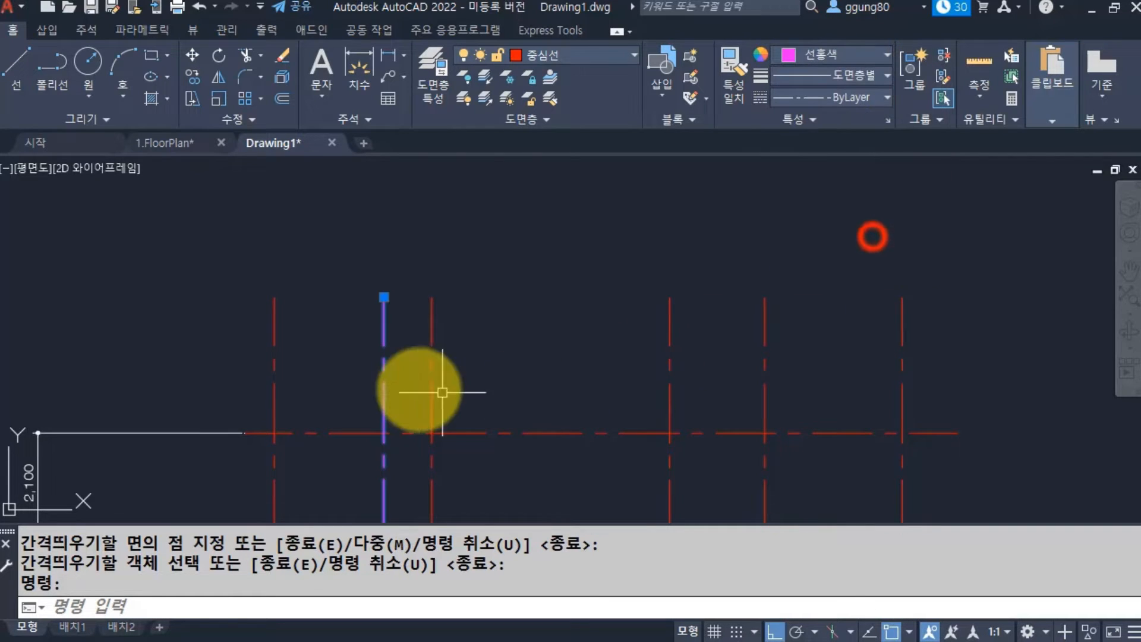
pyautogui.press('Escape')
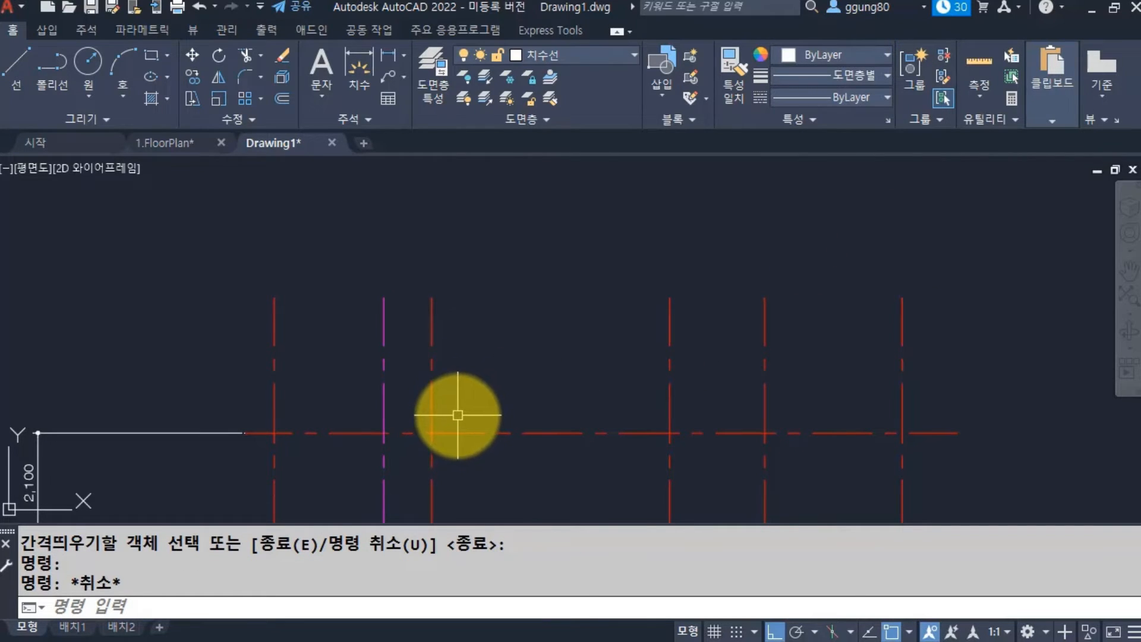
# Offset the magenta centre line 5500 to the right.
pyautogui.click(376, 385)
pyautogui.press('Return')
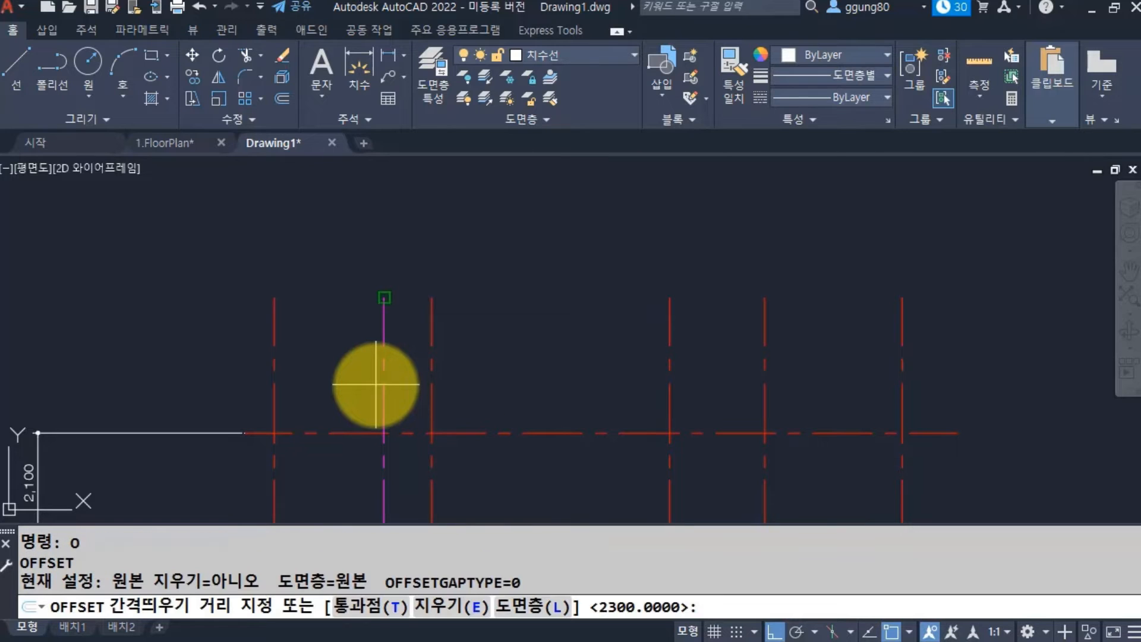
pyautogui.press('Return')
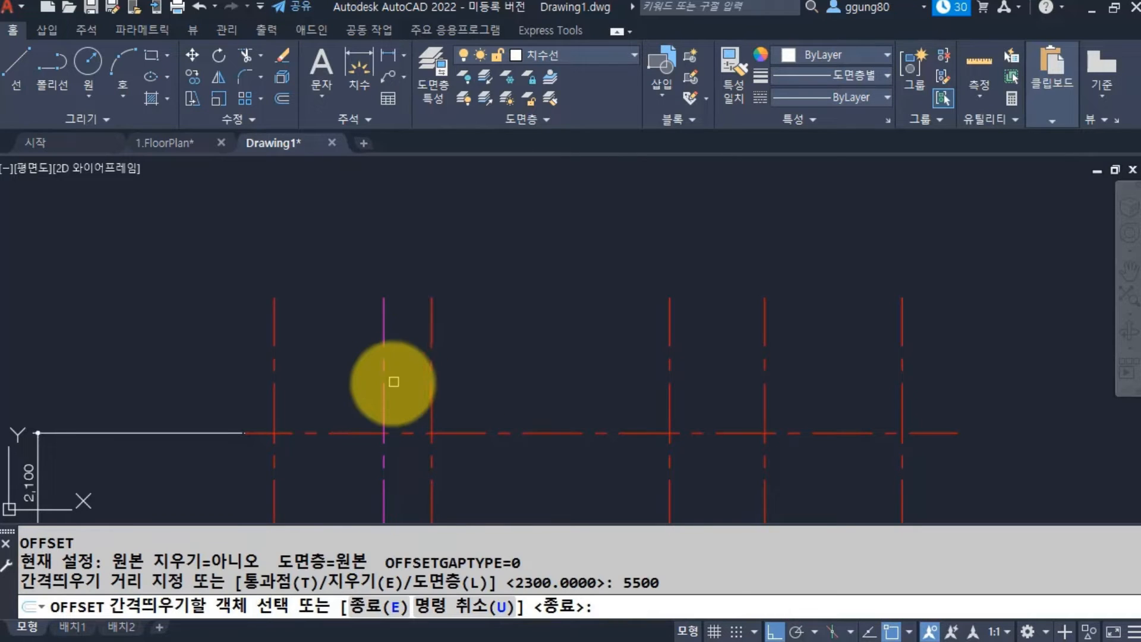
pyautogui.click(384, 385)
pyautogui.click(539, 366)
pyautogui.press('Return')
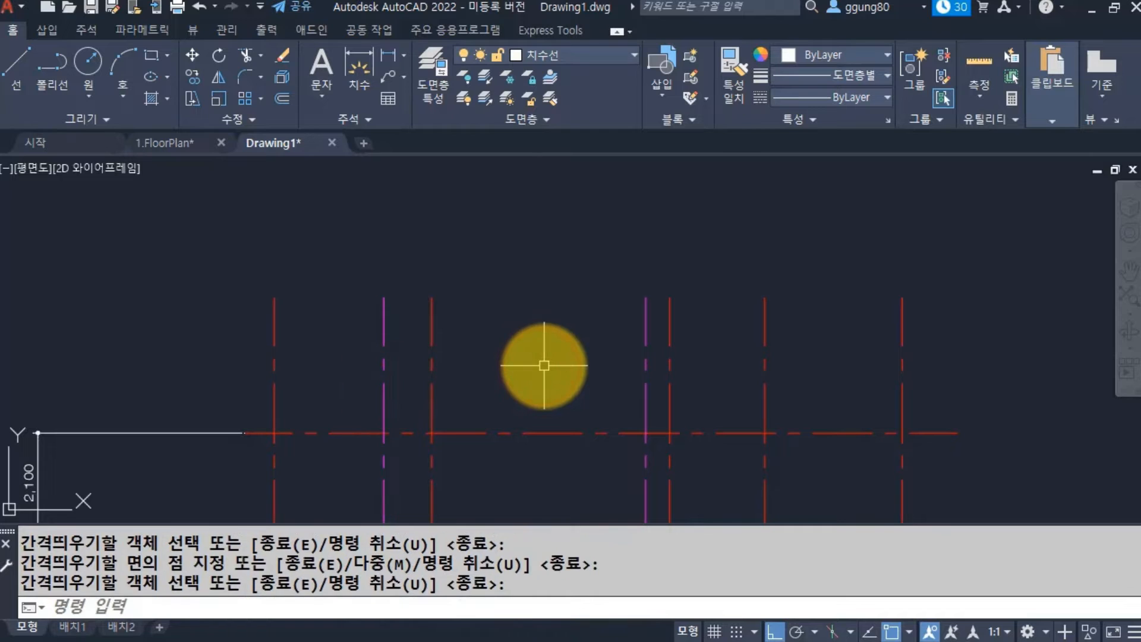
# Offset the second magenta vertical centre line 2500 to the right.
pyautogui.press('Return')
pyautogui.write('2500')
pyautogui.press('Return')
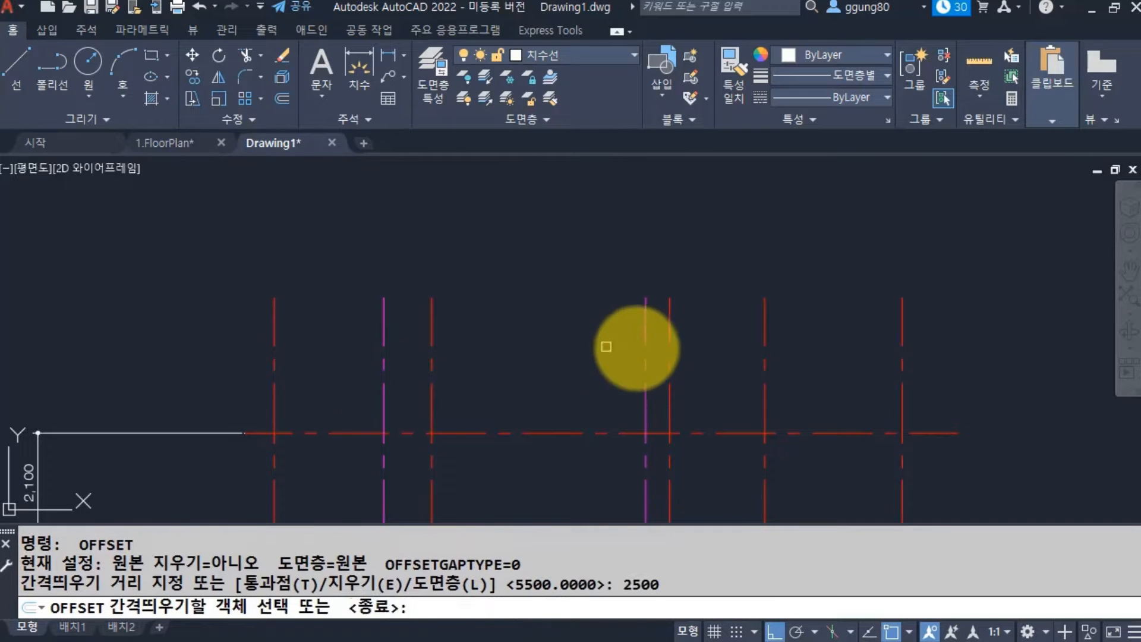
pyautogui.click(647, 335)
pyautogui.click(721, 321)
pyautogui.press('Return')
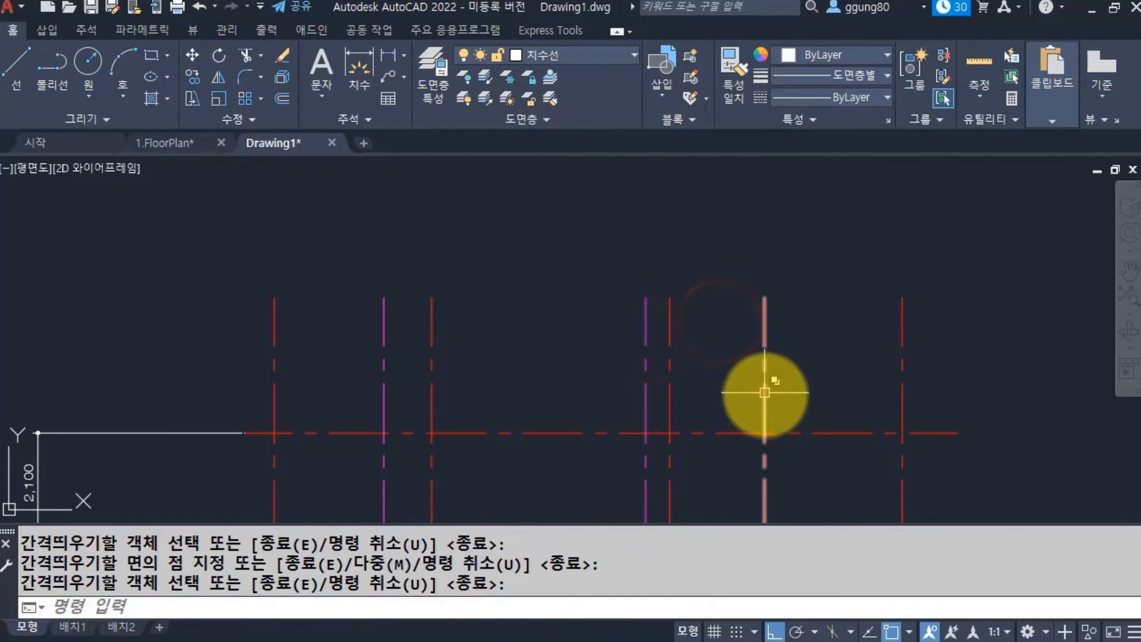
# Delete the magenta offset line that overlaps the red vertical centre line second from the right.
pyautogui.click(764, 394)
pyautogui.click(841, 482)
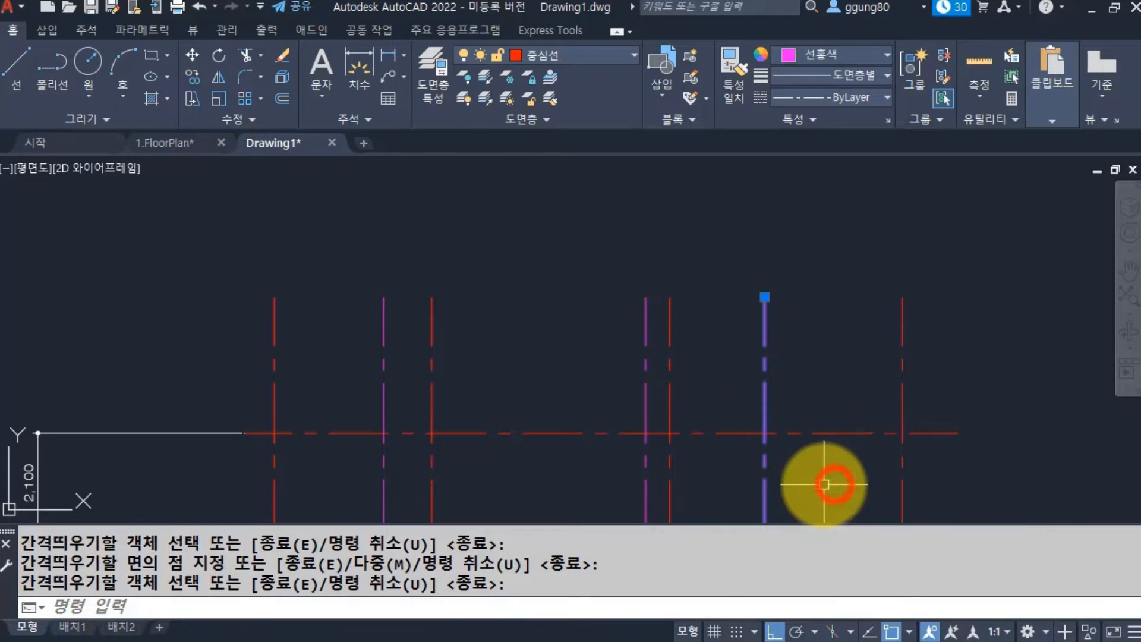
pyautogui.press('Delete')
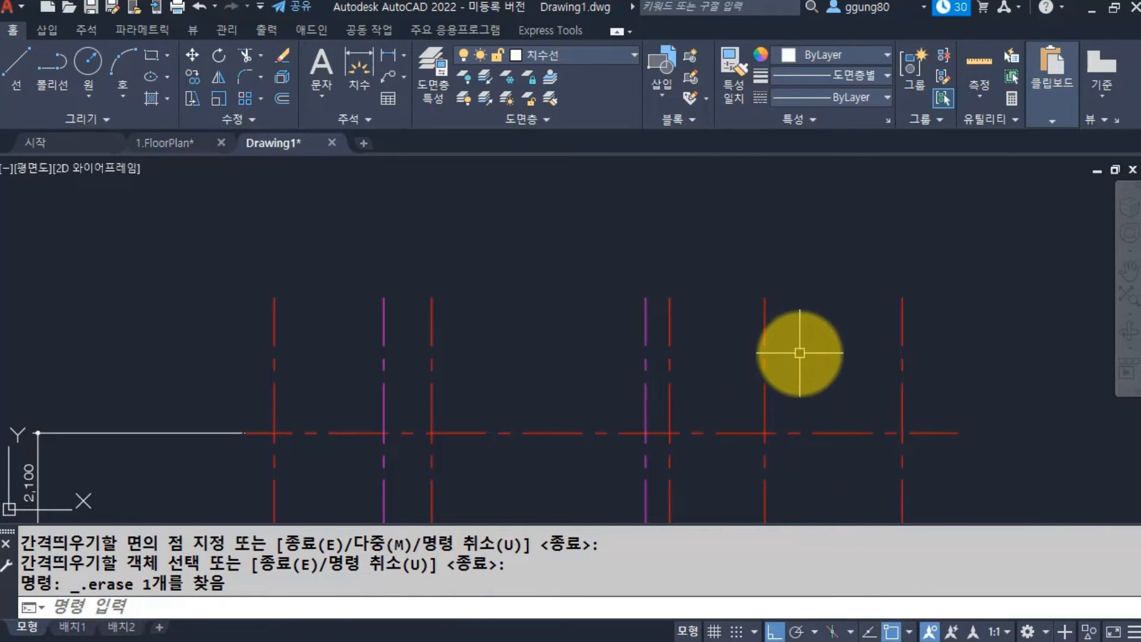
pyautogui.press('Return')
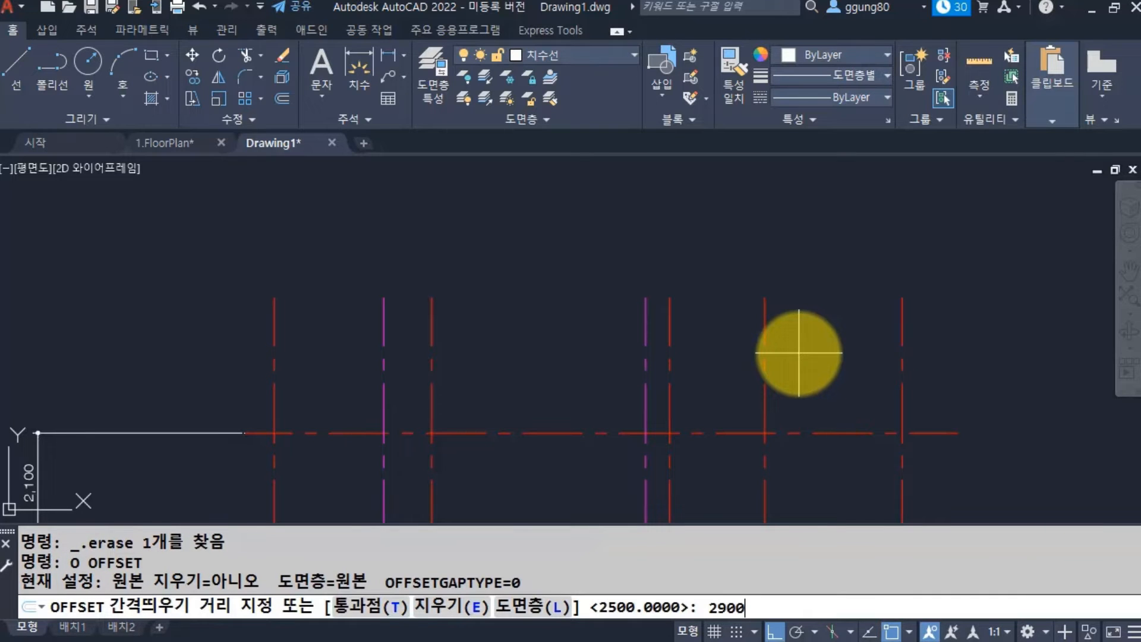
pyautogui.write('2900')
pyautogui.press('Return')
pyautogui.click(763, 324)
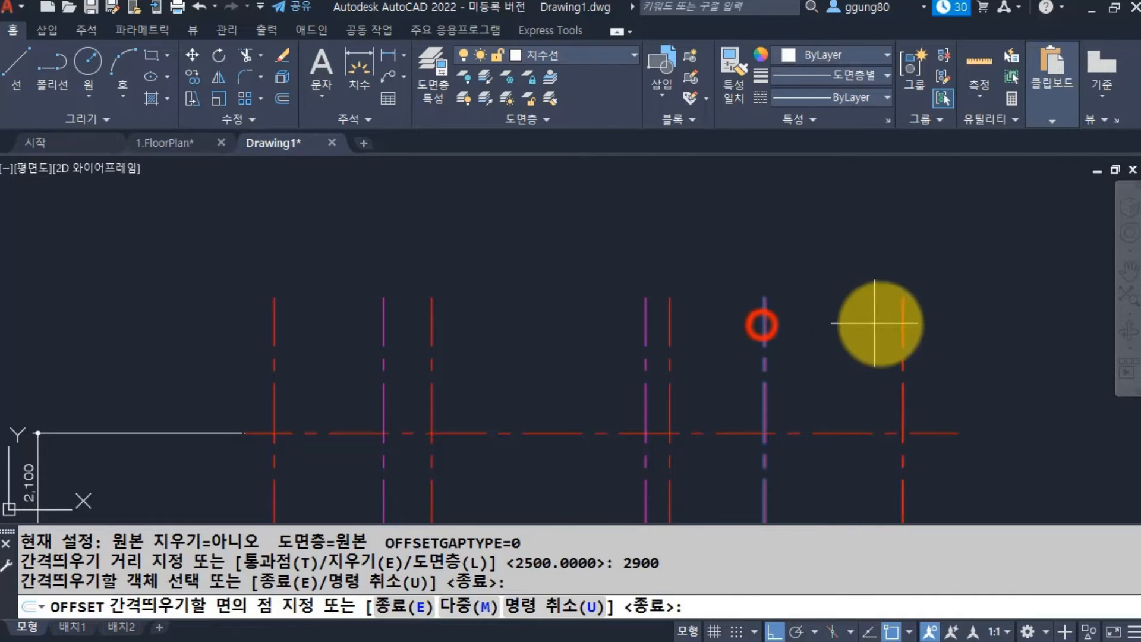
pyautogui.press('Escape')
pyautogui.press('Escape')
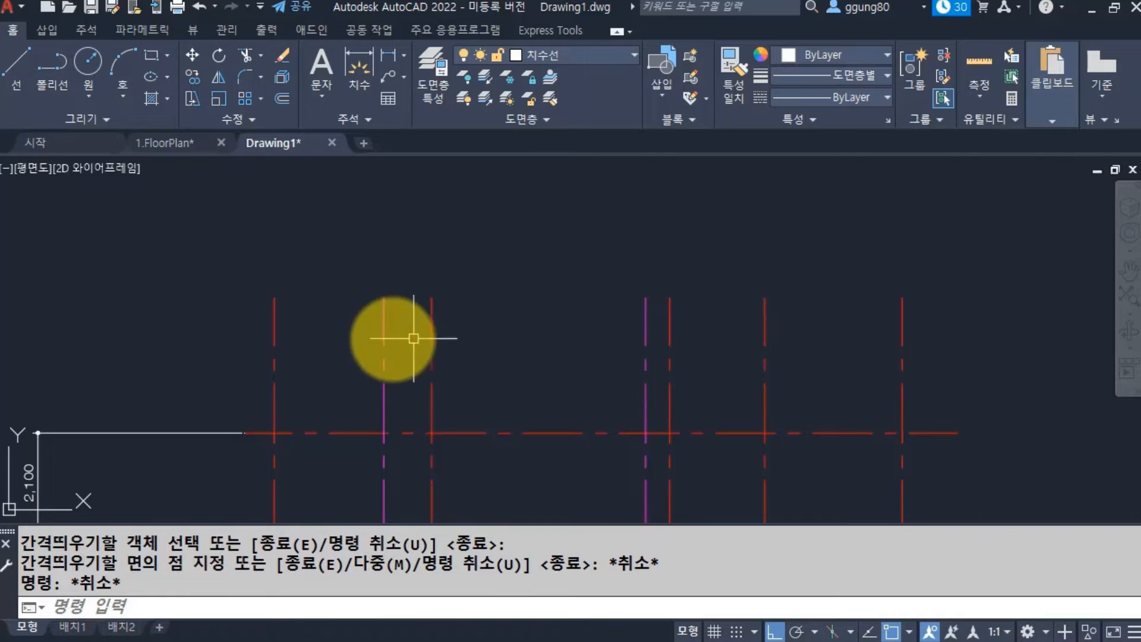
pyautogui.click(384, 328)
pyautogui.click(645, 321)
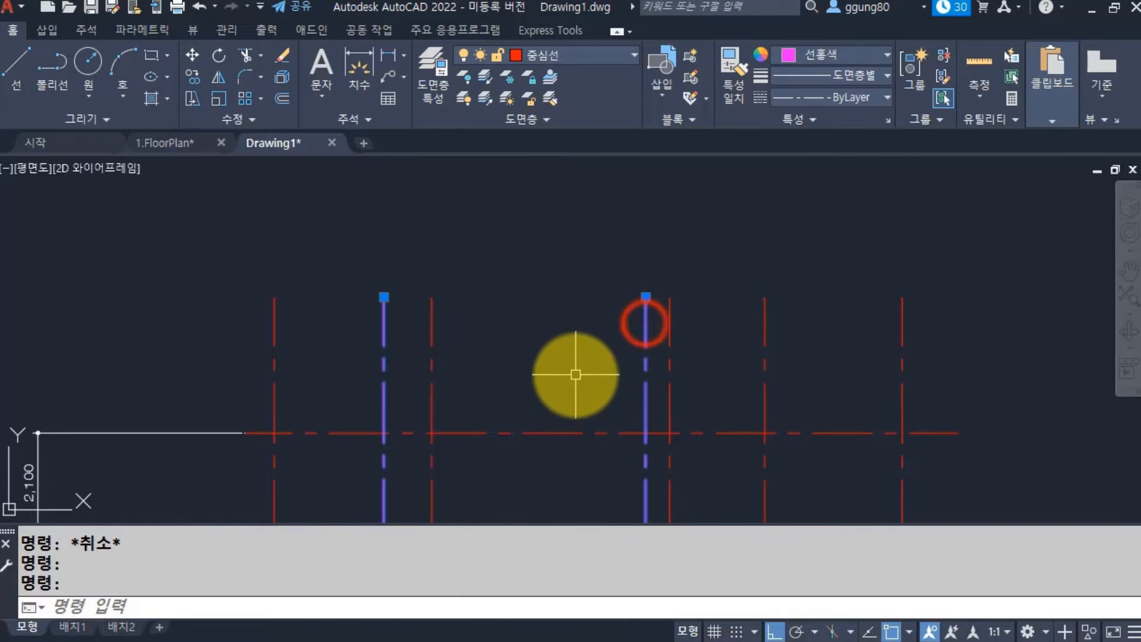
pyautogui.press('Escape')
# Add a linear dimension above the grid between the upper ends of the leftmost centre line and the first magenta line.
pyautogui.moveTo(390, 348); pyautogui.dragTo(387, 371, button='middle')
pyautogui.write('dli')
pyautogui.press('Return')
pyautogui.click(271, 322)
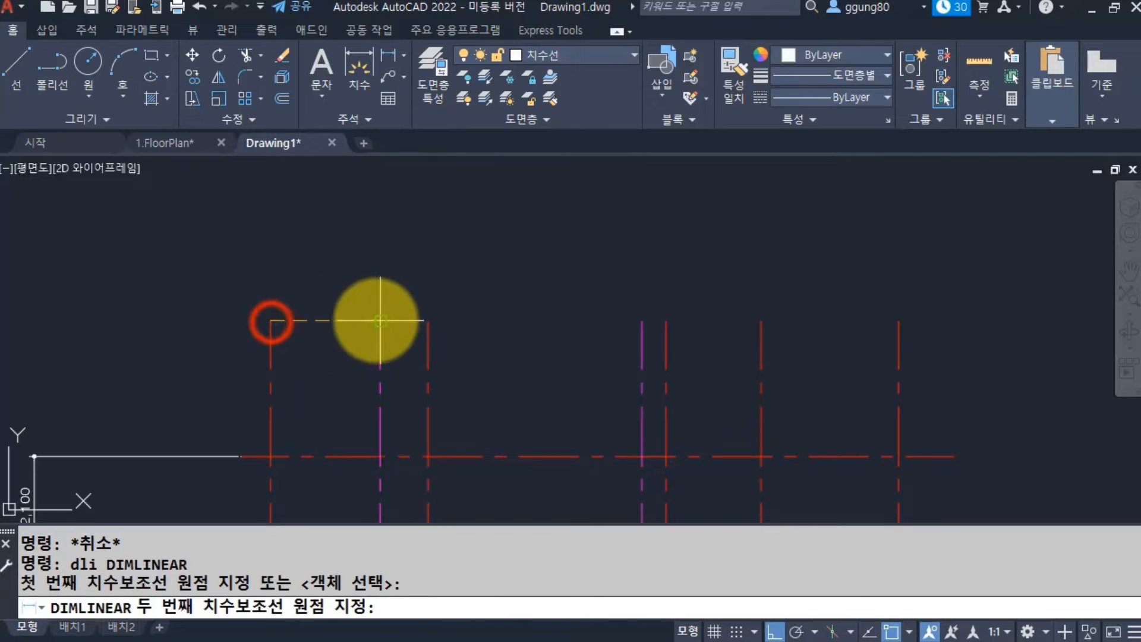
pyautogui.click(381, 321)
pyautogui.moveTo(331, 178); pyautogui.dragTo(331, 247, button='middle')
pyautogui.click(328, 223)
# Continue the upper dimension to the second magenta line and the two rightmost red vertical centre lines.
pyautogui.write('dco')
pyautogui.press('Return')
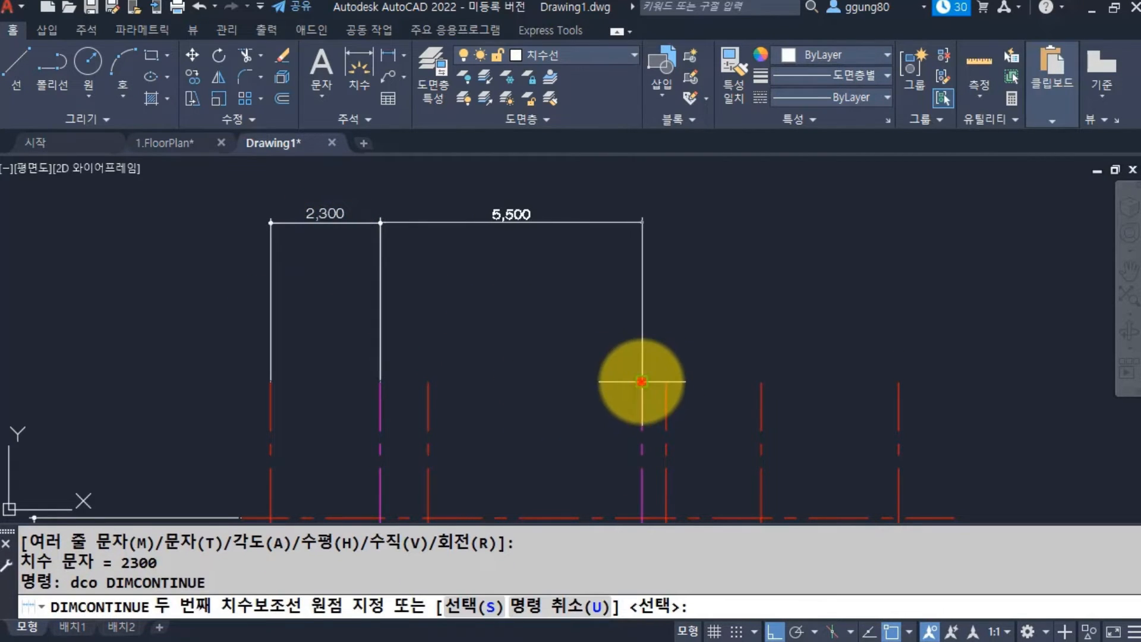
pyautogui.click(642, 381)
pyautogui.click(761, 382)
pyautogui.click(899, 381)
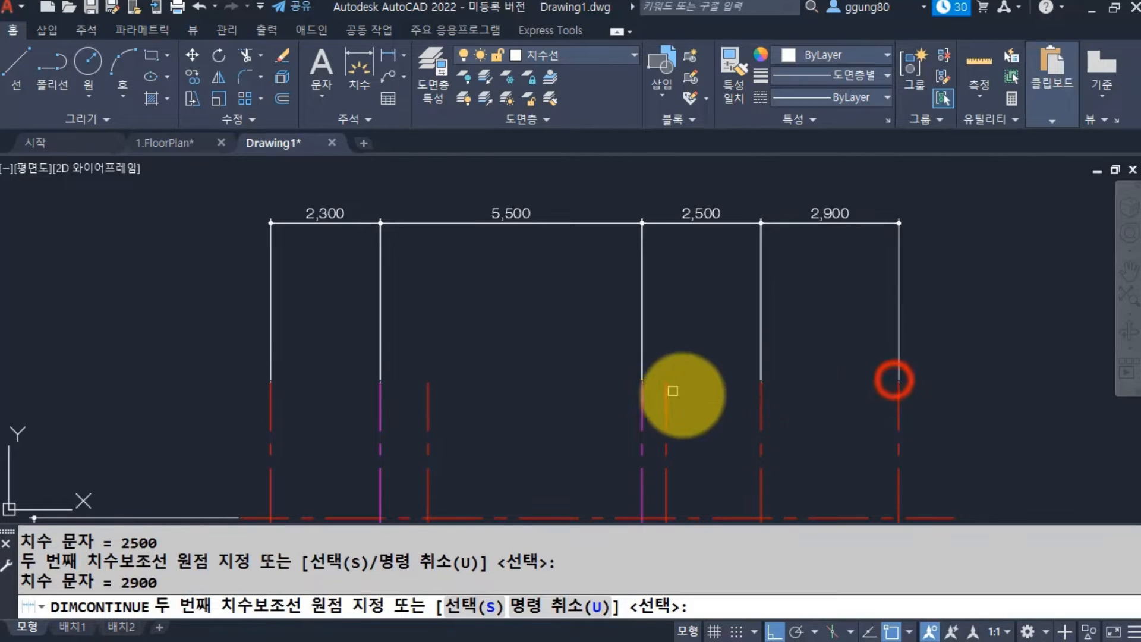
pyautogui.press('Return')
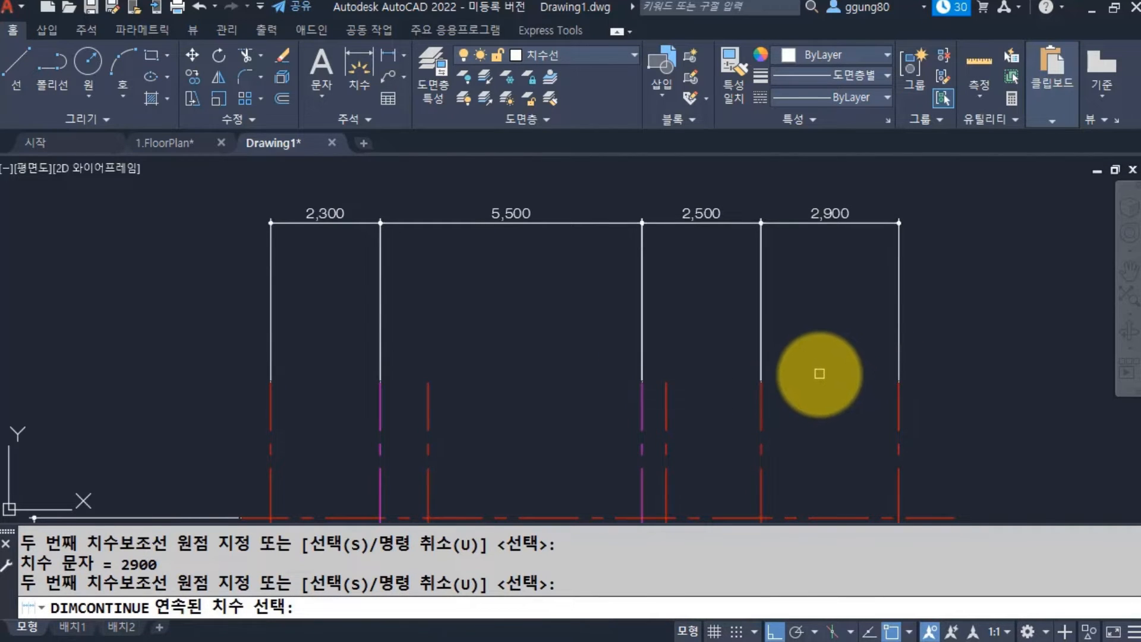
pyautogui.press('Escape')
# Offset the lowest horizontal centre line 900 upward.
pyautogui.scroll(-4, 812, 357)
pyautogui.moveTo(759, 418); pyautogui.dragTo(550, 239, button='middle')
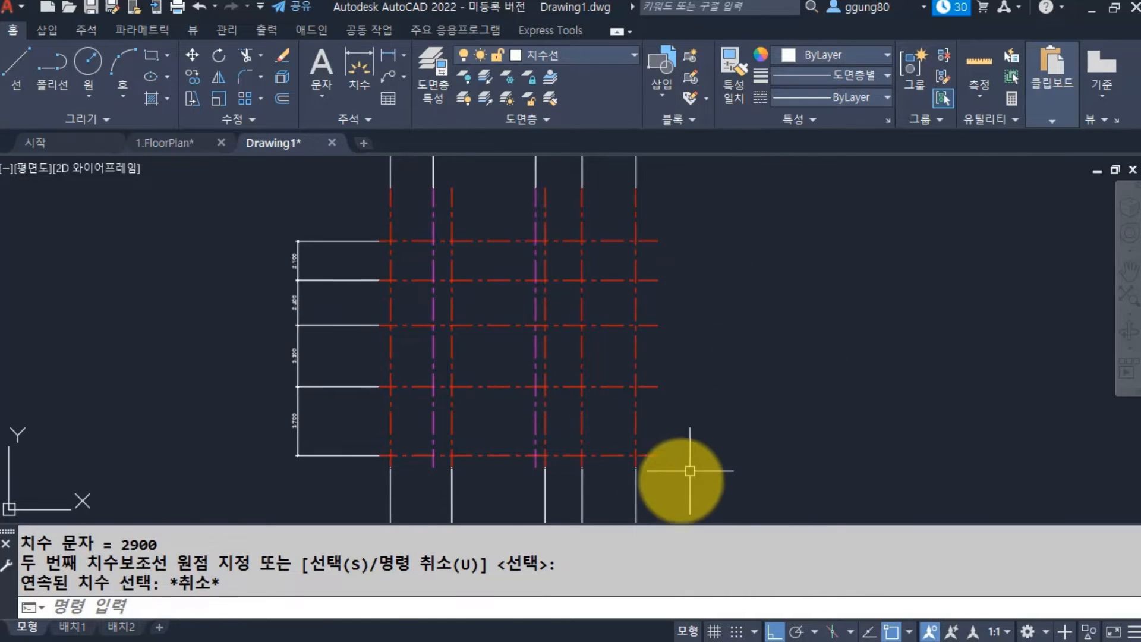
pyautogui.click(615, 455)
pyautogui.scroll(3, 690, 464)
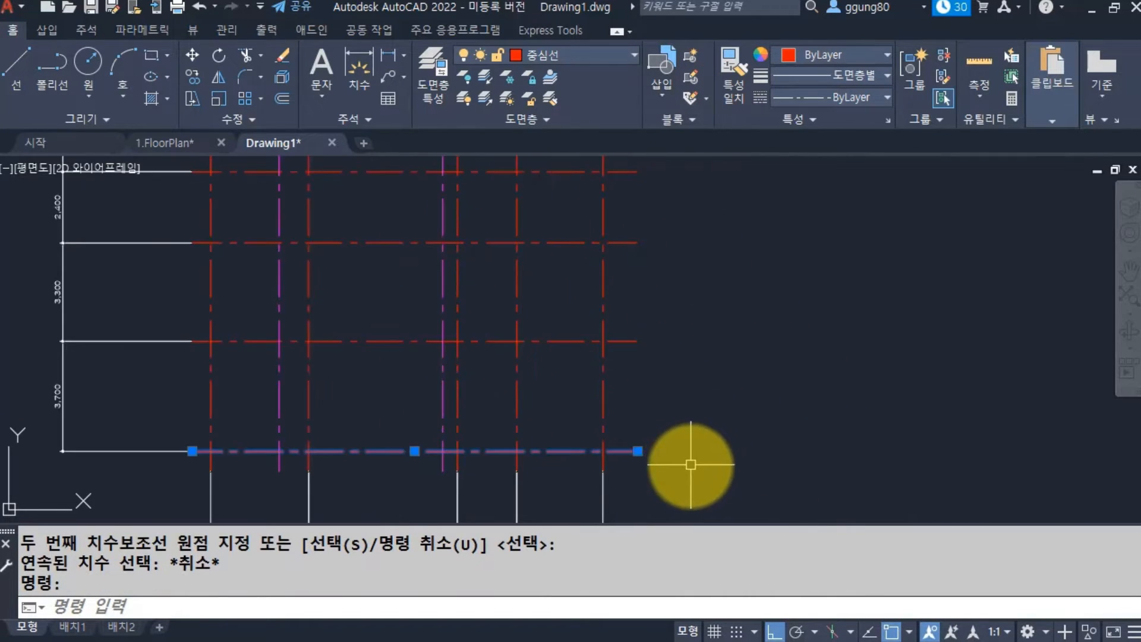
pyautogui.moveTo(691, 464); pyautogui.dragTo(584, 450, button='middle')
pyautogui.press('Escape')
pyautogui.press('Escape')
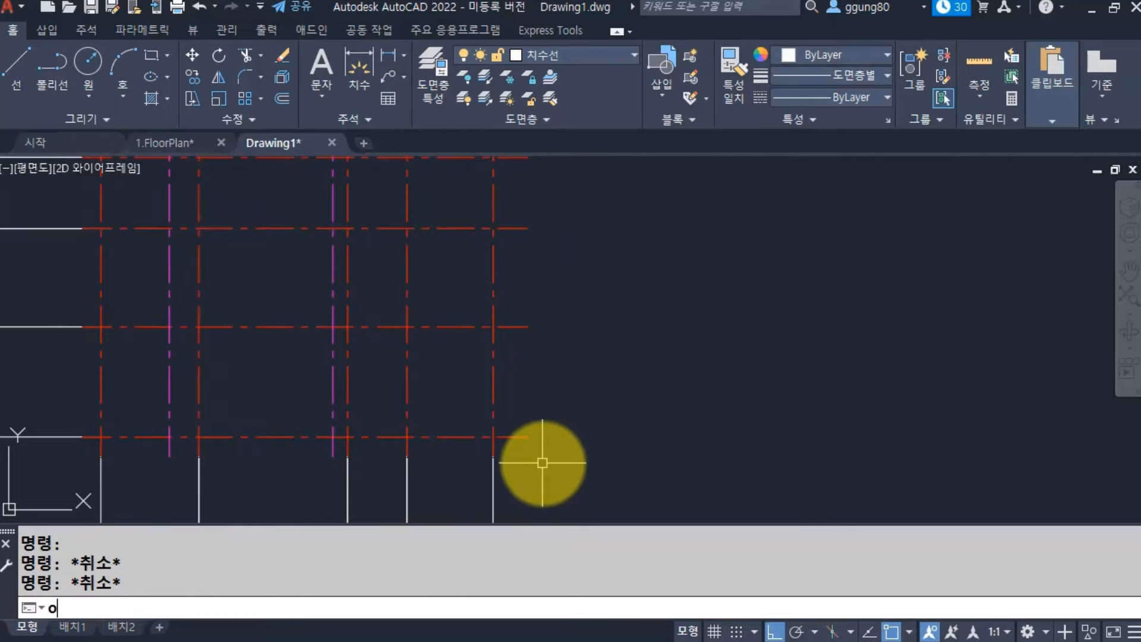
pyautogui.press('Return')
pyautogui.write('900')
pyautogui.press('Return')
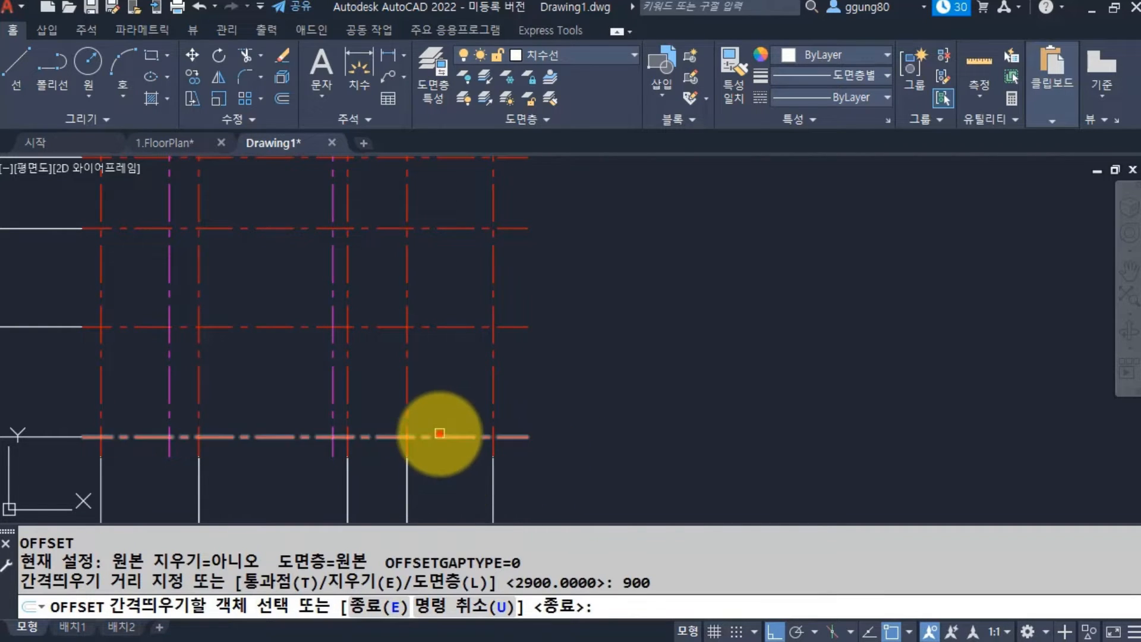
pyautogui.click(440, 434)
pyautogui.click(437, 371)
pyautogui.press('Return')
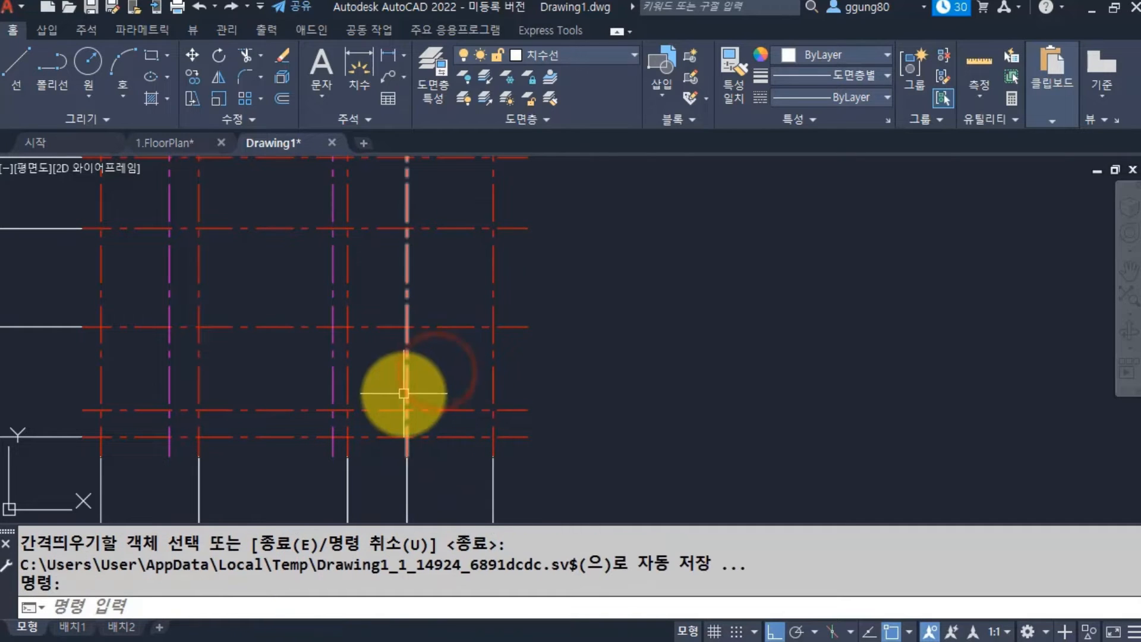
# Match the properties of a magenta vertical centre line onto the new horizontal line above the lowest one.
pyautogui.write('ma')
pyautogui.press('Return')
pyautogui.click(328, 372)
pyautogui.click(330, 375)
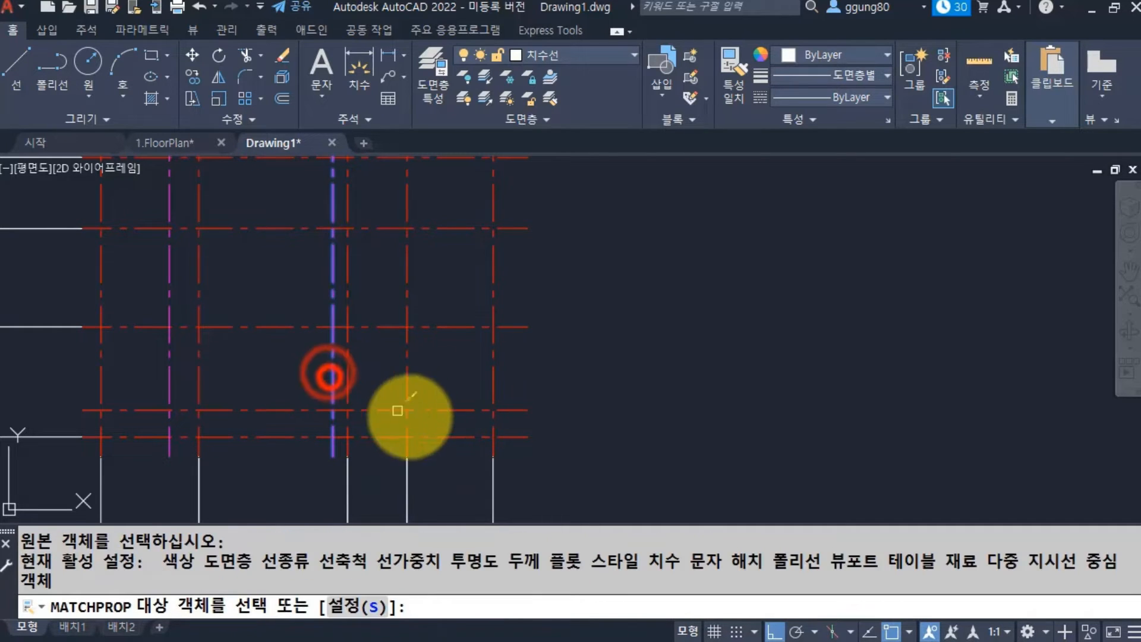
pyautogui.click(425, 411)
pyautogui.press('Escape')
pyautogui.write('o')
pyautogui.press('Return')
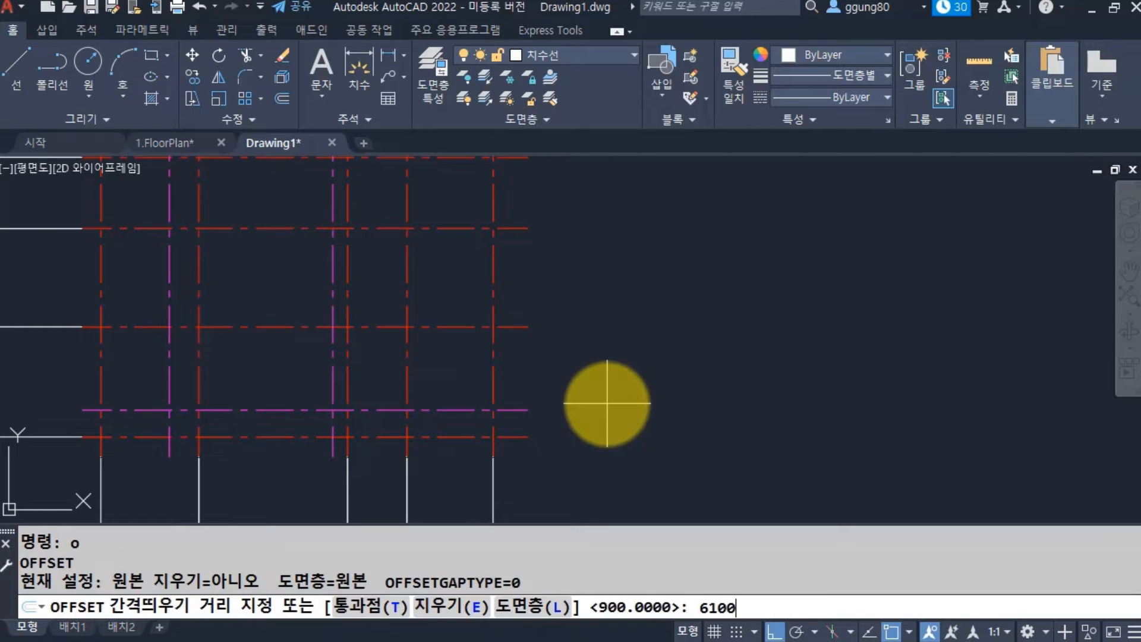
pyautogui.press('Return')
pyautogui.click(509, 411)
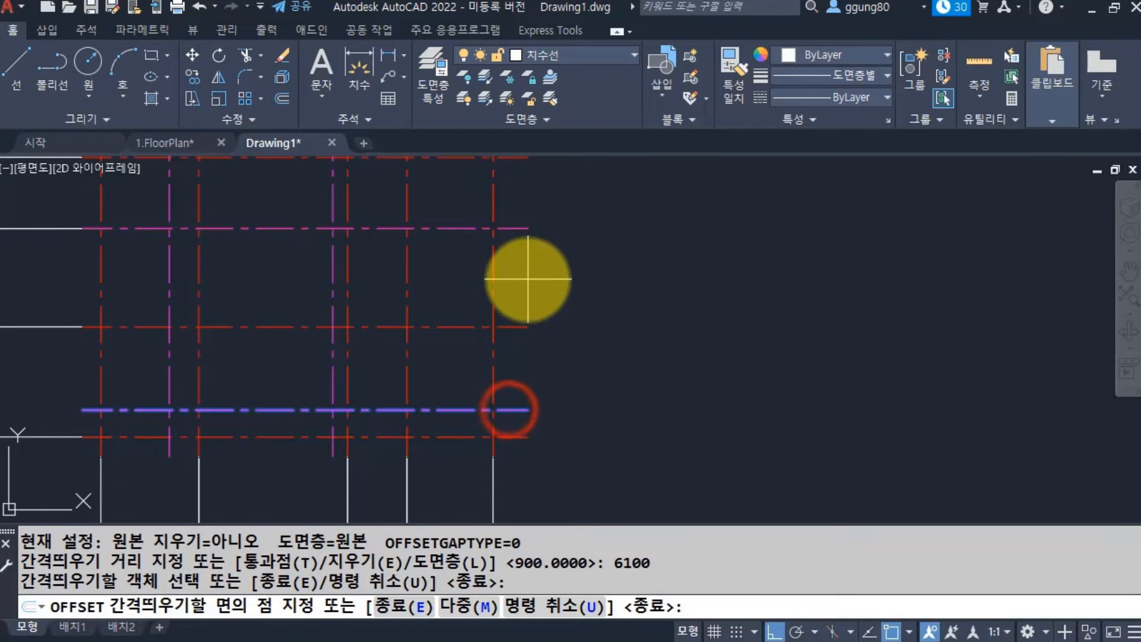
pyautogui.press('Escape')
pyautogui.click(509, 228)
pyautogui.moveTo(541, 300); pyautogui.dragTo(533, 420, button='middle')
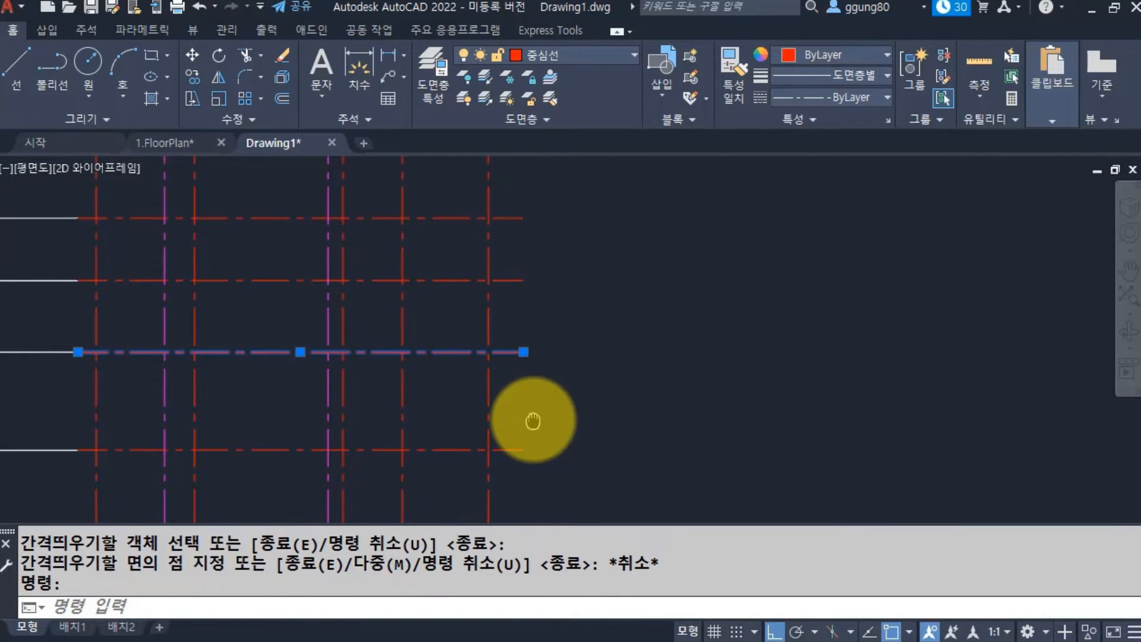
pyautogui.press('Escape')
# Offset the third red horizontal centre line from the bottom 1300 upward.
pyautogui.write('o')
pyautogui.press('Return')
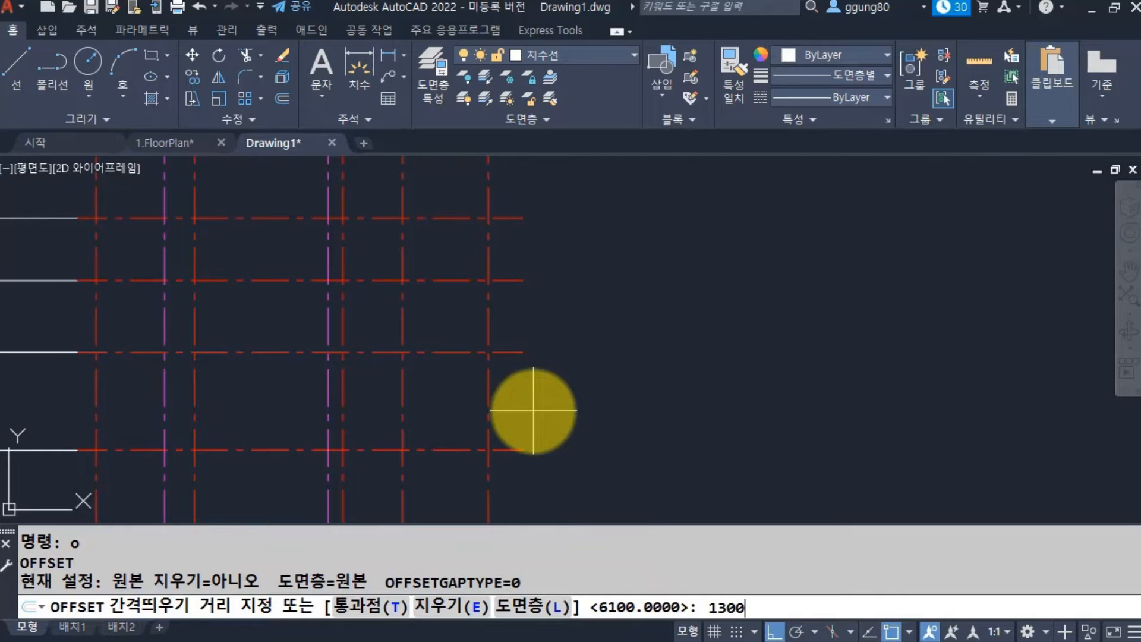
pyautogui.write('1300')
pyautogui.press('Return')
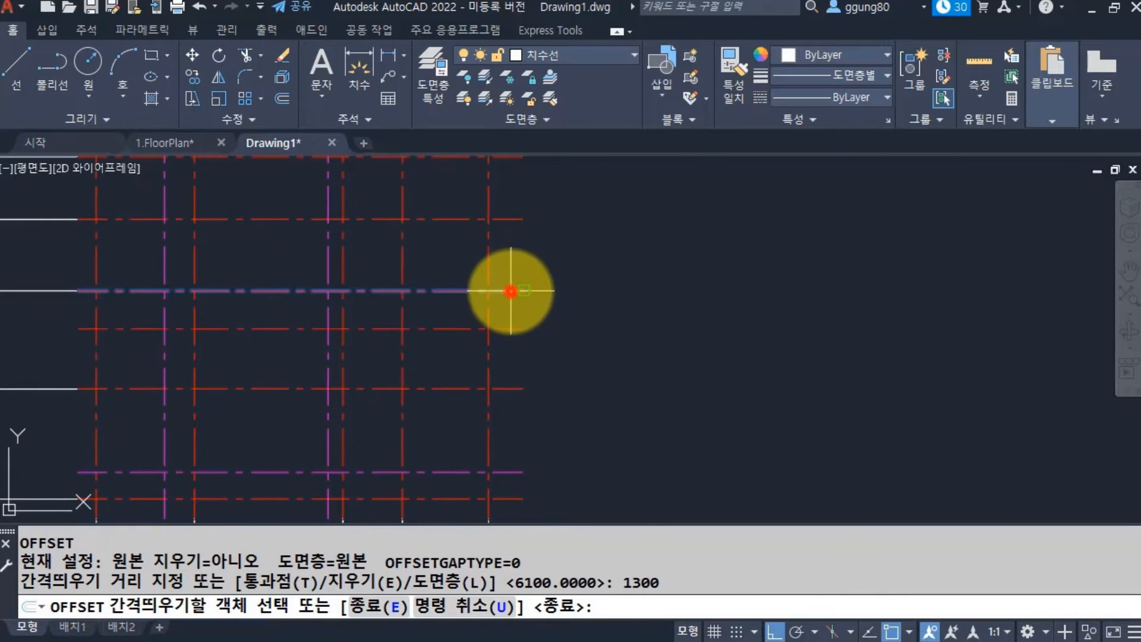
pyautogui.click(511, 291)
pyautogui.click(510, 255)
pyautogui.press('Escape')
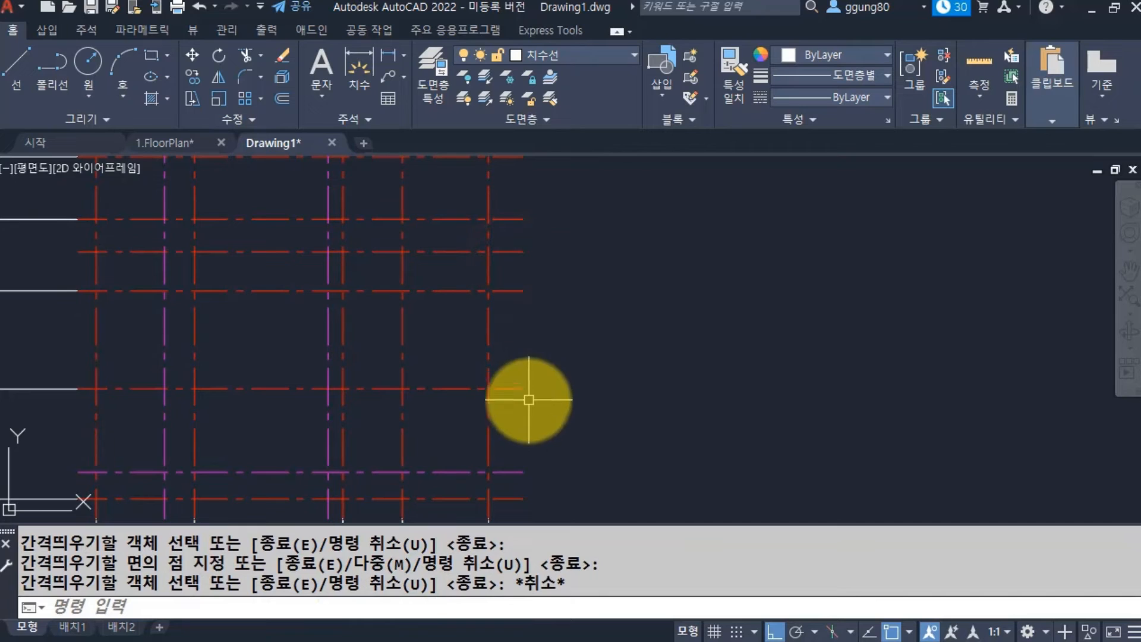
# Match the properties of the lower magenta horizontal line onto the new horizontal offset line.
pyautogui.write('ma')
pyautogui.press('Return')
pyautogui.click(516, 472)
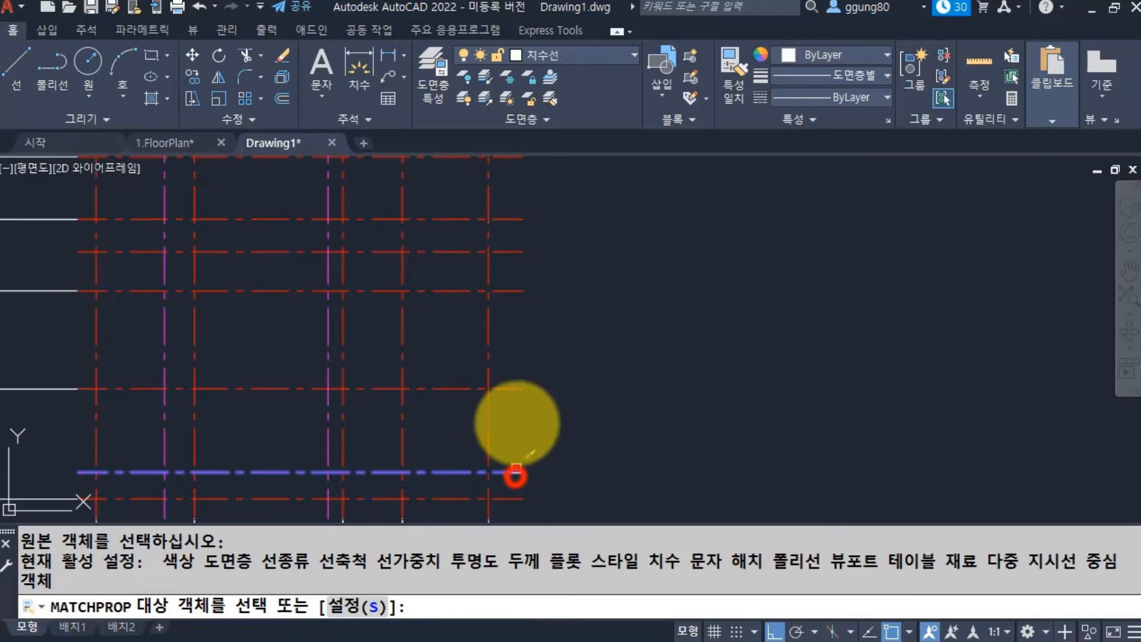
pyautogui.click(509, 252)
pyautogui.press('Return')
pyautogui.click(521, 252)
pyautogui.press('Escape')
pyautogui.press('Escape')
# Add a linear dimension to the right of the grid between the lowest horizontal centre line and the lower magenta line.
pyautogui.write('dli')
pyautogui.press('Return')
pyautogui.moveTo(538, 443)
pyautogui.mouseDown(button='middle')
pyautogui.moveTo(537, 398)
pyautogui.moveTo(638, 347)
pyautogui.moveTo(679, 356)
pyautogui.mouseUp(button='middle')
pyautogui.click(669, 412)
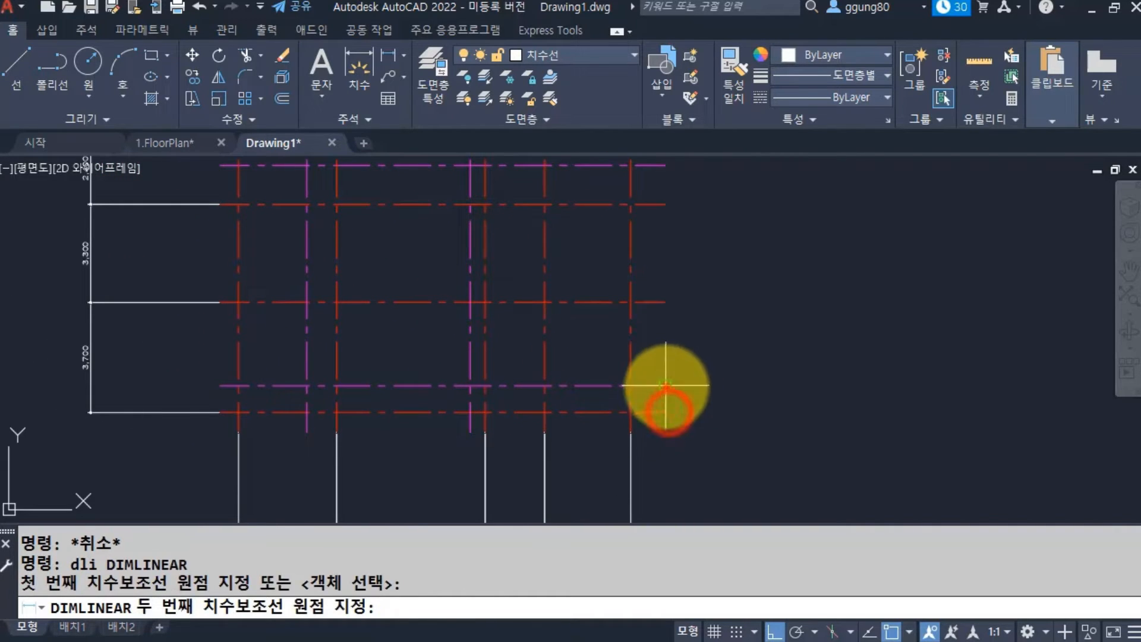
pyautogui.click(667, 387)
pyautogui.click(822, 394)
pyautogui.moveTo(733, 423); pyautogui.dragTo(726, 424, button='middle')
# Continue the right-side dimension from the lower magenta line up to the upper magenta horizontal line.
pyautogui.write('dco')
pyautogui.press('Return')
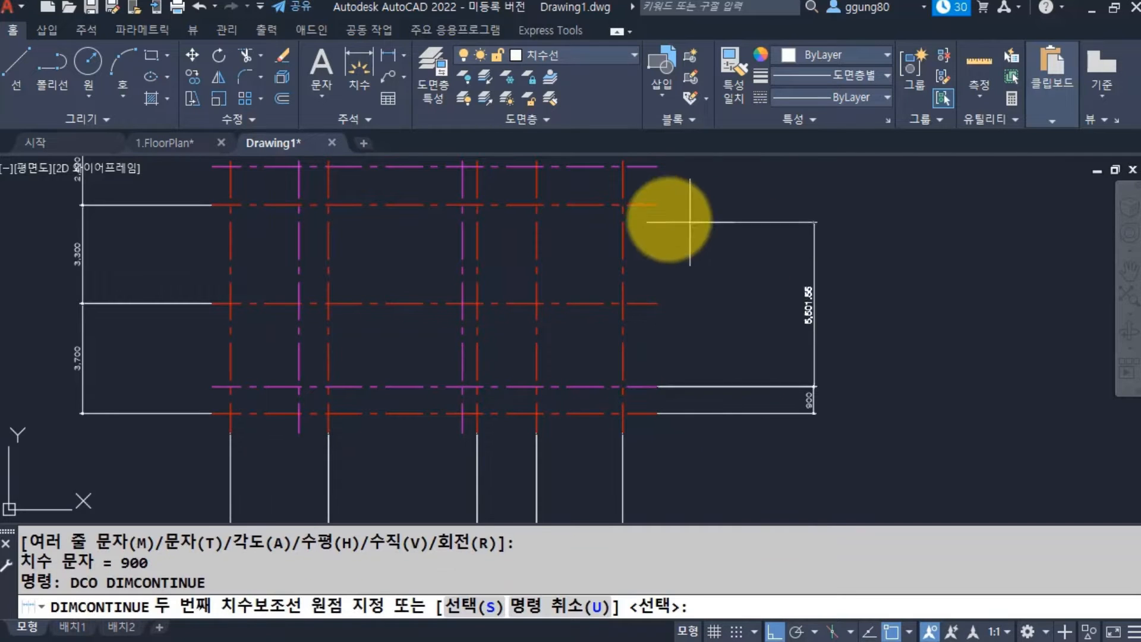
pyautogui.click(660, 164)
pyautogui.press('Return')
pyautogui.scroll(3, 772, 369)
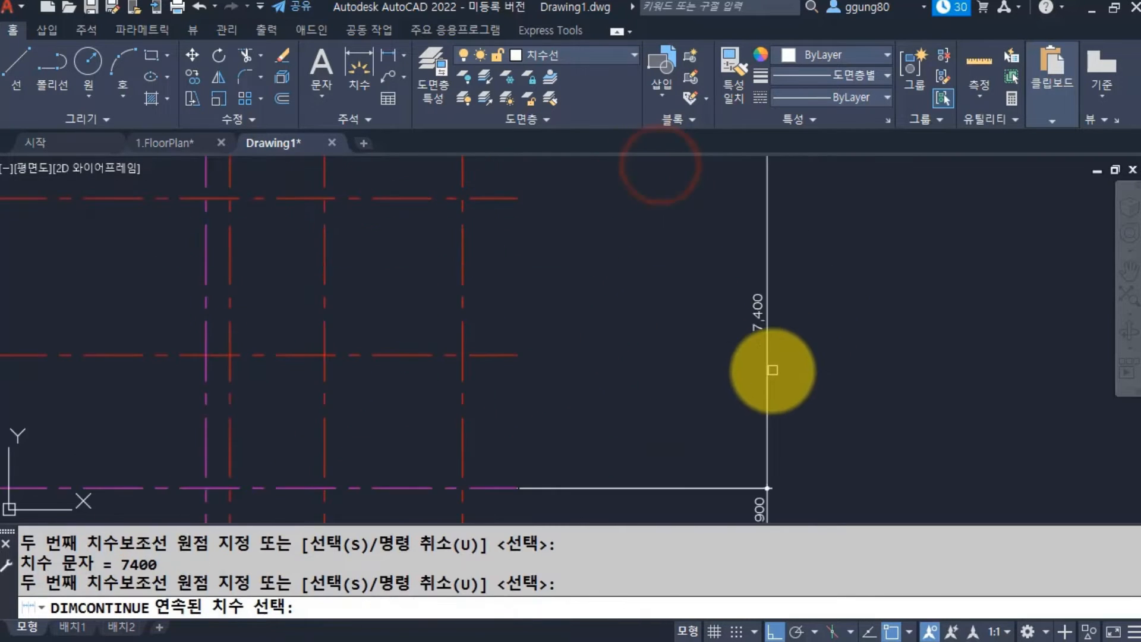
pyautogui.press('Escape')
# Stretch the continued dimension's upper extension origin down to the third red horizontal centre line from the bottom.
pyautogui.click(754, 345)
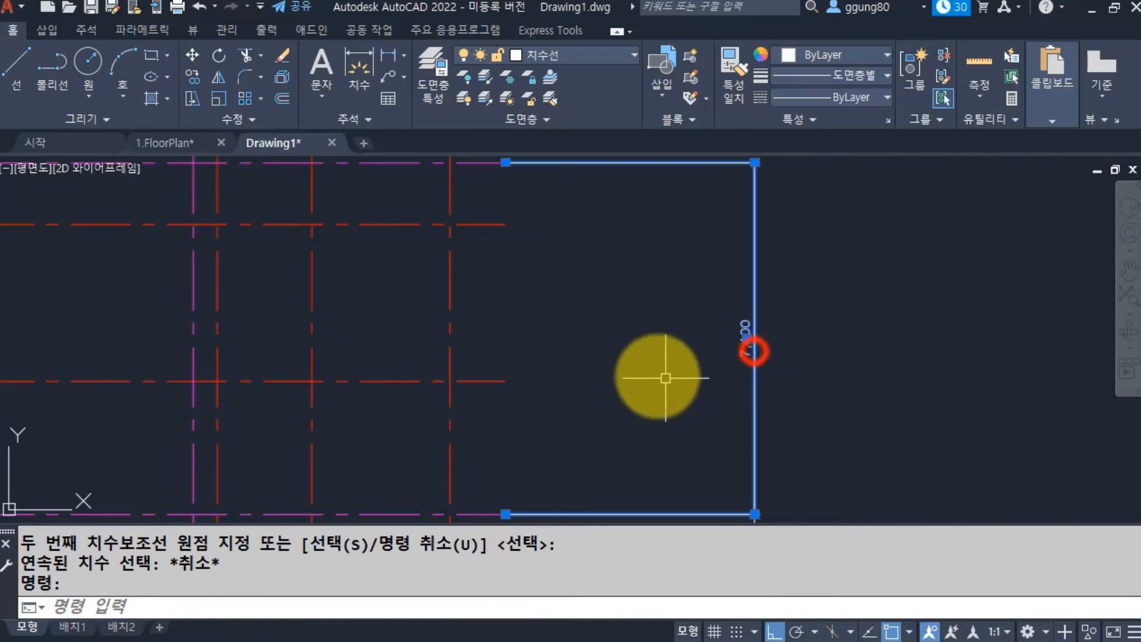
pyautogui.scroll(-2, 601, 309)
pyautogui.click(542, 220)
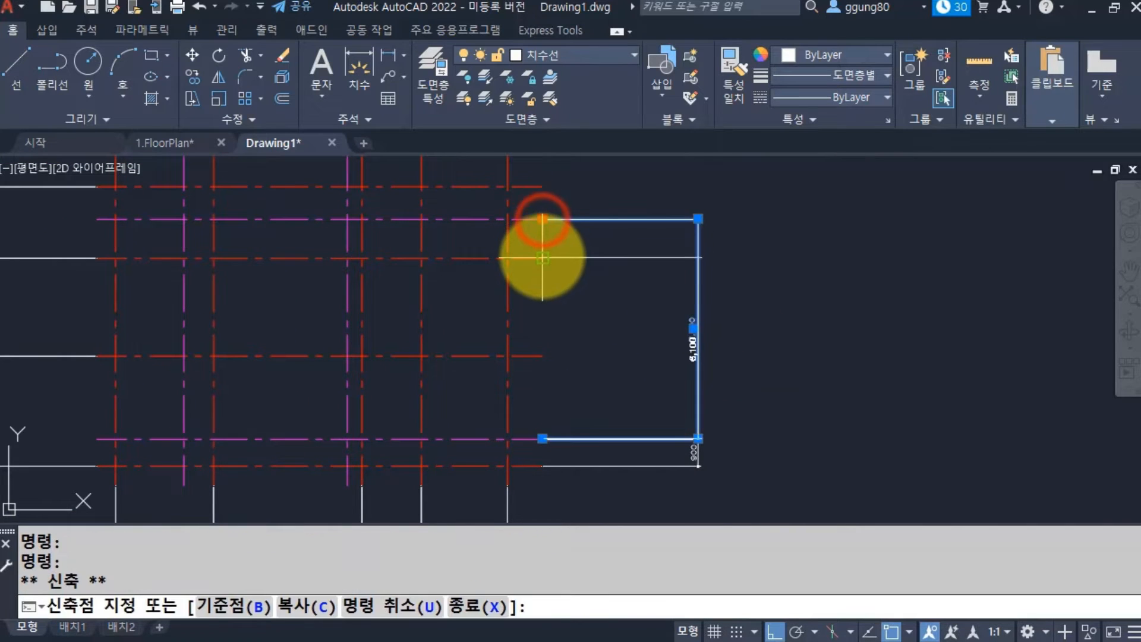
pyautogui.click(542, 258)
pyautogui.press('Escape')
# Continue the right-side dimension from the third red horizontal centre line to the upper magenta line.
pyautogui.moveTo(634, 385); pyautogui.dragTo(627, 389, button='middle')
pyautogui.write('dc')
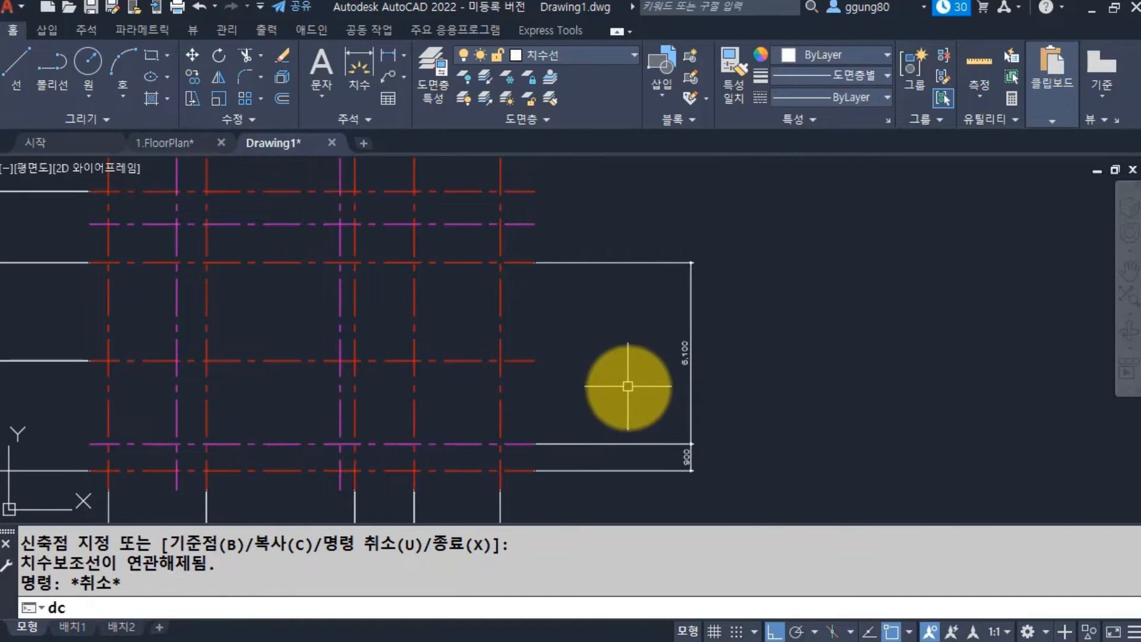
pyautogui.write('o')
pyautogui.press('Return')
pyautogui.click(536, 225)
pyautogui.press('Return')
pyautogui.press('Escape')
# Continue the right-side dimension from the upper magenta line up to the topmost red horizontal centre line.
pyautogui.moveTo(629, 387); pyautogui.dragTo(609, 457, button='middle')
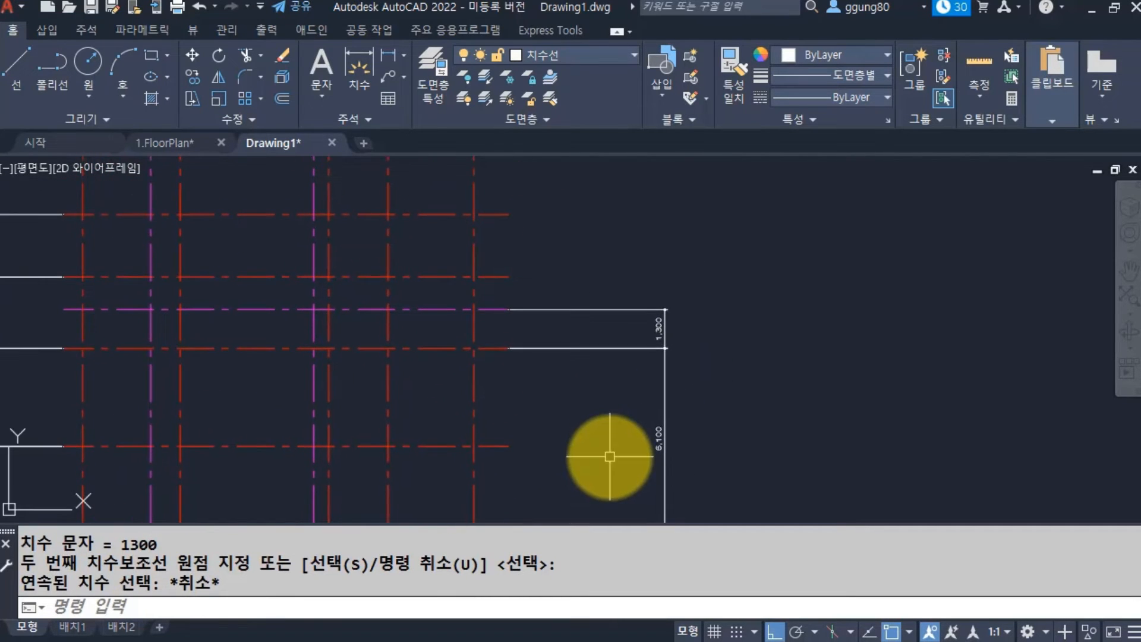
pyautogui.moveTo(508, 326); pyautogui.dragTo(503, 366, button='middle')
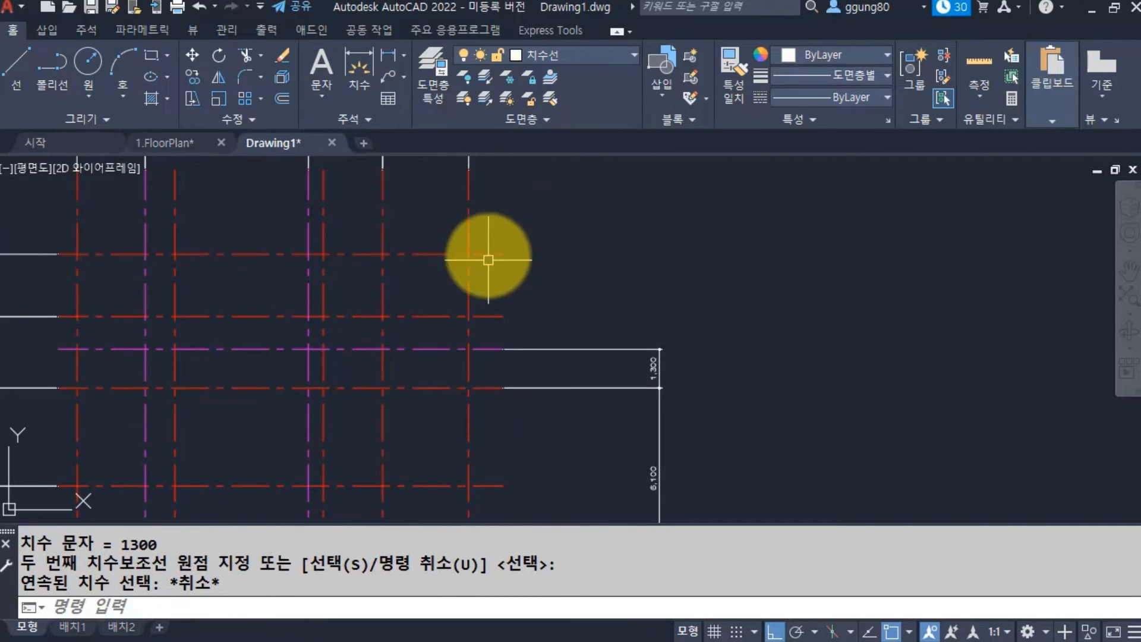
pyautogui.click(490, 253)
pyautogui.press('Escape')
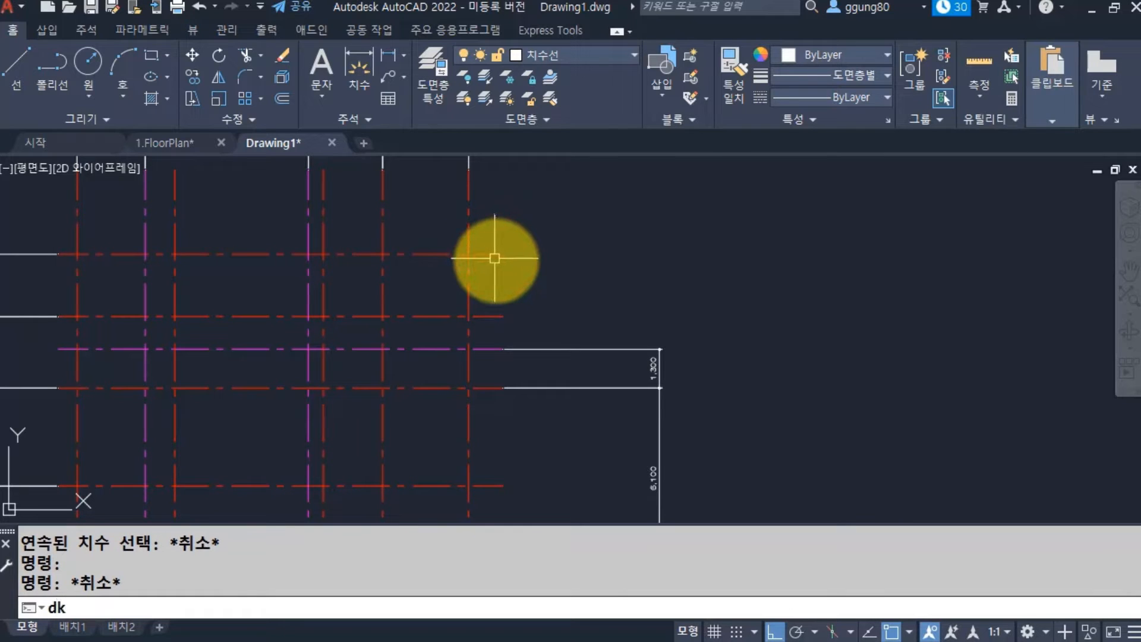
pyautogui.press('Escape')
pyautogui.press('Escape')
pyautogui.write('dc')
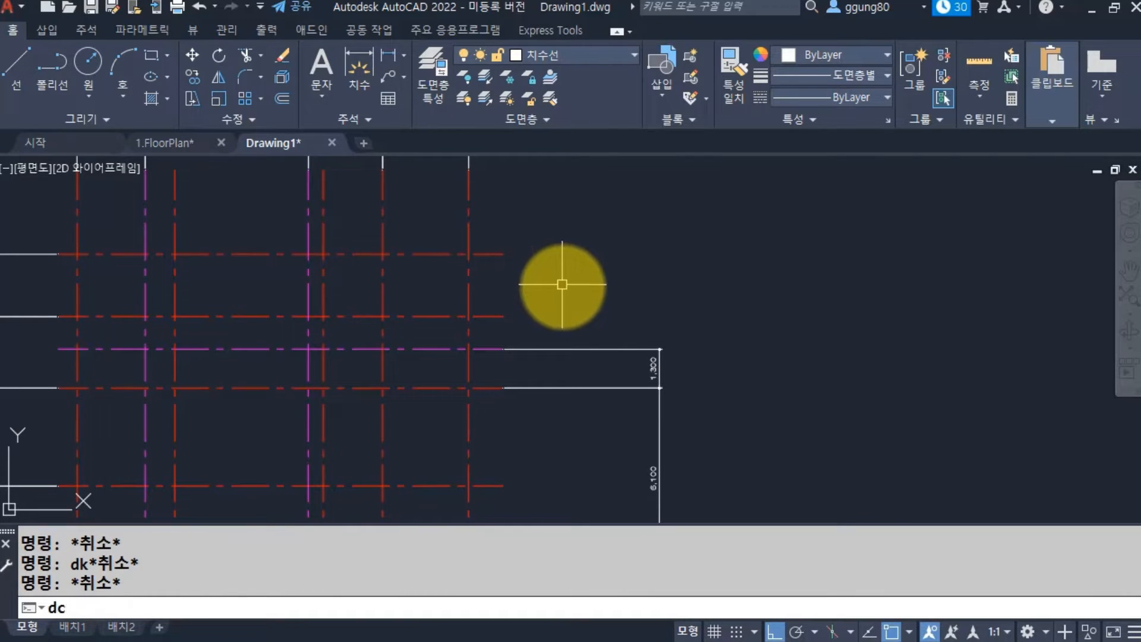
pyautogui.write('o')
pyautogui.press('Return')
pyautogui.click(508, 254)
pyautogui.press('Return')
pyautogui.press('Escape')
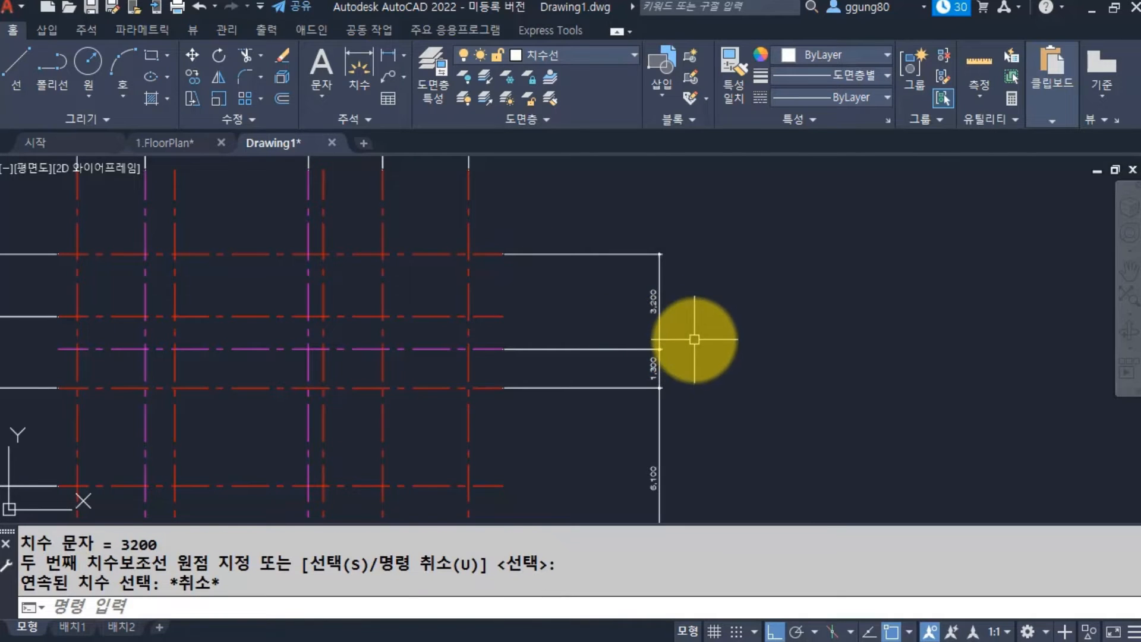
pyautogui.scroll(-3, 694, 339)
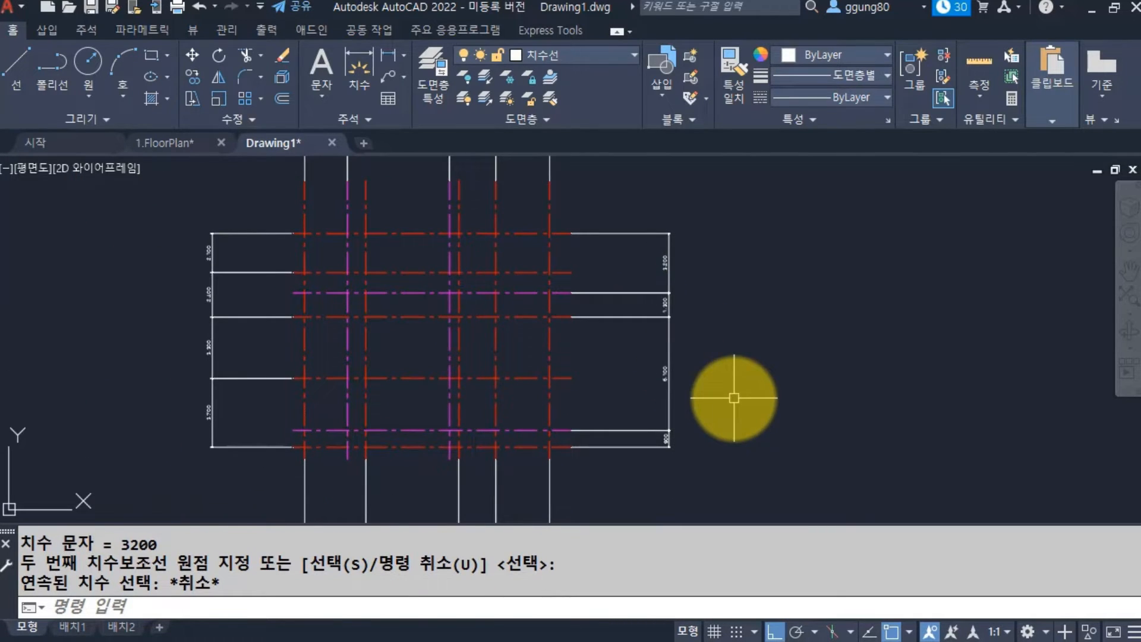
pyautogui.moveTo(563, 358); pyautogui.dragTo(583, 376, button='middle')
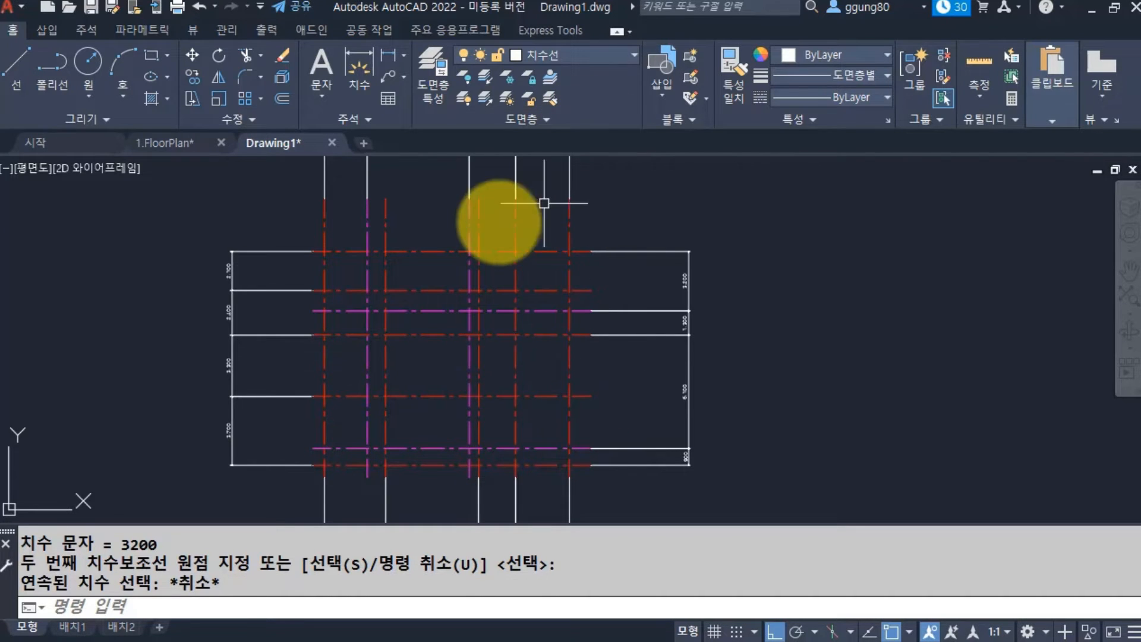
pyautogui.click(468, 221)
pyautogui.click(367, 228)
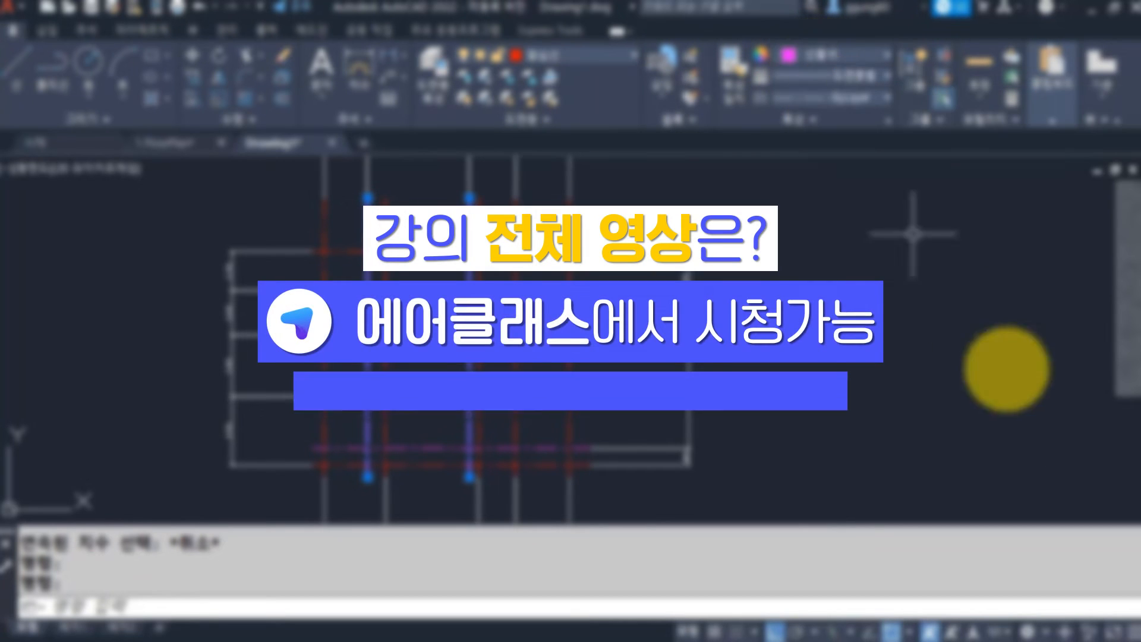
pyautogui.press('Escape')
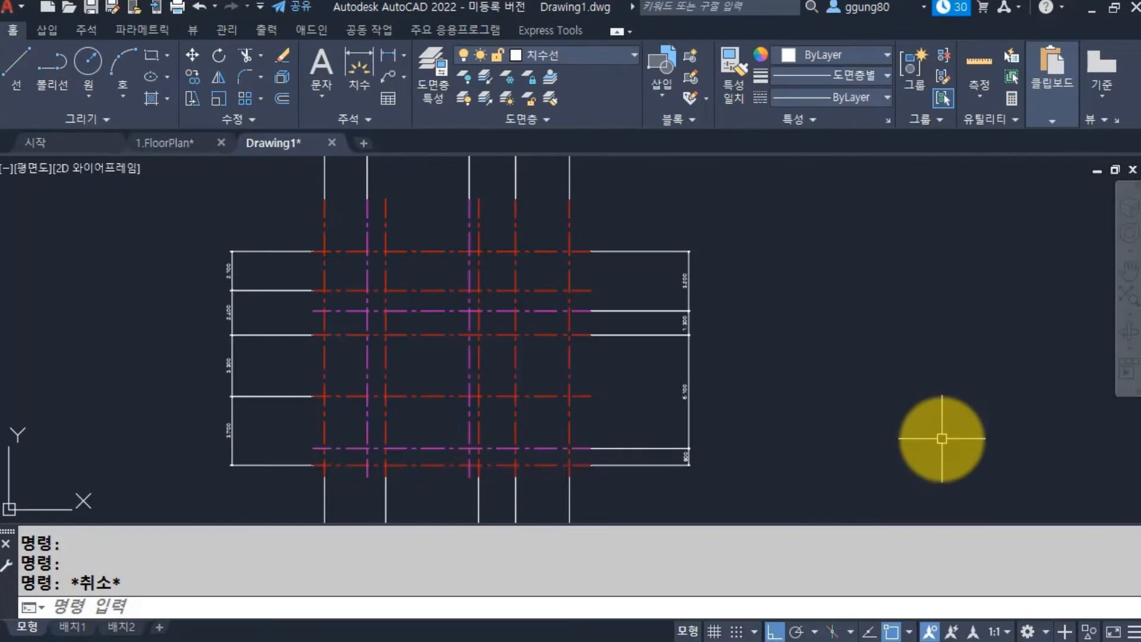
# Add an overall linear dimension above the upper dimension chain, between the leftmost and rightmost vertical centre lines.
pyautogui.moveTo(299, 172); pyautogui.dragTo(306, 260, button='middle')
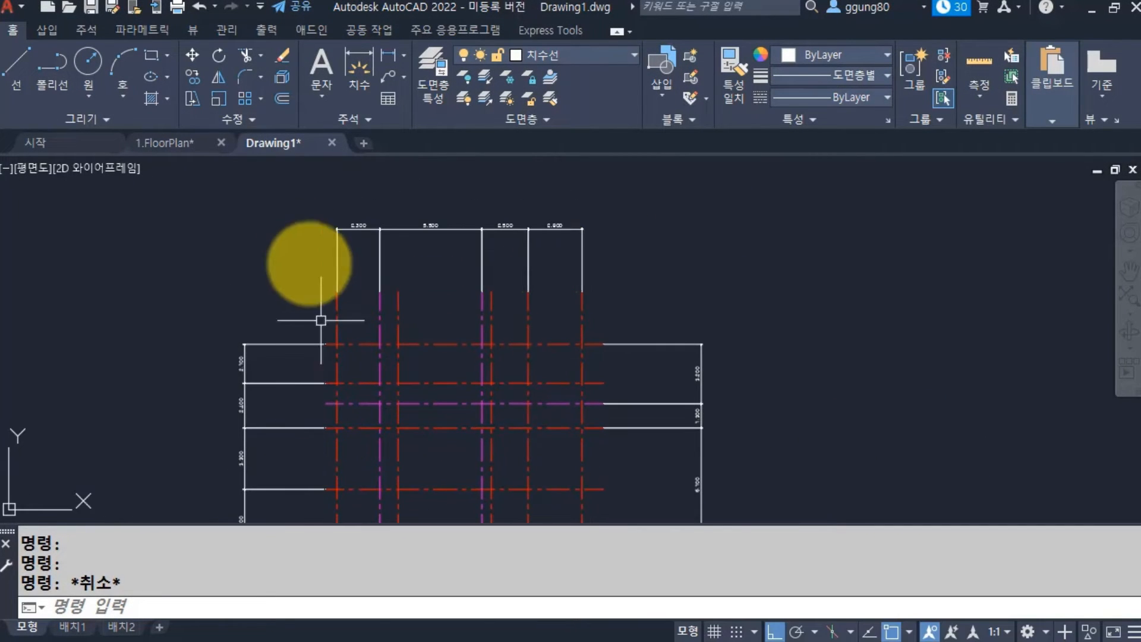
pyautogui.scroll(2, 375, 348)
pyautogui.write('dl')
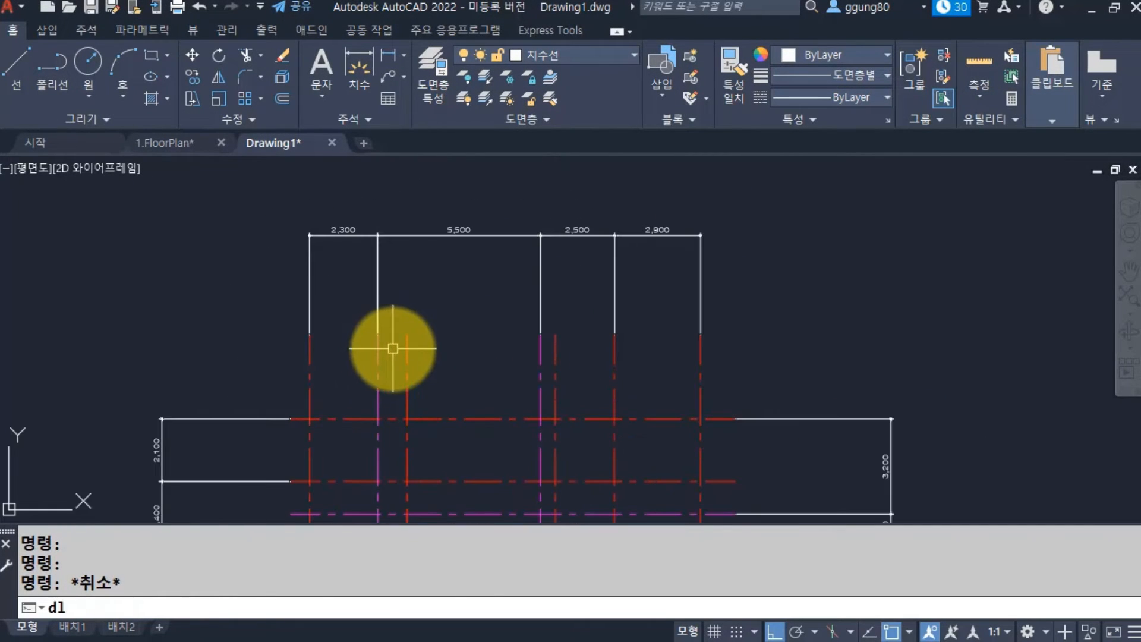
pyautogui.write('i')
pyautogui.press('Return')
pyautogui.click(310, 334)
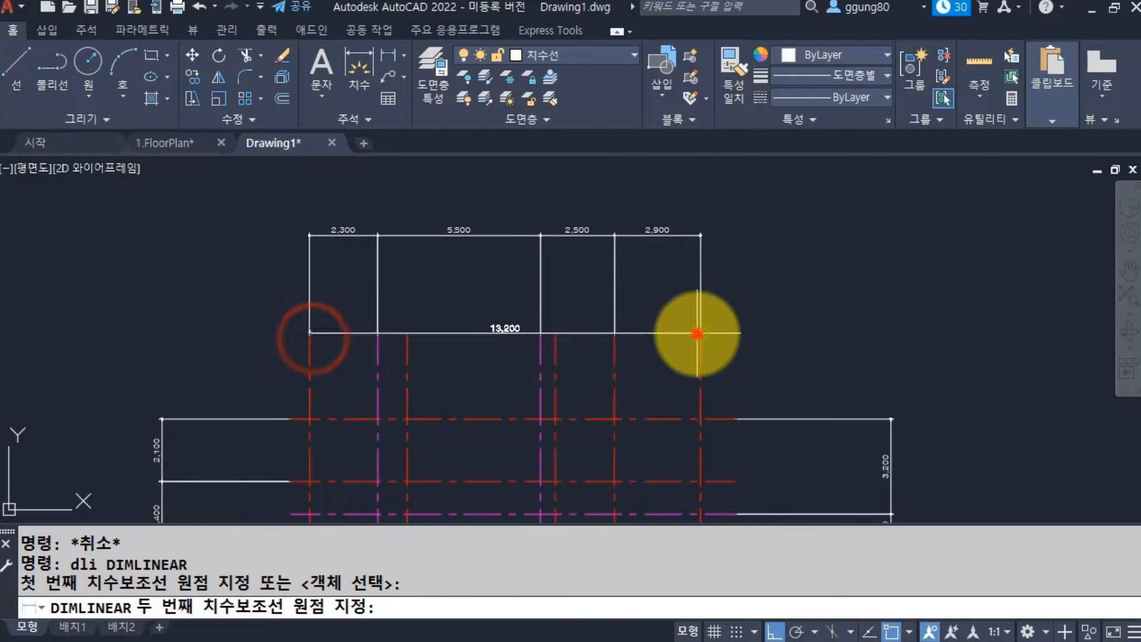
pyautogui.click(700, 335)
pyautogui.click(608, 211)
# Add an overall linear dimension outside the left dimension chain, between the topmost and lowest horizontal centre lines.
pyautogui.scroll(-3, 293, 293)
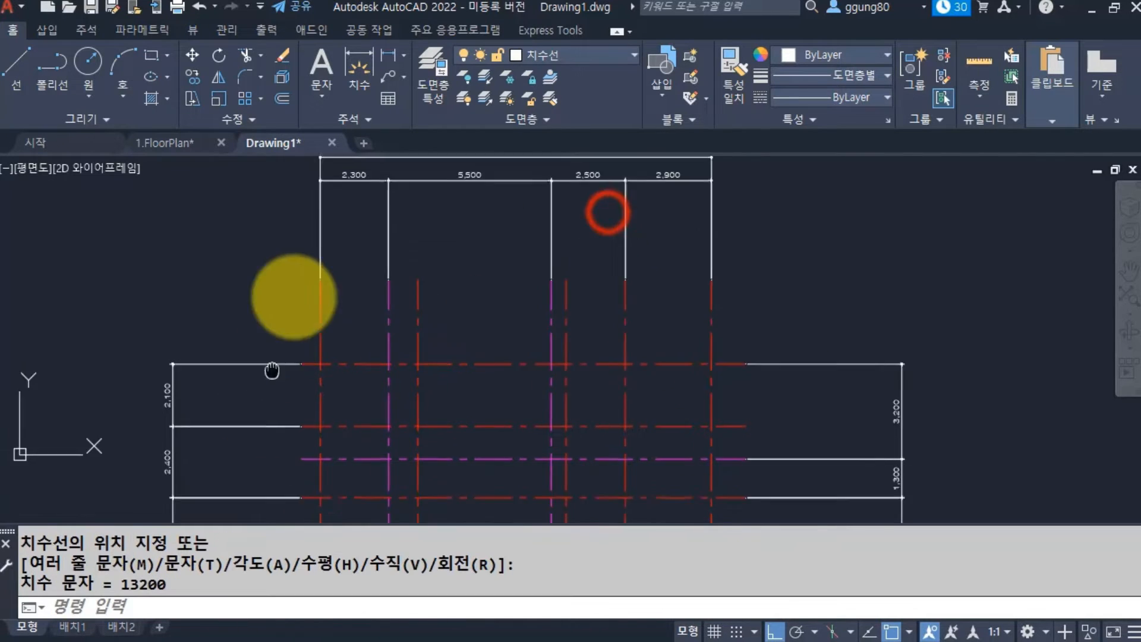
pyautogui.press('Return')
pyautogui.click(352, 222)
pyautogui.moveTo(362, 380); pyautogui.dragTo(368, 357, button='middle')
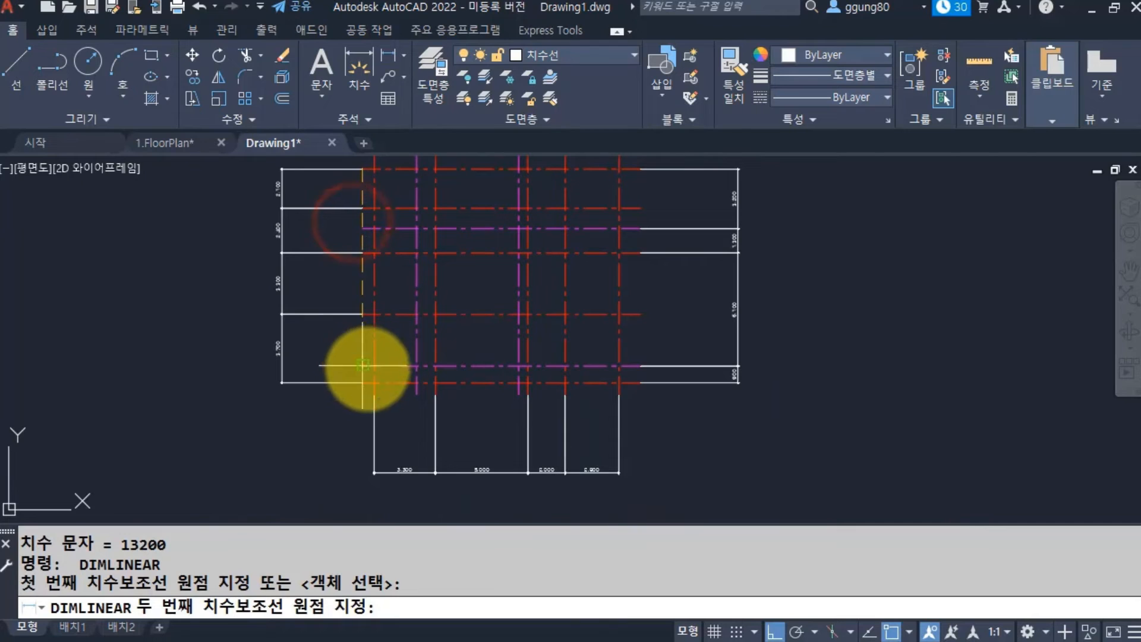
pyautogui.click(360, 384)
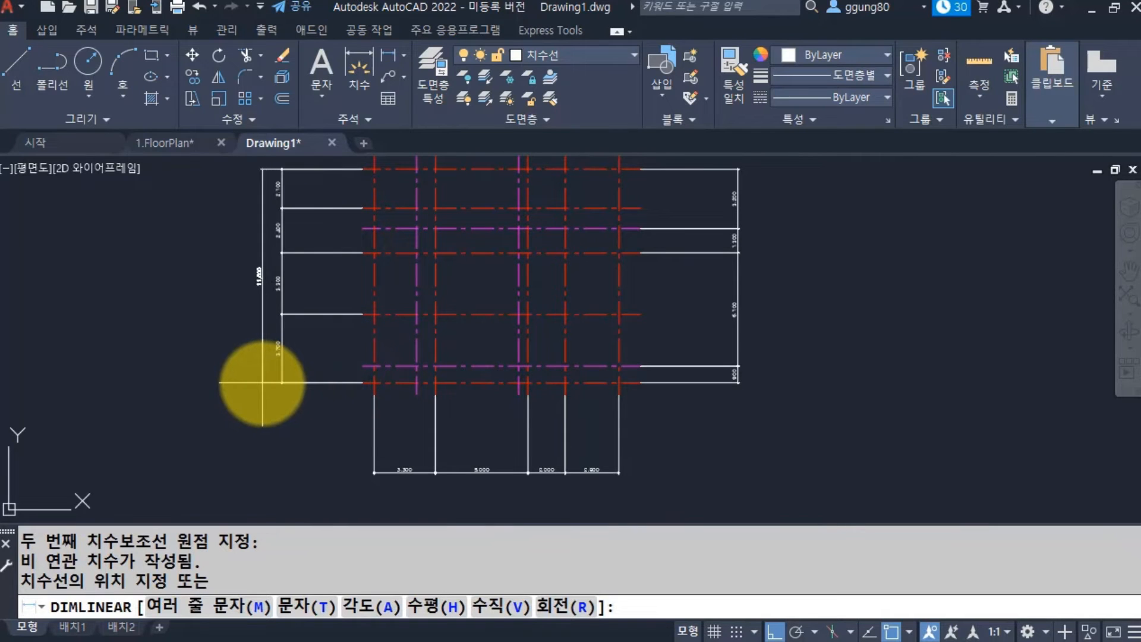
pyautogui.click(264, 385)
# Add an overall linear dimension below the lower dimension chain, spanning the outermost vertical centre lines.
pyautogui.press('Return')
pyautogui.moveTo(374, 420); pyautogui.dragTo(354, 330, button='middle')
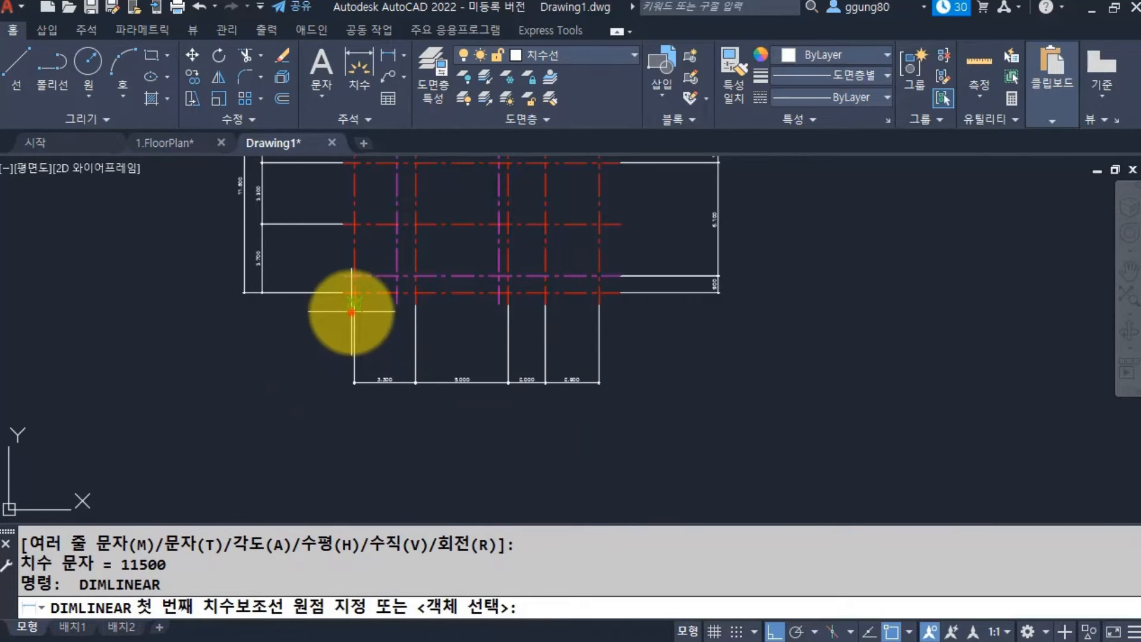
pyautogui.click(354, 305)
pyautogui.click(599, 305)
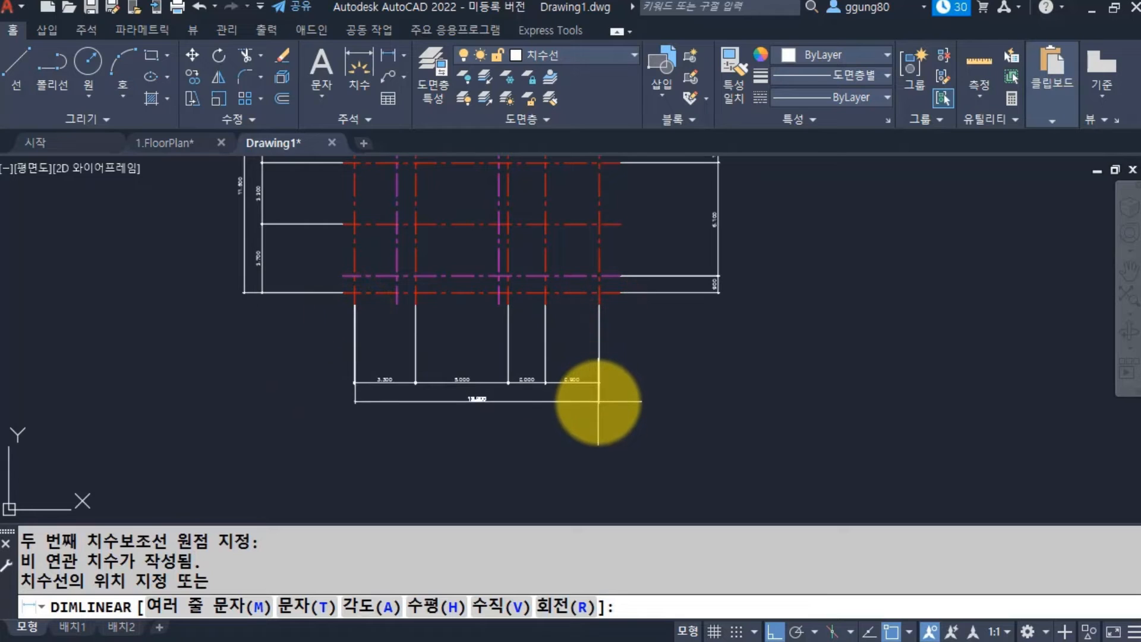
pyautogui.click(599, 401)
# Add an overall linear dimension outside the right dimension chain, from the lowest to the topmost horizontal centre line.
pyautogui.moveTo(666, 268); pyautogui.dragTo(612, 483, button='middle')
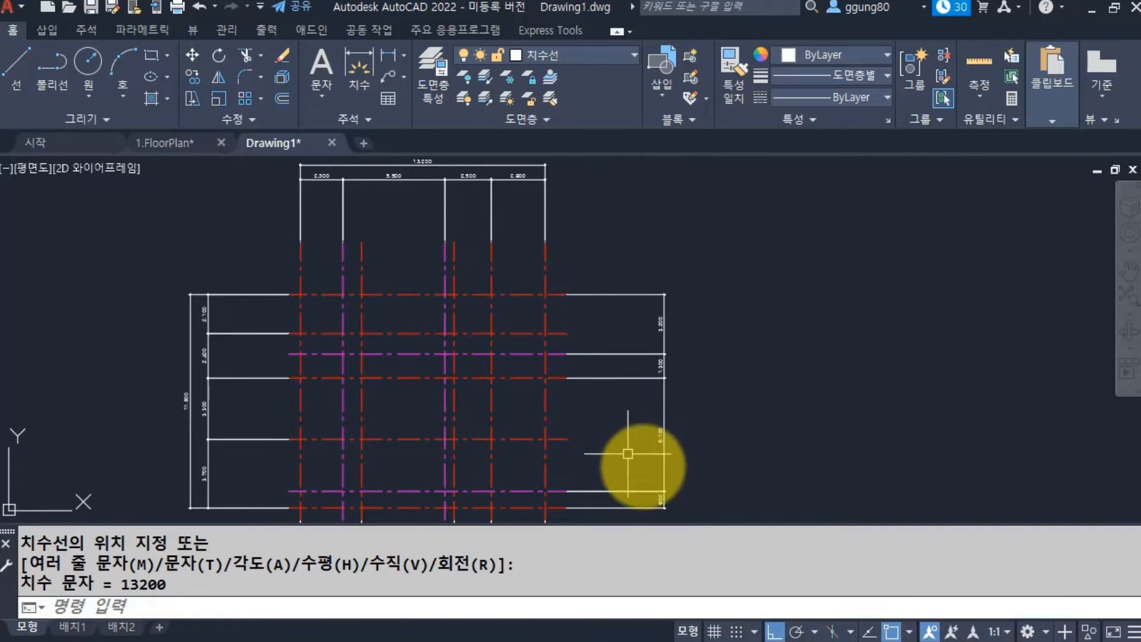
pyautogui.press('Return')
pyautogui.click(567, 507)
pyautogui.click(566, 296)
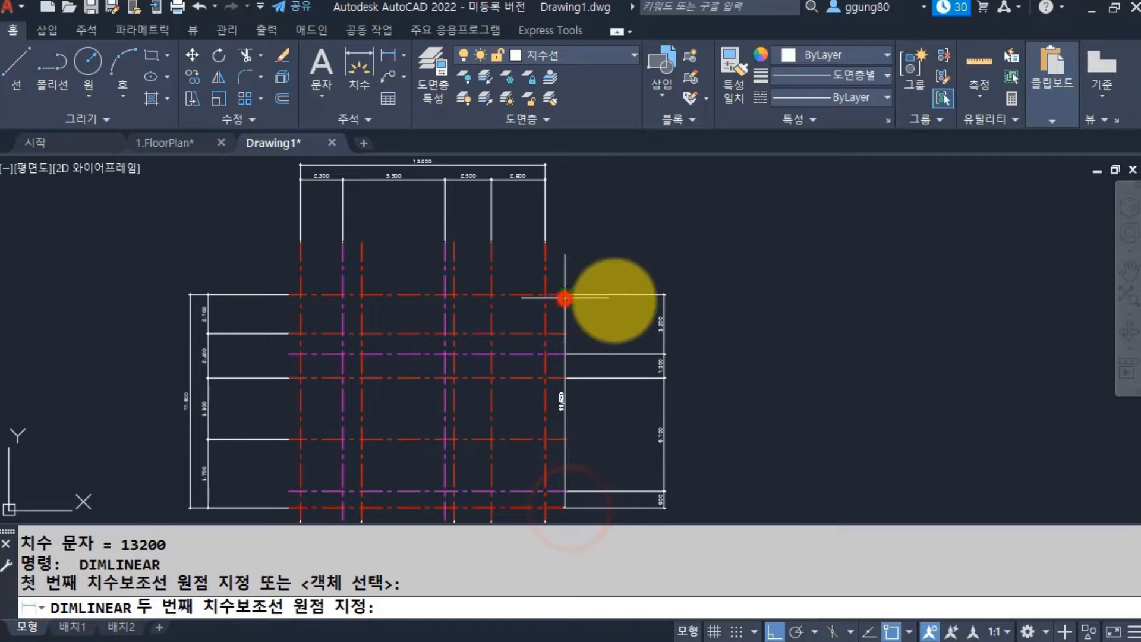
pyautogui.click(683, 298)
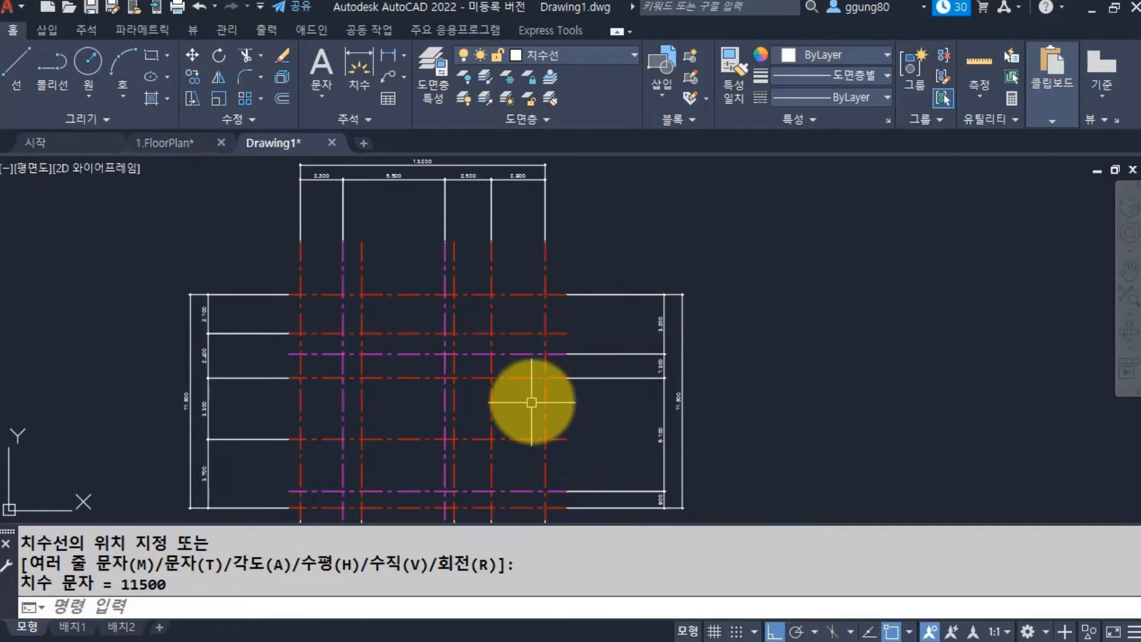
# Create a new layer named 벽선.
pyautogui.write('z')
pyautogui.press('Return')
pyautogui.write('e')
pyautogui.press('Return')
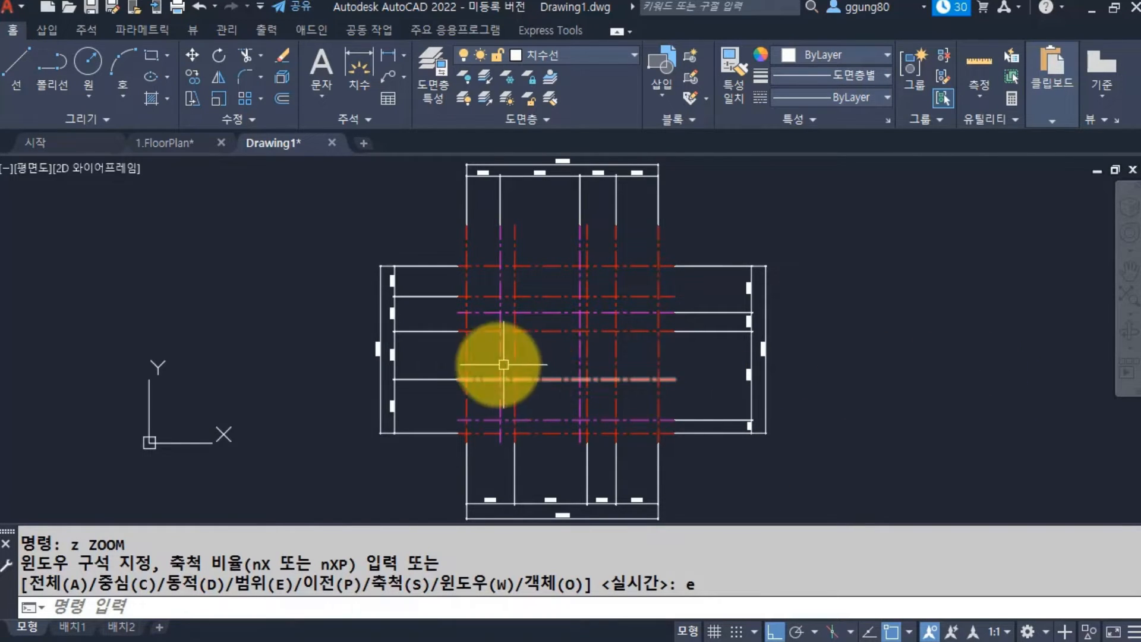
pyautogui.scroll(2, 502, 363)
pyautogui.moveTo(688, 372); pyautogui.dragTo(589, 372, button='middle')
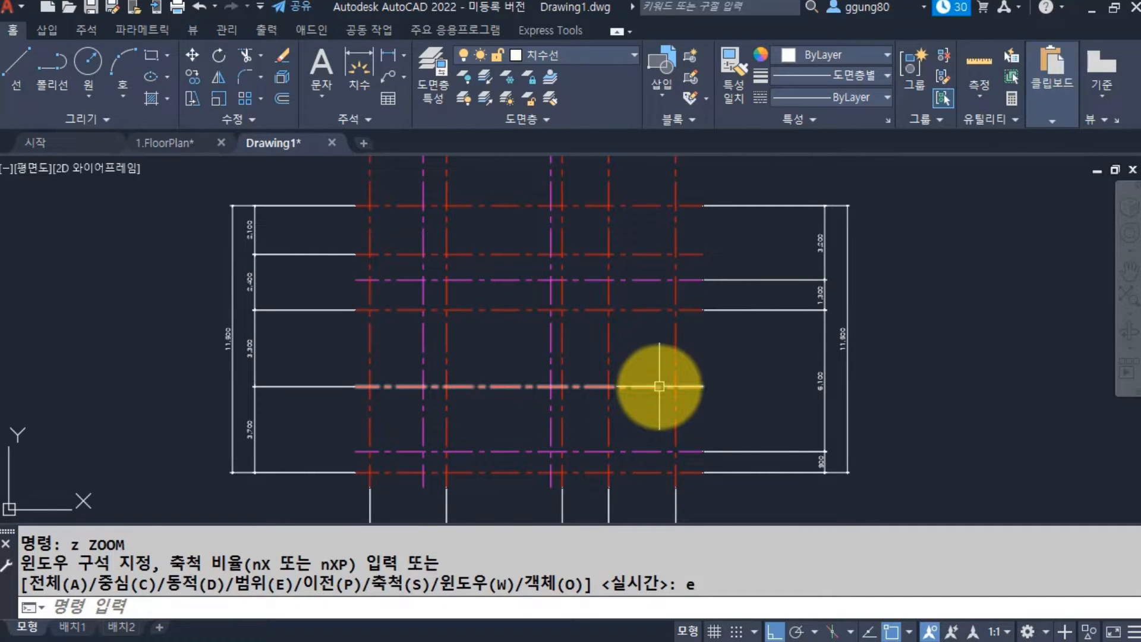
pyautogui.write('la')
pyautogui.press('Return')
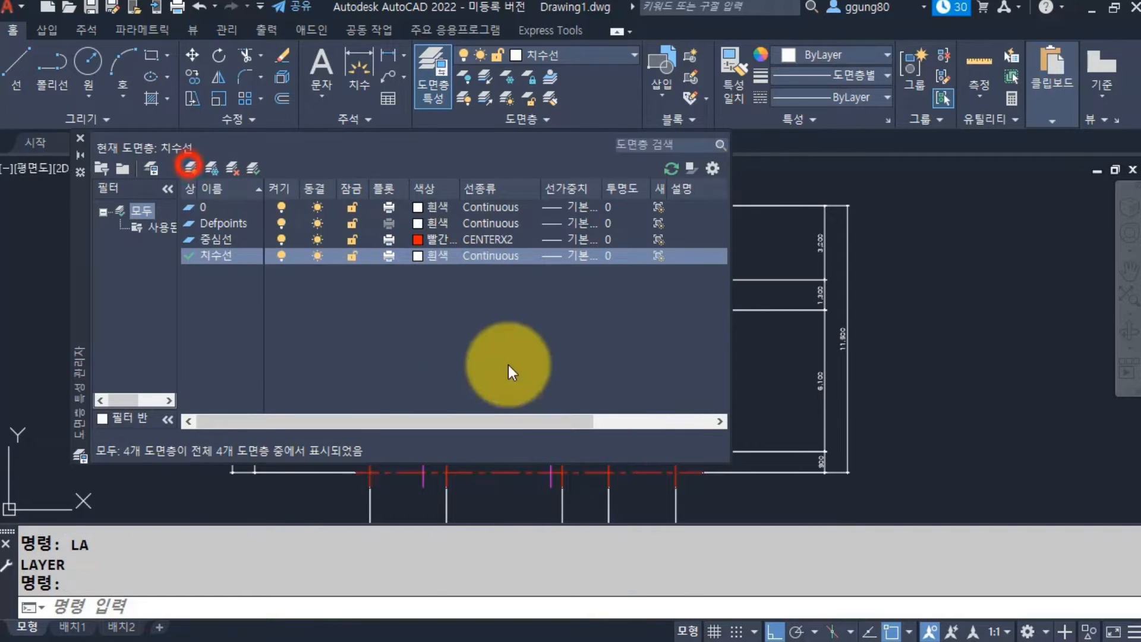
pyautogui.write('벽선')
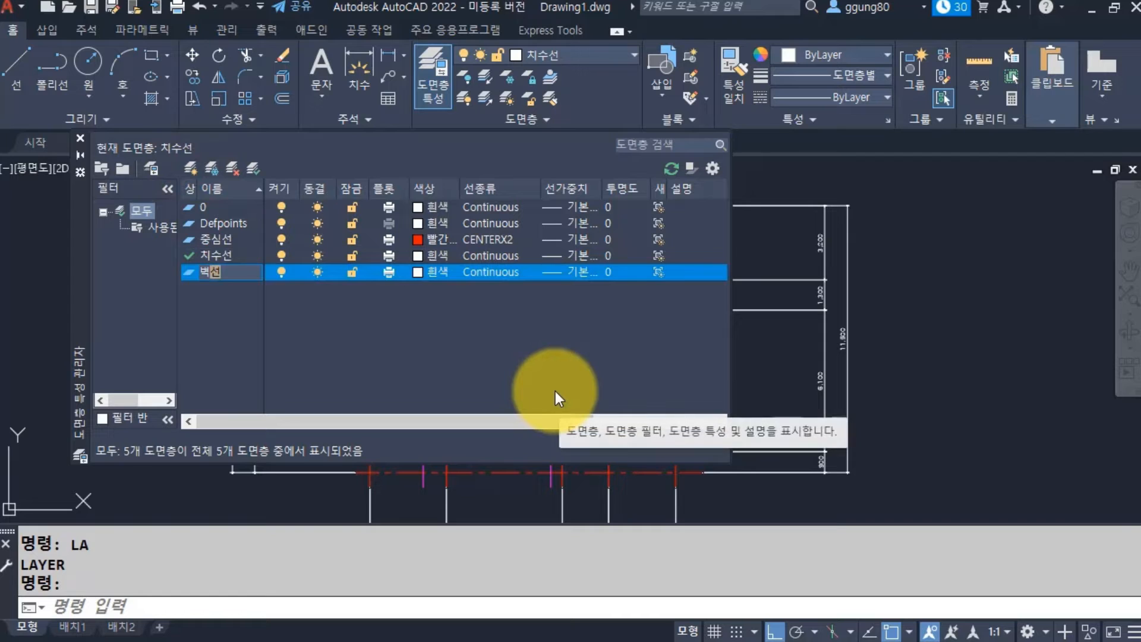
# Set the 벽선 layer's colour to index 2 (yellow) and close the layer manager.
pyautogui.click(440, 273)
pyautogui.press('BackSpace')
pyautogui.write('2')
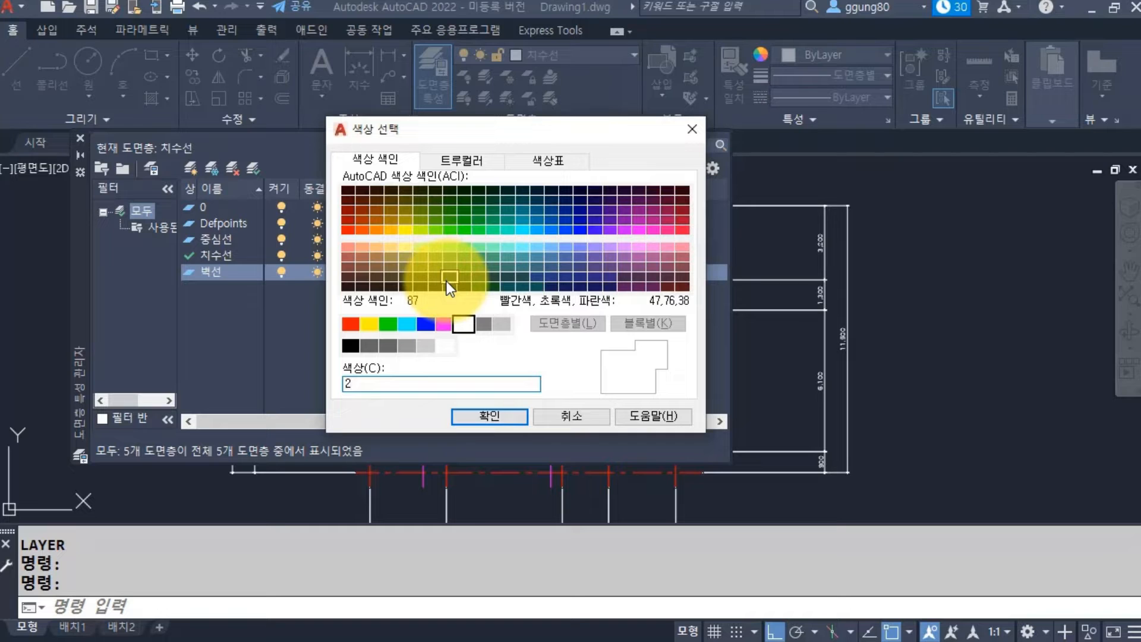
pyautogui.click(478, 418)
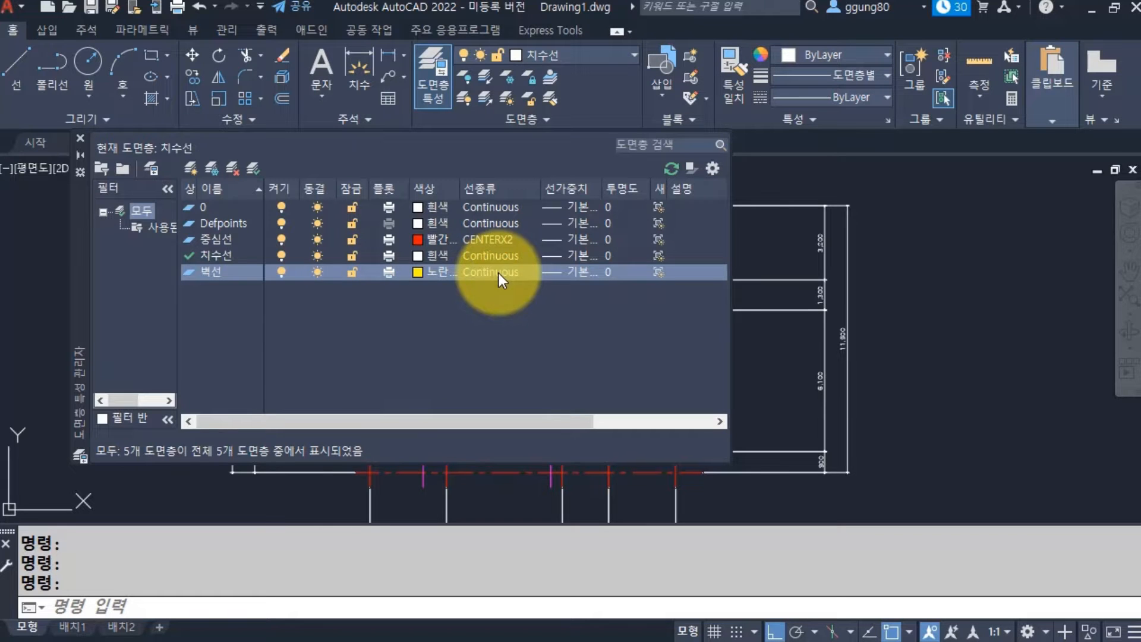
pyautogui.click(81, 138)
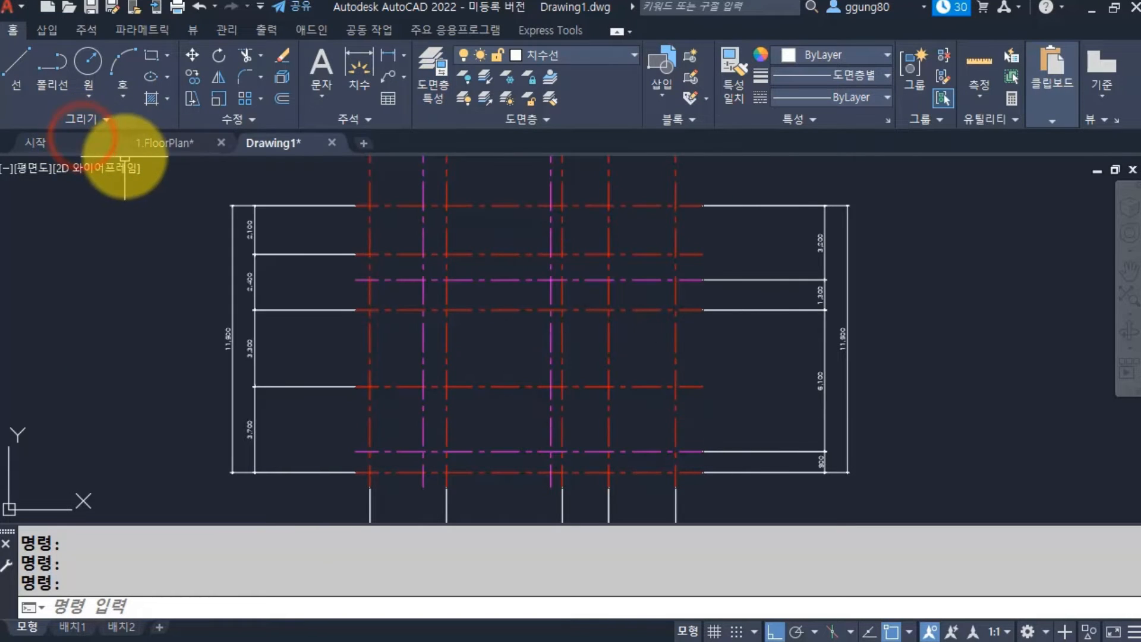
# Switch to the 1.FloorPlan drawing and examine how the walls sit on the centre lines at the lower-left corner of 방2.
pyautogui.moveTo(175, 151)
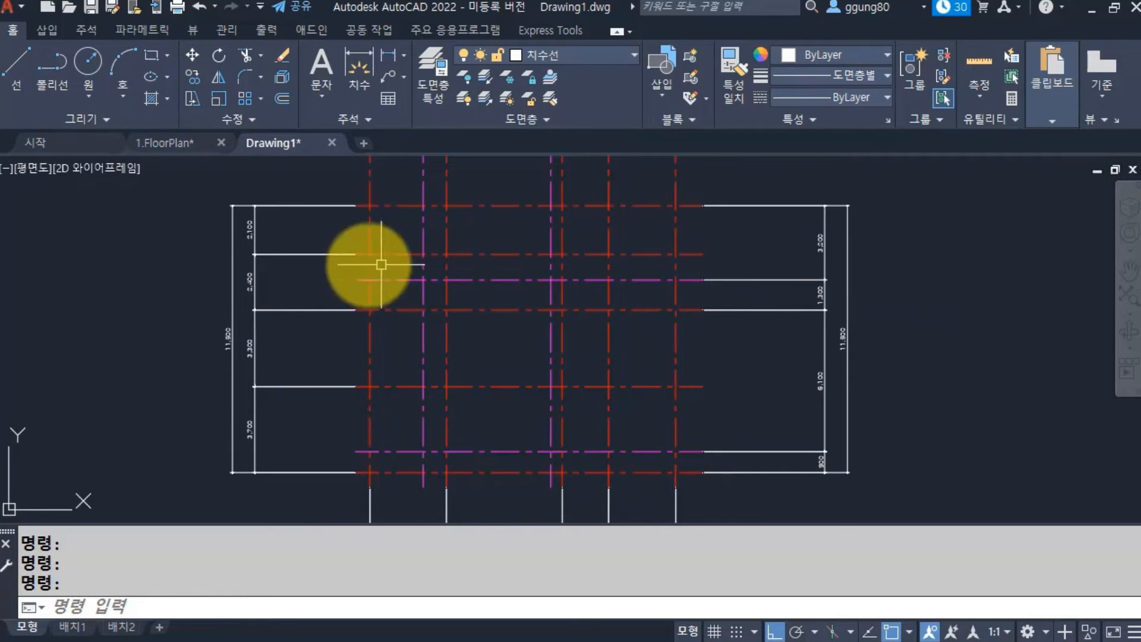
pyautogui.click(174, 144)
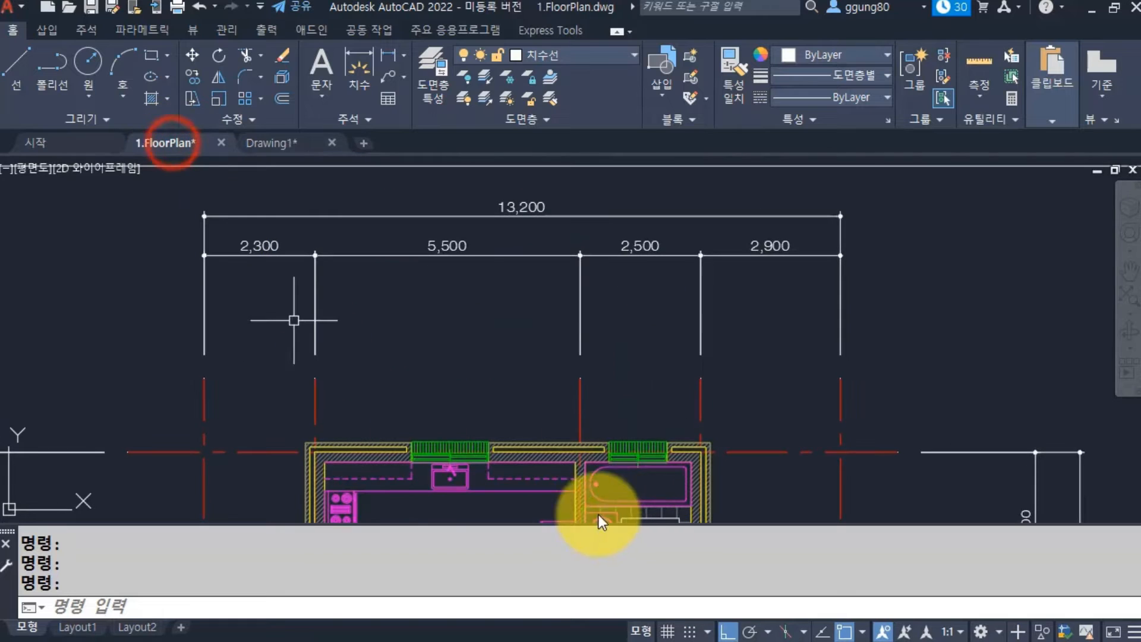
pyautogui.scroll(-3, 447, 382)
pyautogui.moveTo(446, 382); pyautogui.dragTo(451, 235, button='middle')
pyautogui.scroll(2, 387, 451)
pyautogui.moveTo(387, 452); pyautogui.dragTo(420, 242, button='middle')
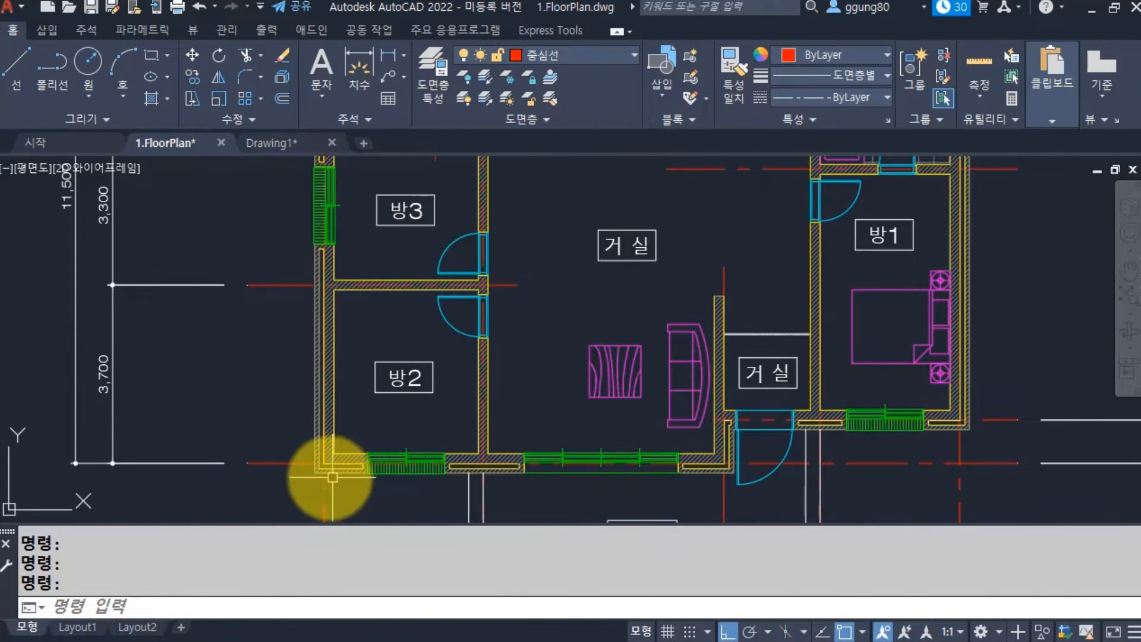
pyautogui.scroll(4, 333, 479)
pyautogui.scroll(5, 324, 339)
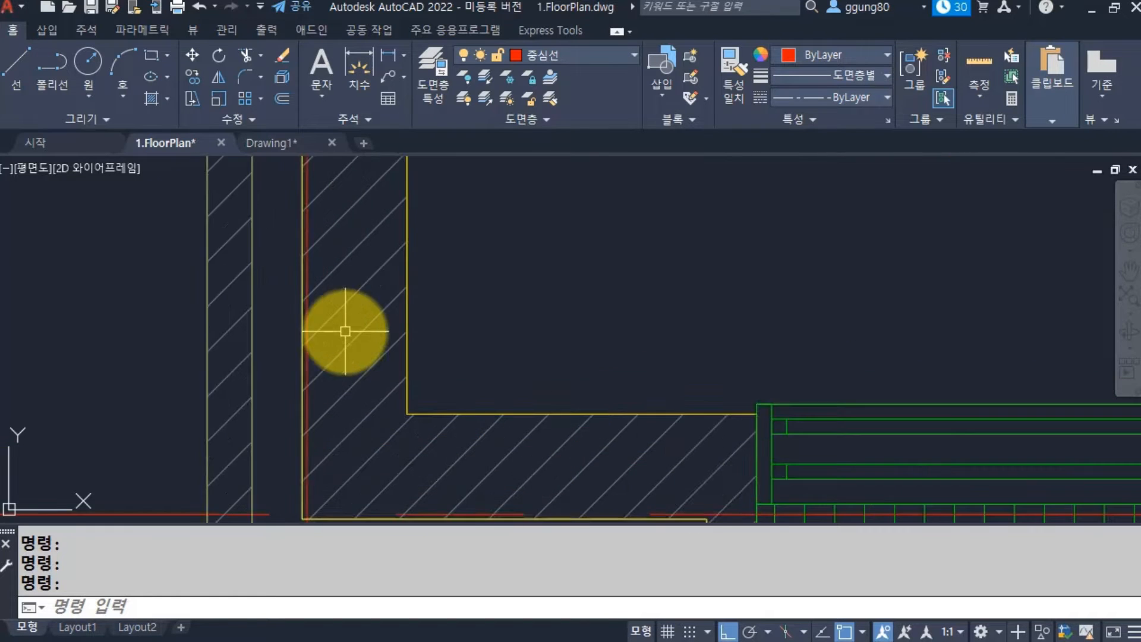
pyautogui.scroll(-2, 353, 261)
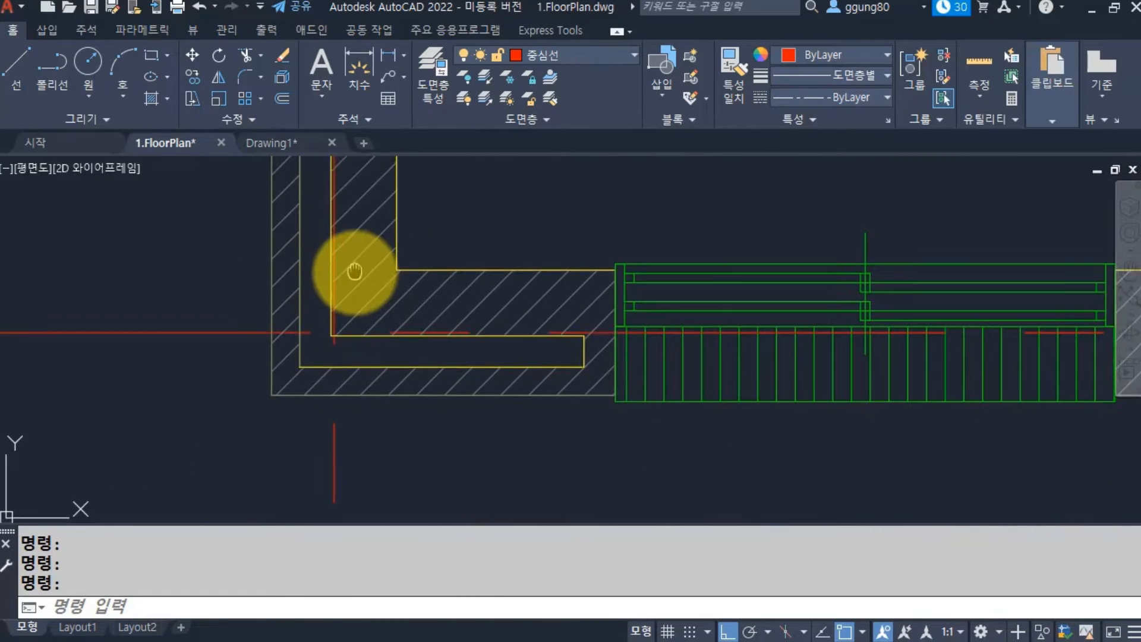
# Select the left wall's vertical centre line and its inner yellow wall line to compare their positions.
pyautogui.click(334, 454)
pyautogui.moveTo(355, 327); pyautogui.dragTo(346, 446, button='middle')
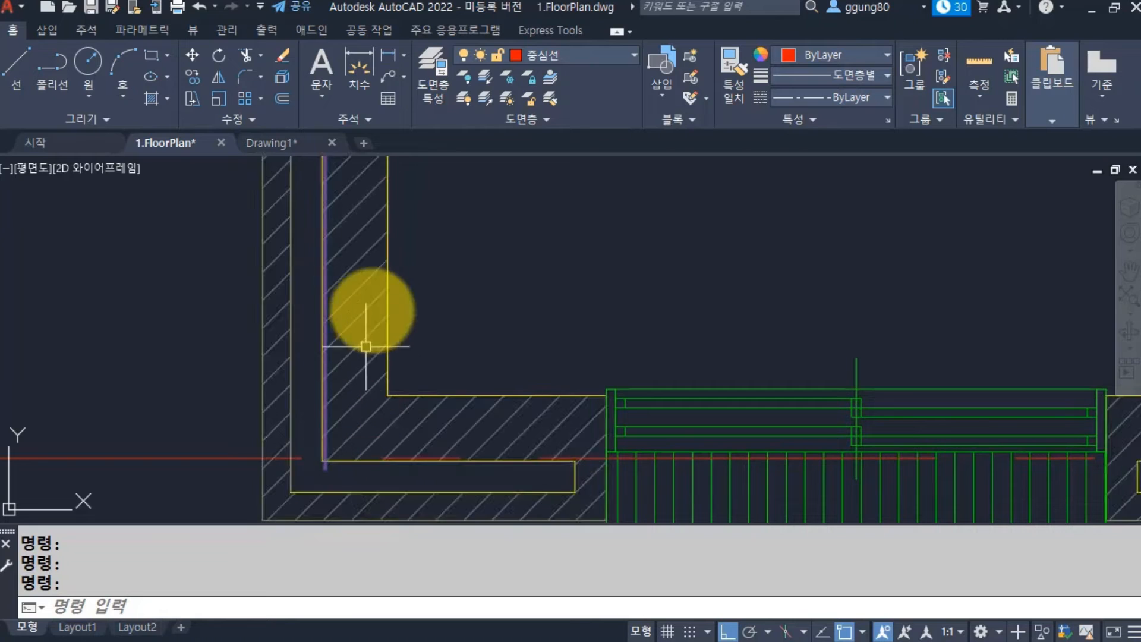
pyautogui.click(388, 277)
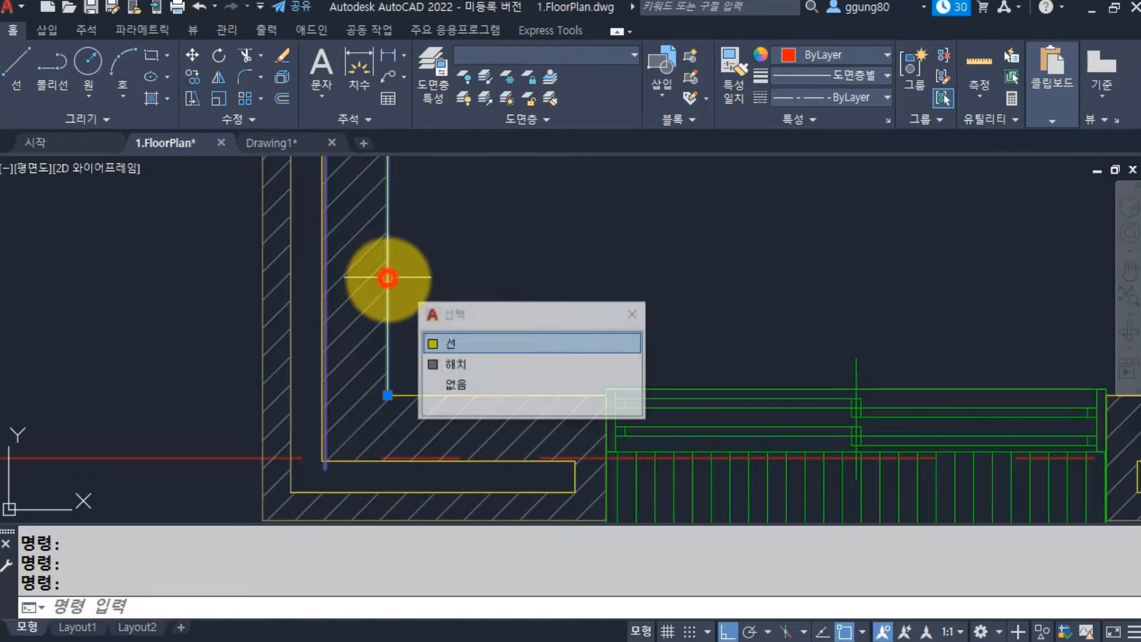
pyautogui.click(517, 337)
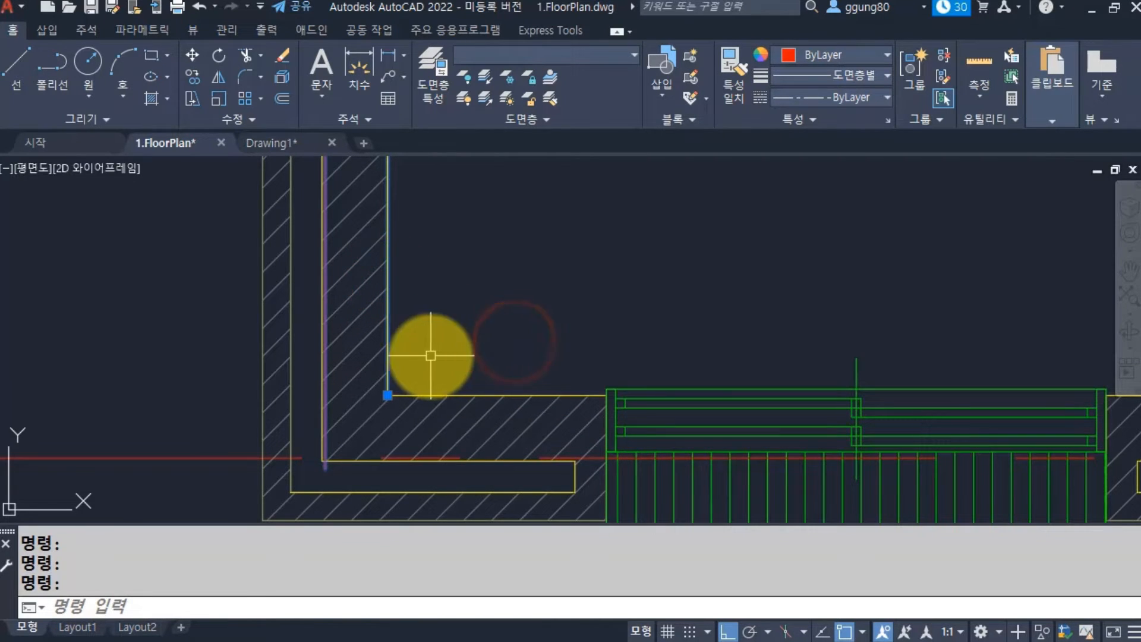
# Select the left wall's yellow wall lines beside the centre line to compare their positions, and clear the selection.
pyautogui.scroll(3, 321, 309)
pyautogui.click(324, 304)
pyautogui.click(419, 363)
pyautogui.scroll(-3, 309, 324)
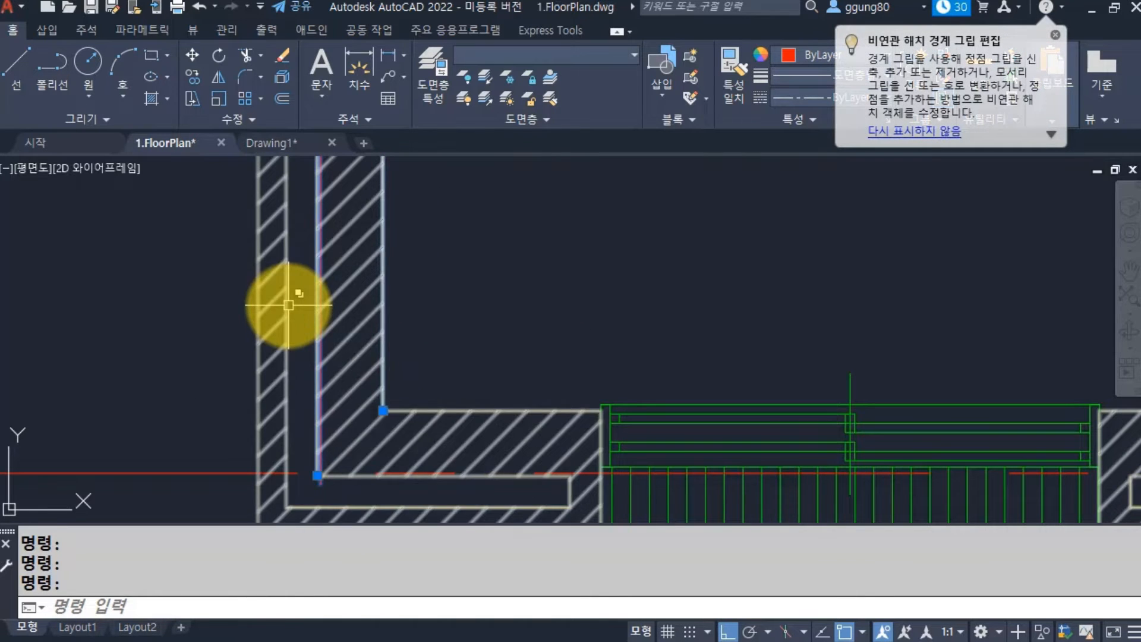
pyautogui.click(292, 305)
pyautogui.click(528, 341)
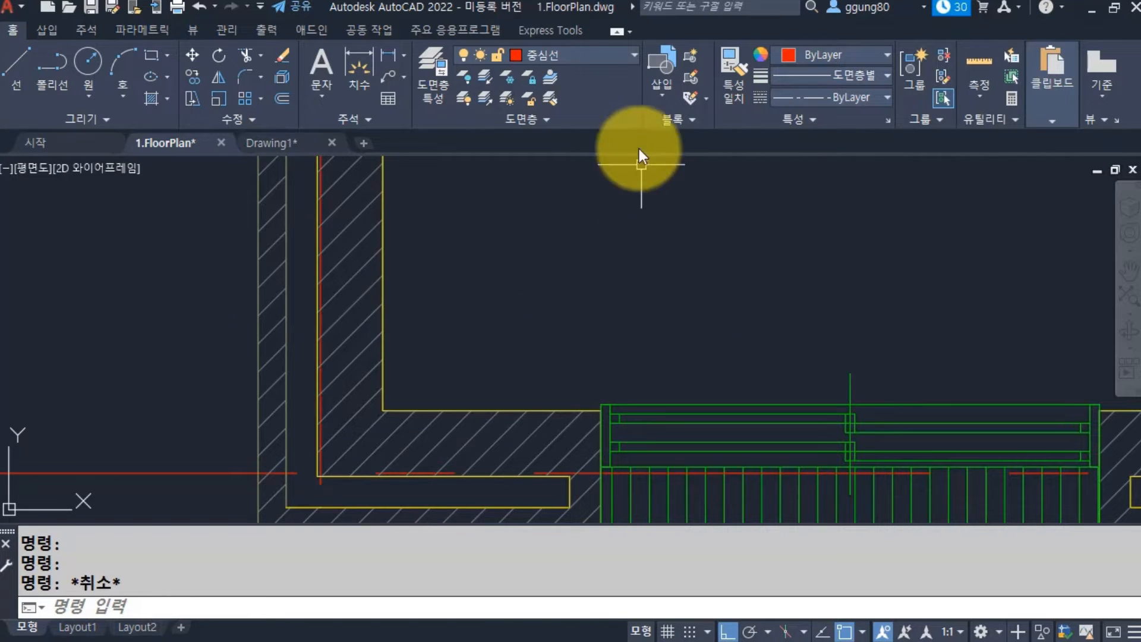
# Turn off the 마감 layer to hide the wall hatching.
pyautogui.click(599, 55)
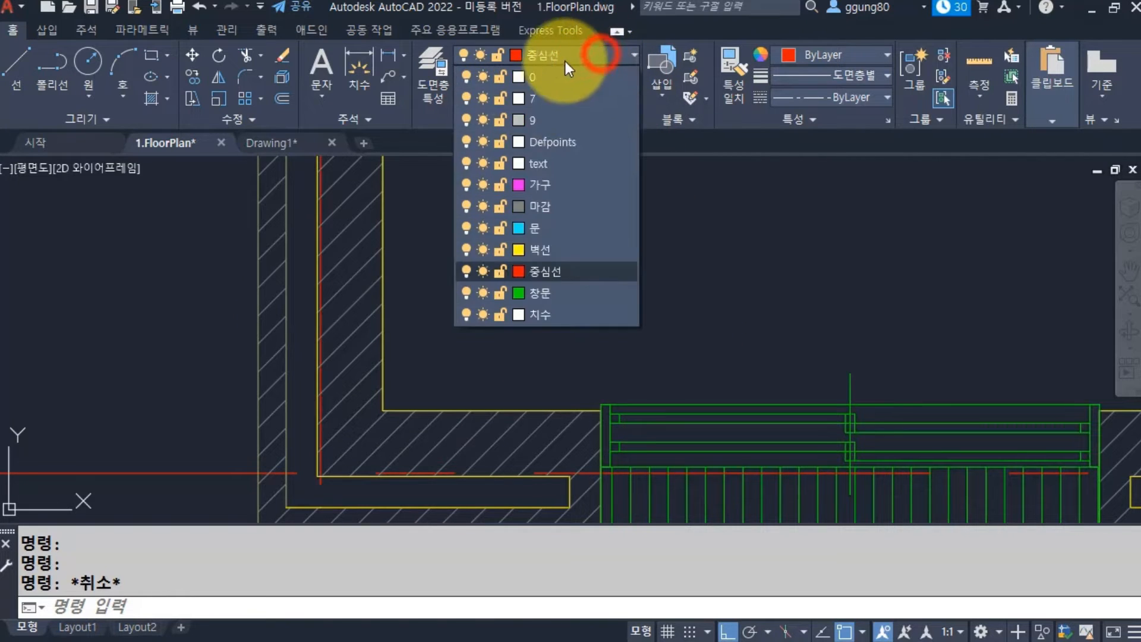
pyautogui.click(464, 207)
pyautogui.click(409, 334)
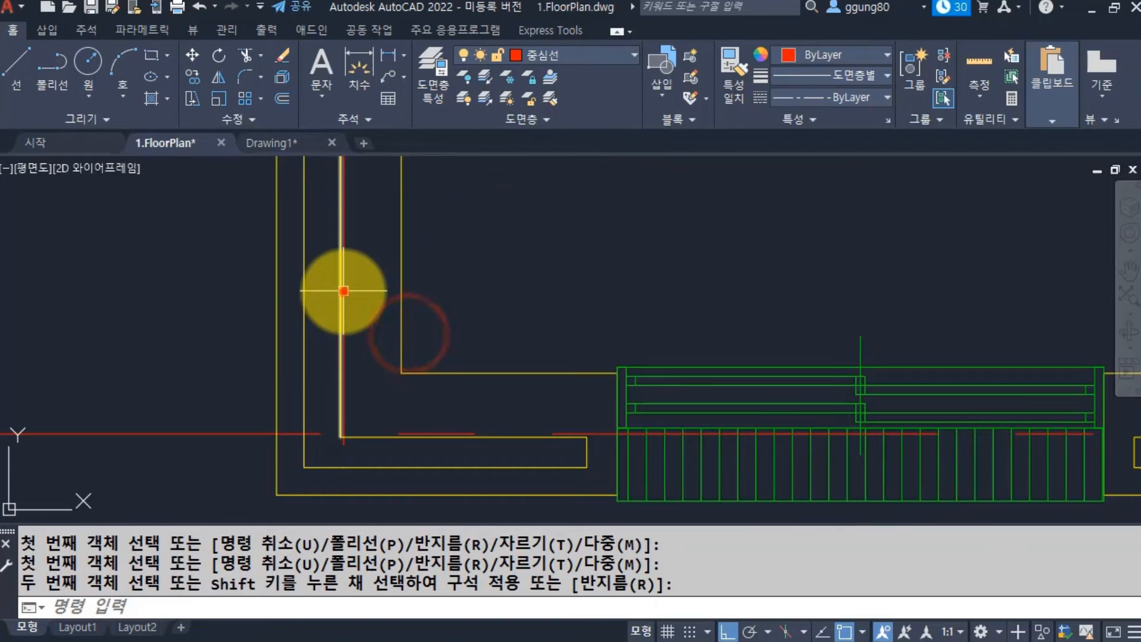
pyautogui.click(344, 291)
pyautogui.press('Escape')
# Add a horizontal linear dimension from the left wall's centre line to the room-side yellow wall line.
pyautogui.scroll(4, 350, 299)
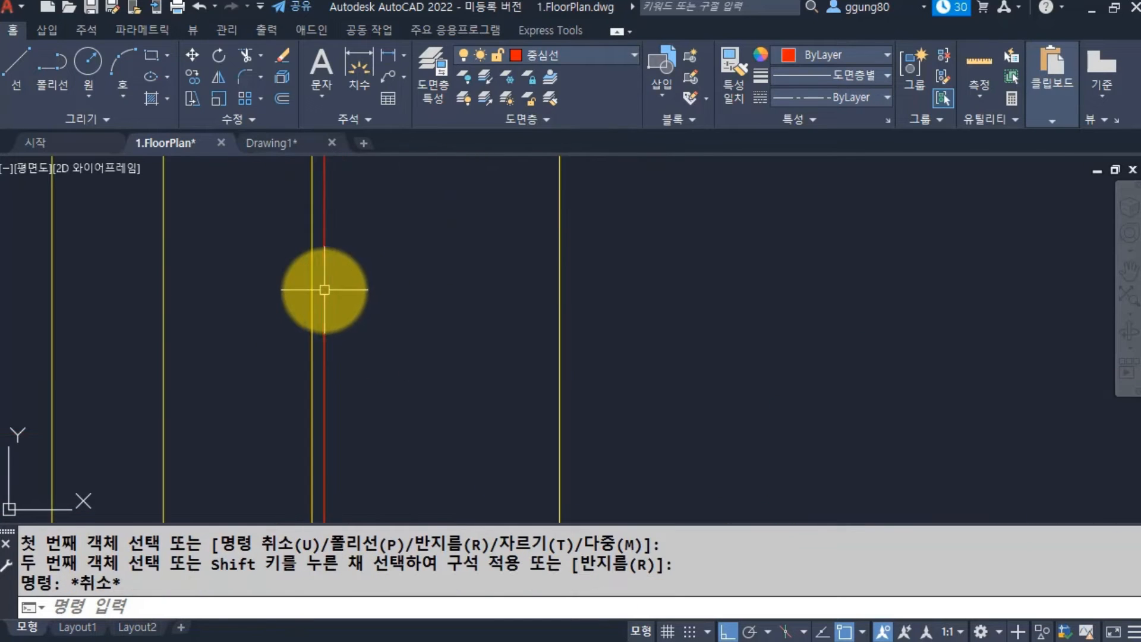
pyautogui.click(324, 288)
pyautogui.scroll(-2, 440, 315)
pyautogui.click(468, 303)
pyautogui.press('Escape')
pyautogui.write('dli')
pyautogui.press('Return')
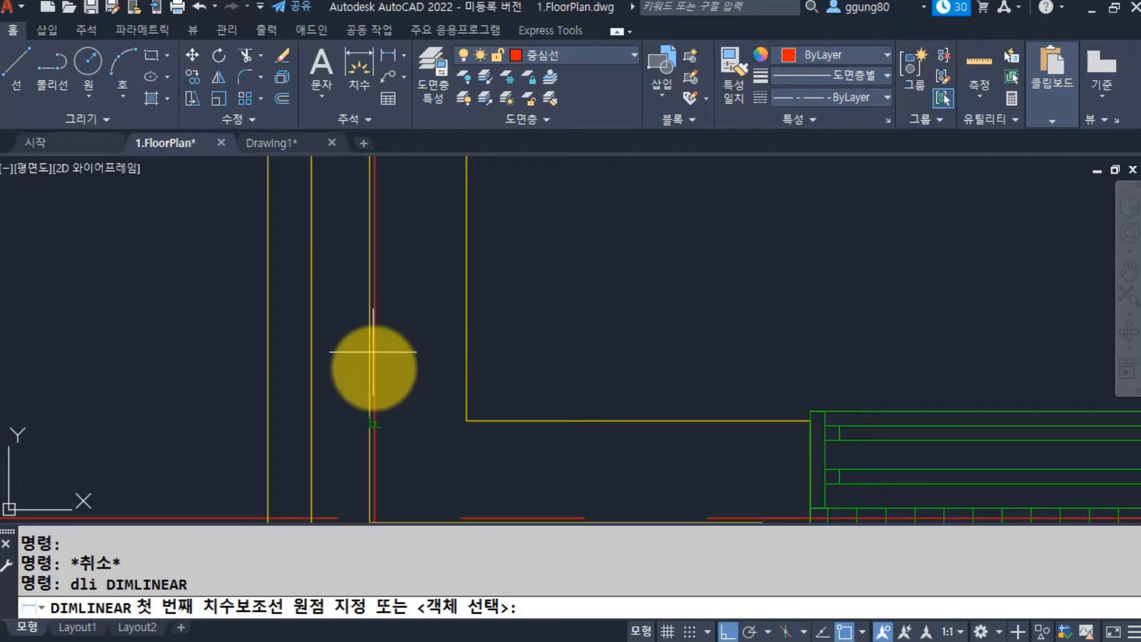
pyautogui.click(375, 425)
pyautogui.click(466, 422)
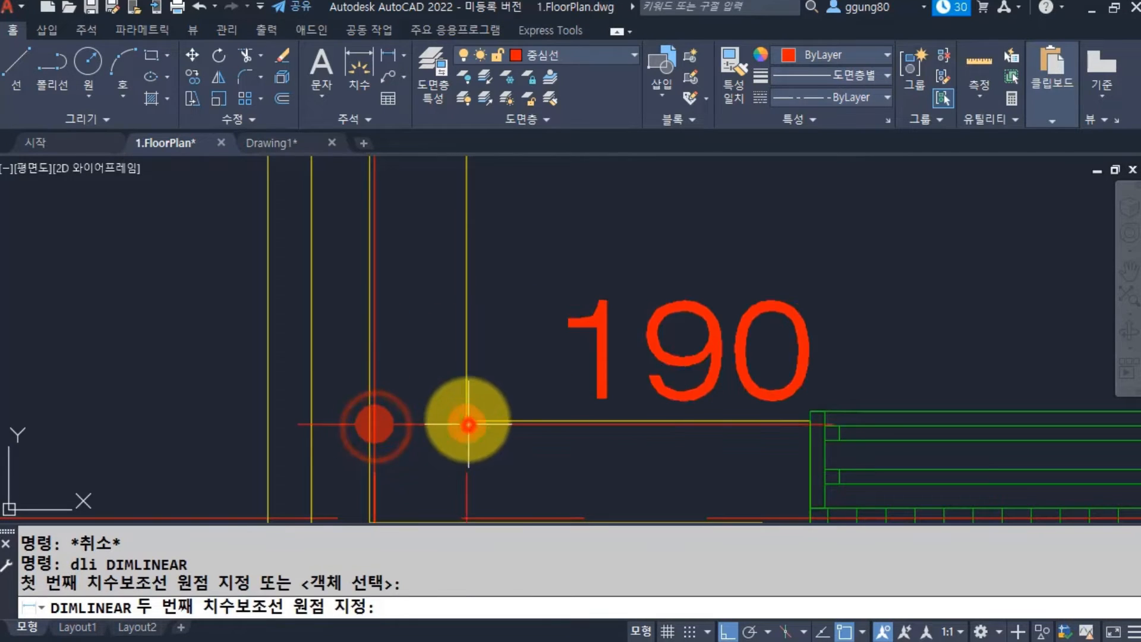
pyautogui.click(446, 282)
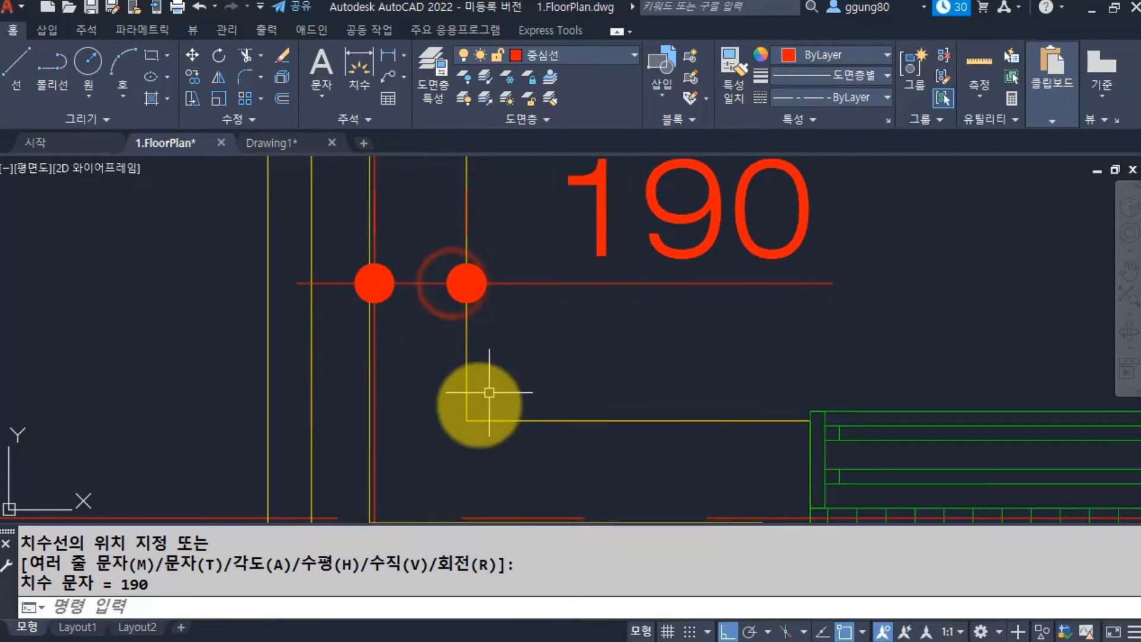
# Add a linear dimension between the left wall's centre line and the yellow wall line right beside it.
pyautogui.press('space')
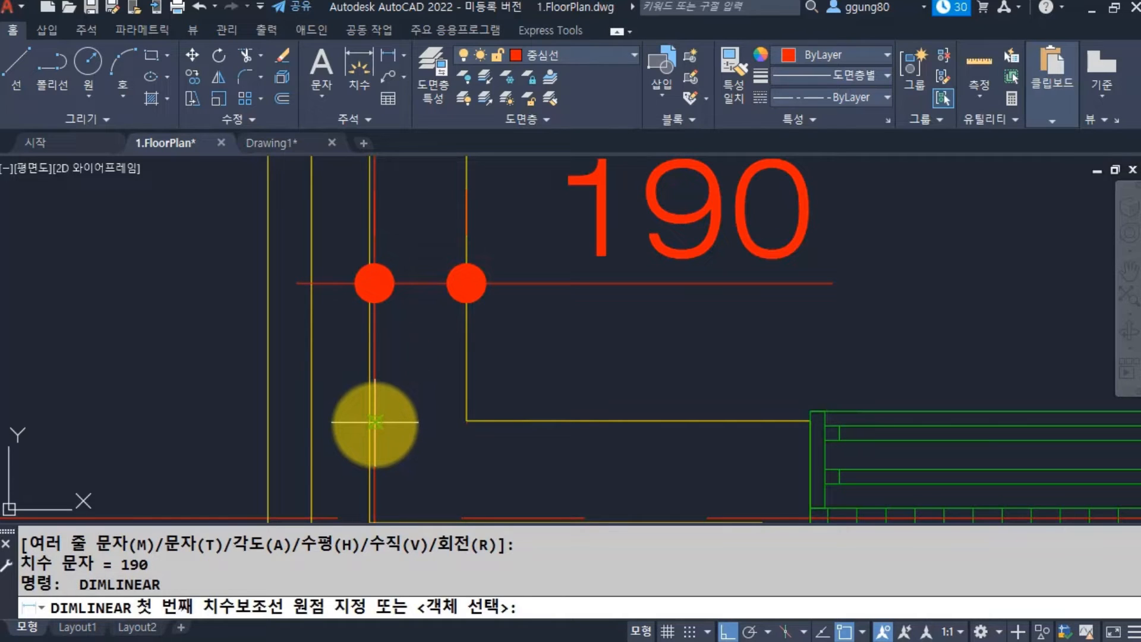
pyautogui.click(373, 424)
pyautogui.click(367, 422)
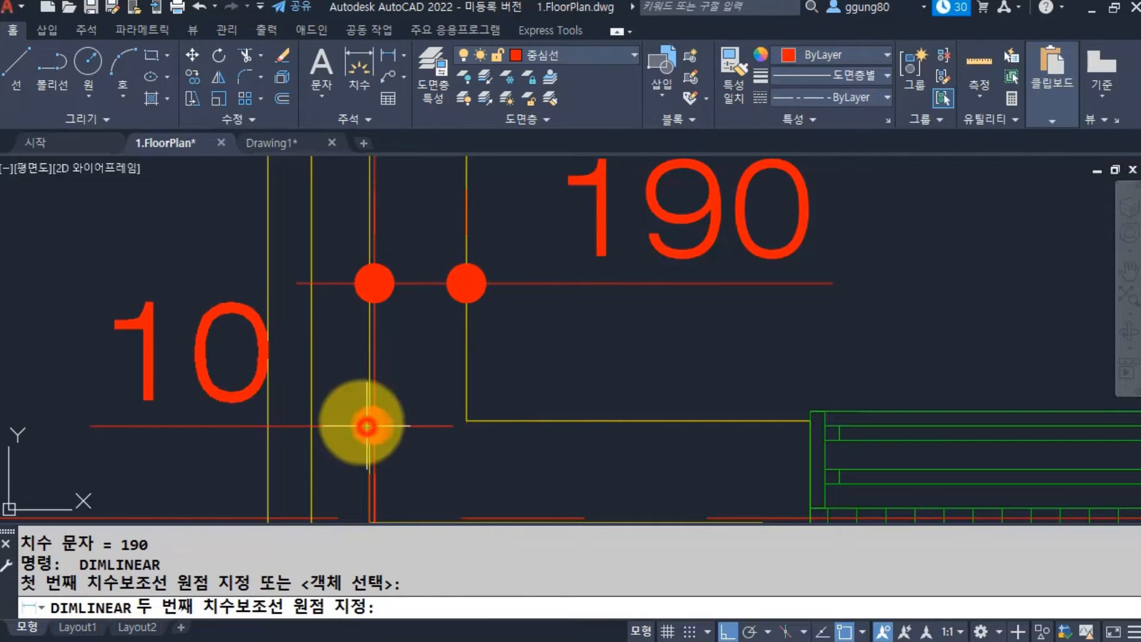
pyautogui.click(347, 459)
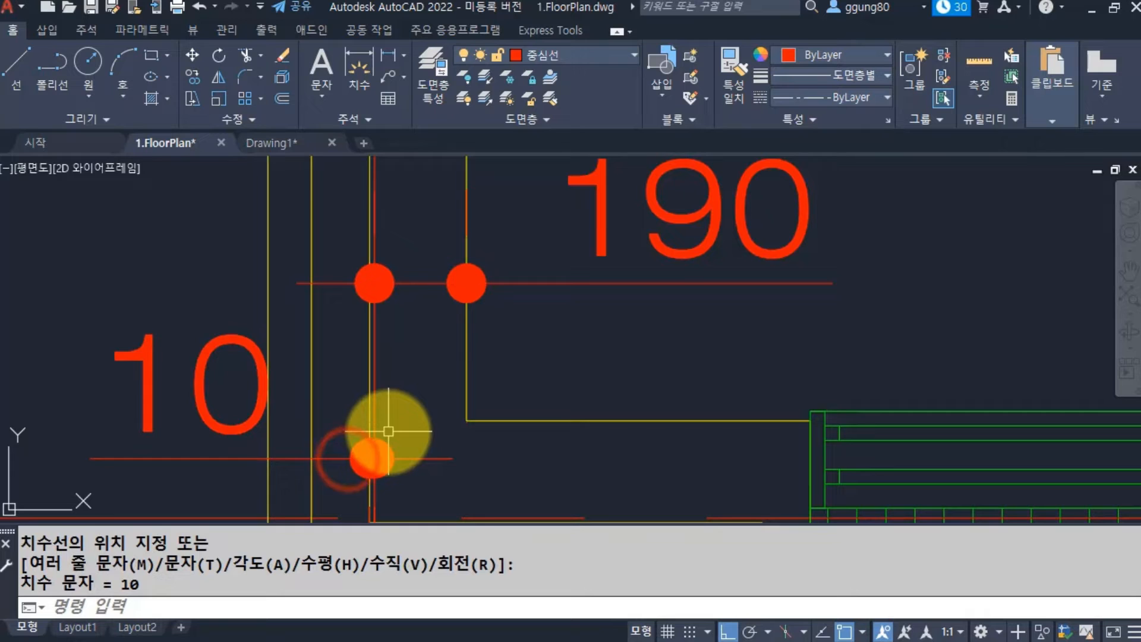
# Dimension the gap between the left wall's inner and outer leaves with a horizontal linear dimension.
pyautogui.press('Return')
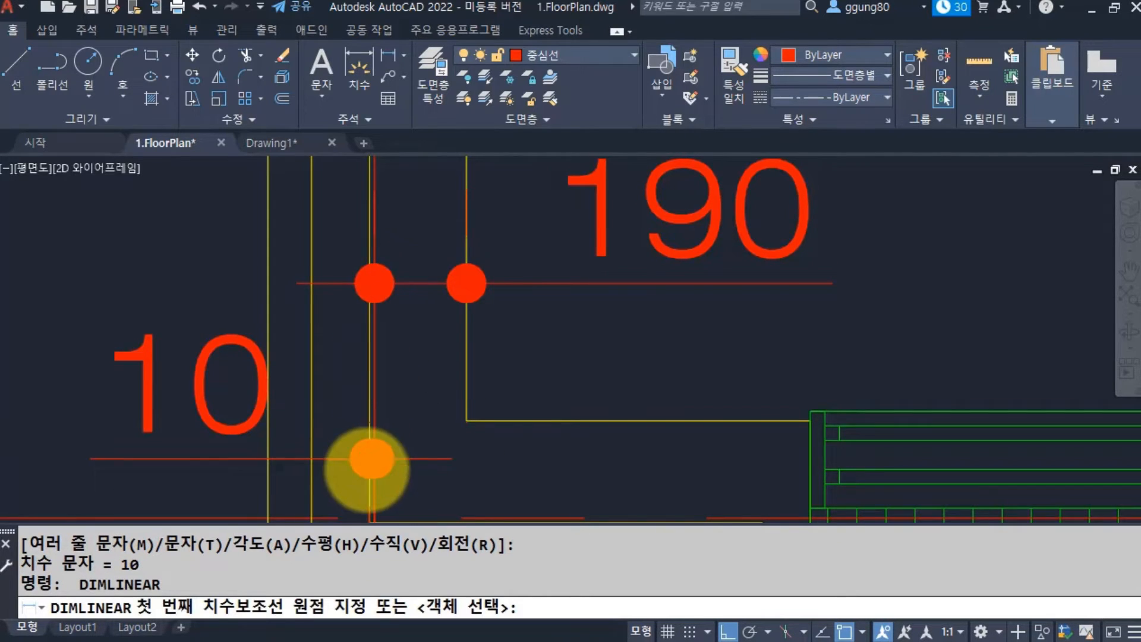
pyautogui.scroll(3, 367, 467)
pyautogui.click(379, 433)
pyautogui.scroll(-3, 377, 426)
pyautogui.moveTo(363, 379); pyautogui.dragTo(393, 417, button='middle')
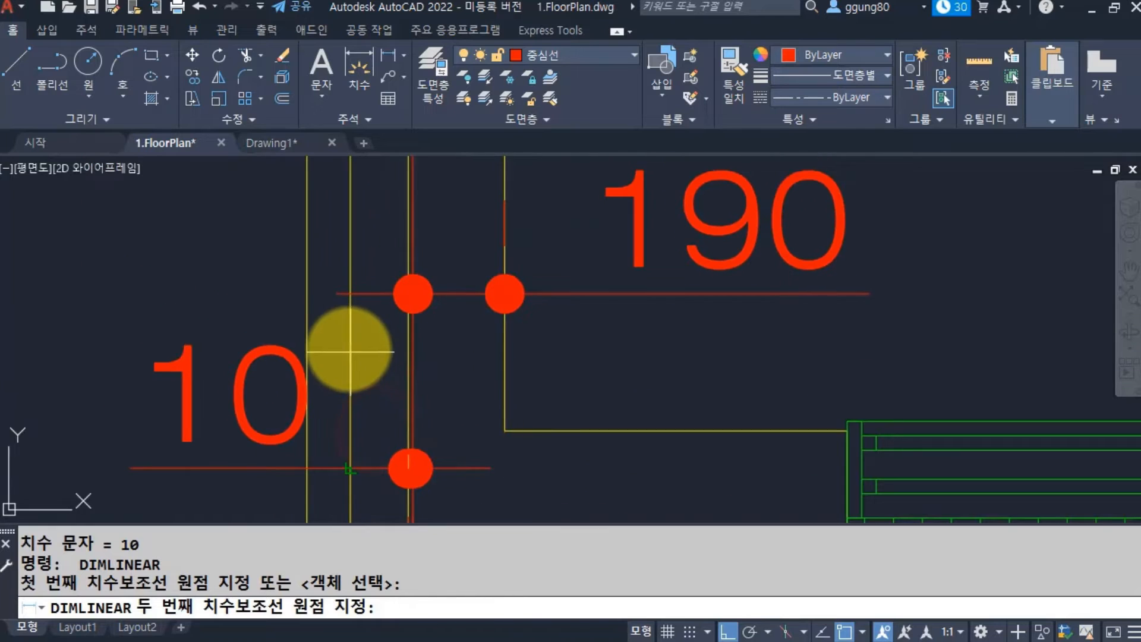
pyautogui.click(351, 469)
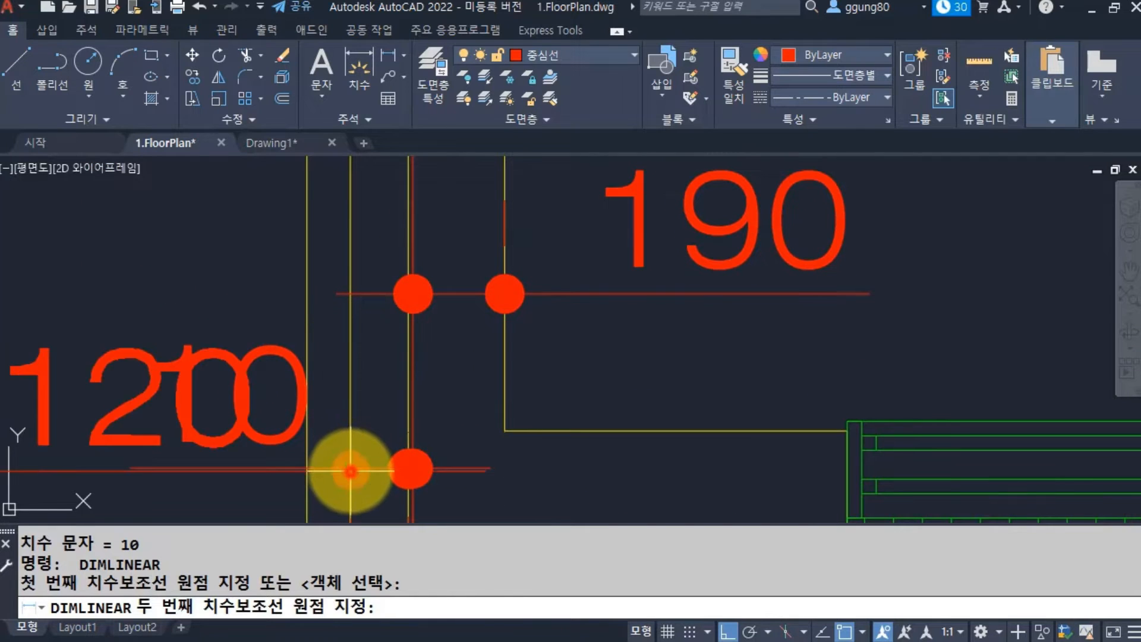
pyautogui.click(354, 318)
pyautogui.moveTo(121, 372); pyautogui.dragTo(269, 372, button='middle')
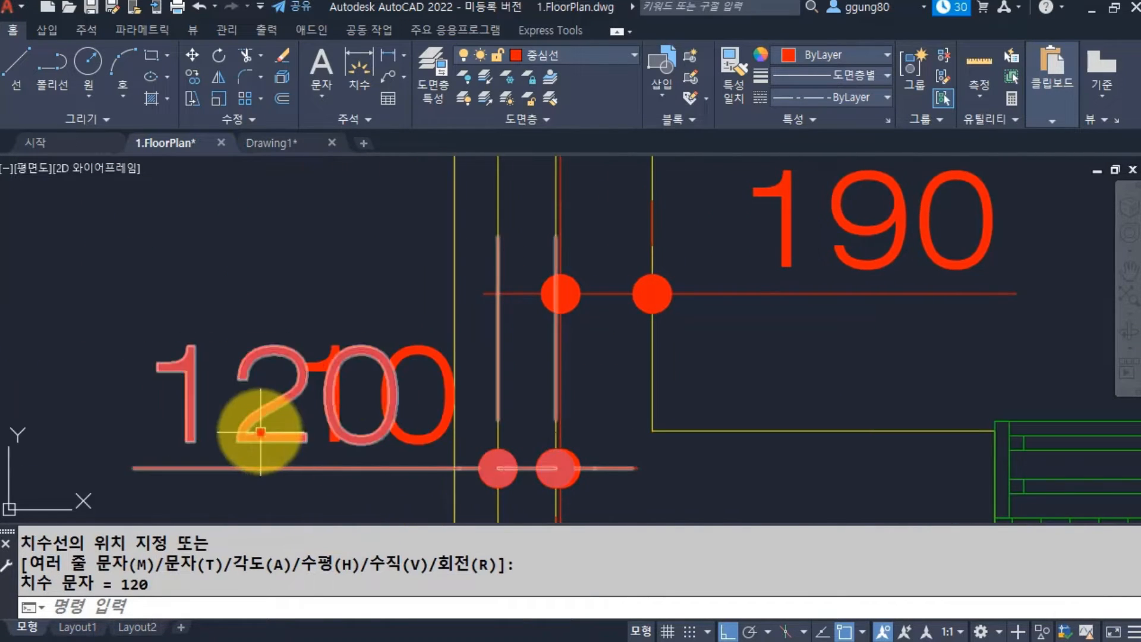
# Move the wall gap dimension upward, clear of the small centre-line offset dimension.
pyautogui.click(261, 434)
pyautogui.click(173, 372)
pyautogui.click(261, 433)
pyautogui.click(277, 401)
pyautogui.click(278, 394)
pyautogui.click(283, 269)
pyautogui.press('Escape')
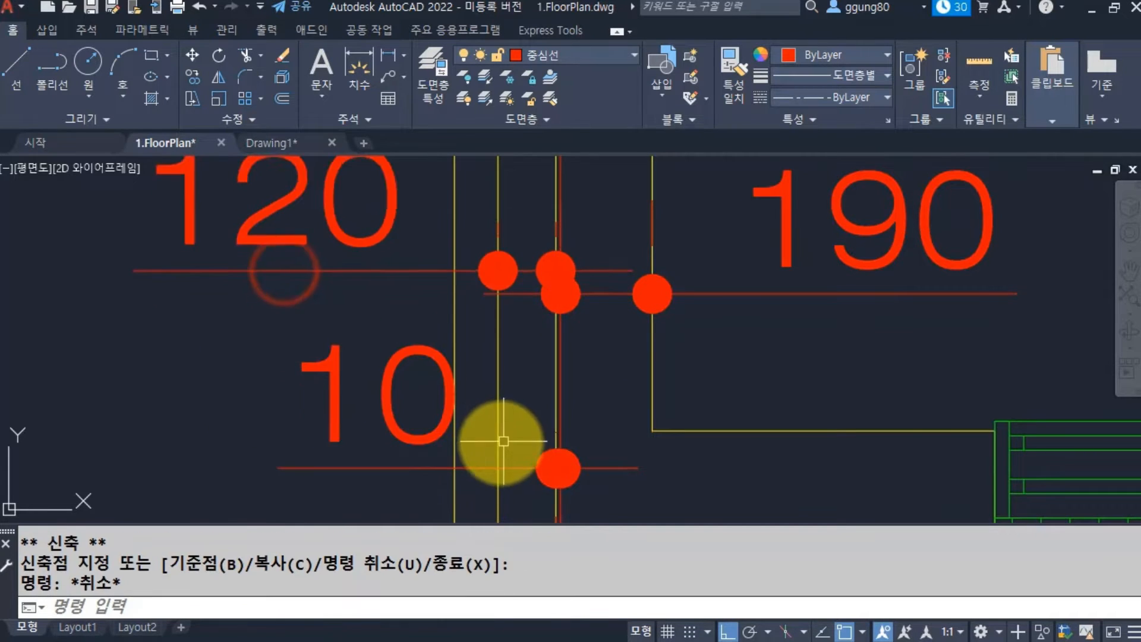
# Dimension the thickness of the left wall's outer leaf, placing the dimension below the others.
pyautogui.moveTo(491, 468); pyautogui.dragTo(464, 348, button='middle')
pyautogui.press('Return')
pyautogui.click(471, 349)
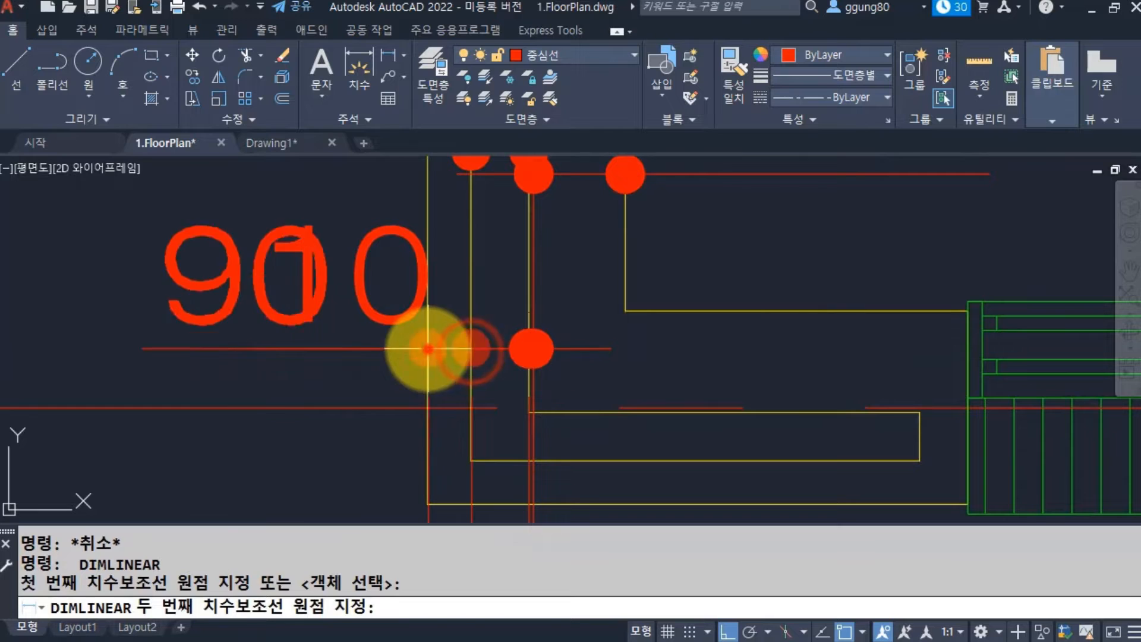
pyautogui.click(428, 349)
pyautogui.click(247, 458)
pyautogui.scroll(-5, 392, 408)
pyautogui.scroll(3, 385, 411)
pyautogui.moveTo(386, 413); pyautogui.dragTo(379, 380, button='middle')
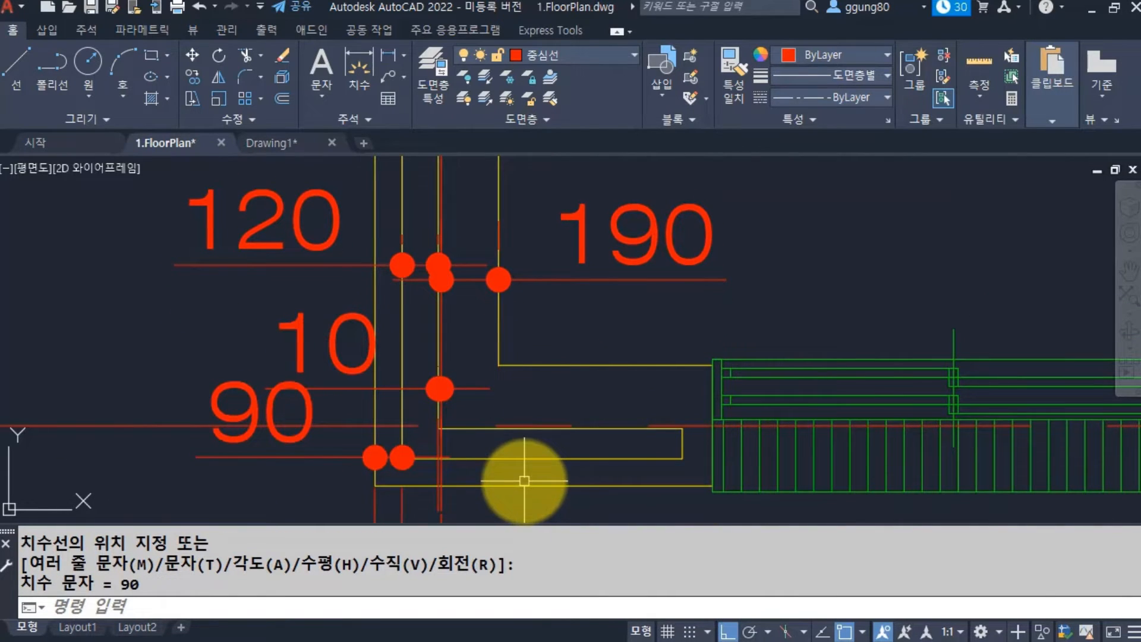
# Select the 190 and 10 dimensions to compare the wall offsets on both sides of the centre line.
pyautogui.moveTo(443, 211)
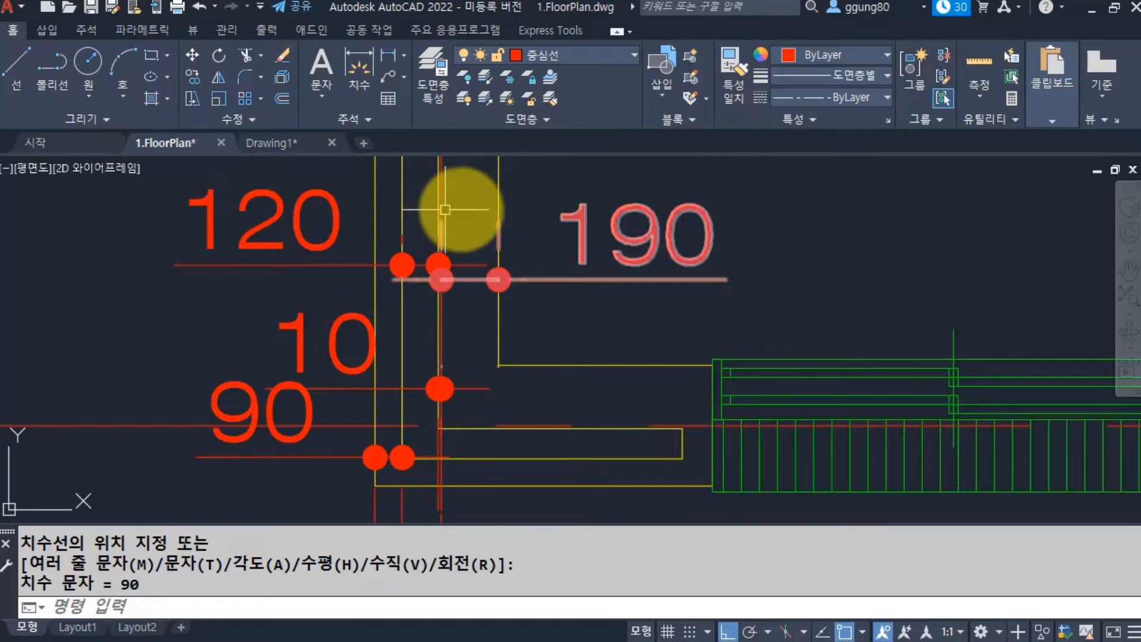
pyautogui.click(524, 279)
pyautogui.click(361, 326)
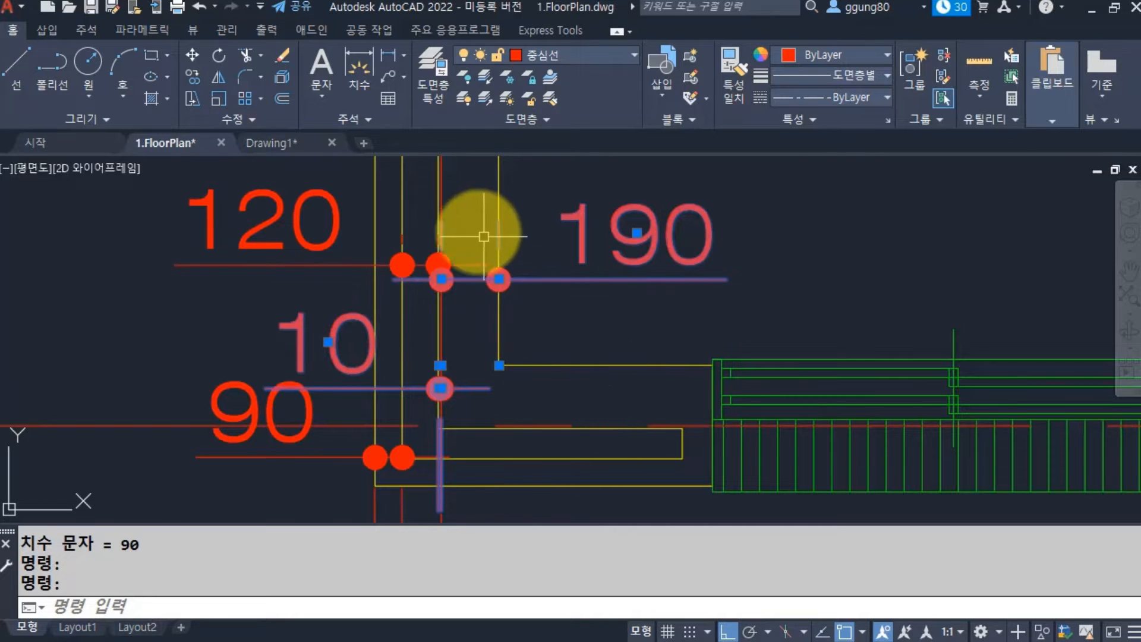
pyautogui.press('Escape')
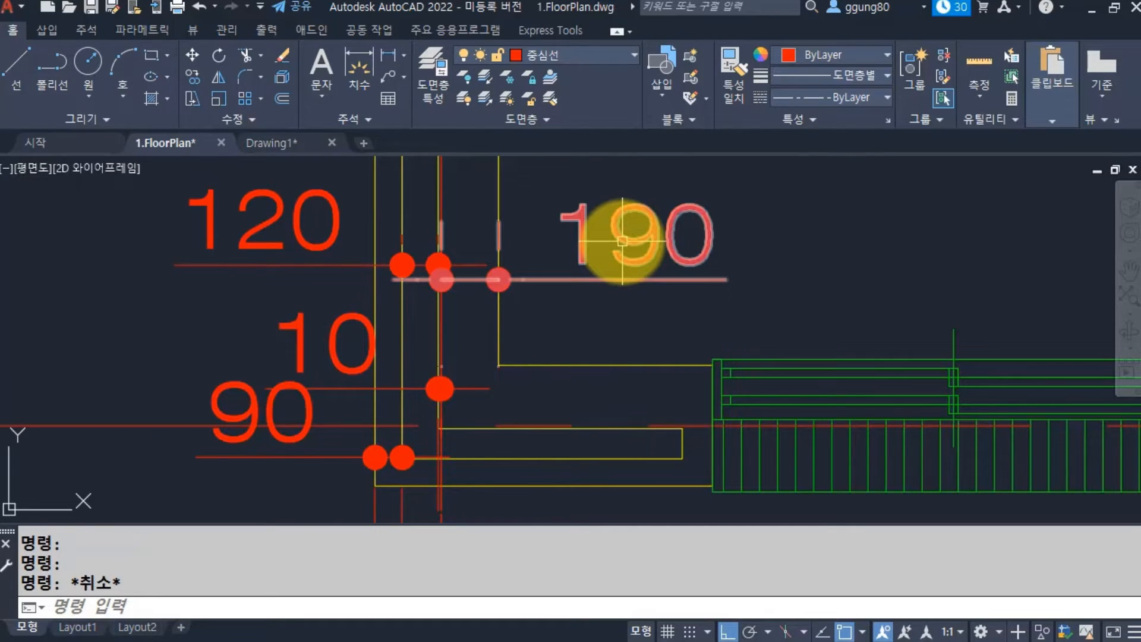
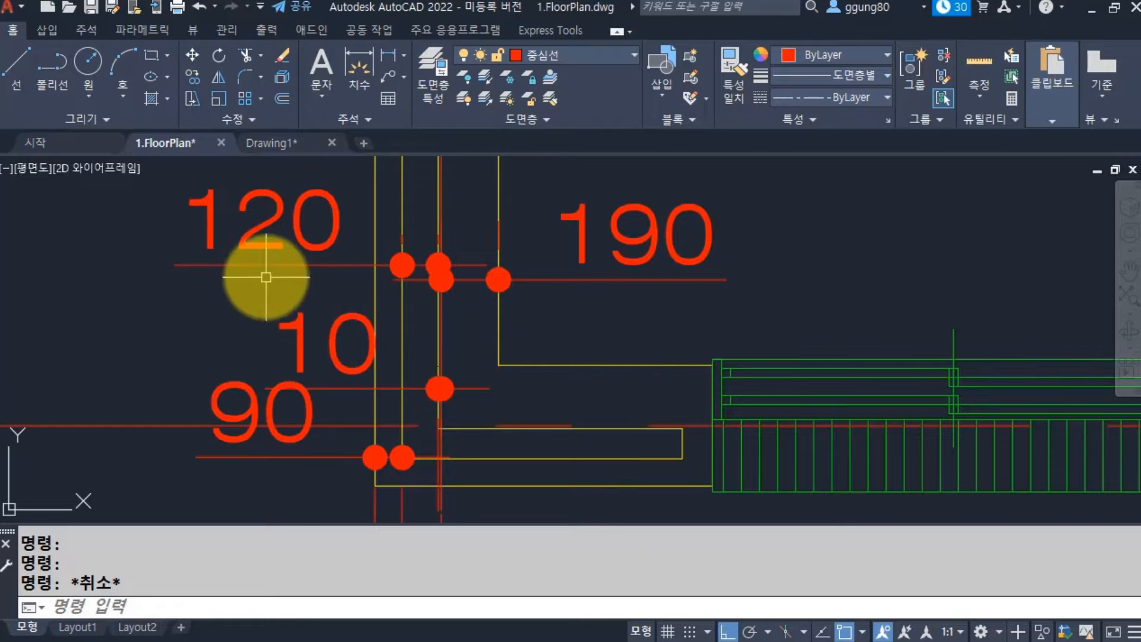
# Switch to Drawing1 and make 벽선 the current layer.
pyautogui.click(275, 143)
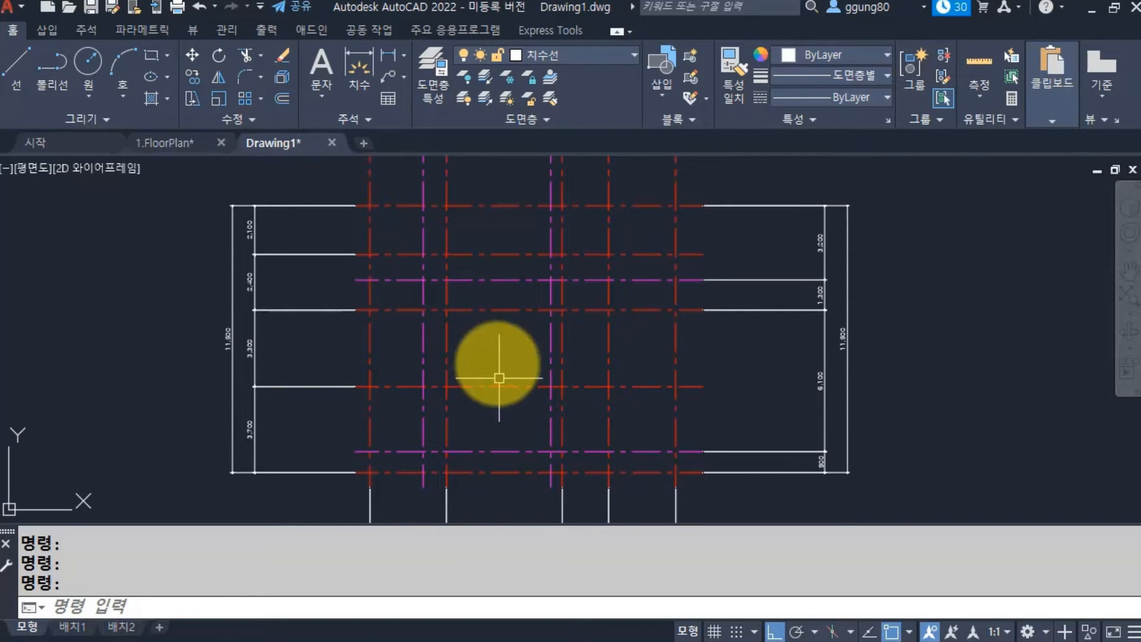
pyautogui.click(552, 356)
pyautogui.click(604, 58)
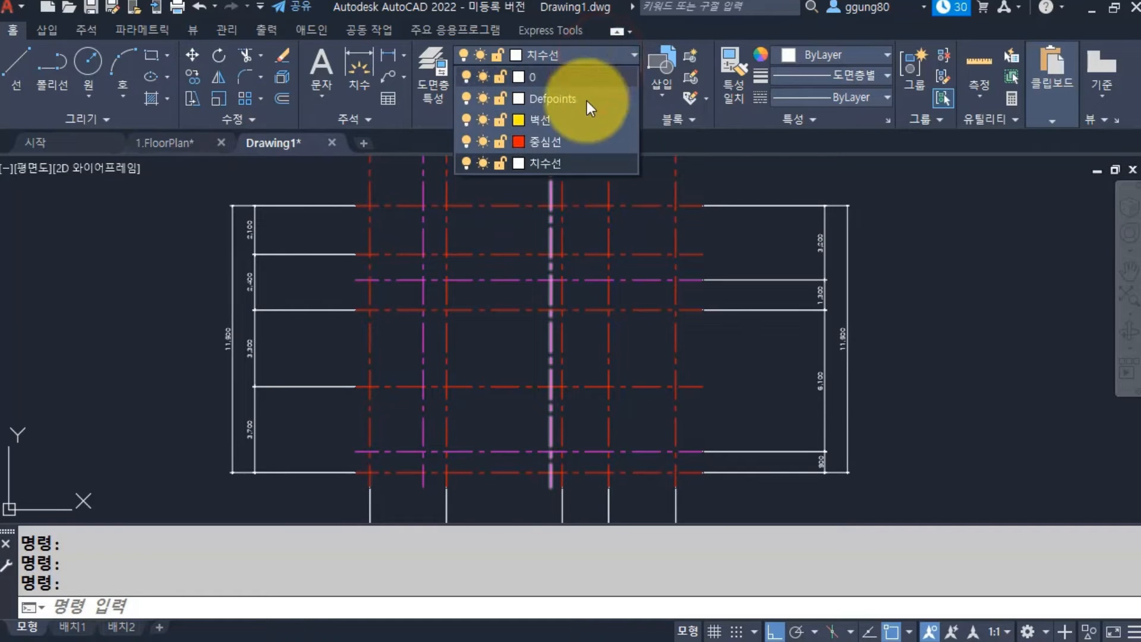
pyautogui.click(578, 120)
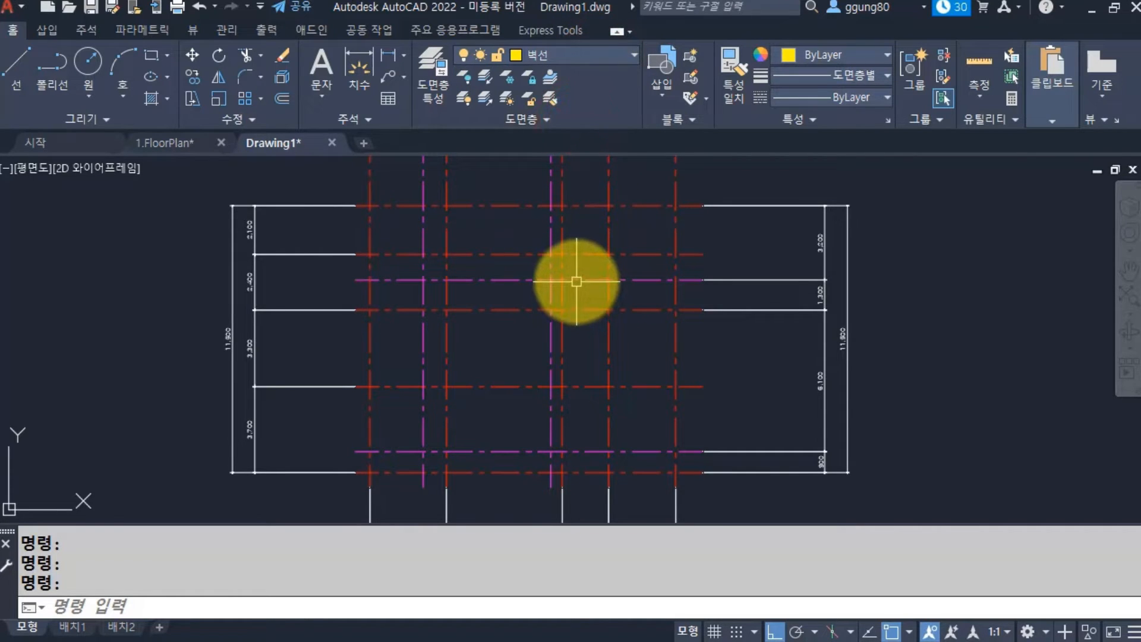
# Create a new multiline style named 400 with MLSTYLE and continue to its element settings.
pyautogui.moveTo(573, 277)
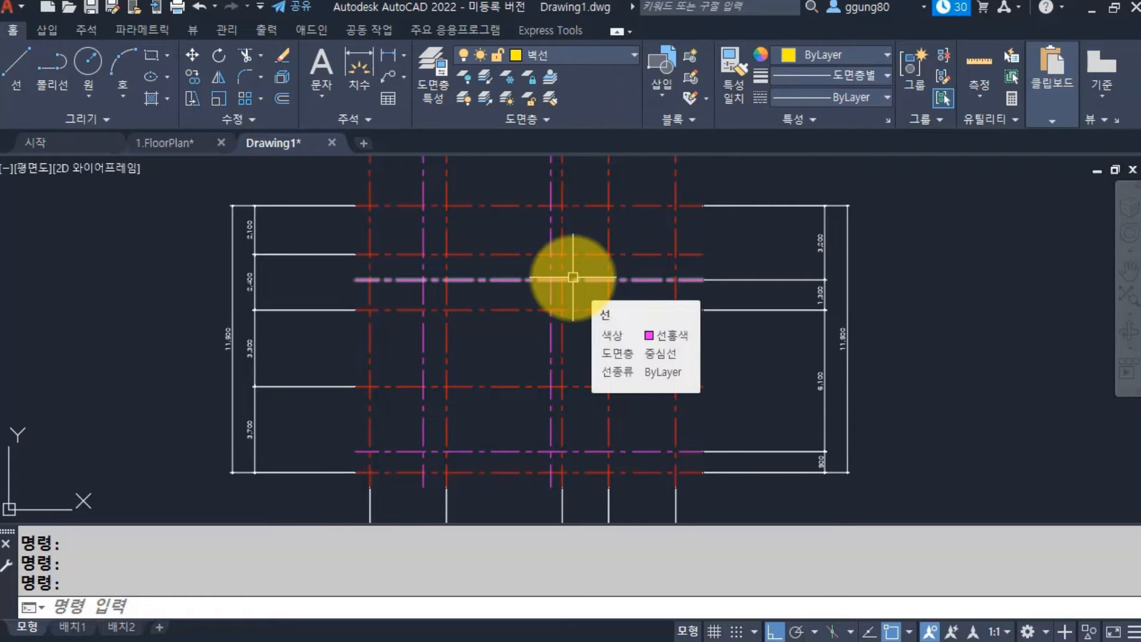
pyautogui.write('mlstyle')
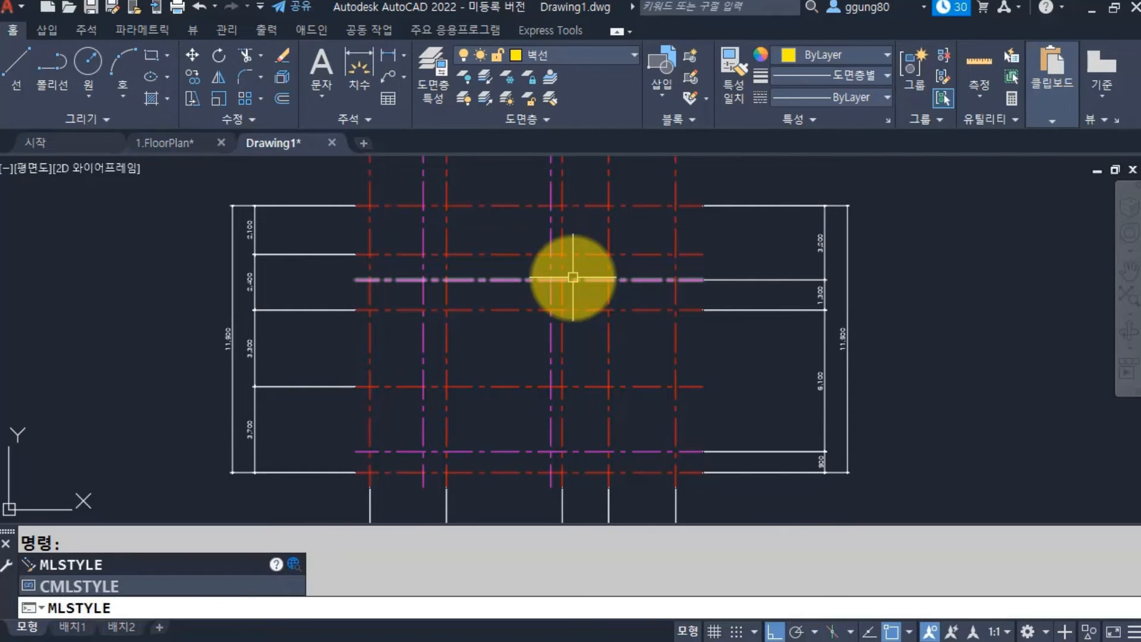
pyautogui.press('Return')
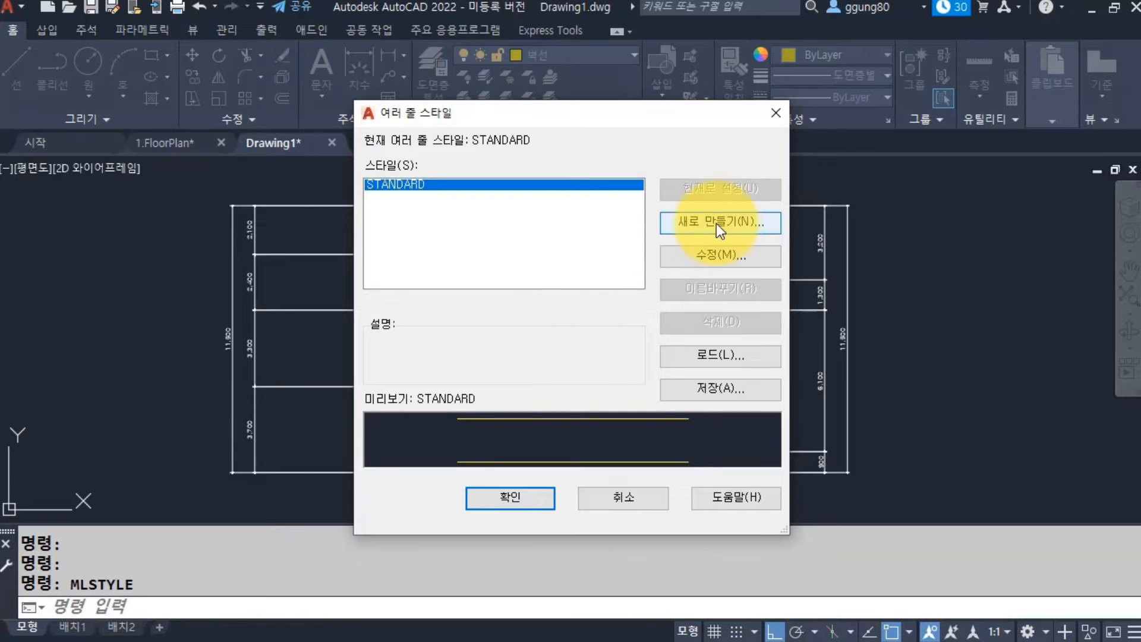
pyautogui.click(727, 223)
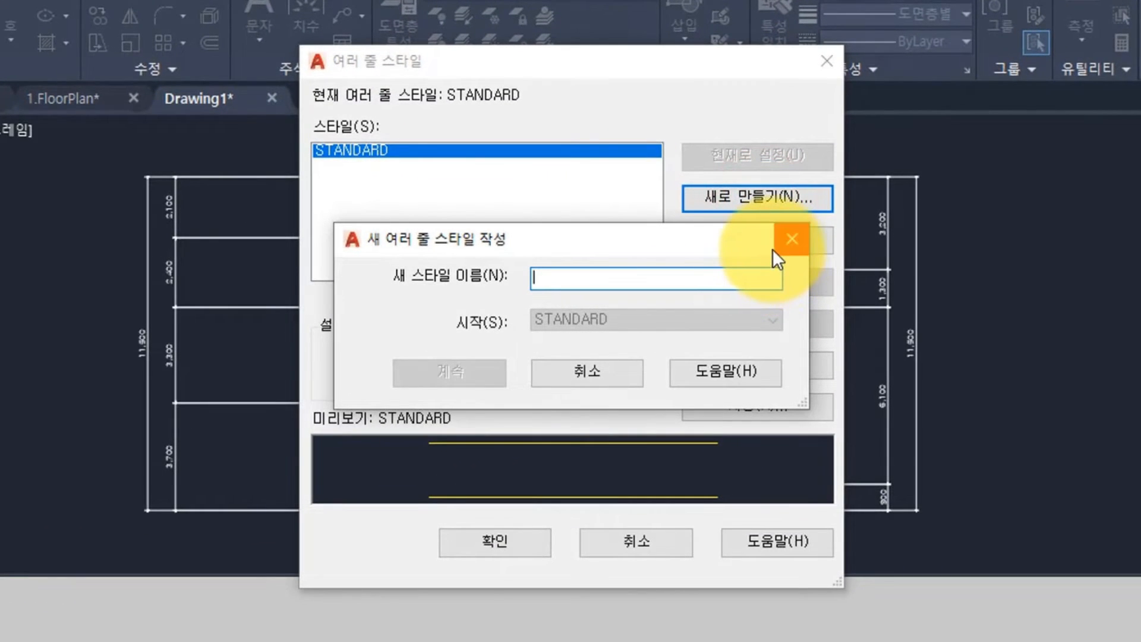
pyautogui.write('400')
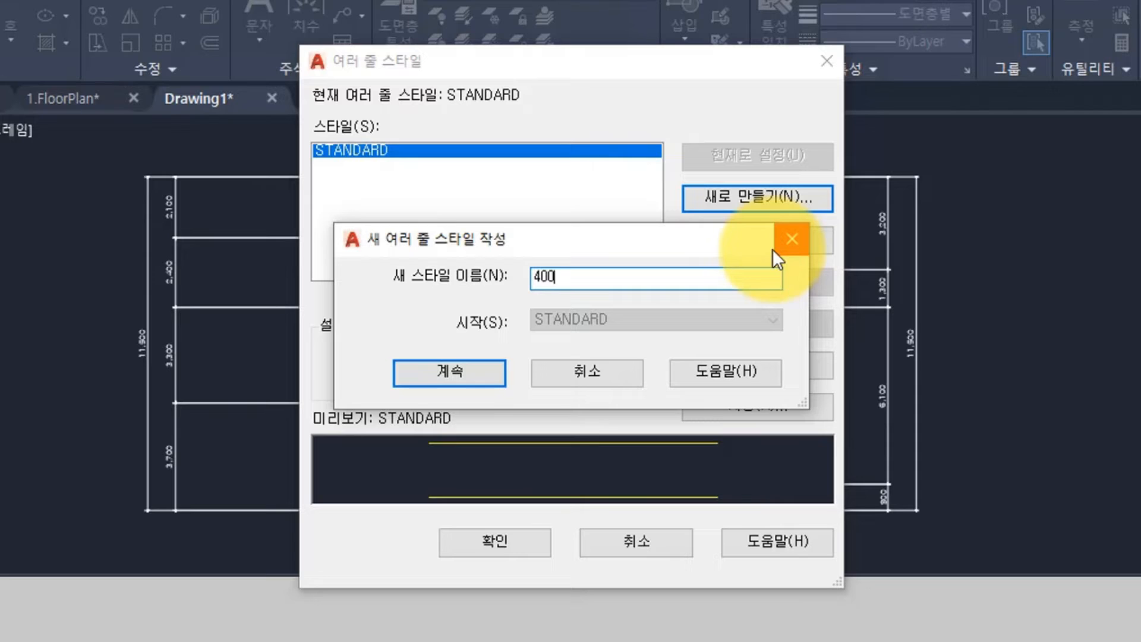
pyautogui.click(469, 372)
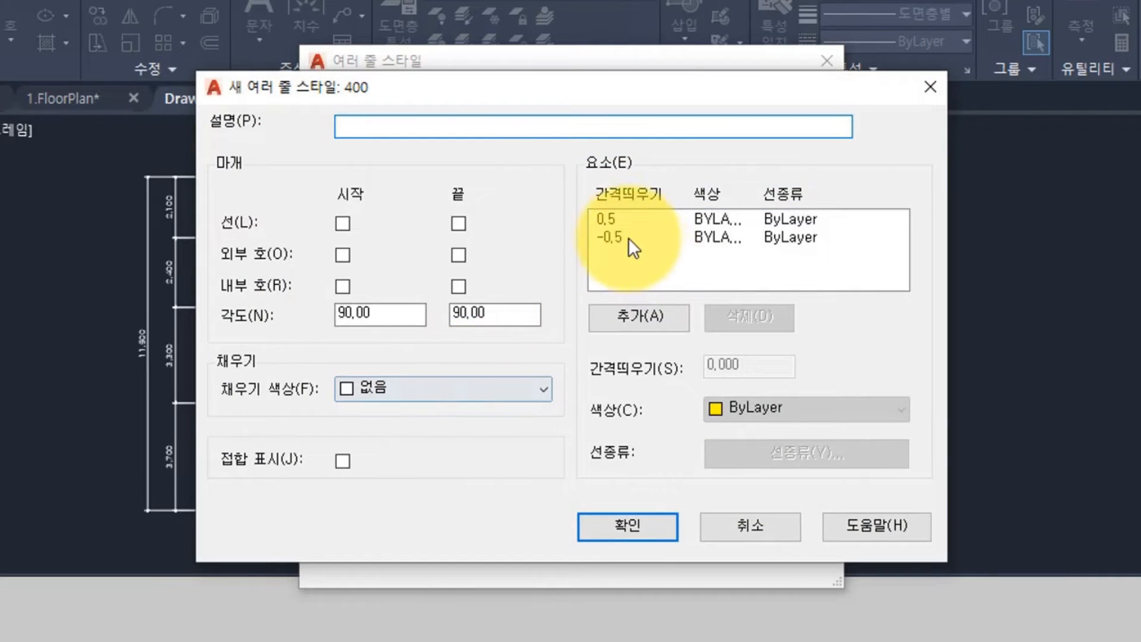
# Set the offsets of the 400 style's two existing elements to 190 and -10.
pyautogui.click(612, 217)
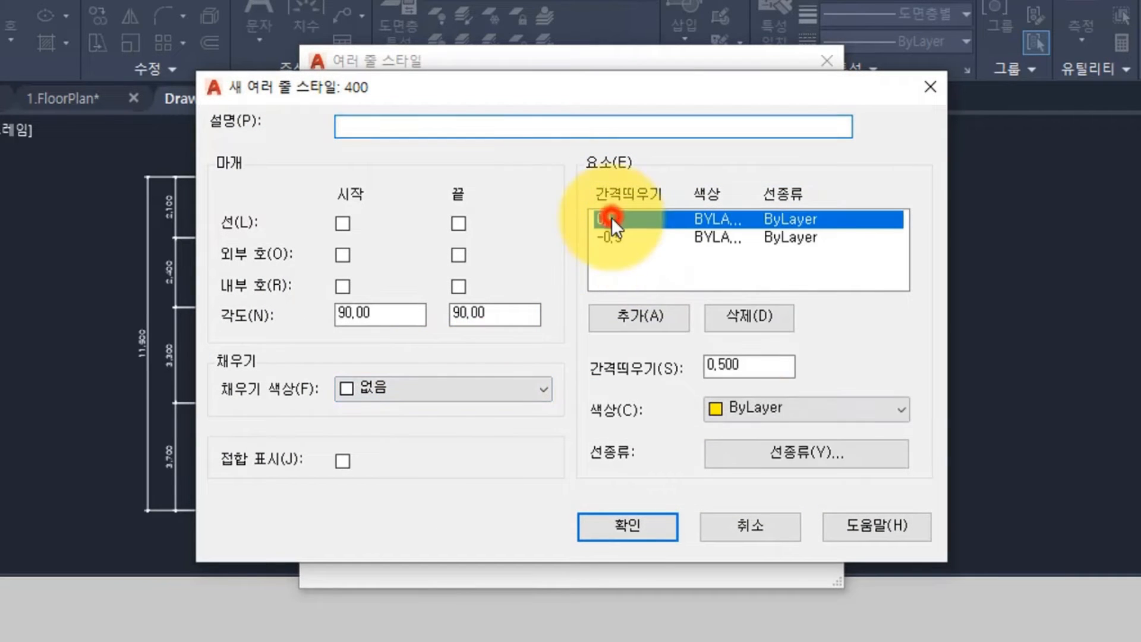
pyautogui.doubleClick(754, 359)
pyautogui.write('190')
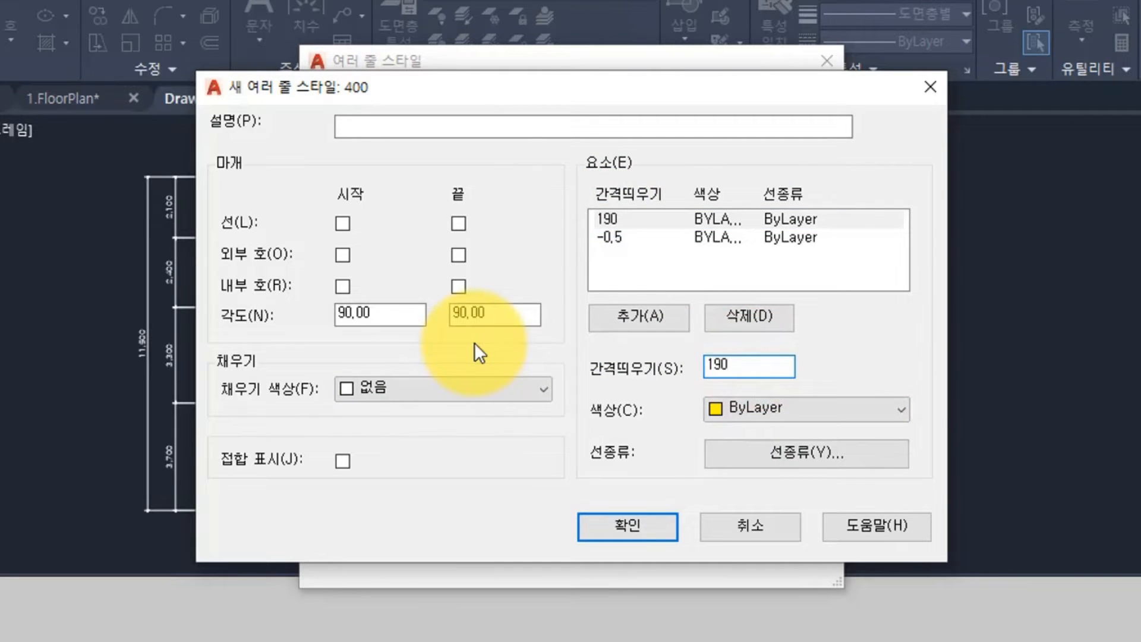
pyautogui.click(621, 237)
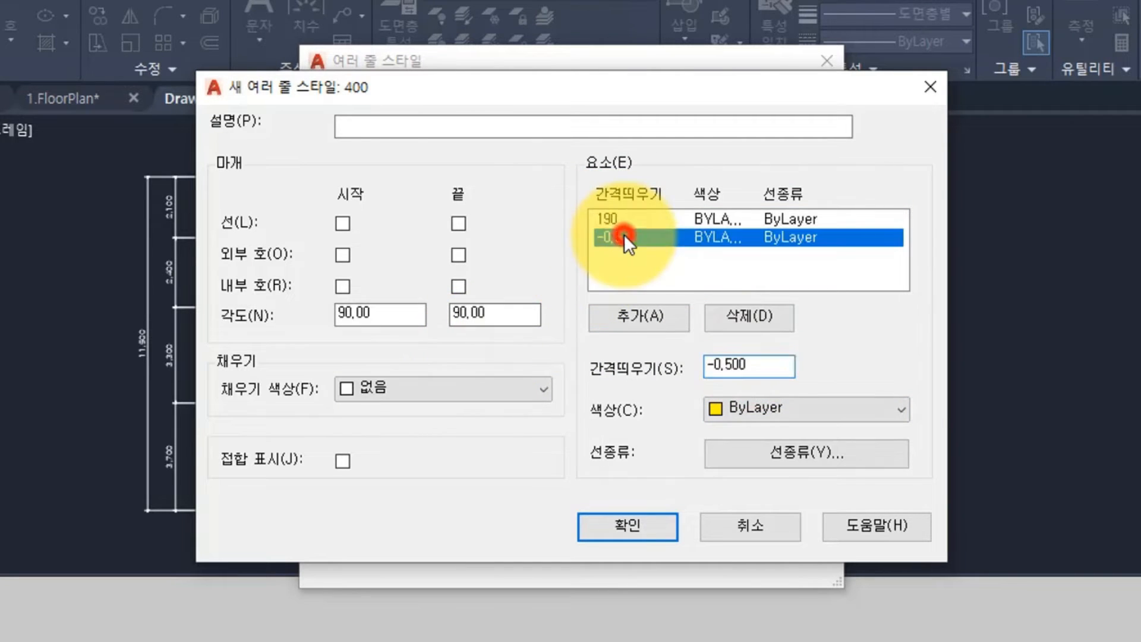
pyautogui.doubleClick(762, 366)
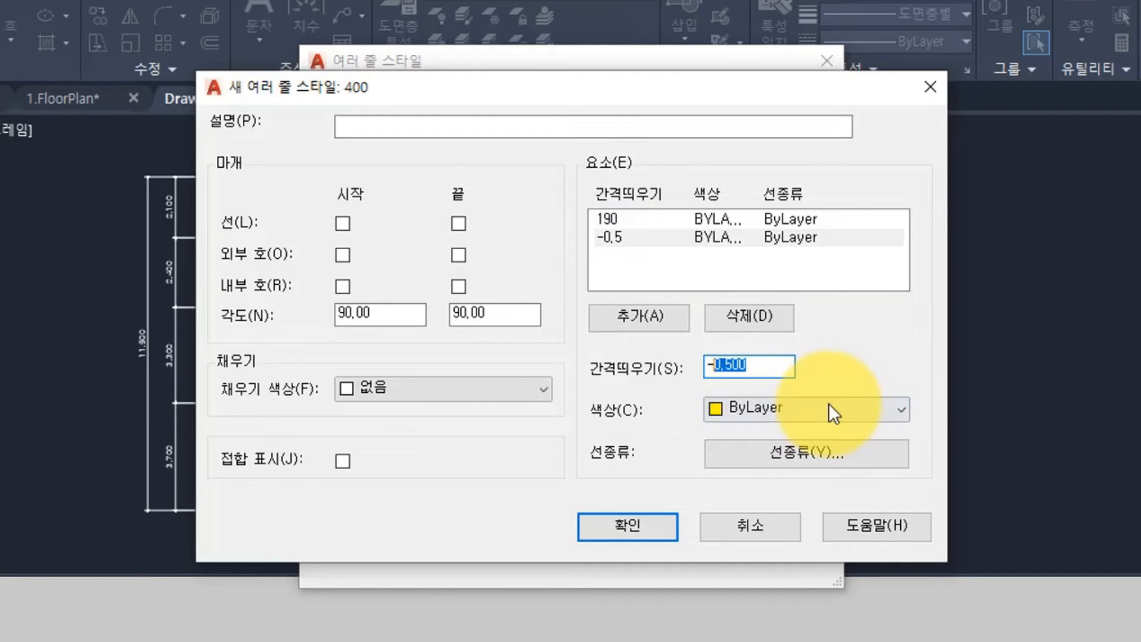
pyautogui.write('10')
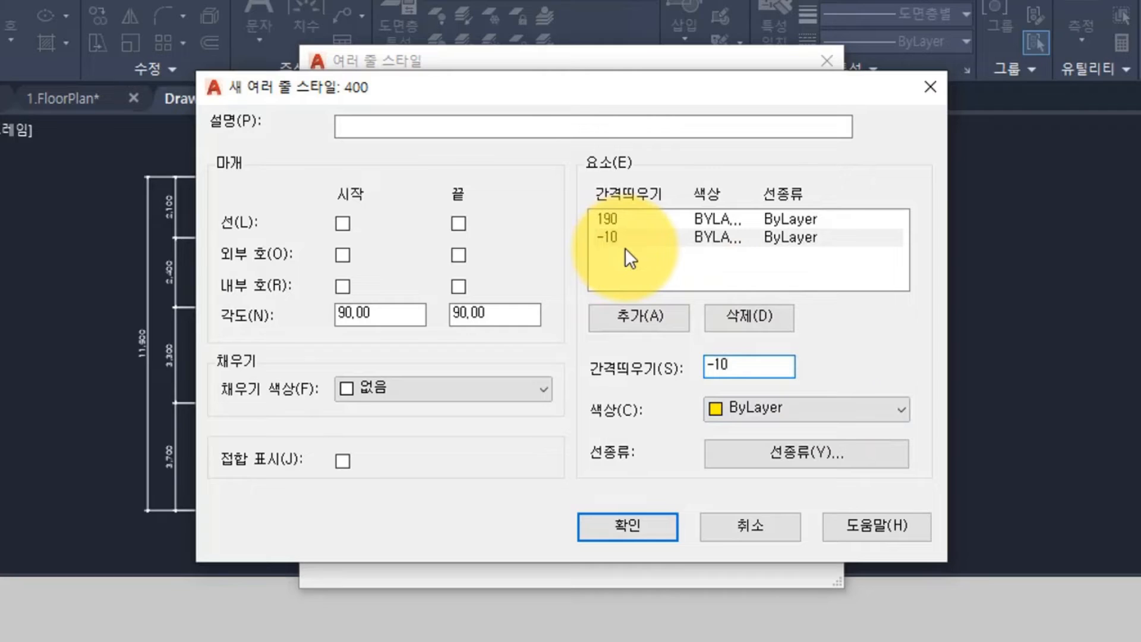
# Add two more elements to the 400 multiline style with offsets -130 and -220.
pyautogui.click(643, 320)
pyautogui.doubleClick(754, 367)
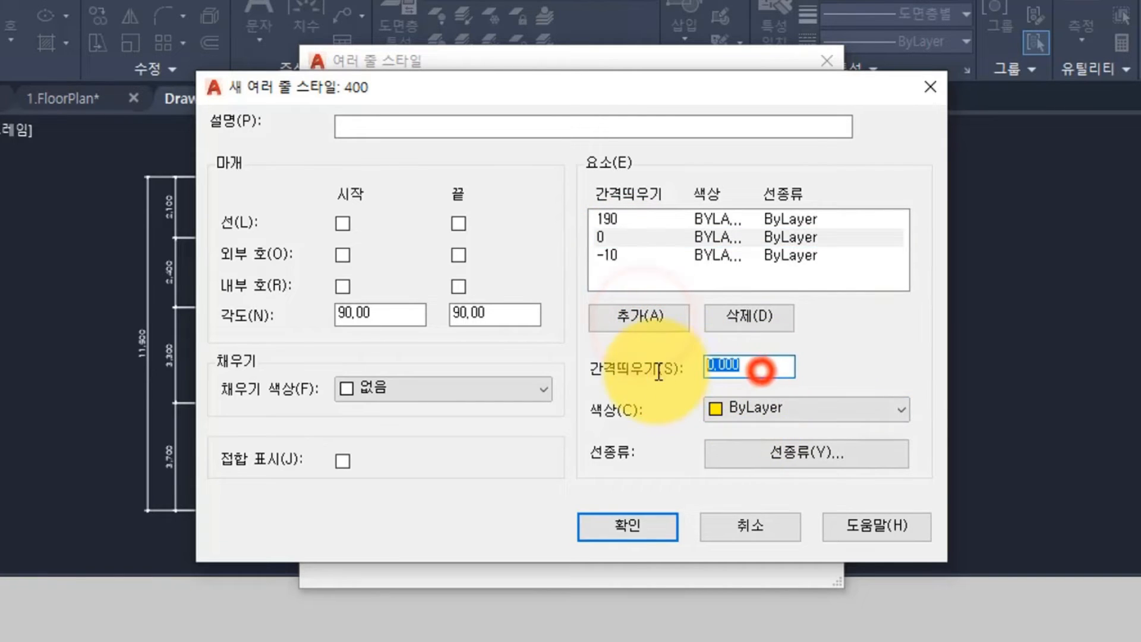
pyautogui.click(633, 319)
pyautogui.doubleClick(753, 367)
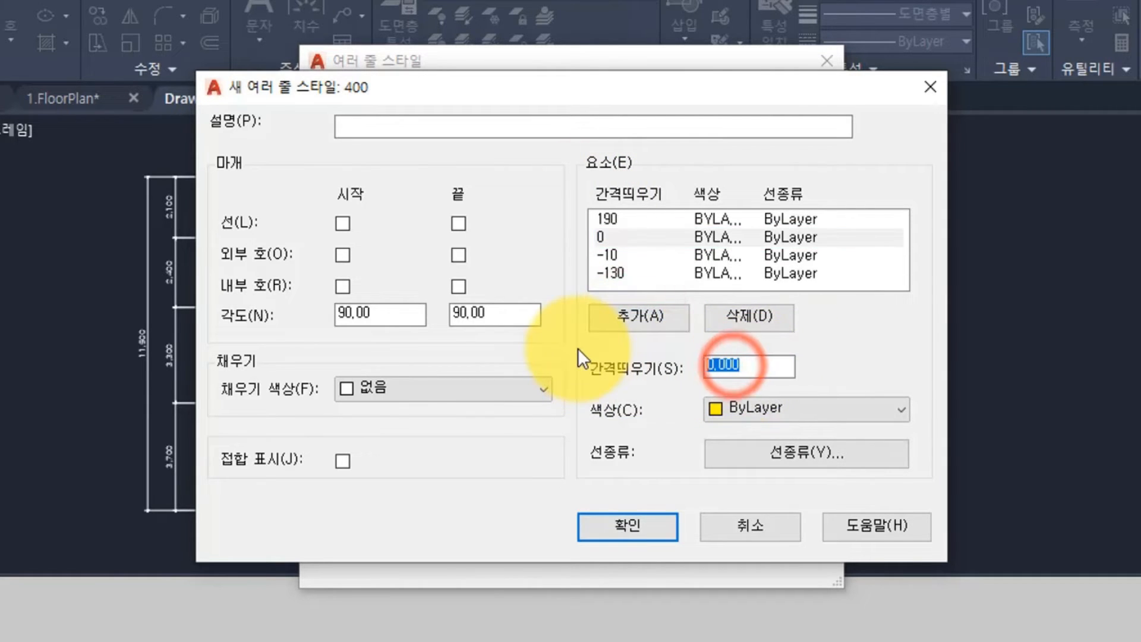
pyautogui.write('-220')
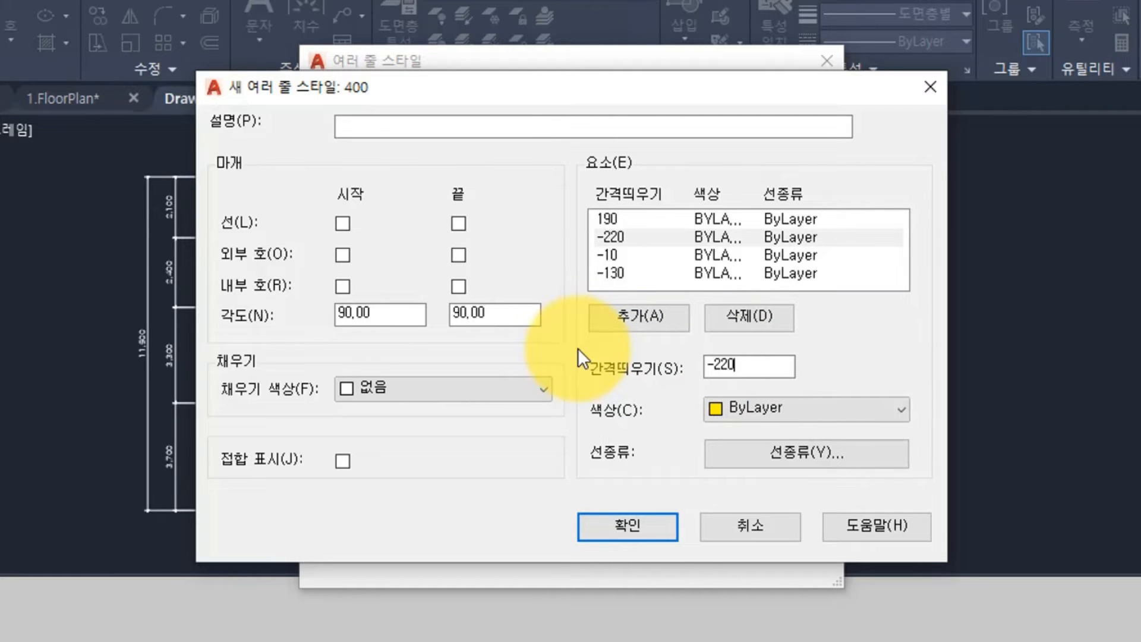
# Go through the 400 style's element offsets, accept the style and close the multiline style settings.
pyautogui.doubleClick(509, 310)
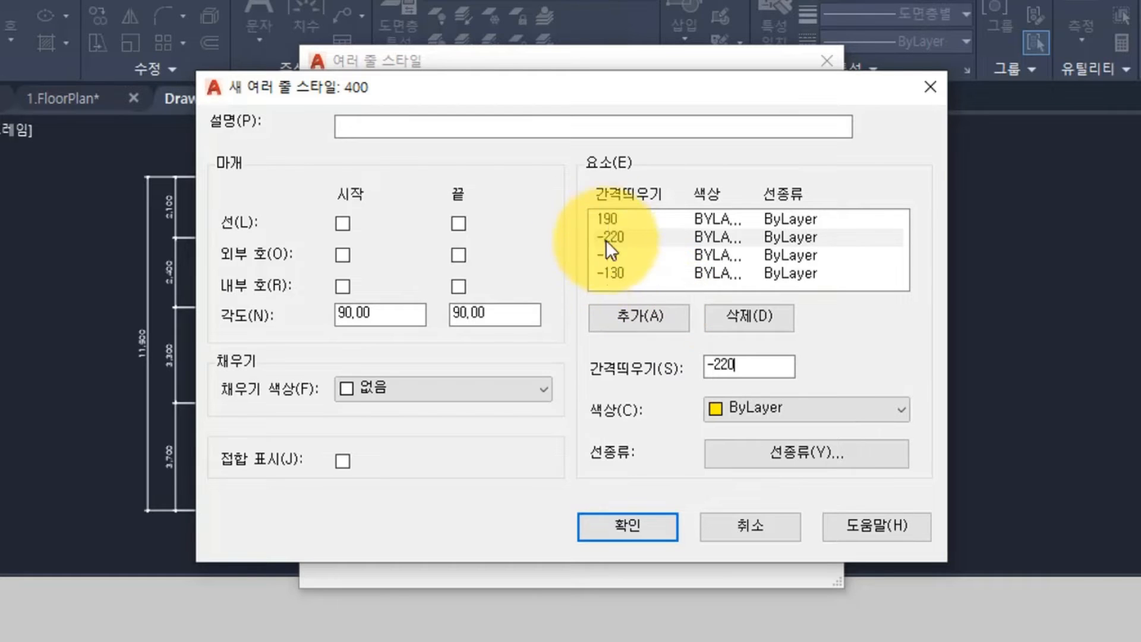
pyautogui.click(612, 216)
pyautogui.click(620, 257)
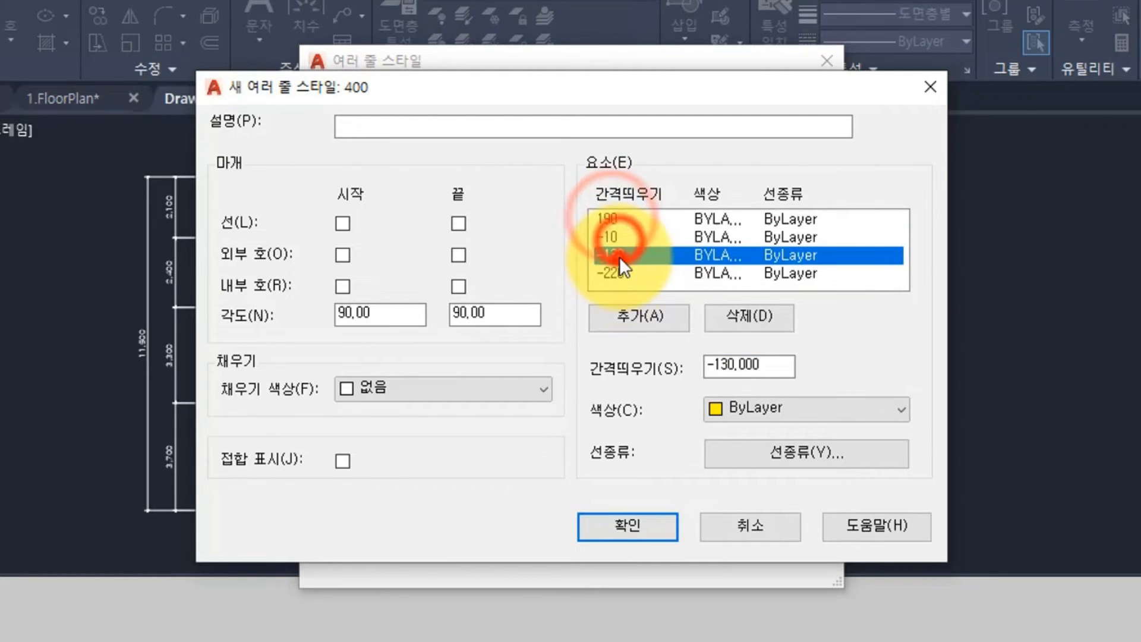
pyautogui.click(618, 274)
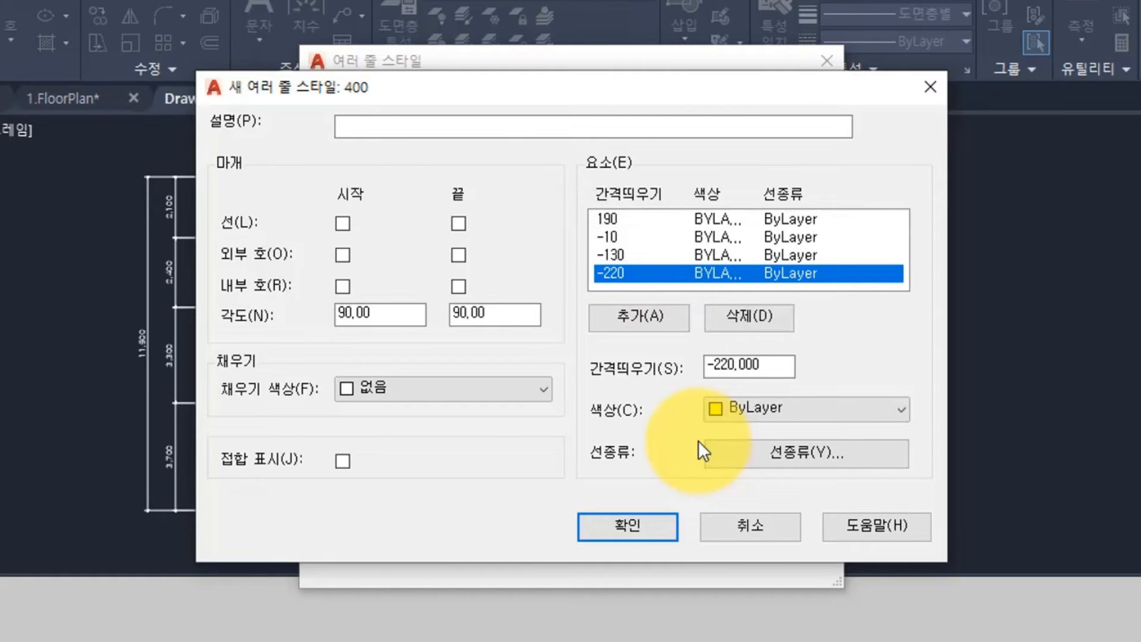
pyautogui.click(634, 522)
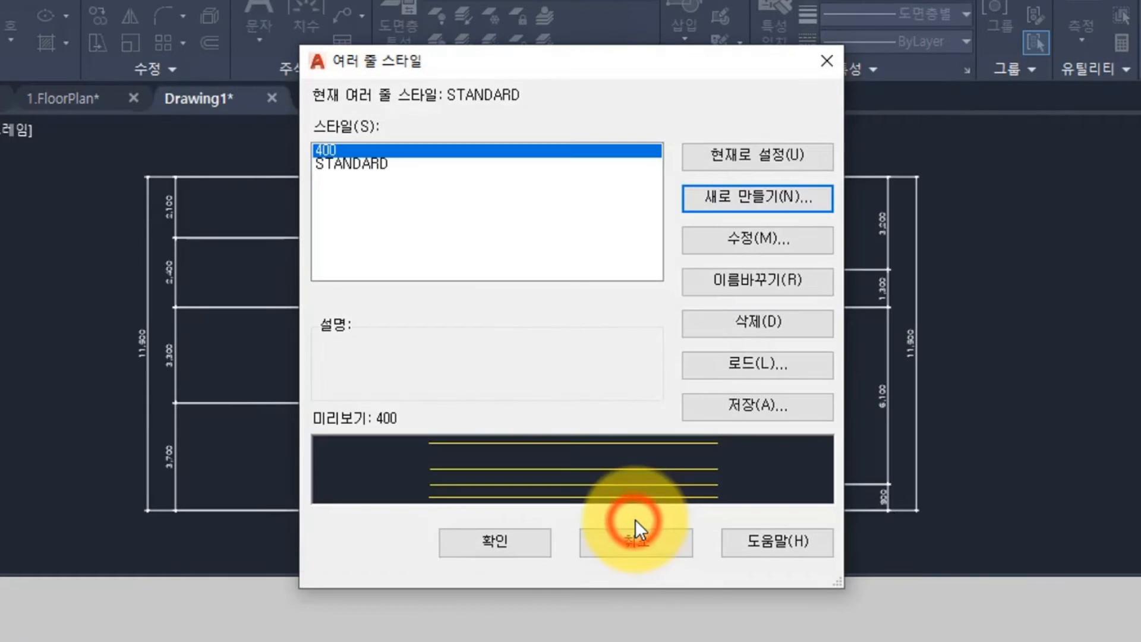
pyautogui.click(501, 544)
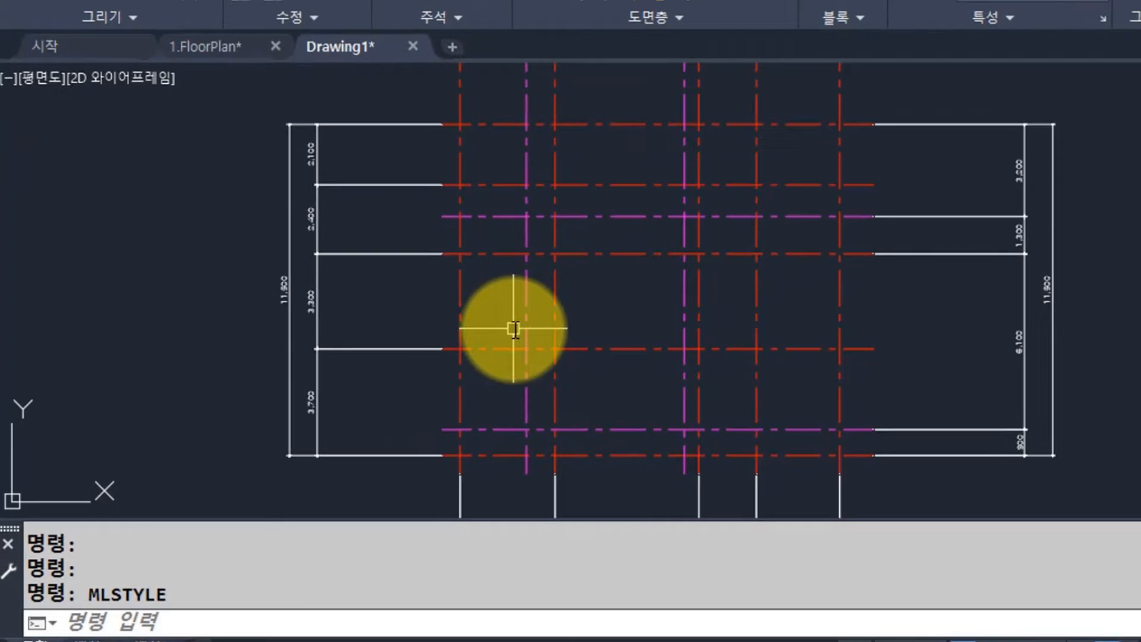
# Start the MLINE command and switch its multiline style to 400.
pyautogui.press('Return')
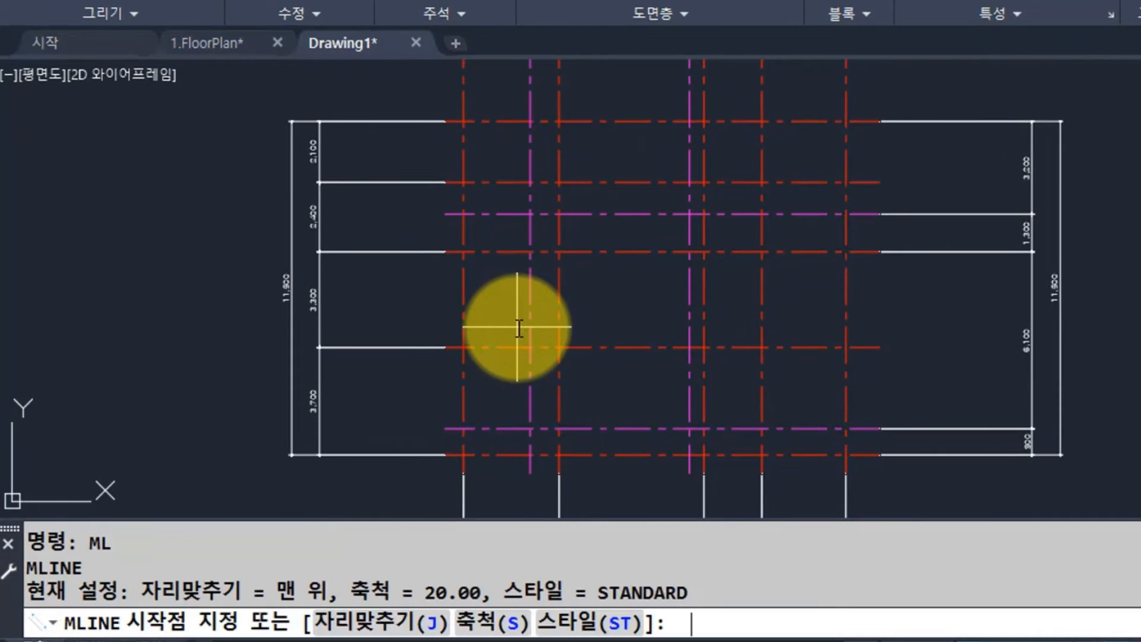
pyautogui.moveTo(702, 595); pyautogui.dragTo(143, 593)
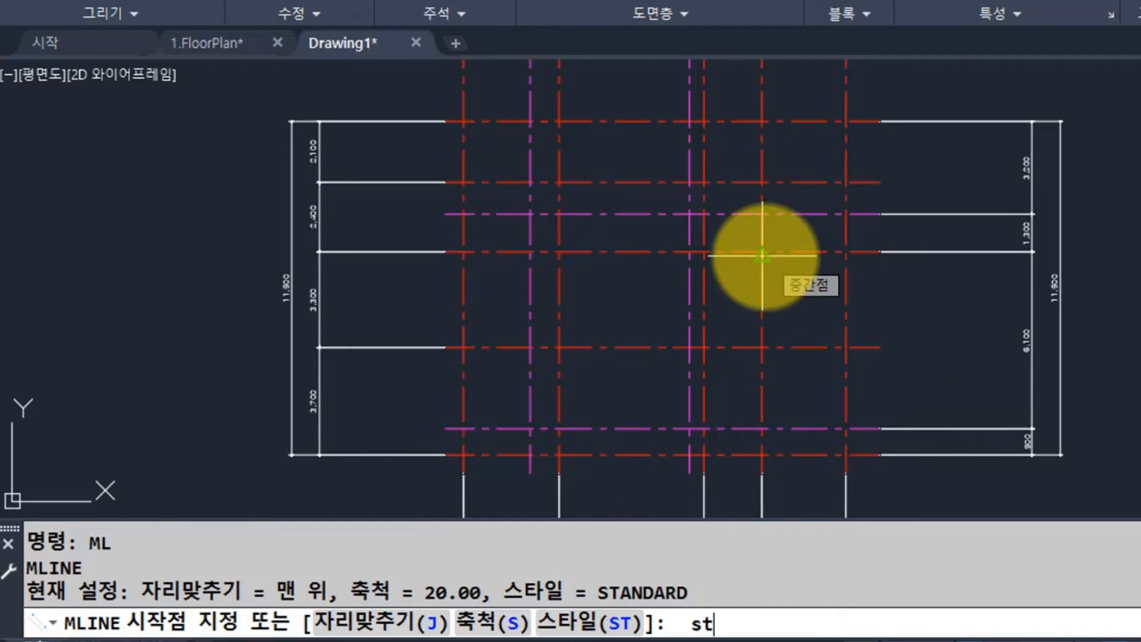
pyautogui.press('Return')
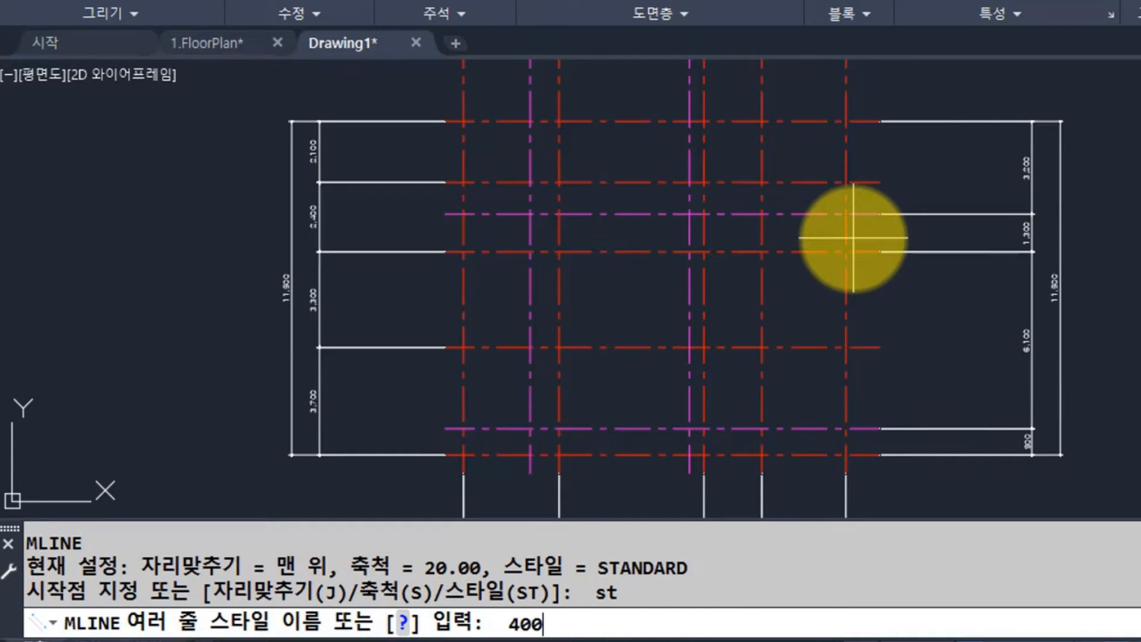
pyautogui.press('Return')
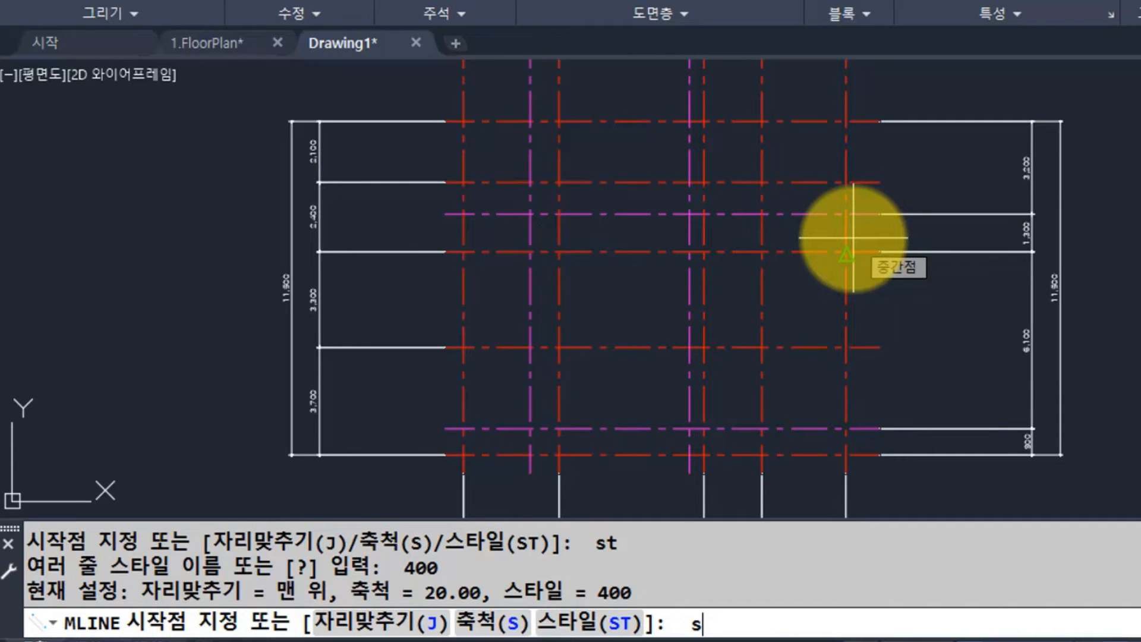
# Set the multiline scale to 1 and its justification to Zero, checking the current MLINE settings.
pyautogui.write('s')
pyautogui.press('Return')
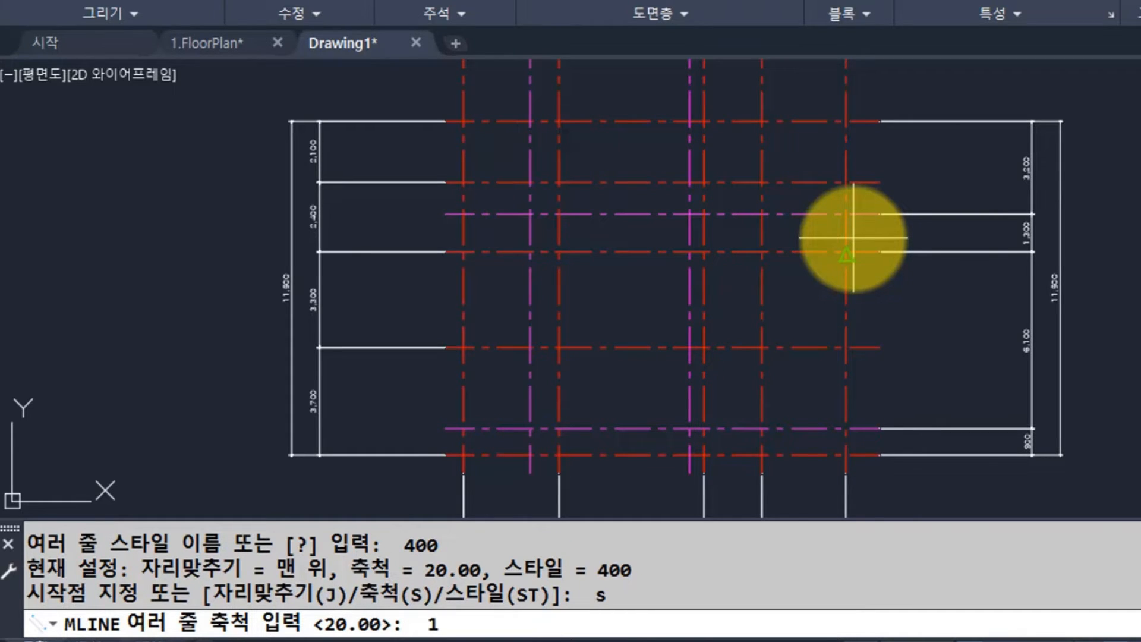
pyautogui.press('Return')
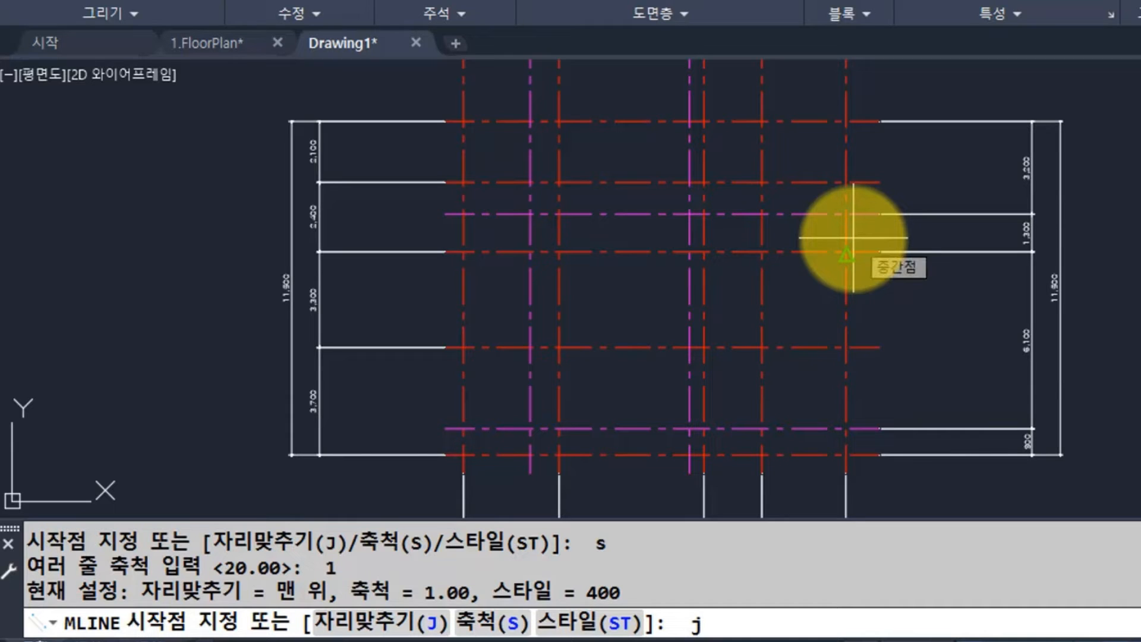
pyautogui.press('Return')
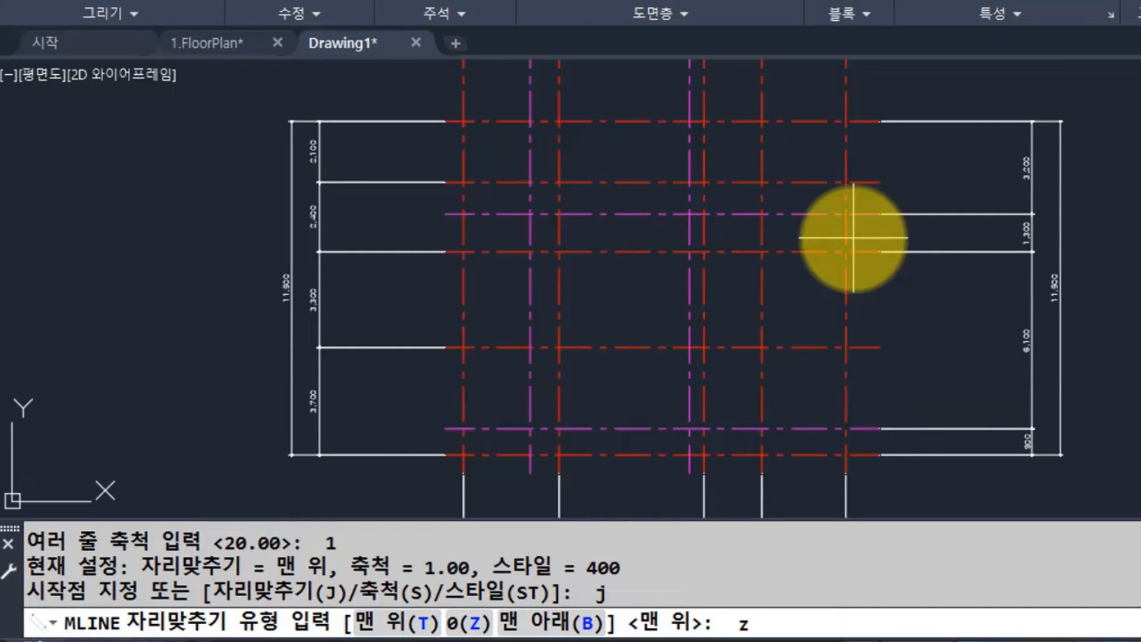
pyautogui.press('Return')
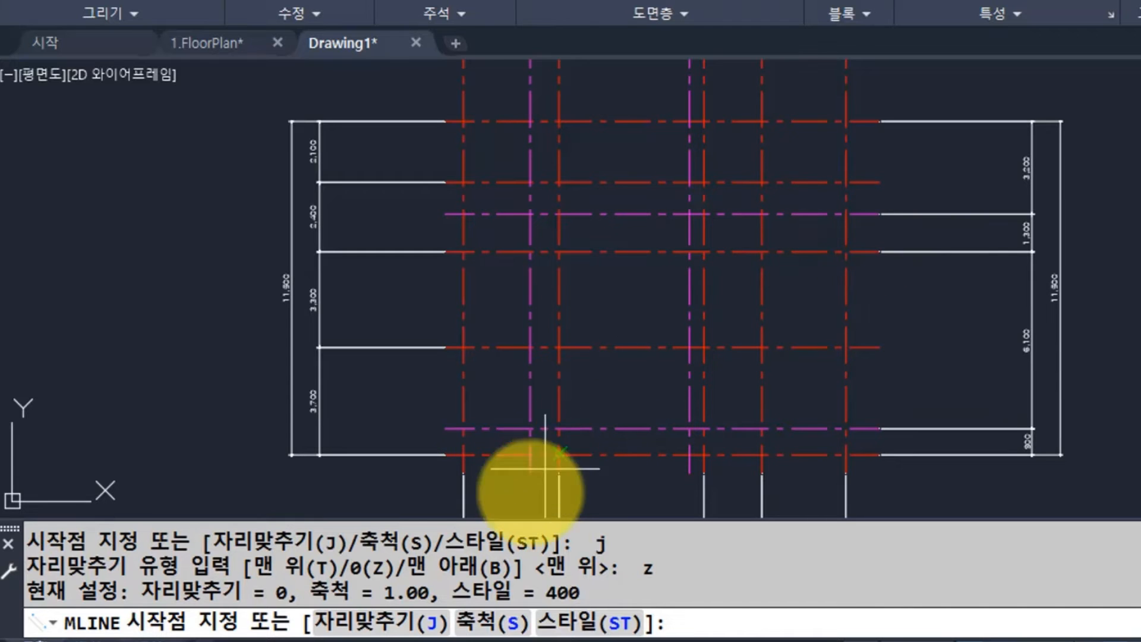
pyautogui.moveTo(601, 590); pyautogui.dragTo(135, 595)
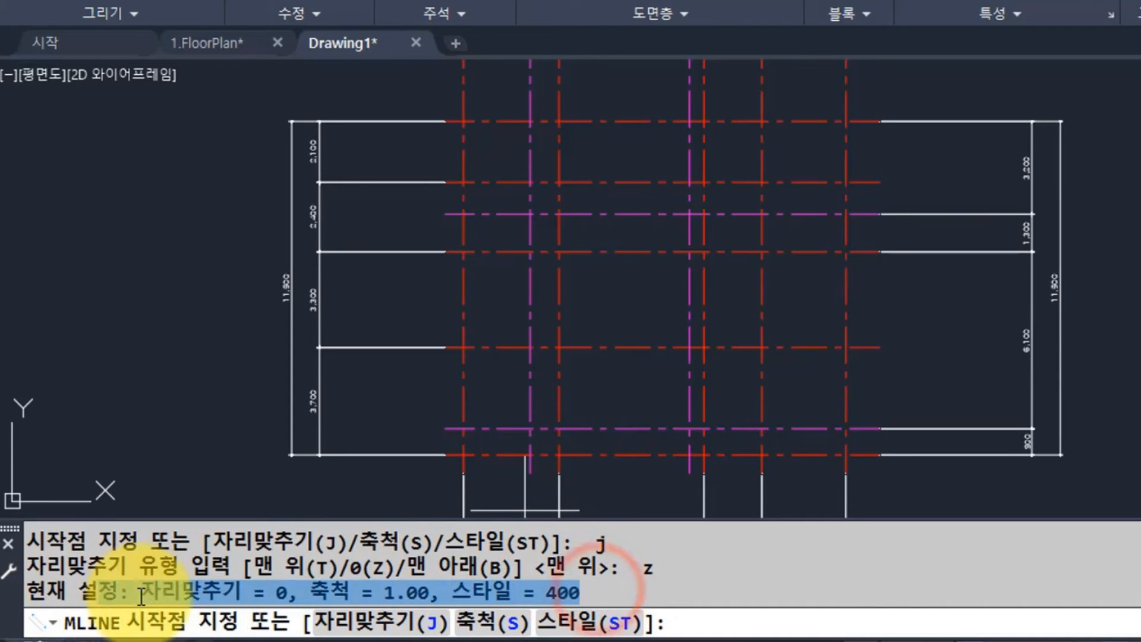
pyautogui.scroll(4, 487, 449)
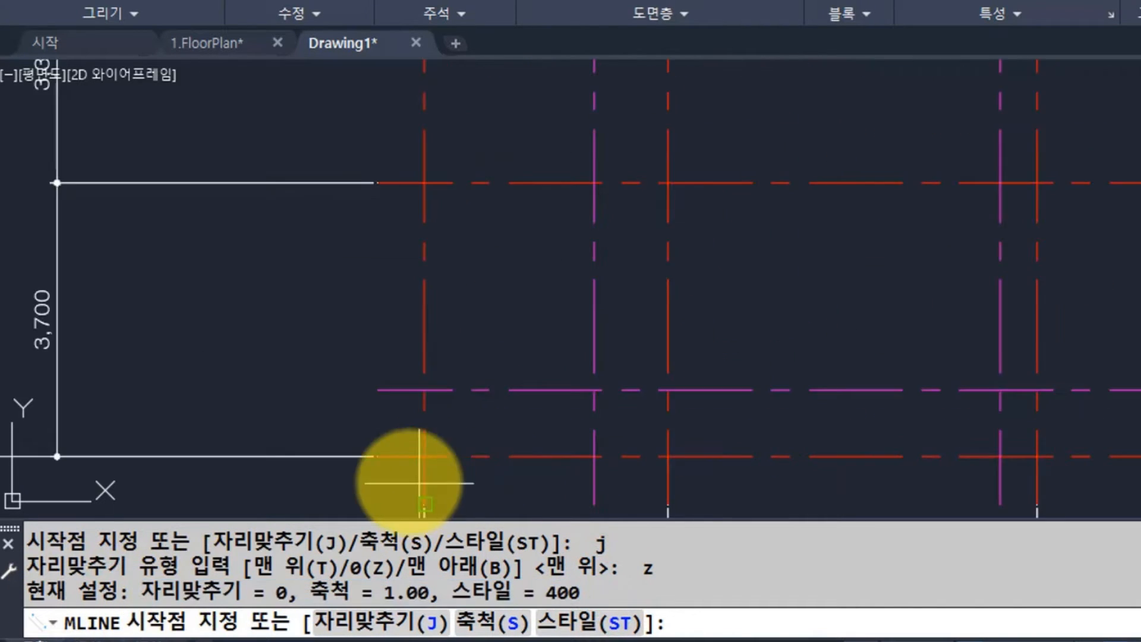
pyautogui.click(424, 456)
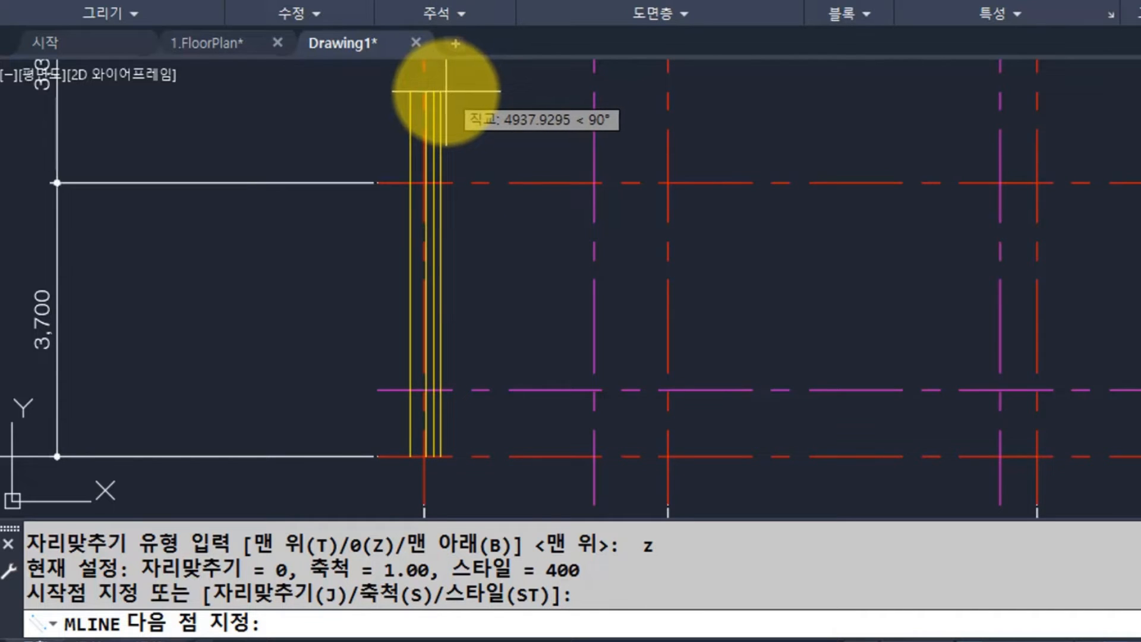
pyautogui.scroll(2, 447, 90)
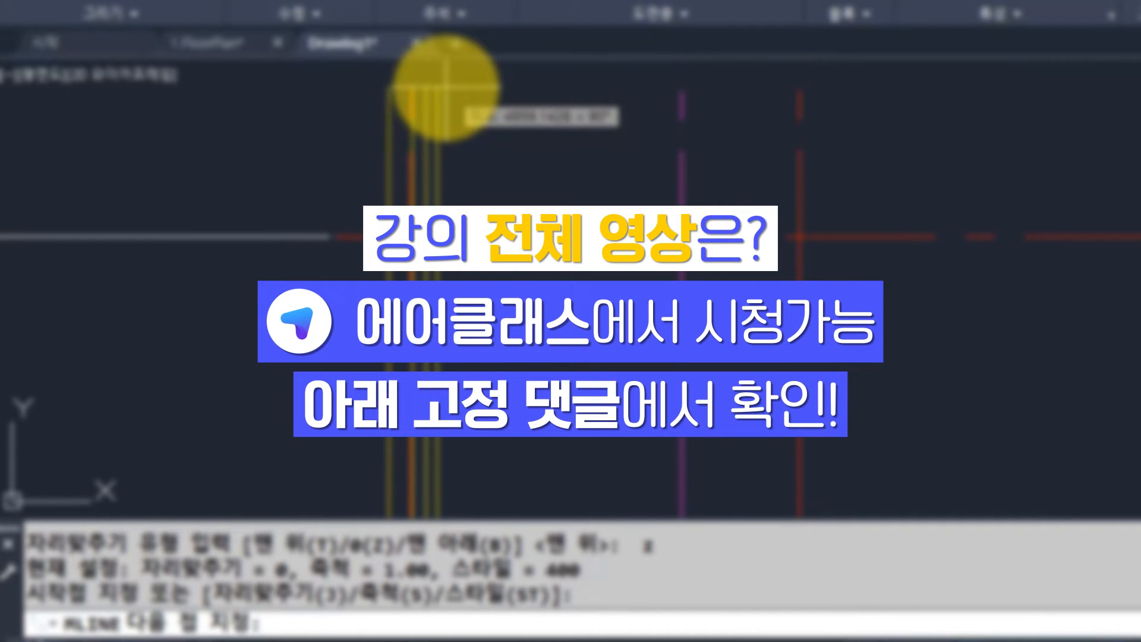
pyautogui.scroll(-2, 444, 88)
pyautogui.press('Escape')
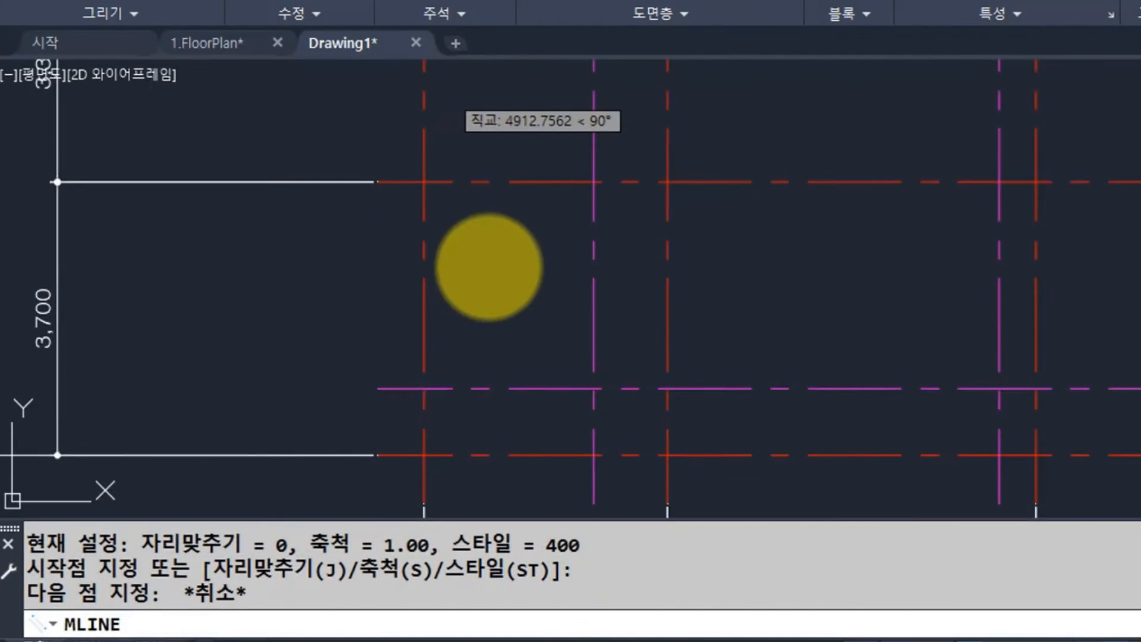
# Draw the left exterior wall as a multiline down the leftmost centre line, from its uppermost to its lowest red grid intersection.
pyautogui.scroll(-5, 446, 216)
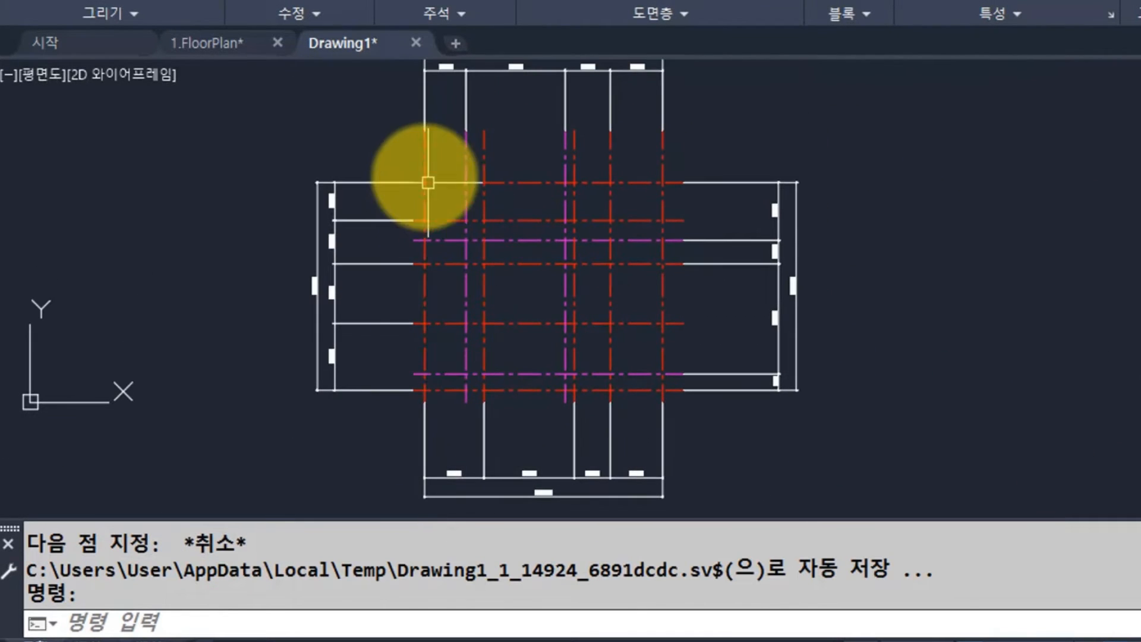
pyautogui.press('Return')
pyautogui.click(424, 183)
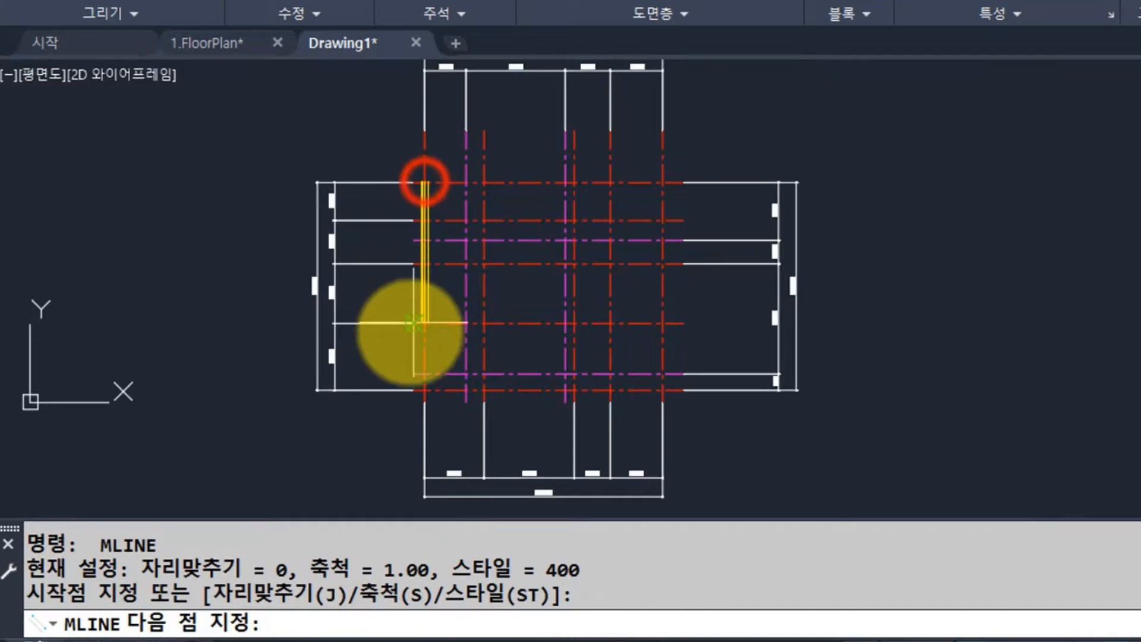
pyautogui.scroll(3, 424, 403)
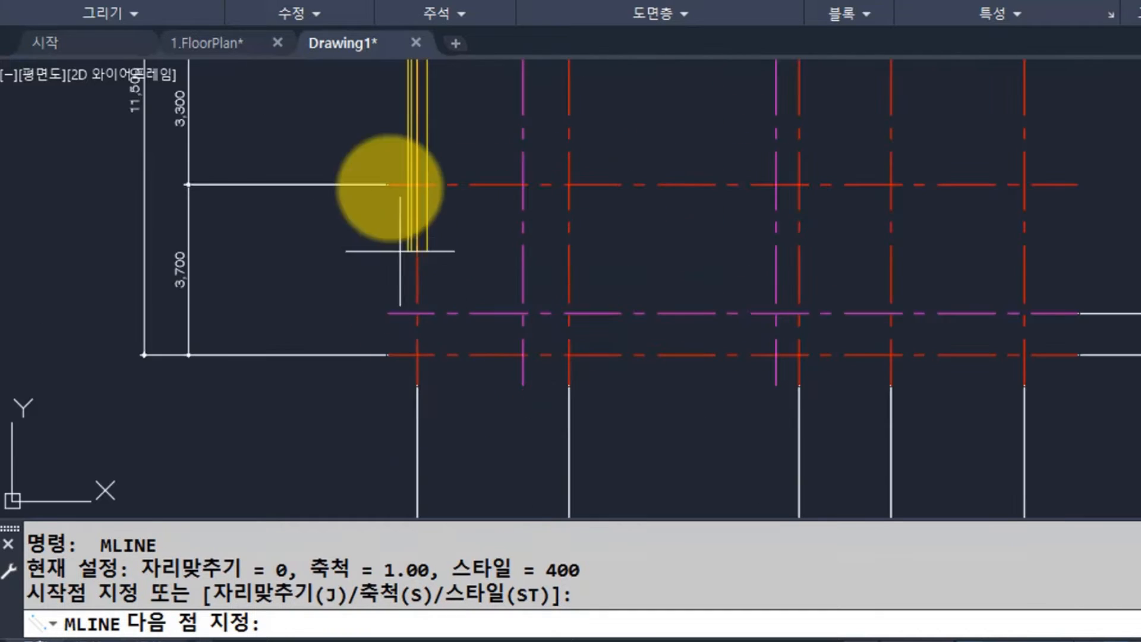
pyautogui.scroll(2, 428, 394)
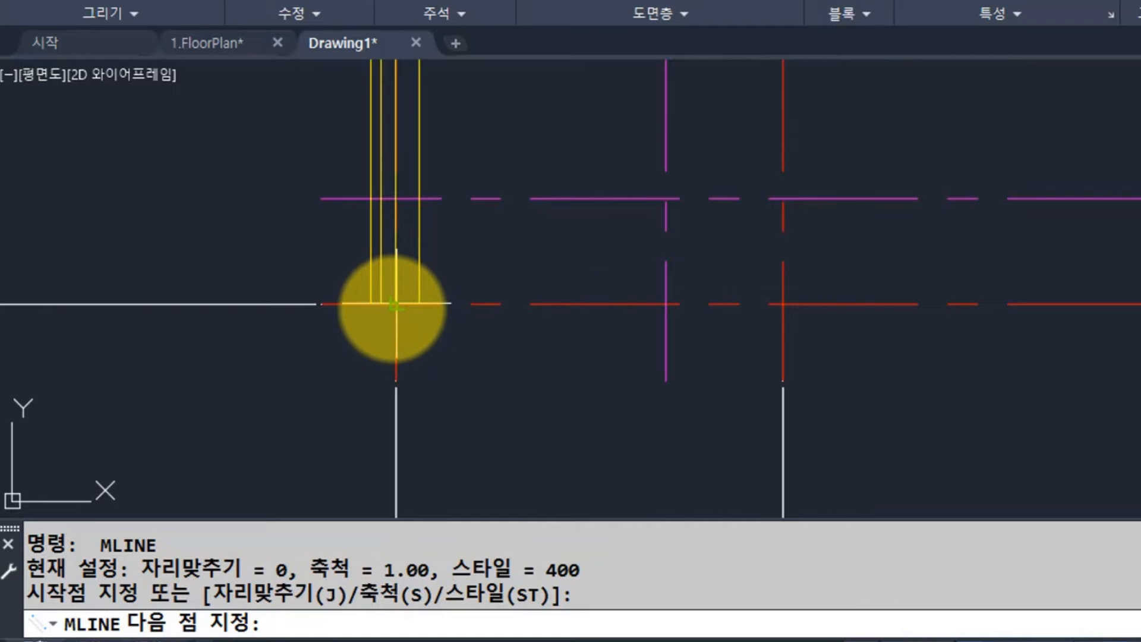
pyautogui.click(396, 304)
pyautogui.press('Return')
pyautogui.scroll(5, 400, 178)
pyautogui.scroll(1, 377, 149)
pyautogui.moveTo(391, 177); pyautogui.dragTo(410, 321, button='middle')
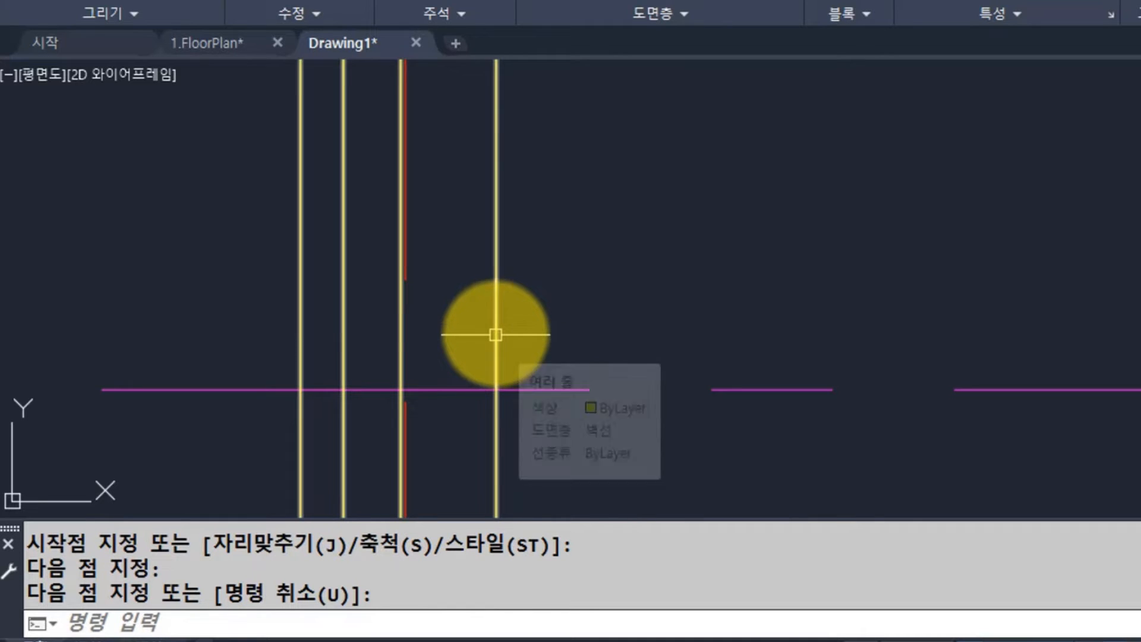
pyautogui.write('dli')
pyautogui.press('Return')
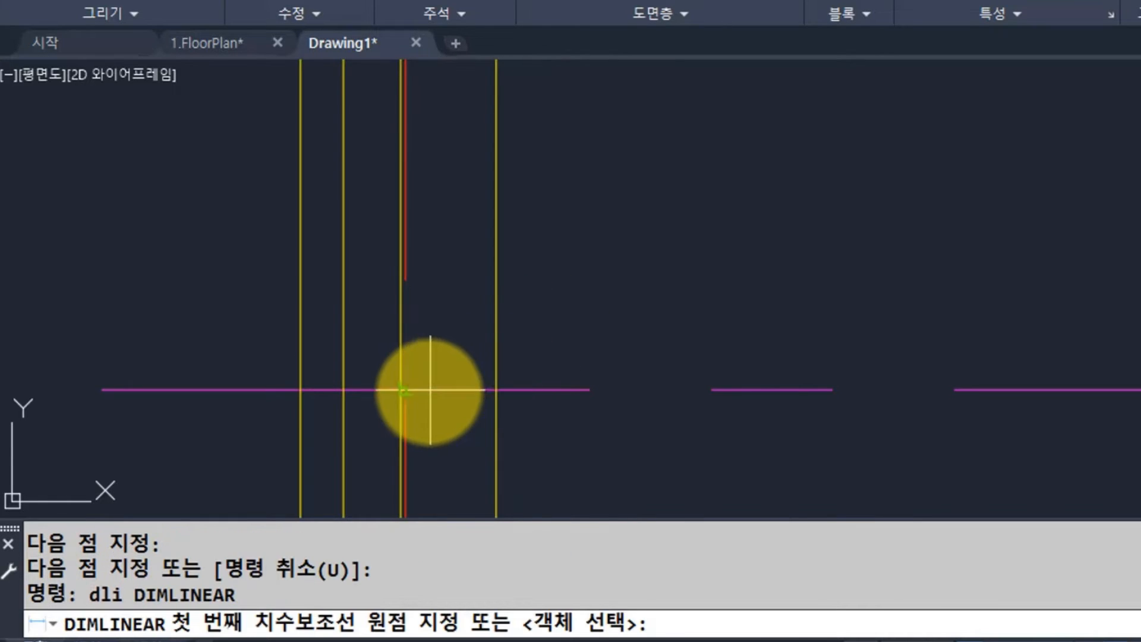
pyautogui.press('Escape')
pyautogui.press('Escape')
# Measure the distance from the left centre line to the wall's inner face with DIST.
pyautogui.write('di')
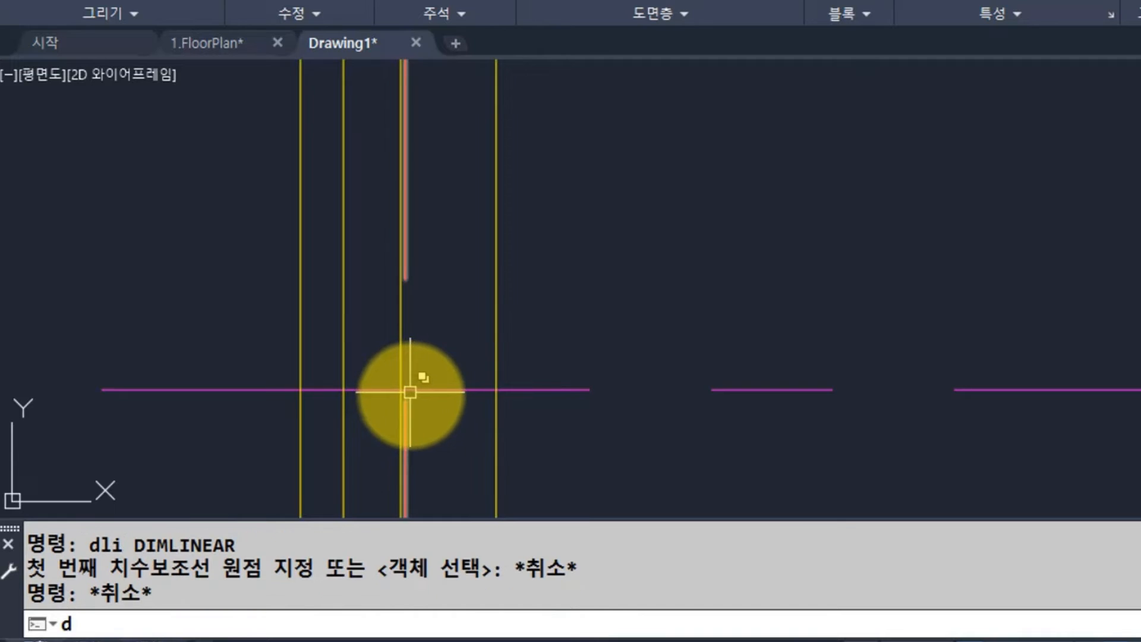
pyautogui.press('Return')
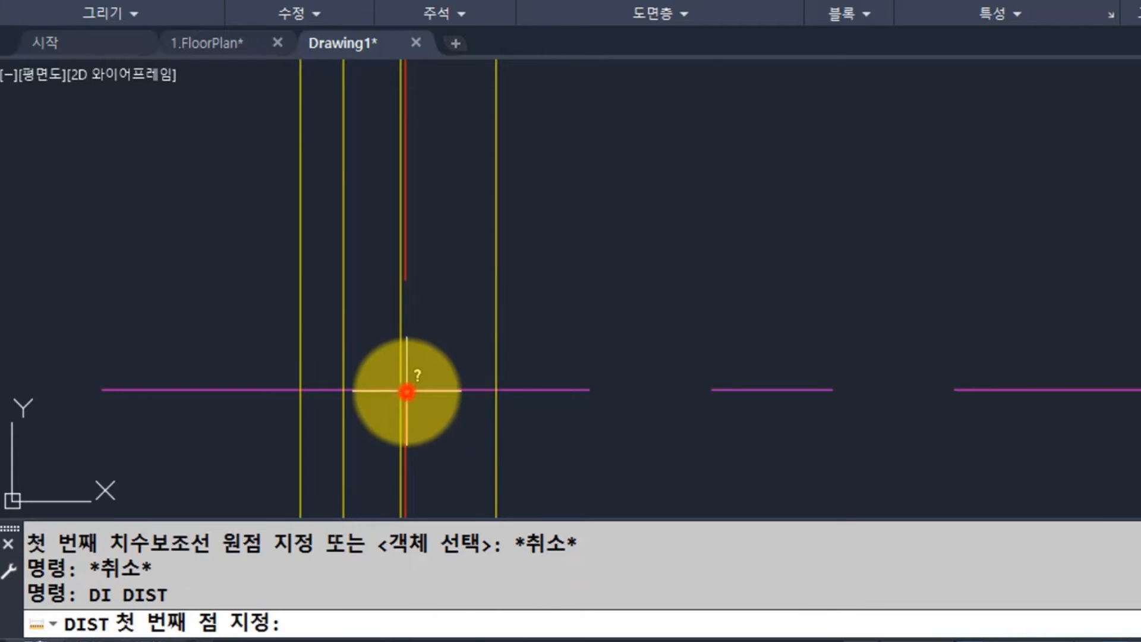
pyautogui.click(407, 391)
pyautogui.click(496, 391)
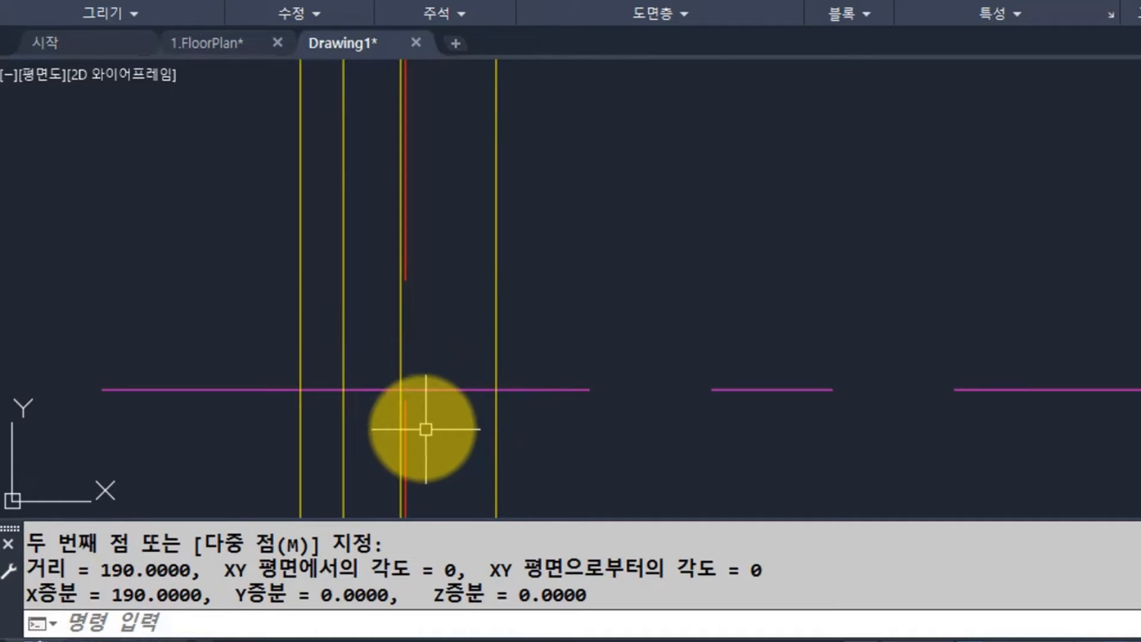
# Measure with DIST the offset from the left centre line to its neighbouring wall line and the gaps between the lines on the outer side.
pyautogui.press('Return')
pyautogui.click(402, 390)
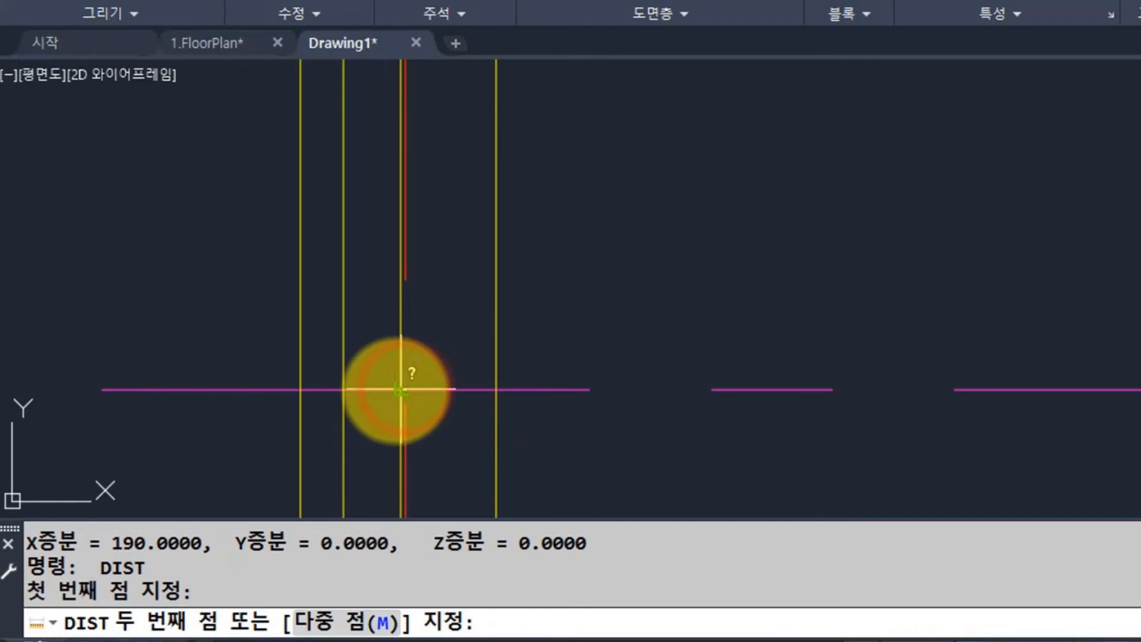
pyautogui.click(397, 390)
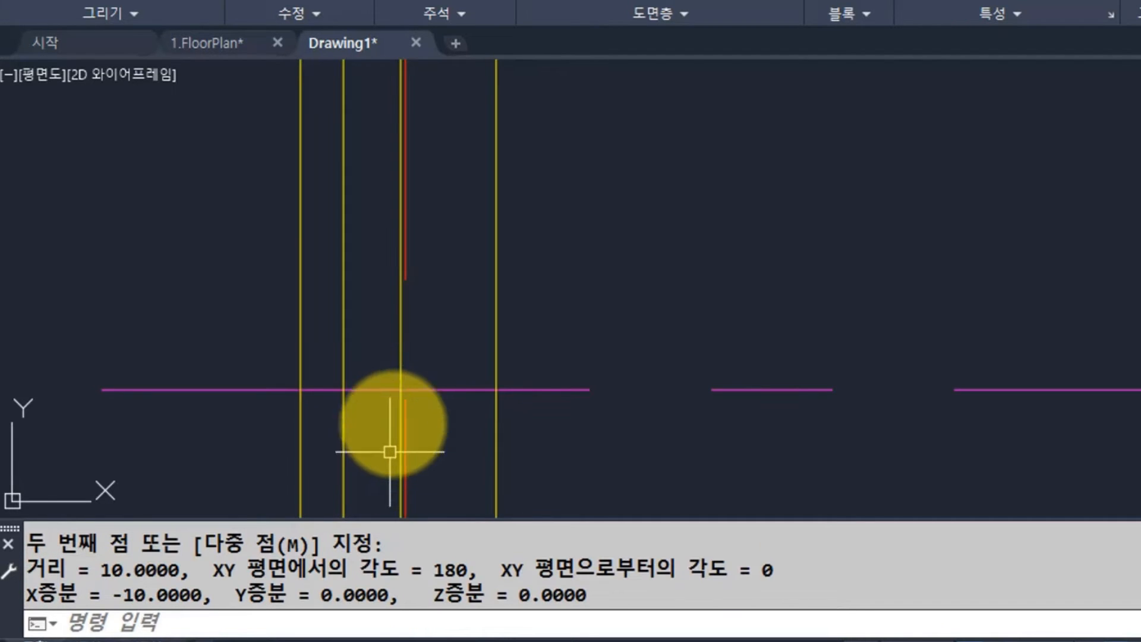
pyautogui.press('Return')
pyautogui.click(402, 390)
pyautogui.click(346, 390)
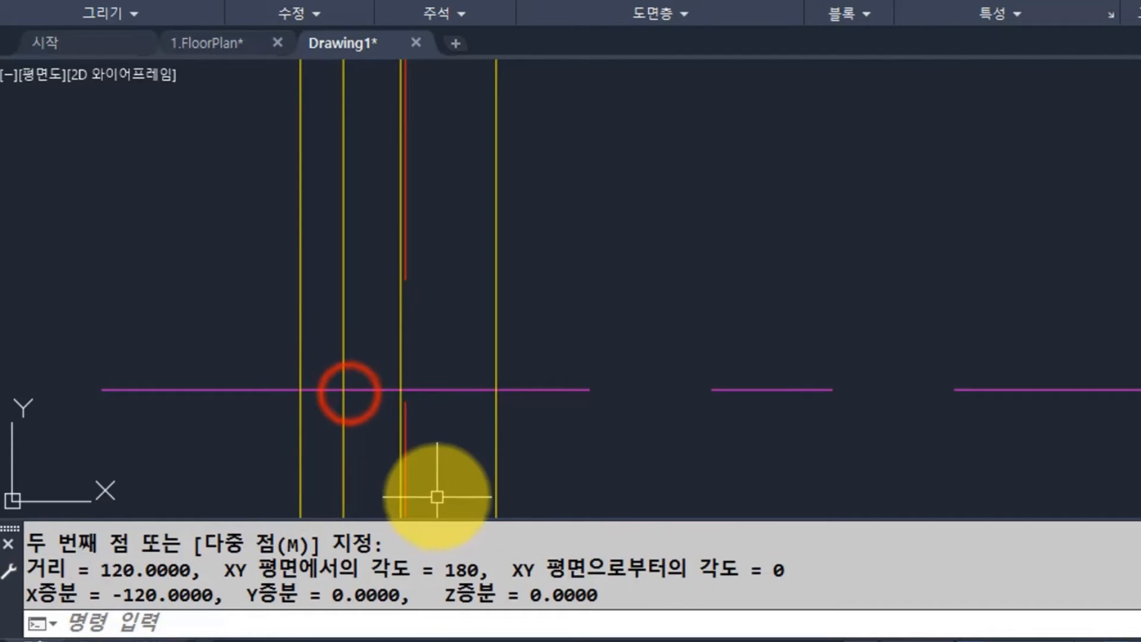
pyautogui.press('Return')
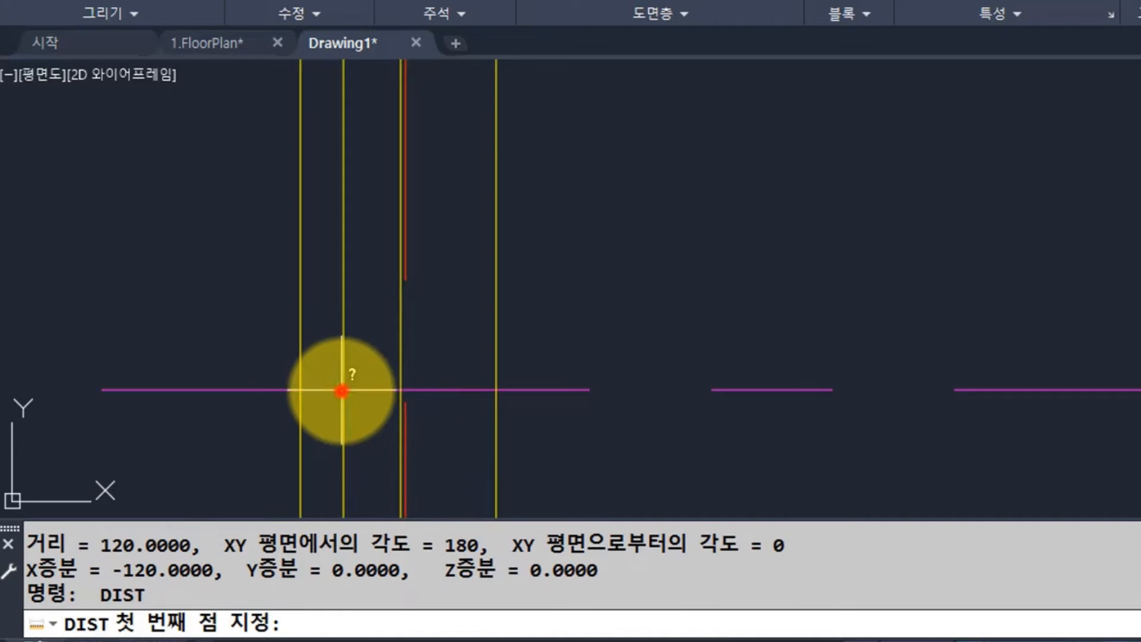
pyautogui.click(341, 390)
pyautogui.click(300, 391)
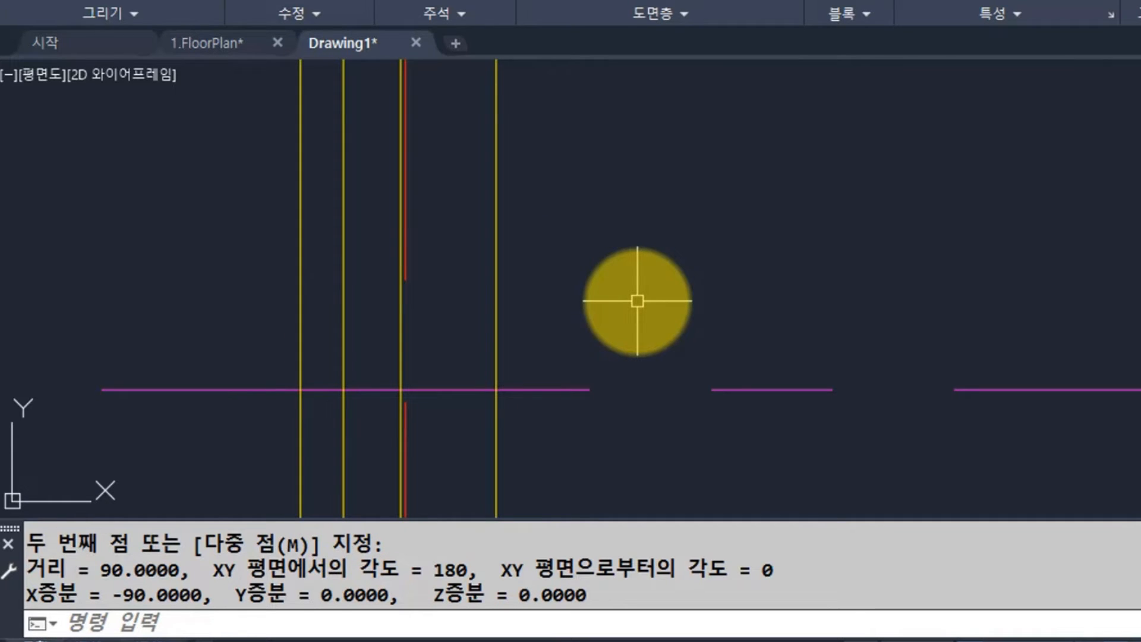
# Select the left exterior wall to check it as a multiline object, and clear the selection.
pyautogui.scroll(-10, 637, 301)
pyautogui.moveTo(681, 338); pyautogui.dragTo(343, 422, button='middle')
pyautogui.scroll(-2, 345, 416)
pyautogui.moveTo(380, 277); pyautogui.dragTo(366, 297, button='middle')
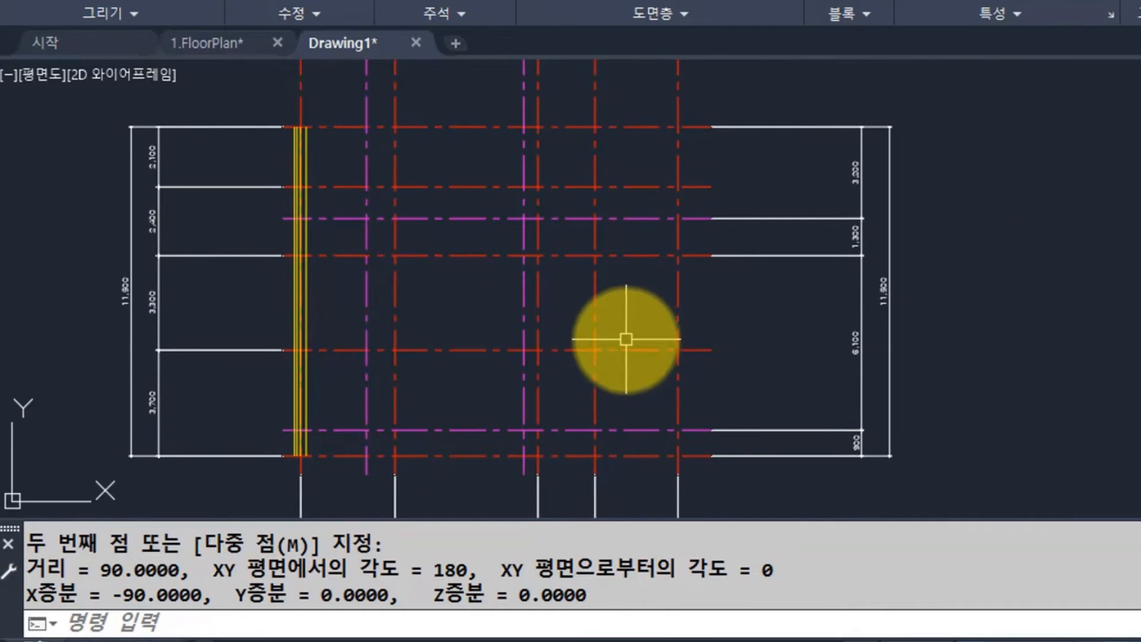
pyautogui.click(303, 353)
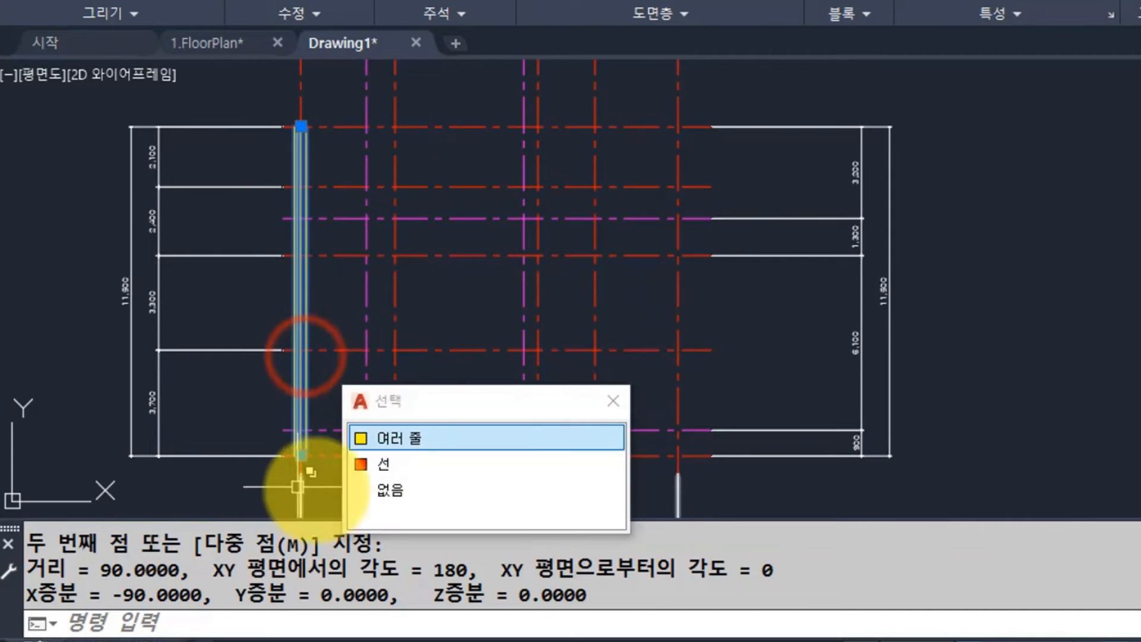
pyautogui.click(619, 401)
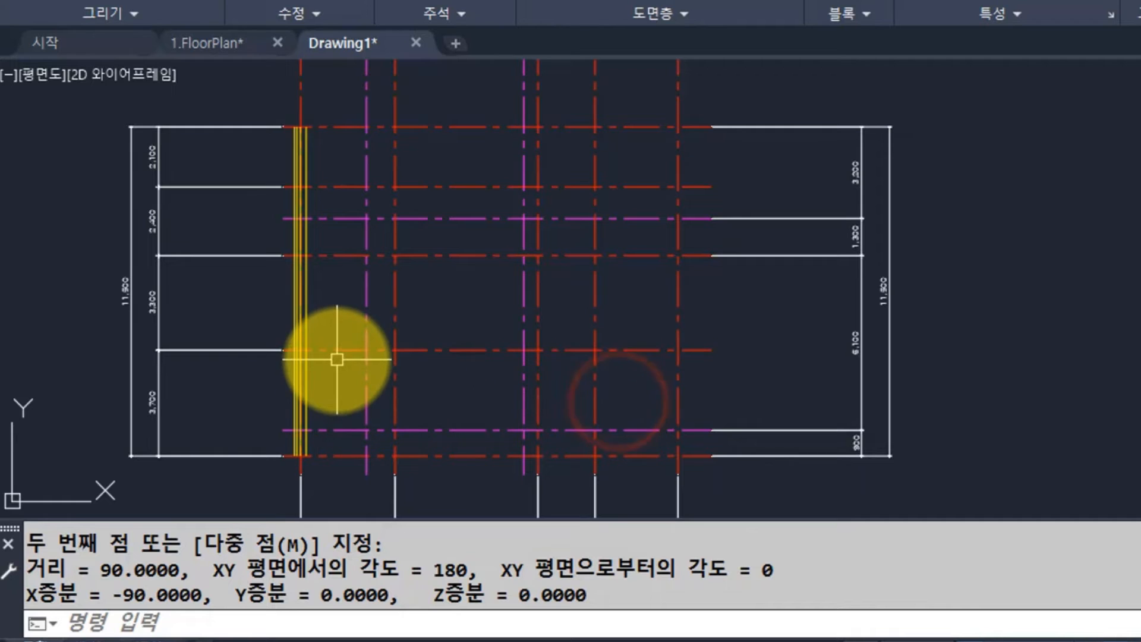
pyautogui.press('Escape')
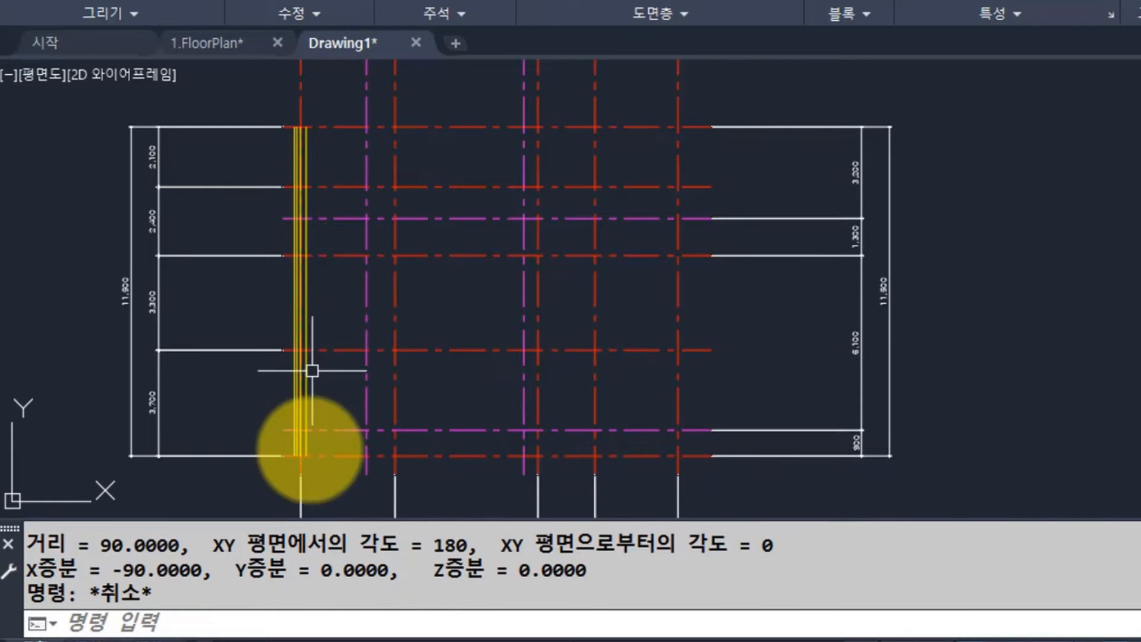
# Draw a multiline from the left wall's lower end along the stepped lower side, and up the rightmost centre line to the upper horizontal magenta line.
pyautogui.write('ml')
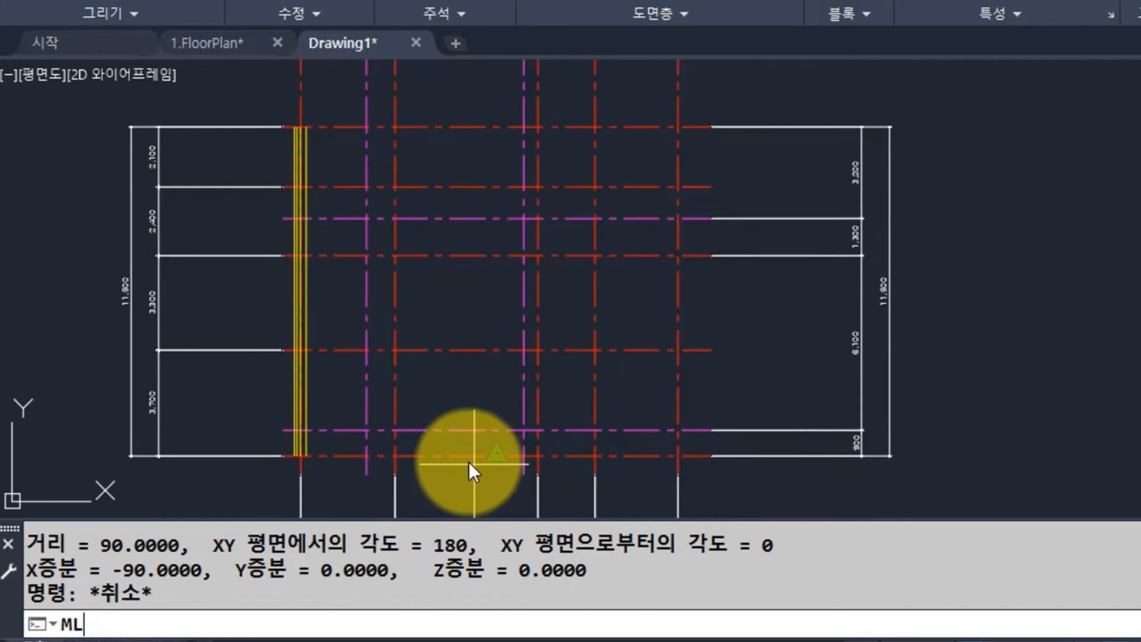
pyautogui.press('Return')
pyautogui.scroll(4, 319, 472)
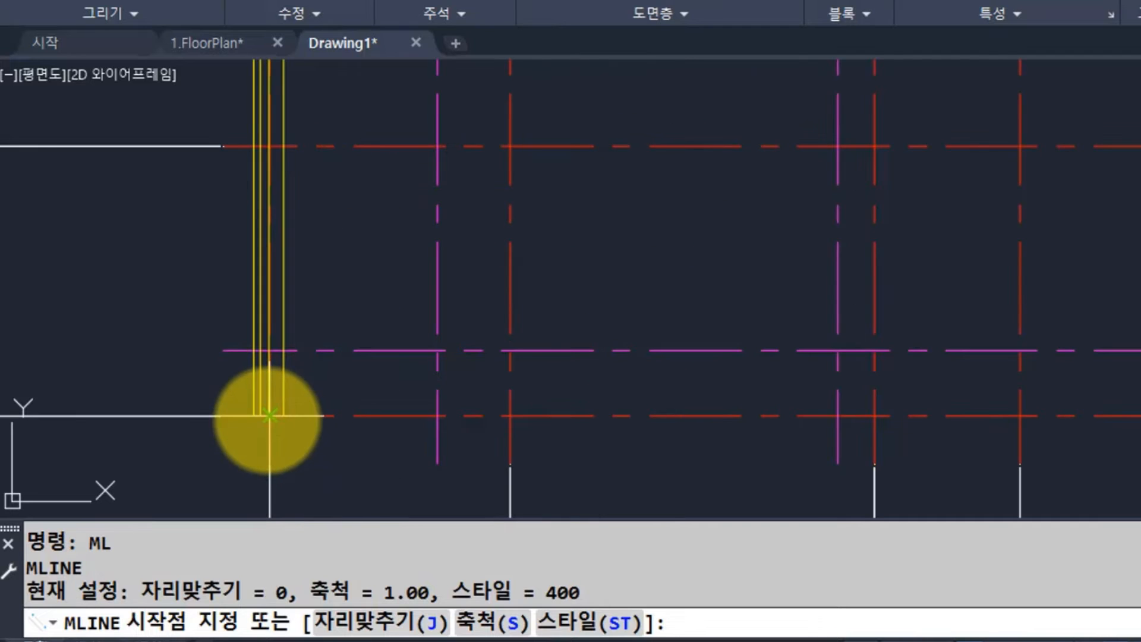
pyautogui.click(267, 417)
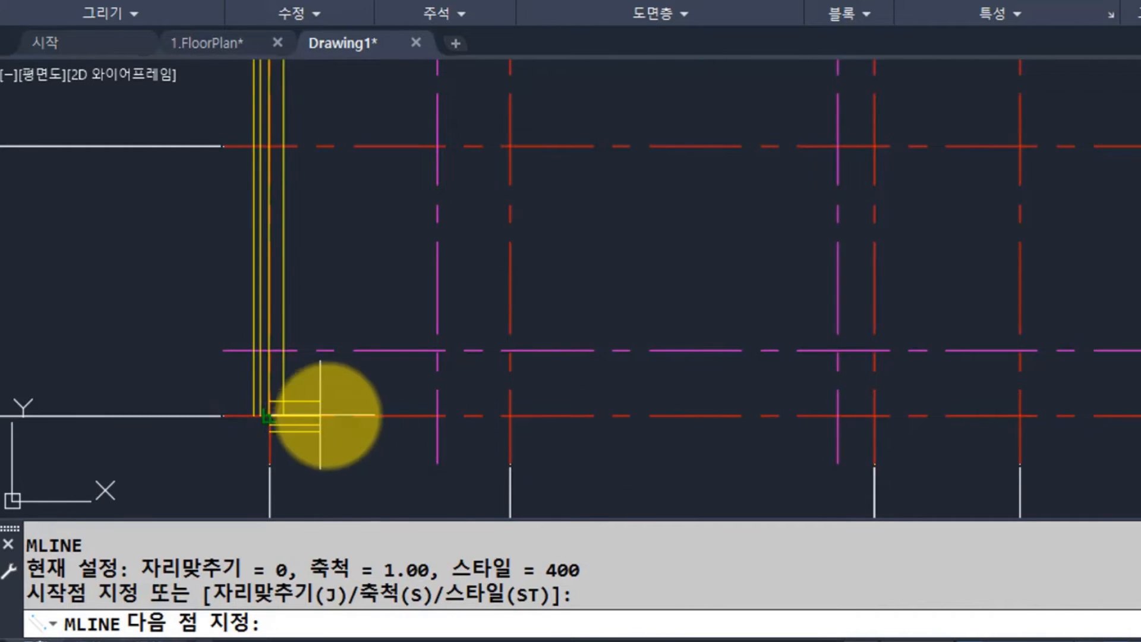
pyautogui.scroll(-4, 697, 435)
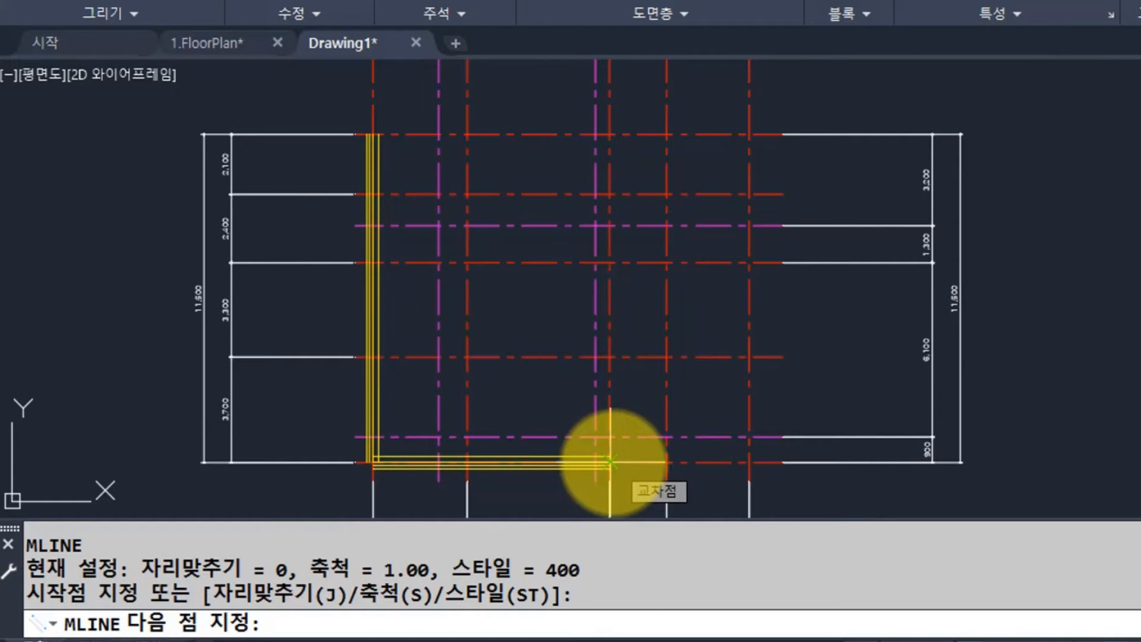
pyautogui.click(609, 462)
pyautogui.click(610, 437)
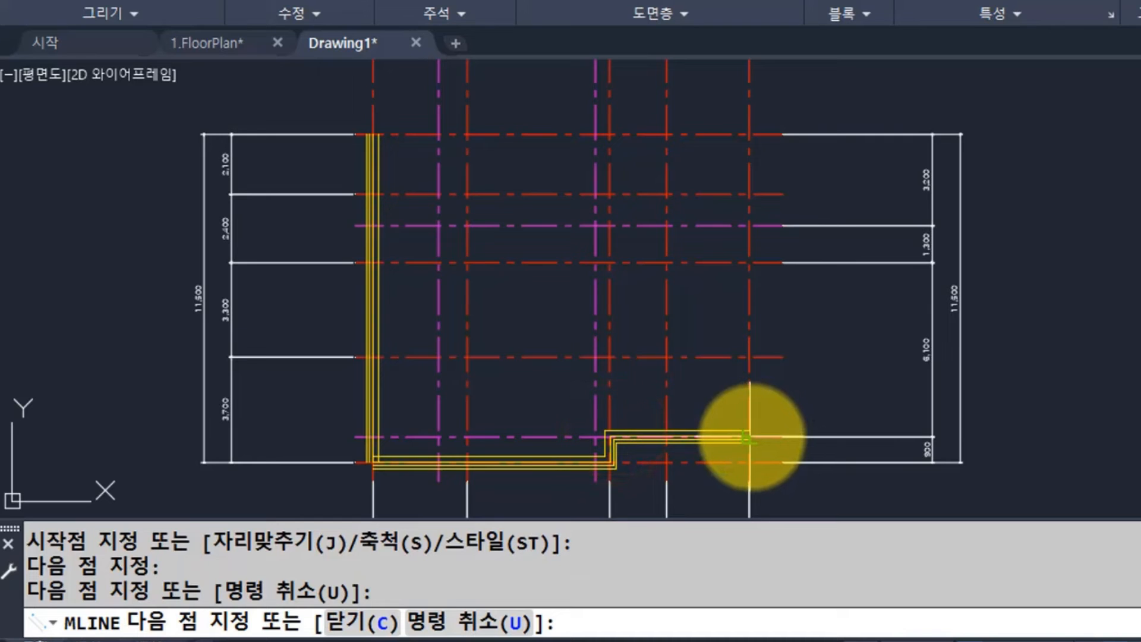
pyautogui.click(749, 437)
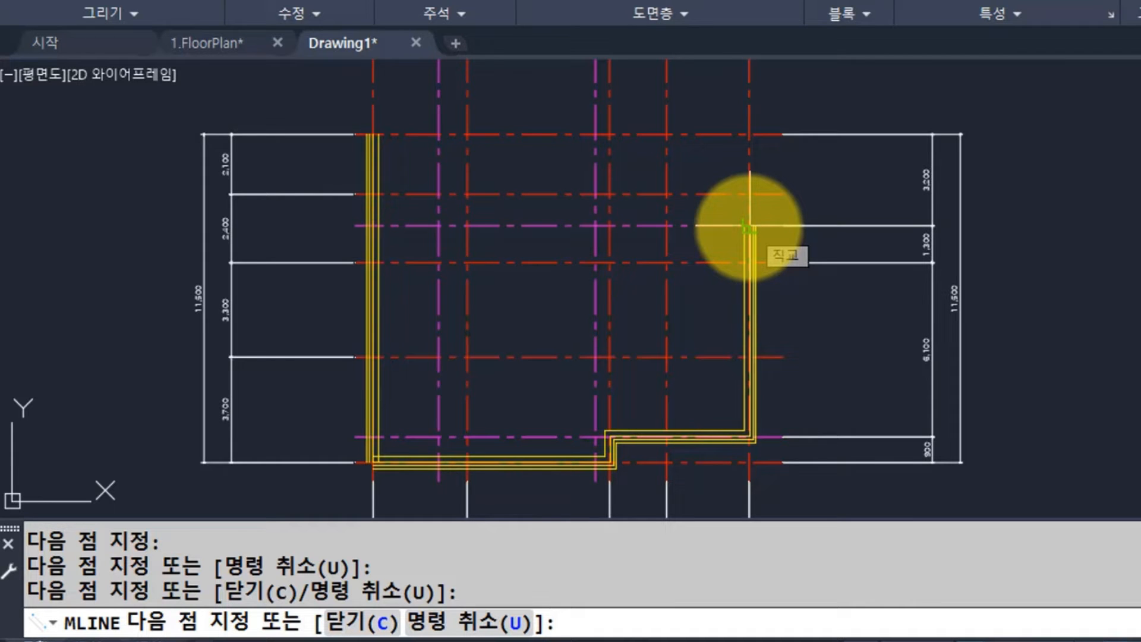
pyautogui.click(750, 226)
# Continue the multiline around the stepped upper side, following the centre-line intersections back to the left wall, and end the command.
pyautogui.moveTo(744, 224); pyautogui.dragTo(668, 395, button='middle')
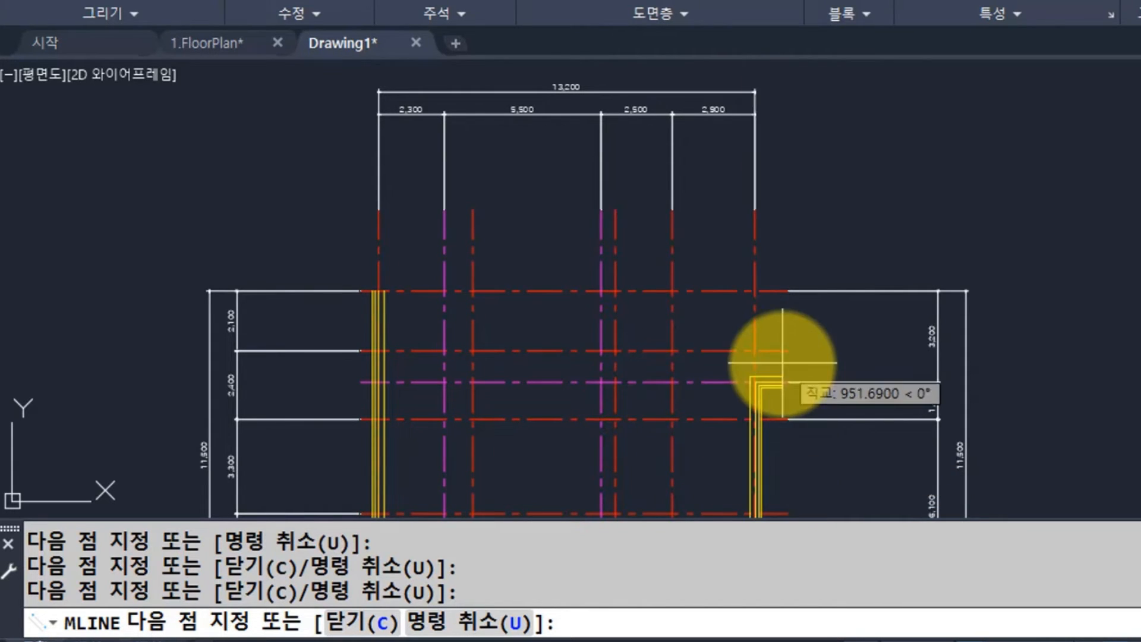
pyautogui.click(671, 382)
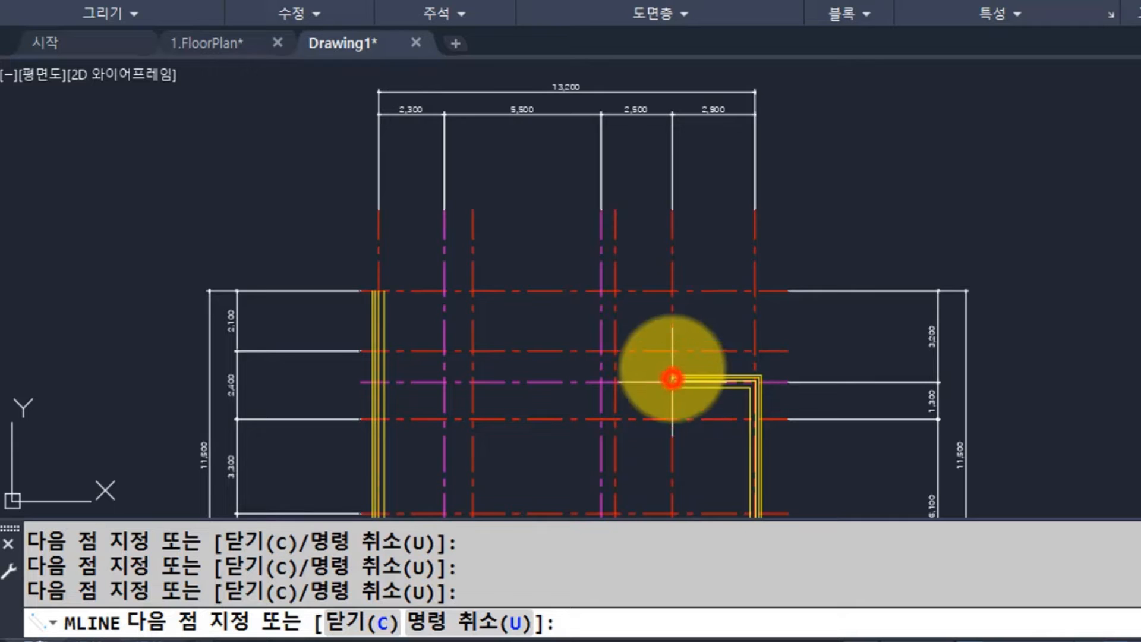
pyautogui.click(672, 291)
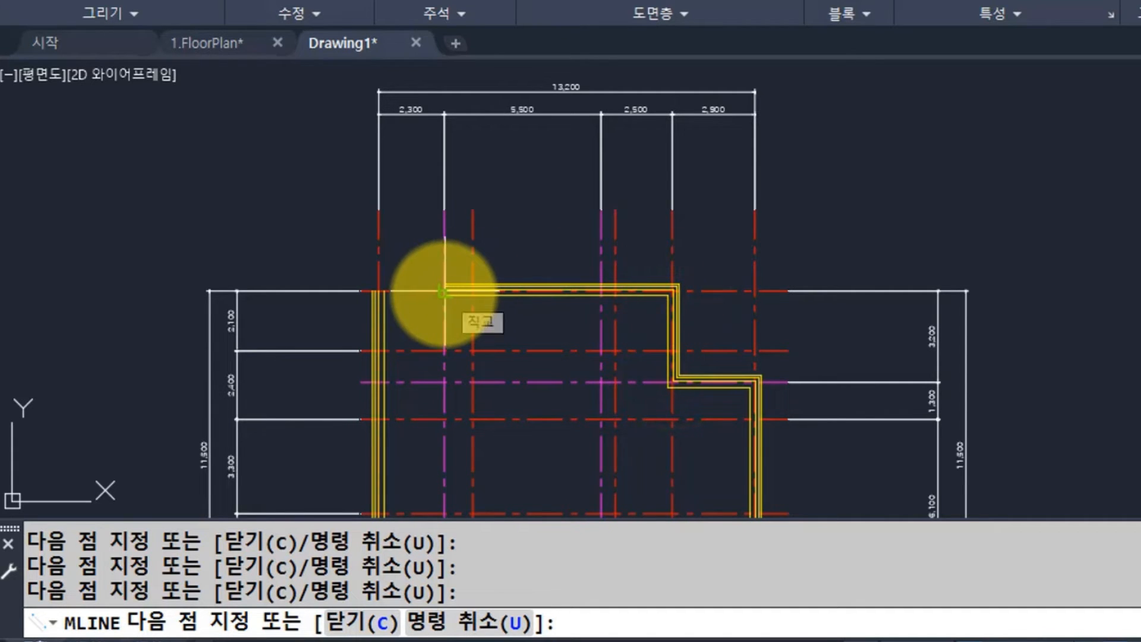
pyautogui.click(442, 293)
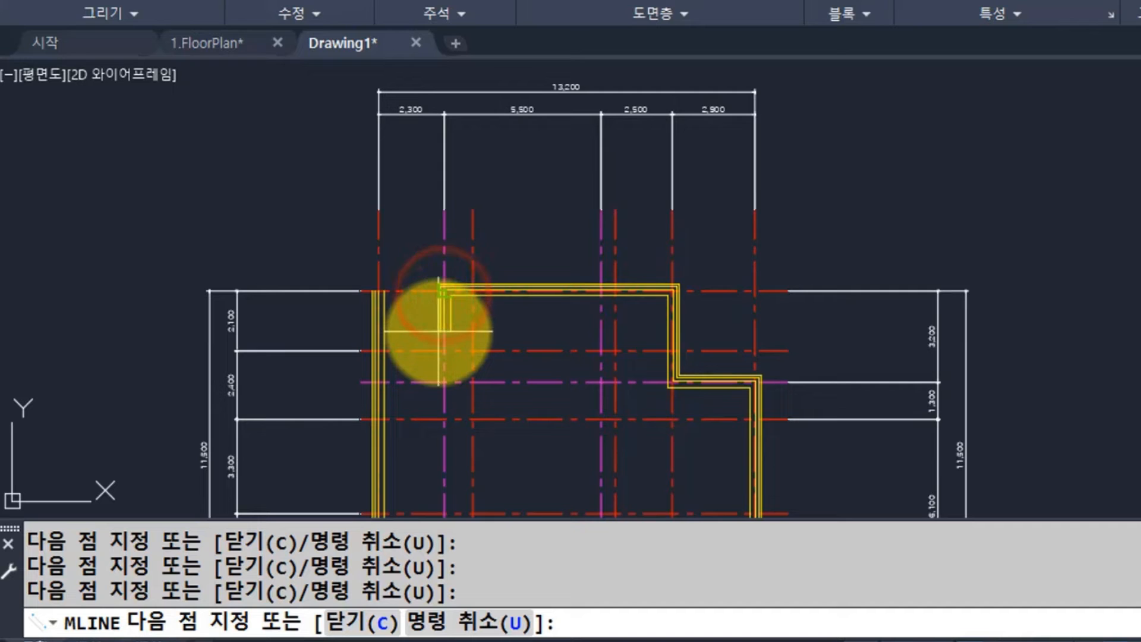
pyautogui.click(443, 353)
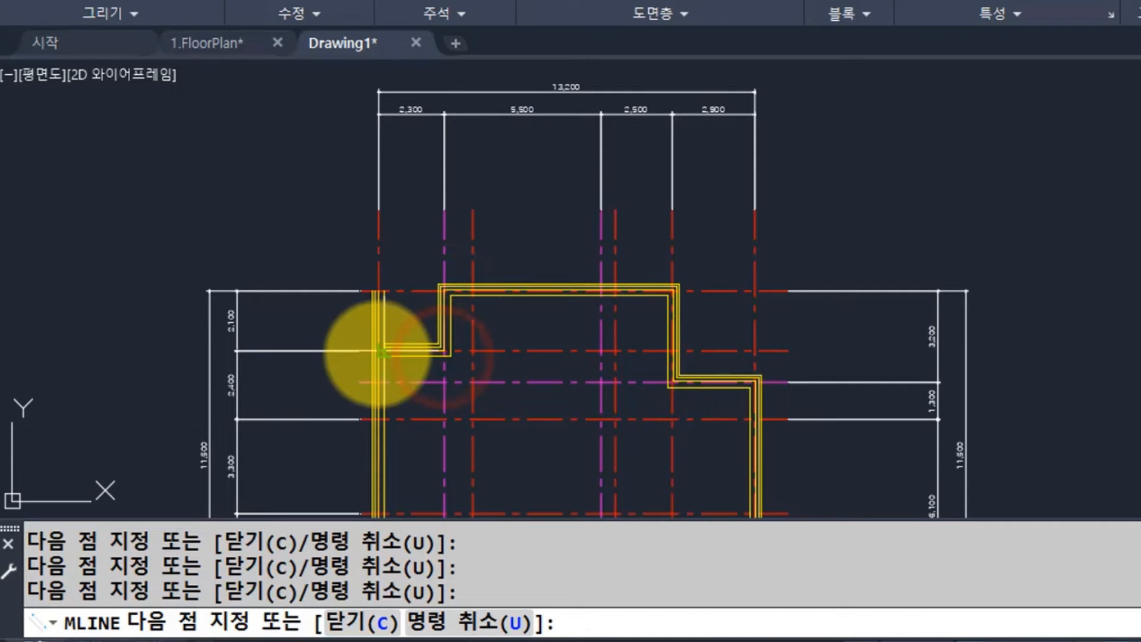
pyautogui.scroll(6, 377, 351)
pyautogui.click(381, 352)
pyautogui.scroll(-6, 709, 335)
pyautogui.moveTo(720, 335); pyautogui.dragTo(619, 265, button='middle')
pyautogui.press('Escape')
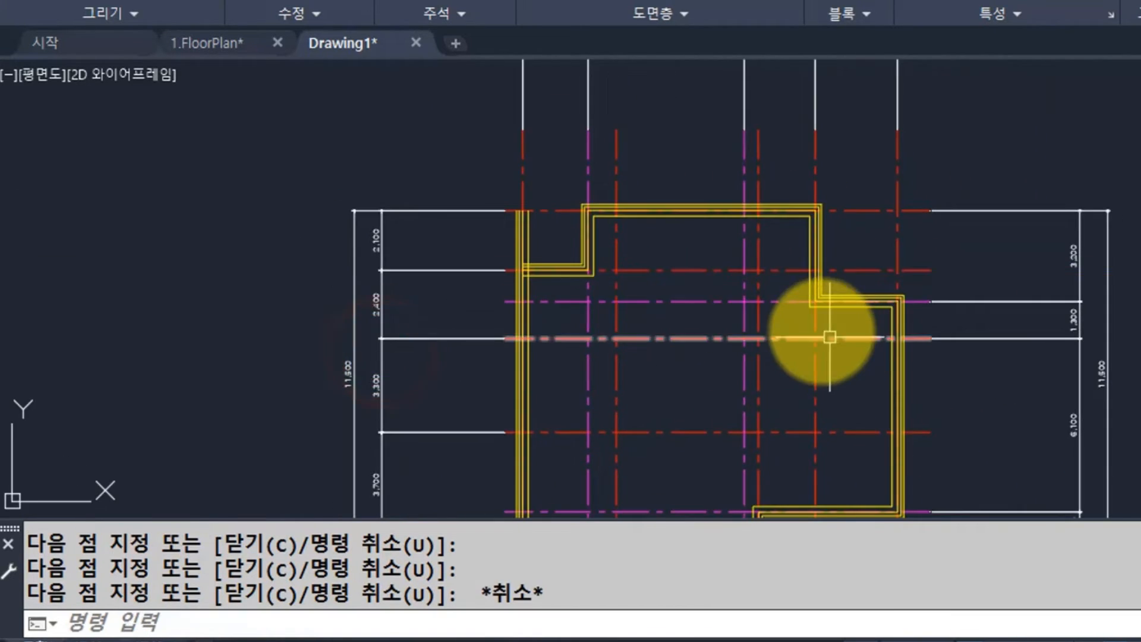
# Select the stepped exterior wall to examine its vertices at the upper right corner, and clear the selection.
pyautogui.moveTo(835, 318); pyautogui.dragTo(776, 237, button='middle')
pyautogui.click(791, 228)
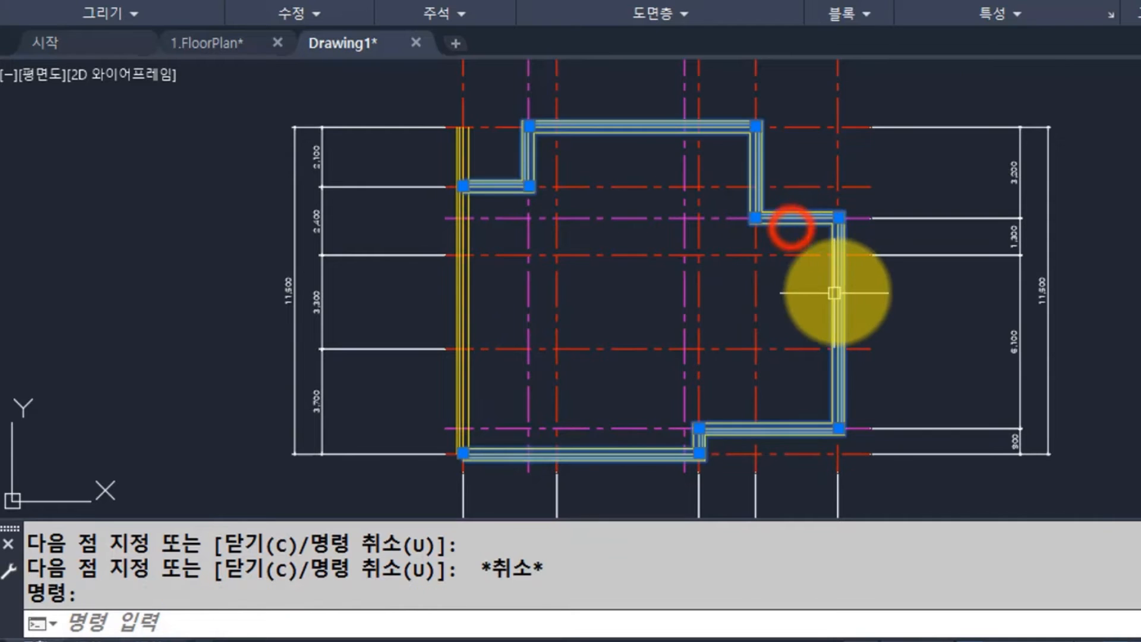
pyautogui.scroll(4, 845, 252)
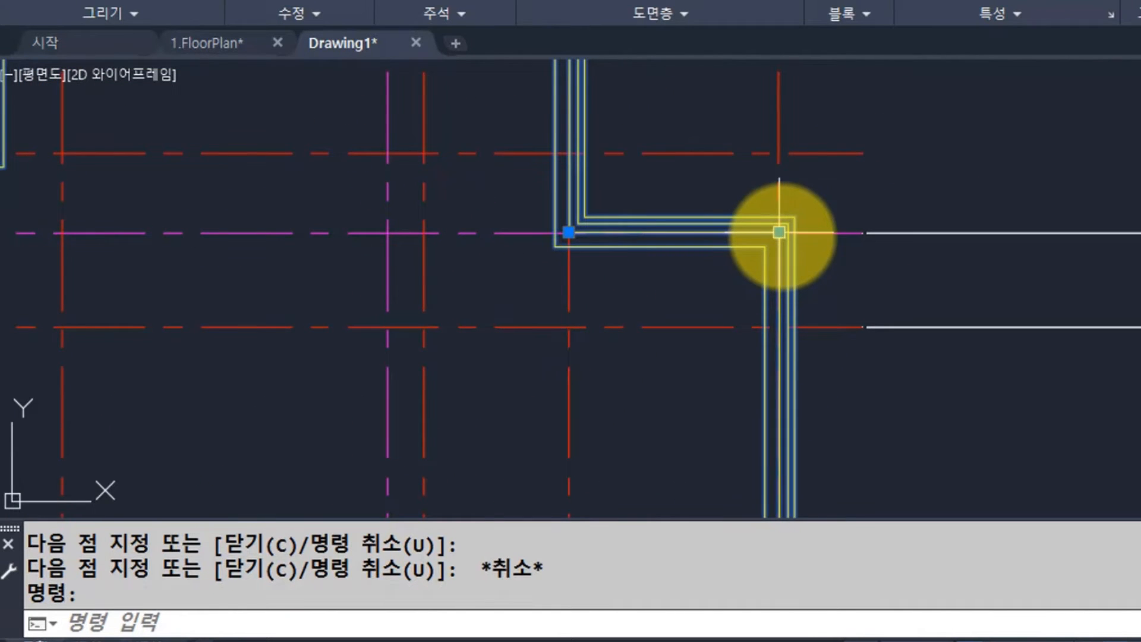
pyautogui.press('Escape')
# Start stretching the short horizontal wall segment at the upper right step, selecting both its corners and the centre lines with a crossing window.
pyautogui.write('s')
pyautogui.press('Return')
pyautogui.click(812, 268)
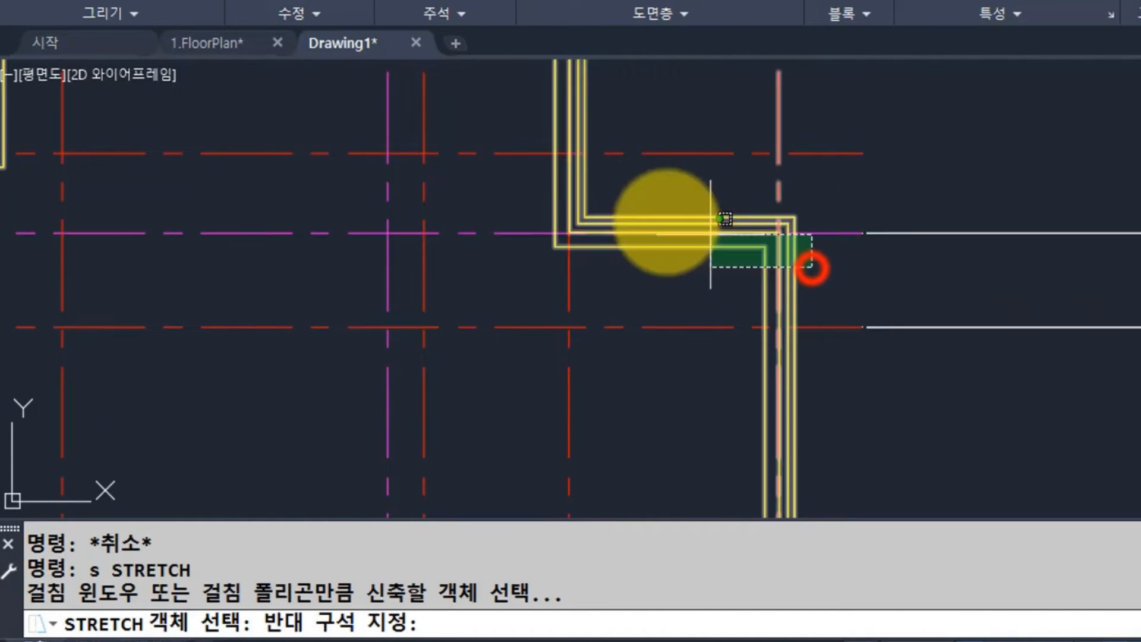
pyautogui.click(517, 198)
pyautogui.press('Return')
pyautogui.scroll(2, 776, 238)
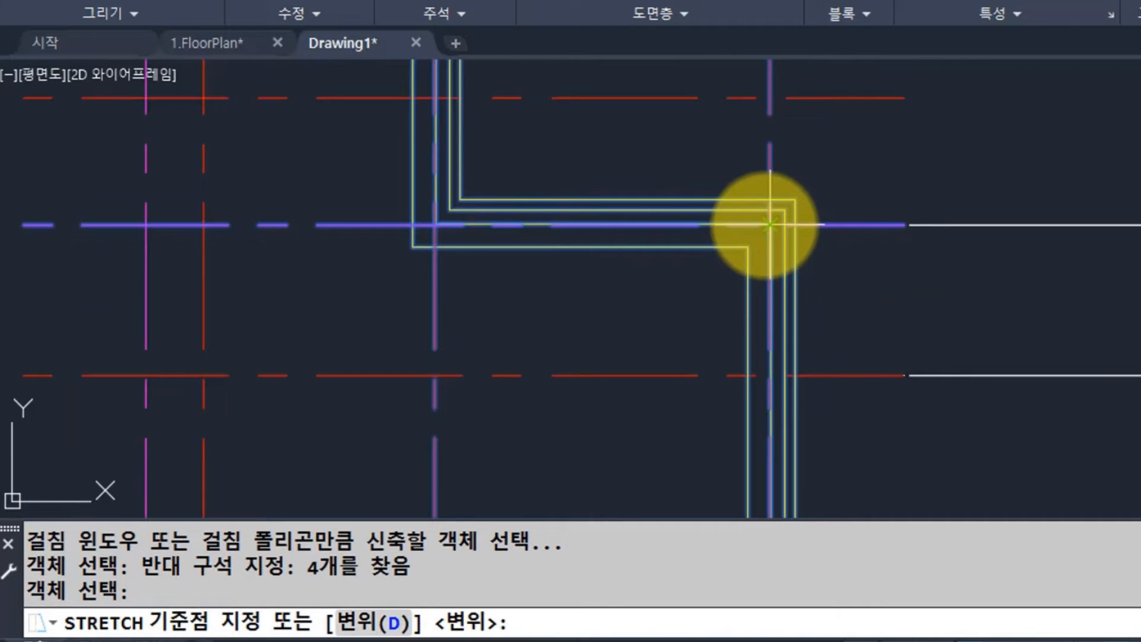
pyautogui.scroll(3, 770, 224)
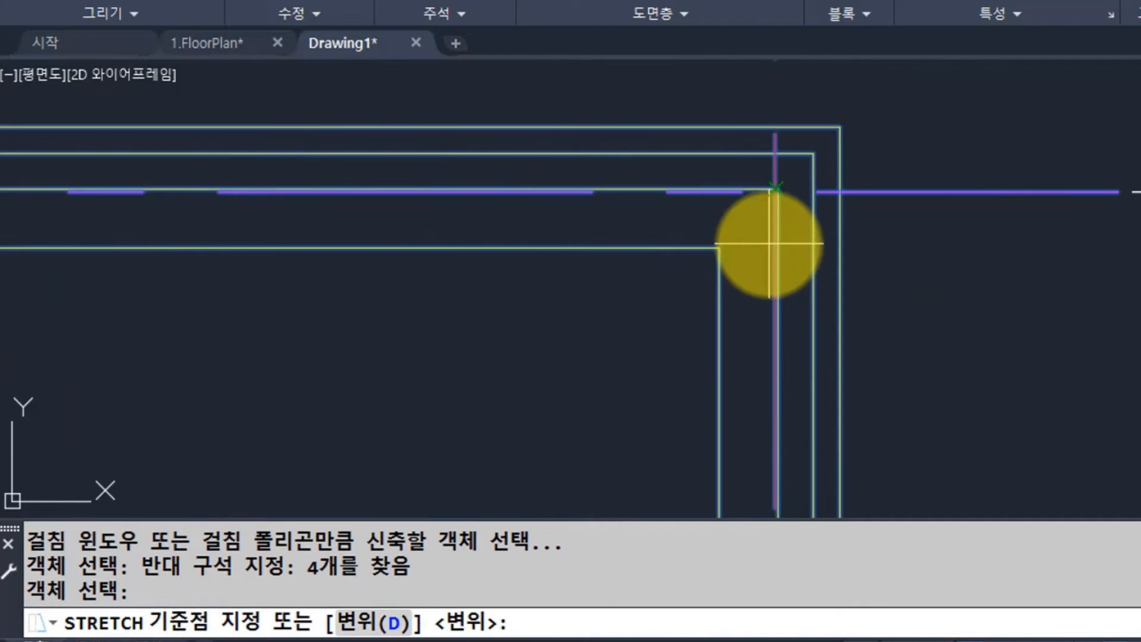
# Stretch the selected outer-wall corner down from the magenta horizontal centerline onto the red horizontal centerline below it.
pyautogui.click(776, 196)
pyautogui.scroll(-3, 770, 250)
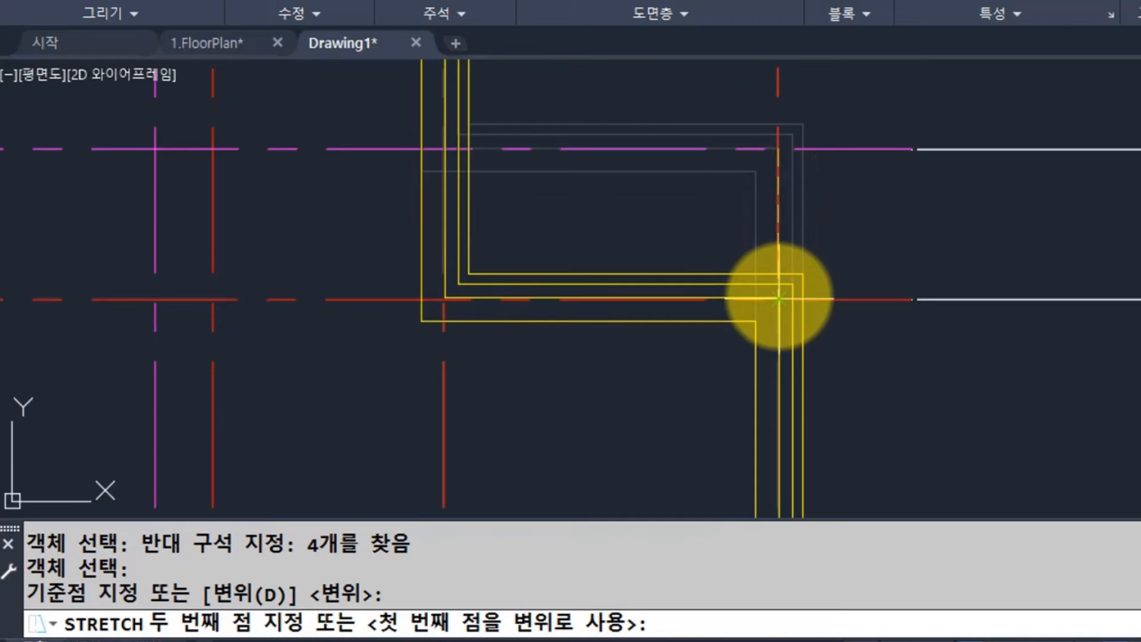
pyautogui.click(779, 299)
pyautogui.scroll(-5, 844, 294)
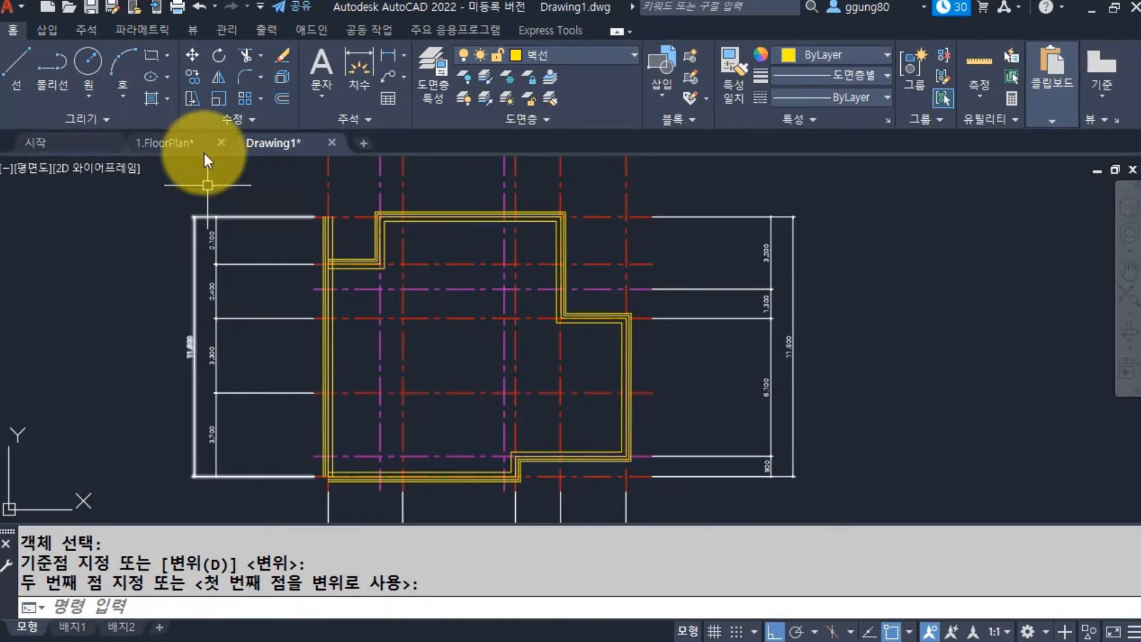
# Switch to the 1.FloorPlan drawing and examine the interior walls around rooms 방2, 방3 and the living room 거실.
pyautogui.click(179, 143)
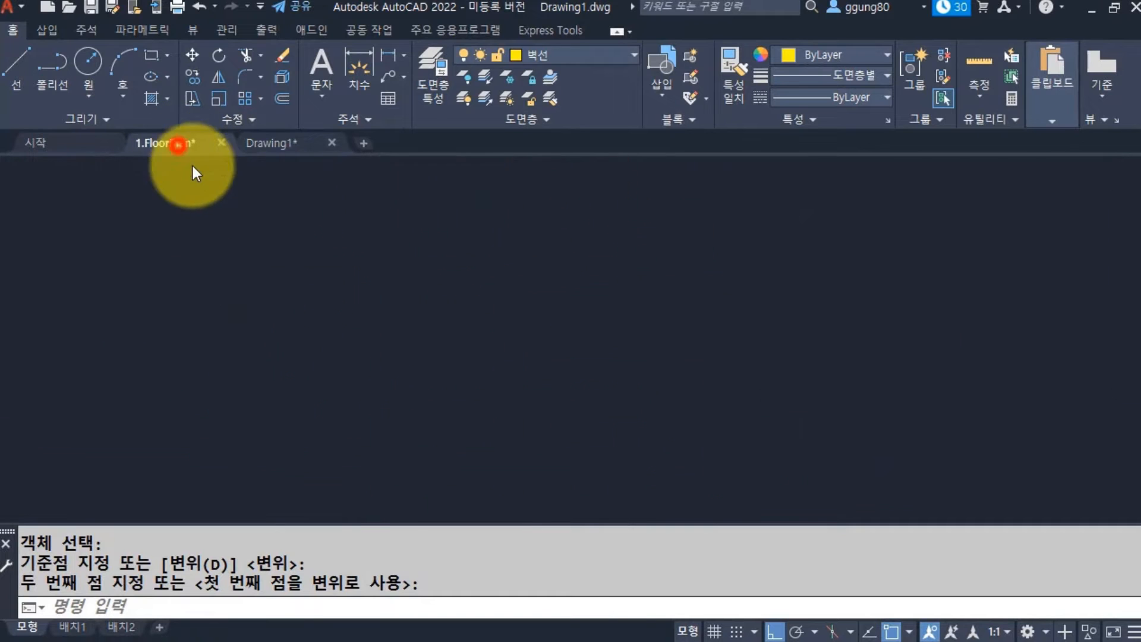
pyautogui.scroll(-1, 509, 333)
pyautogui.scroll(3, 509, 351)
pyautogui.scroll(-4, 310, 375)
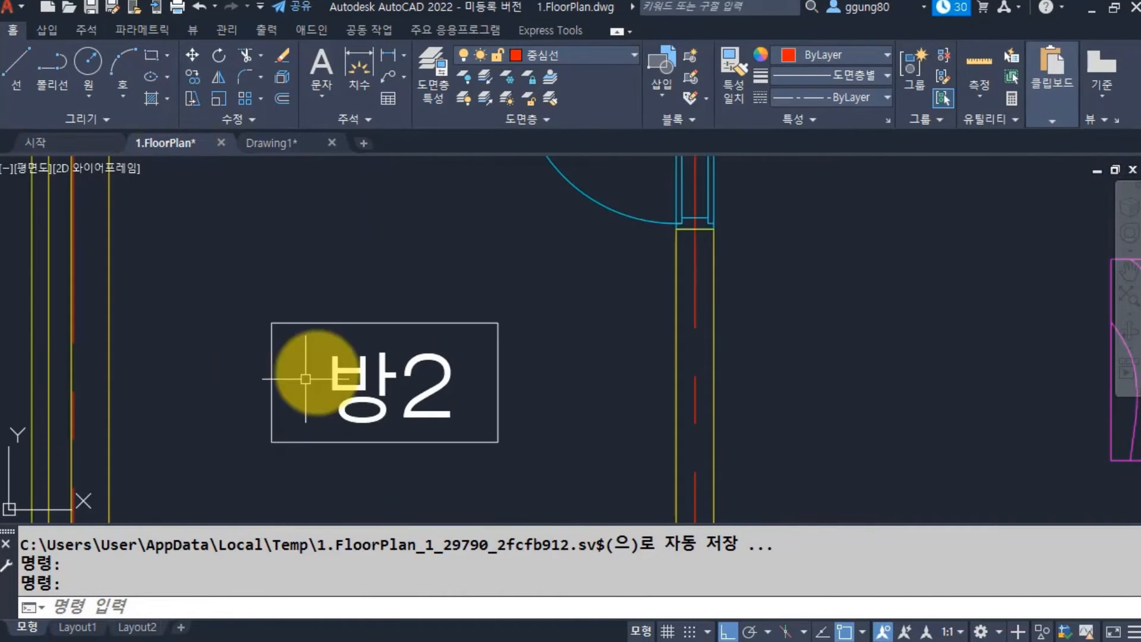
pyautogui.scroll(4, 321, 404)
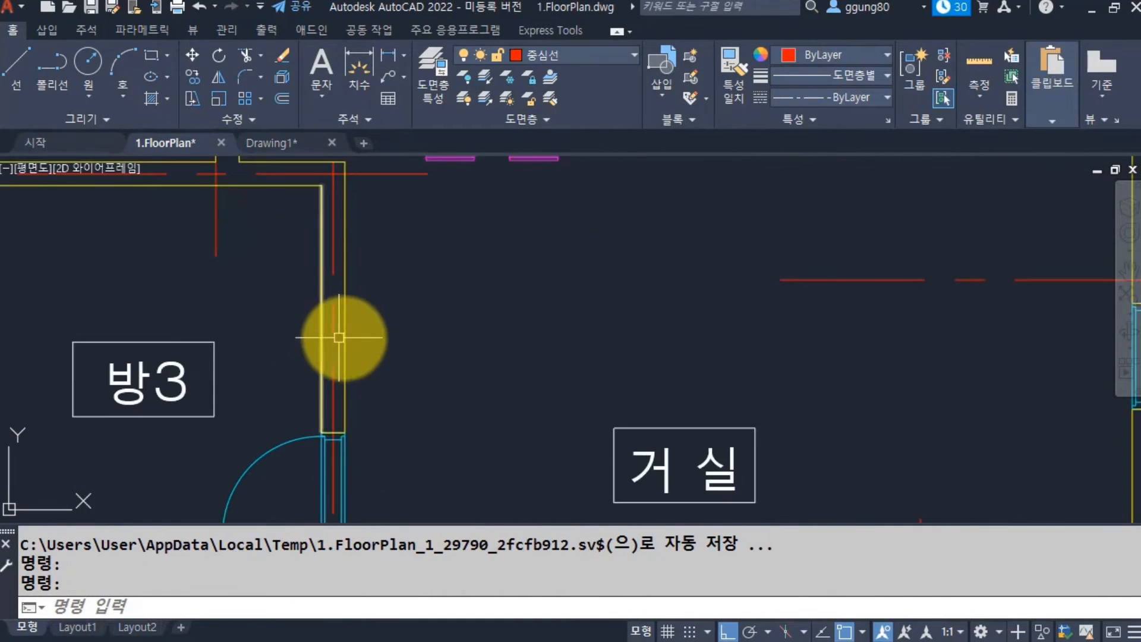
pyautogui.scroll(-2, 345, 333)
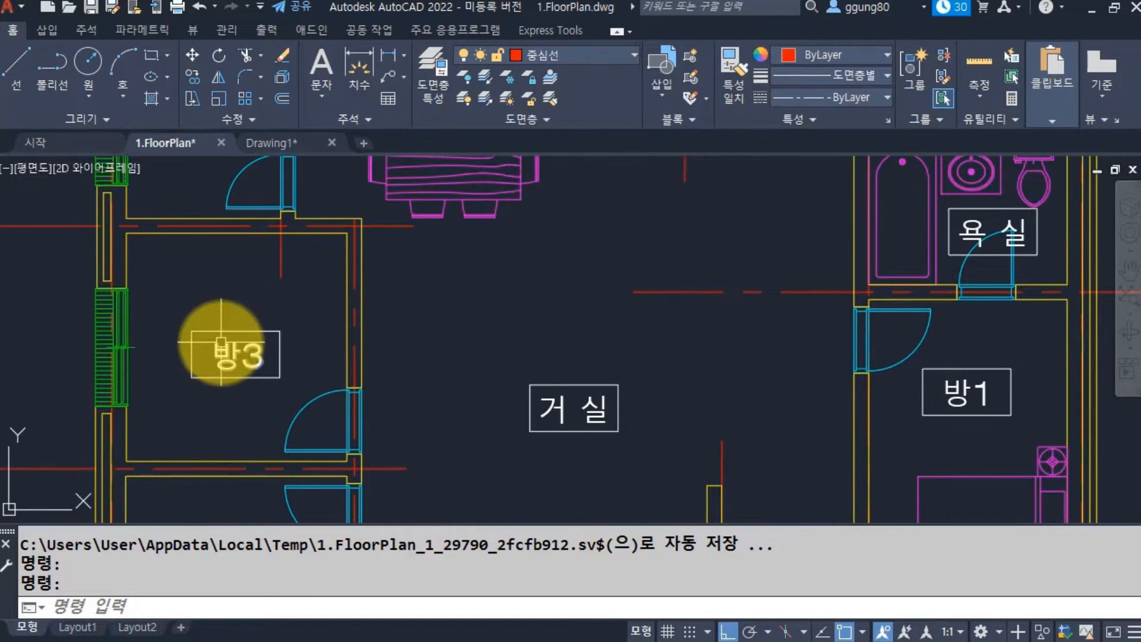
pyautogui.scroll(-2, 221, 316)
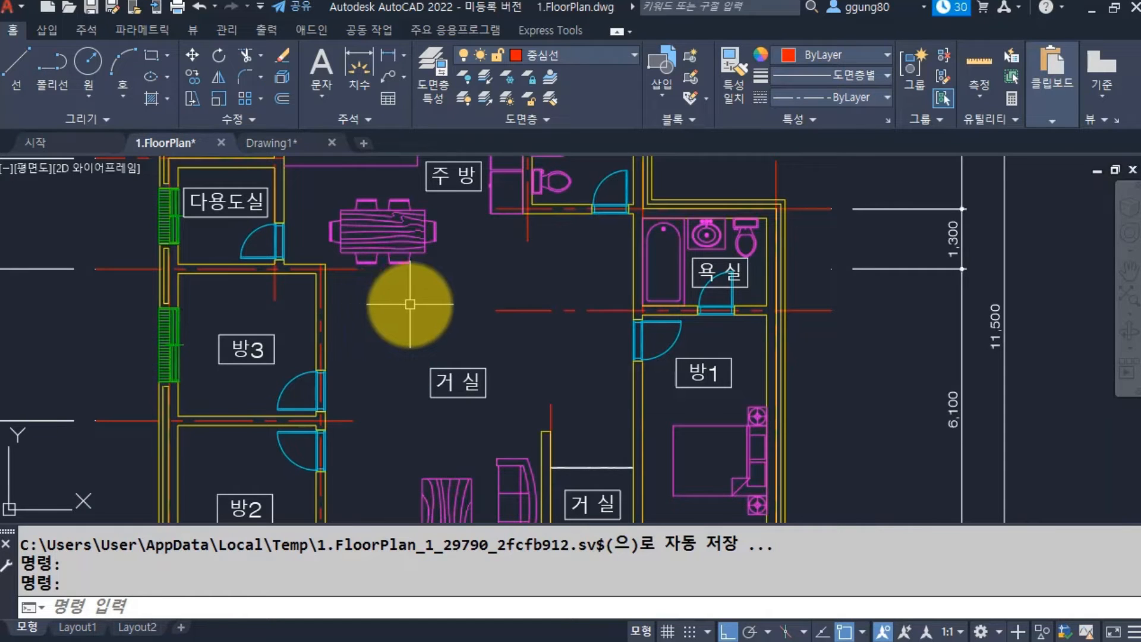
pyautogui.scroll(2, 306, 339)
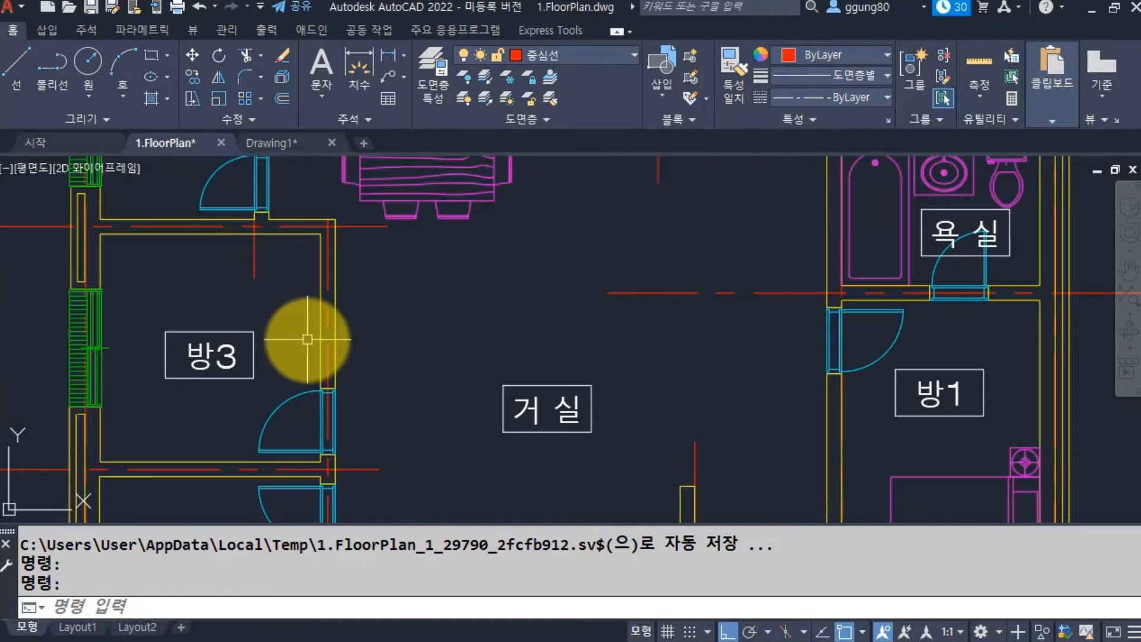
pyautogui.click(352, 322)
pyautogui.click(369, 325)
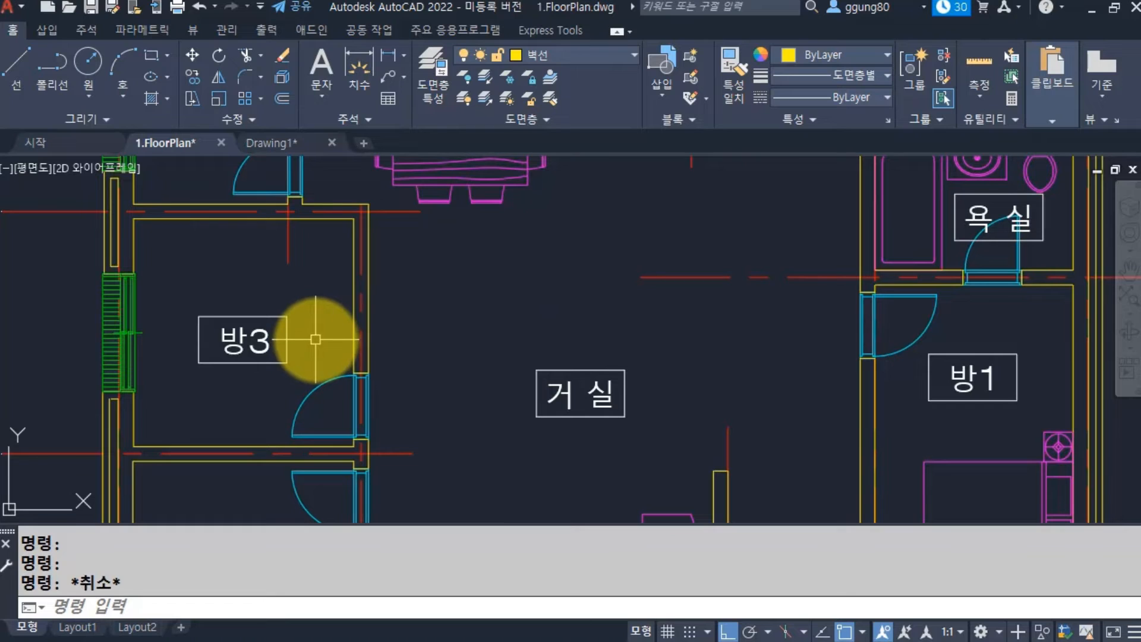
# Measure from the centerline to the inner and outer faces of the wall between 방3 and 거실 using linear dimensions.
pyautogui.scroll(2, 328, 335)
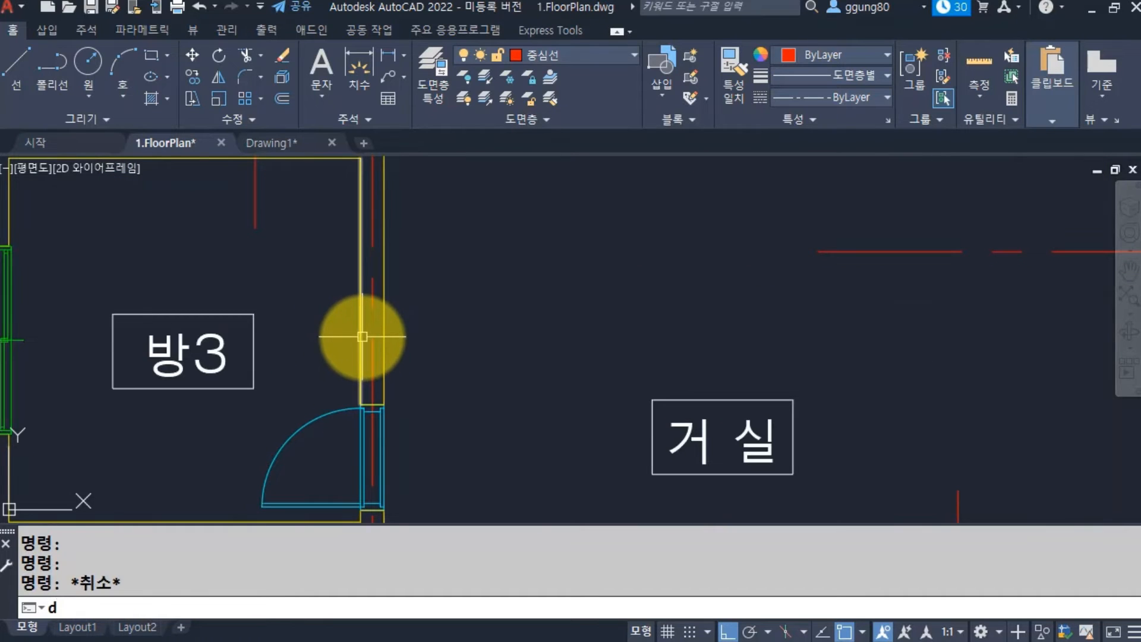
pyautogui.write('li')
pyautogui.press('Return')
pyautogui.moveTo(365, 238); pyautogui.dragTo(382, 307, button='middle')
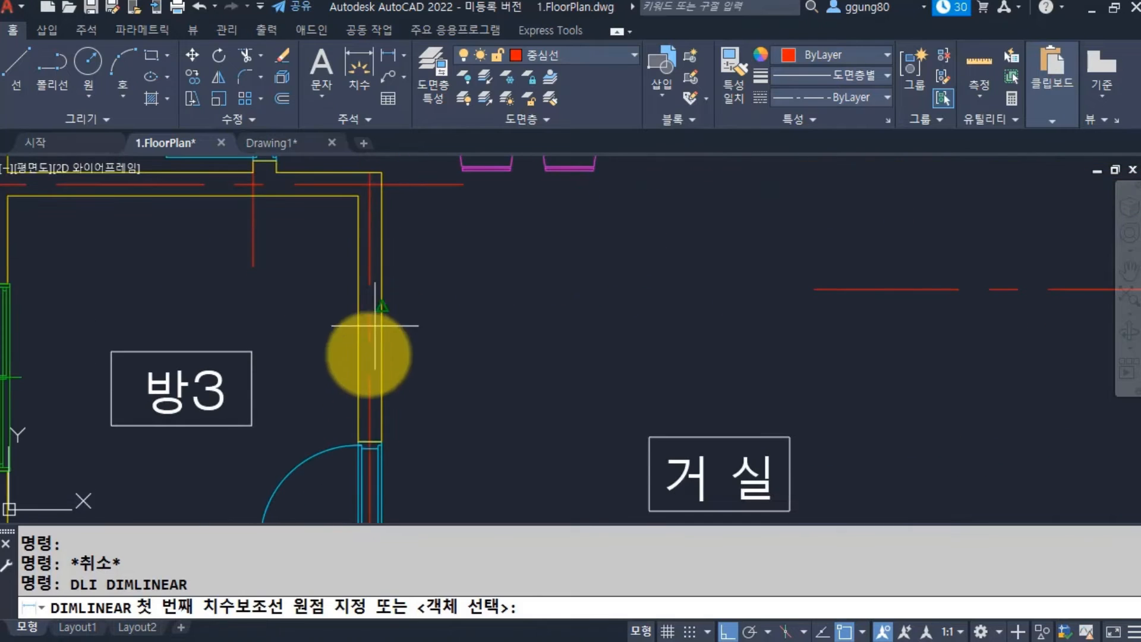
pyautogui.moveTo(369, 191); pyautogui.dragTo(377, 238, button='middle')
pyautogui.scroll(3, 355, 377)
pyautogui.press('Escape')
pyautogui.write('dli')
pyautogui.press('Return')
pyautogui.click(372, 194)
pyautogui.click(343, 224)
pyautogui.click(252, 406)
pyautogui.press('Return')
pyautogui.click(372, 194)
pyautogui.click(403, 195)
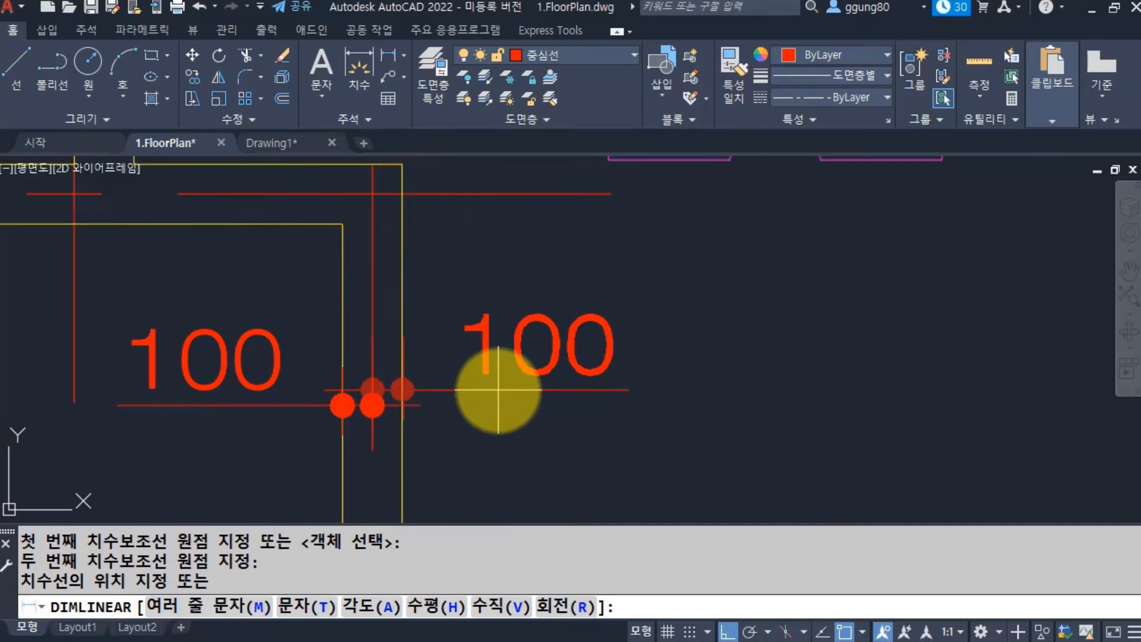
pyautogui.press('Escape')
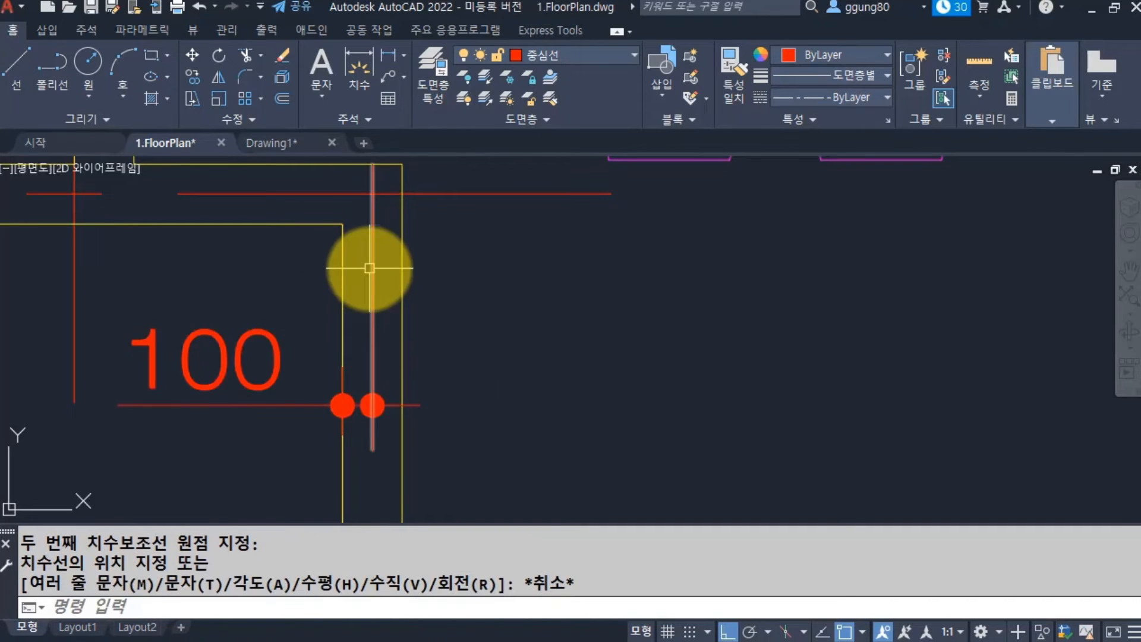
# Erase the linear dimension placed at the wall beside 방3.
pyautogui.click(282, 354)
pyautogui.write('e')
pyautogui.press('Return')
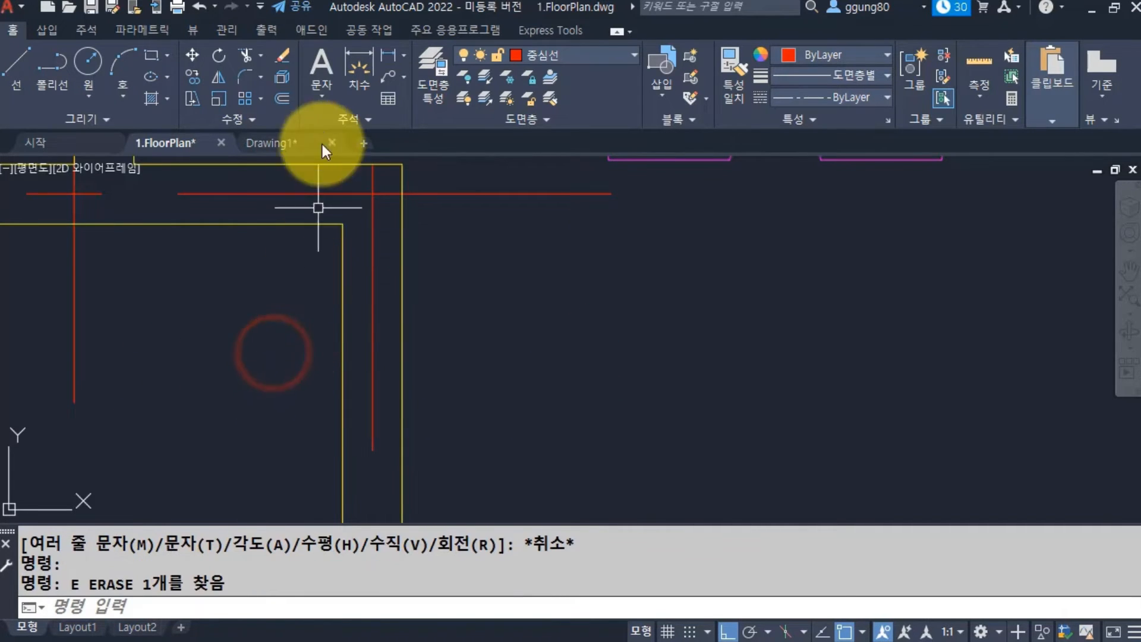
# Return to Drawing1 and create a new multiline style named 200 based on style 400.
pyautogui.click(276, 142)
pyautogui.scroll(-5, 405, 312)
pyautogui.moveTo(394, 321); pyautogui.dragTo(357, 330, button='middle')
pyautogui.scroll(5, 375, 338)
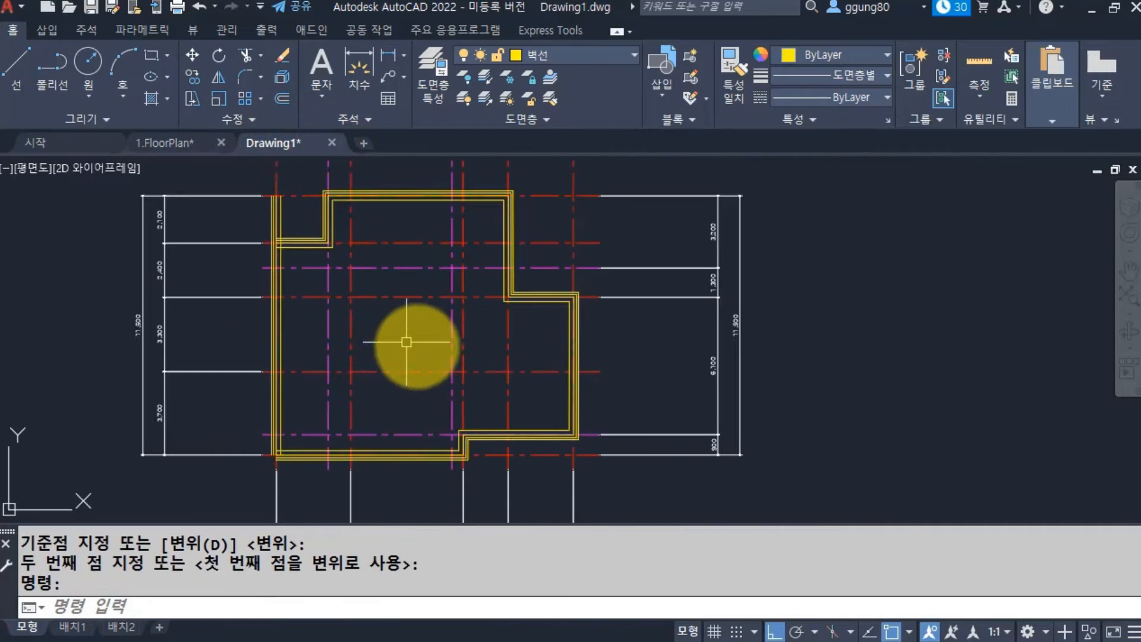
pyautogui.moveTo(459, 355); pyautogui.dragTo(459, 366, button='middle')
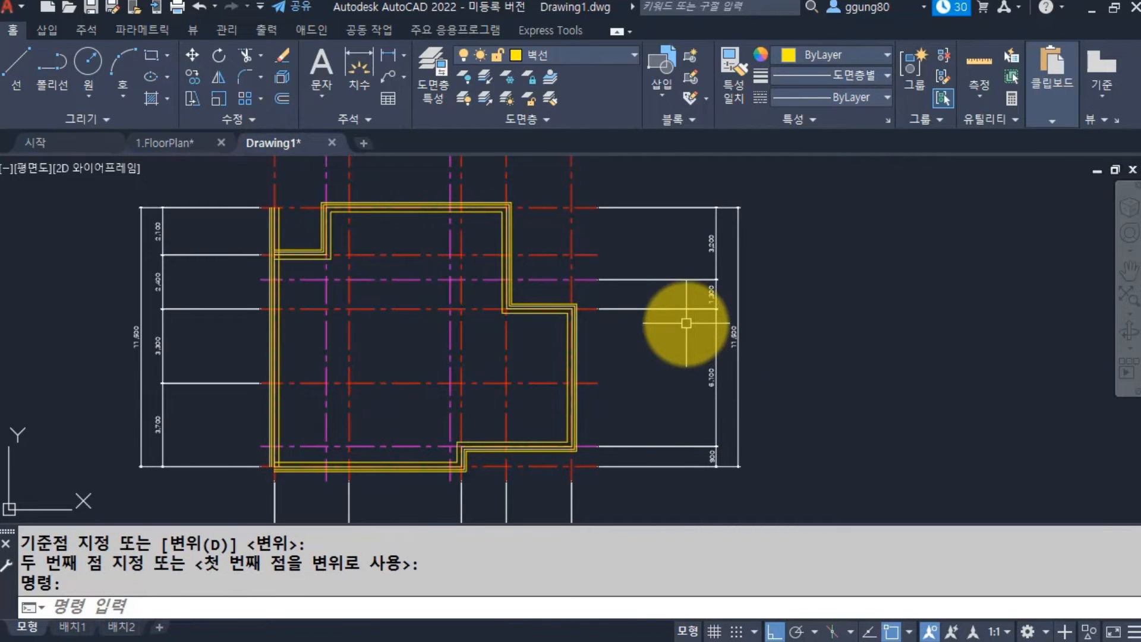
pyautogui.write('mlstyle')
pyautogui.press('Return')
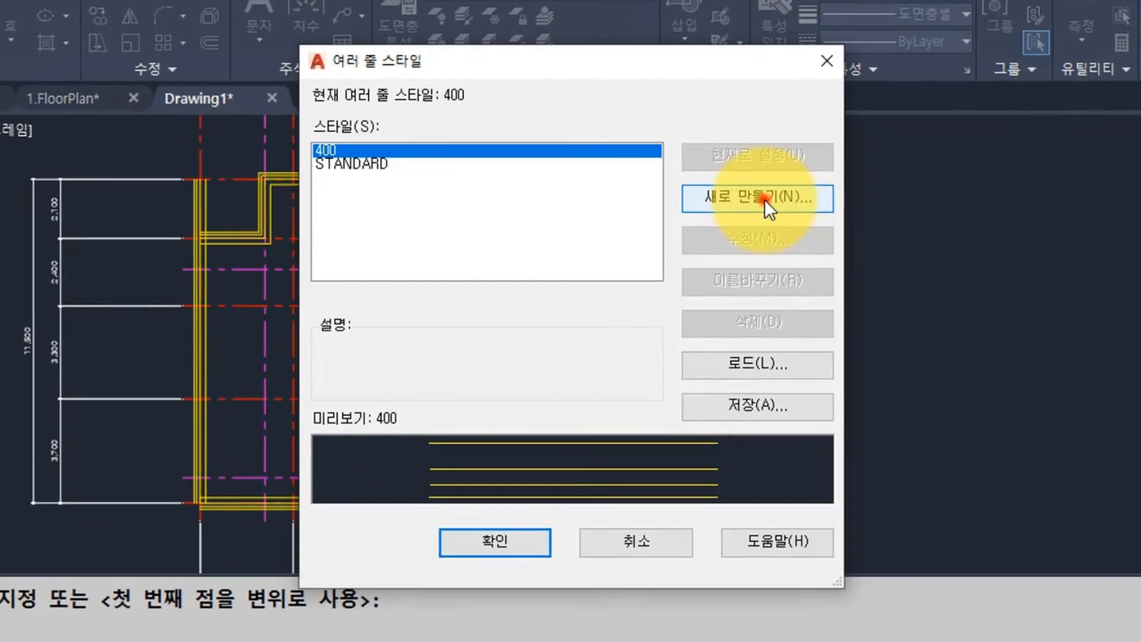
pyautogui.click(765, 199)
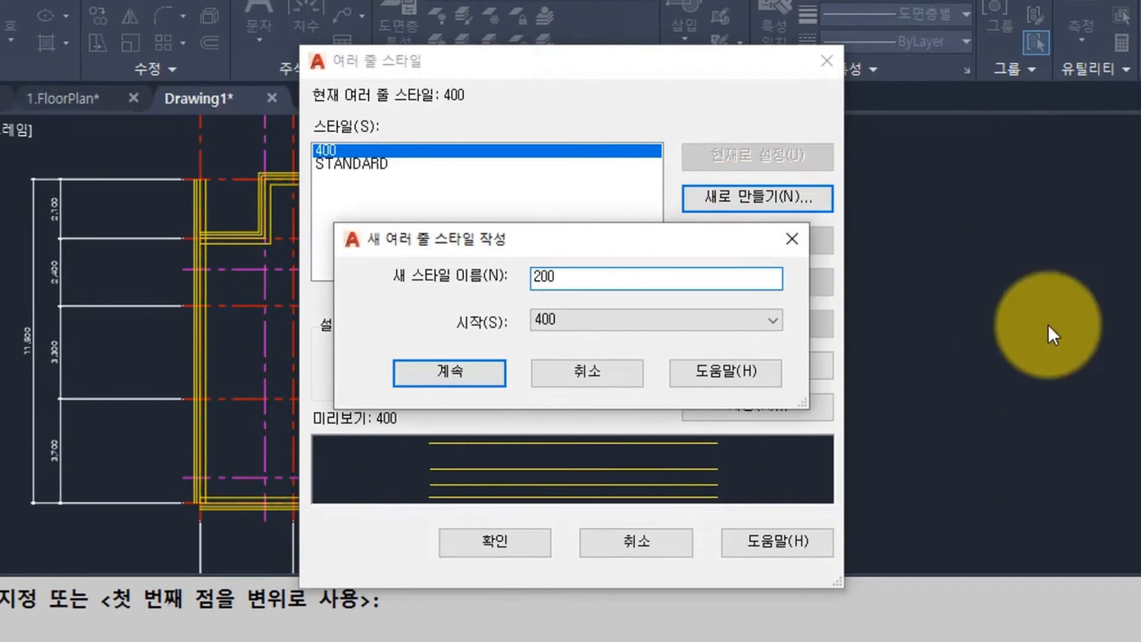
pyautogui.click(455, 373)
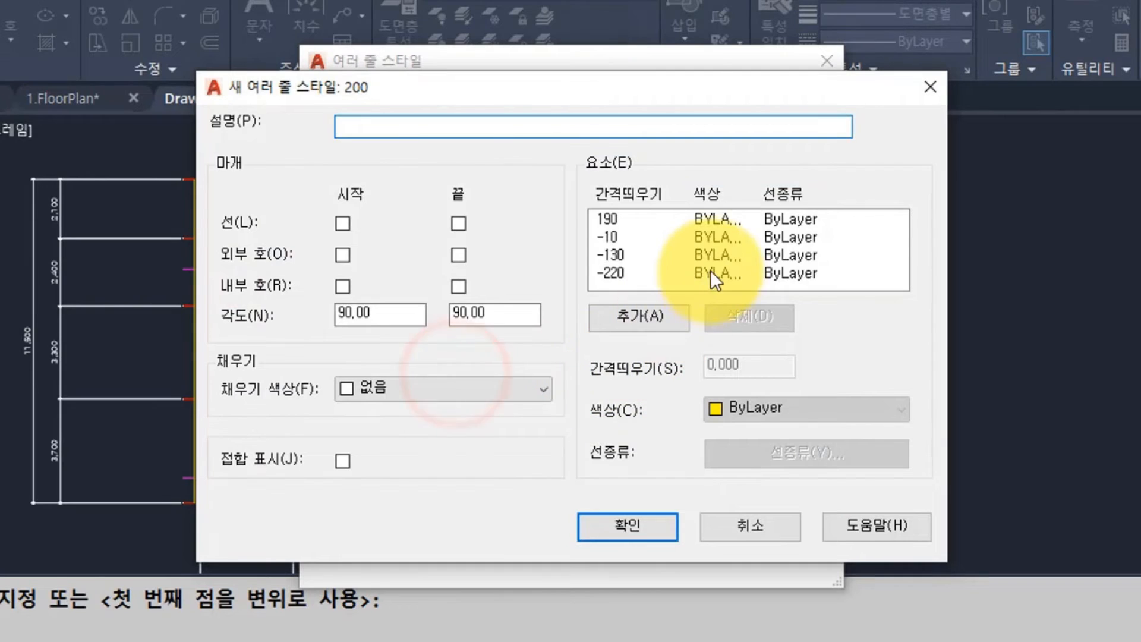
# Delete the elements with offsets -10 and -130 from multiline style 200.
pyautogui.click(609, 237)
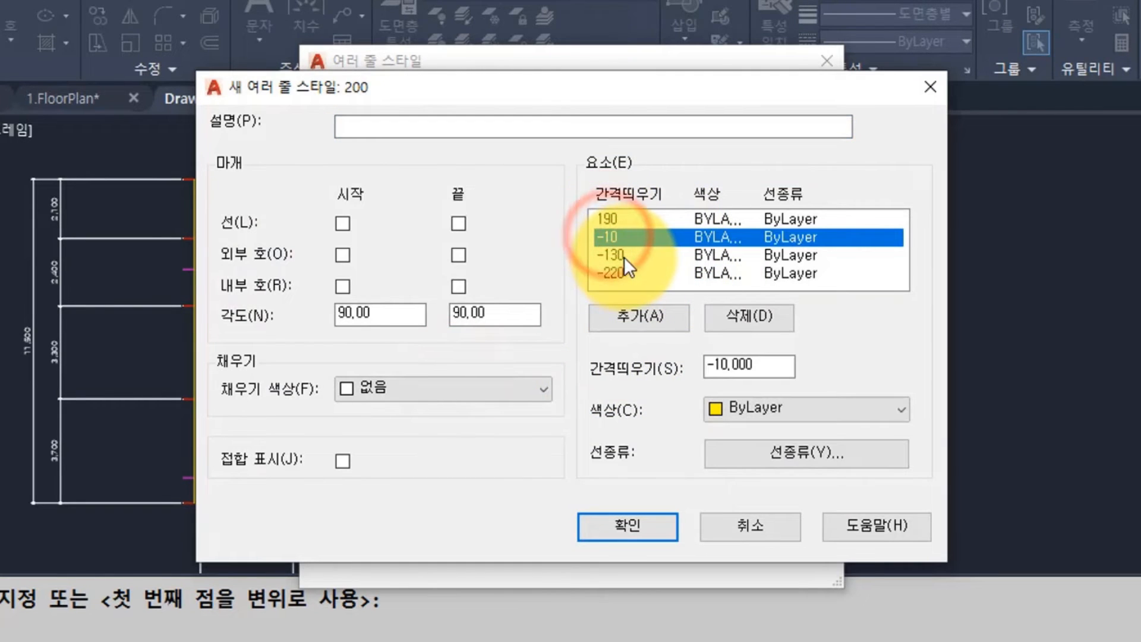
pyautogui.click(740, 318)
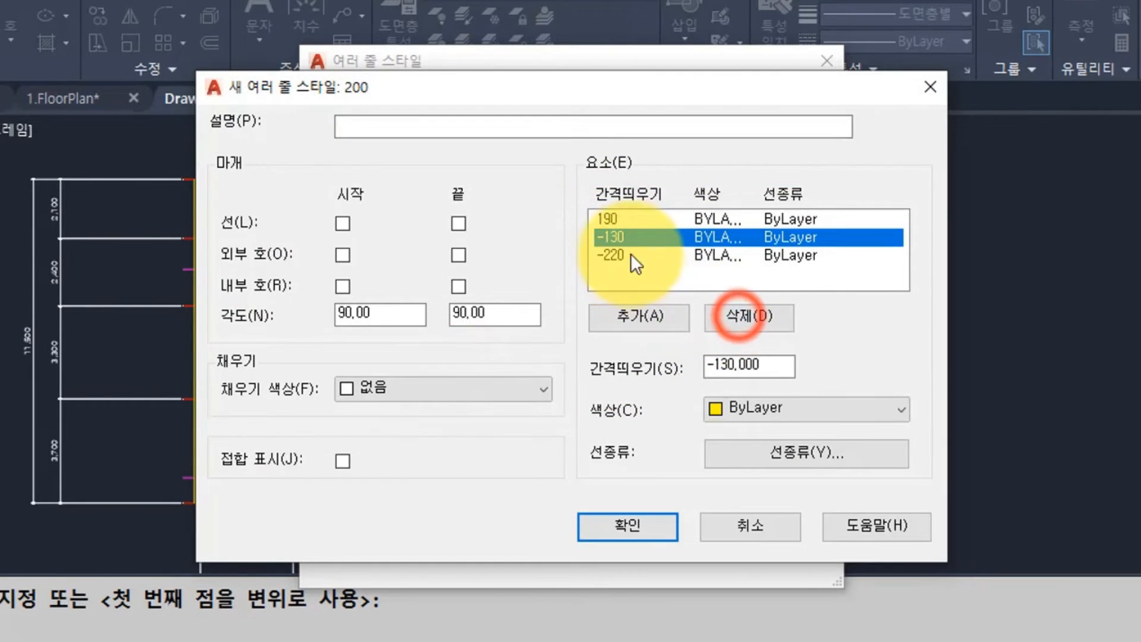
pyautogui.click(721, 316)
# Set the two remaining element offsets of multiline style 200 to 100 and -100, and save the style.
pyautogui.click(609, 220)
pyautogui.doubleClick(766, 364)
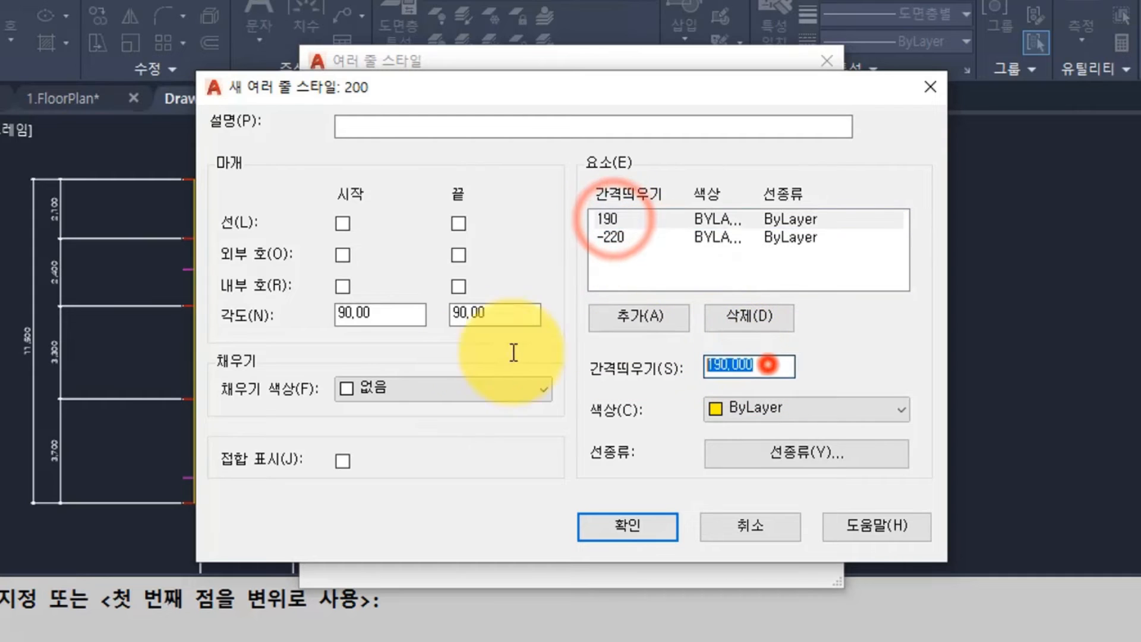
pyautogui.write('100')
pyautogui.click(609, 239)
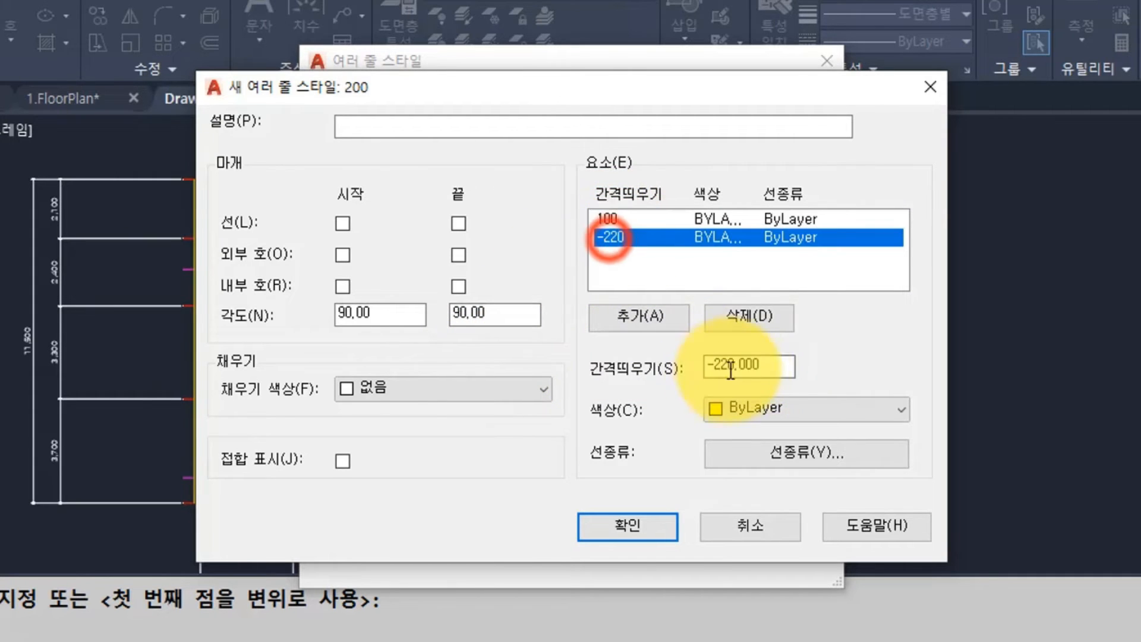
pyautogui.moveTo(764, 363); pyautogui.dragTo(713, 364)
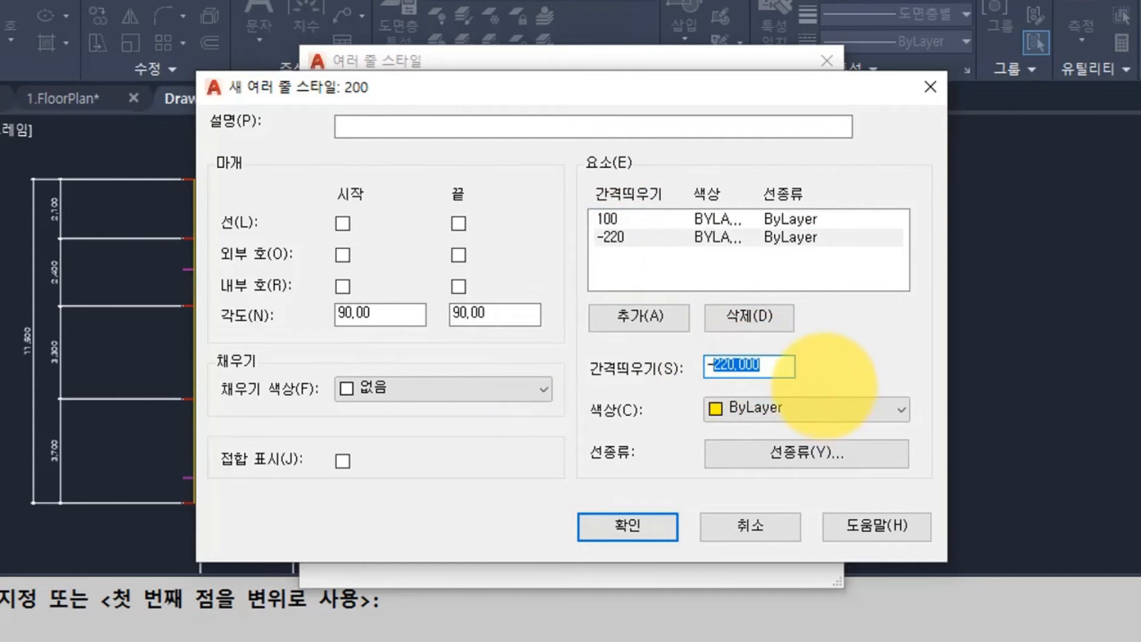
pyautogui.write('100')
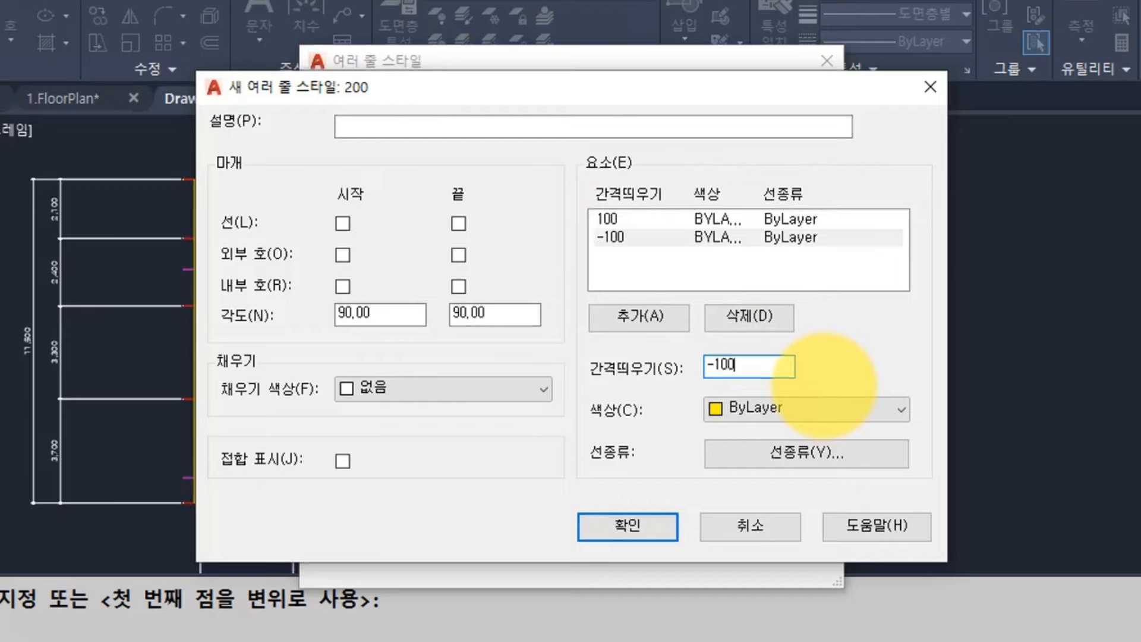
pyautogui.click(630, 526)
pyautogui.click(502, 533)
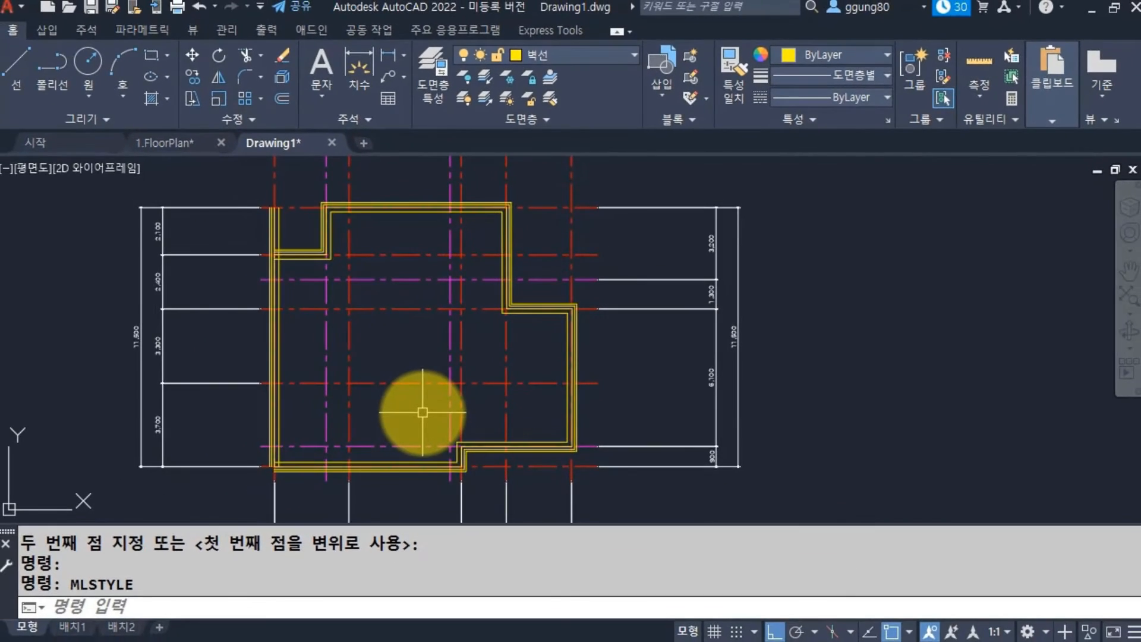
# Draw a vertical multiline wall in style 200 along the magenta centerline, from the upper-left jog's inner face down to the 2,400/3,300 grid line.
pyautogui.write('m')
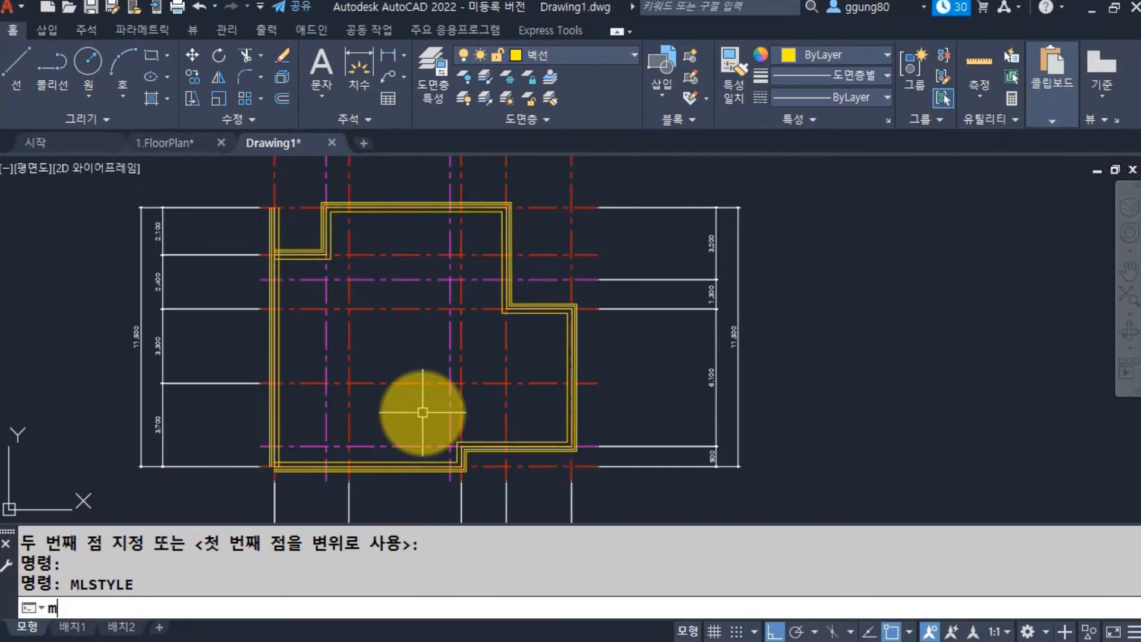
pyautogui.write('l')
pyautogui.press('Return')
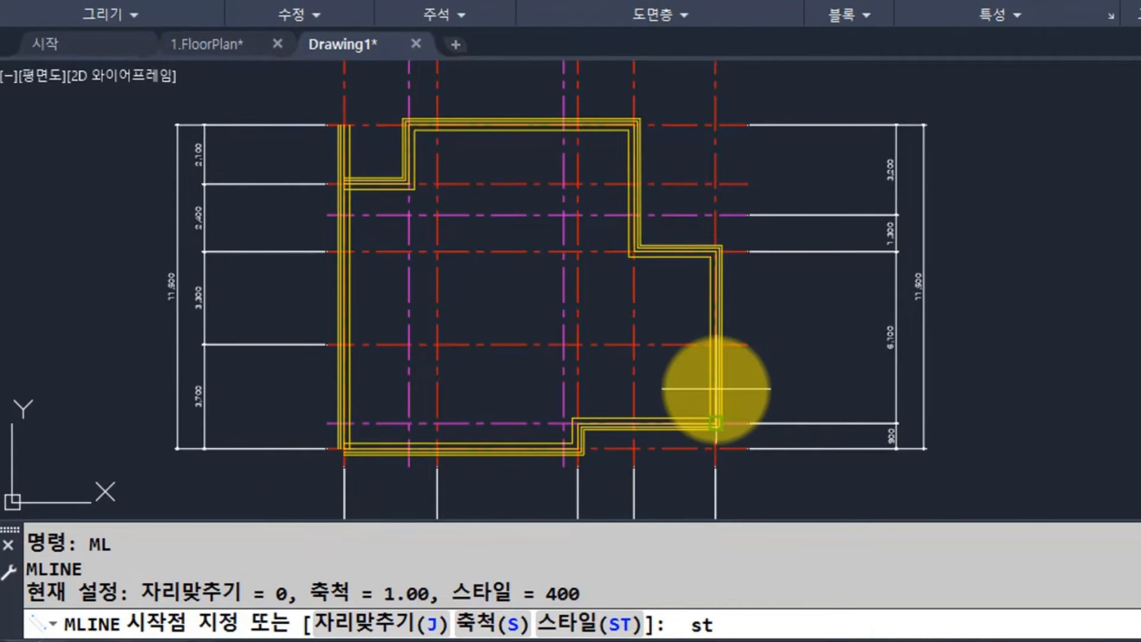
pyautogui.write('st')
pyautogui.press('Return')
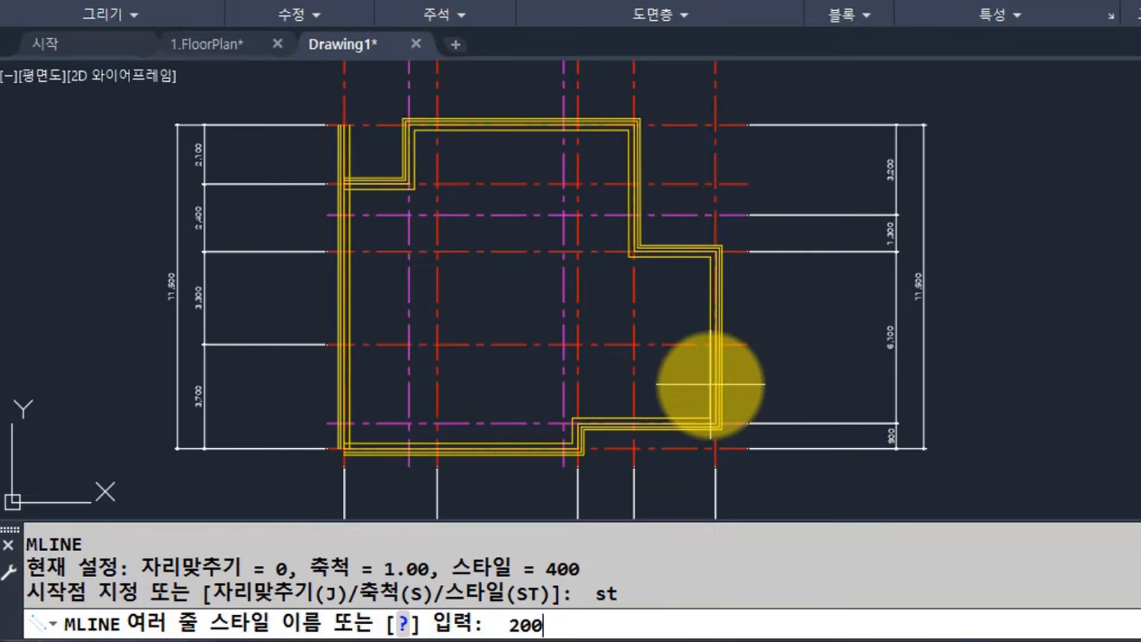
pyautogui.press('Return')
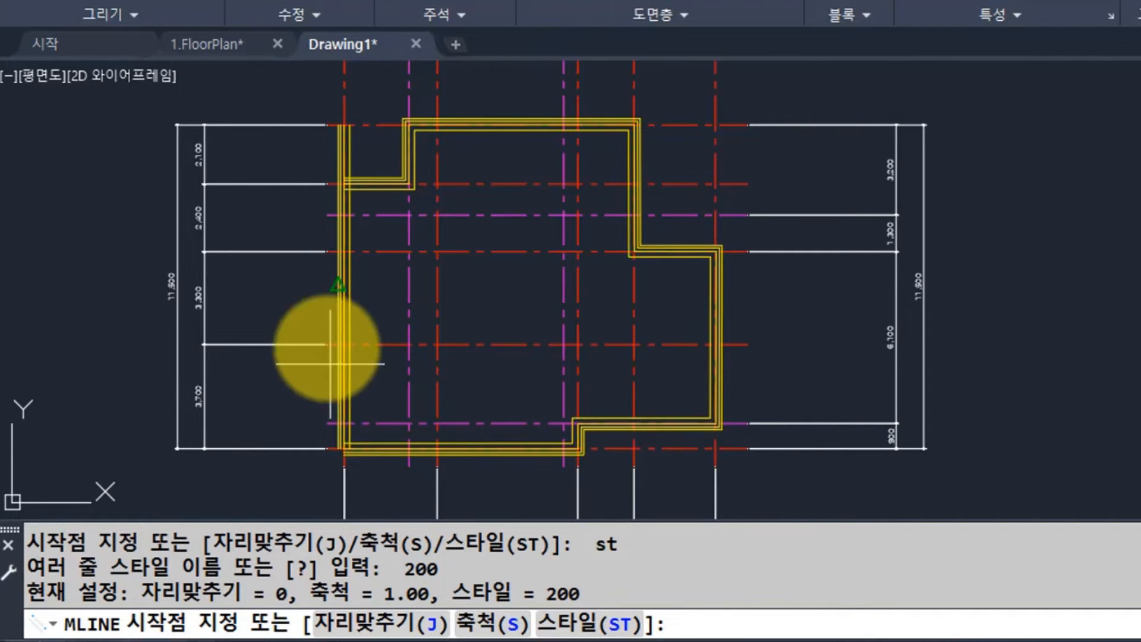
pyautogui.scroll(4, 370, 297)
pyautogui.moveTo(473, 227)
pyautogui.mouseDown(button='middle')
pyautogui.moveTo(423, 444)
pyautogui.moveTo(431, 374)
pyautogui.mouseUp(button='middle')
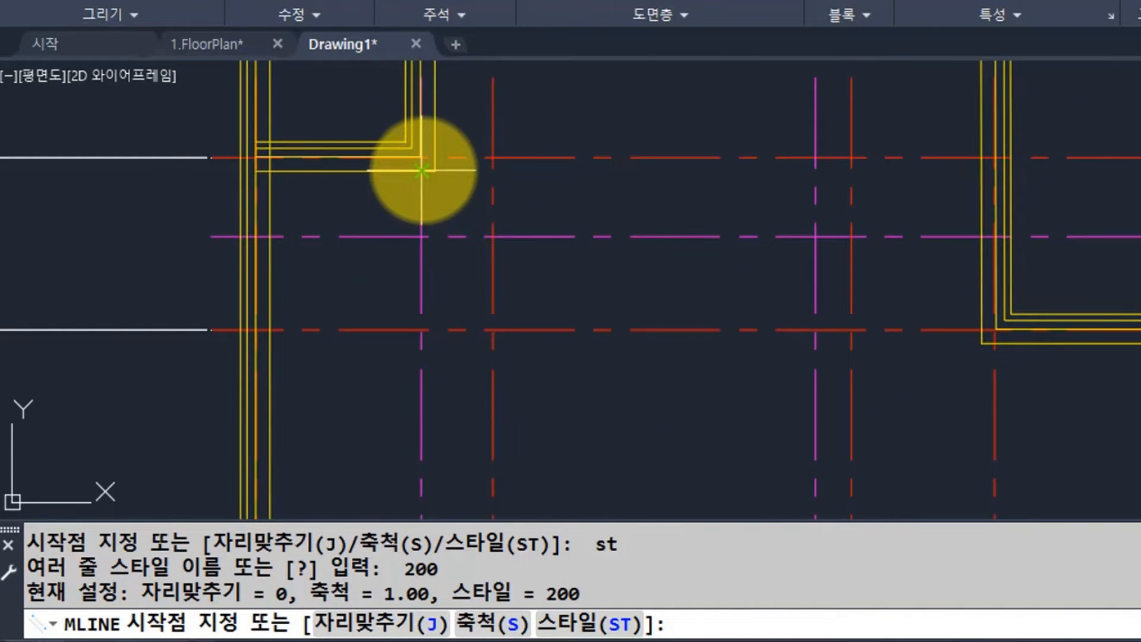
pyautogui.click(422, 171)
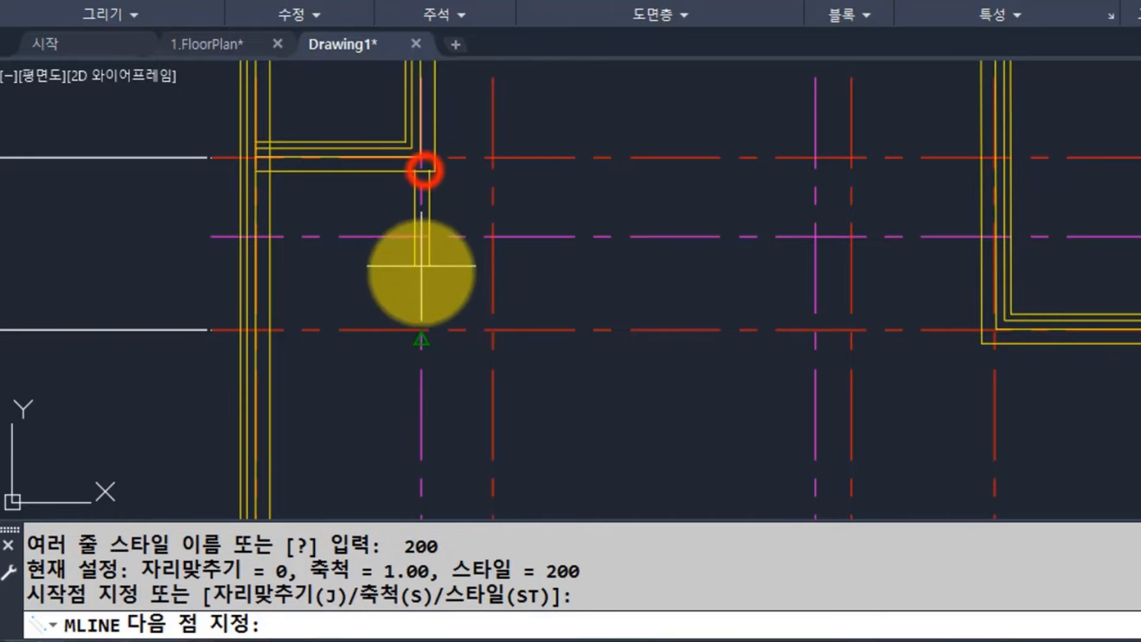
pyautogui.click(422, 329)
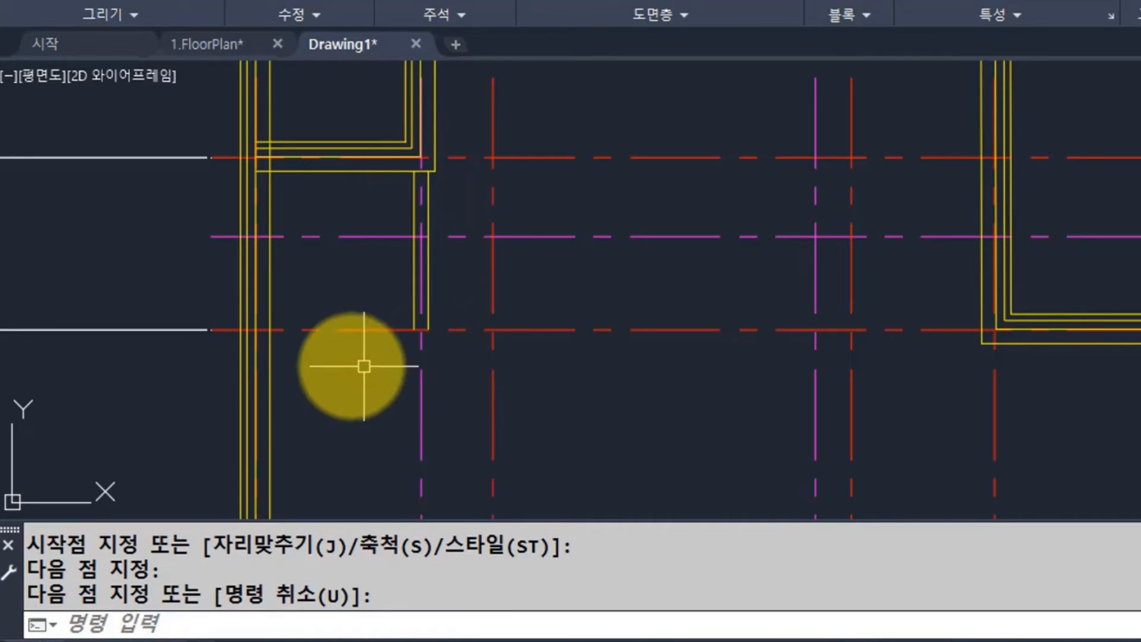
pyautogui.press('Return')
# Draw a horizontal multiline wall from the left outer wall's inner face along the red centerline, ending short of the second magenta vertical centerline.
pyautogui.press('Return')
pyautogui.click(271, 330)
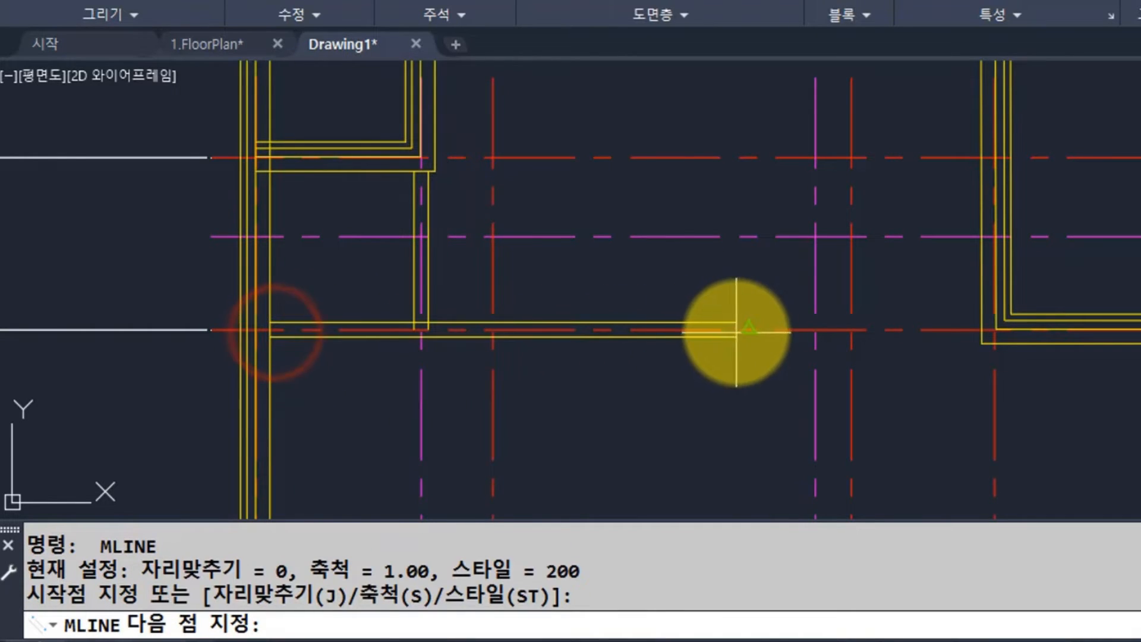
pyautogui.click(734, 330)
pyautogui.press('Return')
pyautogui.scroll(-2, 493, 441)
pyautogui.moveTo(494, 441); pyautogui.dragTo(518, 196, button='middle')
pyautogui.scroll(-2, 497, 268)
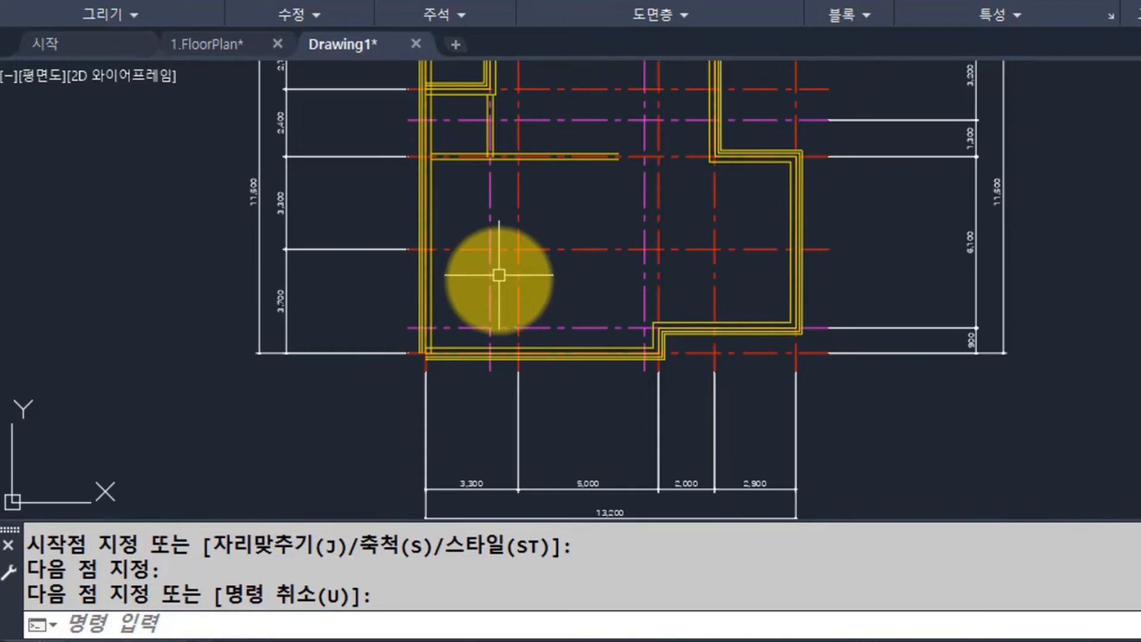
# Draw a vertical multiline wall in style 200 along the red 3,300/5,000 centerline, from the horizontal wall down to the bottom outer wall.
pyautogui.press('Return')
pyautogui.click(518, 158)
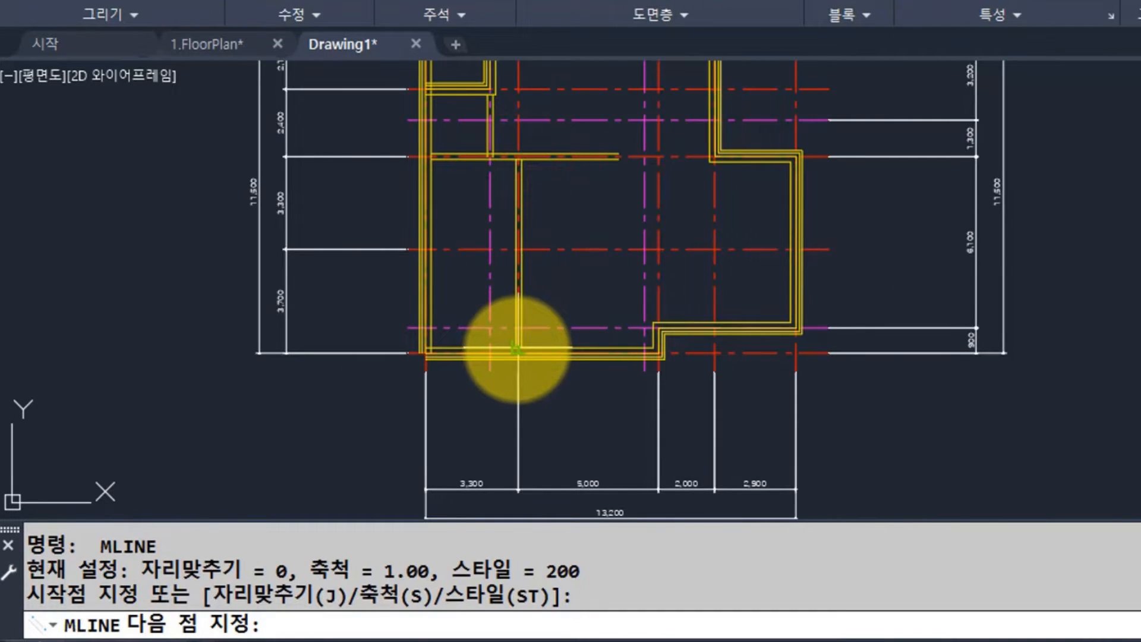
pyautogui.scroll(2, 516, 350)
pyautogui.click(516, 350)
pyautogui.press('Return')
# Draw a horizontal multiline wall along the 3,300/3,700 centerline, from the left outer wall's inner face to the new vertical wall.
pyautogui.press('Return')
pyautogui.moveTo(471, 230); pyautogui.dragTo(442, 343, button='middle')
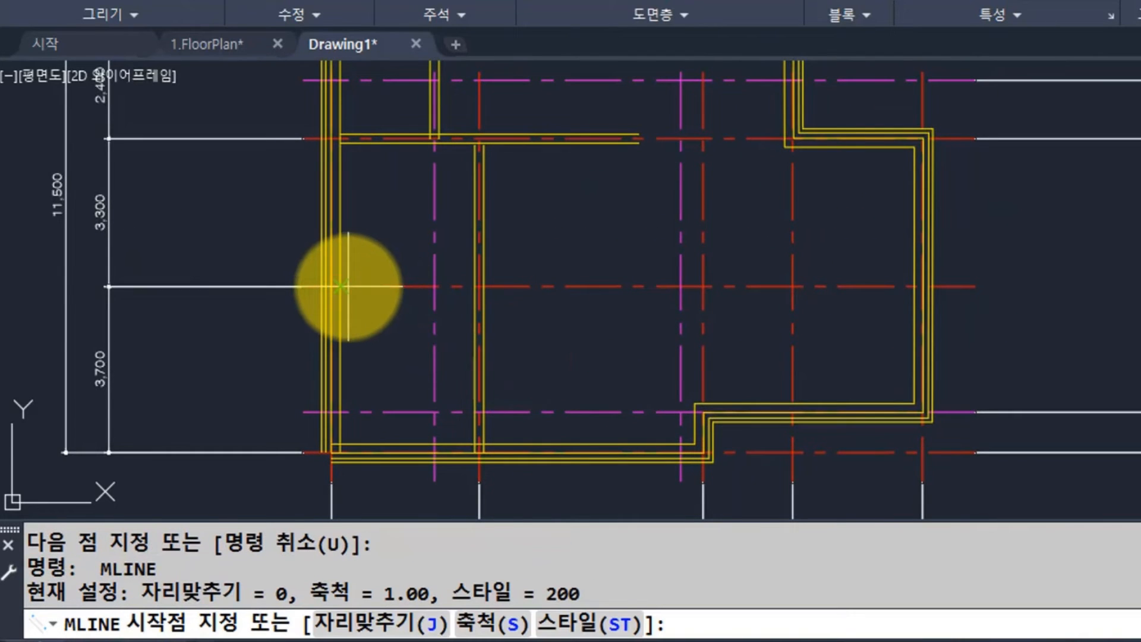
pyautogui.click(346, 286)
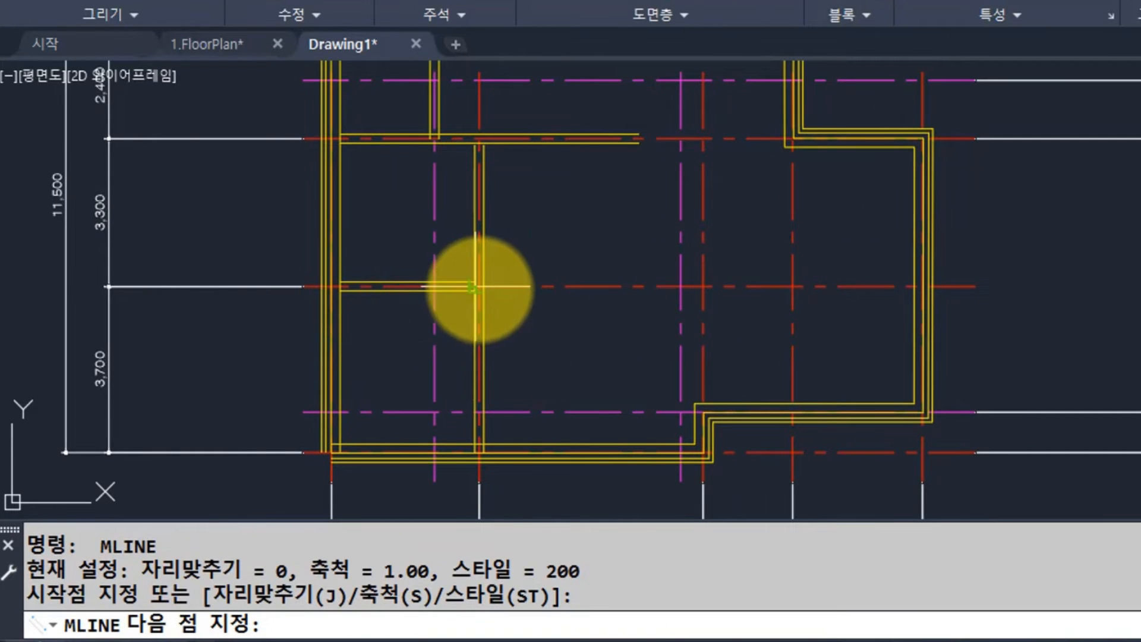
pyautogui.click(480, 287)
pyautogui.press('Return')
# Draw a short vertical multiline wall upward from the bottom outer wall's jog along the 5,000/2,000 centerline, ending slightly above the 3,300/3,700 centerline.
pyautogui.moveTo(767, 340); pyautogui.dragTo(581, 362, button='middle')
pyautogui.press('Return')
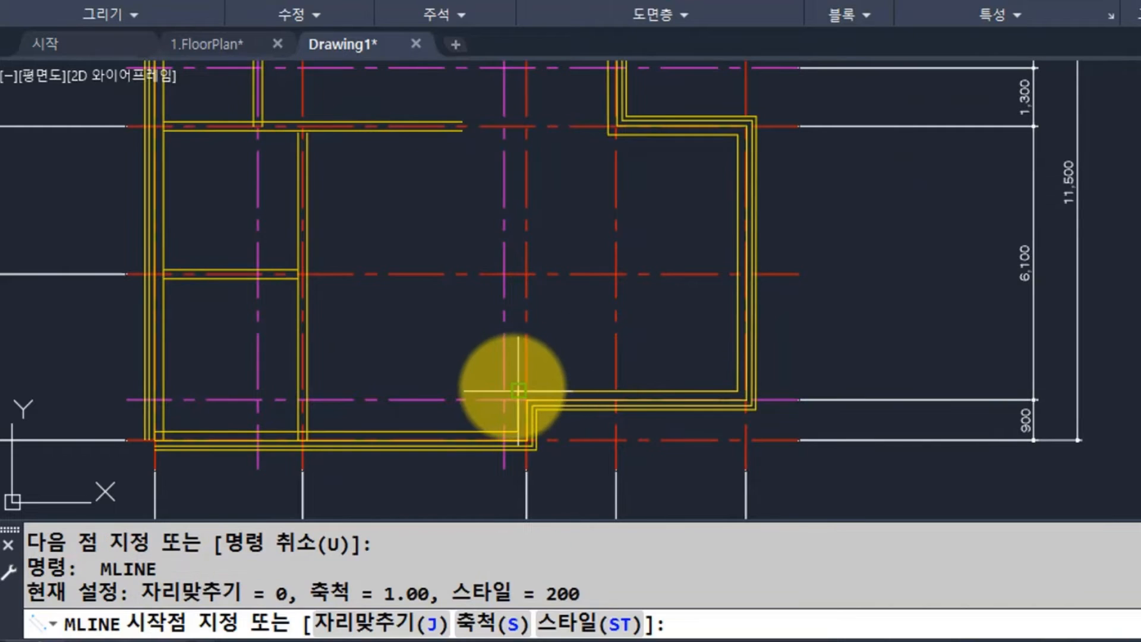
pyautogui.click(526, 391)
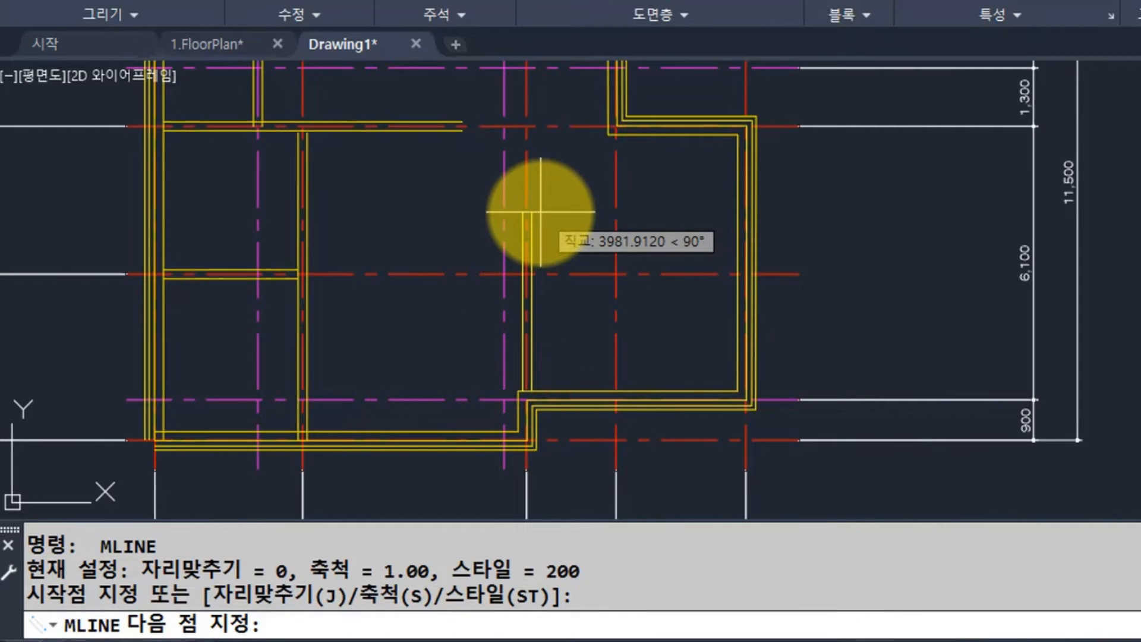
pyautogui.click(535, 237)
pyautogui.press('Return')
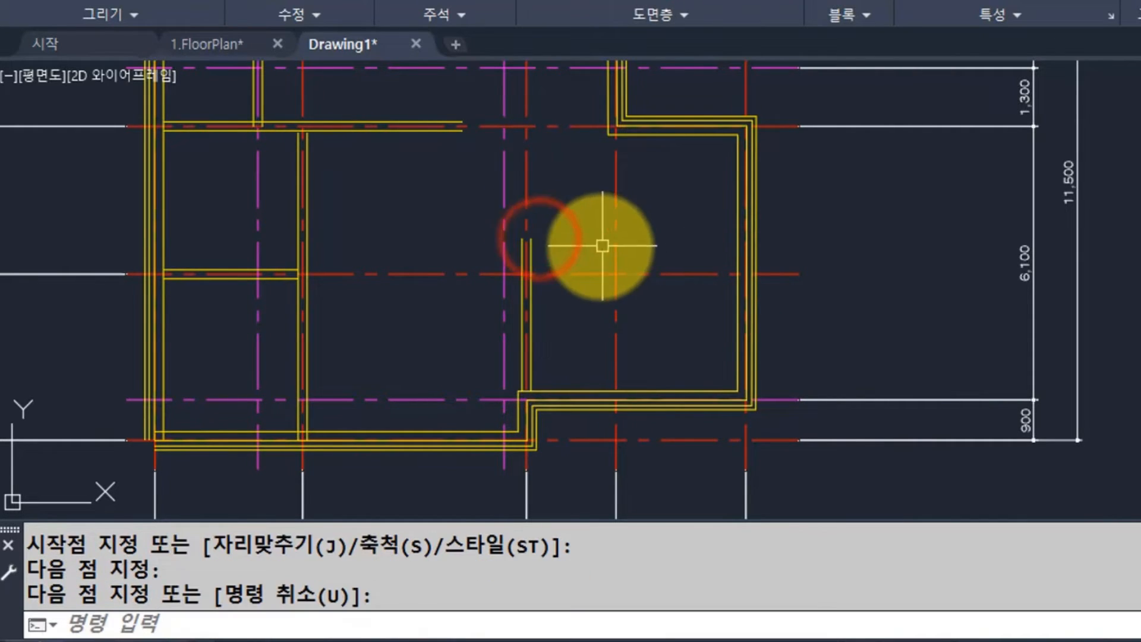
# Draw a vertical multiline wall along the 2,000/2,900 centerline, from the right jog's inner face down to the bottom outer wall.
pyautogui.moveTo(601, 245); pyautogui.dragTo(539, 258, button='middle')
pyautogui.press('Return')
pyautogui.click(560, 147)
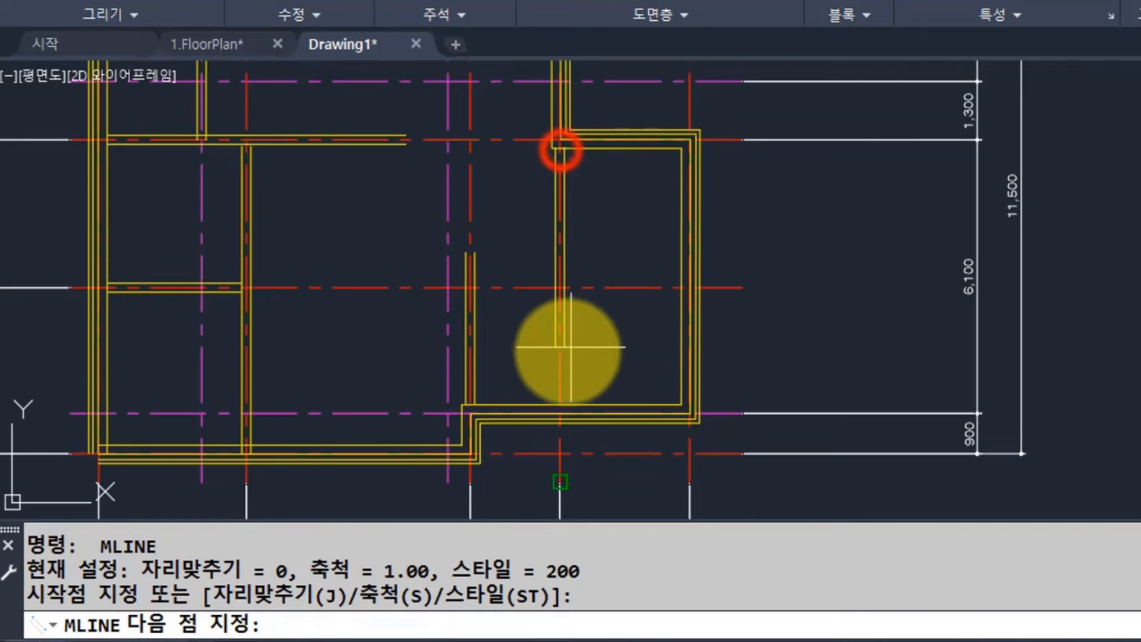
pyautogui.click(559, 408)
pyautogui.press('Return')
# Draw an L-shaped multiline wall along the magenta centerlines, from the right outer wall to the second magenta vertical and up to the top outer wall.
pyautogui.moveTo(462, 136)
pyautogui.mouseDown(button='middle')
pyautogui.moveTo(521, 408)
pyautogui.moveTo(517, 378)
pyautogui.mouseUp(button='middle')
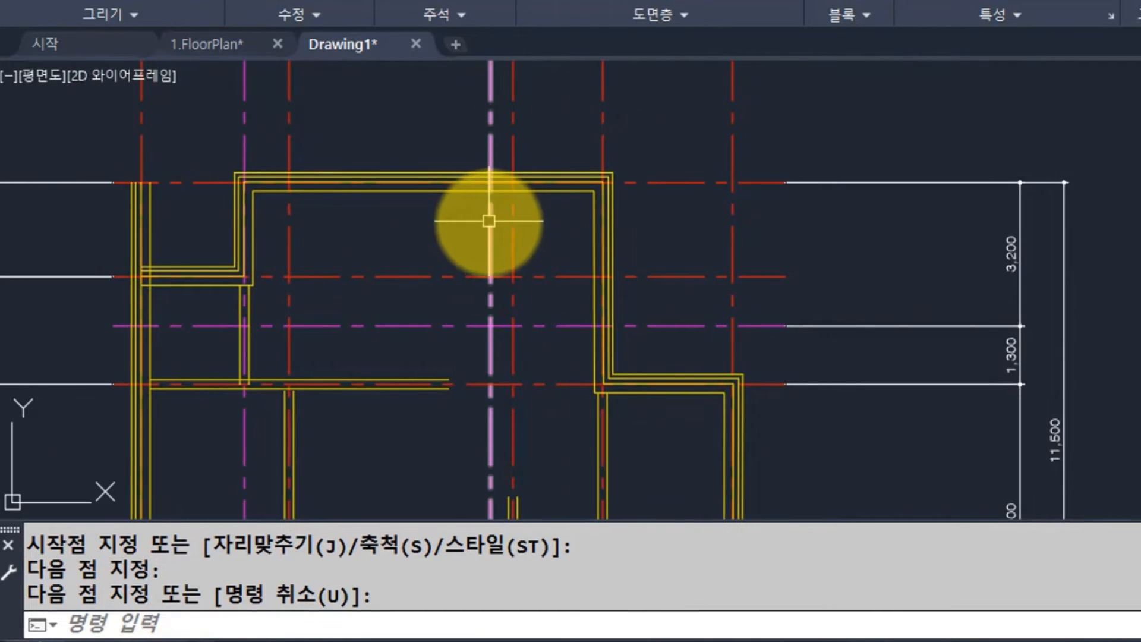
pyautogui.press('Return')
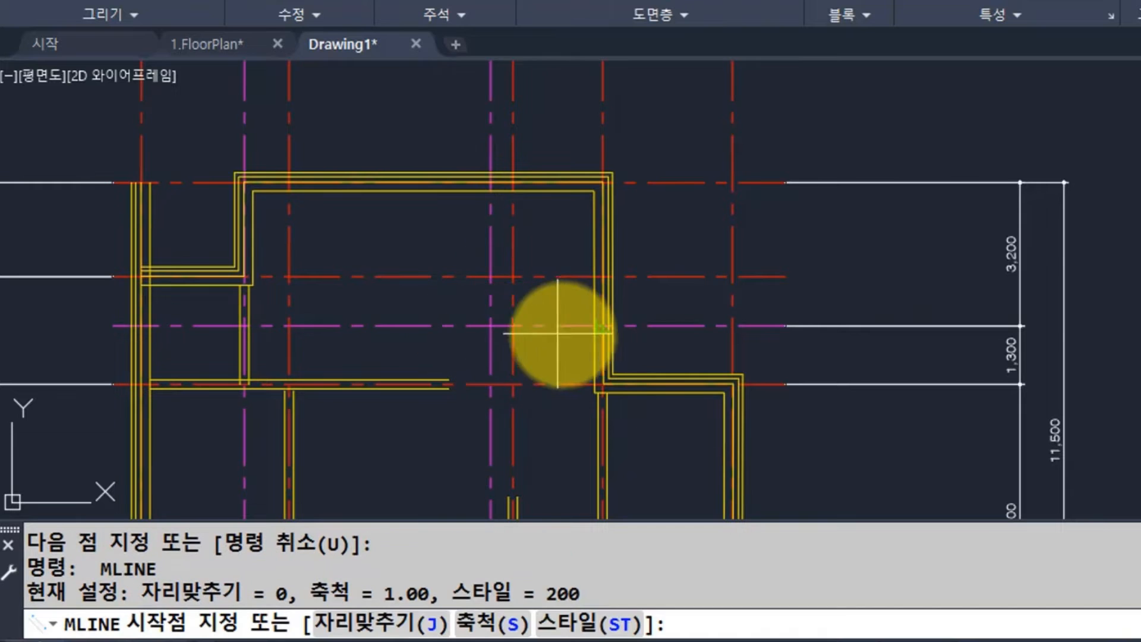
pyautogui.click(593, 326)
pyautogui.moveTo(479, 318)
pyautogui.mouseDown(button='middle')
pyautogui.moveTo(478, 411)
pyautogui.moveTo(458, 485)
pyautogui.moveTo(479, 468)
pyautogui.moveTo(484, 412)
pyautogui.mouseUp(button='middle')
pyautogui.click(484, 412)
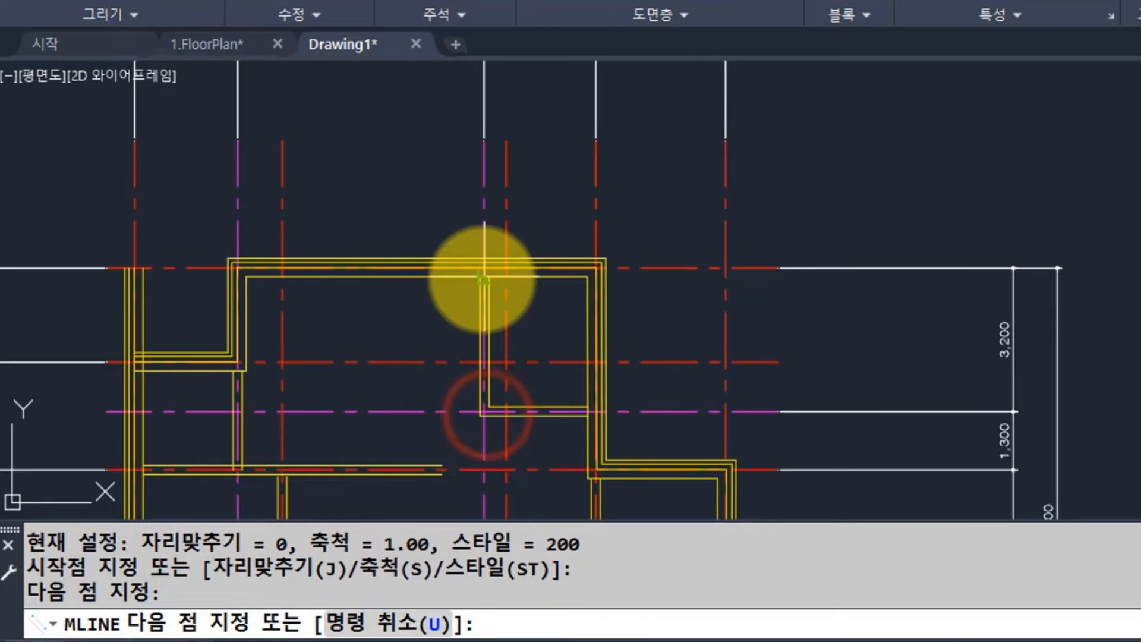
pyautogui.click(484, 277)
pyautogui.press('Return')
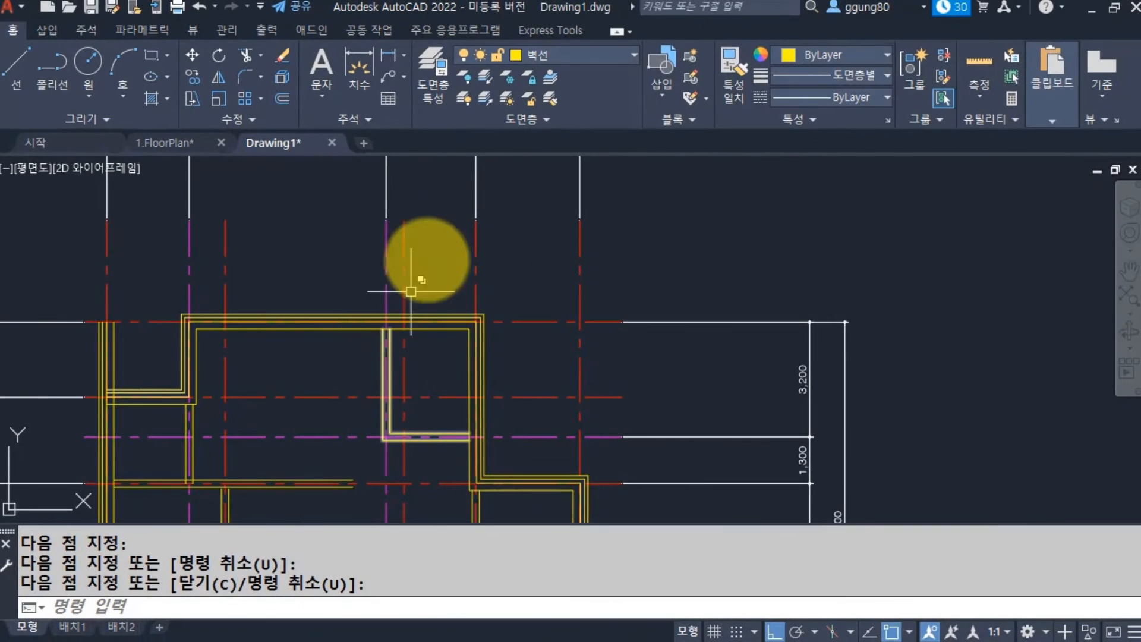
# Turn off the centerline layer 중심선 so only the walls and dimensions are displayed.
pyautogui.scroll(-2, 559, 264)
pyautogui.moveTo(448, 347)
pyautogui.mouseDown(button='middle')
pyautogui.moveTo(446, 242)
pyautogui.moveTo(446, 264)
pyautogui.mouseUp(button='middle')
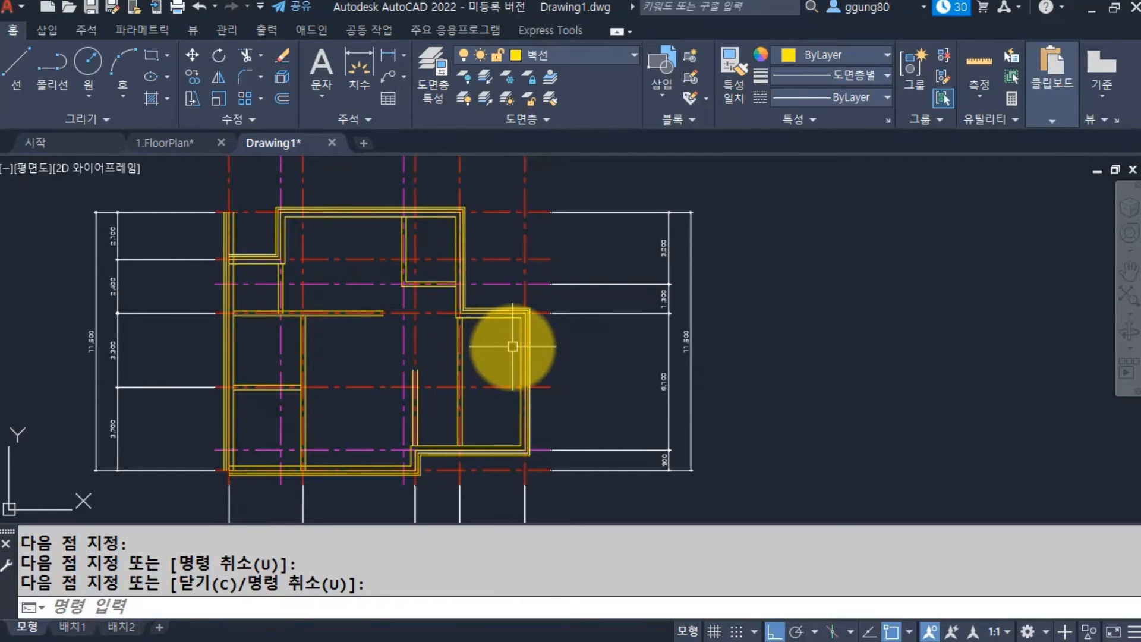
pyautogui.moveTo(280, 323); pyautogui.dragTo(321, 327, button='middle')
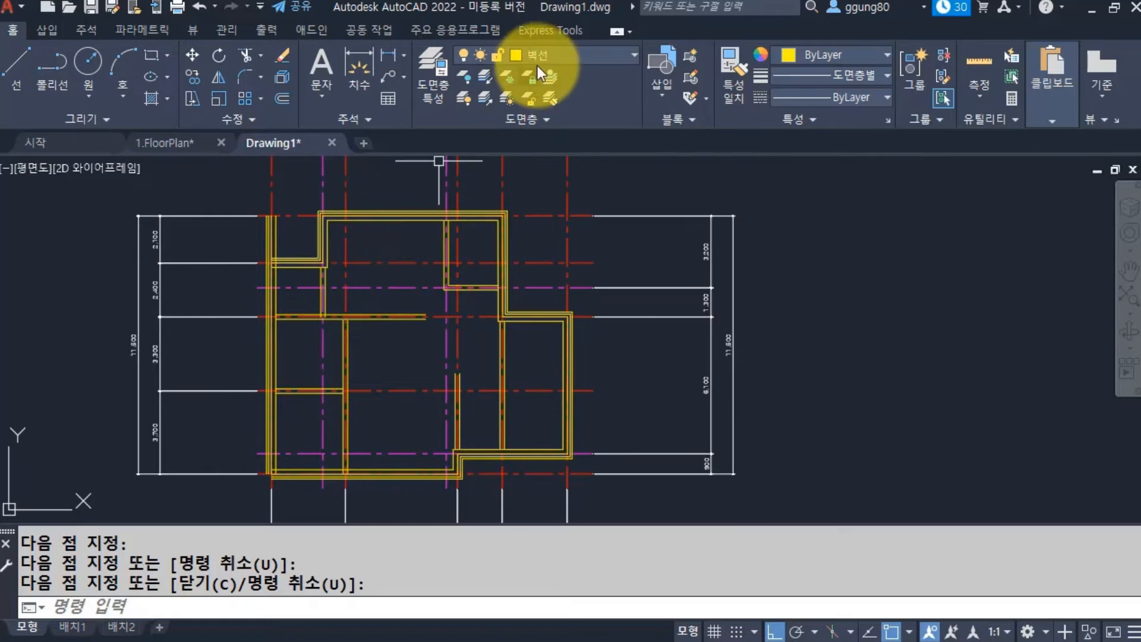
pyautogui.click(574, 55)
pyautogui.click(466, 142)
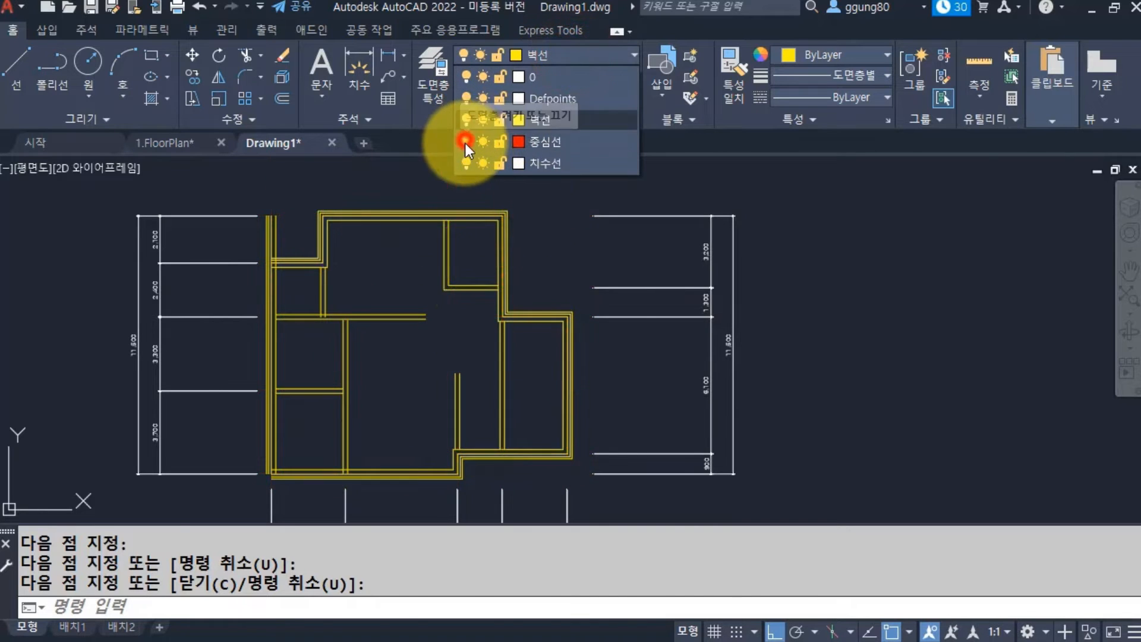
pyautogui.click(843, 291)
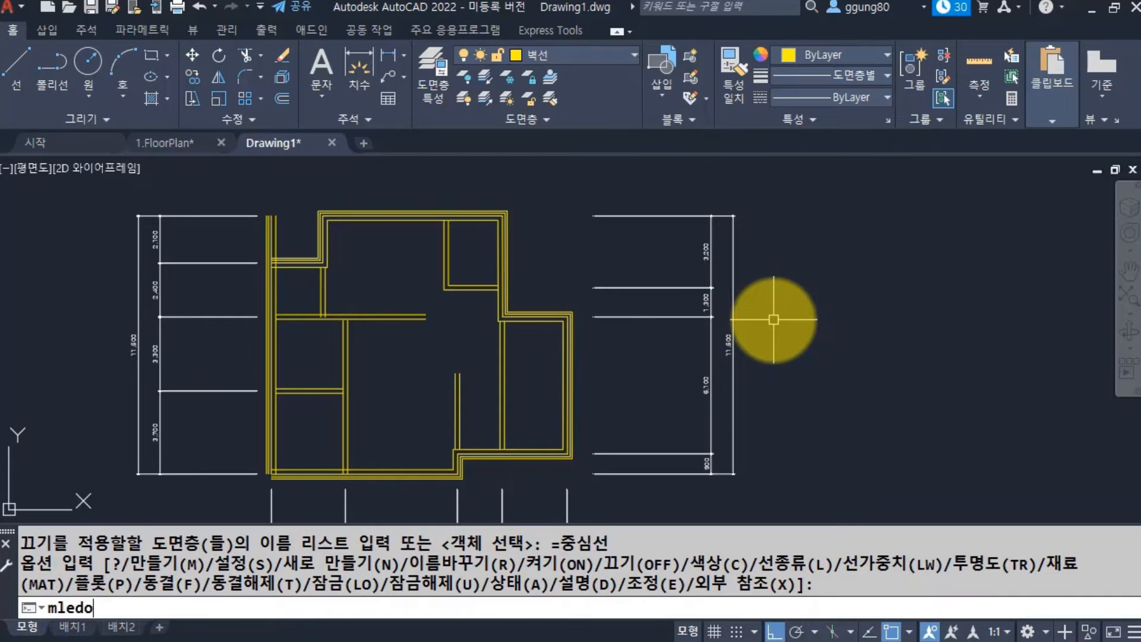
# Use the MLEDIT Corner Joint to join the left outer wall with the upper outer wall at the upper-left corner.
pyautogui.press('Escape')
pyautogui.press('Escape')
pyautogui.write('mledit')
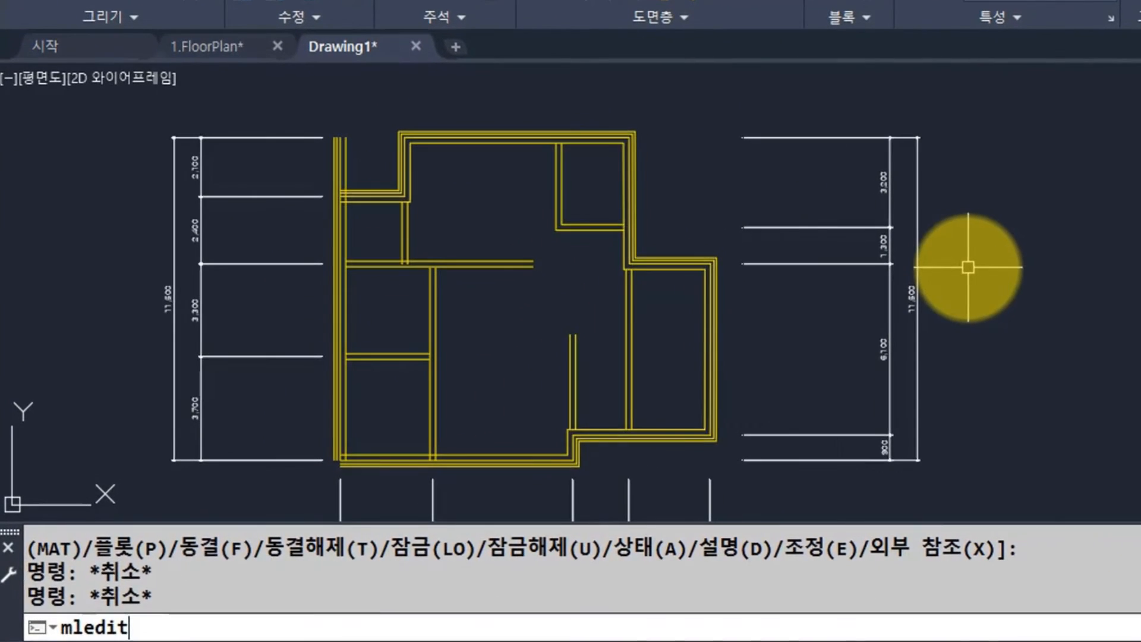
pyautogui.press('Return')
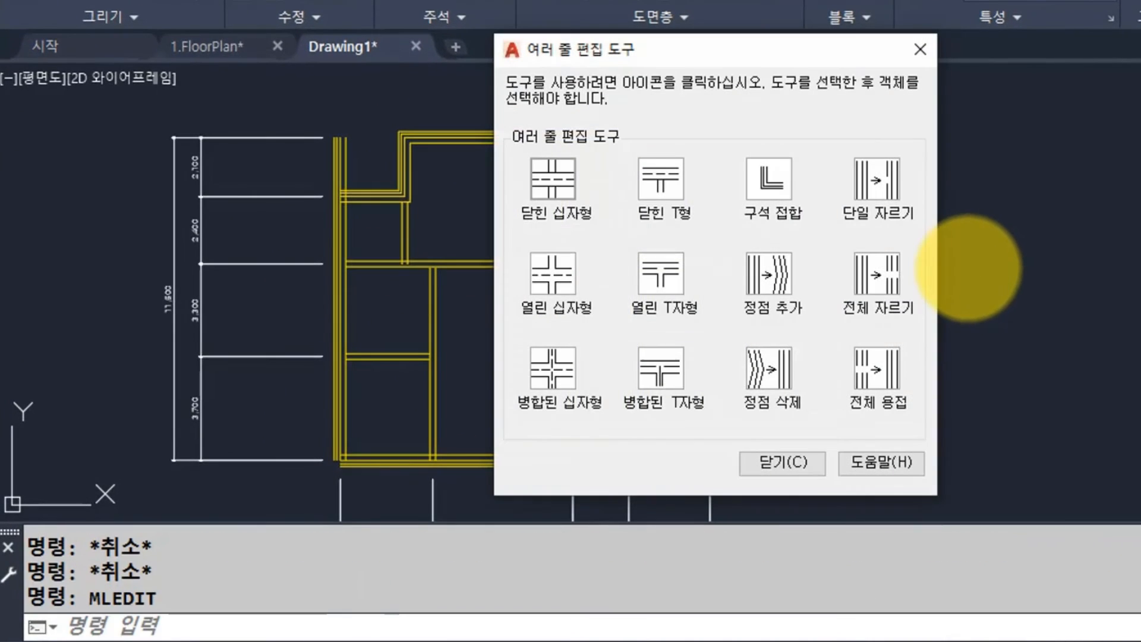
pyautogui.click(781, 183)
pyautogui.scroll(4, 372, 220)
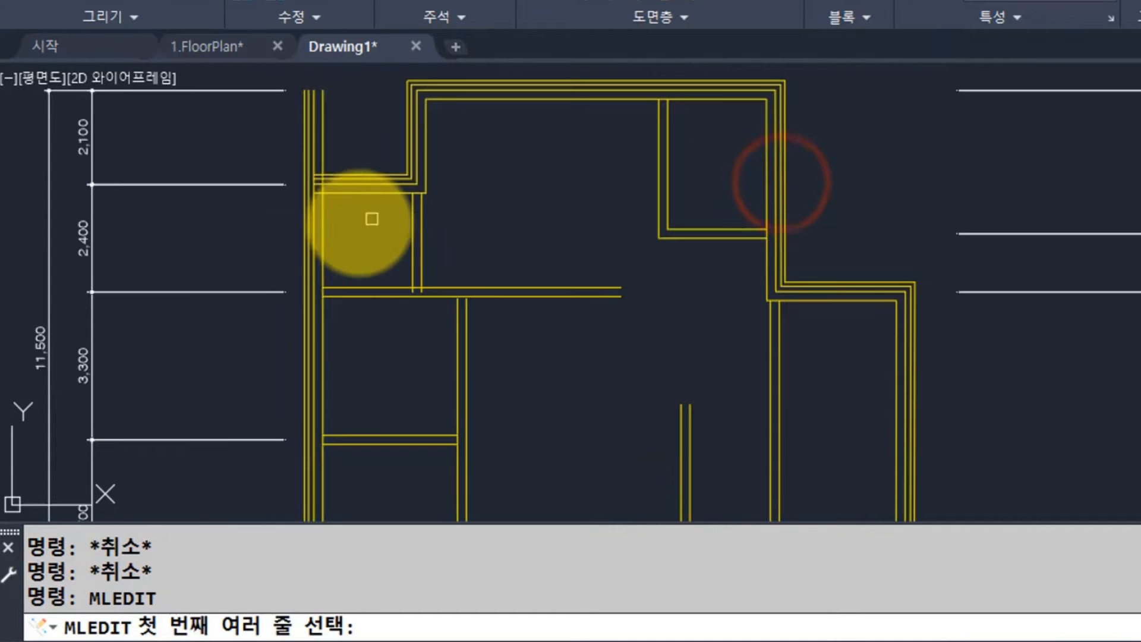
pyautogui.click(324, 221)
pyautogui.click(357, 191)
pyautogui.scroll(-4, 387, 391)
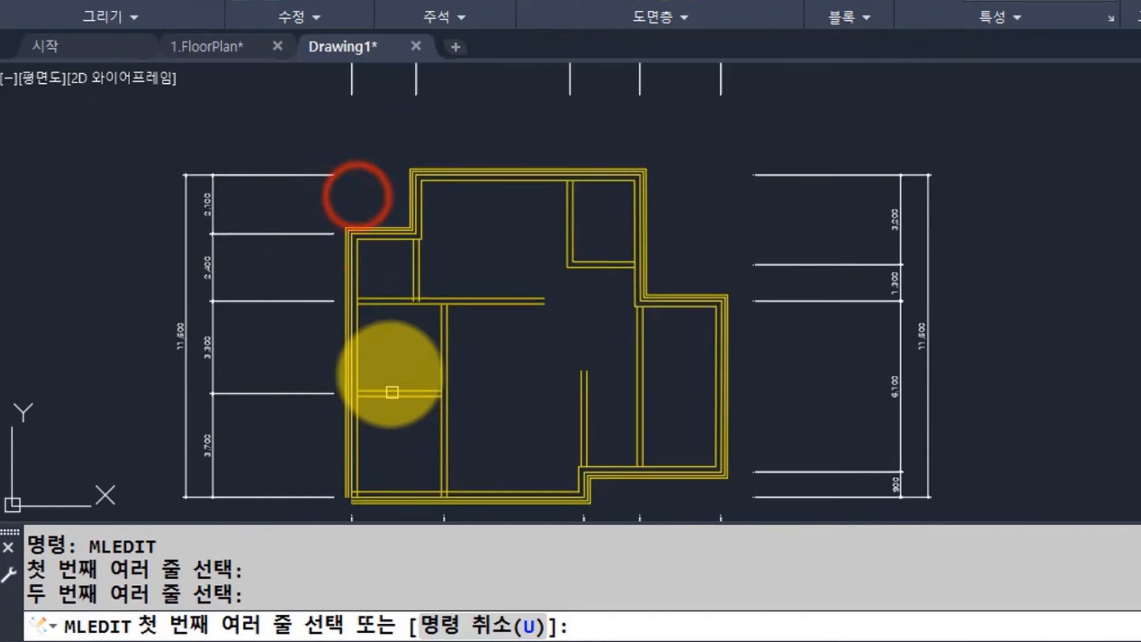
# Join the left and bottom outer walls at the lower-left corner with the Corner Joint and end the multiline edit.
pyautogui.scroll(4, 374, 394)
pyautogui.click(347, 333)
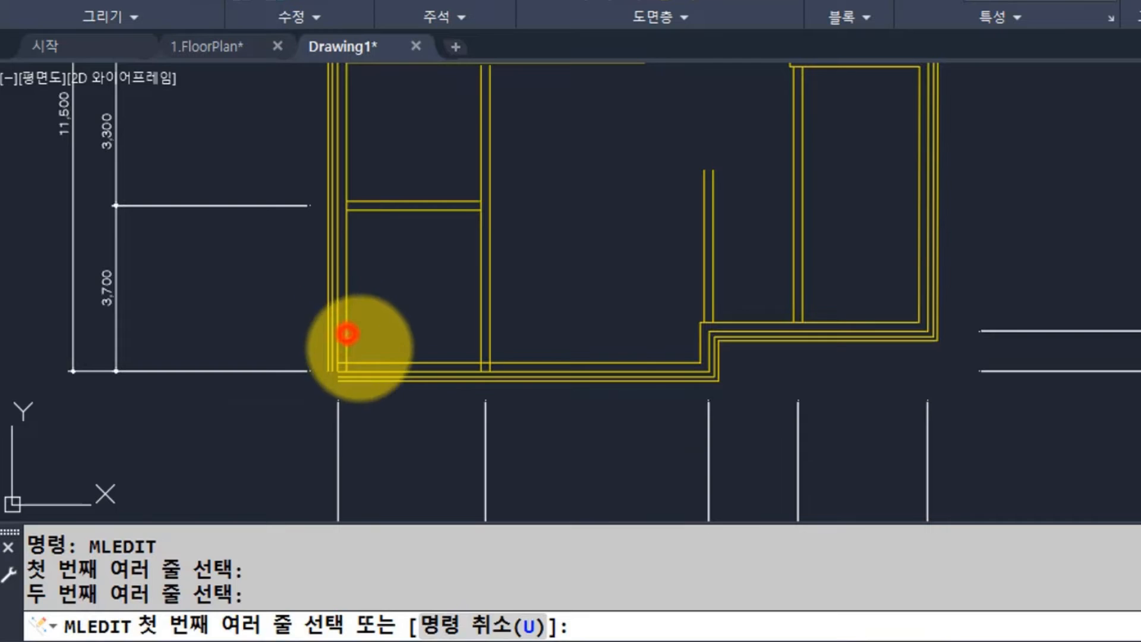
pyautogui.click(380, 367)
pyautogui.scroll(-3, 379, 368)
pyautogui.moveTo(446, 365); pyautogui.dragTo(420, 479, button='middle')
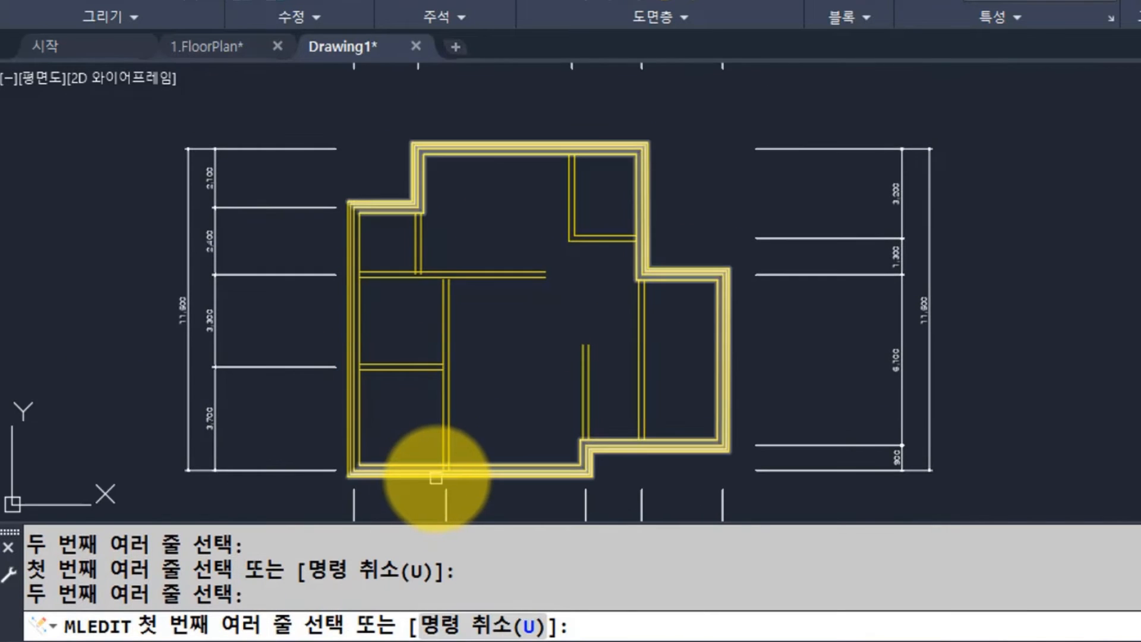
pyautogui.press('Return')
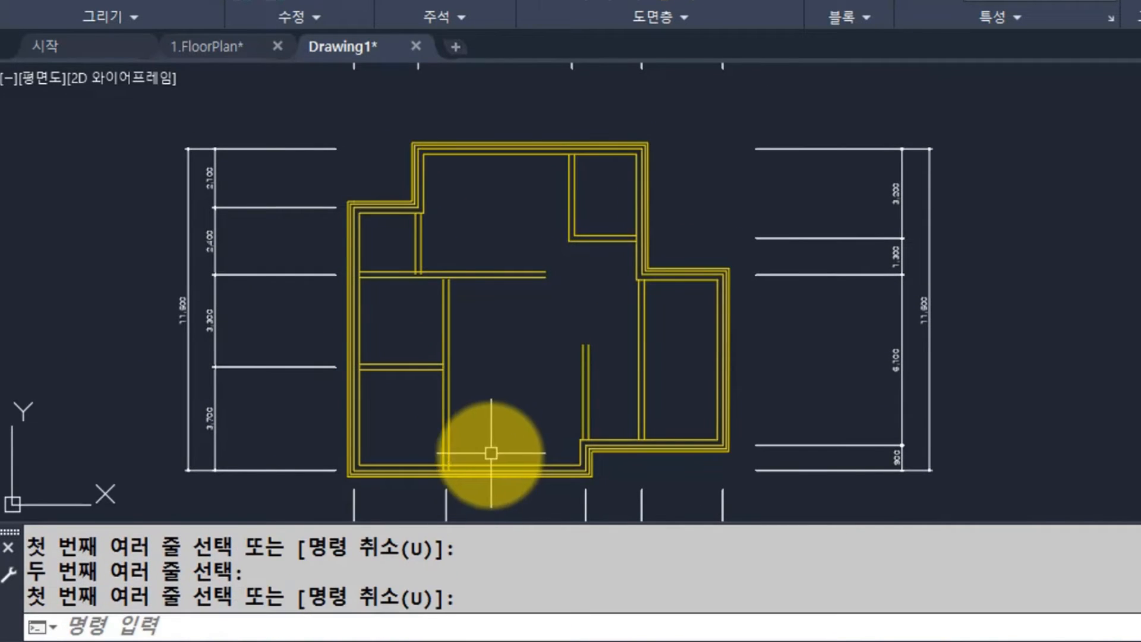
# Use the MLEDIT Open Tee to join the short upper-left vertical wall's upper end to the outer wall.
pyautogui.press('Return')
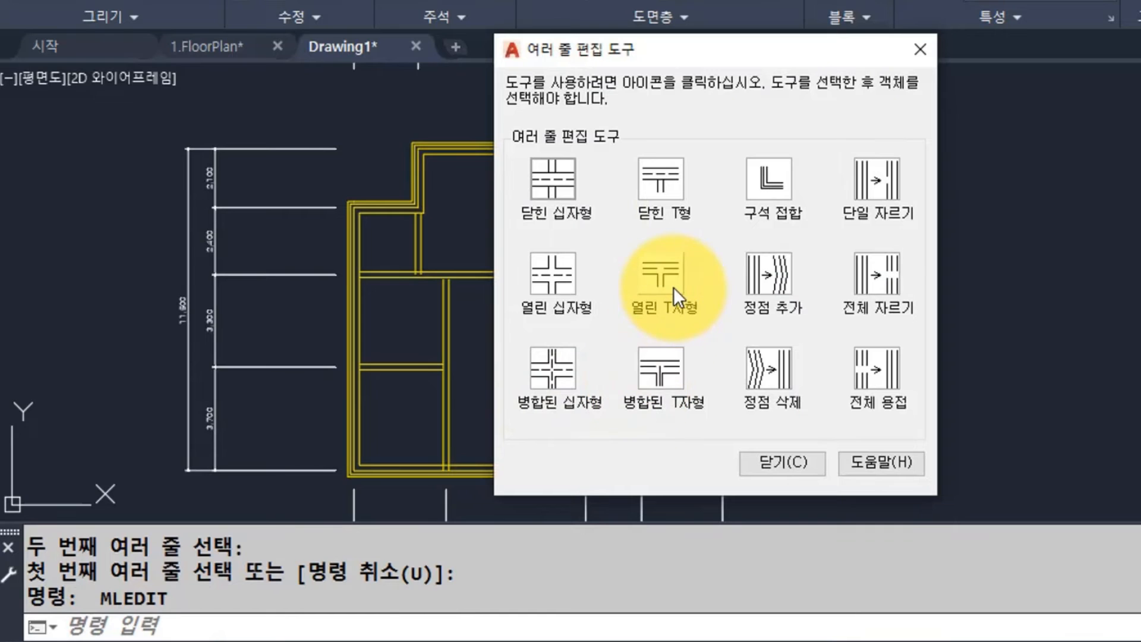
pyautogui.click(673, 287)
pyautogui.scroll(4, 333, 309)
pyautogui.moveTo(383, 219); pyautogui.dragTo(399, 276, button='middle')
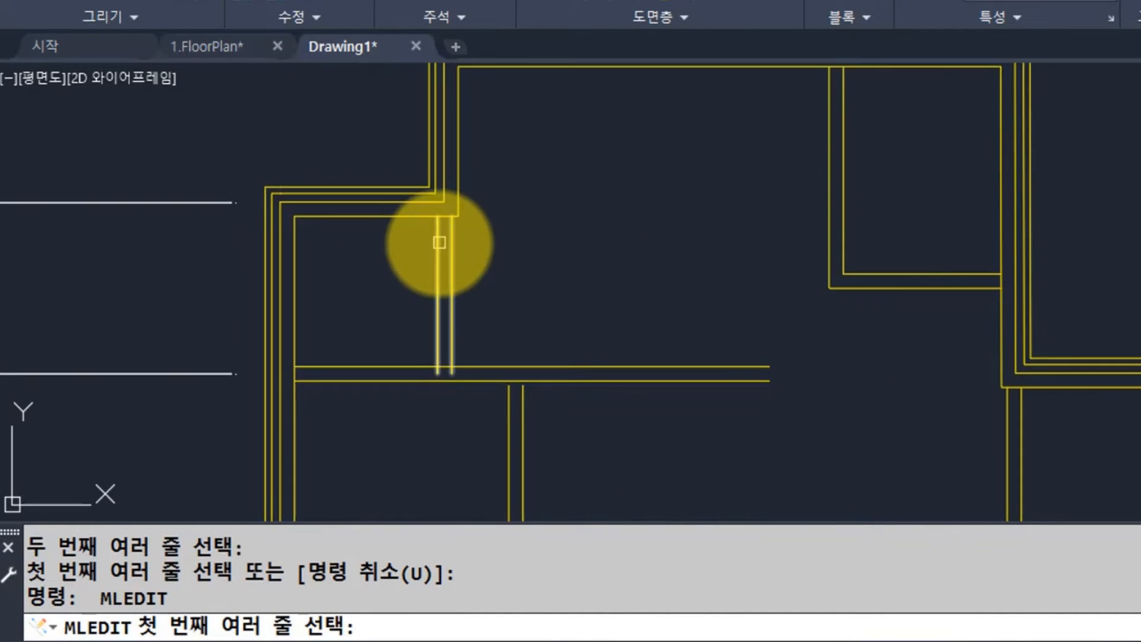
pyautogui.click(438, 243)
pyautogui.click(408, 219)
# Open the tee junctions where the two horizontal interior walls meet the left outer wall.
pyautogui.moveTo(368, 328); pyautogui.dragTo(408, 191, button='middle')
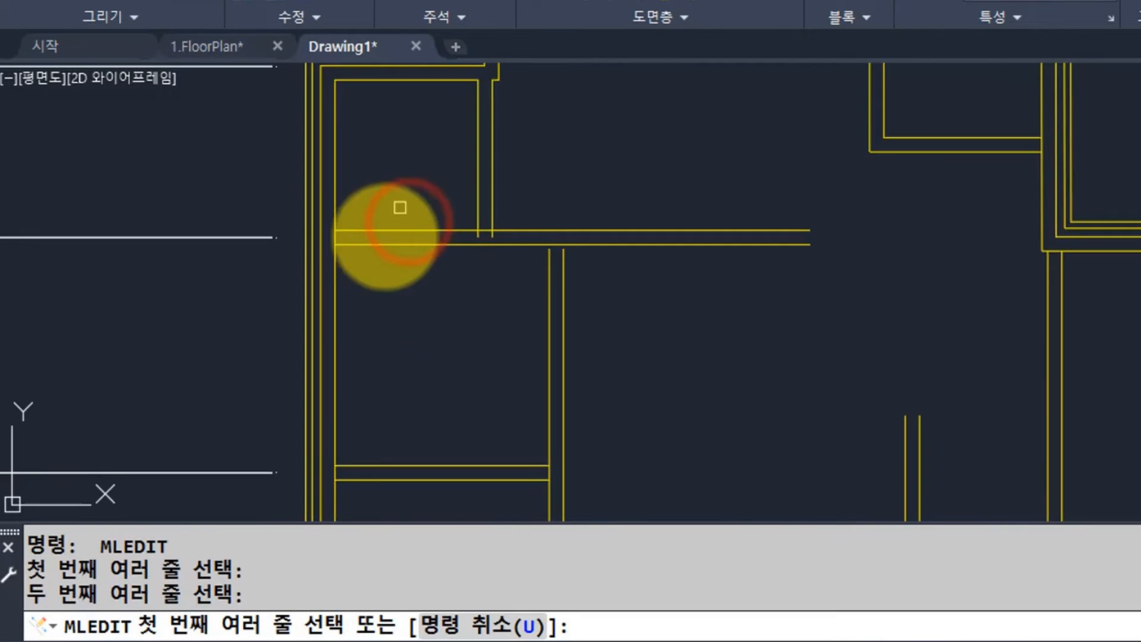
pyautogui.click(375, 245)
pyautogui.click(336, 293)
pyautogui.moveTo(336, 294); pyautogui.dragTo(429, 269, button='middle')
pyautogui.click(422, 263)
pyautogui.click(386, 306)
# Join the lower-left vertical wall and the short upper-left vertical wall to the upper horizontal interior wall as open tees.
pyautogui.moveTo(594, 293); pyautogui.dragTo(512, 259, button='middle')
pyautogui.click(513, 268)
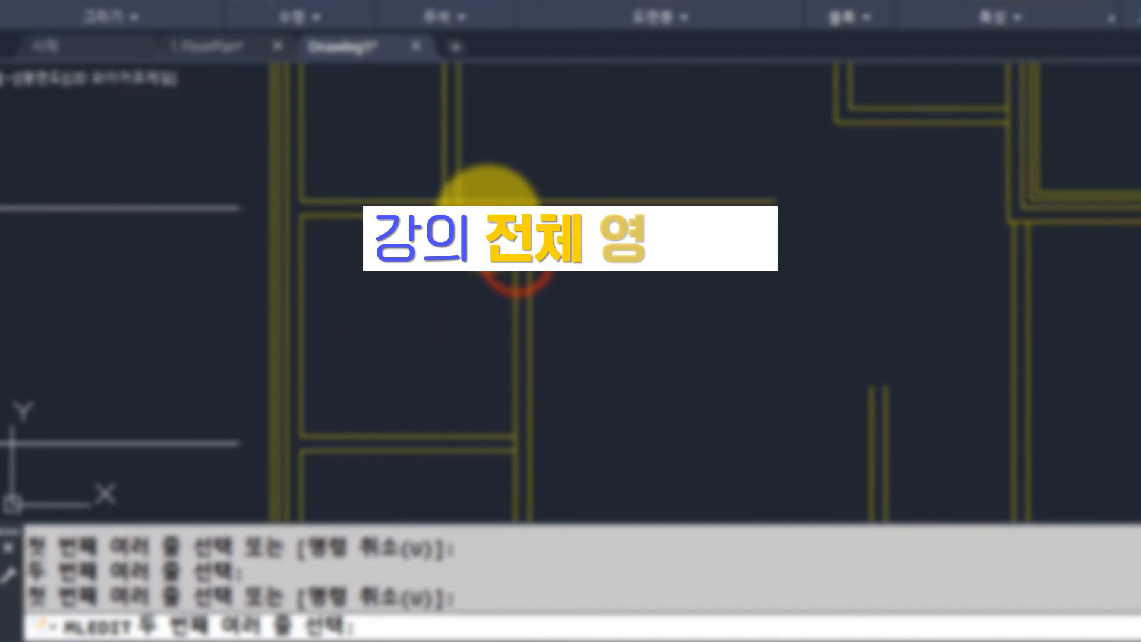
pyautogui.click(482, 201)
pyautogui.click(458, 179)
pyautogui.click(490, 201)
# Join the lower ends of the three vertical interior walls to the bottom outer wall as open tees.
pyautogui.moveTo(562, 434); pyautogui.dragTo(553, 121, button='middle')
pyautogui.click(508, 351)
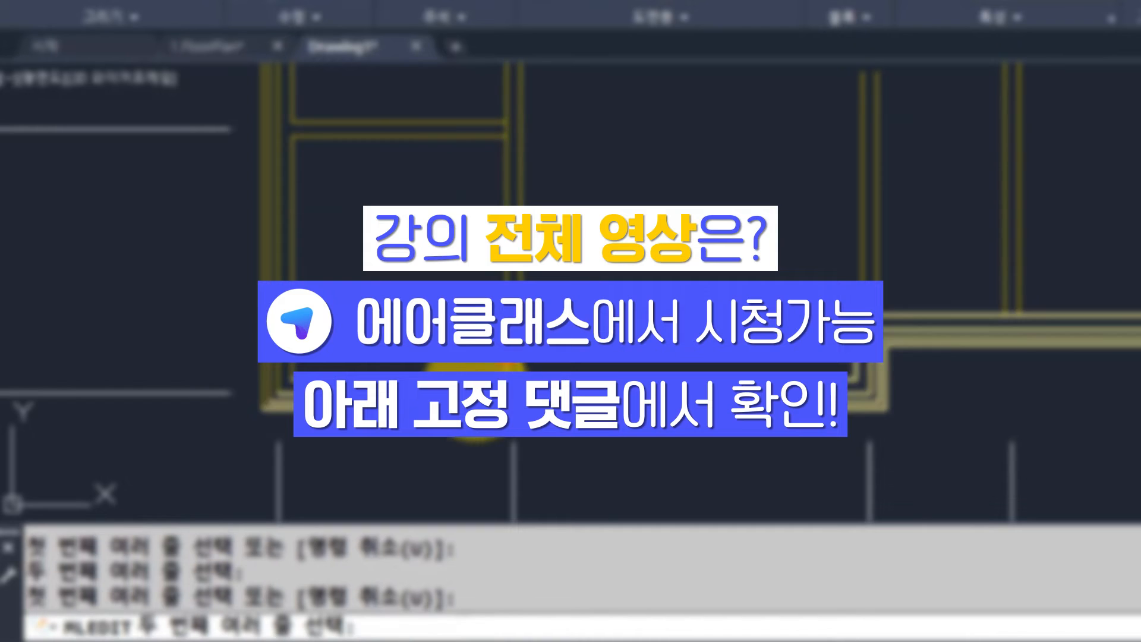
pyautogui.click(477, 391)
pyautogui.moveTo(851, 258); pyautogui.dragTo(561, 367, button='middle')
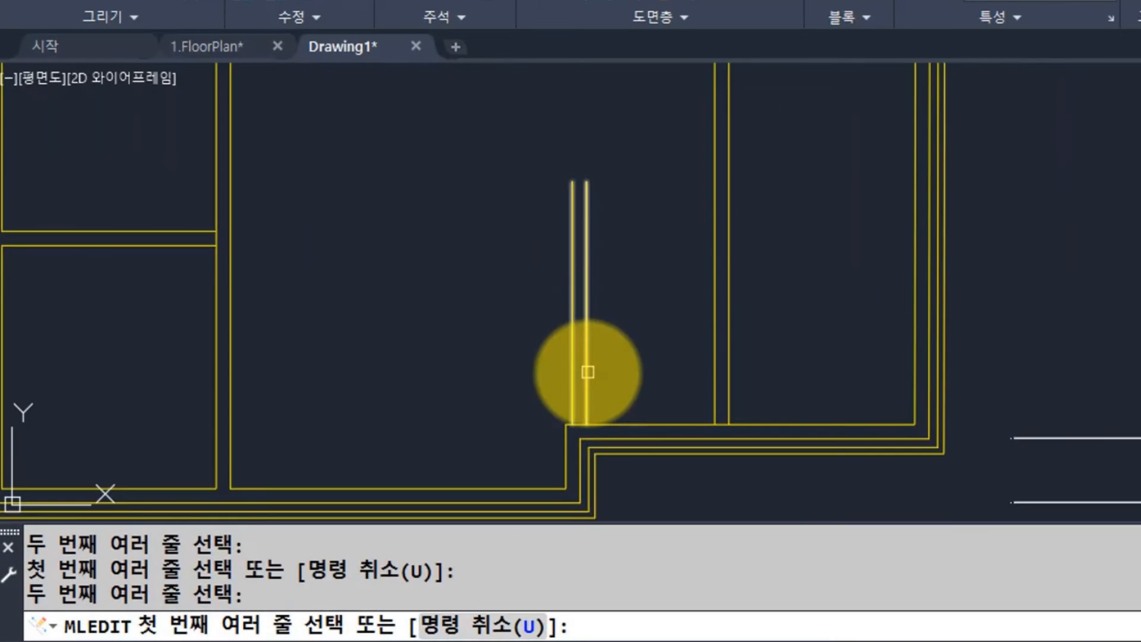
pyautogui.click(586, 372)
pyautogui.click(615, 425)
pyautogui.click(718, 370)
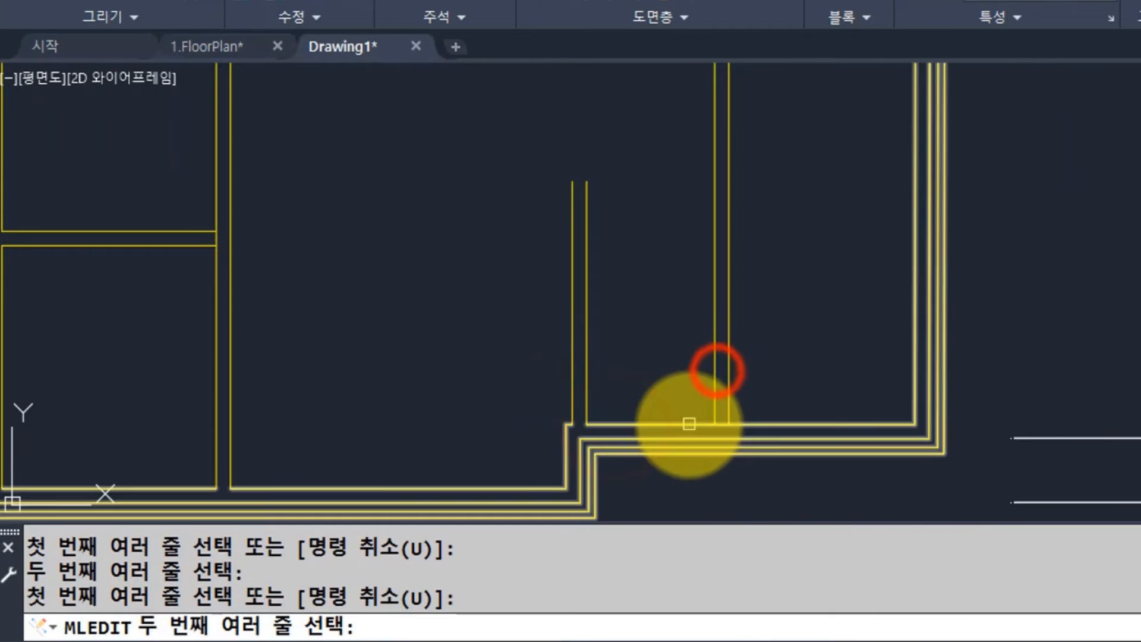
pyautogui.click(688, 422)
# Join the upper end of the right vertical interior wall to the outer wall at the right jog as an open tee.
pyautogui.moveTo(663, 336); pyautogui.dragTo(642, 481, button='middle')
pyautogui.click(661, 278)
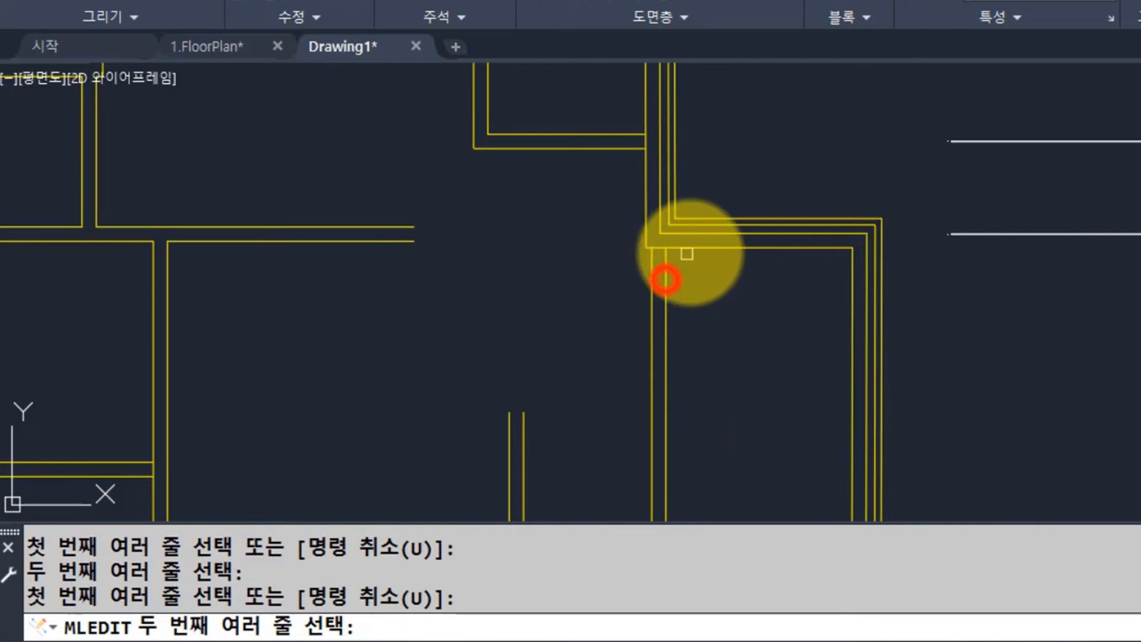
pyautogui.click(693, 247)
# Join both ends of the L-shaped wall to the right and top outer walls as open tees, and end the multiline edit.
pyautogui.moveTo(603, 186); pyautogui.dragTo(589, 316, button='middle')
pyautogui.click(609, 257)
pyautogui.click(630, 224)
pyautogui.moveTo(472, 125); pyautogui.dragTo(573, 331, button='middle')
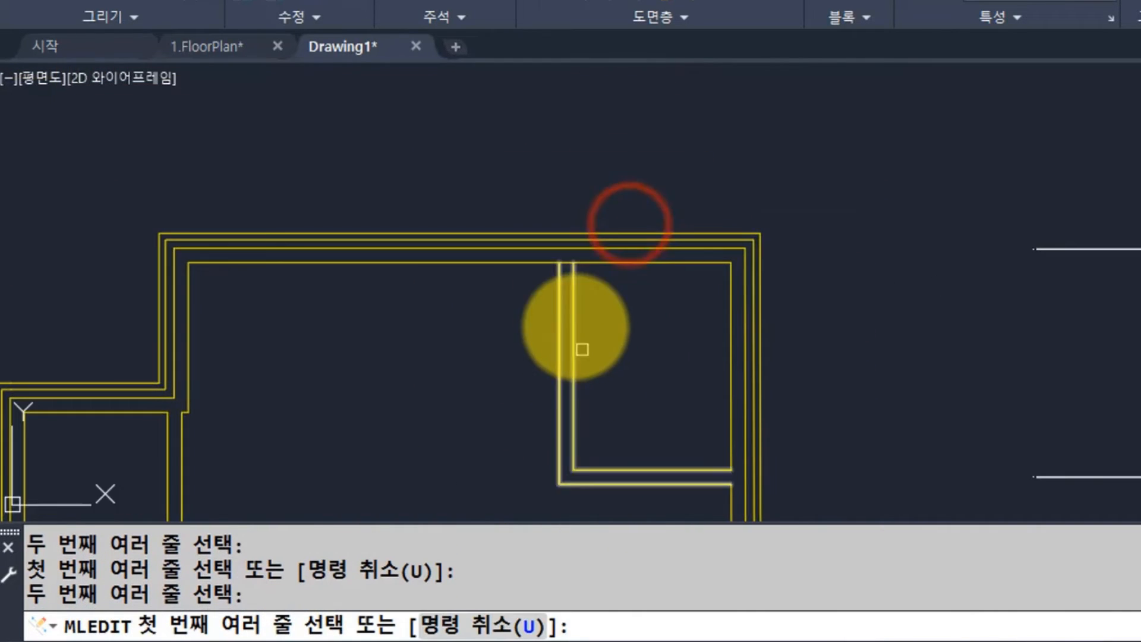
pyautogui.click(562, 276)
pyautogui.click(529, 264)
pyautogui.scroll(-2, 543, 300)
pyautogui.moveTo(539, 360); pyautogui.dragTo(532, 169, button='middle')
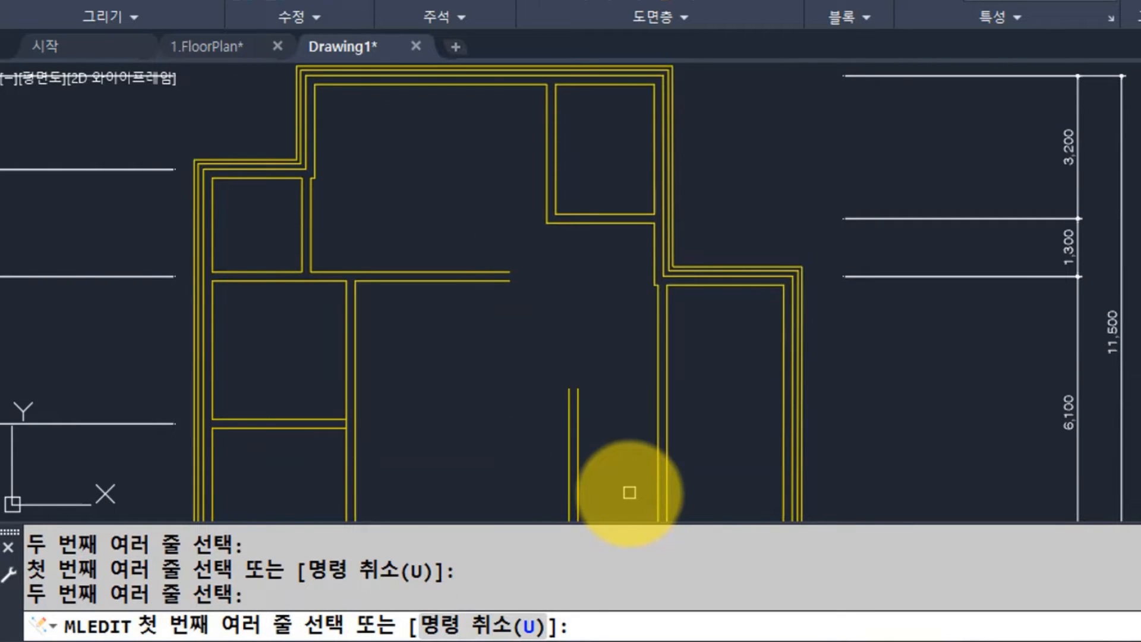
pyautogui.press('Return')
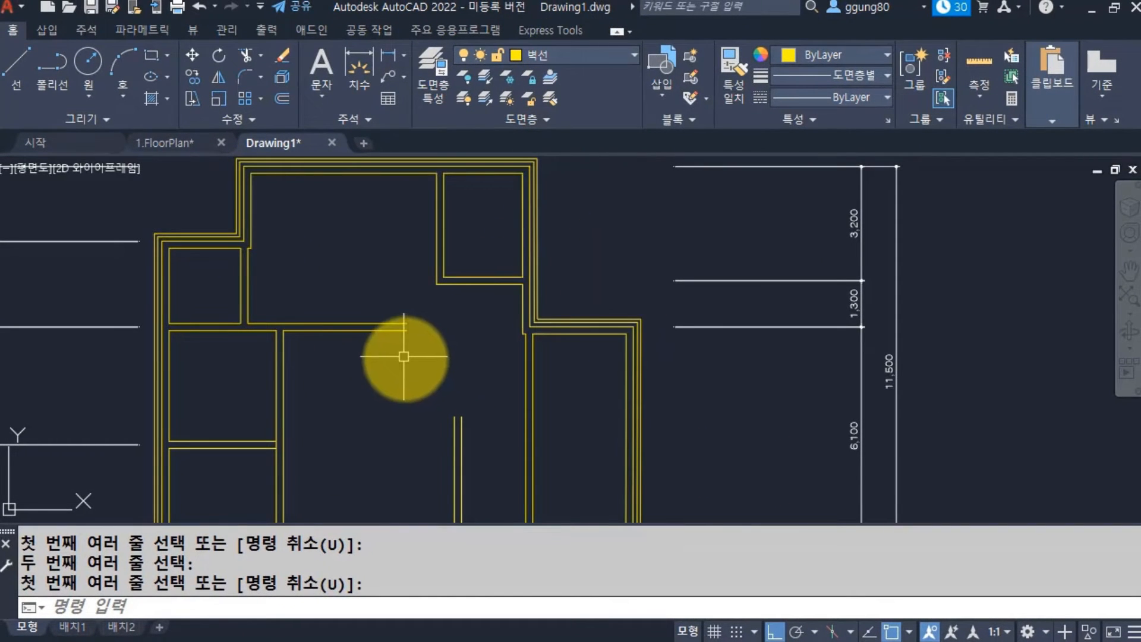
# Close the open right end of the upper horizontal interior wall with a short vertical line.
pyautogui.write('l')
pyautogui.press('Return')
pyautogui.click(407, 324)
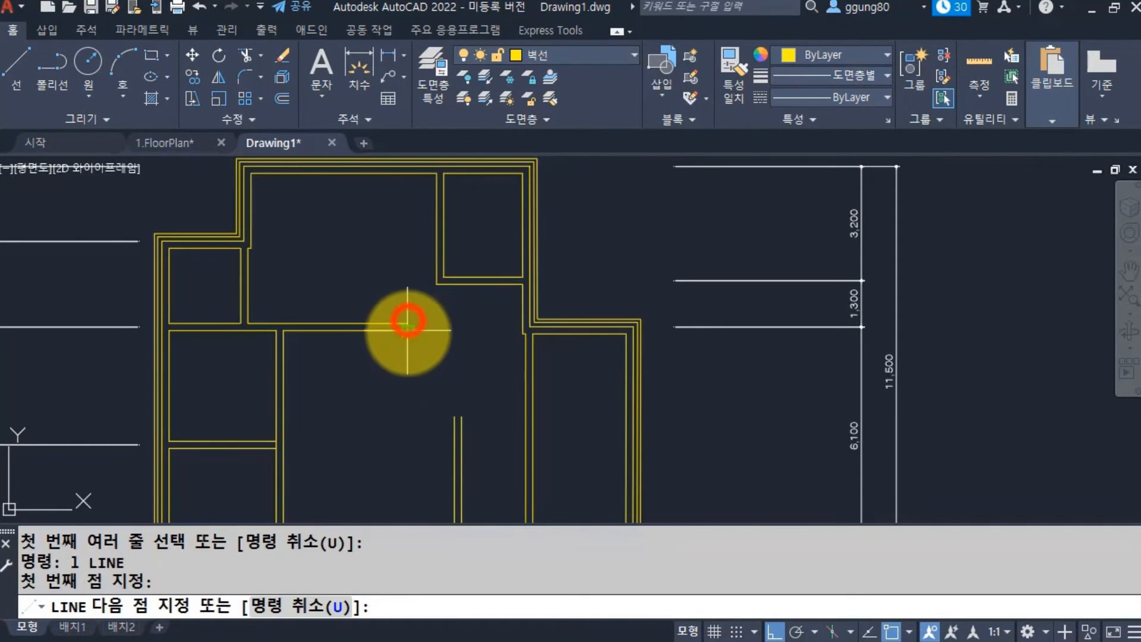
pyautogui.click(408, 331)
pyautogui.press('Return')
# Close the open upper end of the short vertical interior wall with a horizontal line across its two faces.
pyautogui.press('Return')
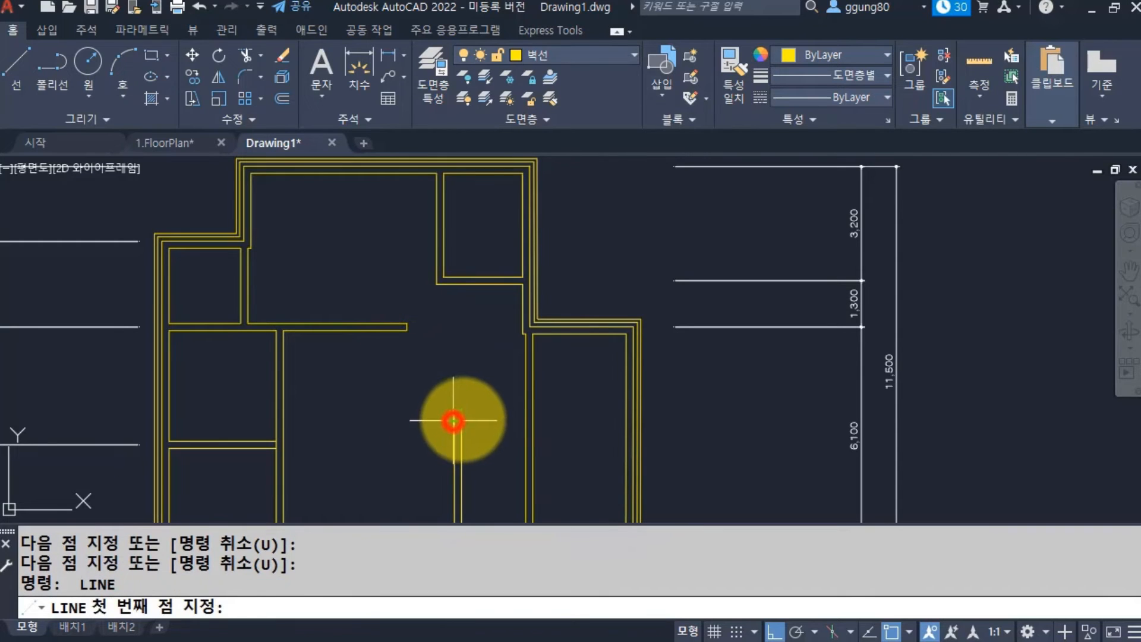
pyautogui.click(454, 418)
pyautogui.click(461, 416)
pyautogui.press('Return')
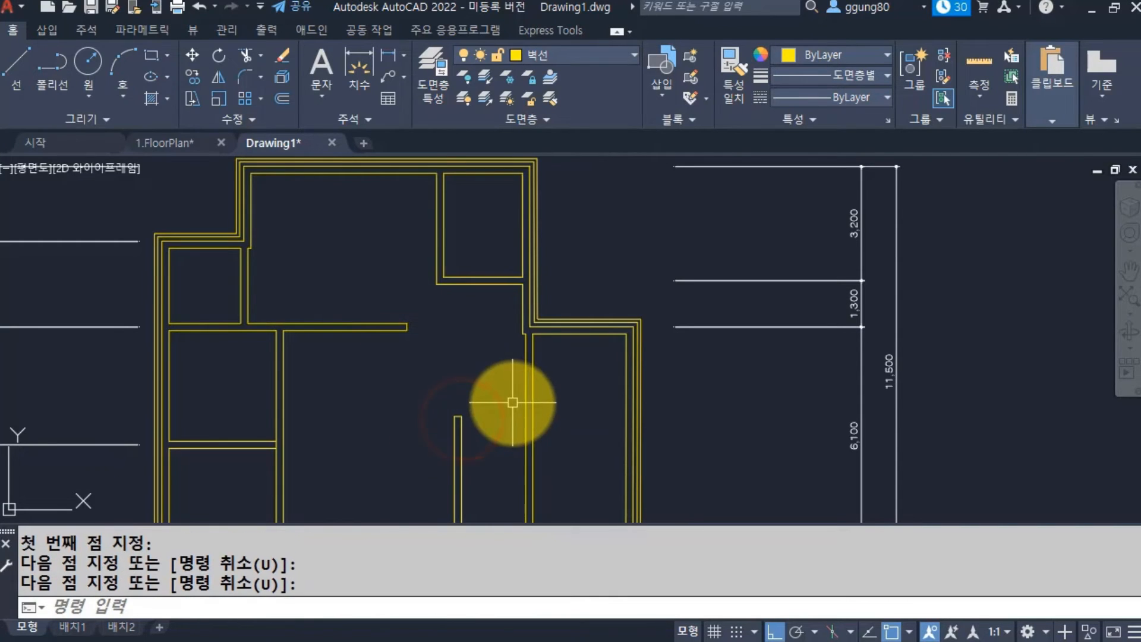
pyautogui.scroll(-5, 512, 403)
pyautogui.scroll(2, 454, 394)
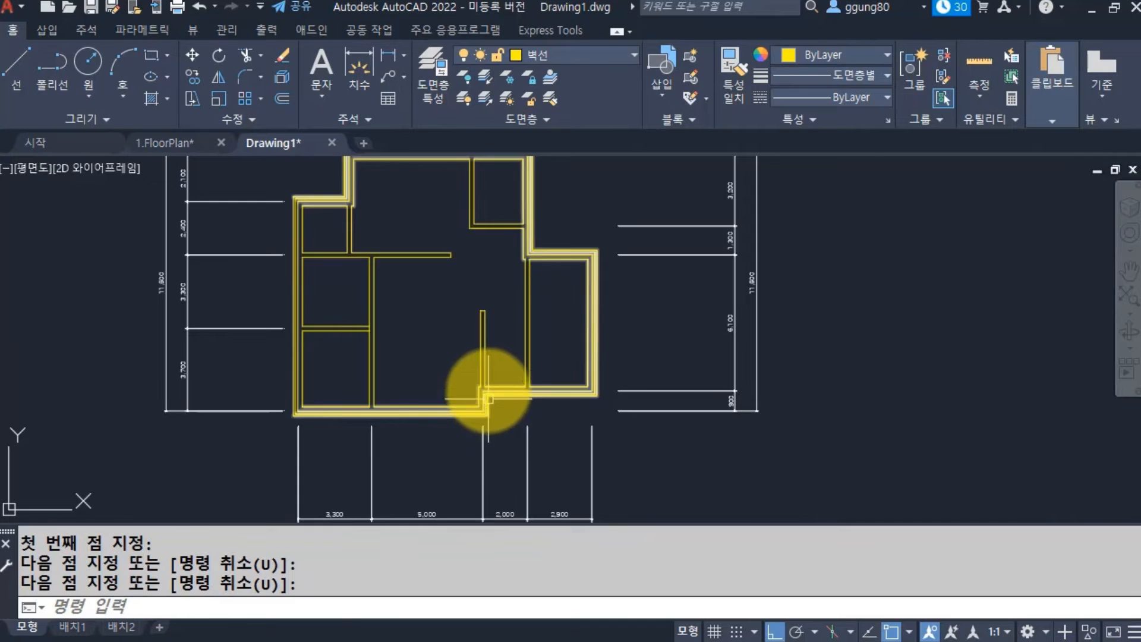
pyautogui.scroll(4, 491, 390)
pyautogui.moveTo(487, 344); pyautogui.dragTo(469, 392, button='middle')
pyautogui.click(477, 393)
pyautogui.click(431, 368)
pyautogui.scroll(2, 454, 434)
pyautogui.moveTo(454, 434); pyautogui.dragTo(443, 463, button='middle')
pyautogui.scroll(-2, 440, 455)
pyautogui.press('Escape')
pyautogui.click(426, 481)
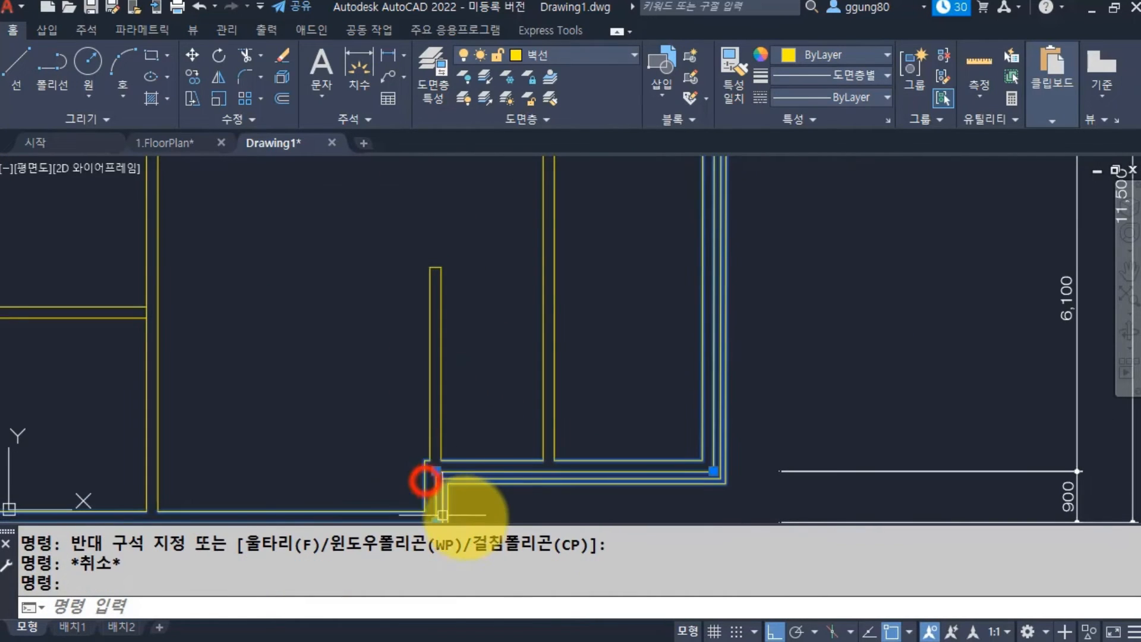
pyautogui.press('Escape')
pyautogui.write('l')
pyautogui.press('Return')
pyautogui.click(425, 460)
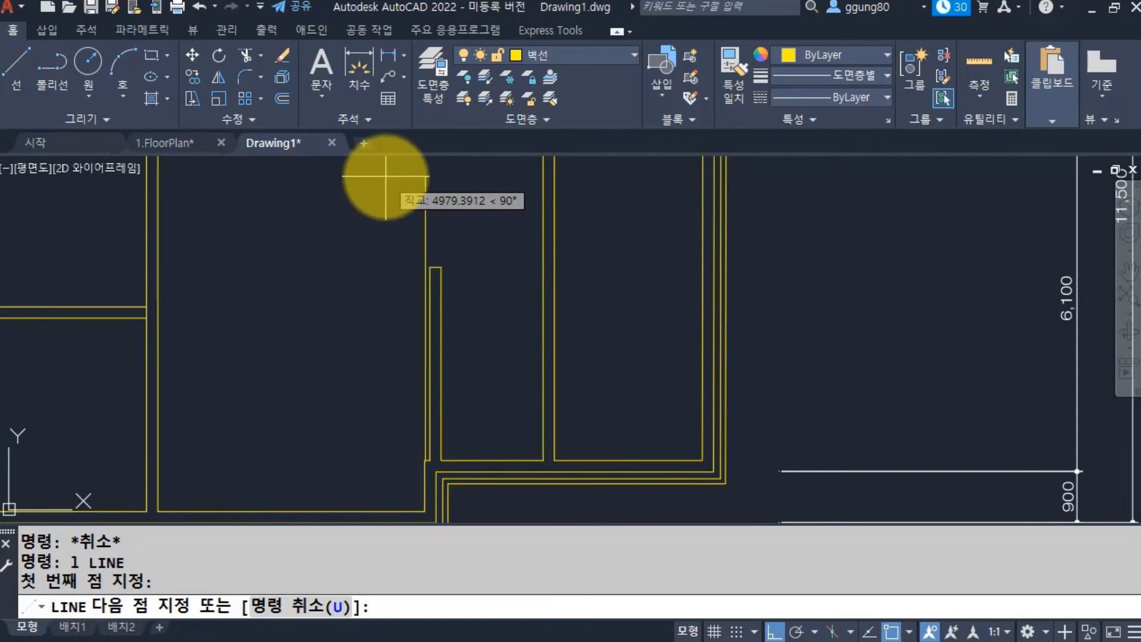
pyautogui.press('Escape')
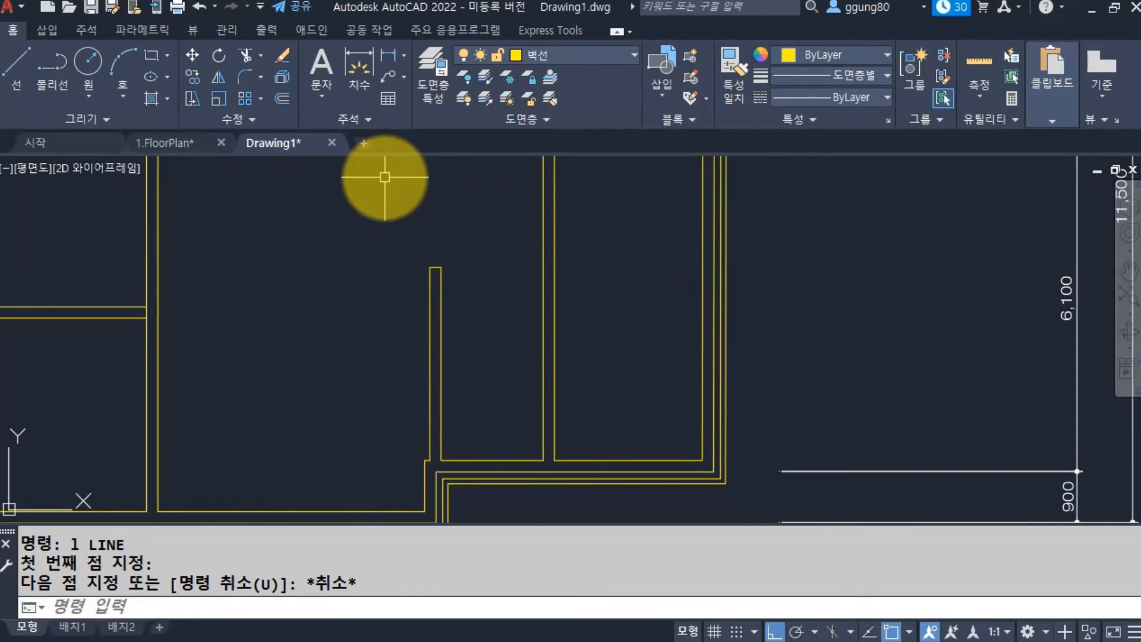
# Explode all outer and interior wall multilines into individual lines and check one segment of the bottom outer wall.
pyautogui.scroll(-2, 384, 176)
pyautogui.moveTo(427, 255)
pyautogui.mouseDown(button='middle')
pyautogui.moveTo(445, 363)
pyautogui.moveTo(468, 397)
pyautogui.mouseUp(button='middle')
pyautogui.scroll(-2, 468, 397)
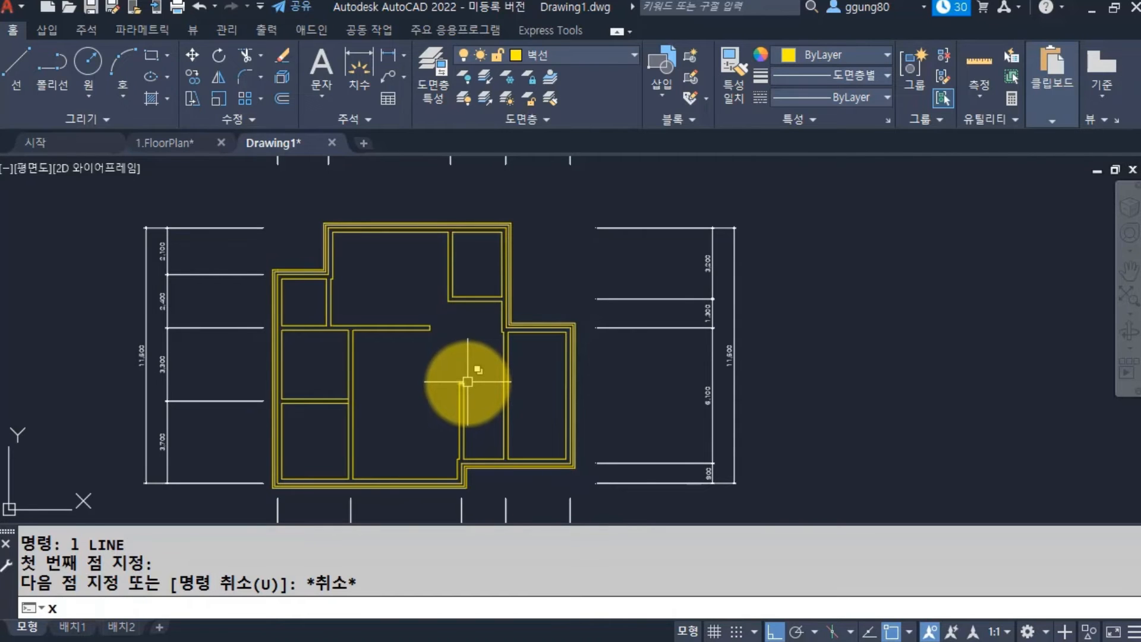
pyautogui.press('Return')
pyautogui.click(549, 482)
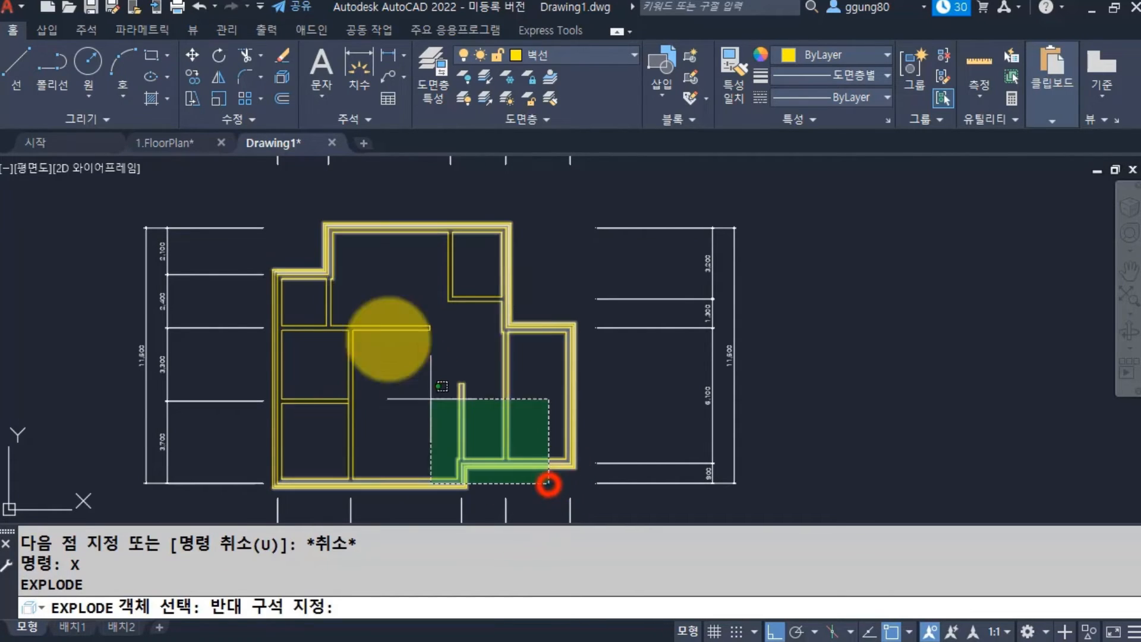
pyautogui.click(280, 249)
pyautogui.press('Return')
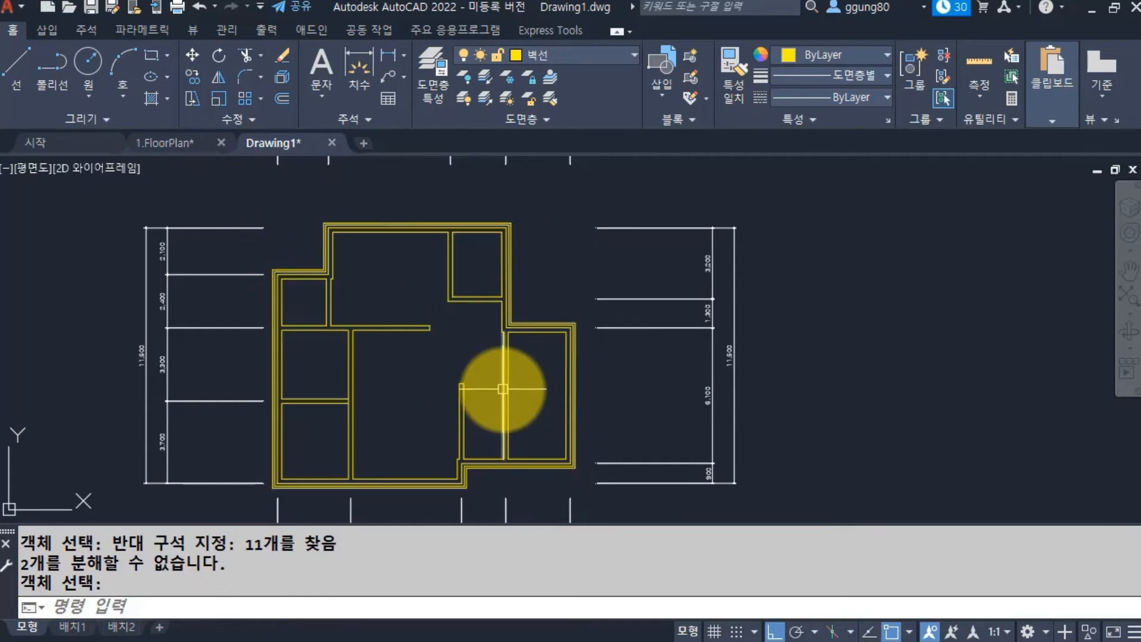
pyautogui.click(495, 466)
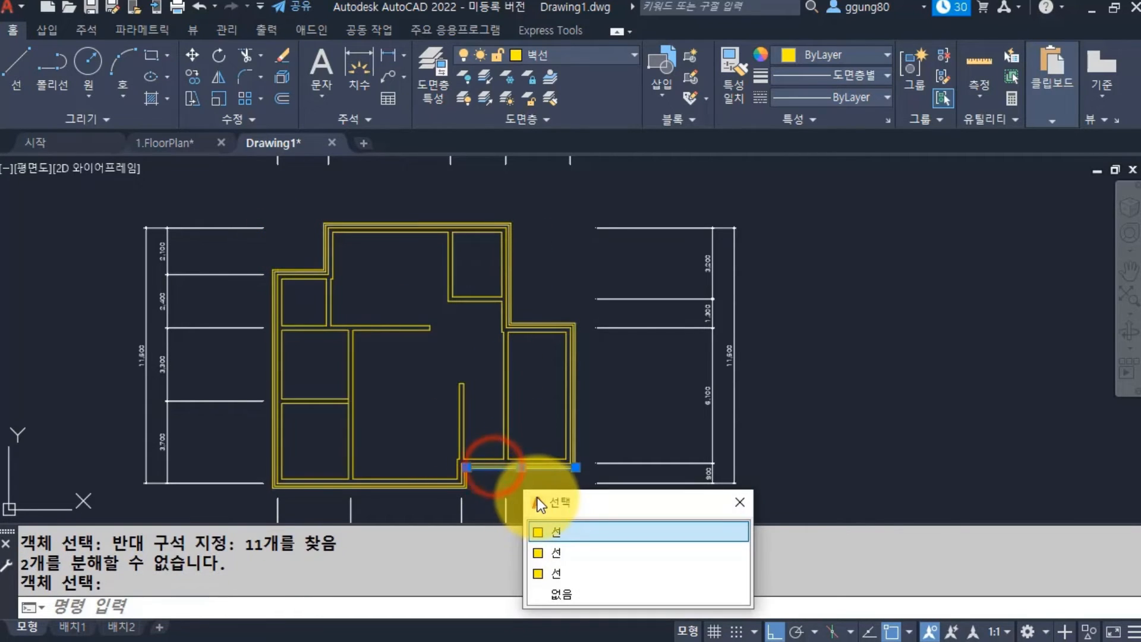
pyautogui.press('Escape')
pyautogui.press('Escape')
pyautogui.press('Escape')
# Erase the short horizontal stub line between the short vertical interior wall and the outer wall at the bottom jog.
pyautogui.scroll(4, 461, 451)
pyautogui.moveTo(458, 414); pyautogui.dragTo(443, 333, button='middle')
pyautogui.scroll(2, 443, 390)
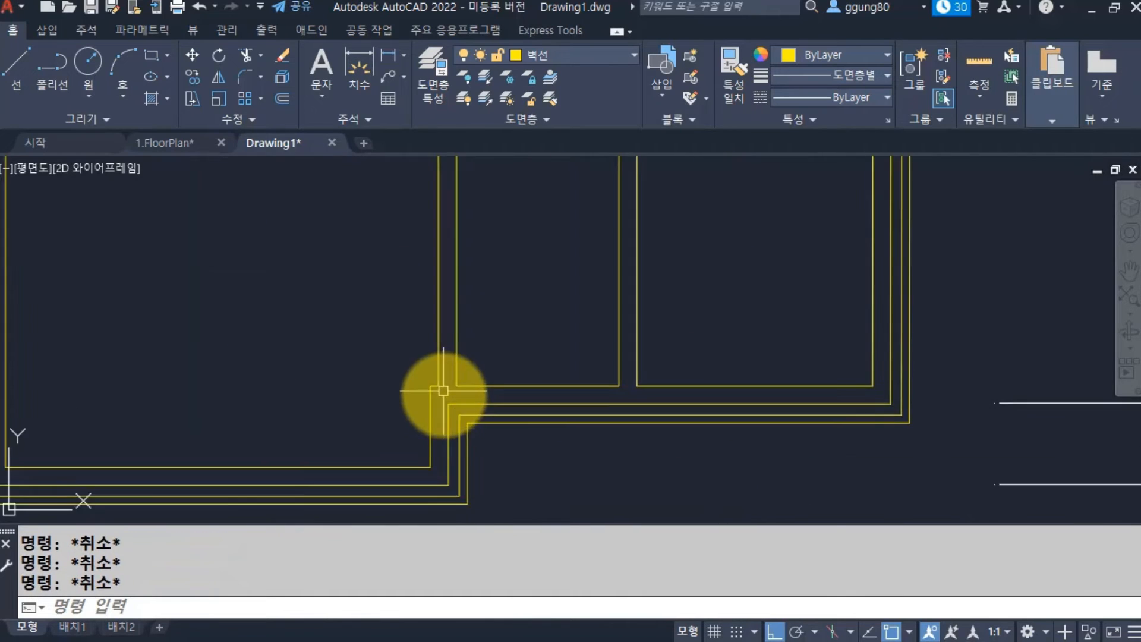
pyautogui.moveTo(444, 393); pyautogui.dragTo(420, 489, button='middle')
pyautogui.click(389, 462)
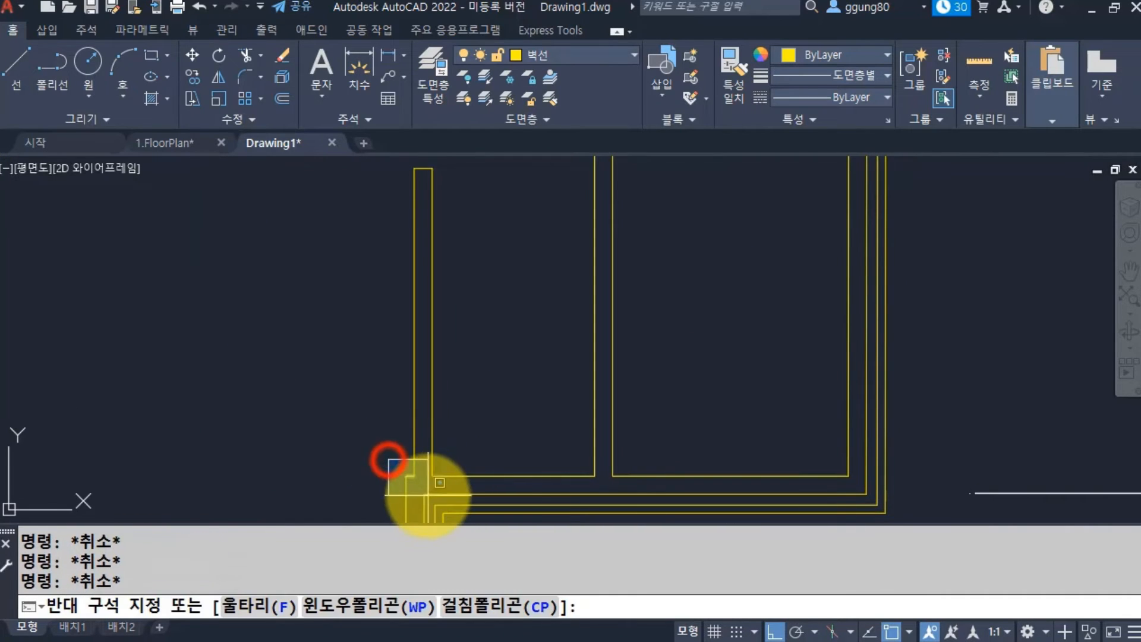
pyautogui.click(421, 491)
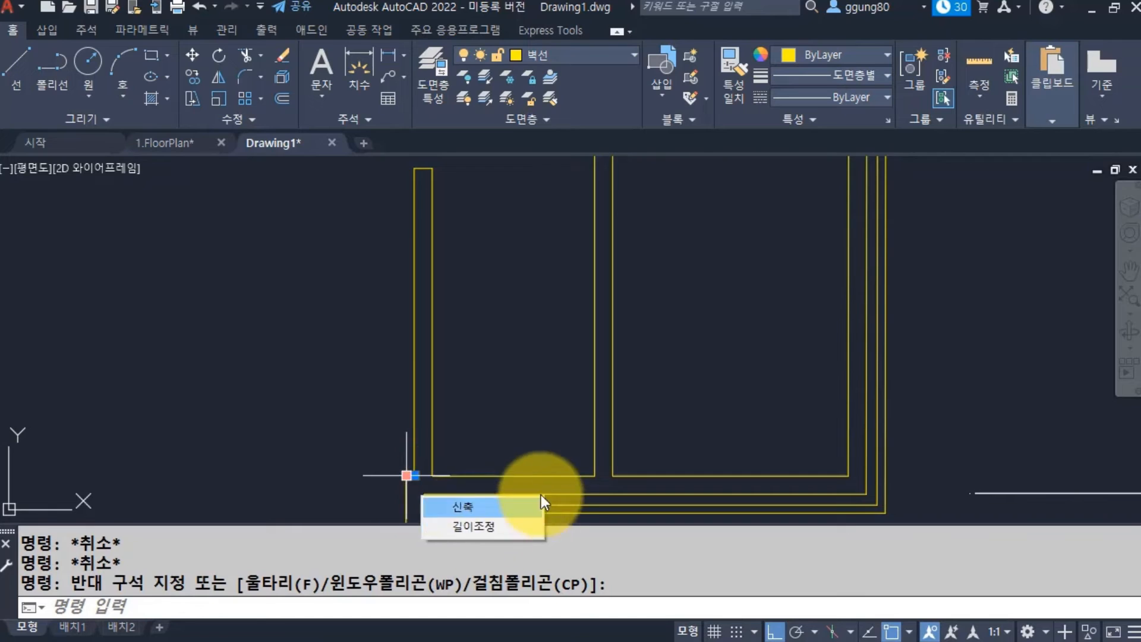
pyautogui.click(535, 504)
pyautogui.write('e')
pyautogui.press('Return')
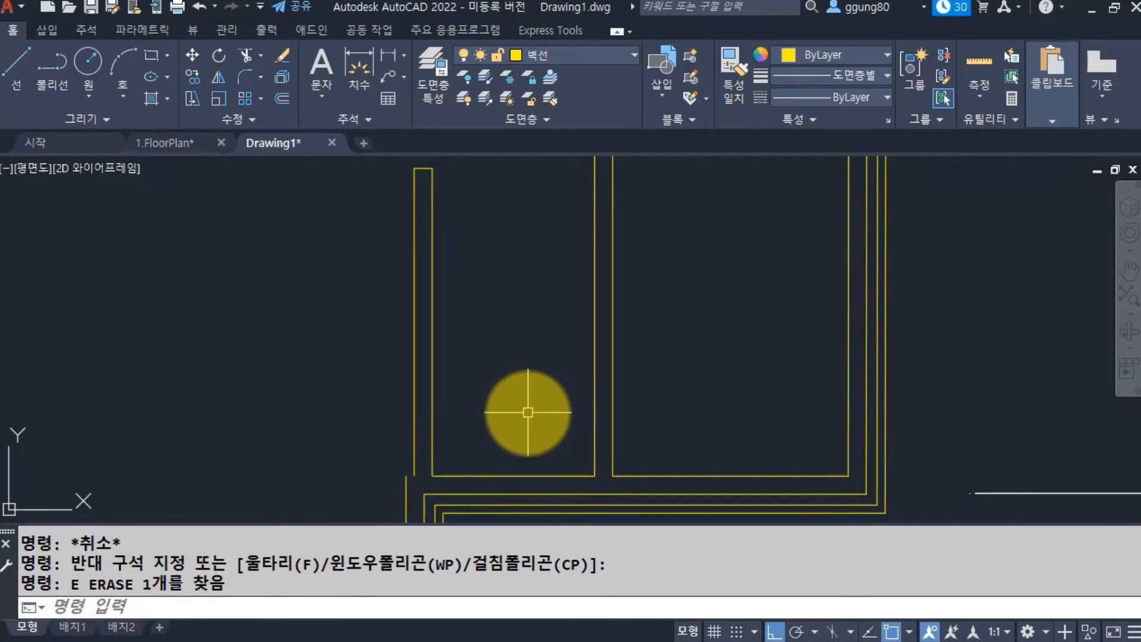
# Stretch the short vertical interior wall sideways so its left face aligns with the outer wall's inner line at the bottom jog.
pyautogui.press('Escape')
pyautogui.write('s')
pyautogui.press('Return')
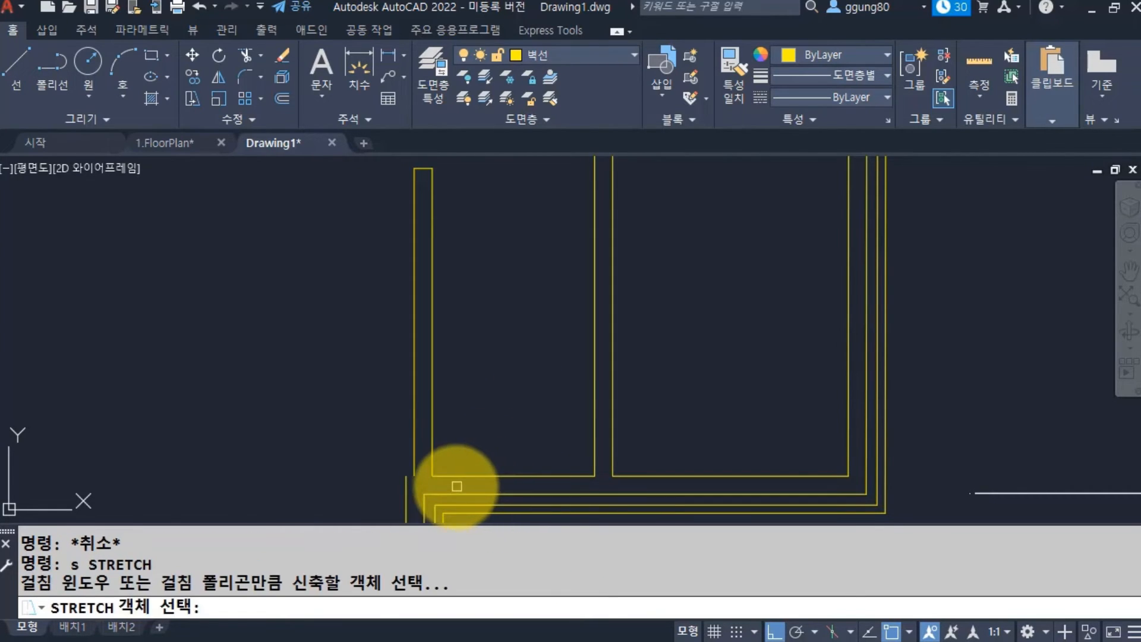
pyautogui.click(454, 483)
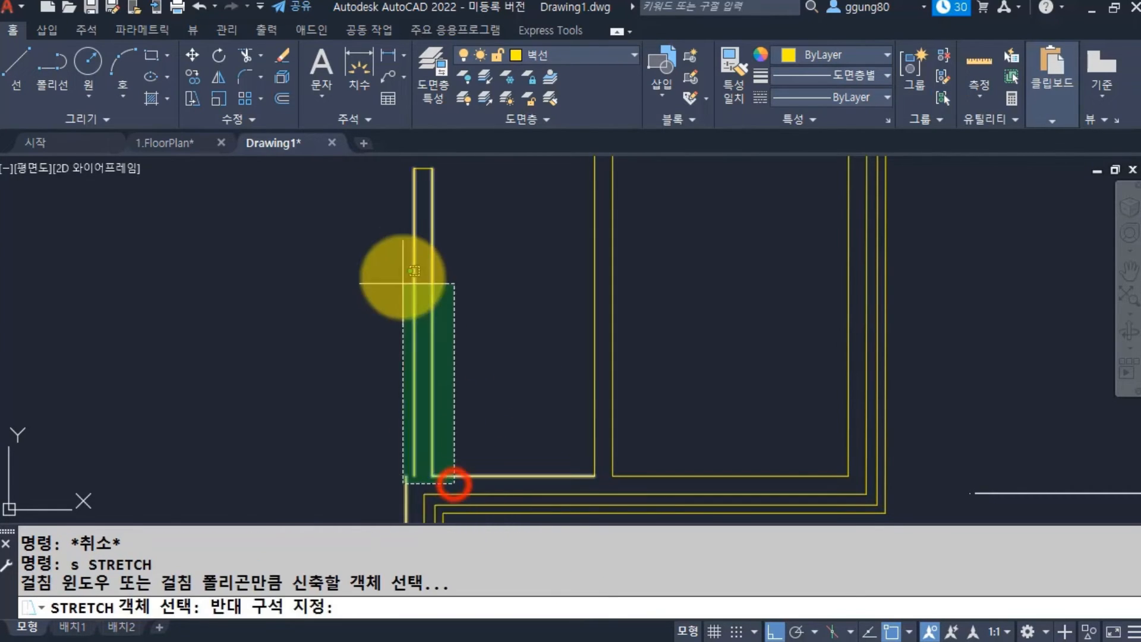
pyautogui.click(413, 160)
pyautogui.press('Return')
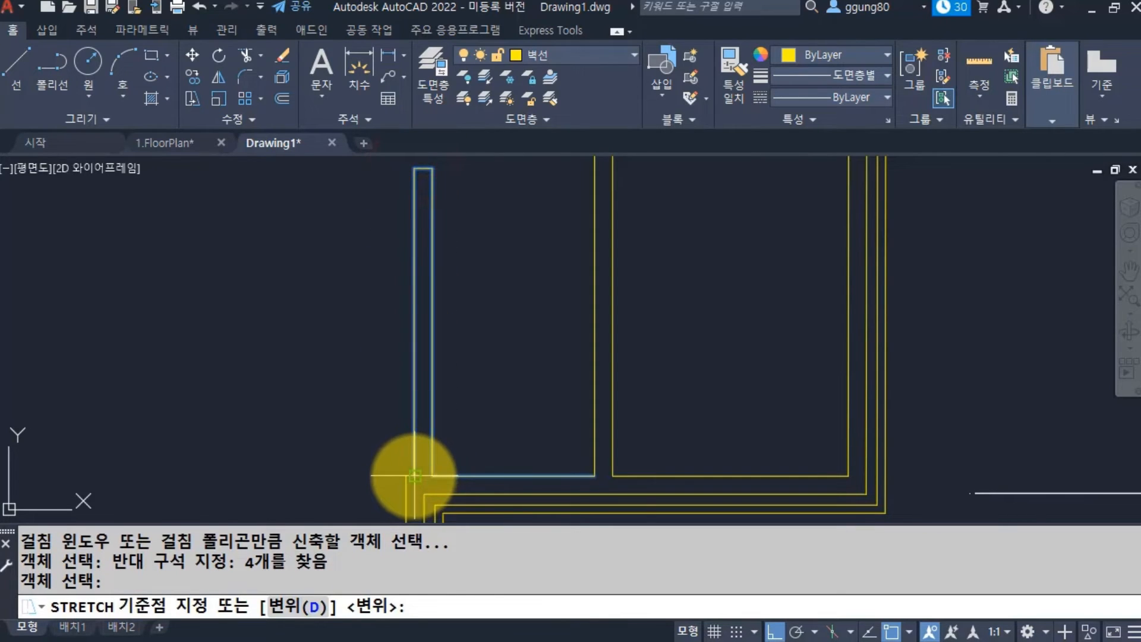
pyautogui.click(415, 475)
pyautogui.click(407, 475)
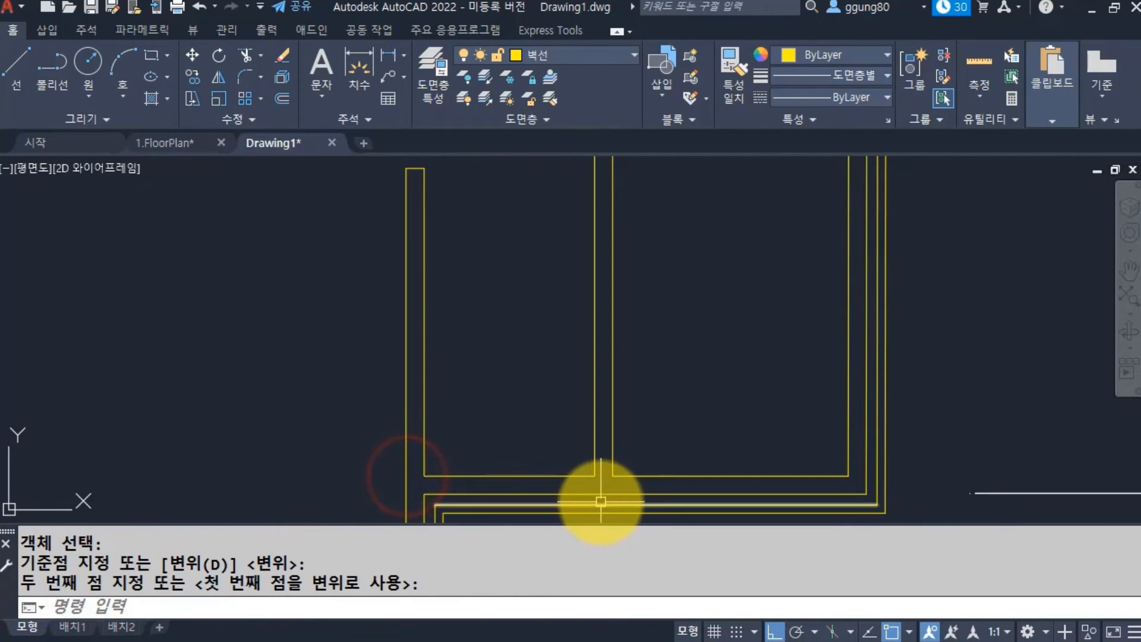
# Erase the short horizontal stub line where the right vertical interior wall meets the outer wall at the right jog.
pyautogui.scroll(-4, 596, 501)
pyautogui.moveTo(533, 386); pyautogui.dragTo(530, 334, button='middle')
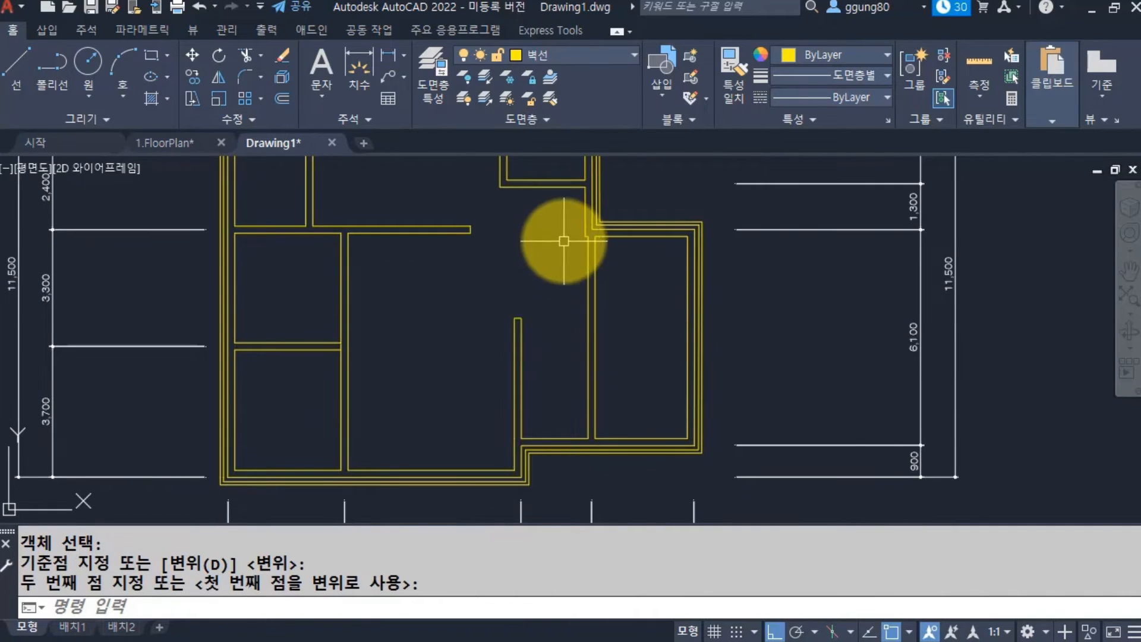
pyautogui.scroll(2, 563, 241)
pyautogui.moveTo(569, 376); pyautogui.dragTo(526, 287, button='middle')
pyautogui.scroll(2, 513, 229)
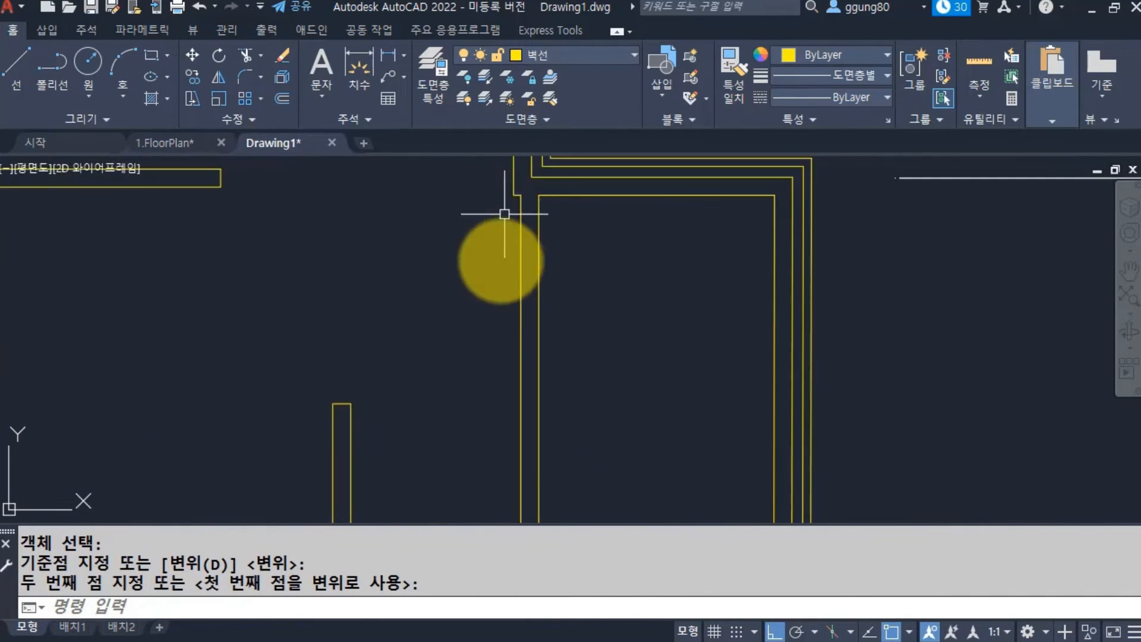
pyautogui.moveTo(505, 214); pyautogui.dragTo(482, 330, button='middle')
pyautogui.write('e')
pyautogui.press('space')
pyautogui.click(481, 288)
pyautogui.click(502, 325)
pyautogui.scroll(-2, 519, 332)
pyautogui.moveTo(540, 422)
pyautogui.mouseDown(button='middle')
pyautogui.moveTo(537, 293)
pyautogui.moveTo(527, 326)
pyautogui.mouseUp(button='middle')
pyautogui.press('space')
pyautogui.press('Return')
# Stretch the right vertical interior wall sideways so its left face aligns with the outer wall's inner line above it.
pyautogui.write('s')
pyautogui.press('Return')
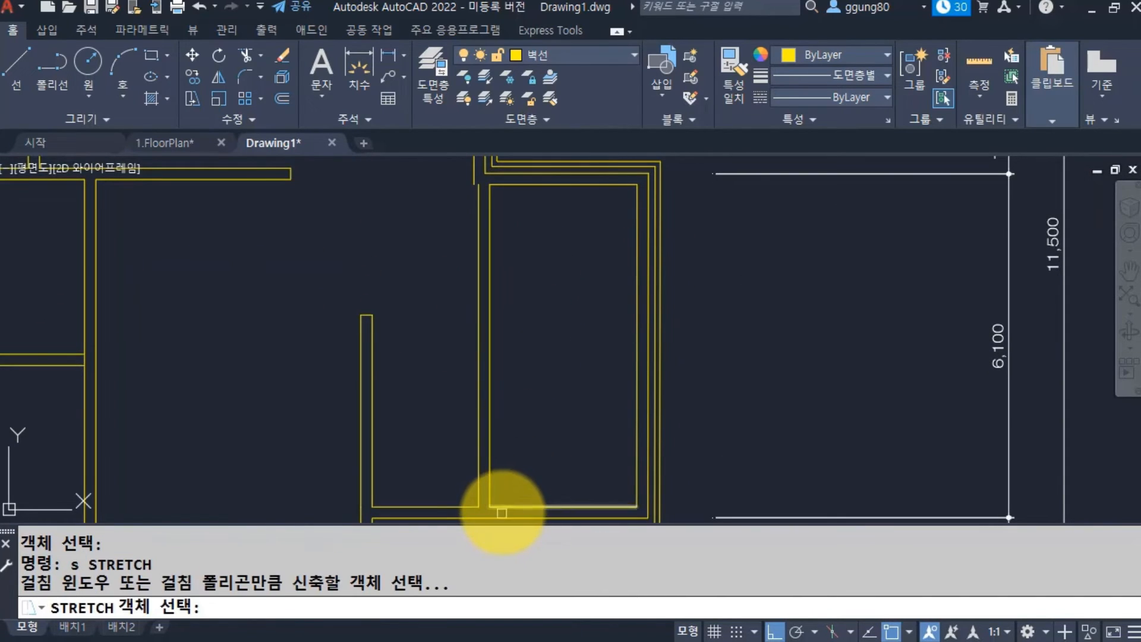
pyautogui.click(506, 512)
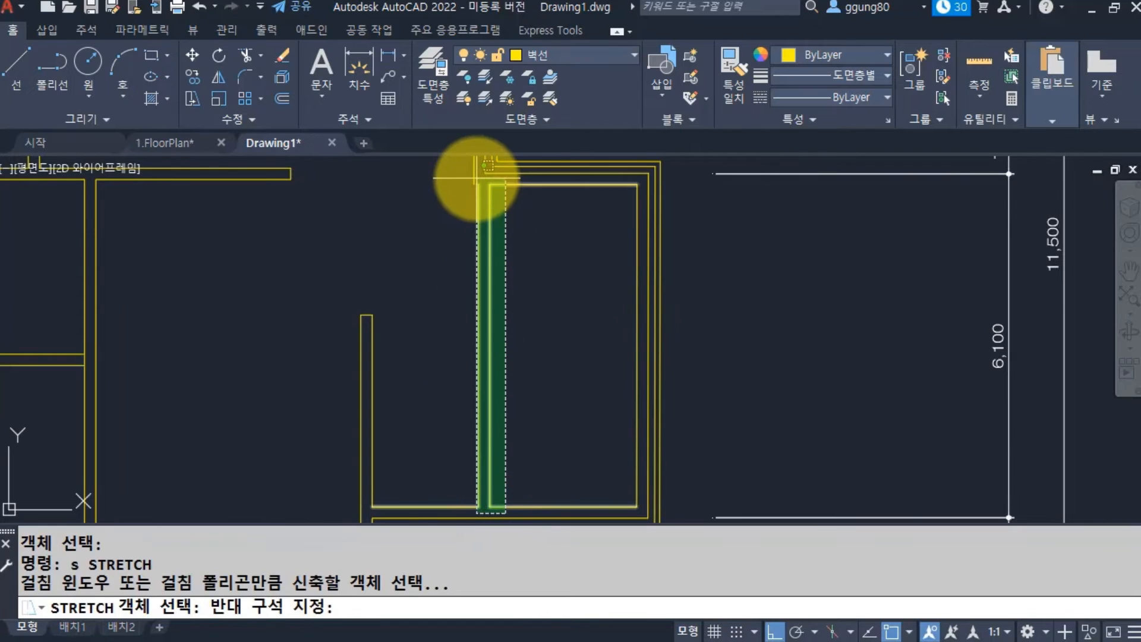
pyautogui.click(488, 166)
pyautogui.scroll(3, 476, 190)
pyautogui.press('Return')
pyautogui.click(463, 263)
pyautogui.click(461, 263)
# Examine the alignment of the two stacked wall lines at the right jog by selecting them, and clear the selection.
pyautogui.scroll(-5, 542, 377)
pyautogui.scroll(6, 515, 374)
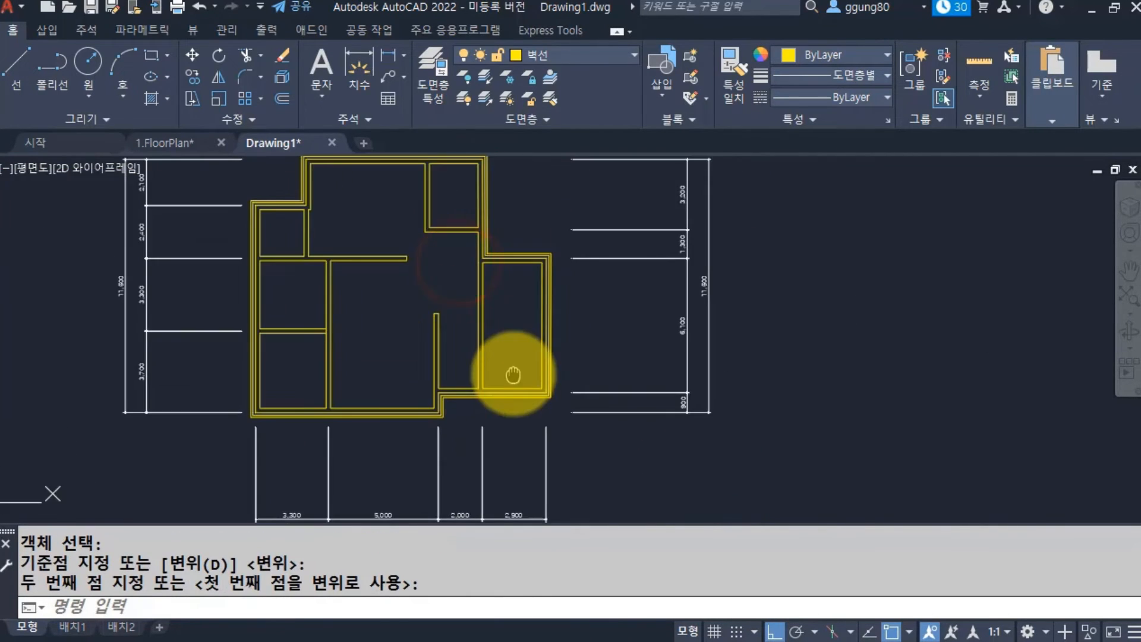
pyautogui.moveTo(484, 317); pyautogui.dragTo(473, 371, button='middle')
pyautogui.moveTo(468, 202); pyautogui.dragTo(466, 287, button='middle')
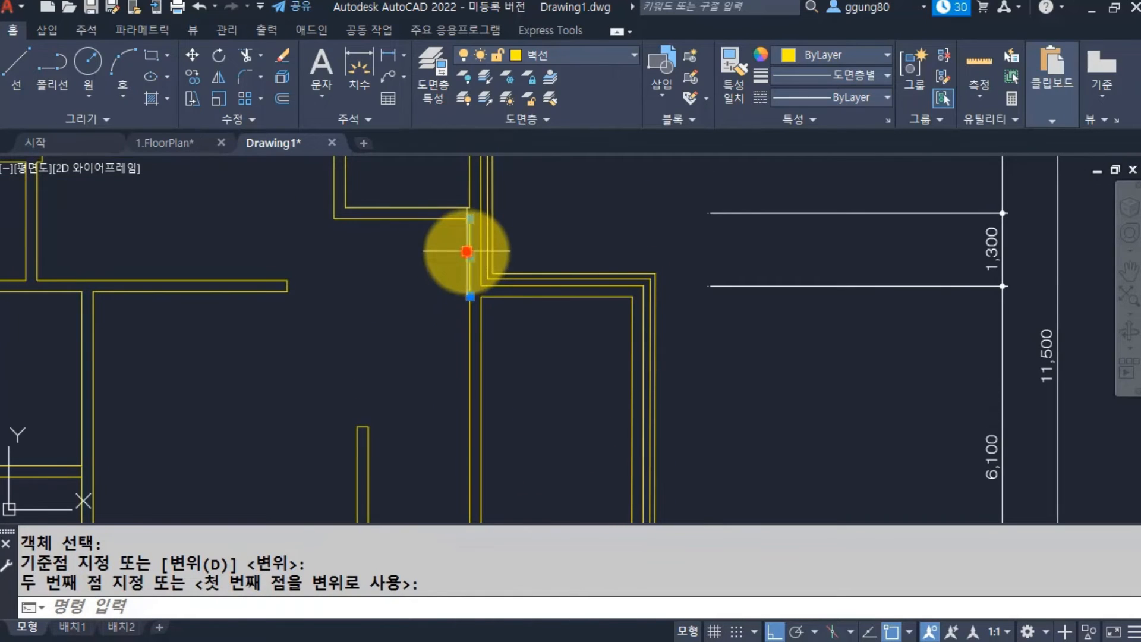
pyautogui.click(465, 249)
pyautogui.click(469, 319)
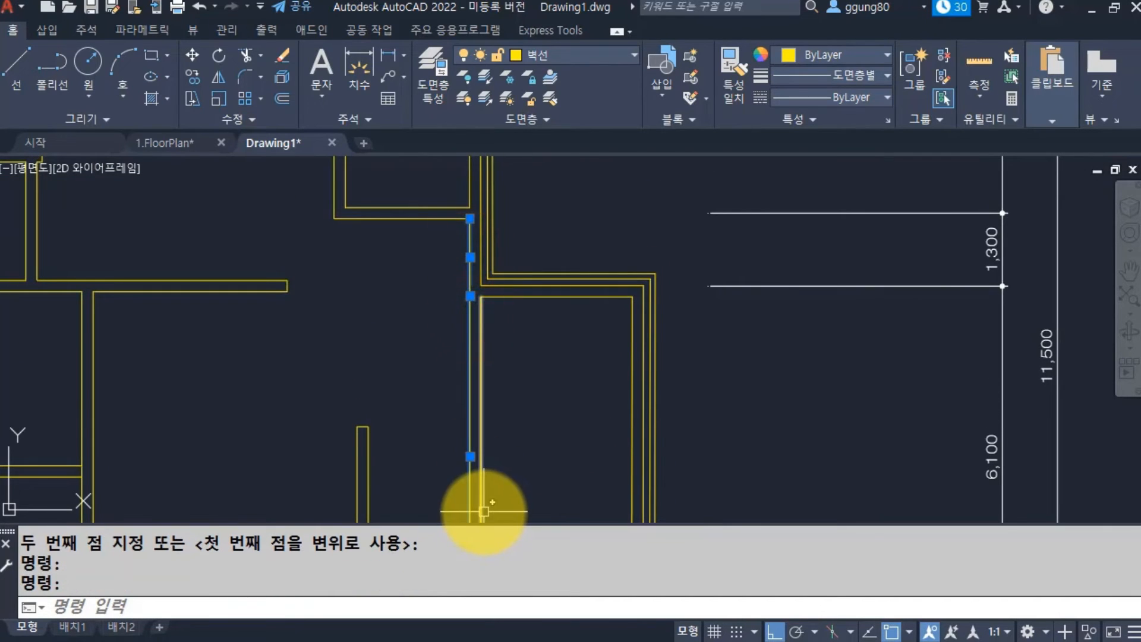
pyautogui.press('Escape')
# Erase the short horizontal stub line where the small upper-left room's right wall meets the outer wall jog.
pyautogui.scroll(-5, 488, 501)
pyautogui.moveTo(466, 382); pyautogui.dragTo(474, 339, button='middle')
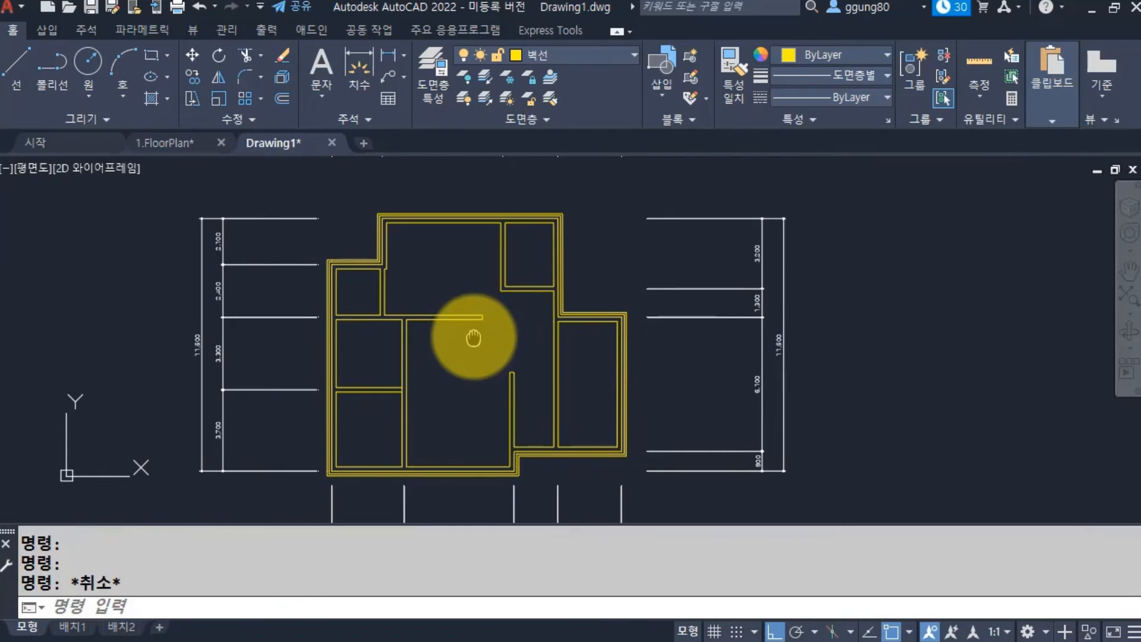
pyautogui.scroll(6, 382, 293)
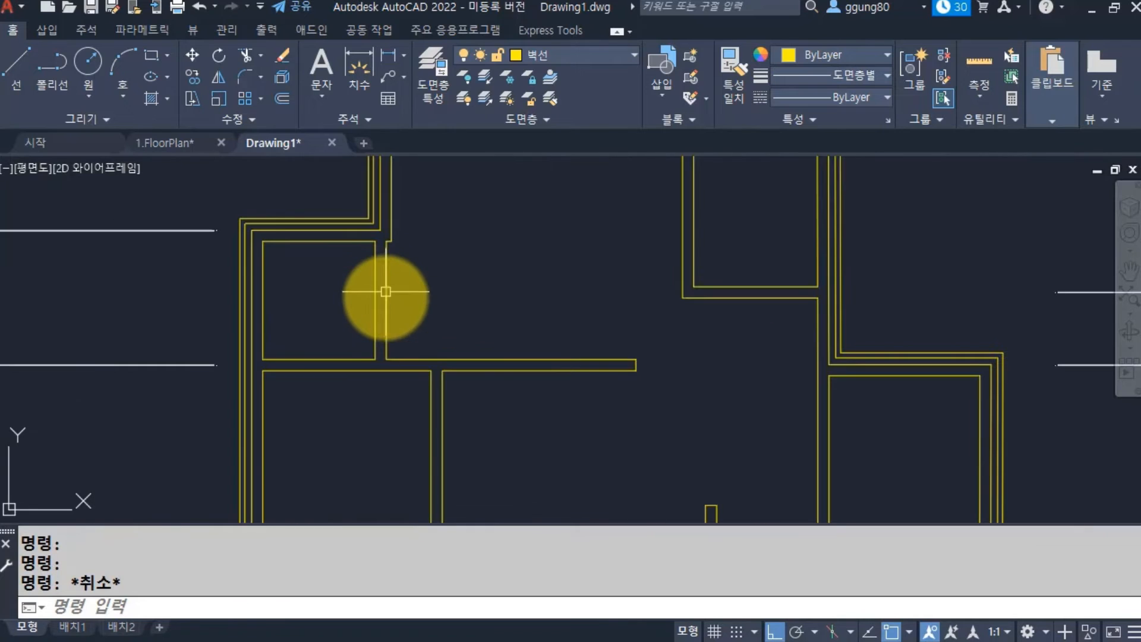
pyautogui.click(380, 212)
pyautogui.click(427, 260)
pyautogui.write('e')
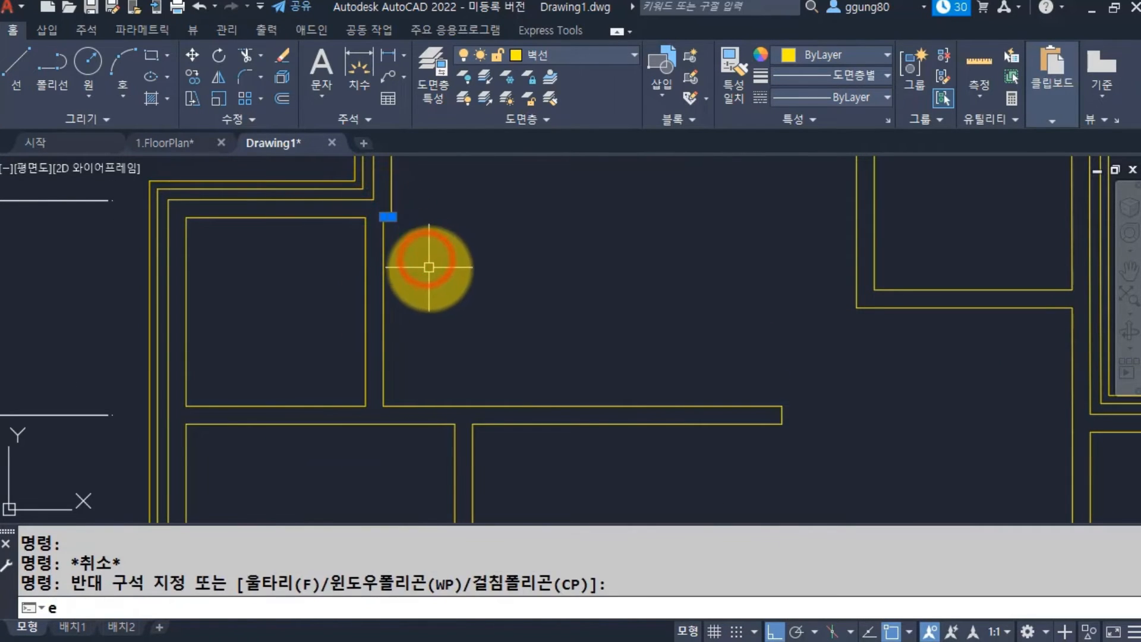
pyautogui.press('Return')
# Stretch the small upper-left room's right wall sideways so its right face aligns with the outer wall's inner line above.
pyautogui.write('s')
pyautogui.press('Return')
pyautogui.click(390, 416)
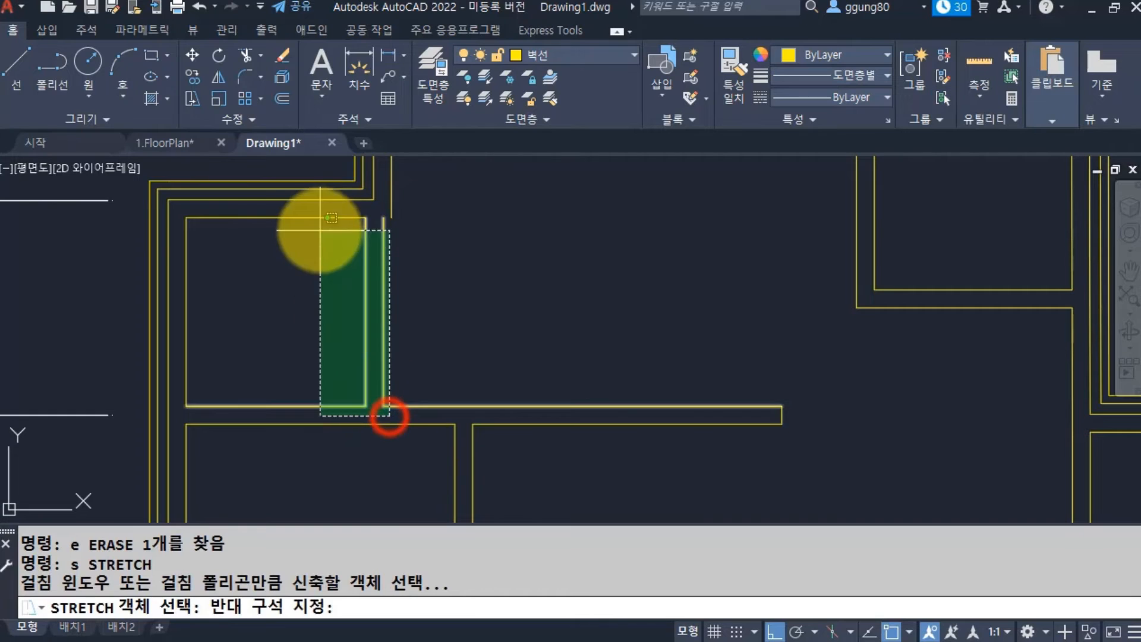
pyautogui.click(316, 216)
pyautogui.moveTo(415, 270); pyautogui.dragTo(415, 293, button='middle')
pyautogui.press('Return')
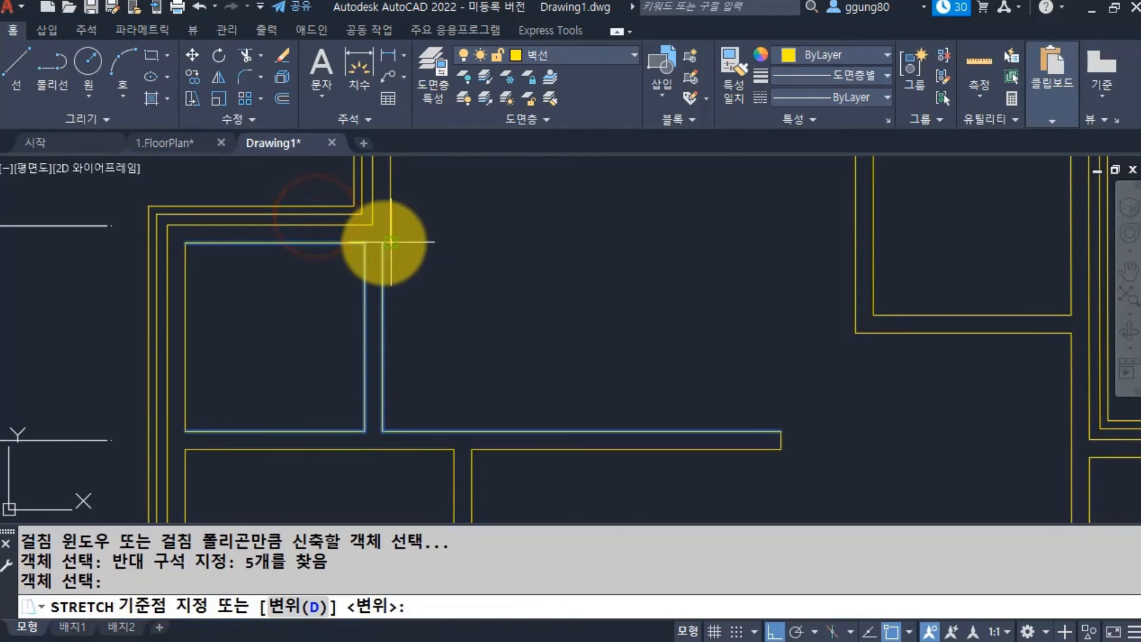
pyautogui.click(380, 241)
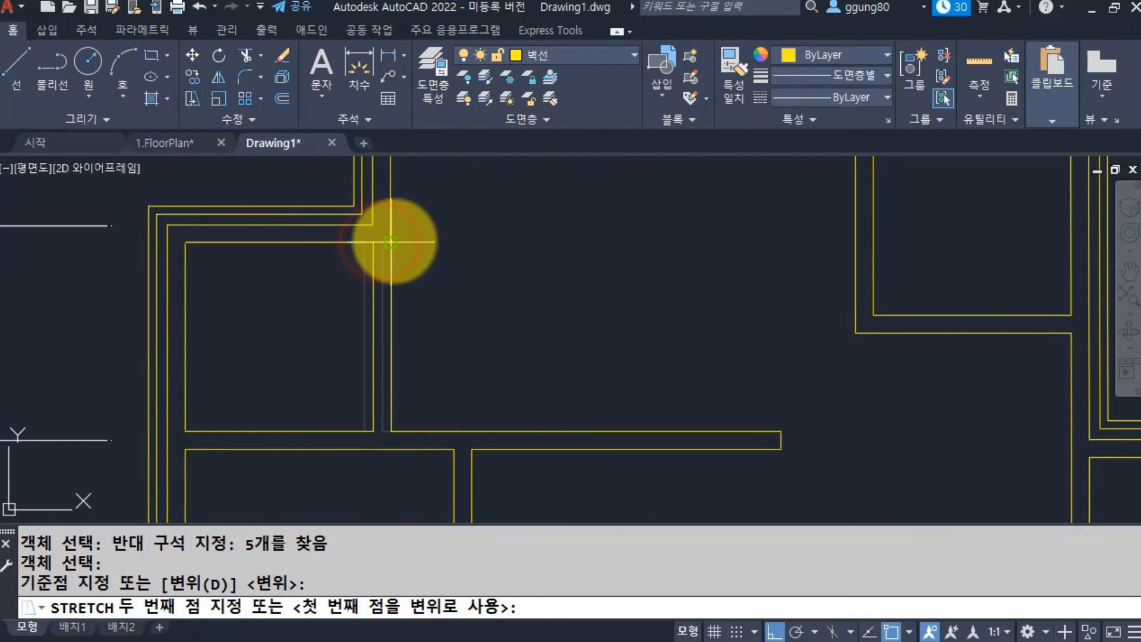
pyautogui.click(397, 248)
# Examine the two free-standing interior wall ends by selecting their lines, clear the selection and zoom to the drawing extents.
pyautogui.scroll(-6, 425, 261)
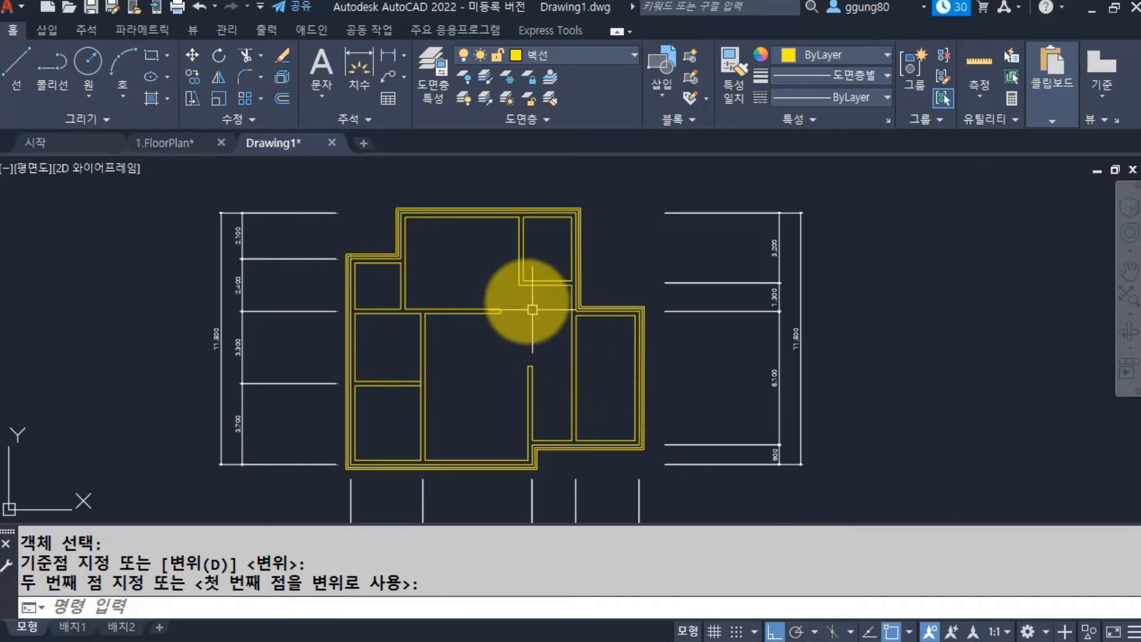
pyautogui.scroll(2, 535, 315)
pyautogui.click(527, 326)
pyautogui.click(472, 288)
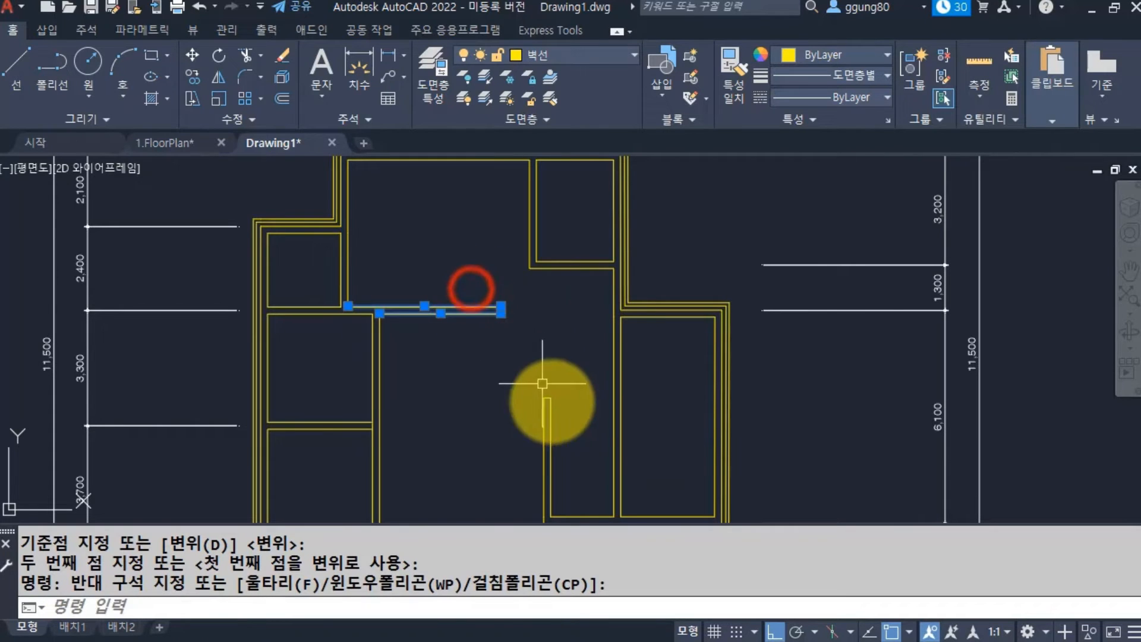
pyautogui.click(571, 413)
pyautogui.click(505, 371)
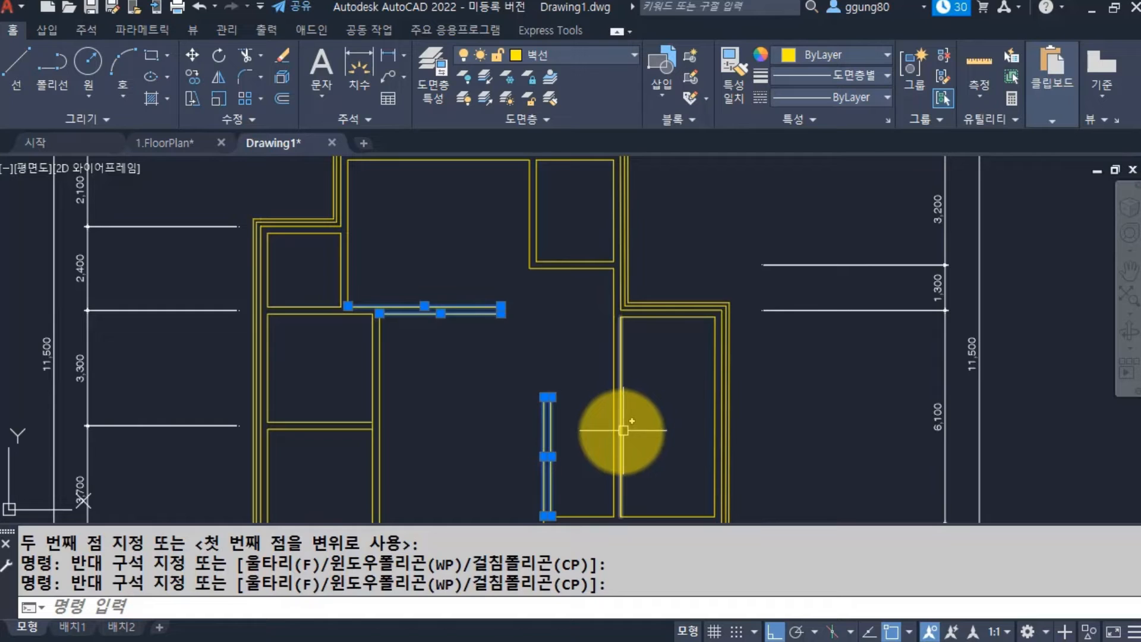
pyautogui.press('Escape')
pyautogui.write('z')
pyautogui.press('Return')
pyautogui.write('e')
pyautogui.press('Return')
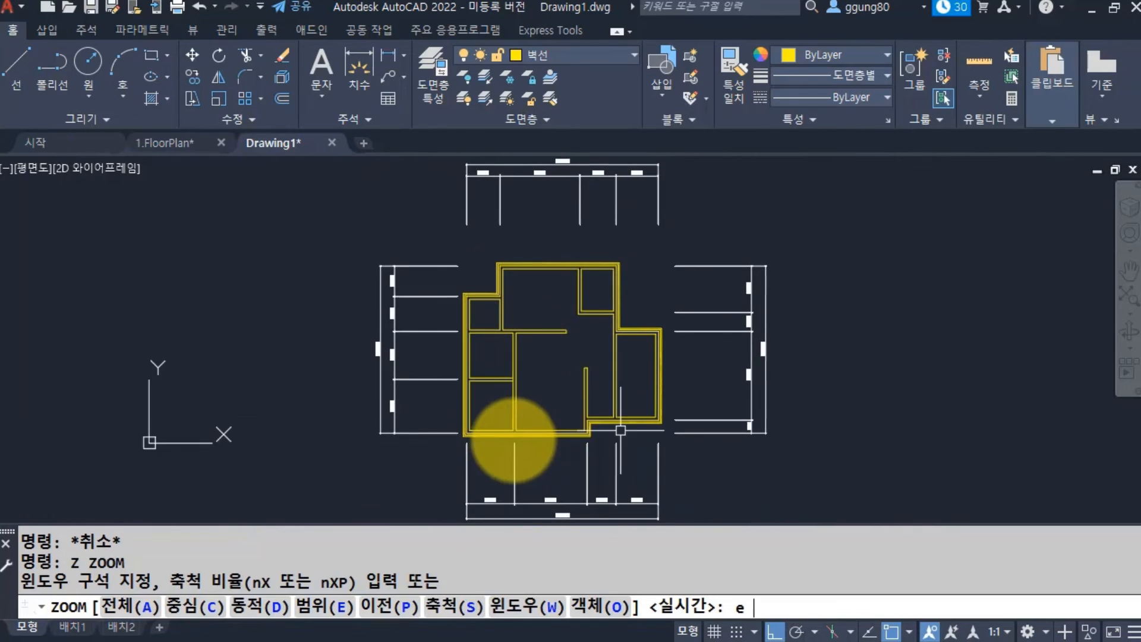
# Examine the junction of the two lower-left rooms' dividing wall with the long vertical wall by selecting its lines, and clear the selection.
pyautogui.scroll(4, 484, 434)
pyautogui.scroll(2, 520, 369)
pyautogui.click(510, 296)
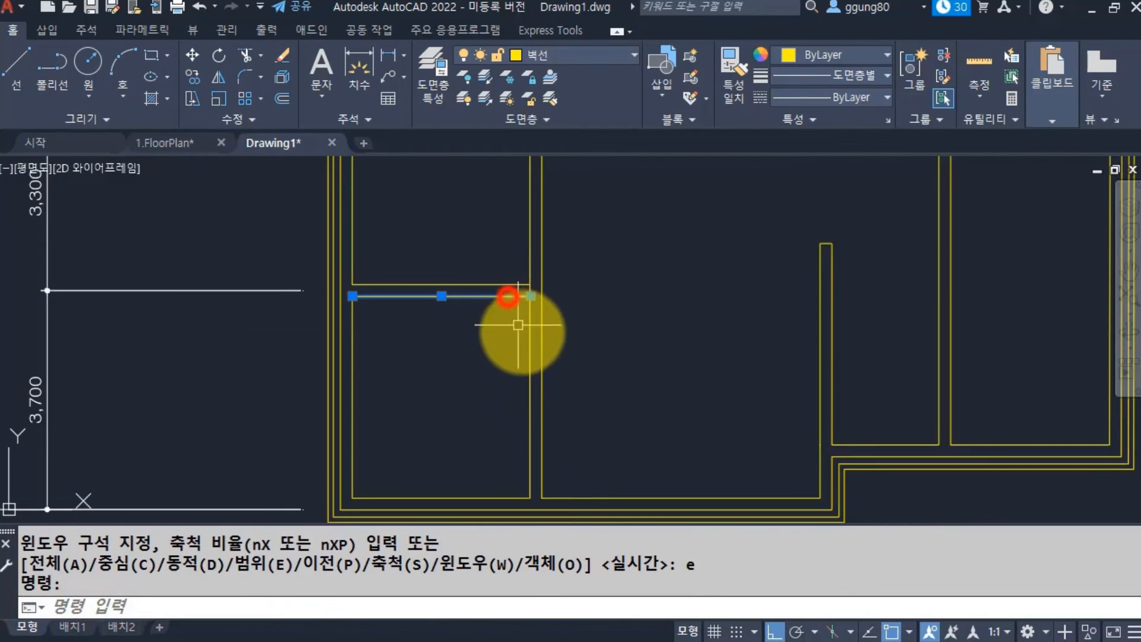
pyautogui.click(531, 323)
pyautogui.moveTo(540, 389); pyautogui.dragTo(286, 536, button='middle')
pyautogui.moveTo(273, 294); pyautogui.dragTo(451, 245, button='middle')
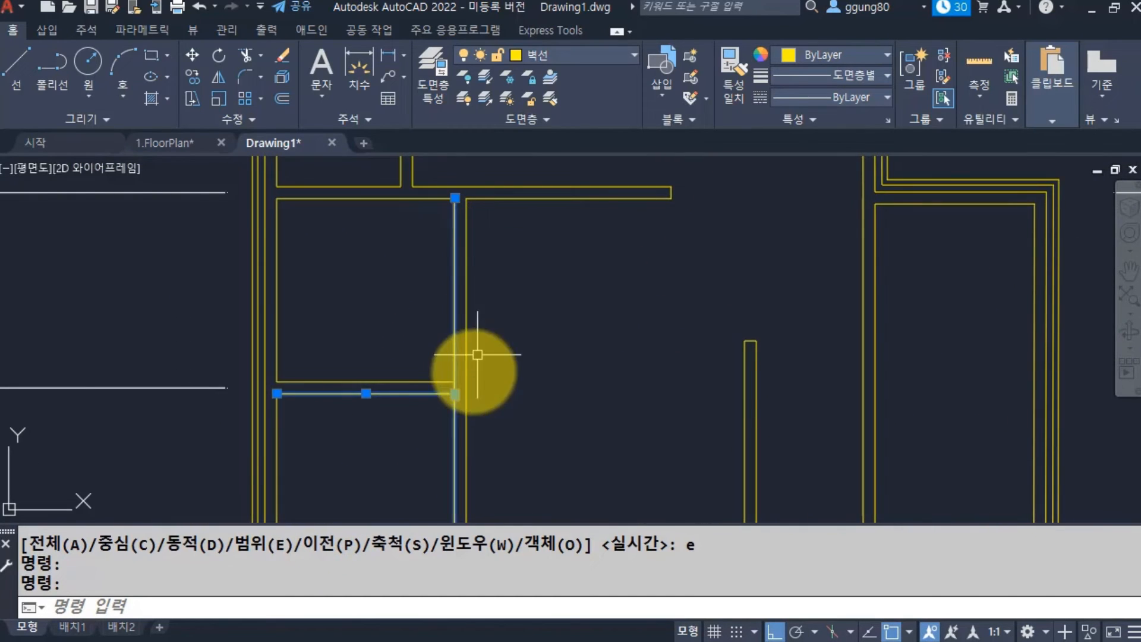
pyautogui.press('Escape')
# Trim the vertical wall line between the two lines of the lower-left rooms' dividing wall to open the T-junction.
pyautogui.scroll(2, 462, 394)
pyautogui.write('tr')
pyautogui.press('Return')
pyautogui.click(400, 421)
pyautogui.click(335, 328)
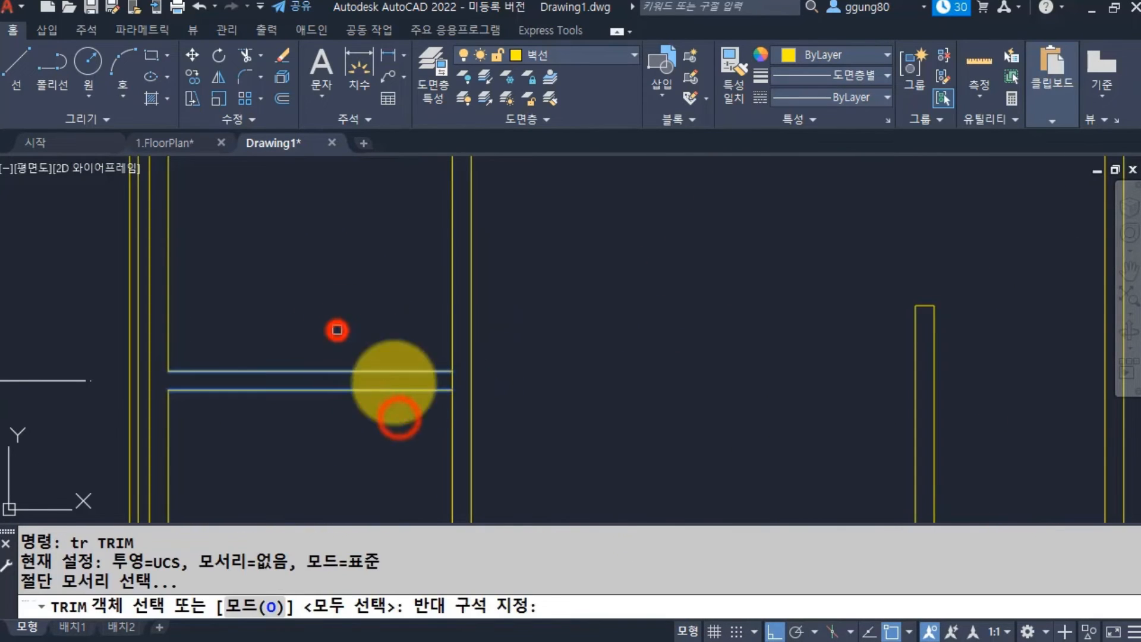
pyautogui.press('Return')
pyautogui.click(445, 381)
pyautogui.click(450, 382)
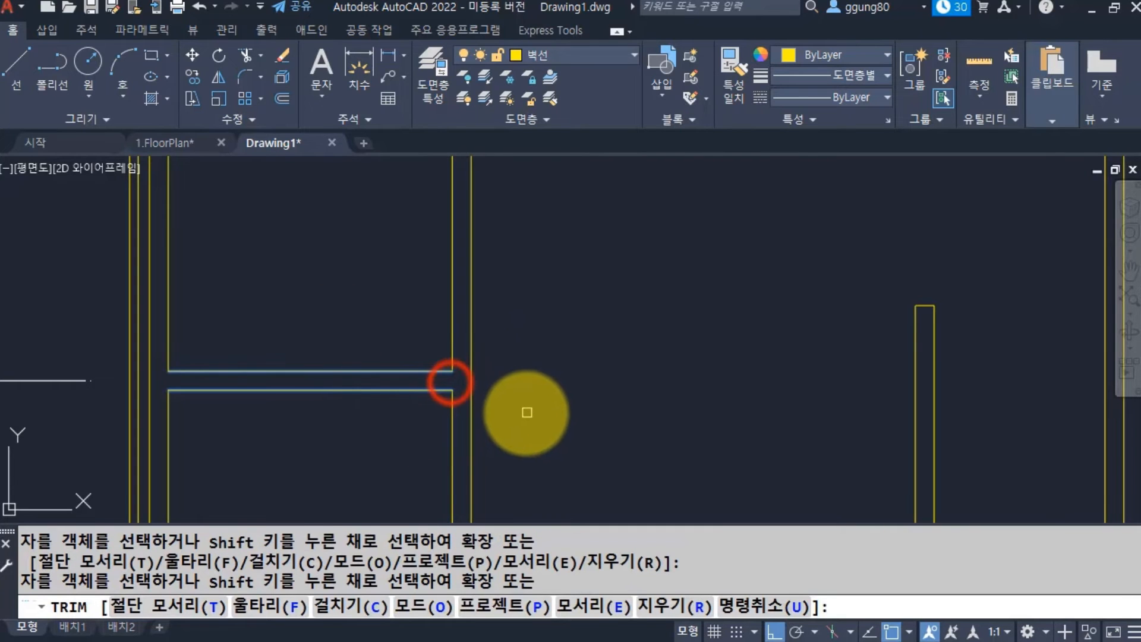
pyautogui.press('Return')
pyautogui.scroll(-3, 535, 428)
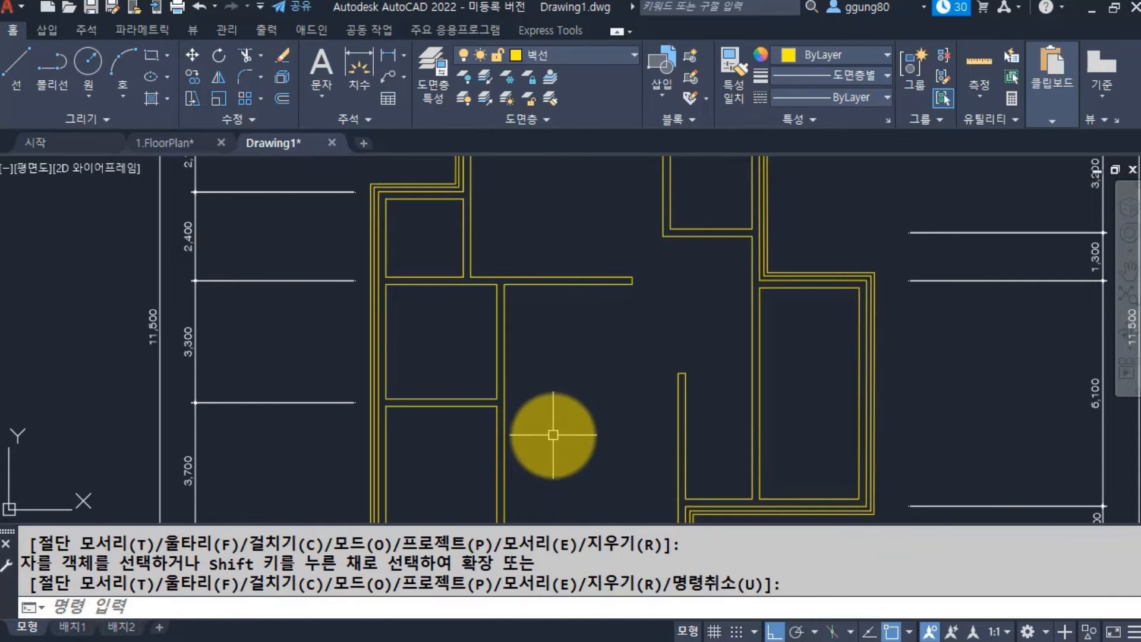
# Zoom to the drawing extents and turn the 중심선 layer on.
pyautogui.write('z')
pyautogui.press('Return')
pyautogui.write('e')
pyautogui.press('Return')
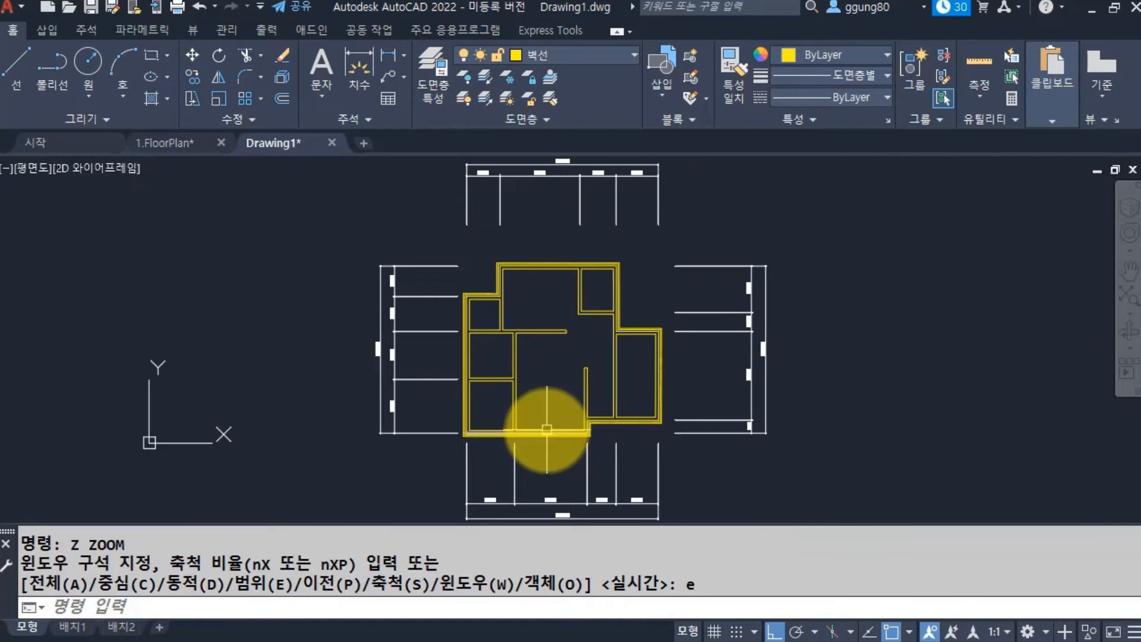
pyautogui.click(576, 55)
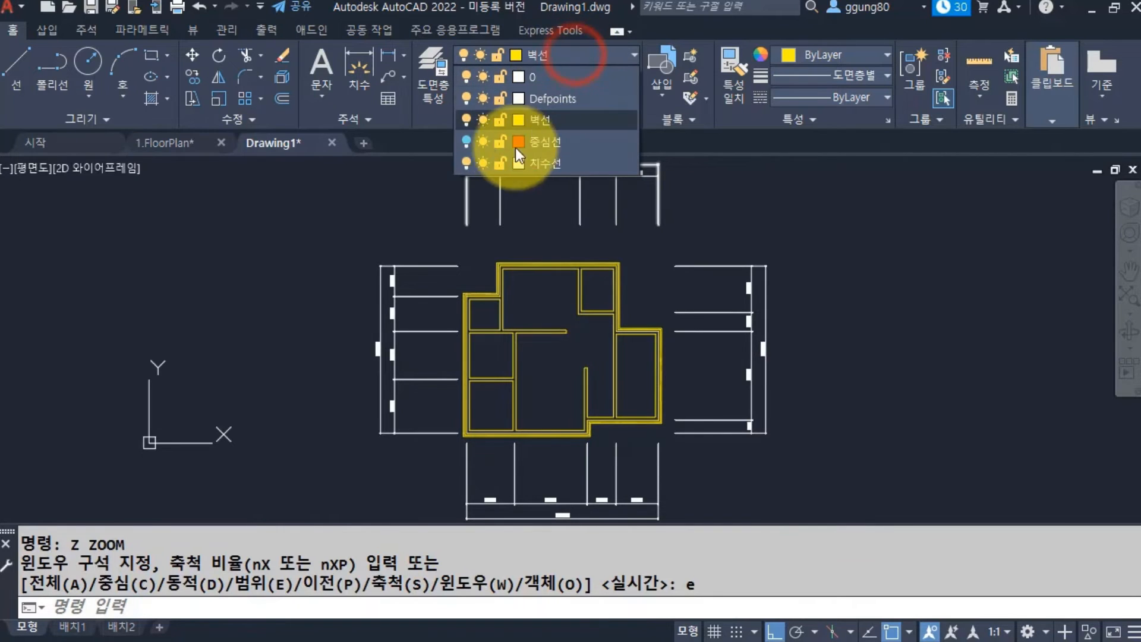
pyautogui.click(466, 141)
pyautogui.click(289, 327)
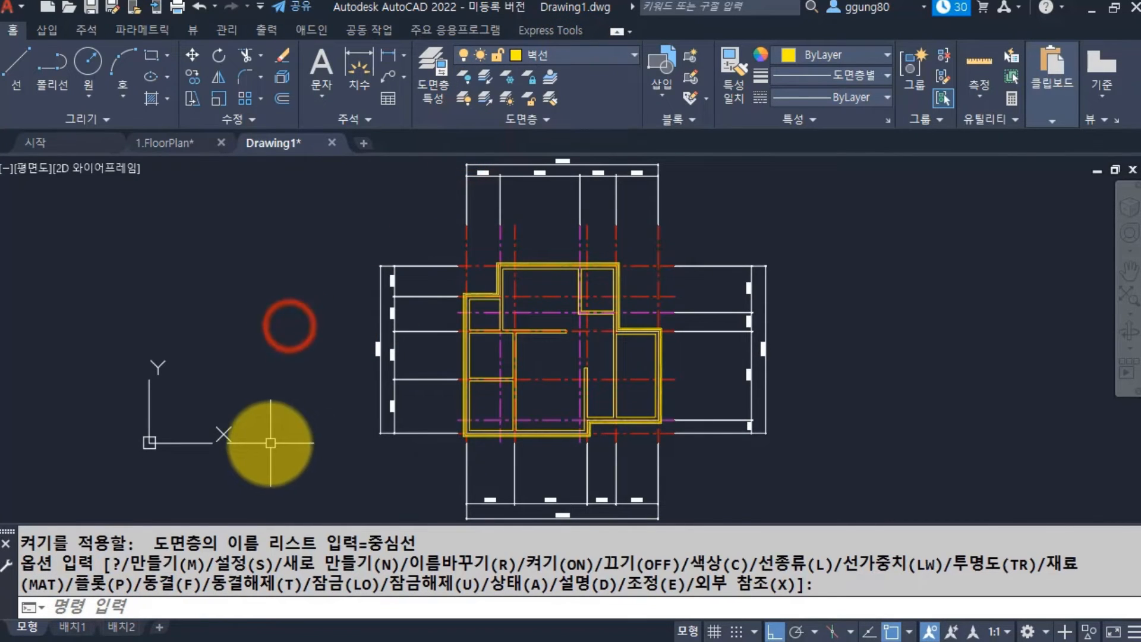
# Trim the horizontal centerline of the lower-left rooms' dividing wall where it runs past the long vertical wall's right face.
pyautogui.scroll(2, 576, 382)
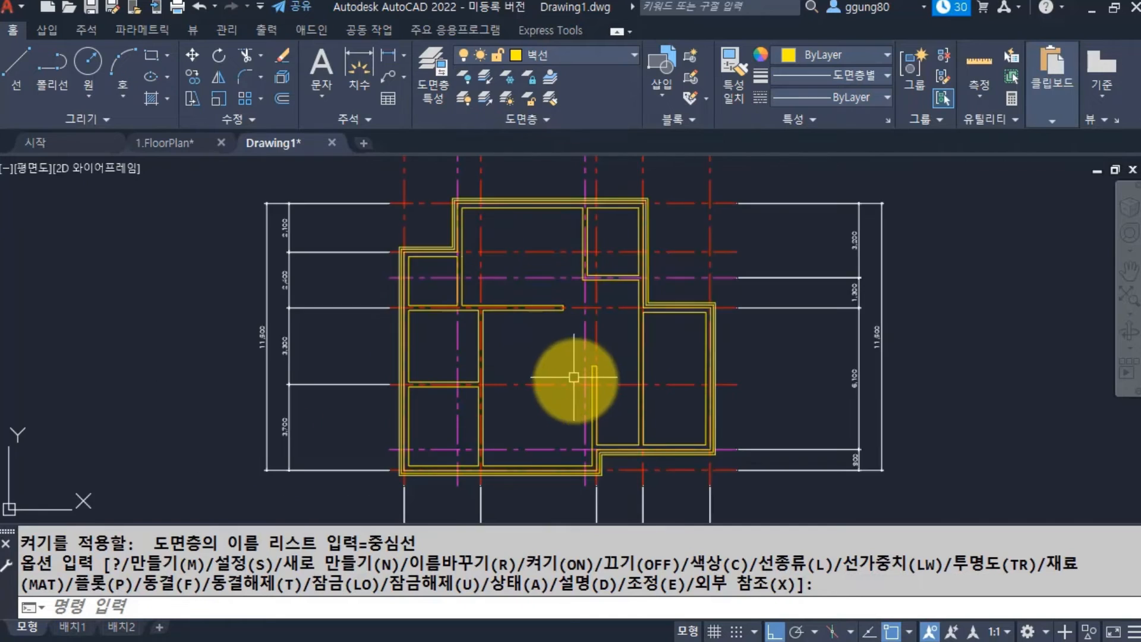
pyautogui.moveTo(576, 382); pyautogui.dragTo(387, 395, button='middle')
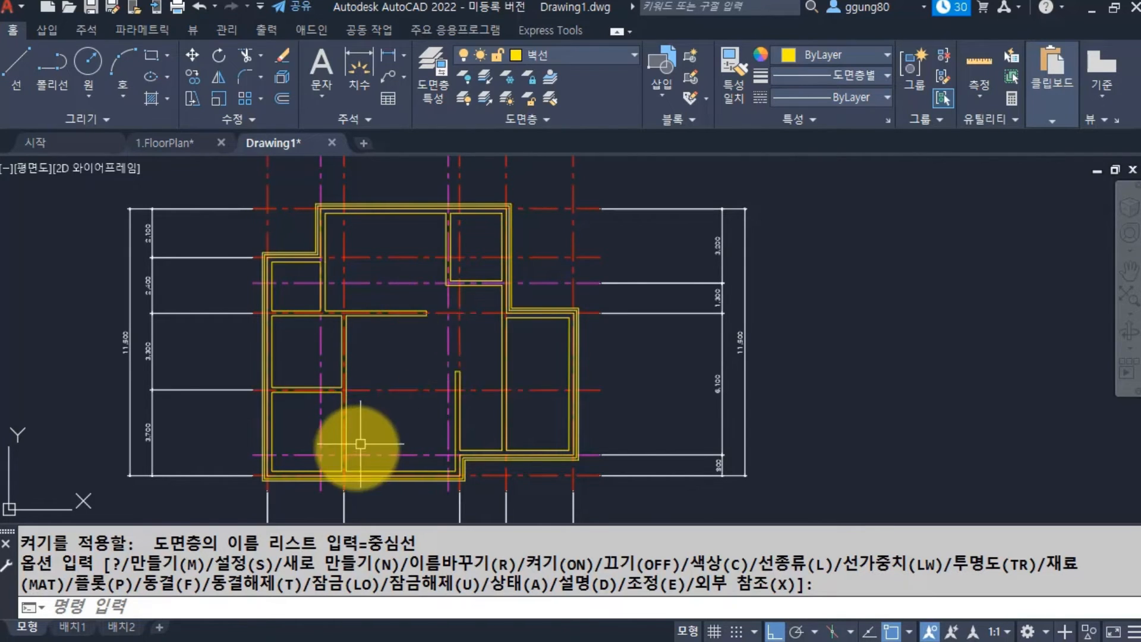
pyautogui.scroll(2, 359, 438)
pyautogui.write('tr')
pyautogui.press('Return')
pyautogui.scroll(3, 346, 340)
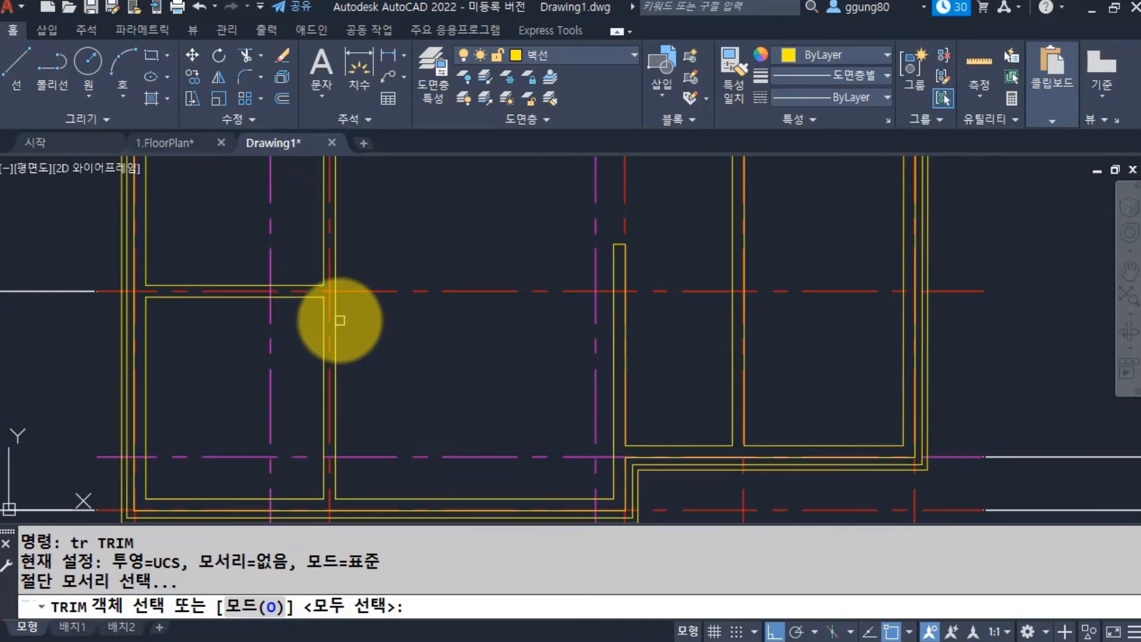
pyautogui.click(337, 317)
pyautogui.press('Return')
pyautogui.click(381, 291)
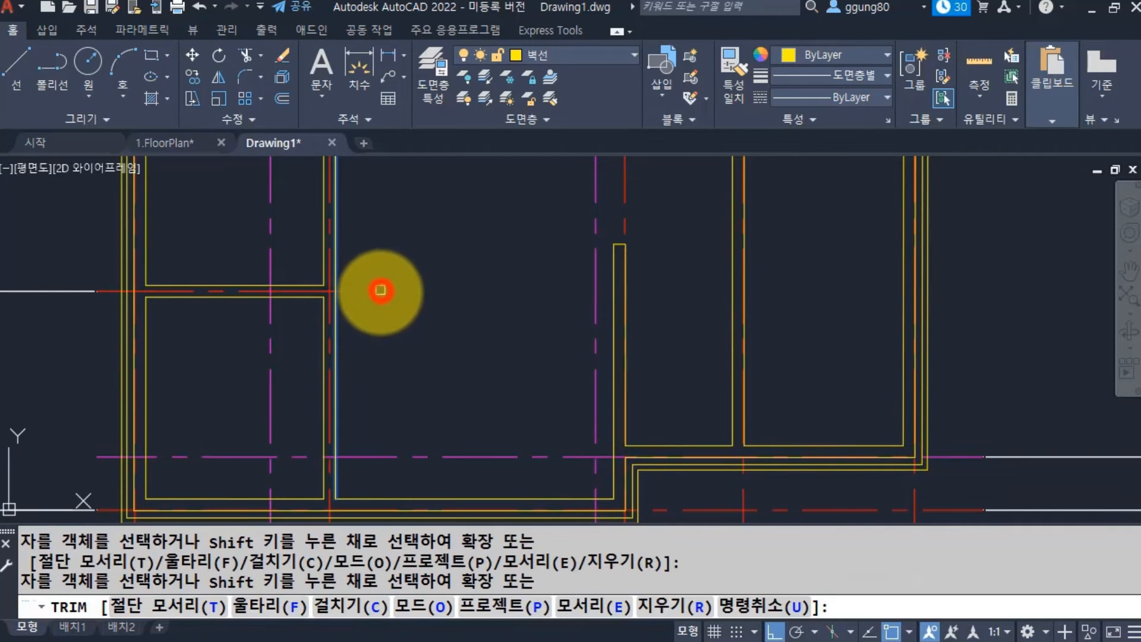
pyautogui.scroll(-4, 452, 357)
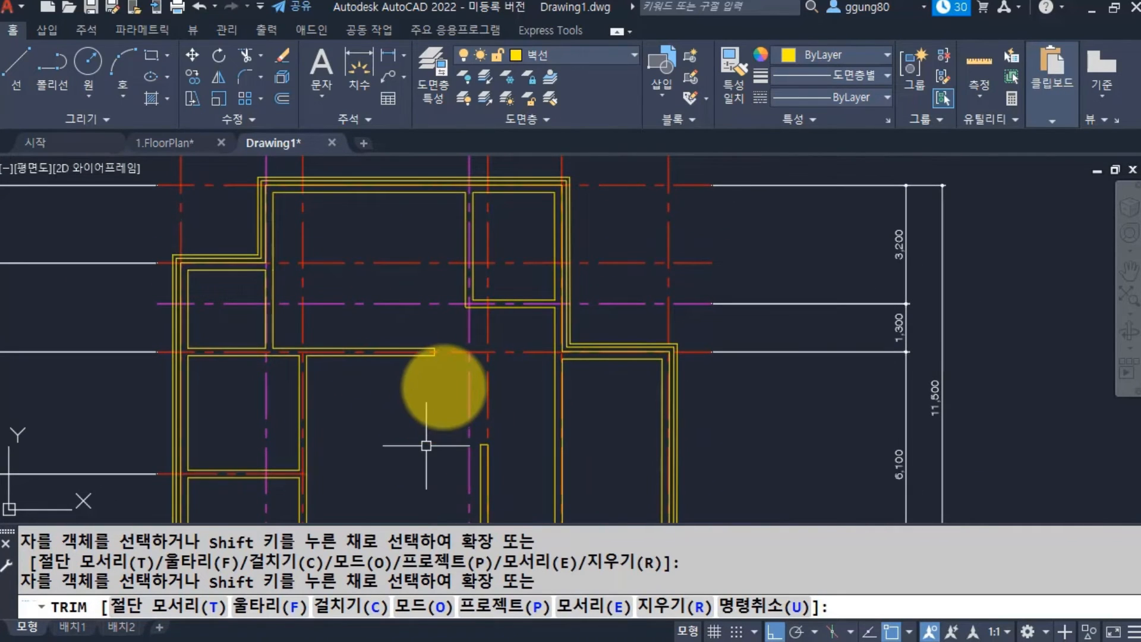
pyautogui.press('Return')
# Trim the long vertical interior wall's centerline above the upper face of the free-ended horizontal wall.
pyautogui.press('Return')
pyautogui.scroll(3, 551, 368)
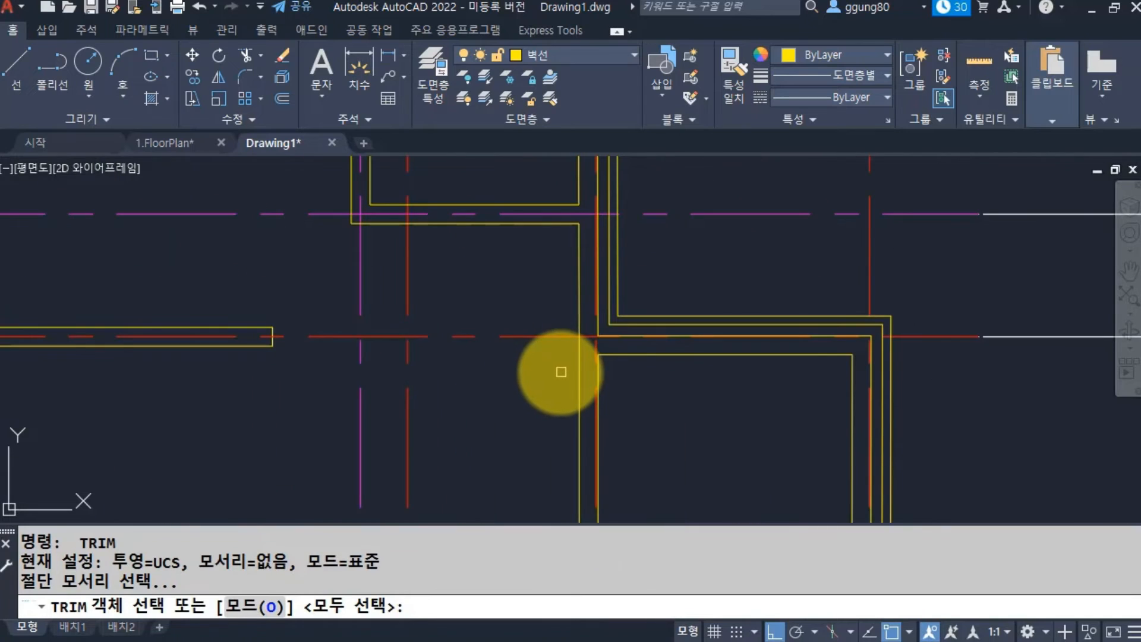
pyautogui.scroll(-2, 559, 372)
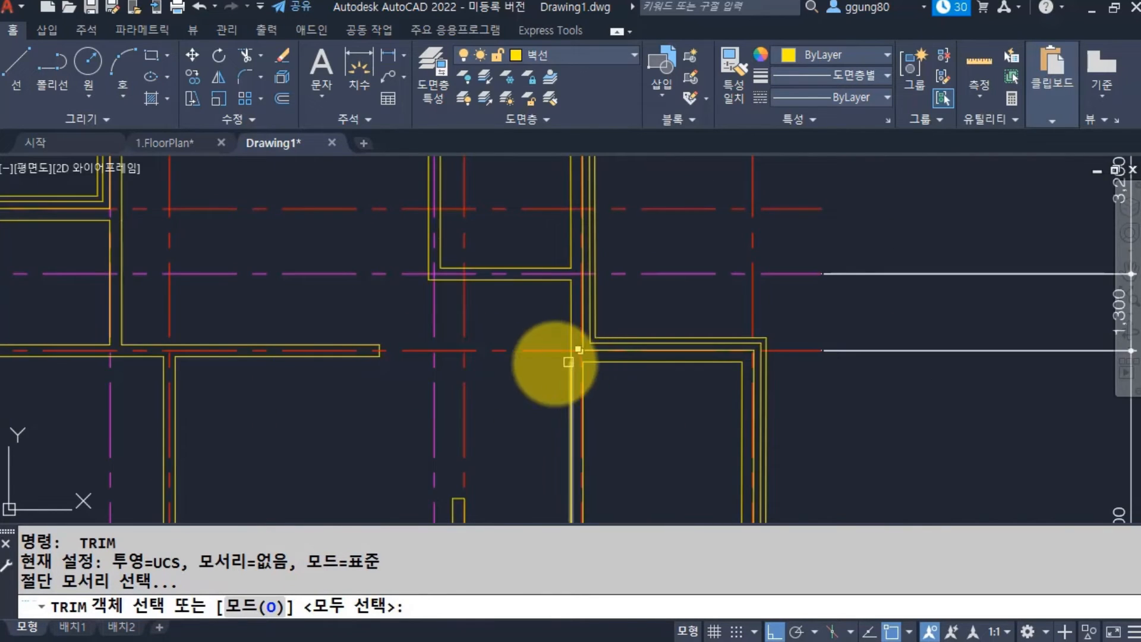
pyautogui.scroll(-2, 408, 382)
pyautogui.scroll(1, 344, 378)
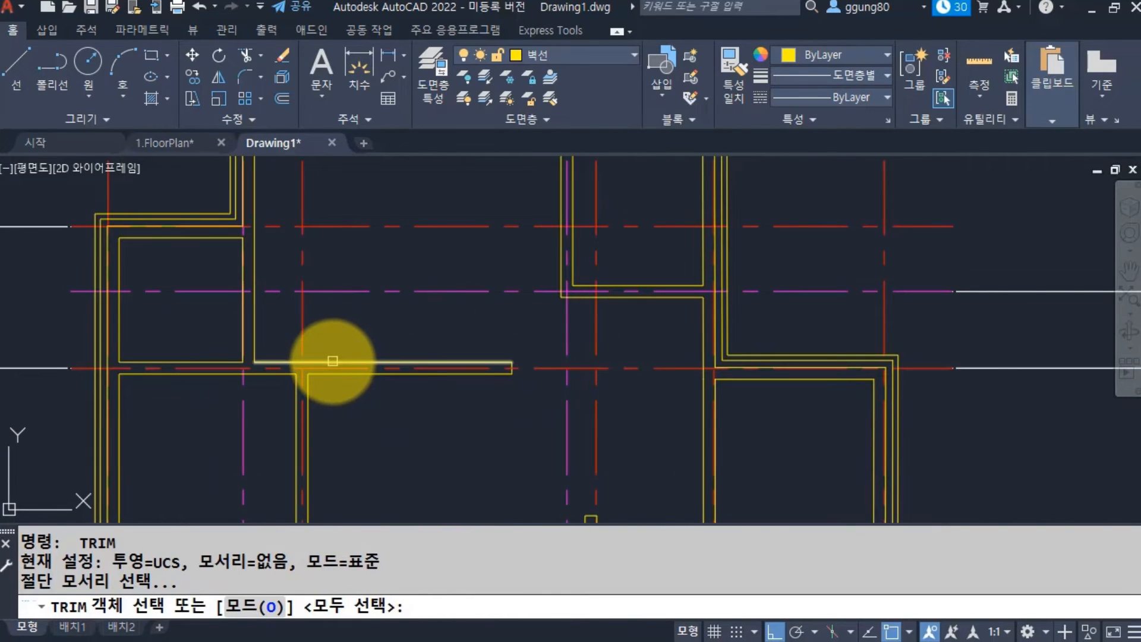
pyautogui.click(333, 361)
pyautogui.press('Return')
pyautogui.click(302, 328)
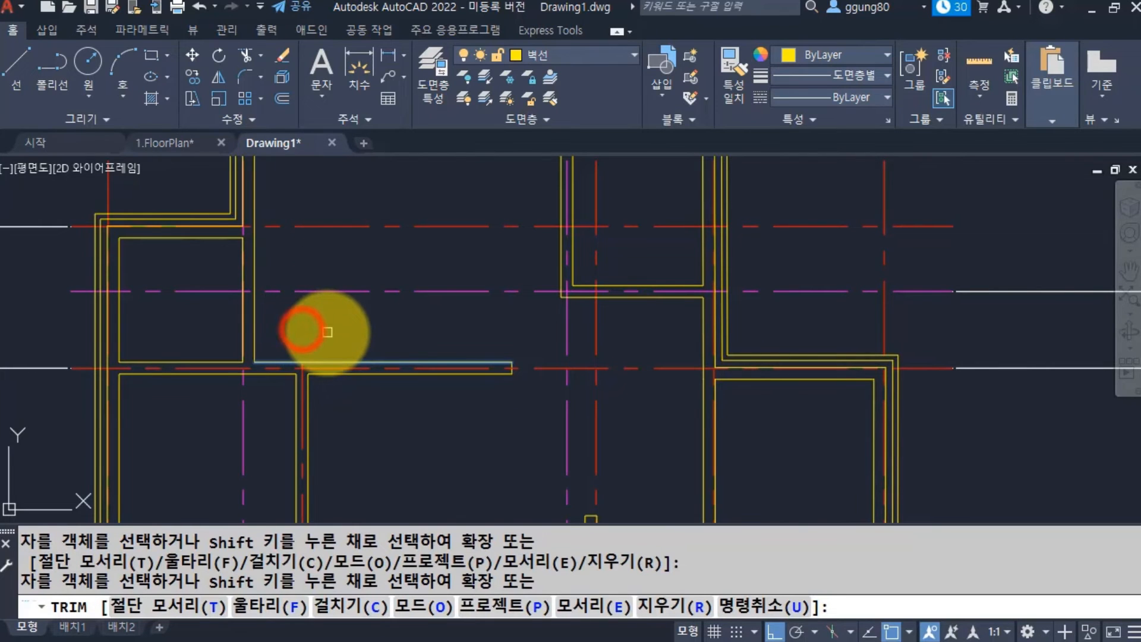
pyautogui.moveTo(557, 320); pyautogui.dragTo(509, 365, button='middle')
pyautogui.press('Return')
# Trim the magenta horizontal and vertical centerlines where they extend past the upper-right room's lower-left outer corner.
pyautogui.press('Return')
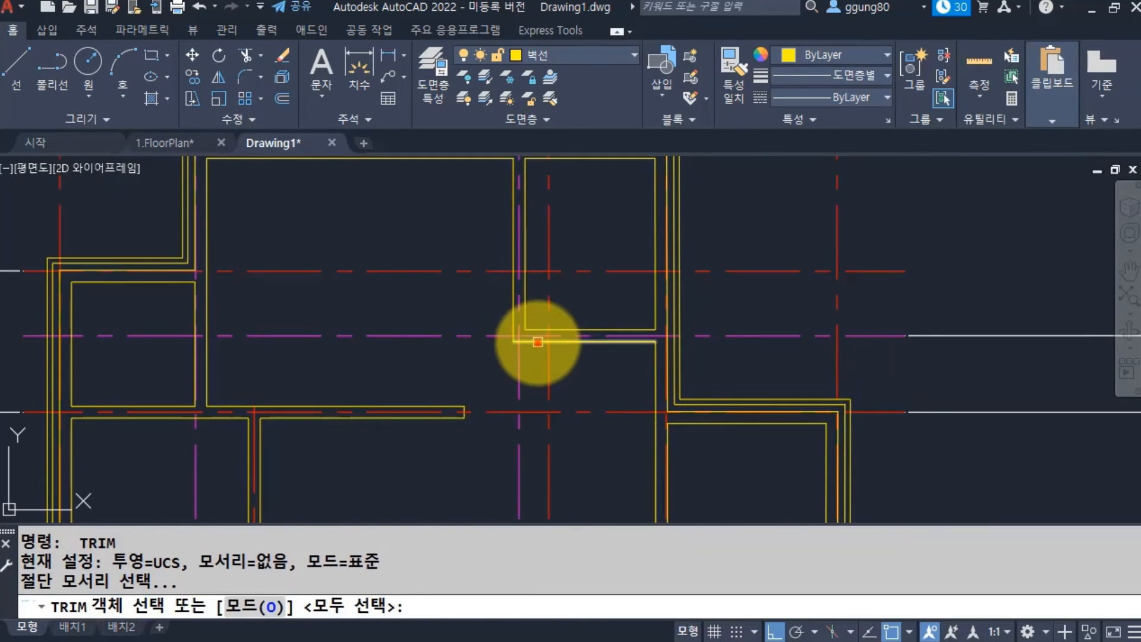
pyautogui.click(538, 342)
pyautogui.click(513, 311)
pyautogui.rightClick(475, 333)
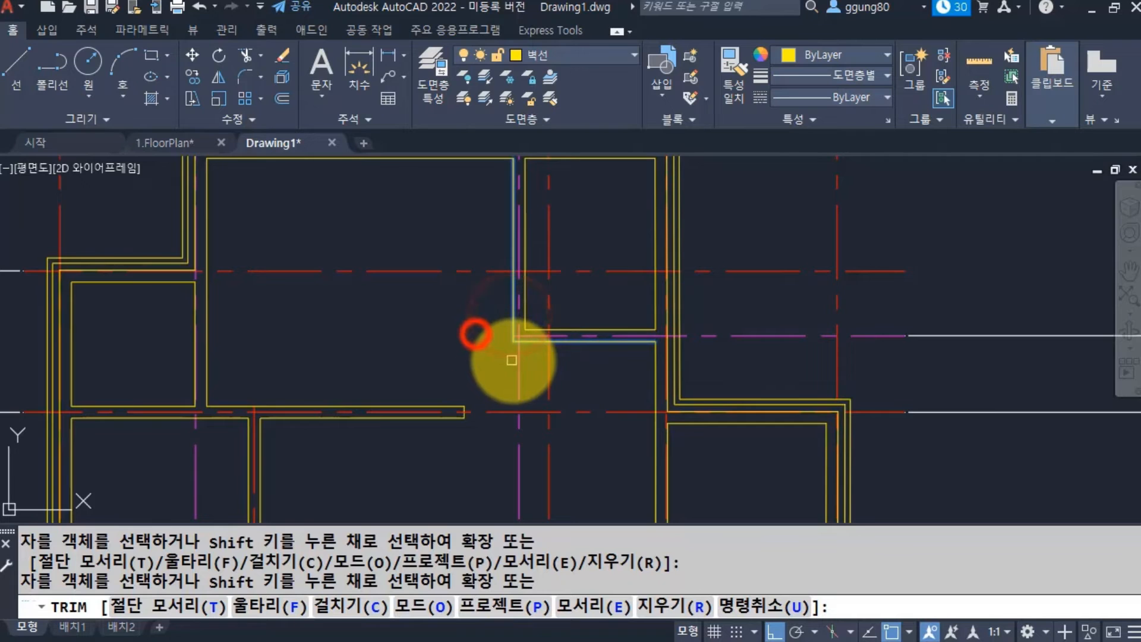
pyautogui.click(519, 357)
pyautogui.scroll(-5, 369, 416)
pyautogui.click(369, 255)
pyautogui.press('Return')
# Trim the magenta vertical centerline of the small upper-left room's right wall below the horizontal wall's lower face.
pyautogui.press('Return')
pyautogui.click(367, 258)
pyautogui.rightClick(357, 280)
pyautogui.click(350, 288)
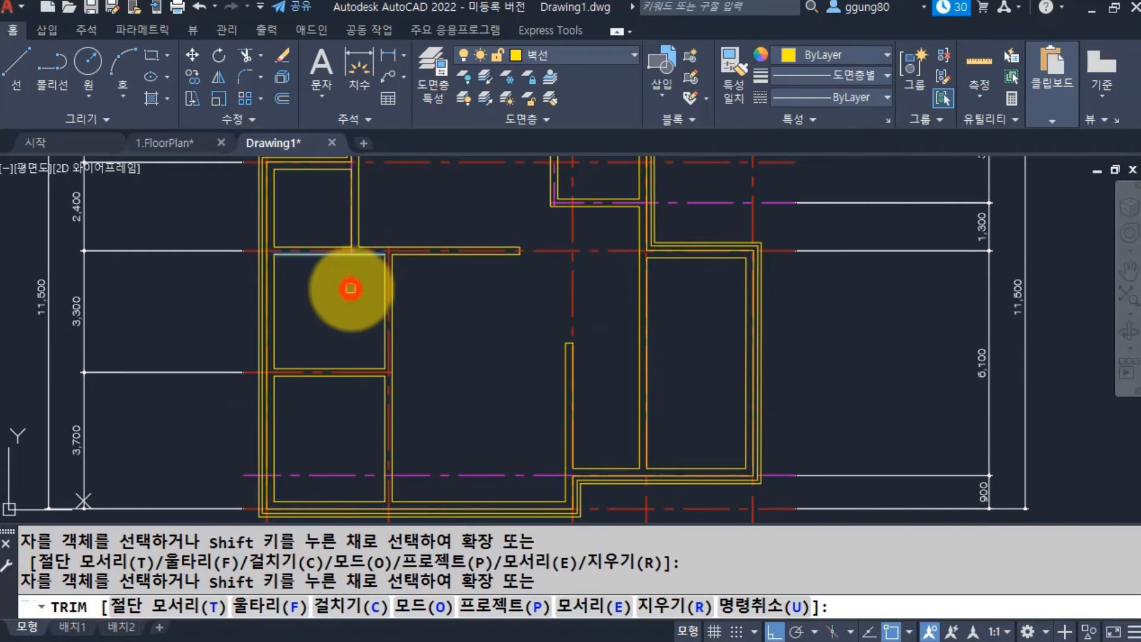
pyautogui.press('Return')
# Trim the vertical centerline above the end cap of the free-standing vertical wall in the lower part of the plan.
pyautogui.moveTo(376, 293); pyautogui.dragTo(297, 414, button='middle')
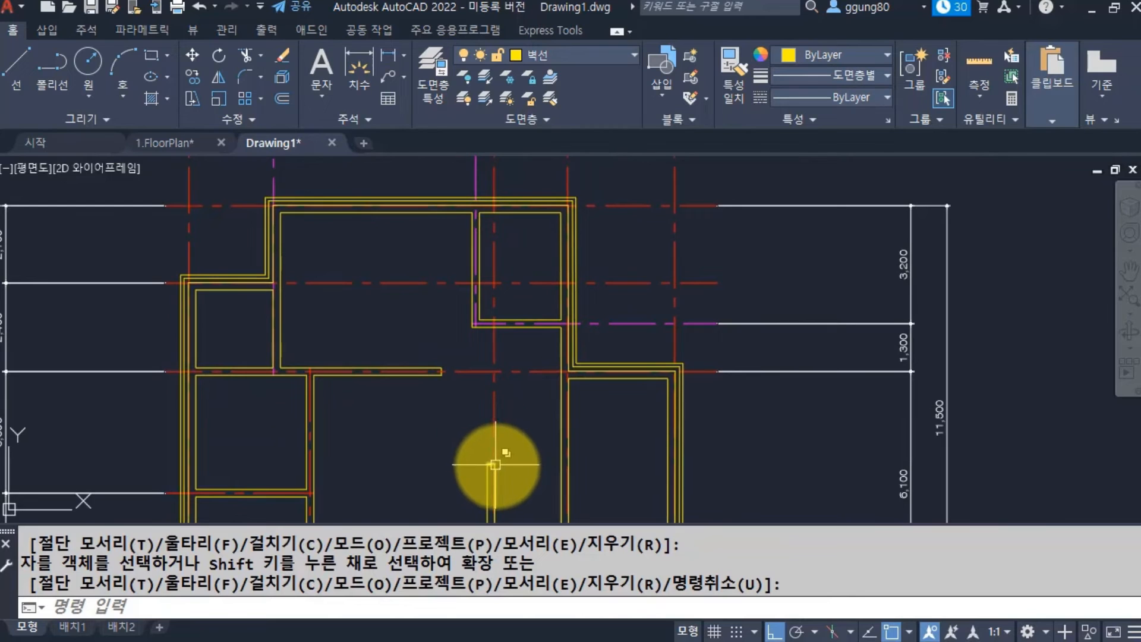
pyautogui.scroll(4, 495, 464)
pyautogui.press('Return')
pyautogui.click(493, 449)
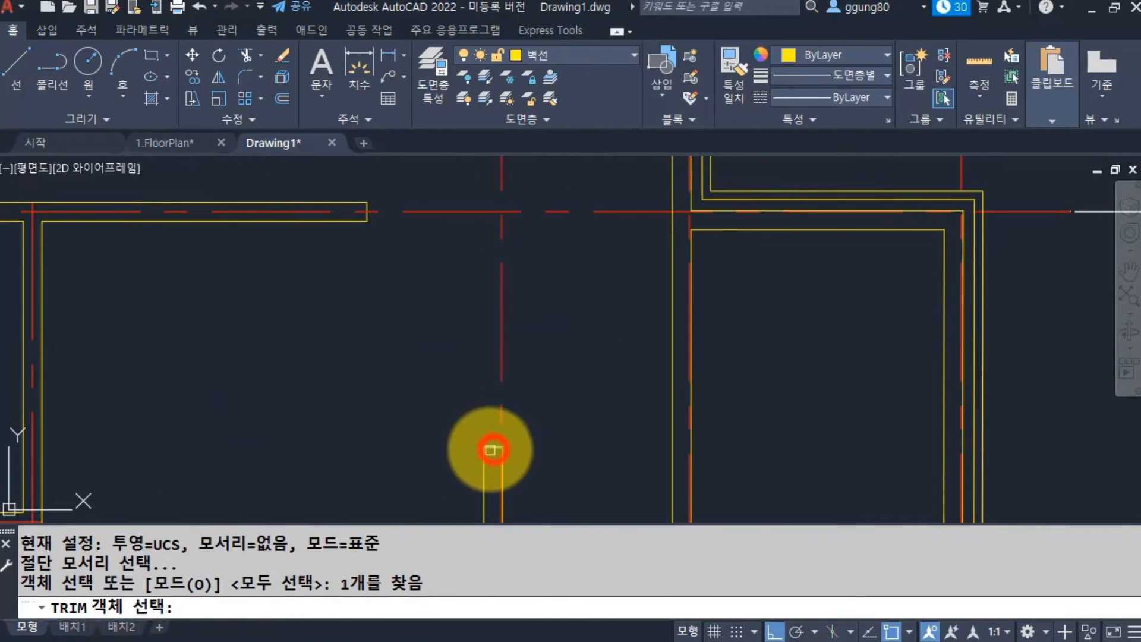
pyautogui.rightClick(494, 450)
pyautogui.click(501, 420)
pyautogui.click(501, 418)
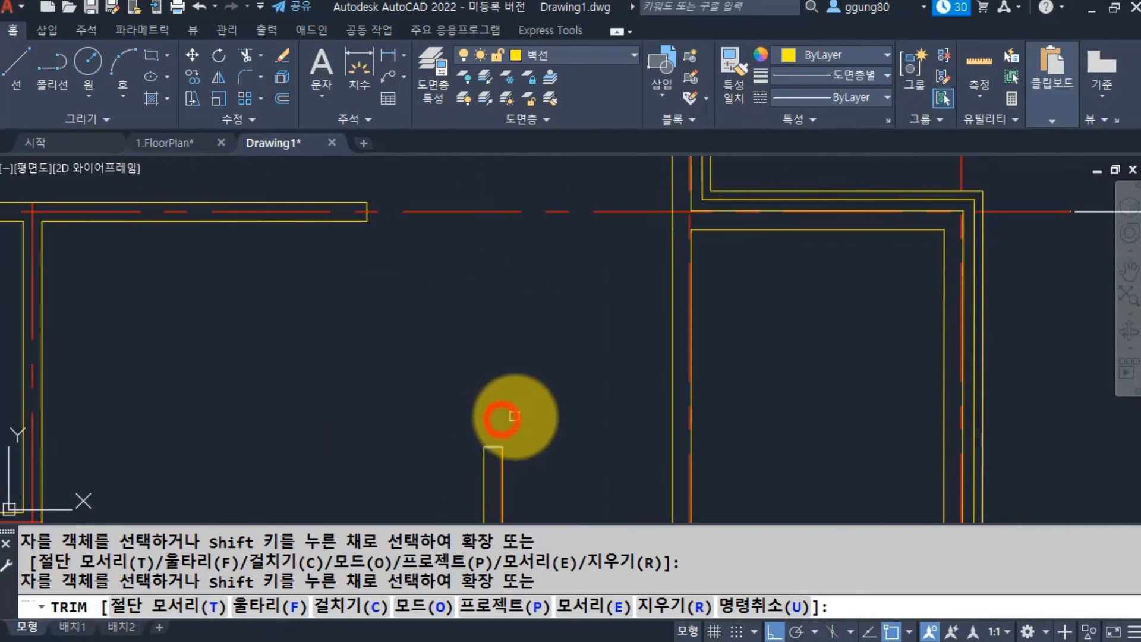
pyautogui.scroll(-5, 512, 410)
pyautogui.rightClick(583, 460)
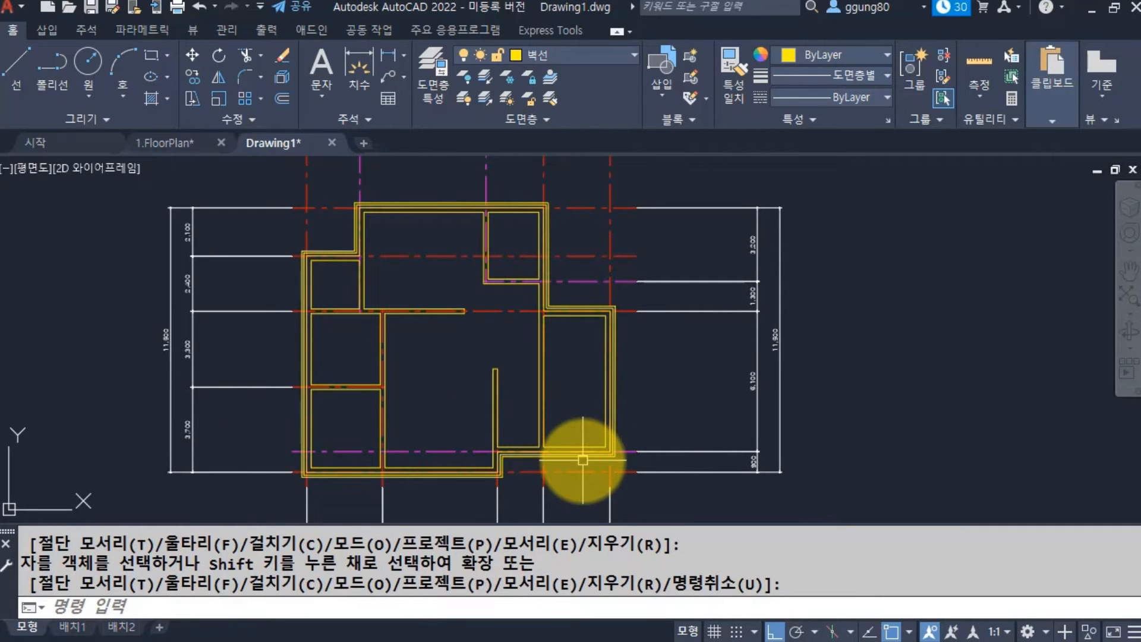
# Trim the horizontal centerline above the small upper-left room where it extends past that room's right wall across the plan.
pyautogui.click(432, 256)
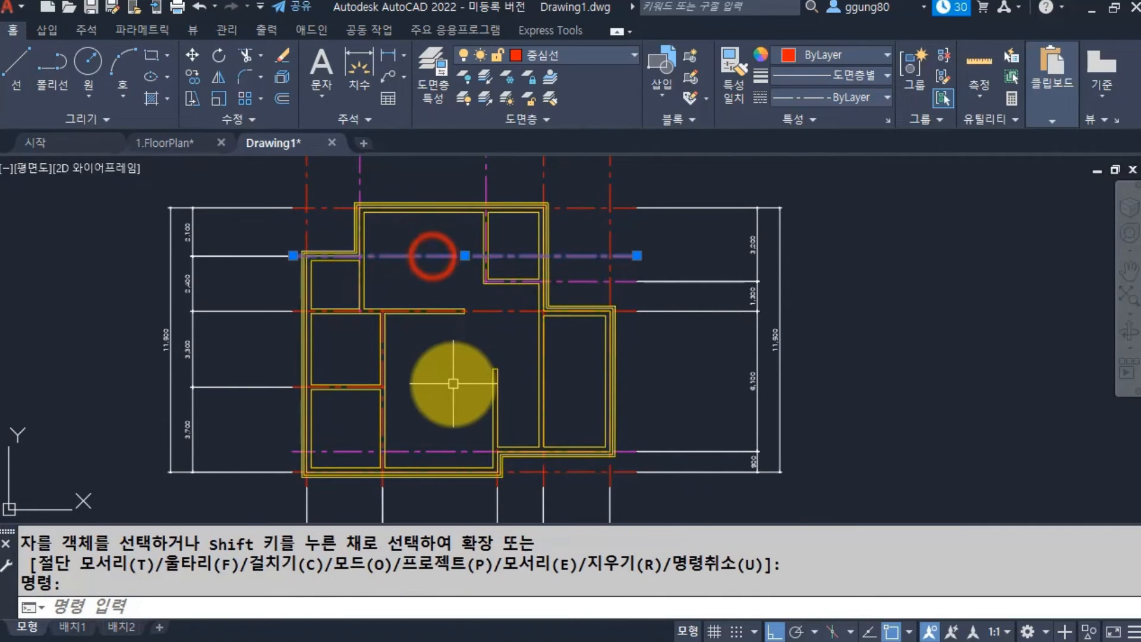
pyautogui.press('Escape')
pyautogui.write('tr')
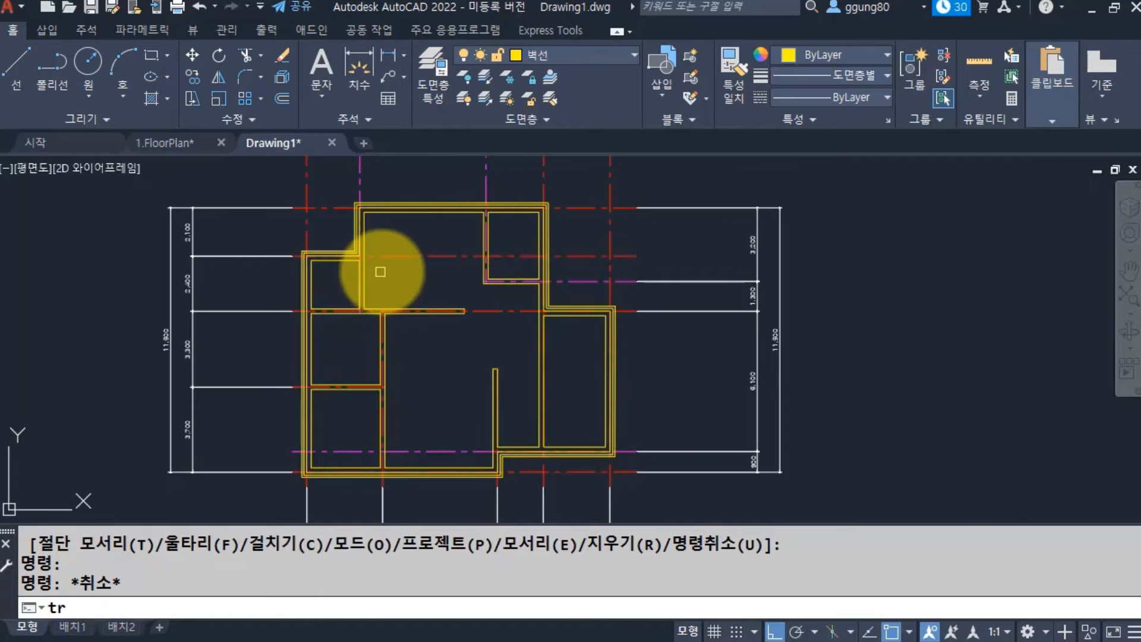
pyautogui.press('Return')
pyautogui.scroll(3, 364, 284)
pyautogui.click(354, 280)
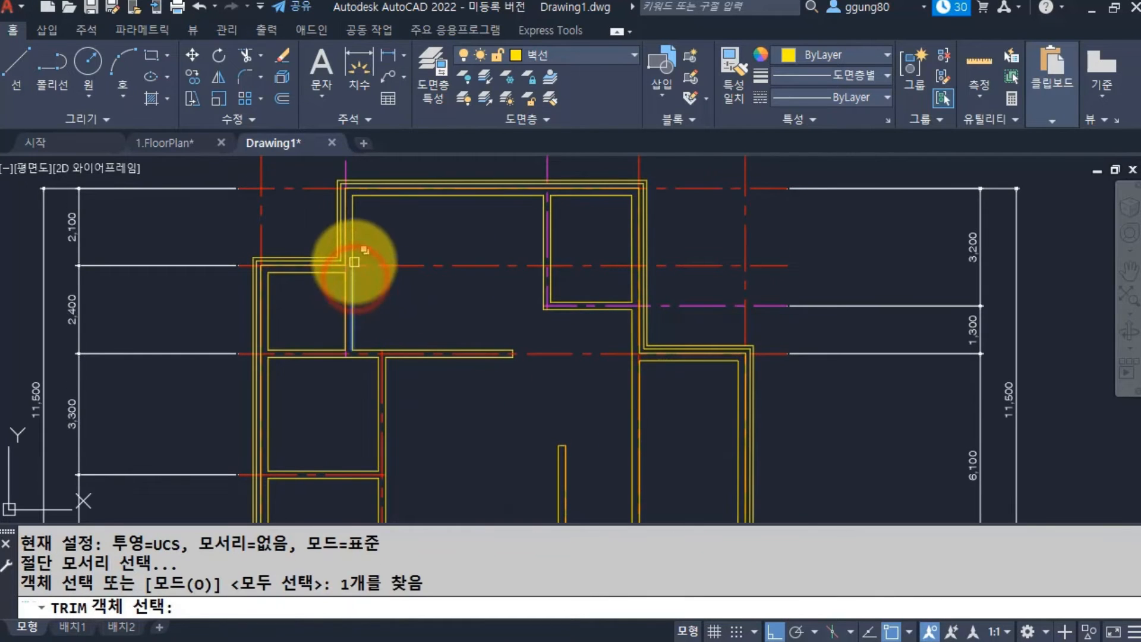
pyautogui.scroll(2, 355, 263)
pyautogui.click(349, 258)
pyautogui.press('Return')
pyautogui.click(406, 265)
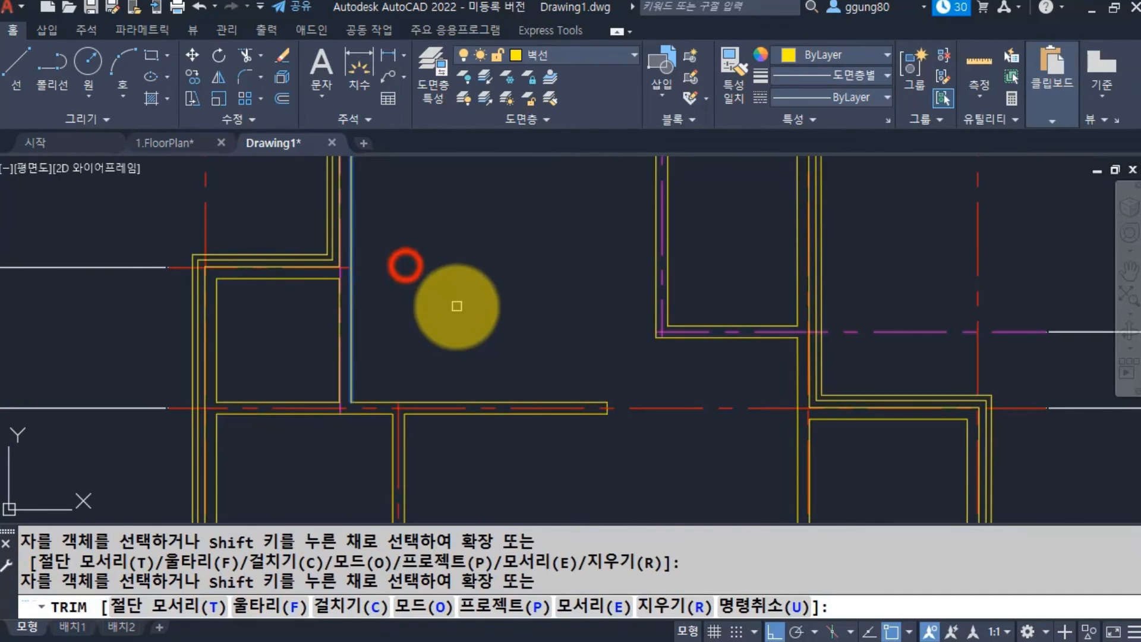
pyautogui.press('Return')
# Set the color of the four magenta centerlines to ByLayer and clear the selection.
pyautogui.scroll(-6, 548, 377)
pyautogui.moveTo(504, 288); pyautogui.dragTo(475, 349, button='middle')
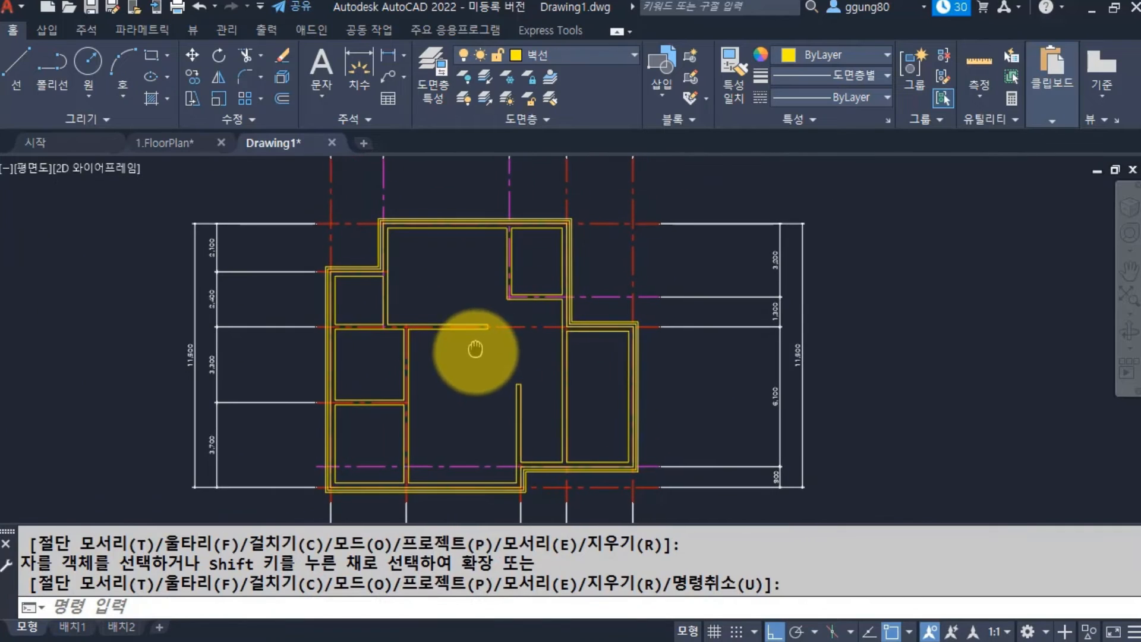
pyautogui.click(472, 468)
pyautogui.click(586, 297)
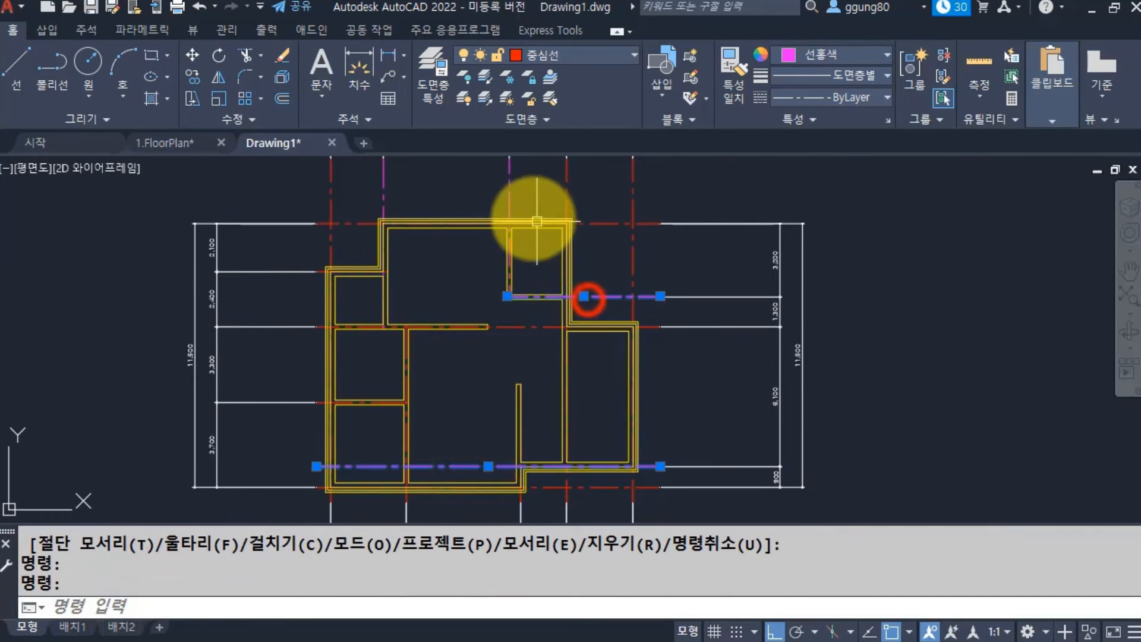
pyautogui.click(509, 197)
pyautogui.click(384, 194)
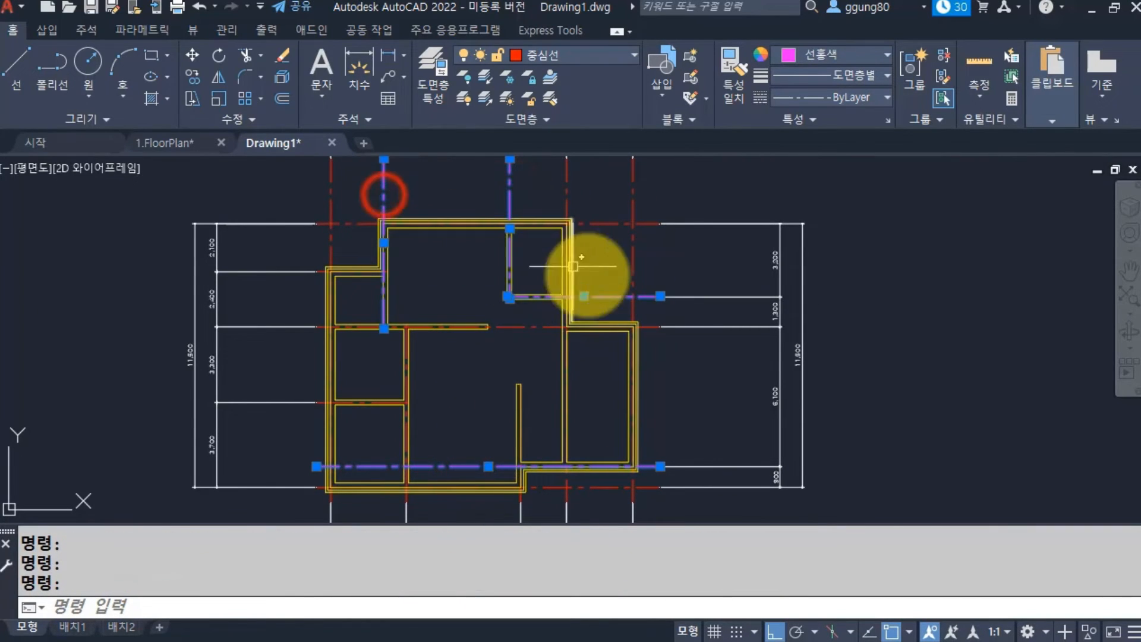
pyautogui.click(819, 54)
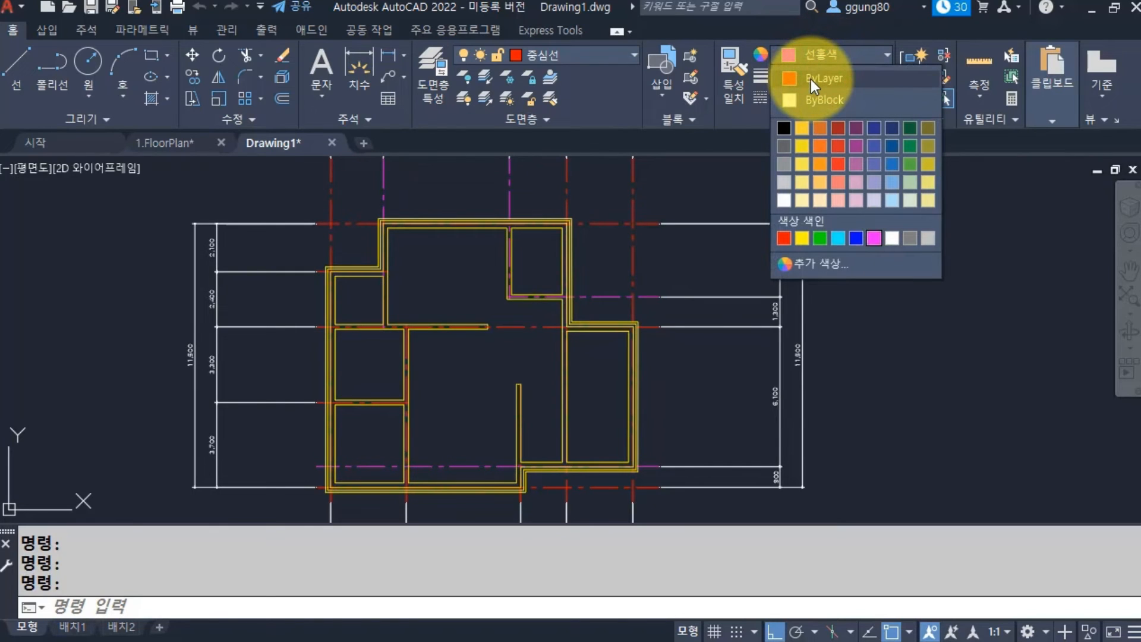
pyautogui.click(811, 80)
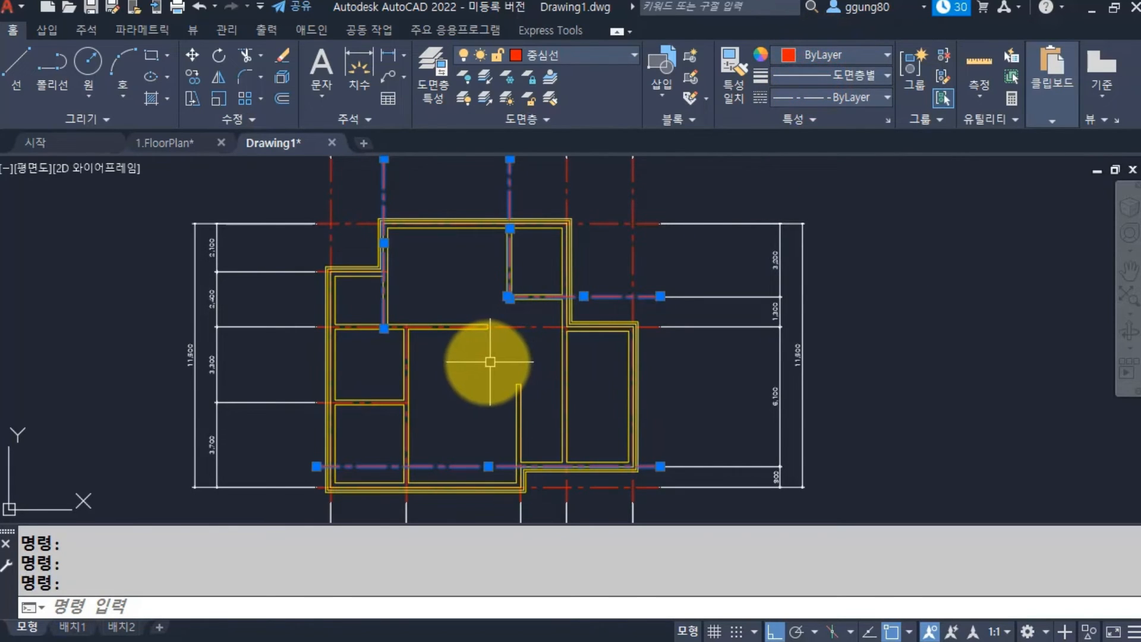
pyautogui.press('Escape')
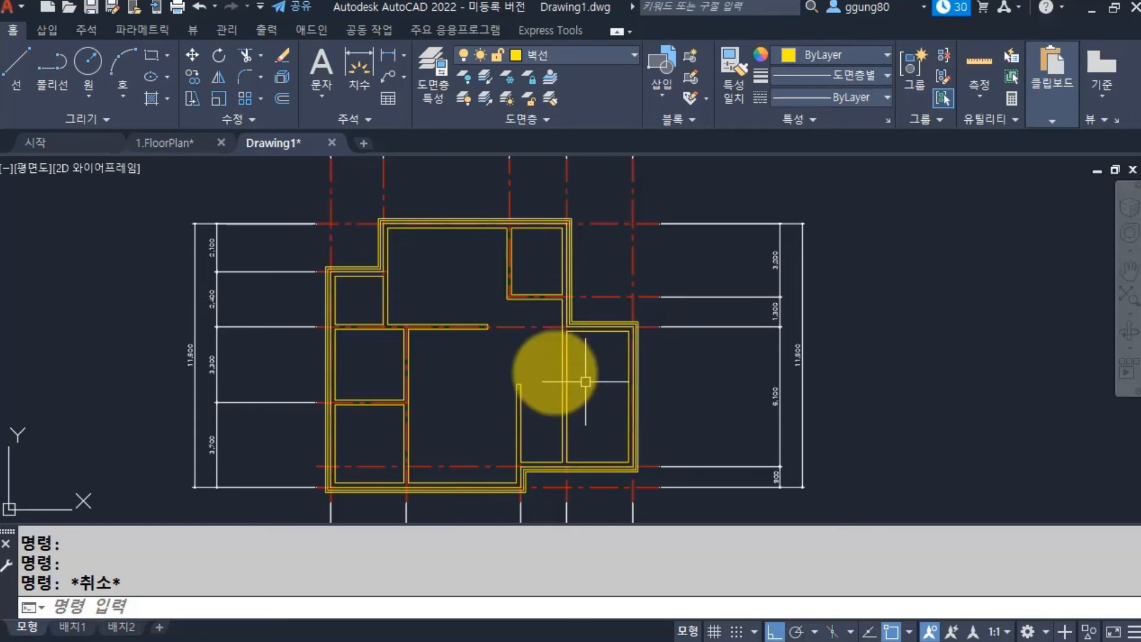
pyautogui.moveTo(521, 370); pyautogui.dragTo(491, 420, button='middle')
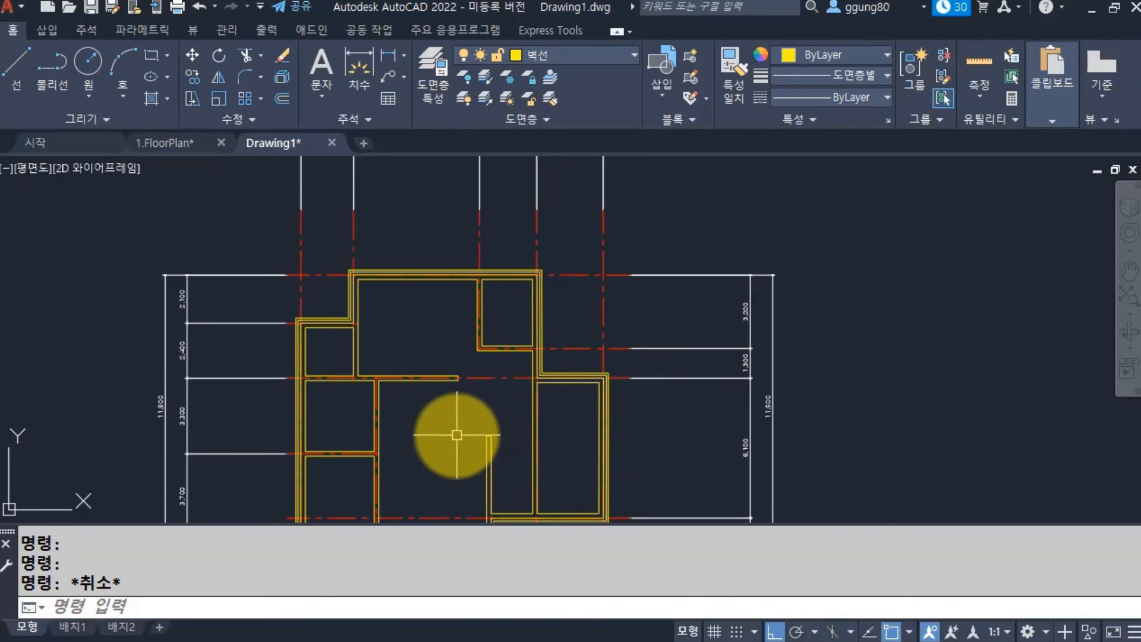
# Lengthen by 800 the upper end of the left rooms' right-wall centerline and the lower end of the small upper-left room's right-wall centerline.
pyautogui.scroll(5, 375, 381)
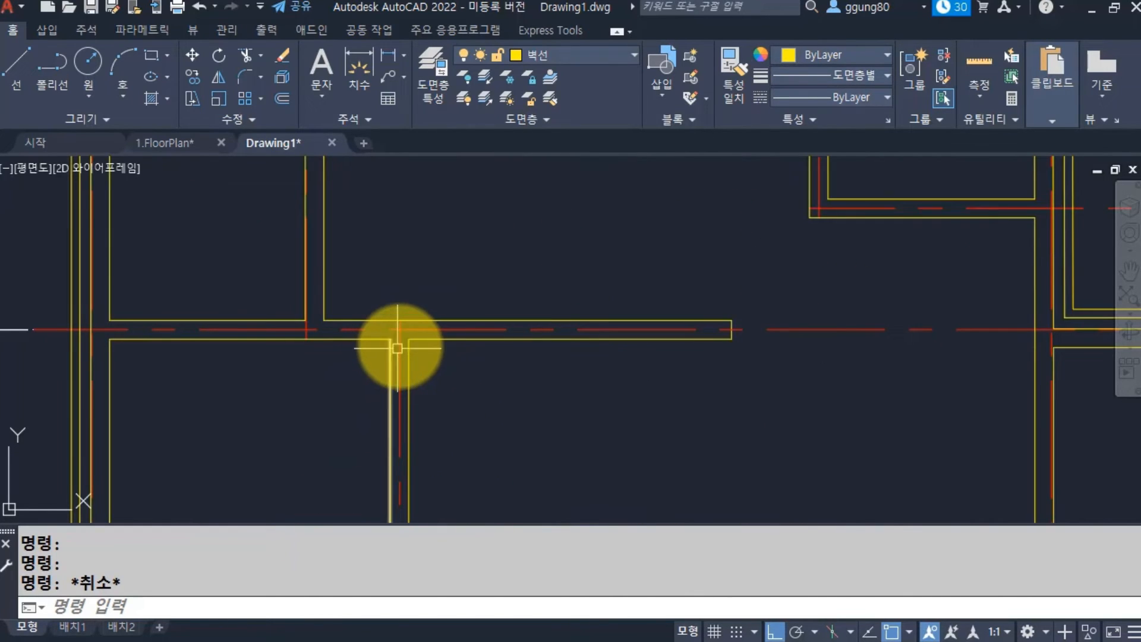
pyautogui.click(434, 319)
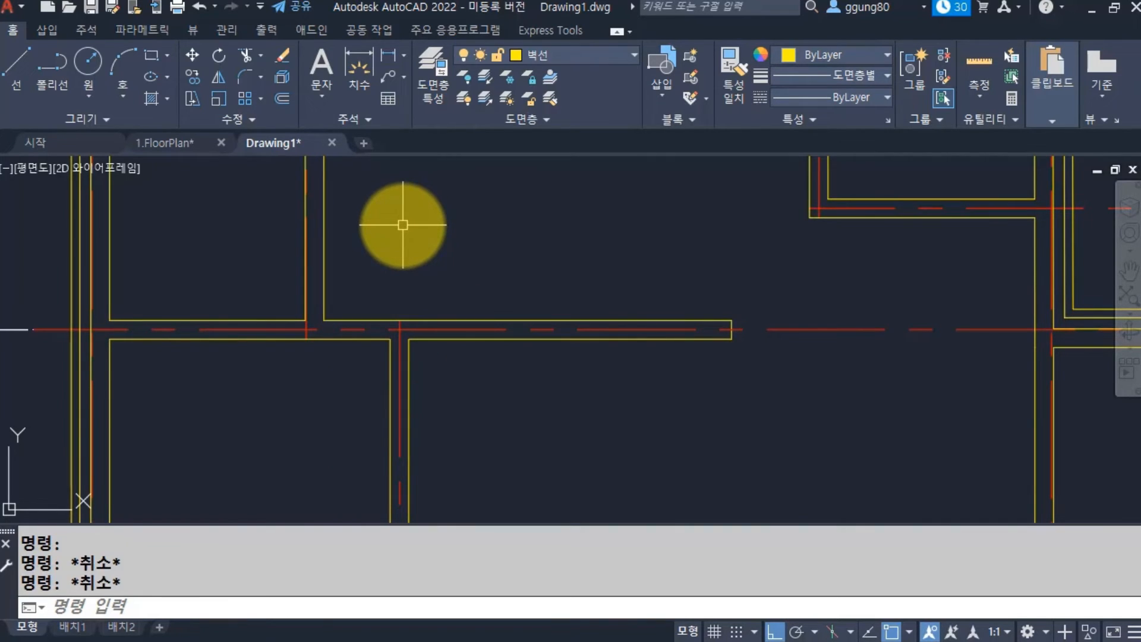
pyautogui.press('Return')
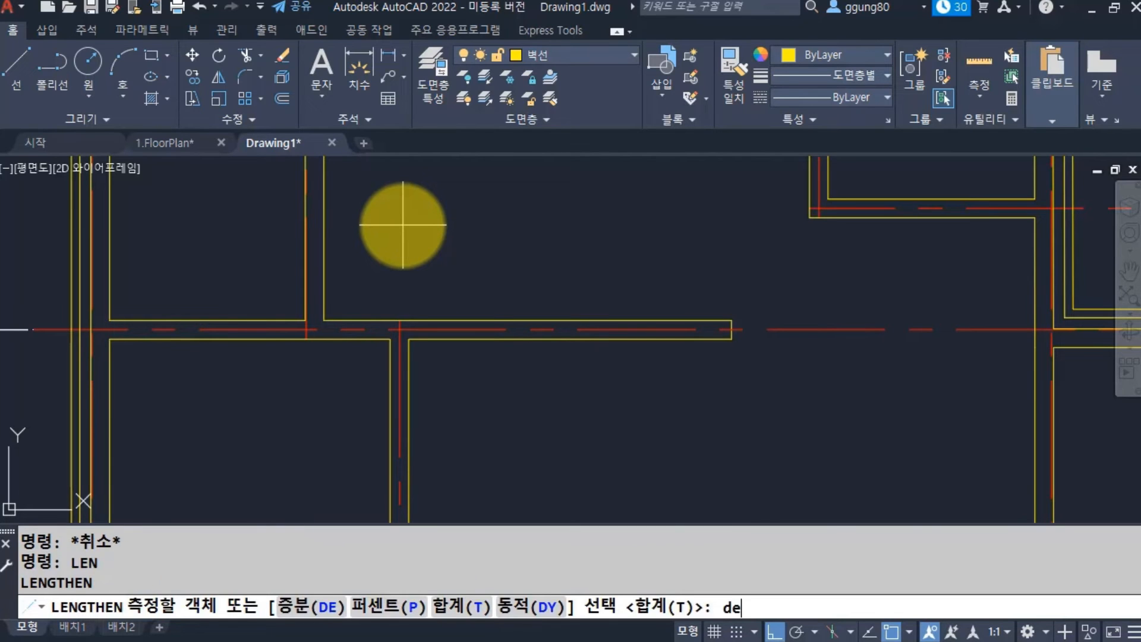
pyautogui.press('Return')
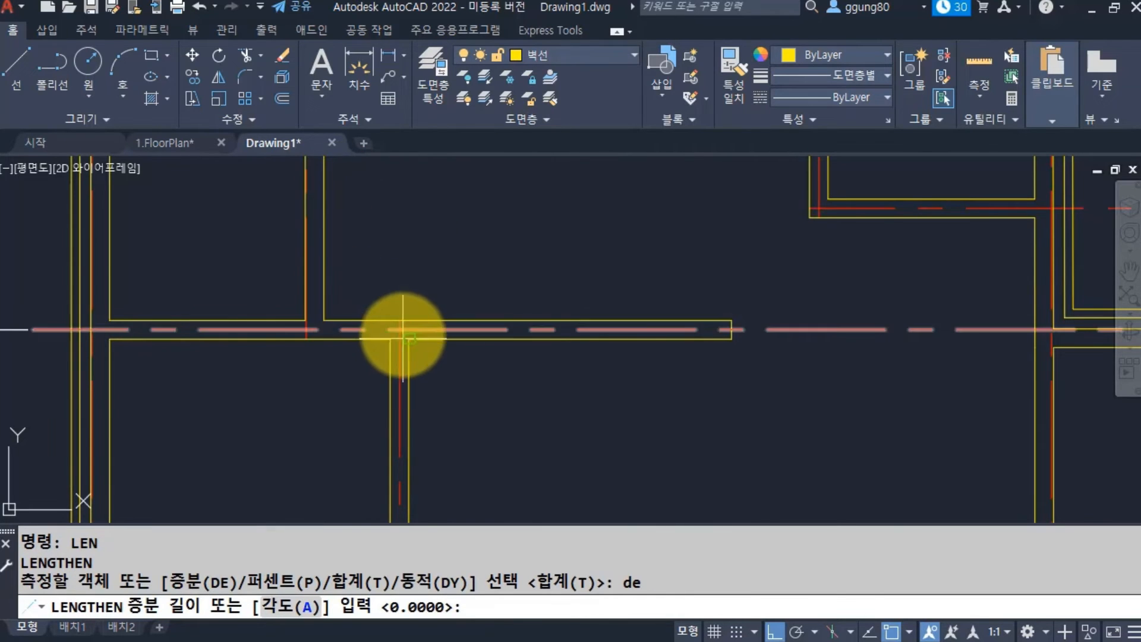
pyautogui.scroll(-2, 425, 338)
pyautogui.moveTo(451, 343)
pyautogui.mouseDown(button='middle')
pyautogui.moveTo(687, 357)
pyautogui.moveTo(405, 362)
pyautogui.mouseUp(button='middle')
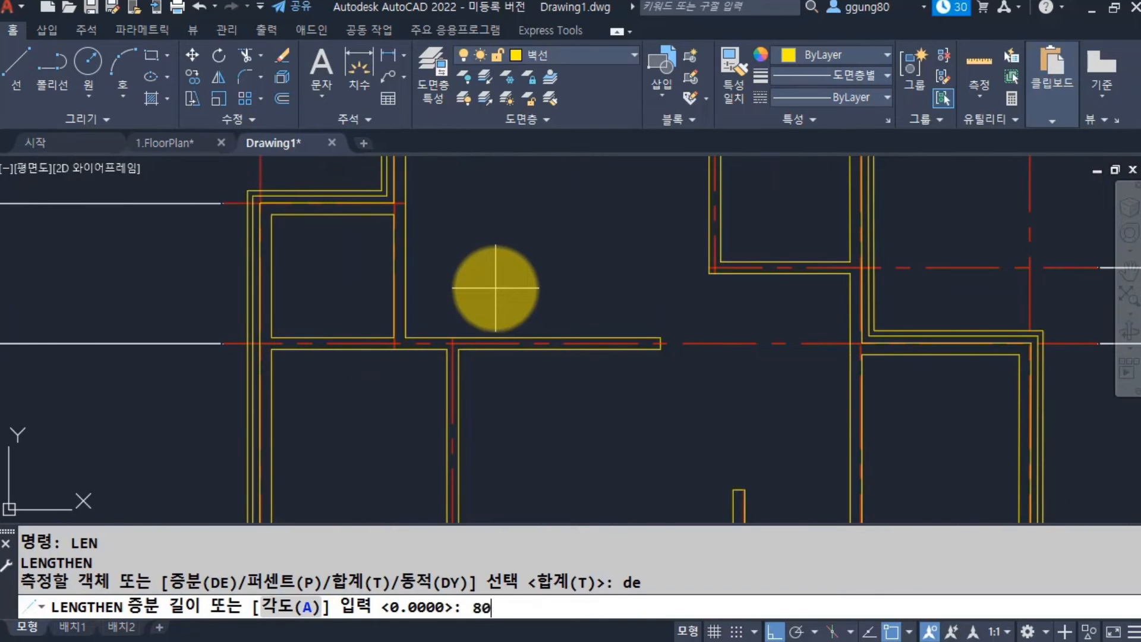
pyautogui.press('Return')
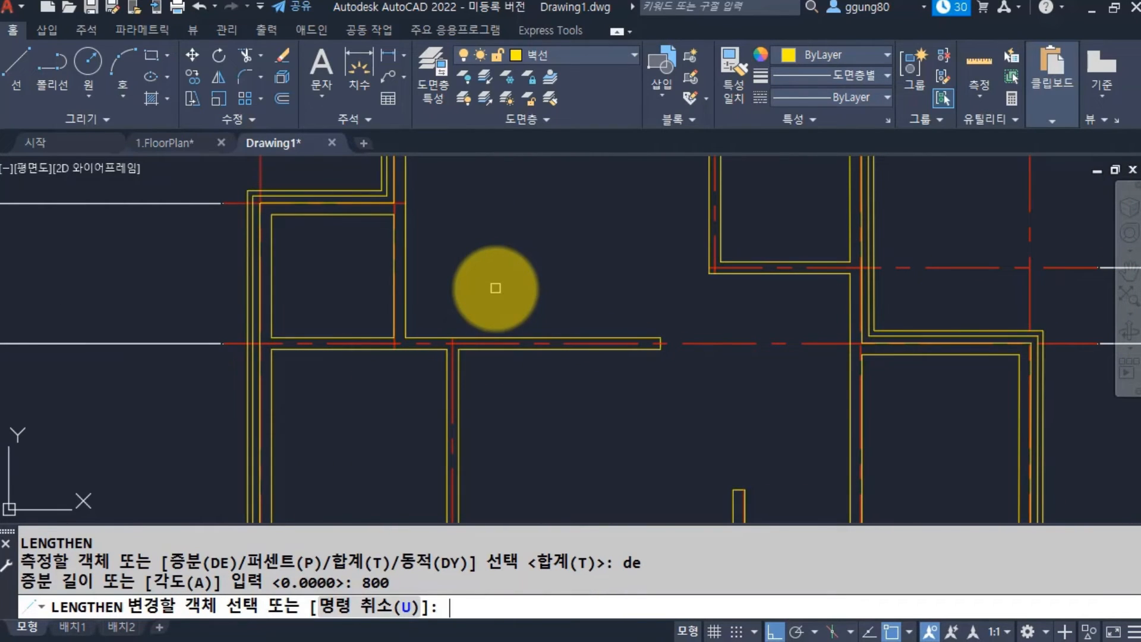
pyautogui.scroll(5, 455, 345)
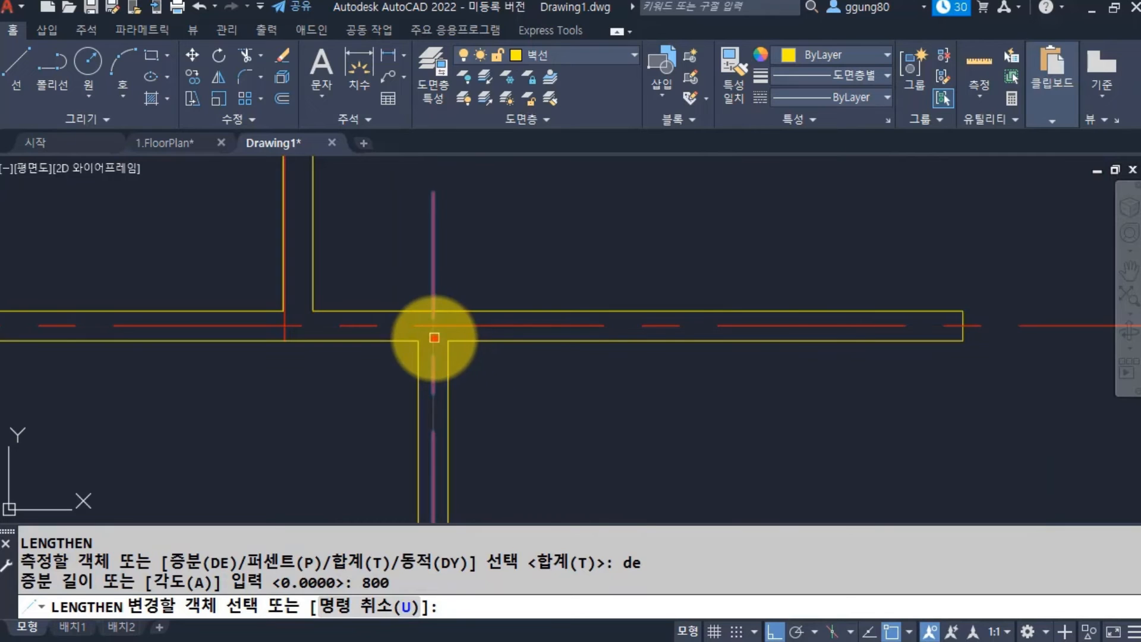
pyautogui.click(435, 337)
pyautogui.click(285, 329)
# Lengthen by 800 the right end of the centerline between the two left rooms and the upper end of the free-standing vertical wall's centerline.
pyautogui.scroll(-5, 632, 351)
pyautogui.moveTo(382, 392); pyautogui.dragTo(391, 302, button='middle')
pyautogui.scroll(4, 390, 299)
pyautogui.click(343, 230)
pyautogui.scroll(-4, 477, 329)
pyautogui.moveTo(478, 471); pyautogui.dragTo(456, 343, button='middle')
pyautogui.scroll(4, 448, 466)
pyautogui.moveTo(376, 471); pyautogui.dragTo(343, 507, button='middle')
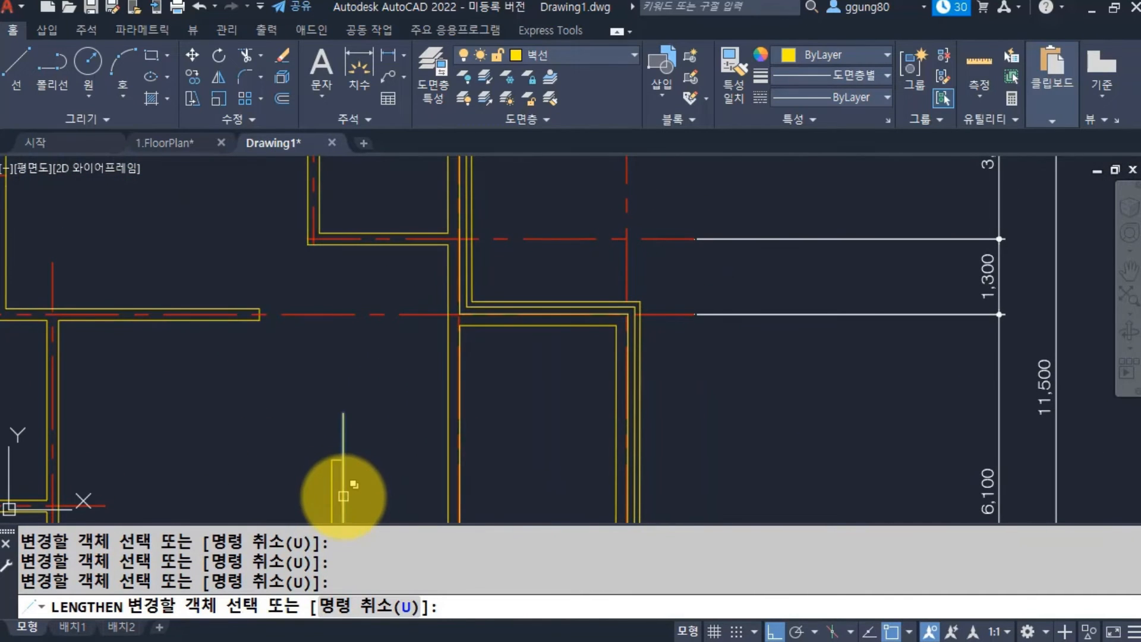
pyautogui.click(343, 497)
pyautogui.click(437, 589)
# Lengthen by 800 the two centerlines that meet at the lower-left corner of the small upper-right room.
pyautogui.moveTo(339, 337); pyautogui.dragTo(340, 347, button='middle')
pyautogui.moveTo(340, 347); pyautogui.dragTo(420, 466)
pyautogui.moveTo(340, 347); pyautogui.dragTo(487, 491, button='middle')
pyautogui.scroll(4, 471, 389)
pyautogui.click(476, 402)
pyautogui.click(453, 386)
# Lengthen by 800 the right end of the horizontal centerline above the small upper-left room and finish the Lengthen command.
pyautogui.scroll(-3, 461, 397)
pyautogui.moveTo(471, 408); pyautogui.dragTo(459, 249, button='middle')
pyautogui.scroll(2, 377, 334)
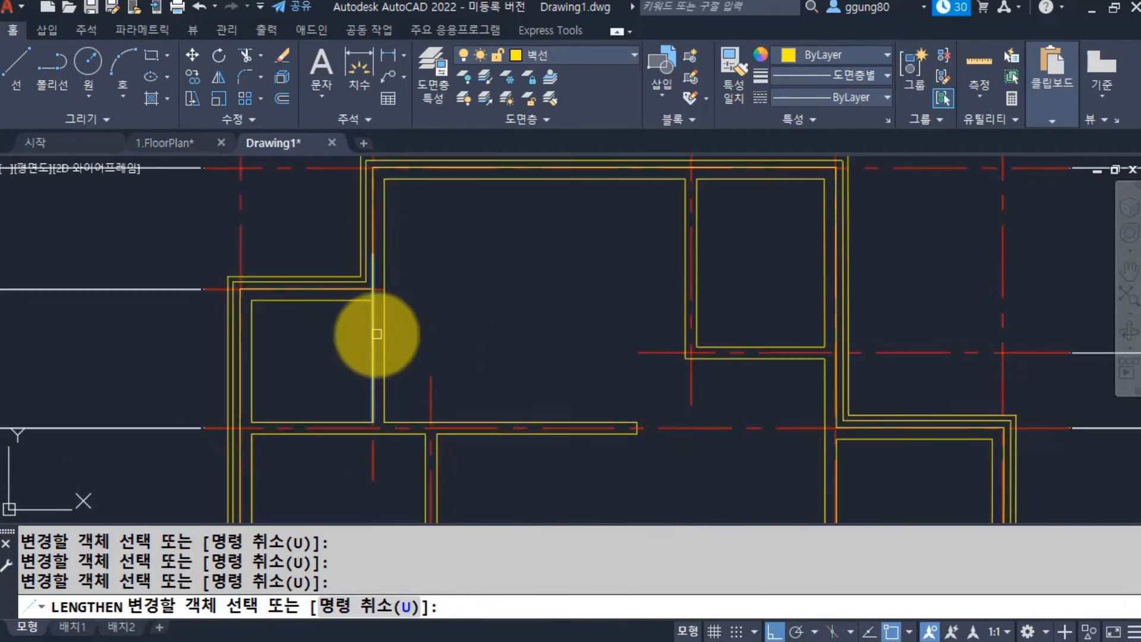
pyautogui.scroll(3, 377, 334)
pyautogui.click(379, 221)
pyautogui.scroll(-5, 479, 312)
pyautogui.moveTo(585, 387); pyautogui.dragTo(493, 201, button='middle')
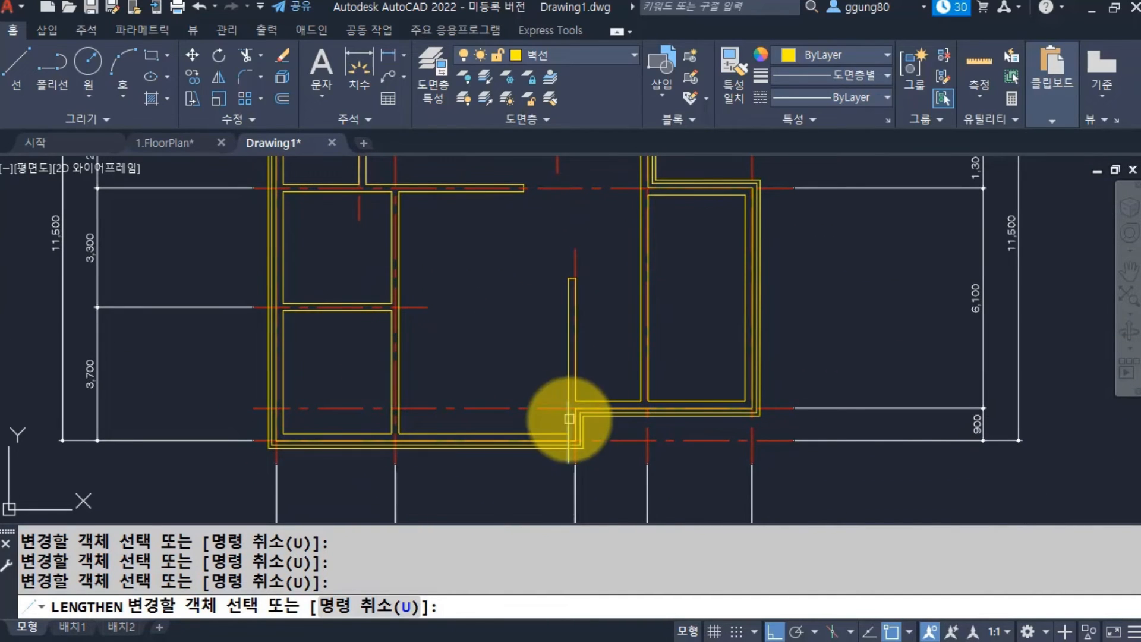
pyautogui.press('Return')
# Trim the horizontal centerline of the lower-right exterior wall to the left of the free-standing vertical wall's left face.
pyautogui.write('tr')
pyautogui.press('Return')
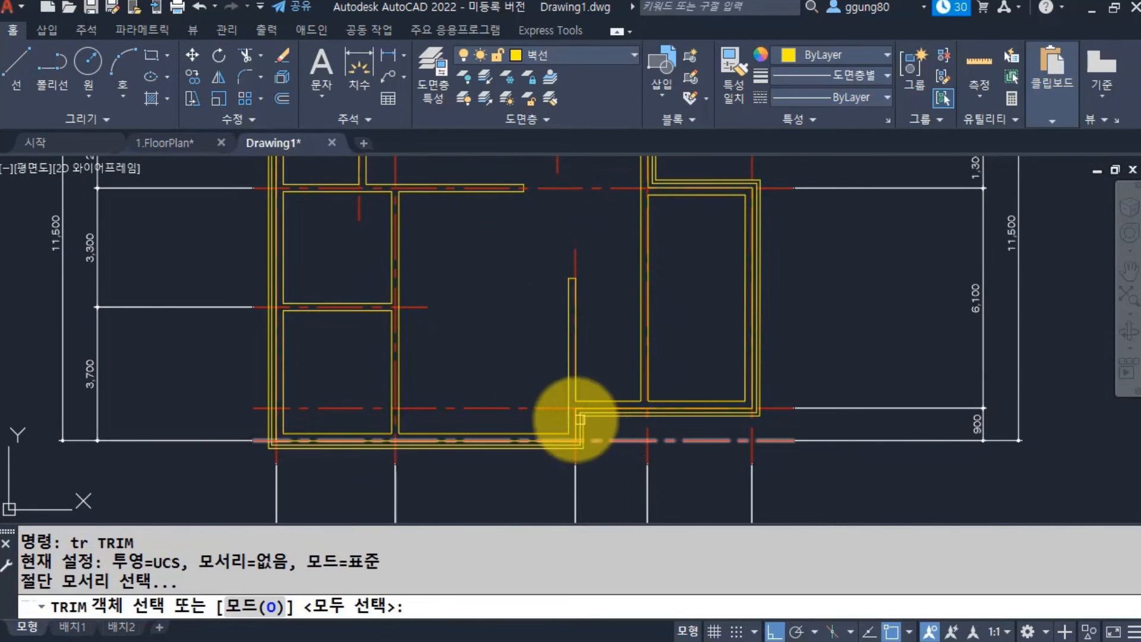
pyautogui.scroll(3, 593, 438)
pyautogui.click(561, 372)
pyautogui.click(543, 395)
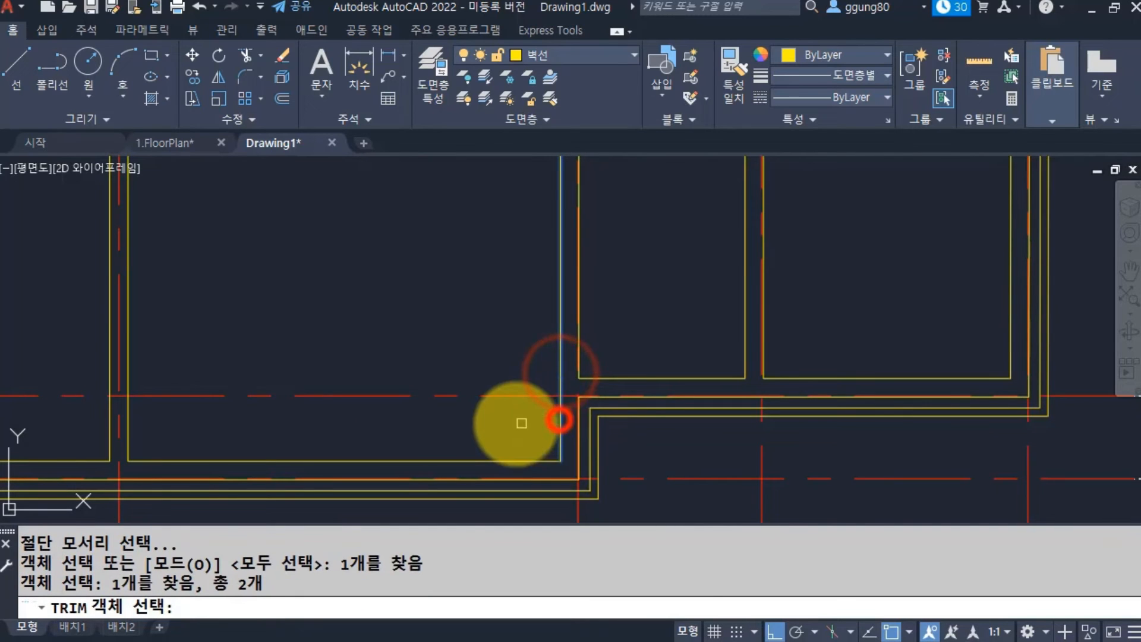
pyautogui.press('Return')
pyautogui.click(532, 393)
pyautogui.press('Escape')
# Lengthen by 800 the left end of the lower-right exterior wall's trimmed horizontal centerline.
pyautogui.write('len')
pyautogui.press('Return')
pyautogui.press('Return')
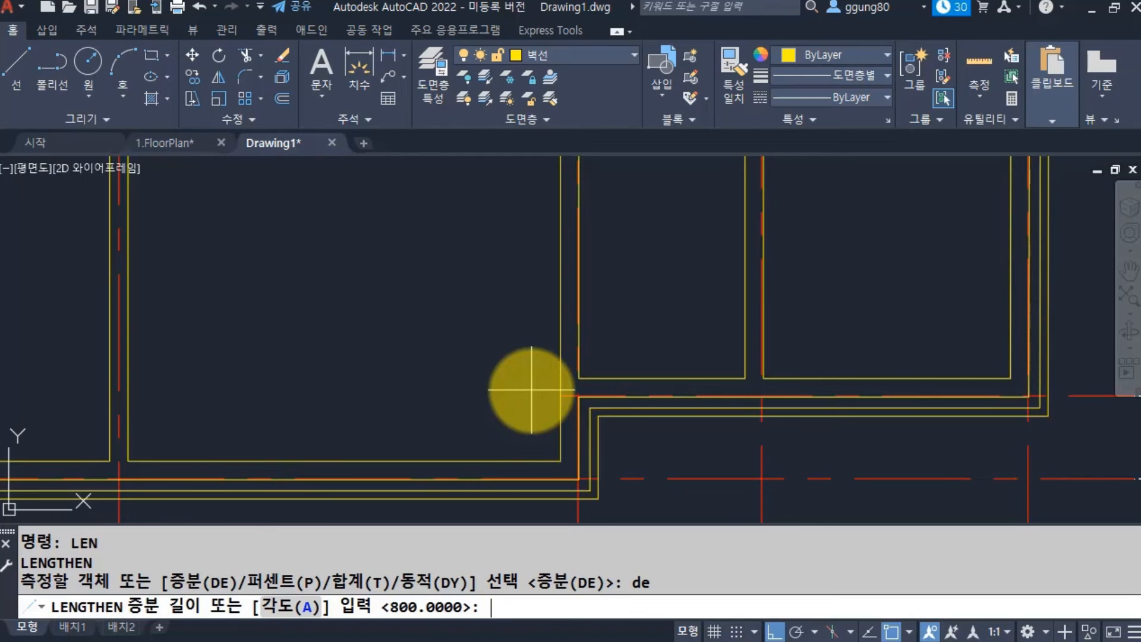
pyautogui.press('Return')
pyautogui.click(570, 395)
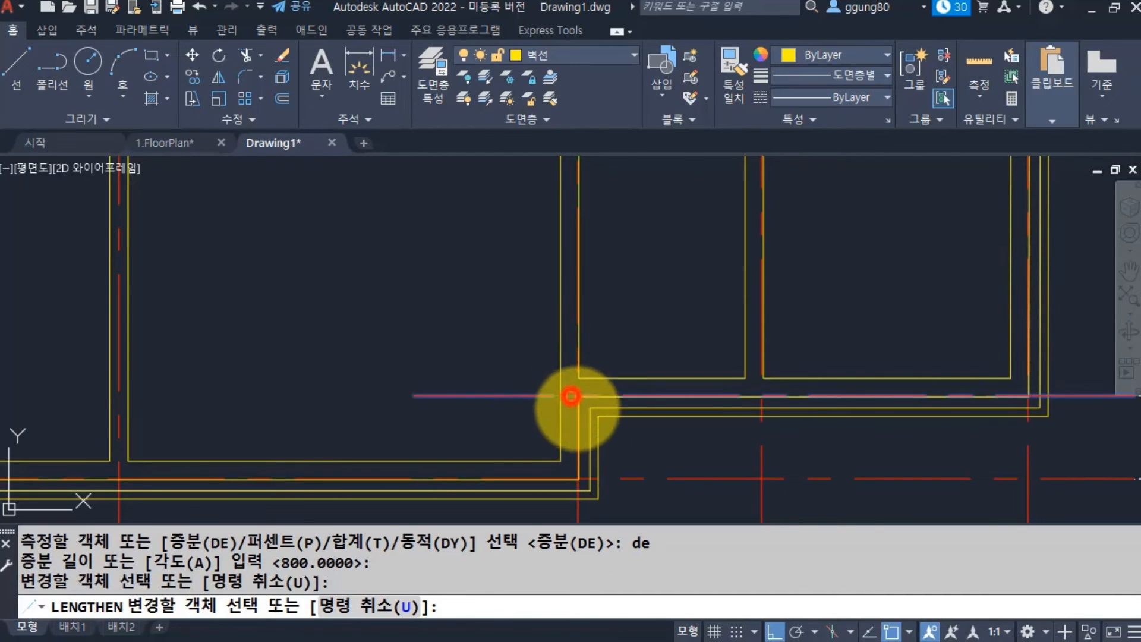
pyautogui.press('Return')
# Zoom the view to the drawing's extents.
pyautogui.write('z')
pyautogui.press('Return')
pyautogui.write('e')
pyautogui.press('Return')
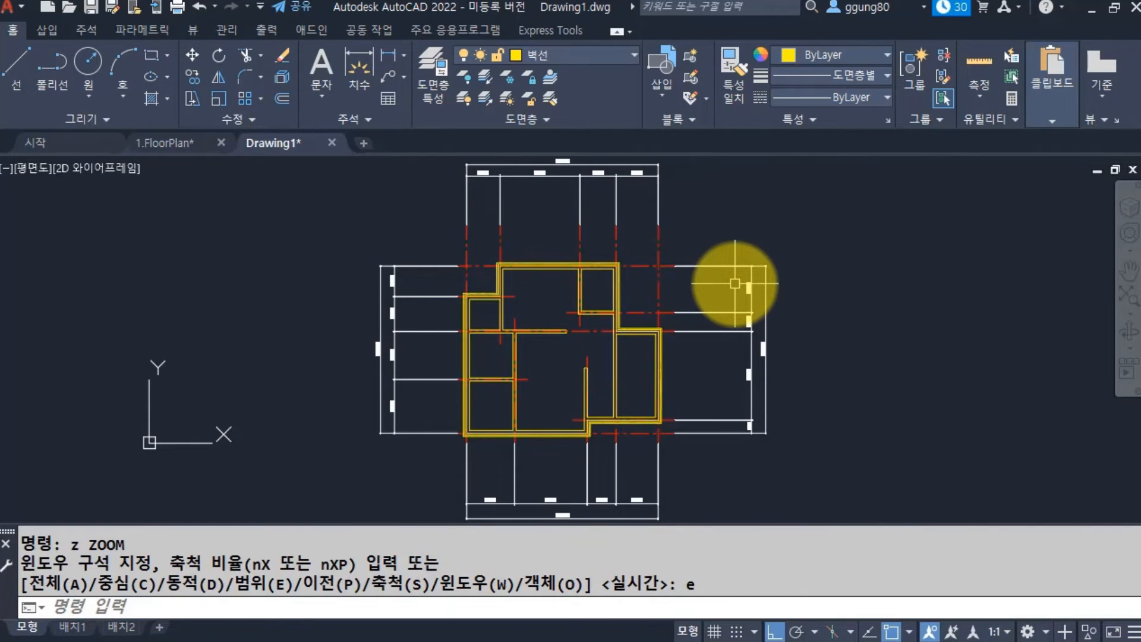
pyautogui.moveTo(742, 308)
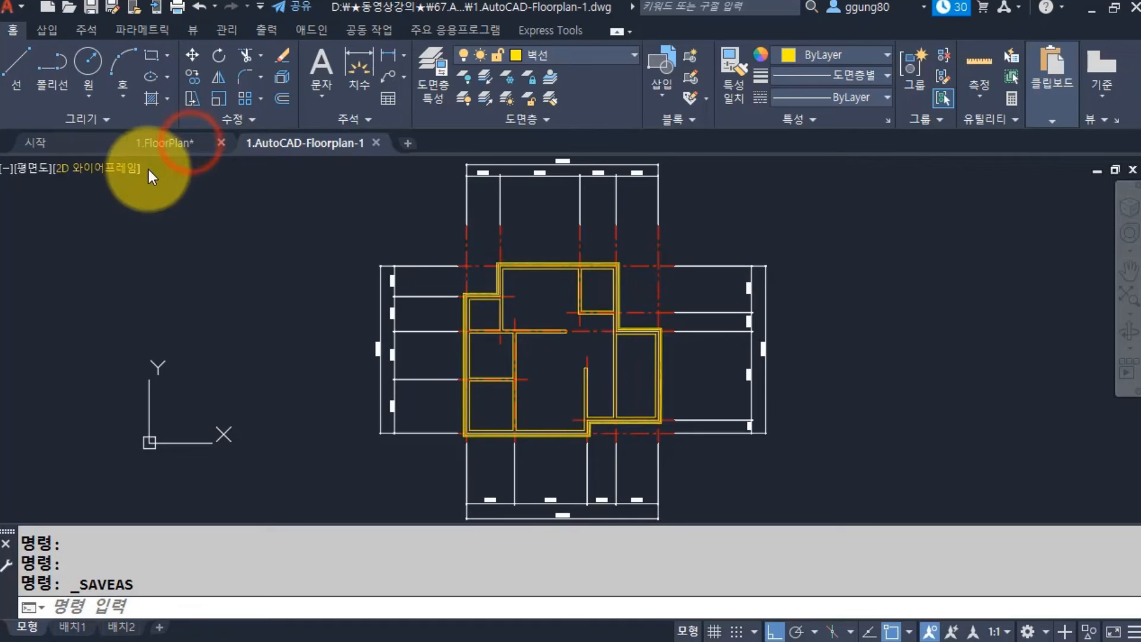
# Switch to the 1.FloorPlan drawing and measure the width of the 방1 door opening with a linear dimension, without placing it.
pyautogui.click(167, 144)
pyautogui.scroll(-5, 464, 303)
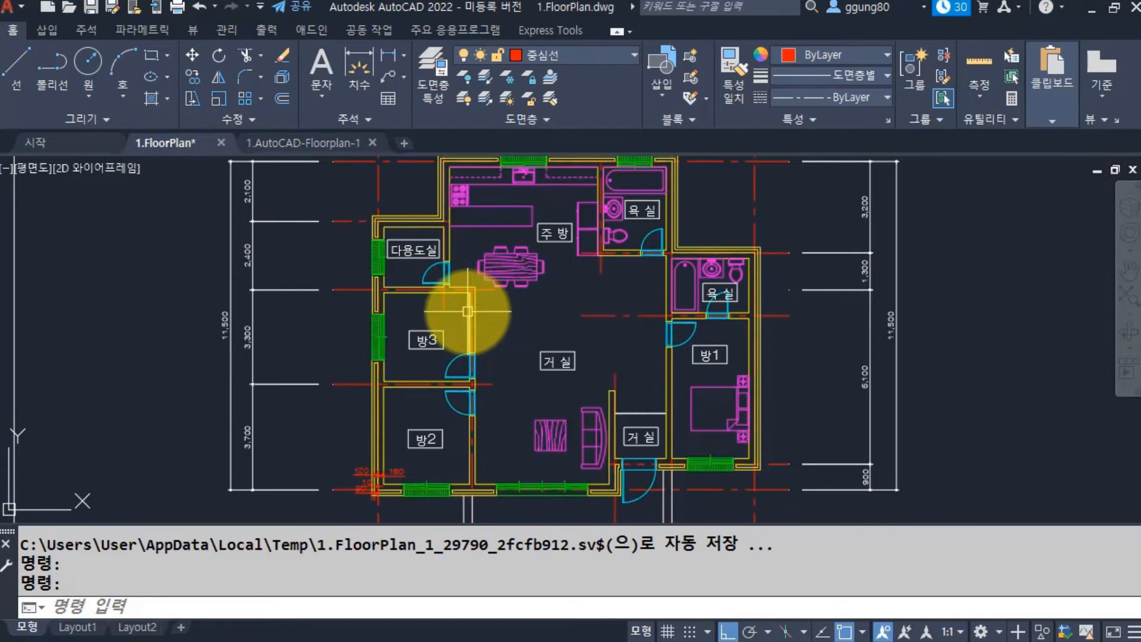
pyautogui.scroll(8, 553, 339)
pyautogui.moveTo(535, 242)
pyautogui.mouseDown(button='middle')
pyautogui.moveTo(428, 437)
pyautogui.moveTo(459, 443)
pyautogui.mouseUp(button='middle')
pyautogui.write('dli')
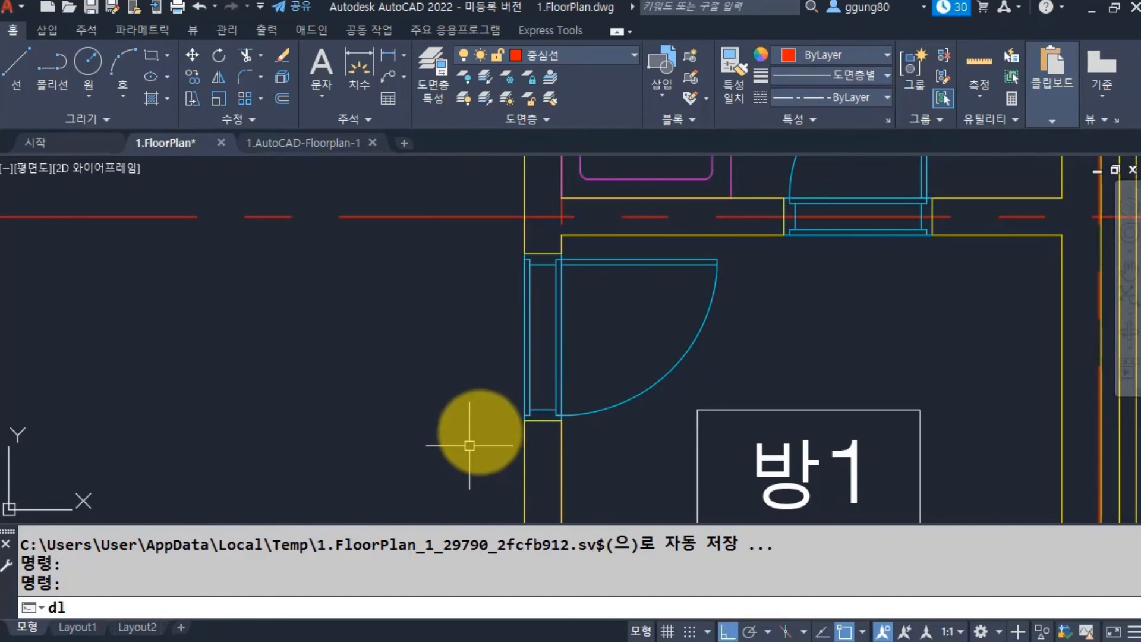
pyautogui.press('Return')
pyautogui.scroll(-2, 512, 322)
pyautogui.click(520, 280)
pyautogui.click(520, 390)
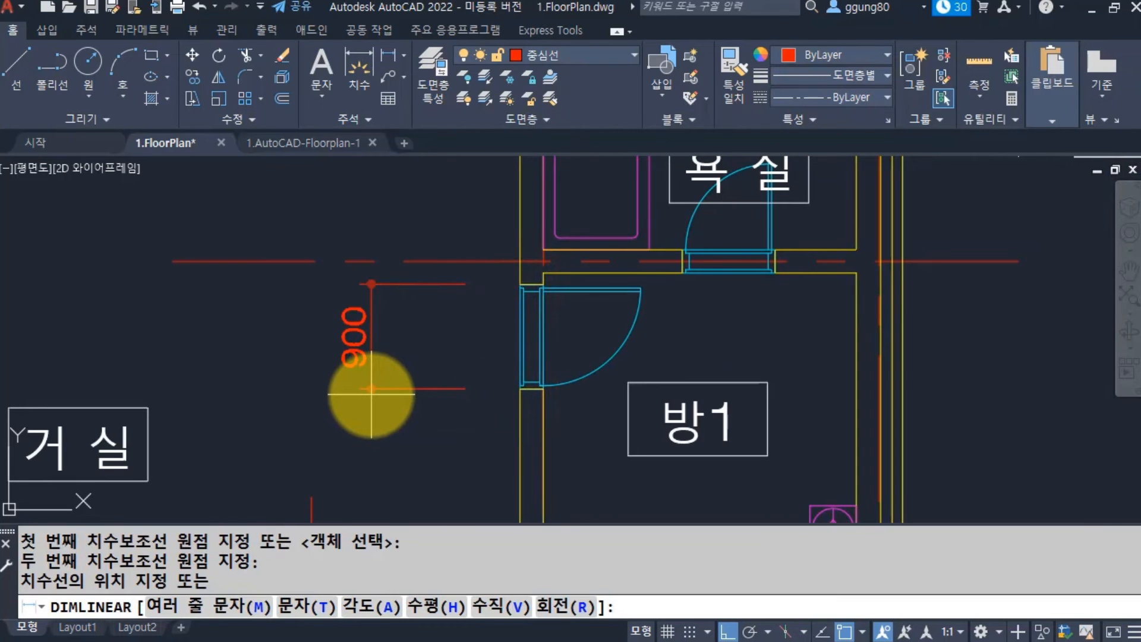
pyautogui.press('Escape')
# Measure the width of the door opening between 방1 and its bathroom with a linear dimension, without placing it.
pyautogui.moveTo(704, 324); pyautogui.dragTo(593, 351, button='middle')
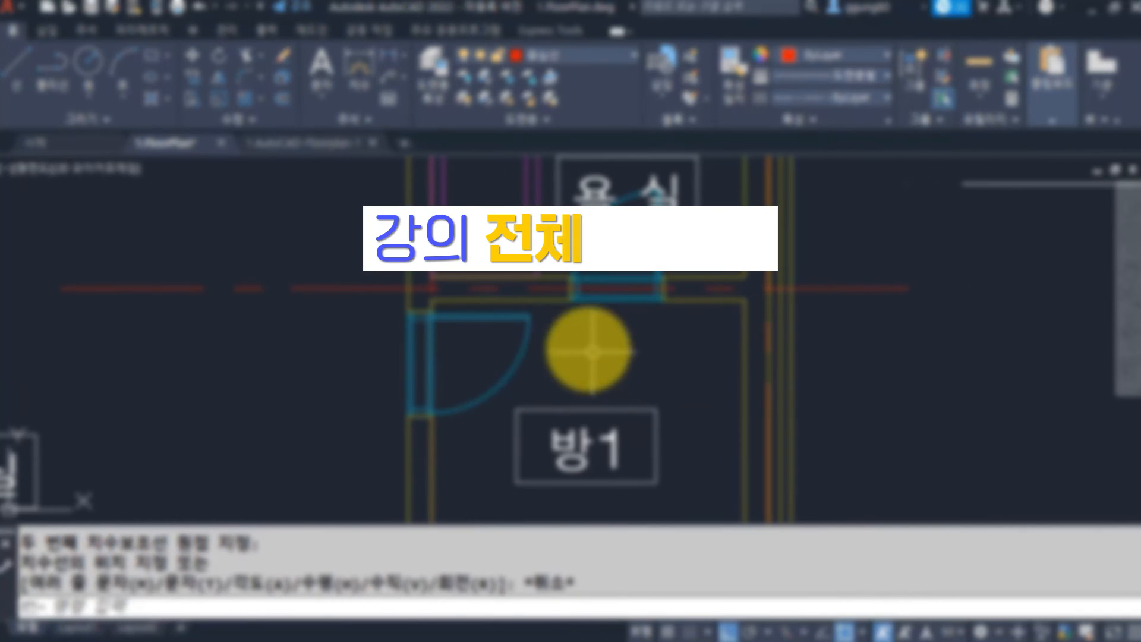
pyautogui.press('Return')
pyautogui.click(575, 300)
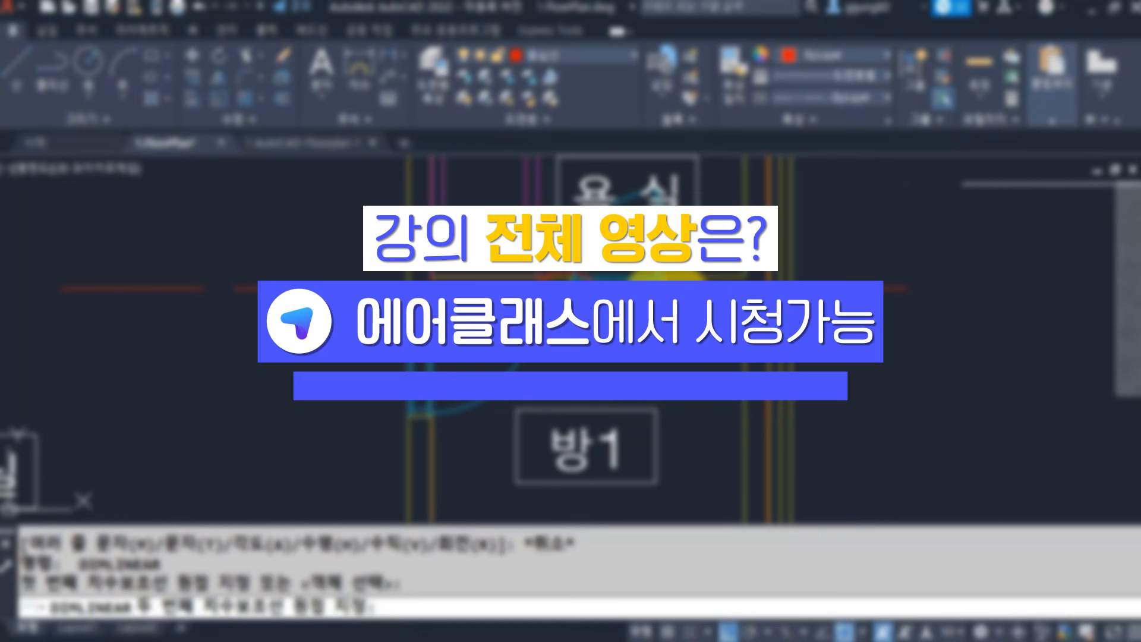
pyautogui.click(663, 299)
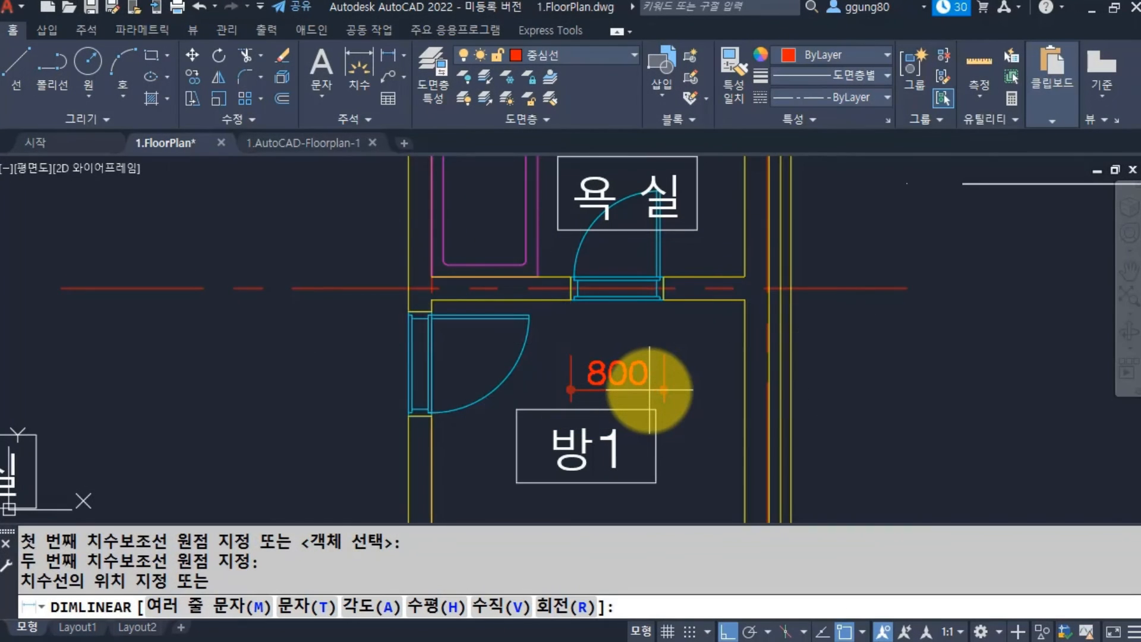
pyautogui.press('Escape')
# Measure the width of the entrance door opening in the lower exterior wall with a linear dimension, without placing it.
pyautogui.scroll(-4, 619, 374)
pyautogui.moveTo(531, 397); pyautogui.dragTo(541, 258, button='middle')
pyautogui.scroll(4, 514, 479)
pyautogui.moveTo(517, 432); pyautogui.dragTo(509, 385, button='middle')
pyautogui.press('Return')
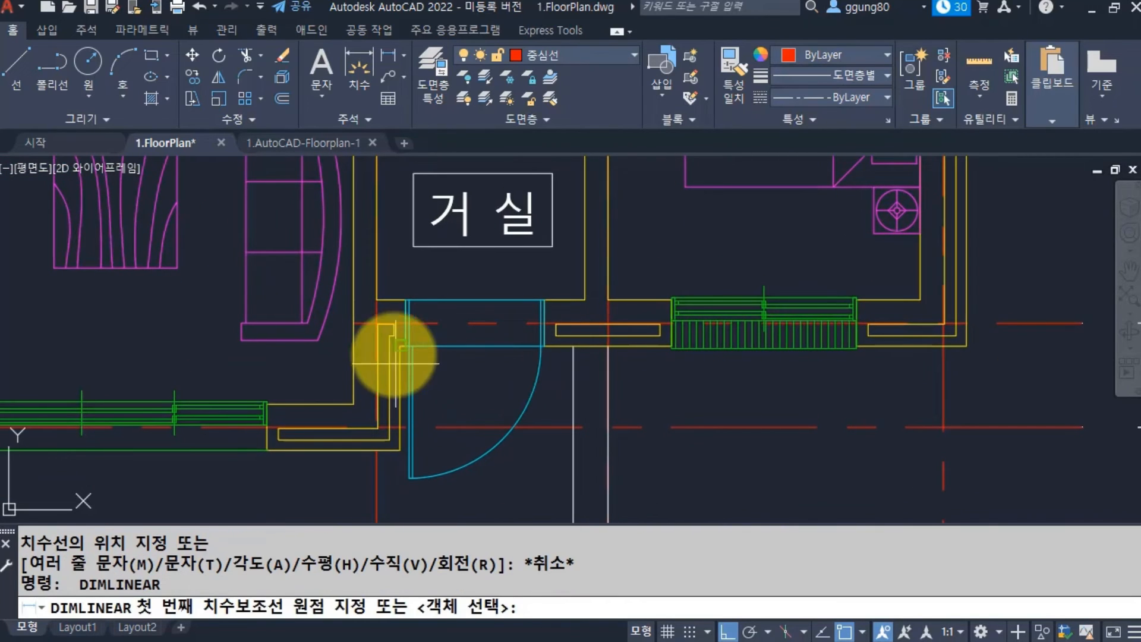
pyautogui.click(405, 299)
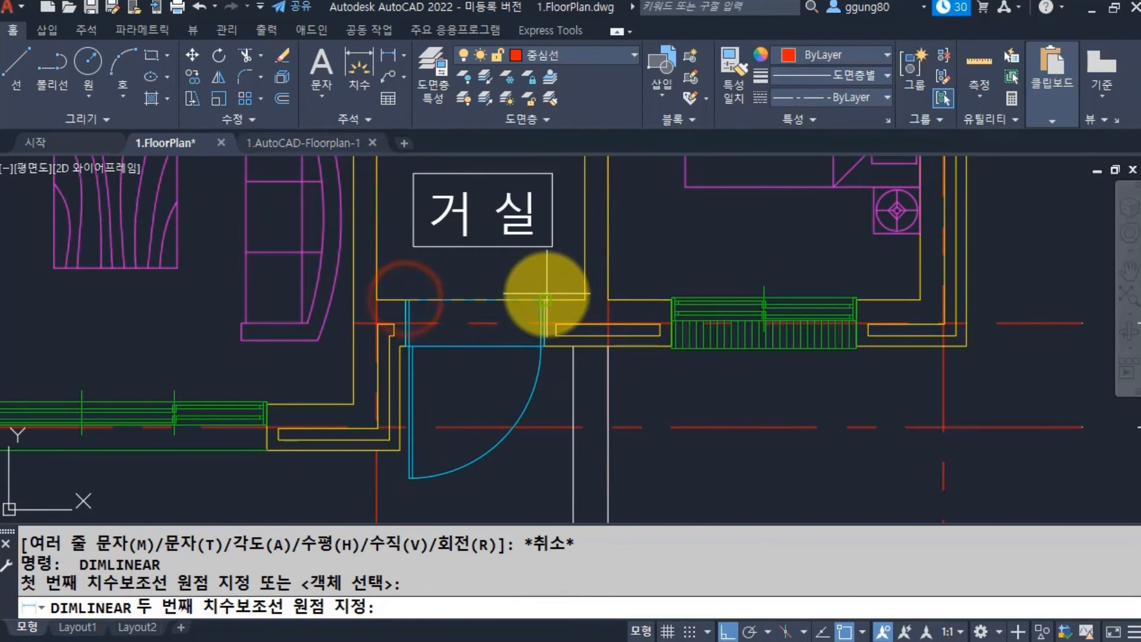
pyautogui.click(545, 300)
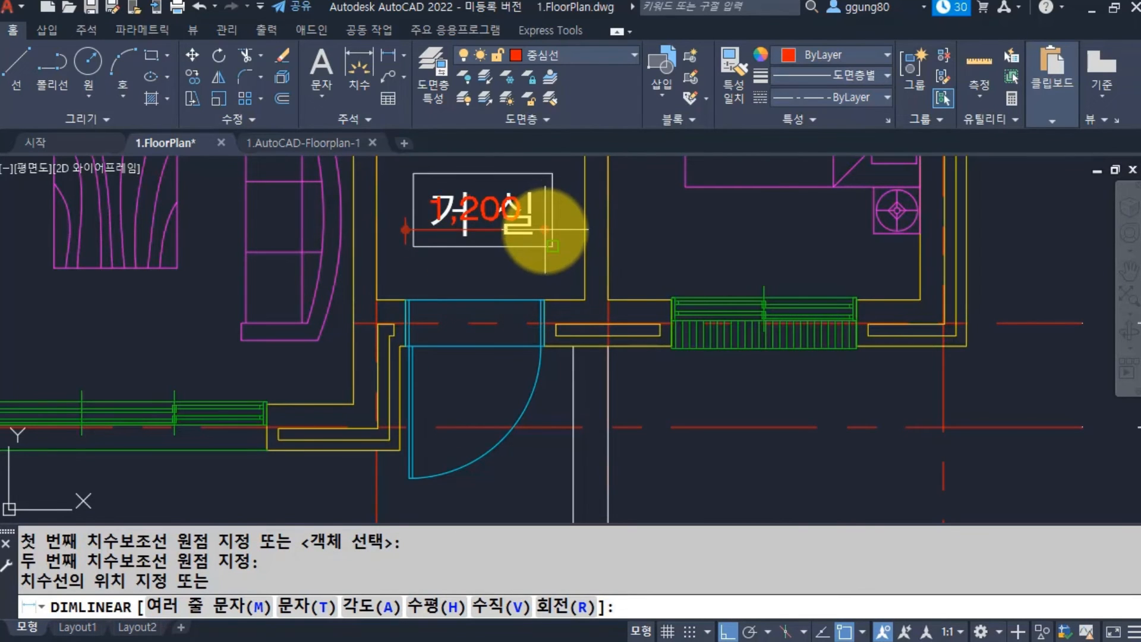
pyautogui.press('Escape')
# Switch to the 1.AutoCAD-Floorplan-1 drawing and check its list of layers.
pyautogui.scroll(-5, 505, 438)
pyautogui.scroll(6, 489, 365)
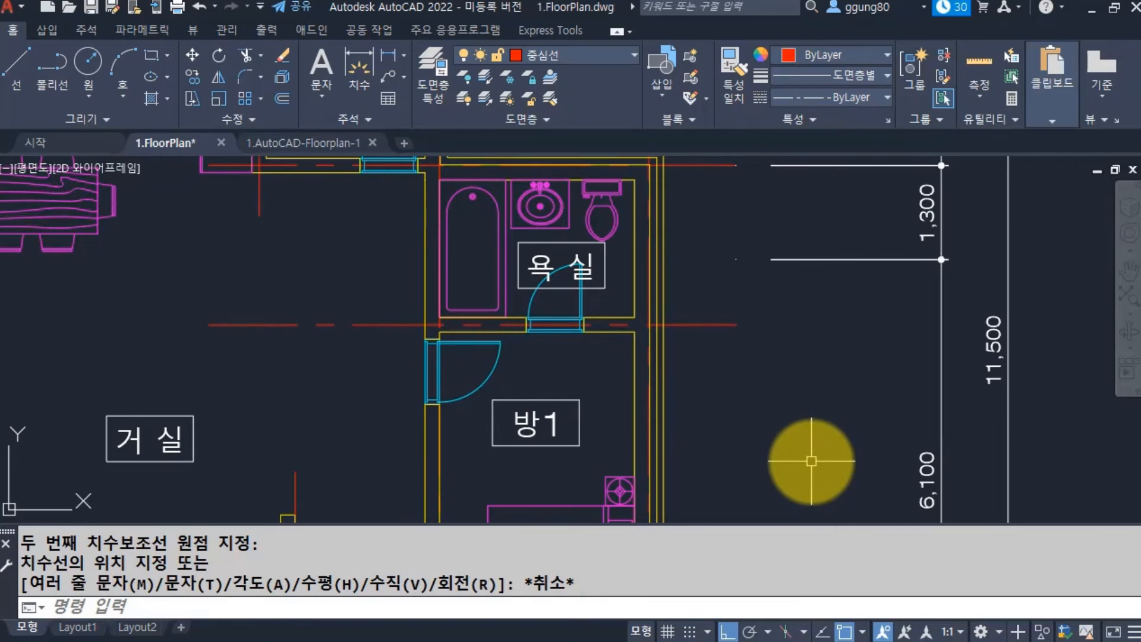
pyautogui.click(302, 143)
pyautogui.moveTo(695, 290); pyautogui.dragTo(326, 302, button='middle')
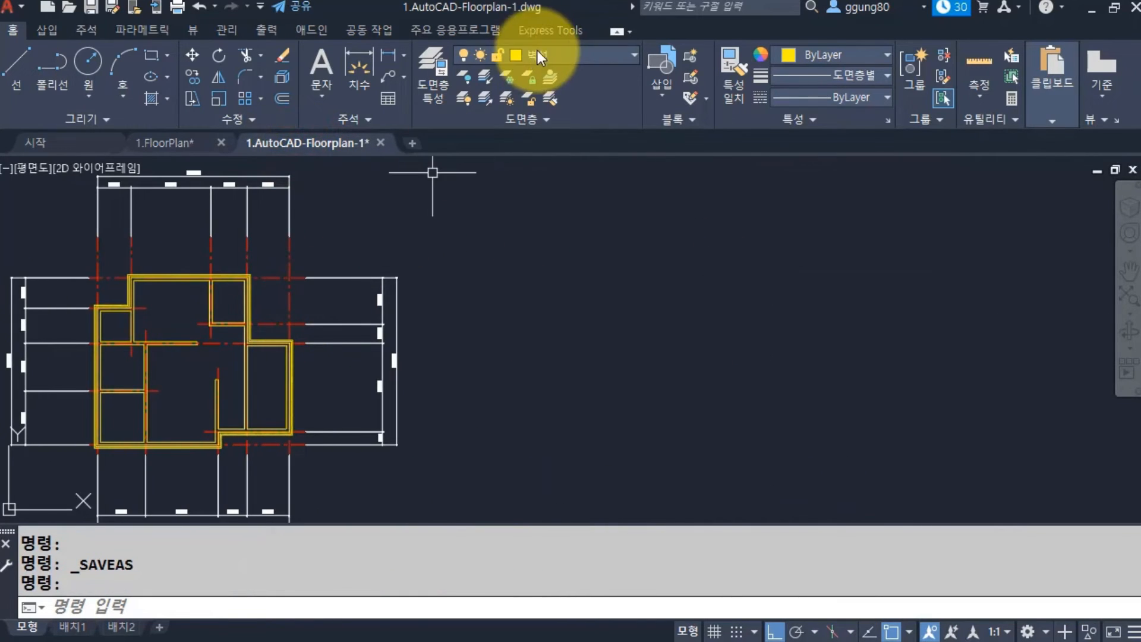
pyautogui.click(574, 57)
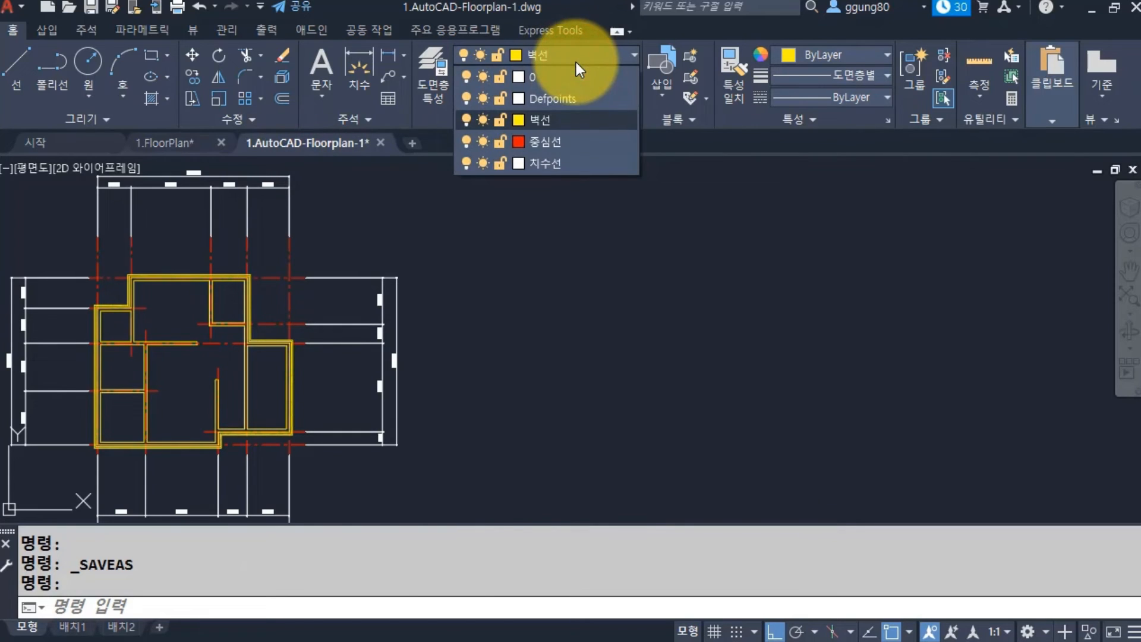
pyautogui.click(545, 299)
pyautogui.click(467, 230)
pyautogui.click(591, 301)
# Create a new layer named 문 in the layer properties manager.
pyautogui.write('1')
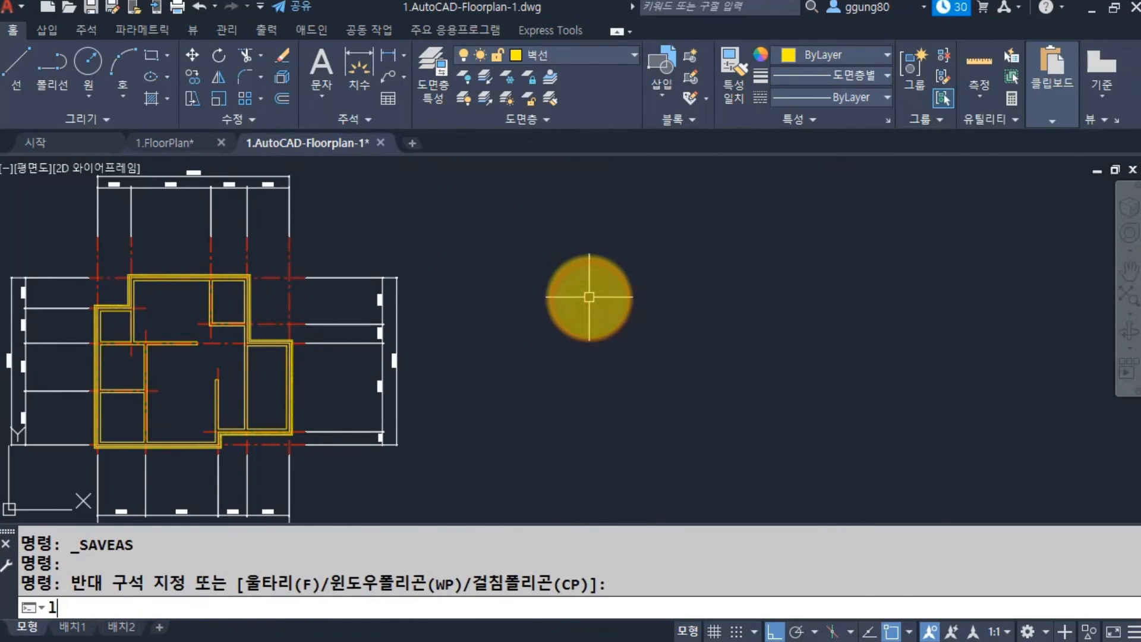
pyautogui.write('a')
pyautogui.press('Return')
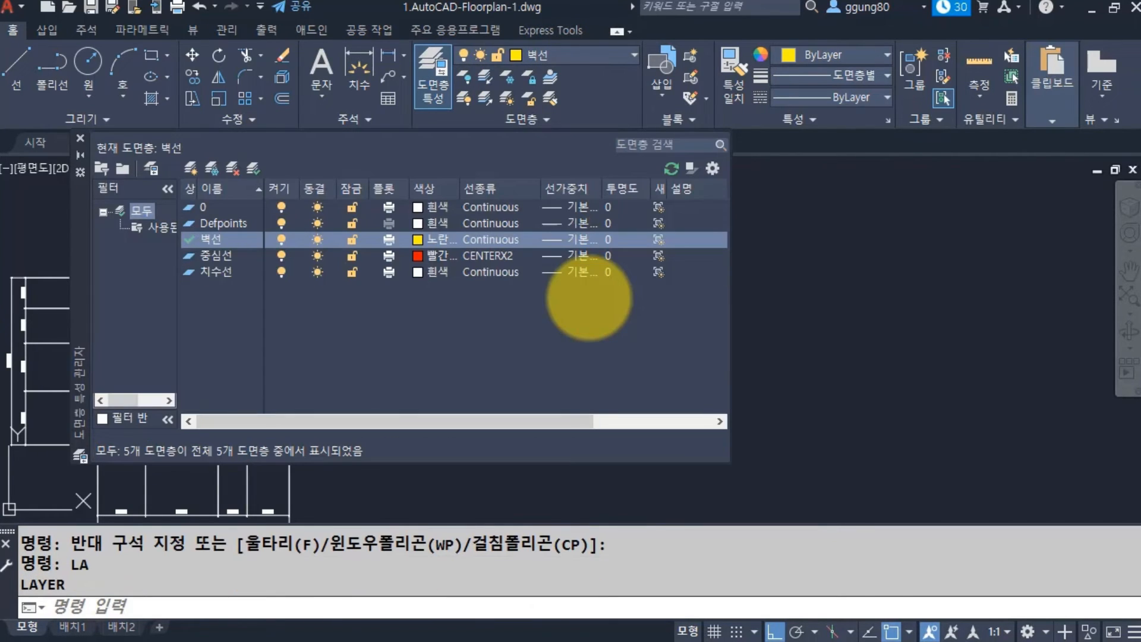
pyautogui.click(191, 170)
pyautogui.write('문')
pyautogui.press('Return')
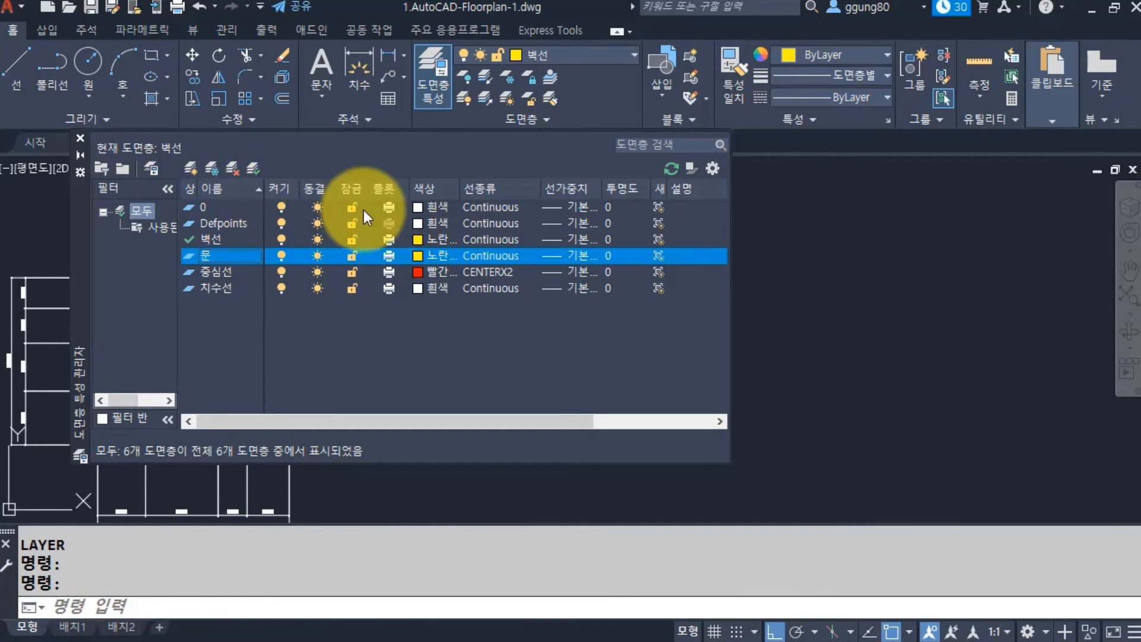
# Set the 문 layer's color to index 4 and make it the current layer.
pyautogui.click(433, 255)
pyautogui.write('4')
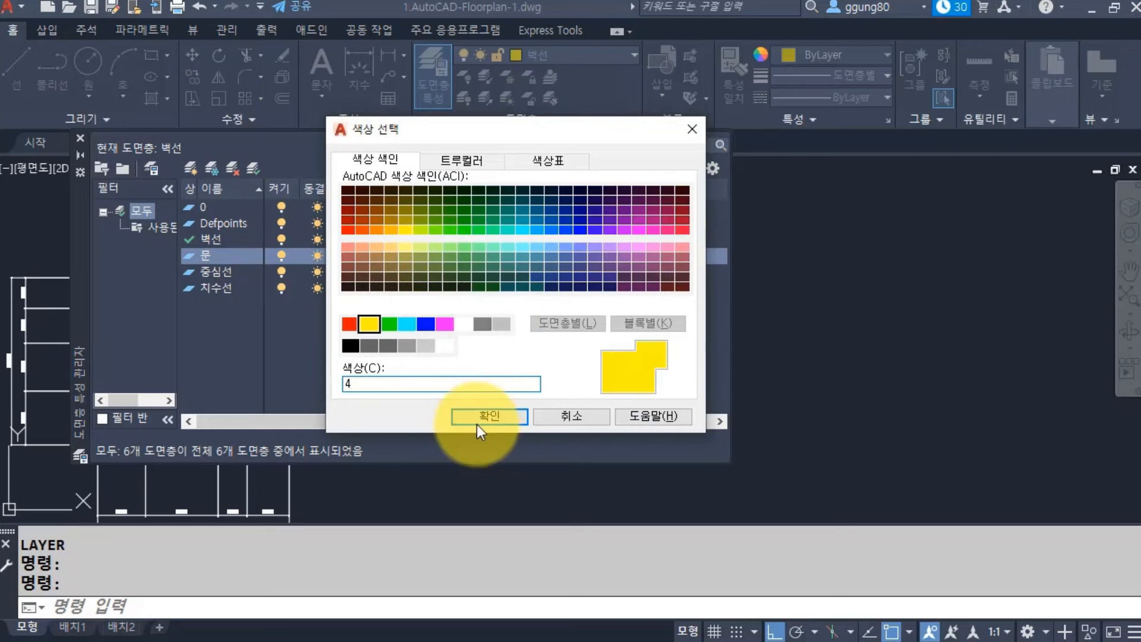
pyautogui.click(491, 415)
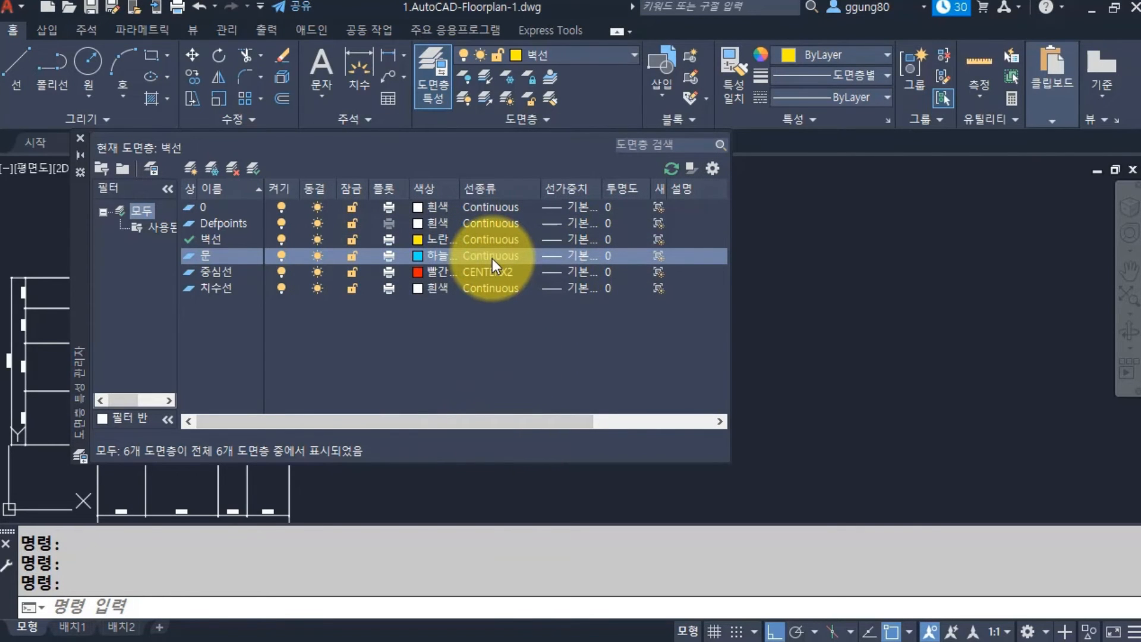
pyautogui.click(80, 138)
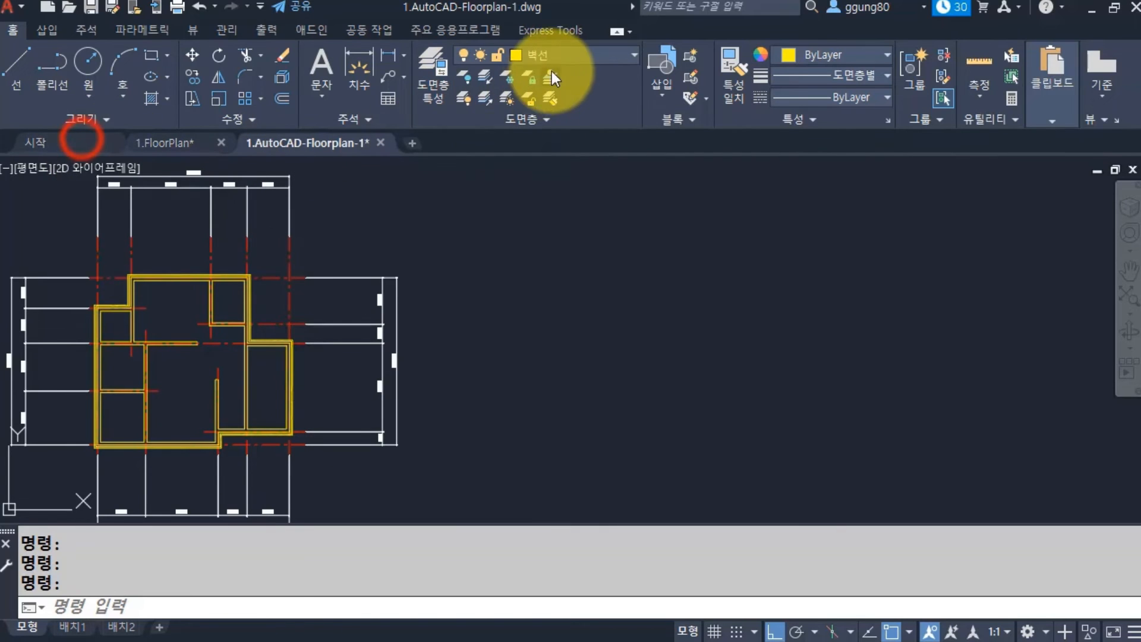
pyautogui.click(571, 59)
pyautogui.click(559, 120)
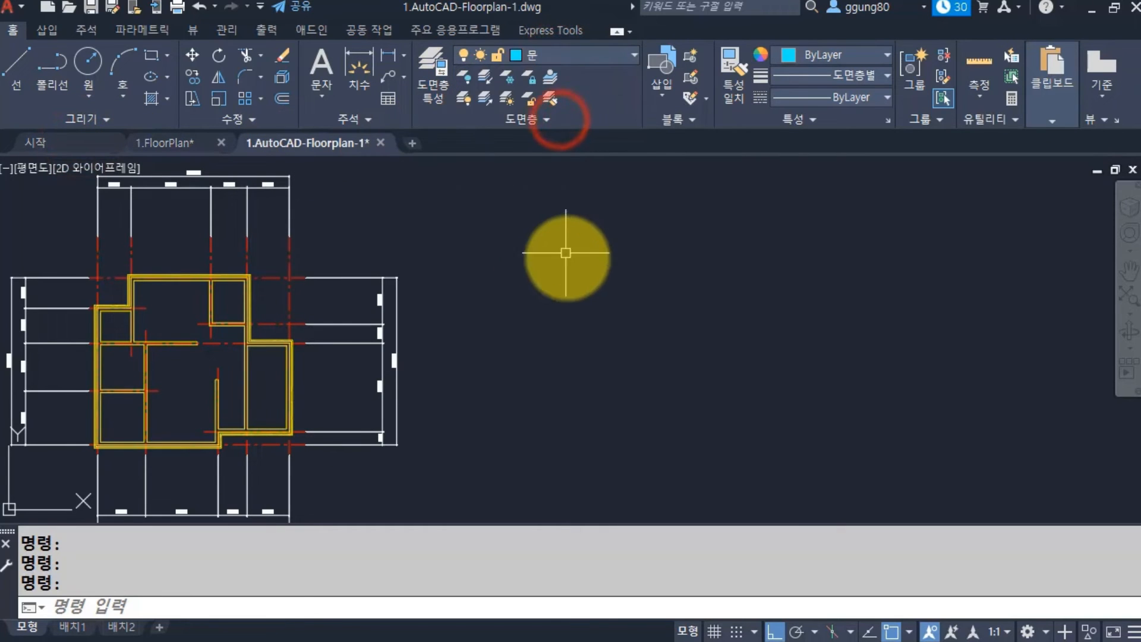
# Draw a 900 by 200 rectangle in the empty area to the right of the floor plan.
pyautogui.scroll(3, 561, 331)
pyautogui.moveTo(560, 331); pyautogui.dragTo(413, 349, button='middle')
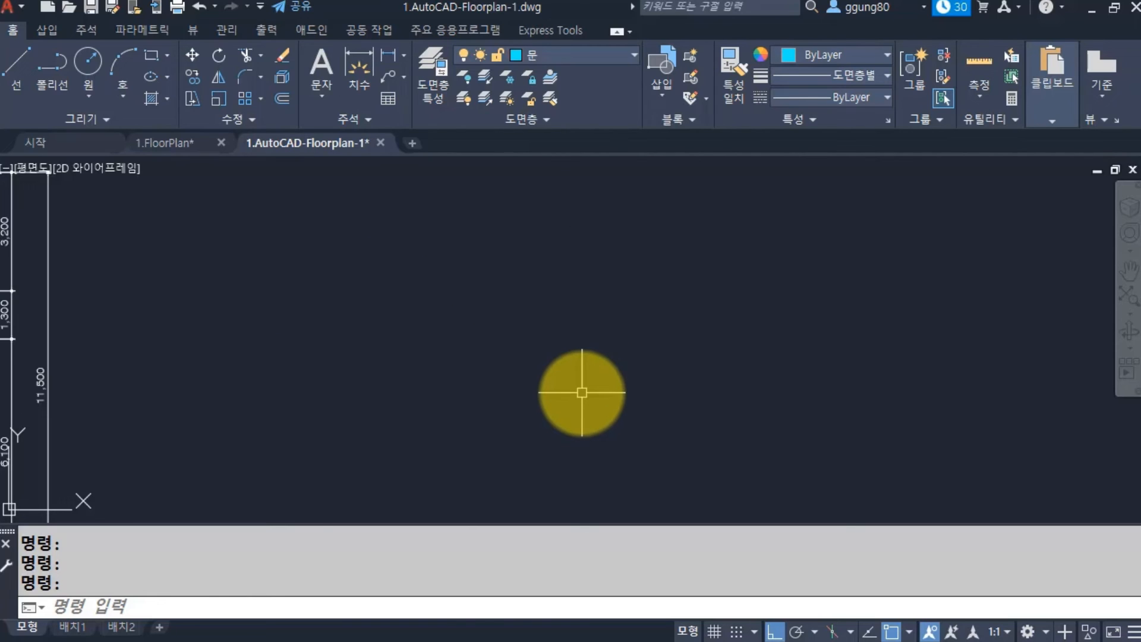
pyautogui.write('ㄱㄷㅊ')
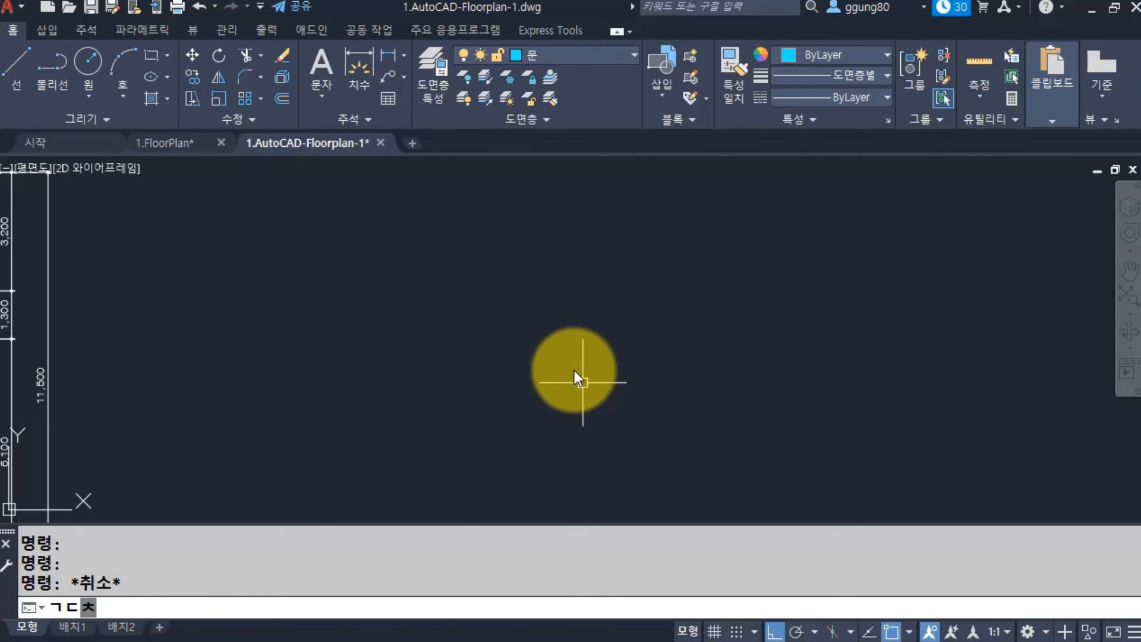
pyautogui.press('Escape')
pyautogui.press('Escape')
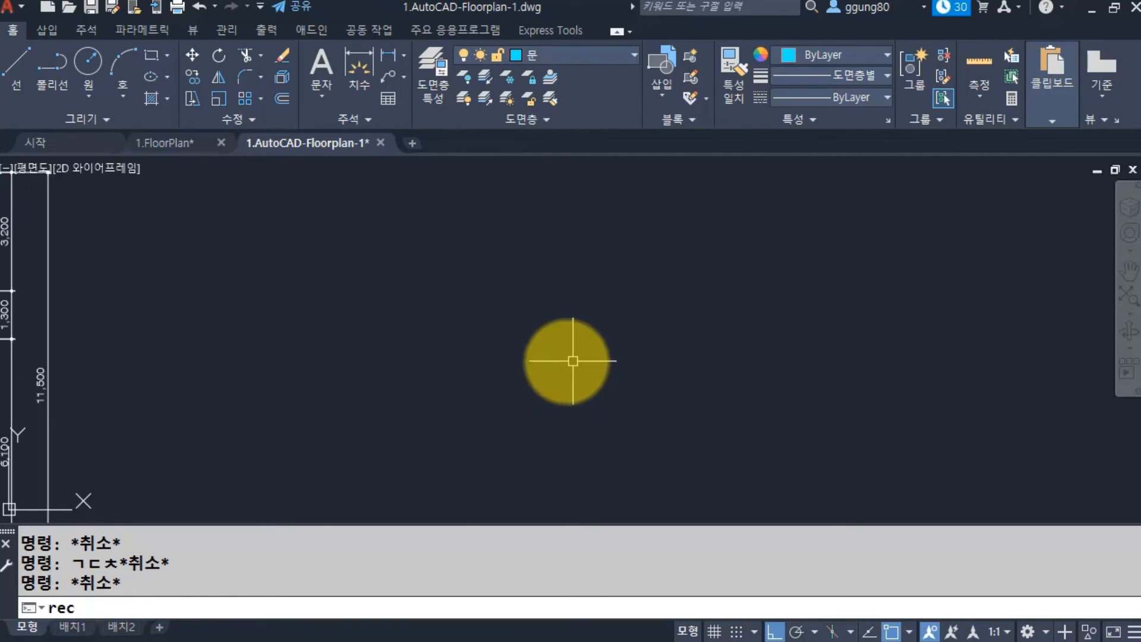
pyautogui.write('rec')
pyautogui.press('Return')
pyautogui.click(289, 366)
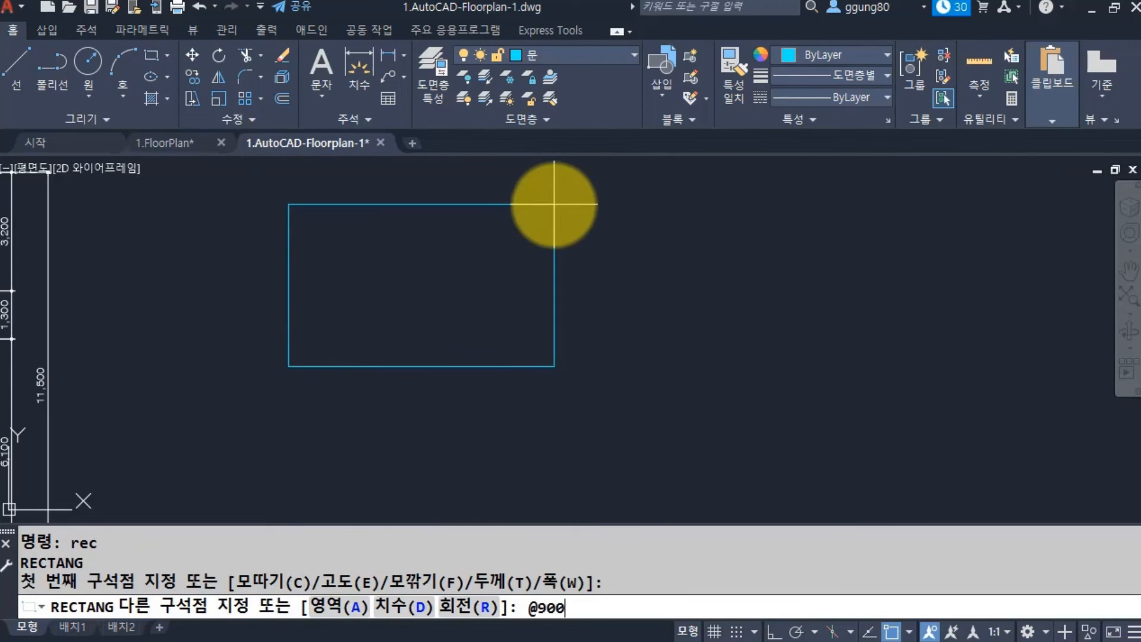
pyautogui.press('Return')
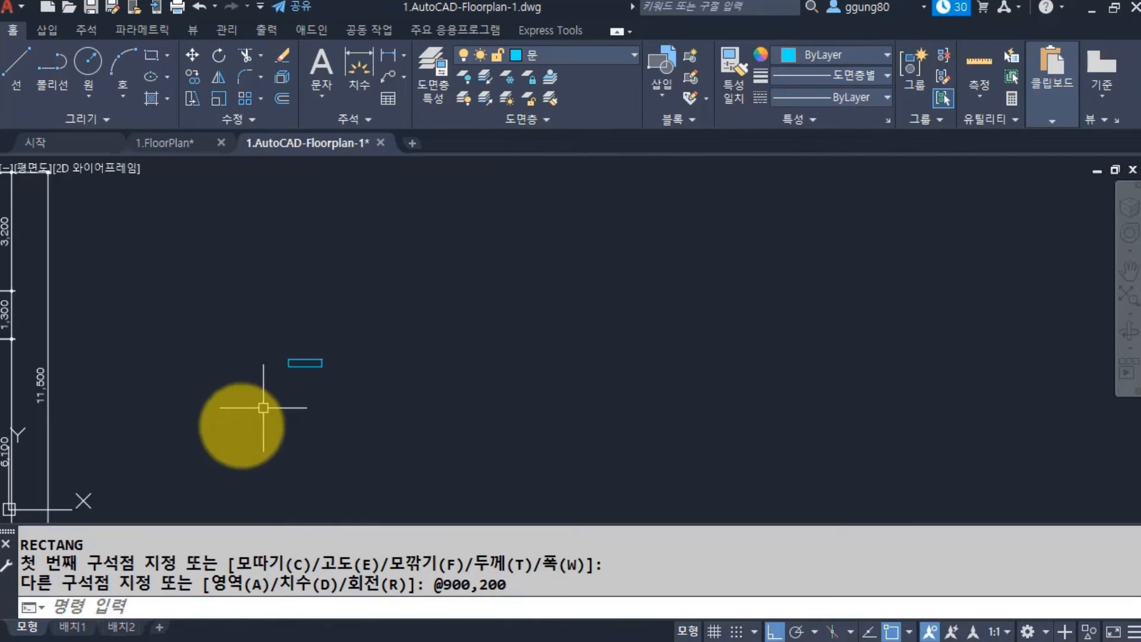
# Explode the 900 by 200 rectangle into separate lines.
pyautogui.scroll(5, 388, 255)
pyautogui.moveTo(467, 229); pyautogui.dragTo(400, 359, button='middle')
pyautogui.write('x')
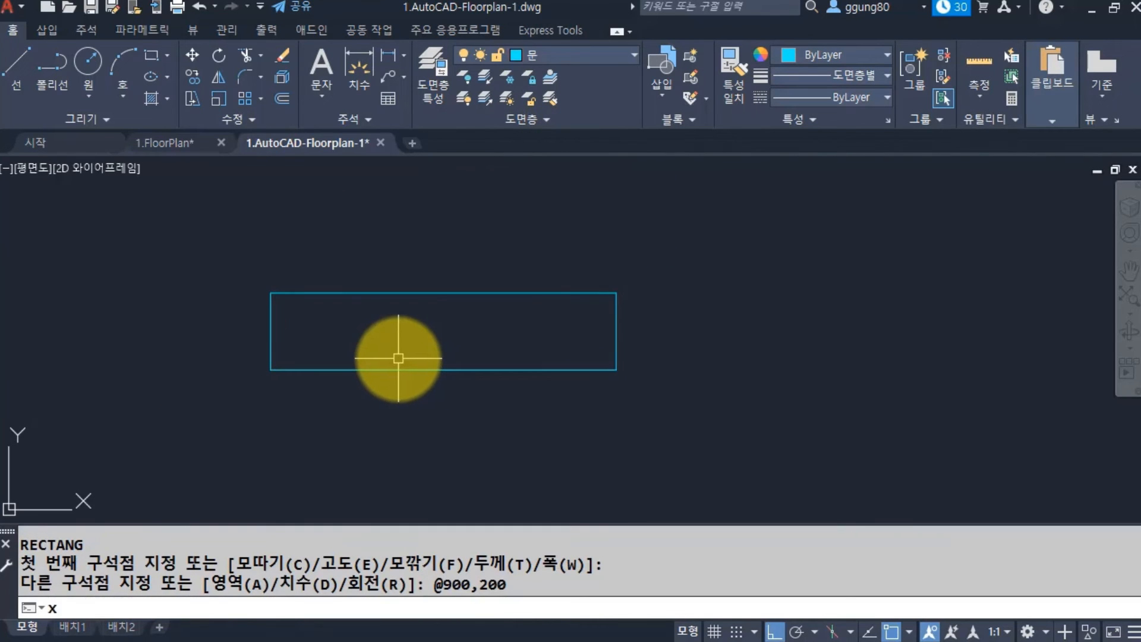
pyautogui.press('Return')
pyautogui.click(442, 431)
pyautogui.click(377, 325)
pyautogui.press('Return')
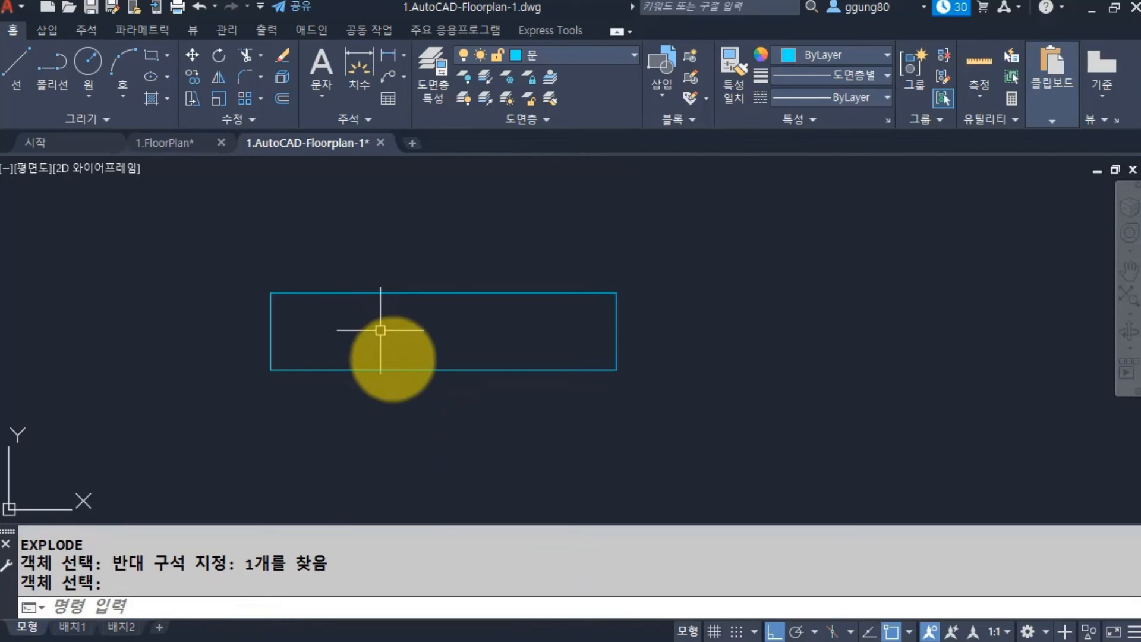
# Offset each short side of the rectangle inward twice, at a spacing of 30.
pyautogui.write('o')
pyautogui.press('Return')
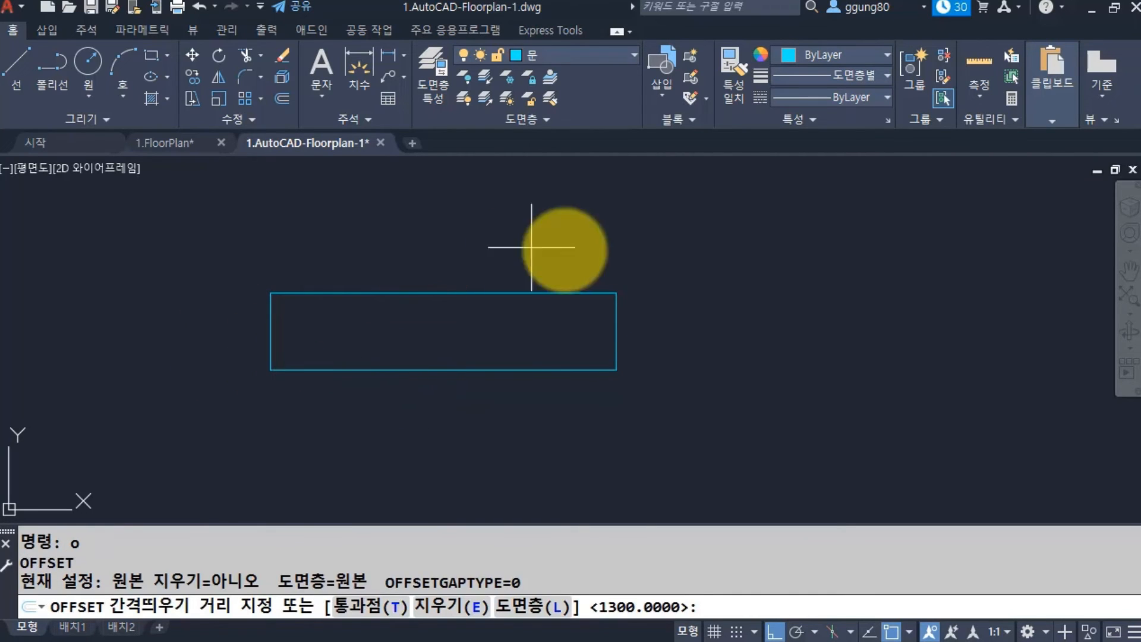
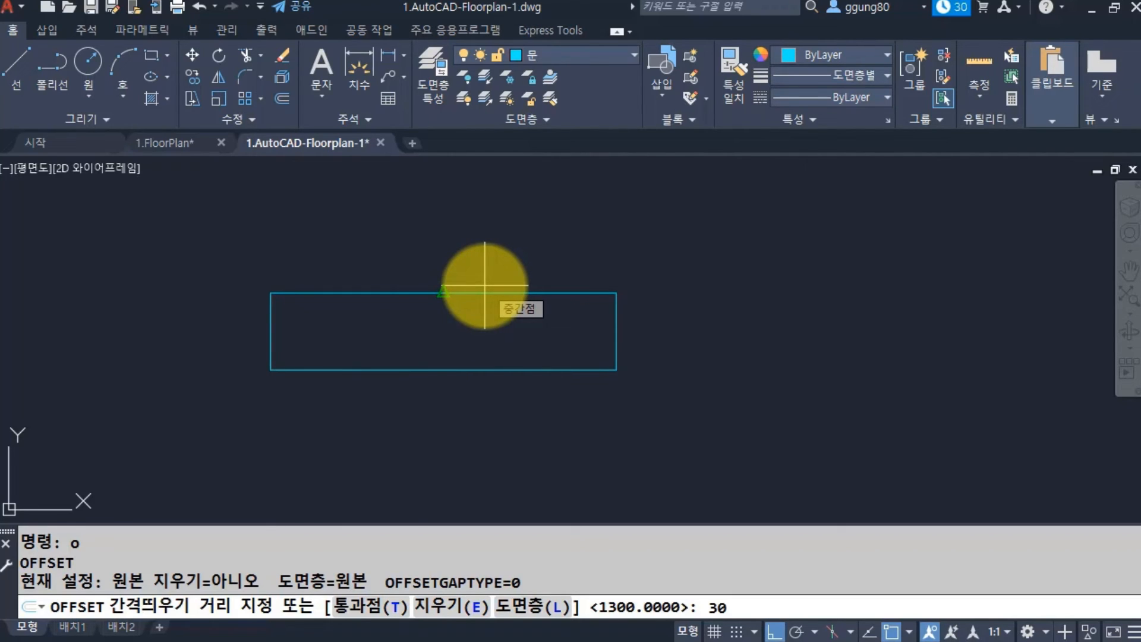
pyautogui.press('Return')
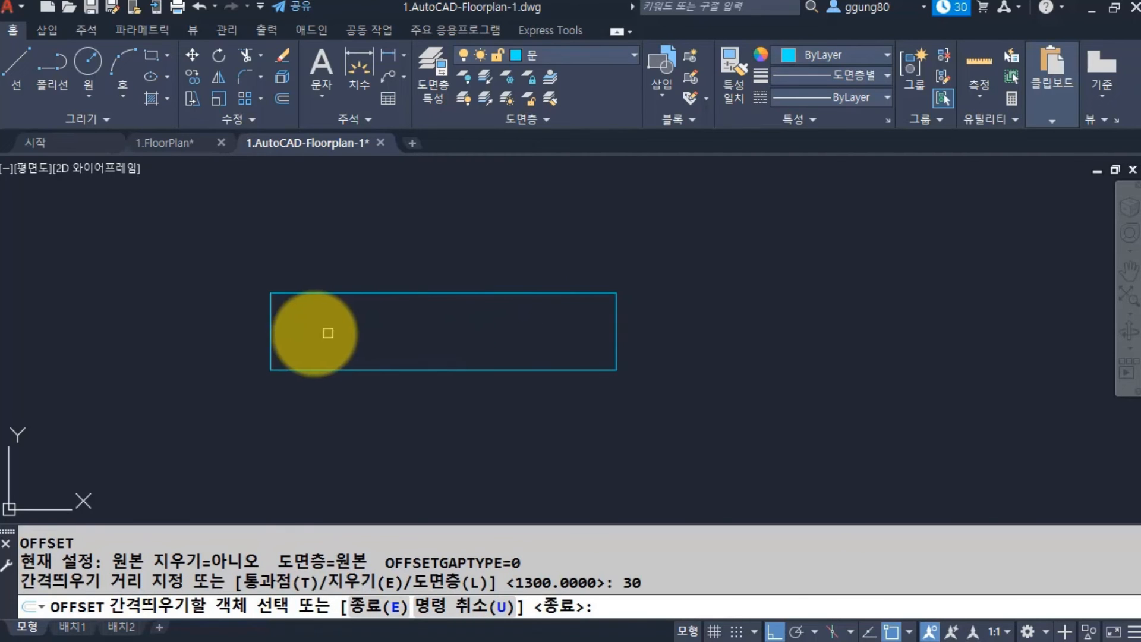
pyautogui.click(272, 332)
pyautogui.click(295, 329)
pyautogui.click(283, 328)
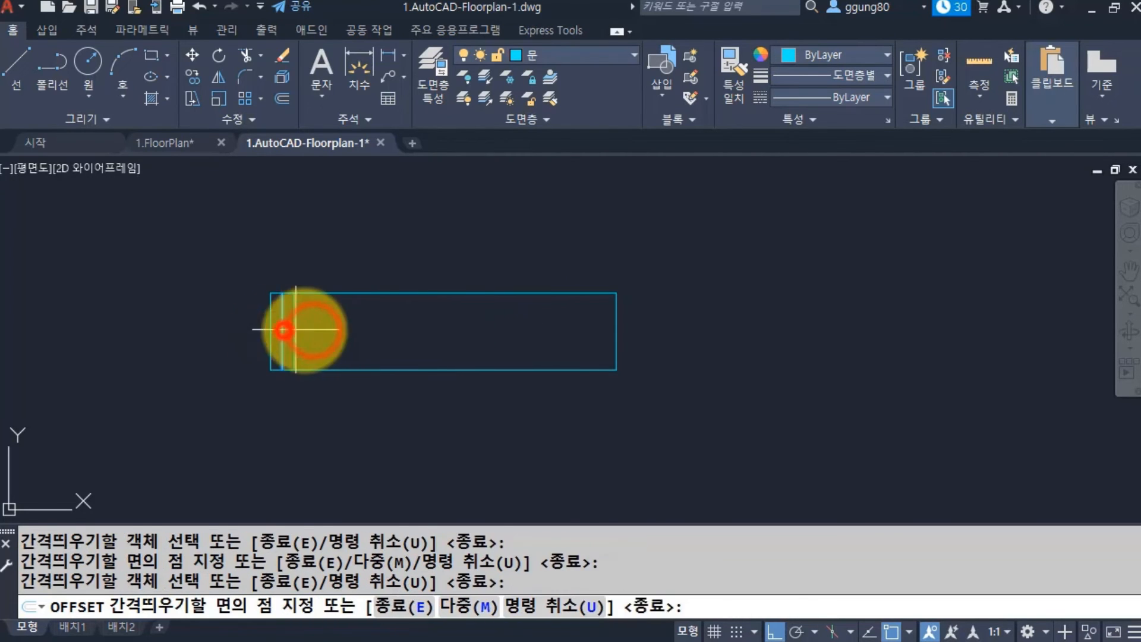
pyautogui.click(312, 331)
pyautogui.click(617, 332)
pyautogui.click(565, 332)
pyautogui.click(604, 334)
pyautogui.click(532, 334)
# Offset the rectangle's upper and lower long sides inward by 30.
pyautogui.click(449, 293)
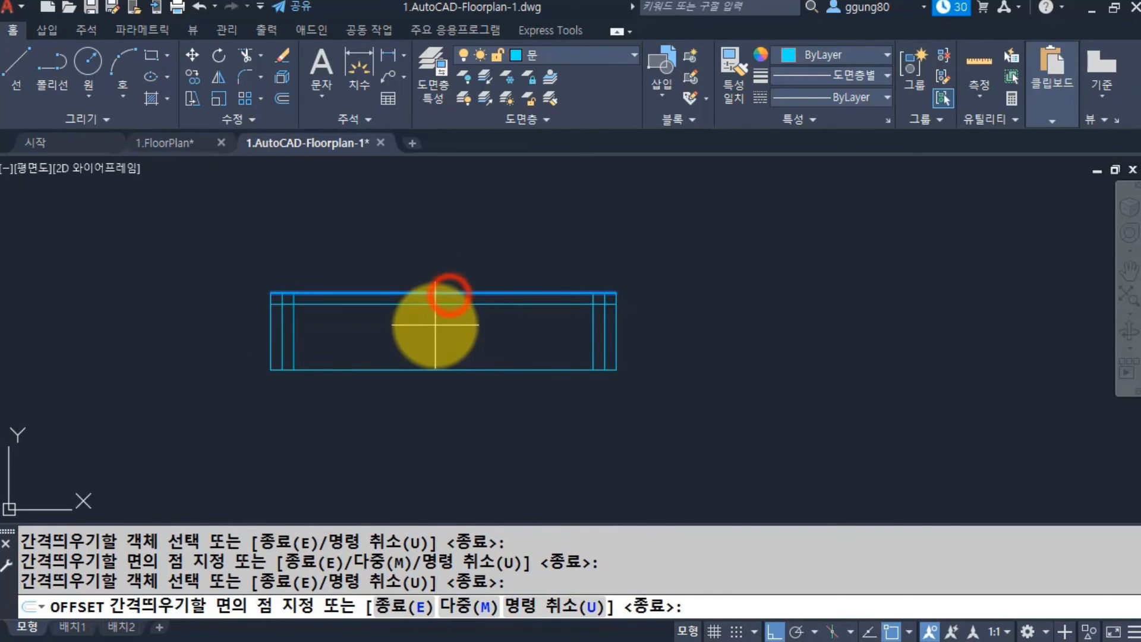
pyautogui.click(436, 326)
pyautogui.click(404, 370)
pyautogui.click(409, 338)
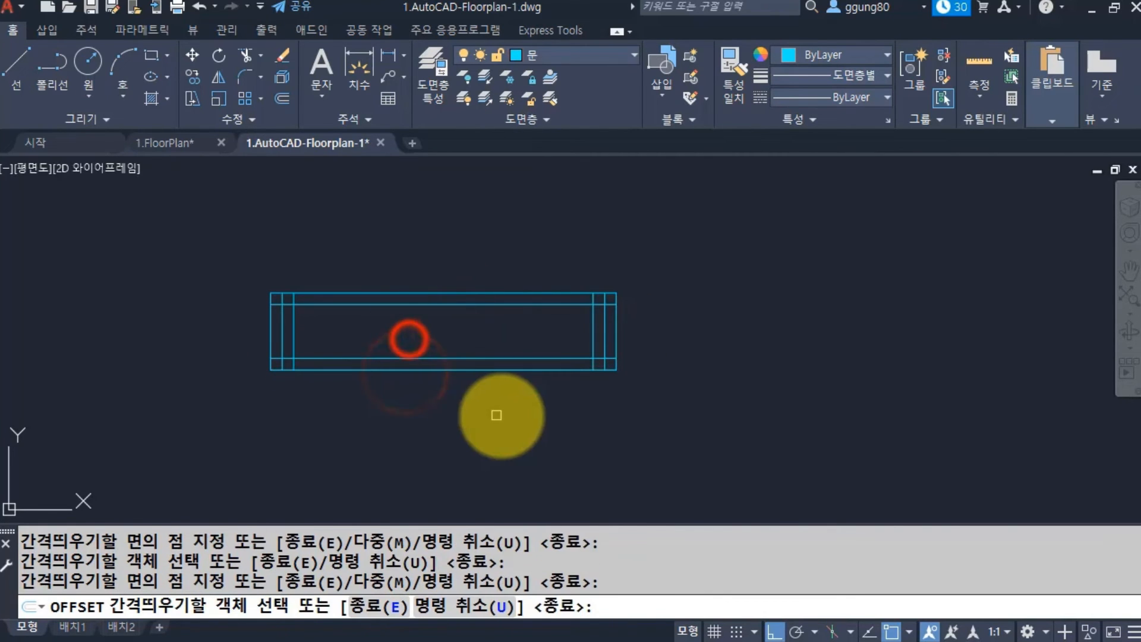
pyautogui.press('Return')
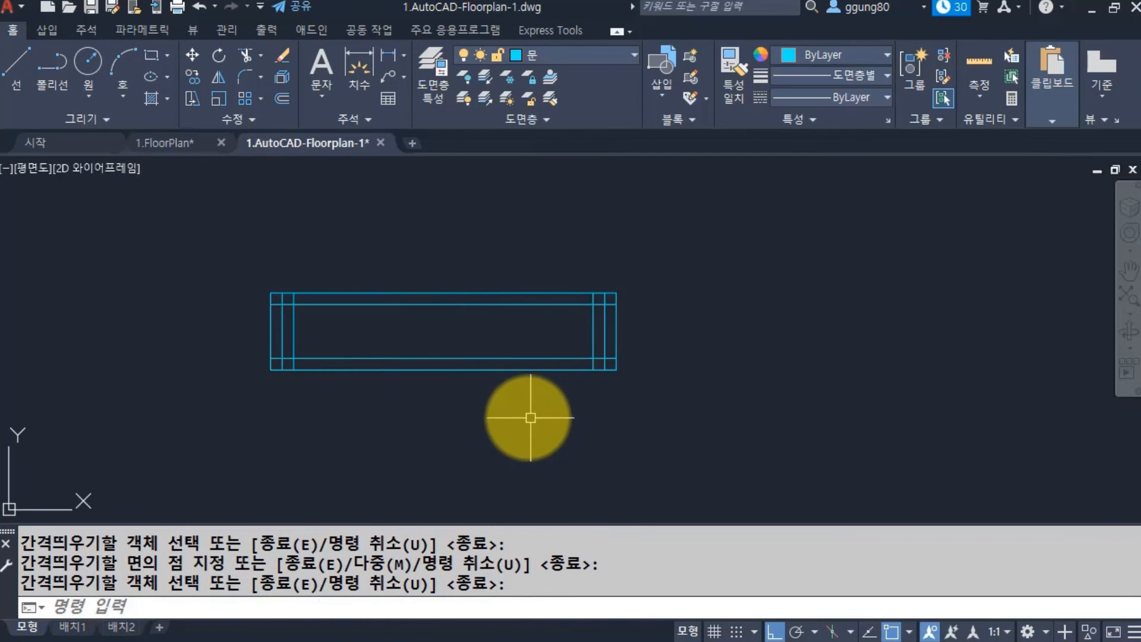
# Trim the overlapping lines at the left end of the door frame into a stepped jamb, using all lines as cutting edges.
pyautogui.write('tr')
pyautogui.press('Return')
pyautogui.click(707, 417)
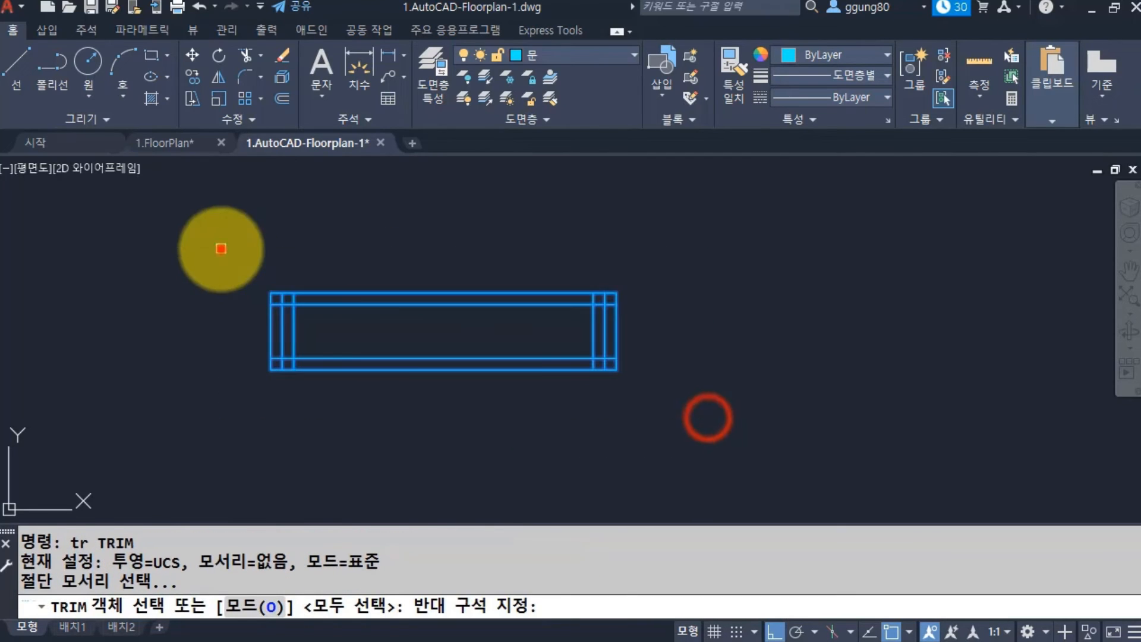
pyautogui.click(221, 249)
pyautogui.press('Return')
pyautogui.scroll(4, 284, 321)
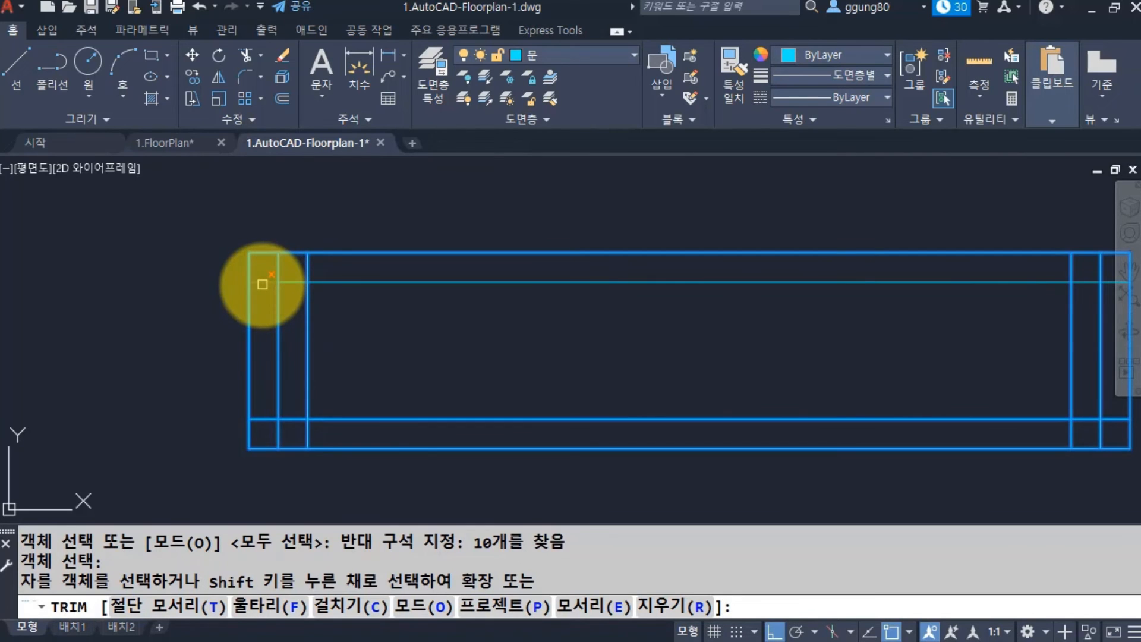
pyautogui.click(262, 285)
pyautogui.click(277, 304)
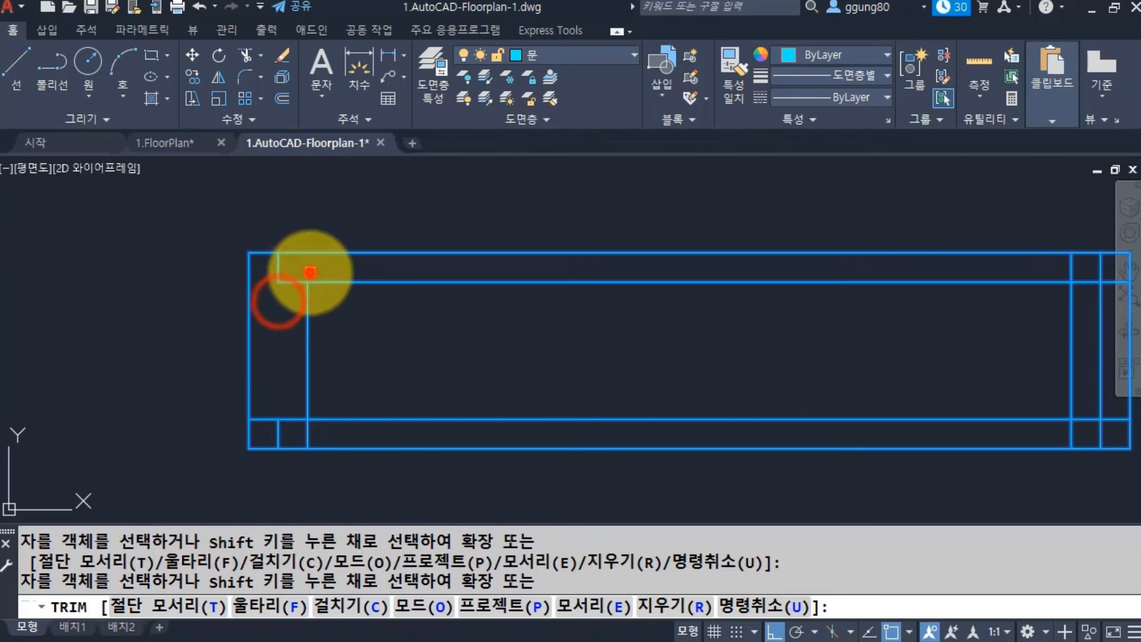
pyautogui.click(309, 271)
pyautogui.click(306, 435)
pyautogui.click(265, 423)
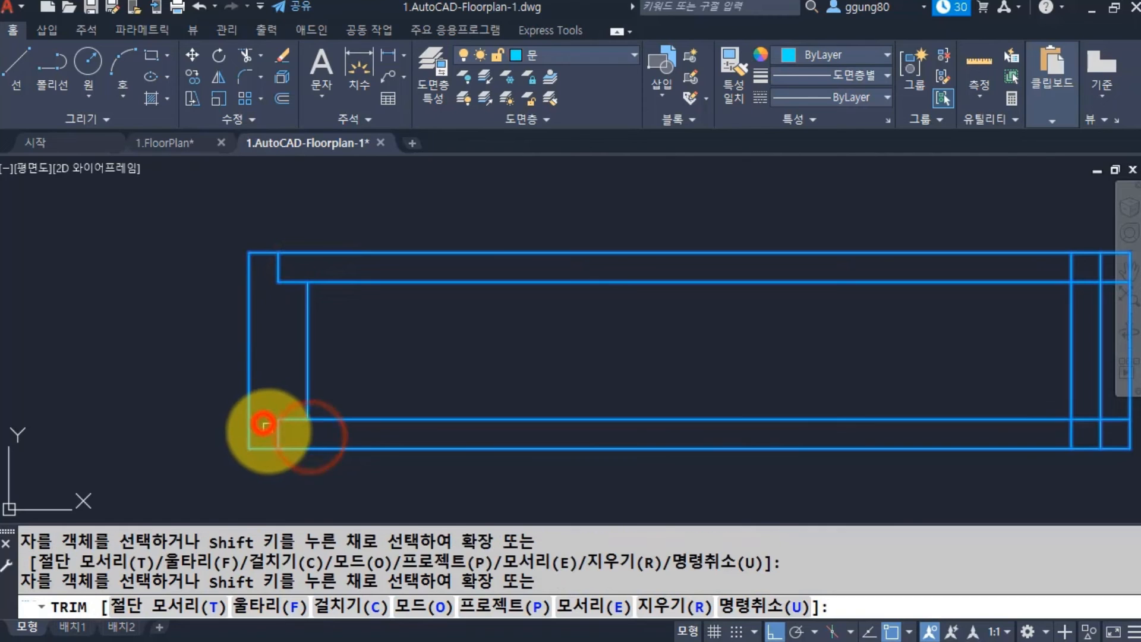
pyautogui.click(277, 439)
# Trim the overlapping lines at the right end of the door frame to match the stepped left jamb.
pyautogui.scroll(-2, 358, 416)
pyautogui.moveTo(489, 409); pyautogui.dragTo(460, 405, button='middle')
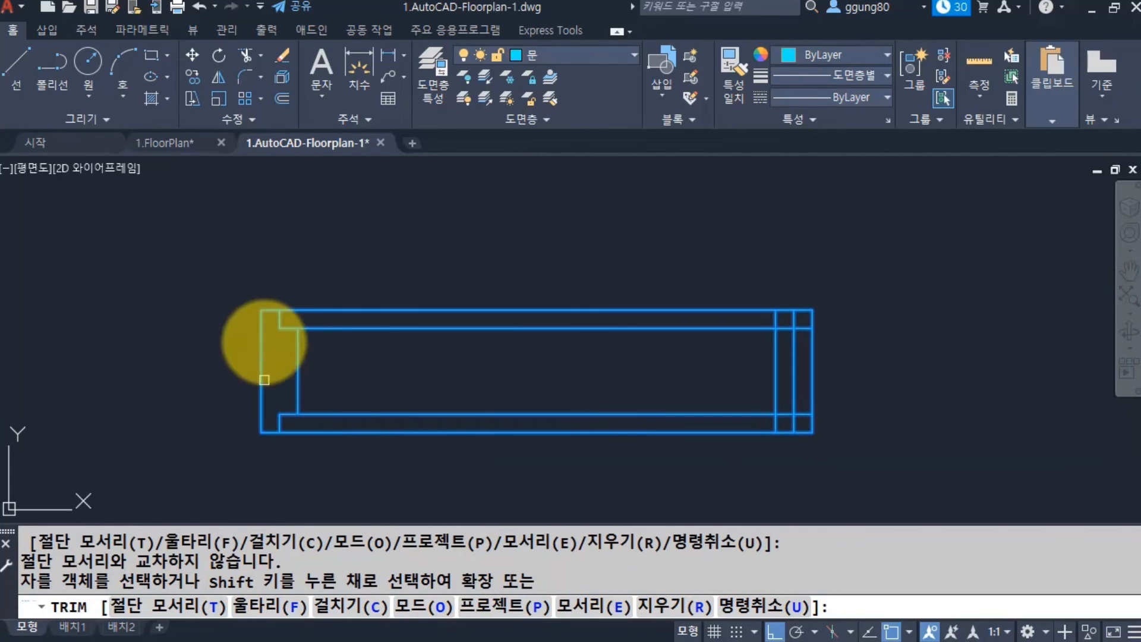
pyautogui.moveTo(547, 400); pyautogui.dragTo(407, 369, button='middle')
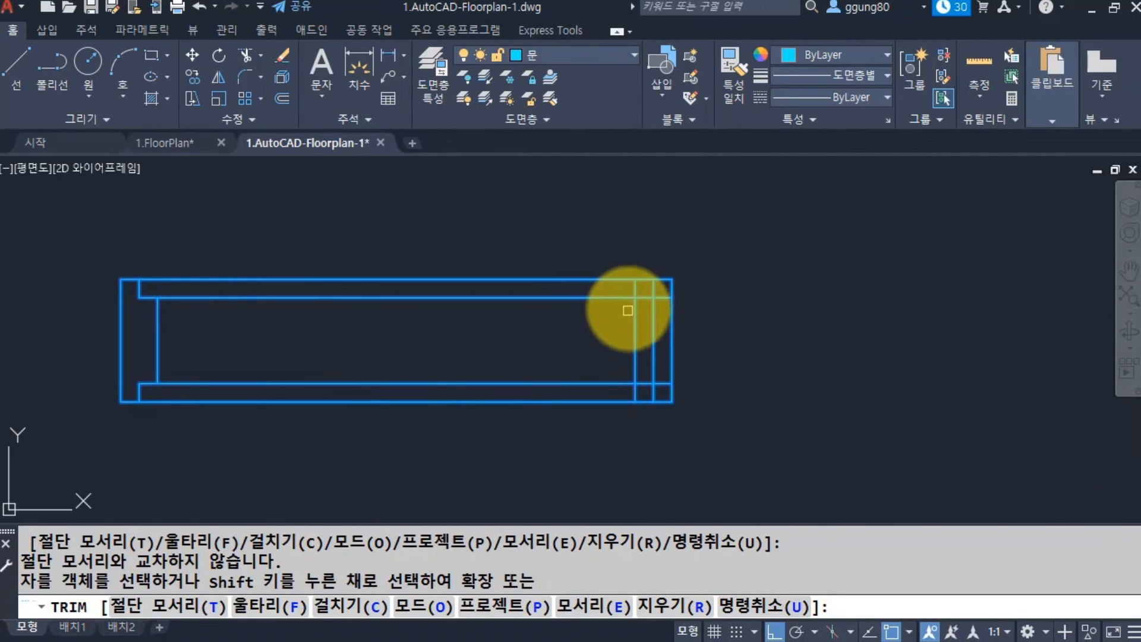
pyautogui.click(634, 292)
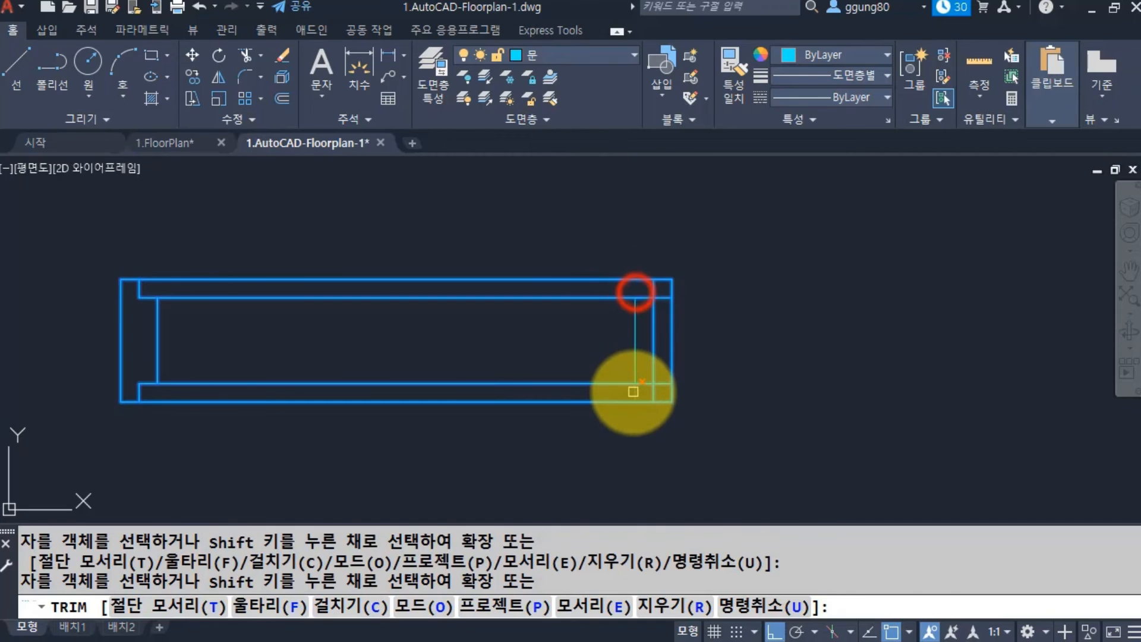
pyautogui.click(662, 384)
pyautogui.click(650, 348)
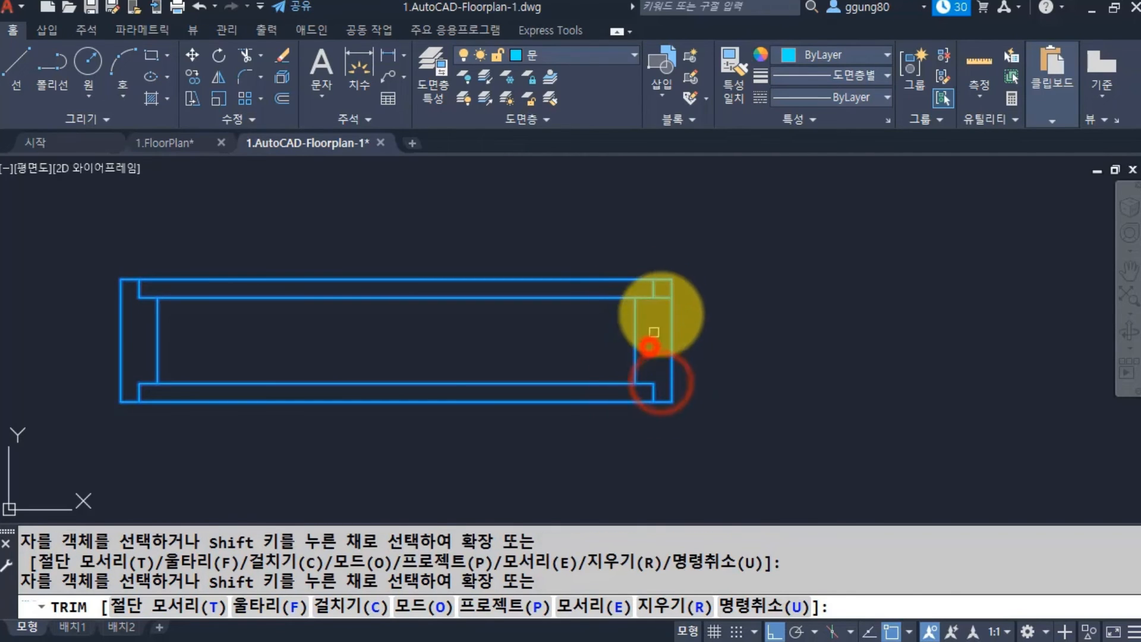
pyautogui.click(665, 296)
pyautogui.click(606, 225)
pyautogui.click(757, 453)
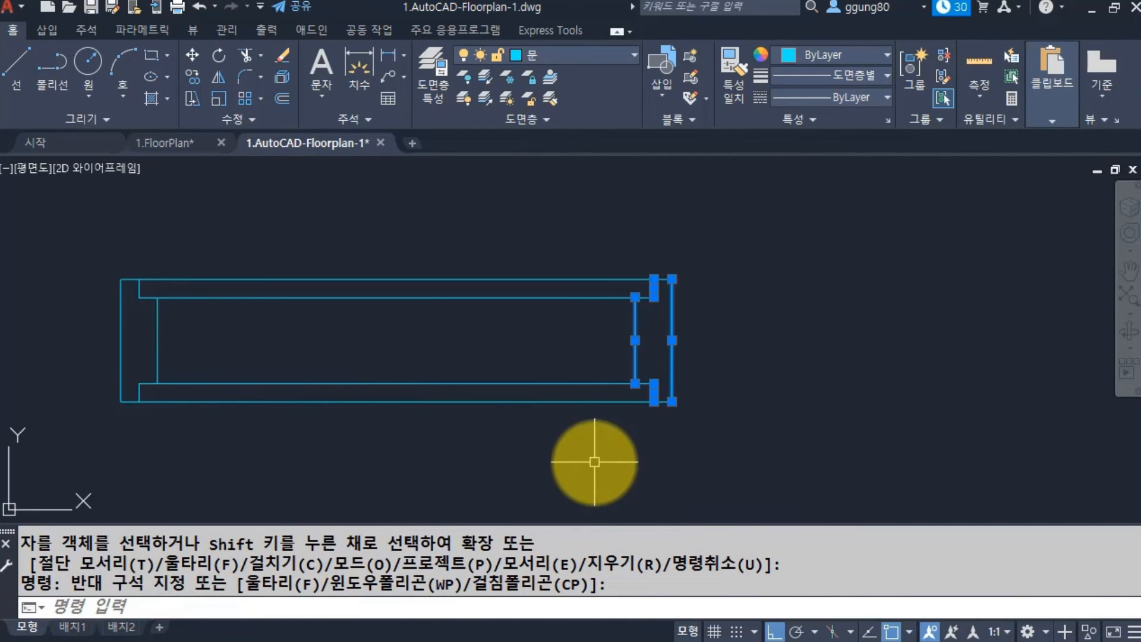
pyautogui.press('Escape')
pyautogui.scroll(-4, 550, 330)
pyautogui.moveTo(567, 345); pyautogui.dragTo(532, 408, button='middle')
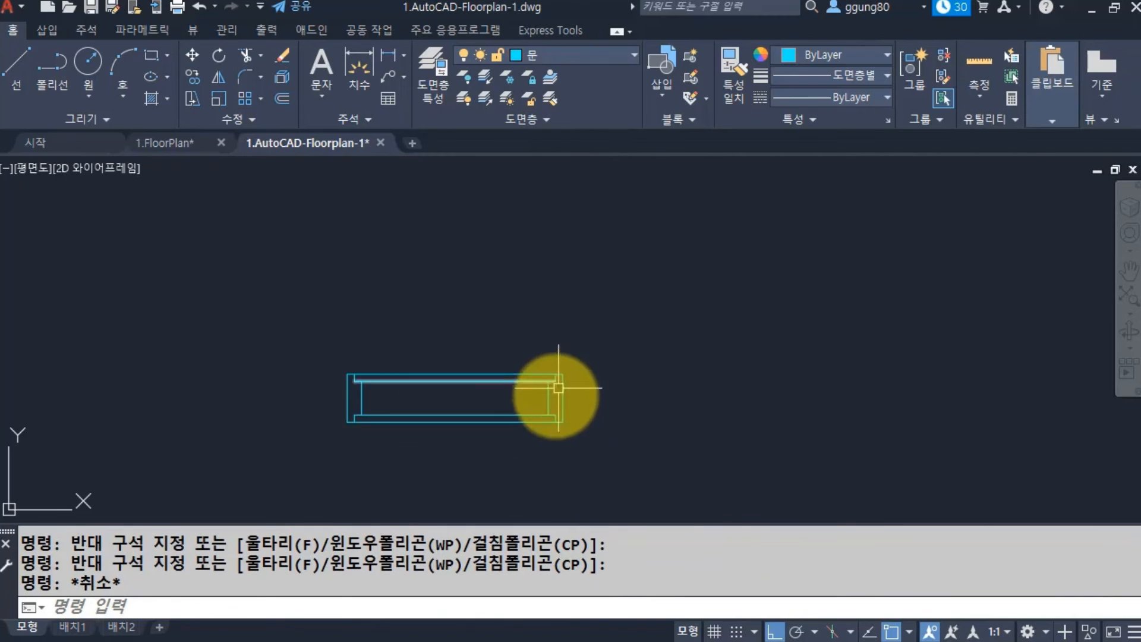
pyautogui.write('l')
pyautogui.press('Return')
pyautogui.scroll(4, 566, 389)
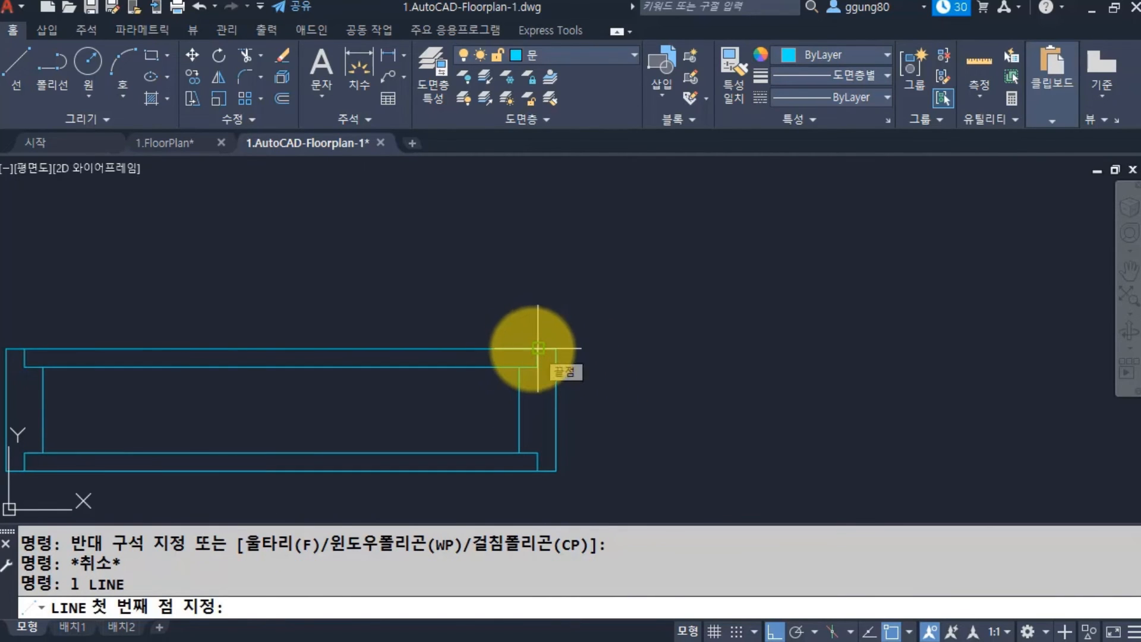
pyautogui.press('Escape')
pyautogui.click(395, 390)
pyautogui.click(288, 295)
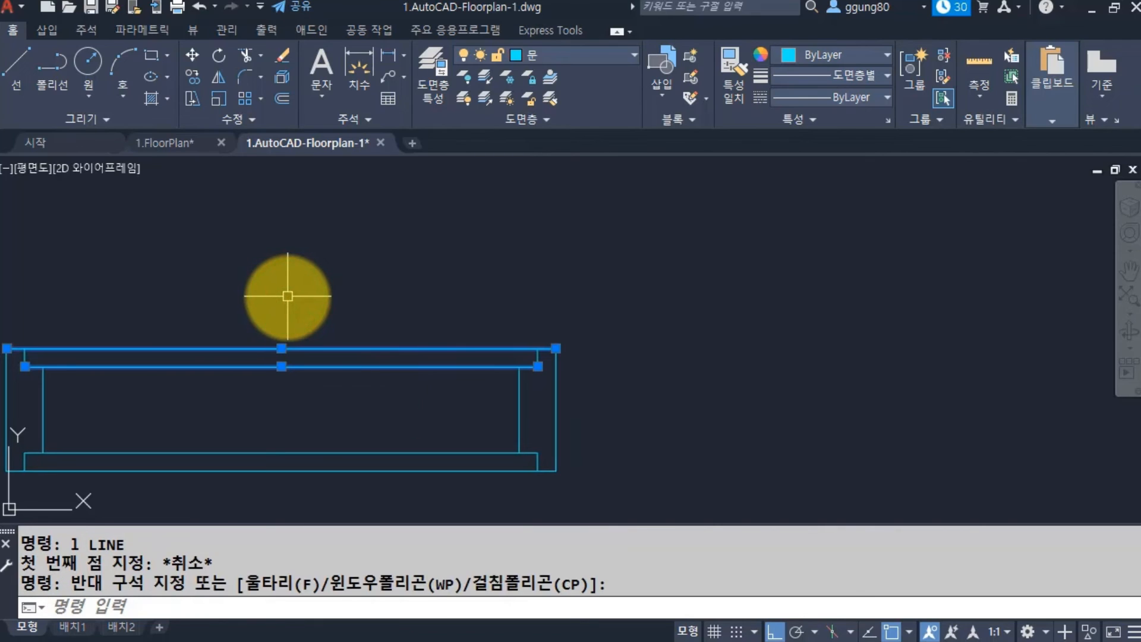
pyautogui.press('Escape')
# Draw a vertical line upward from the right jamb's step corner on the frame's top edge, roughly as long as the frame is wide.
pyautogui.write('l')
pyautogui.press('Return')
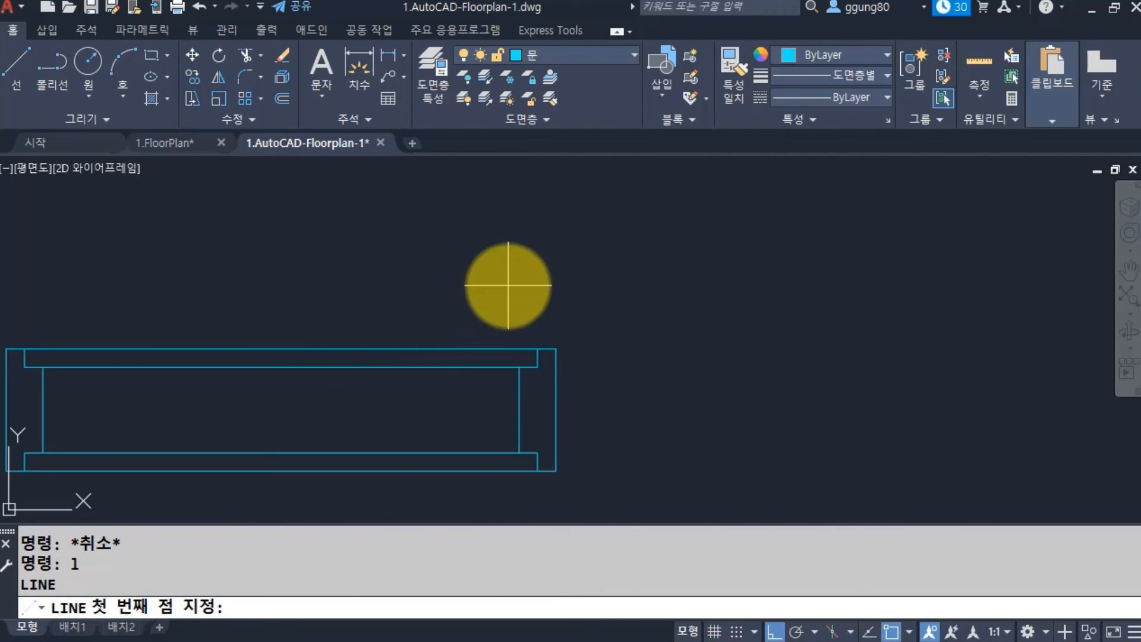
pyautogui.click(538, 348)
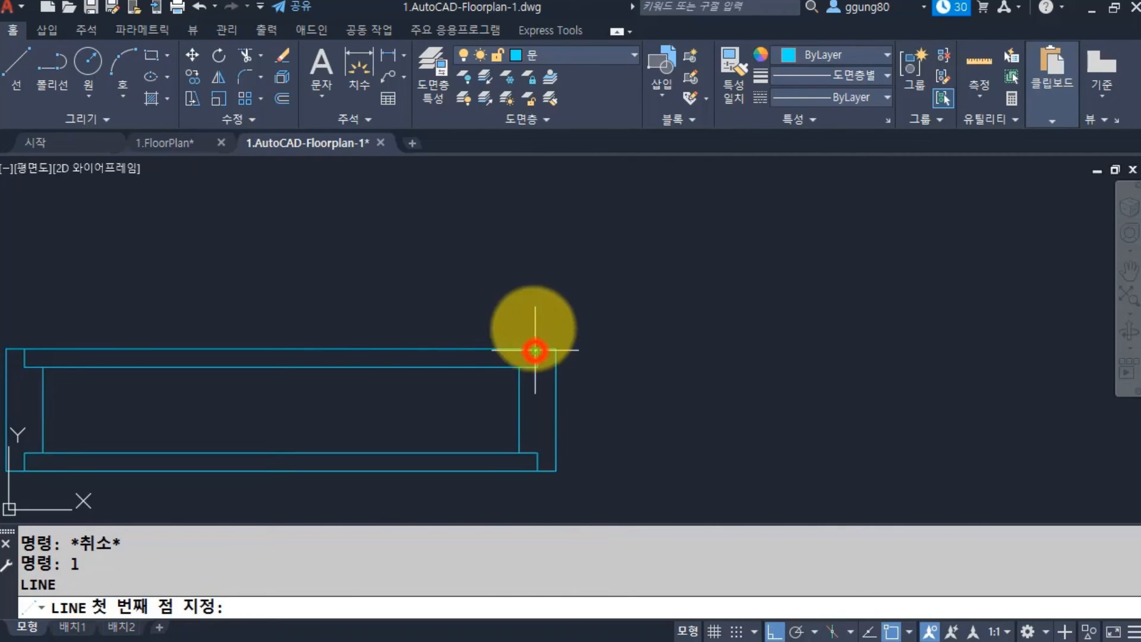
pyautogui.scroll(-4, 532, 342)
pyautogui.click(518, 217)
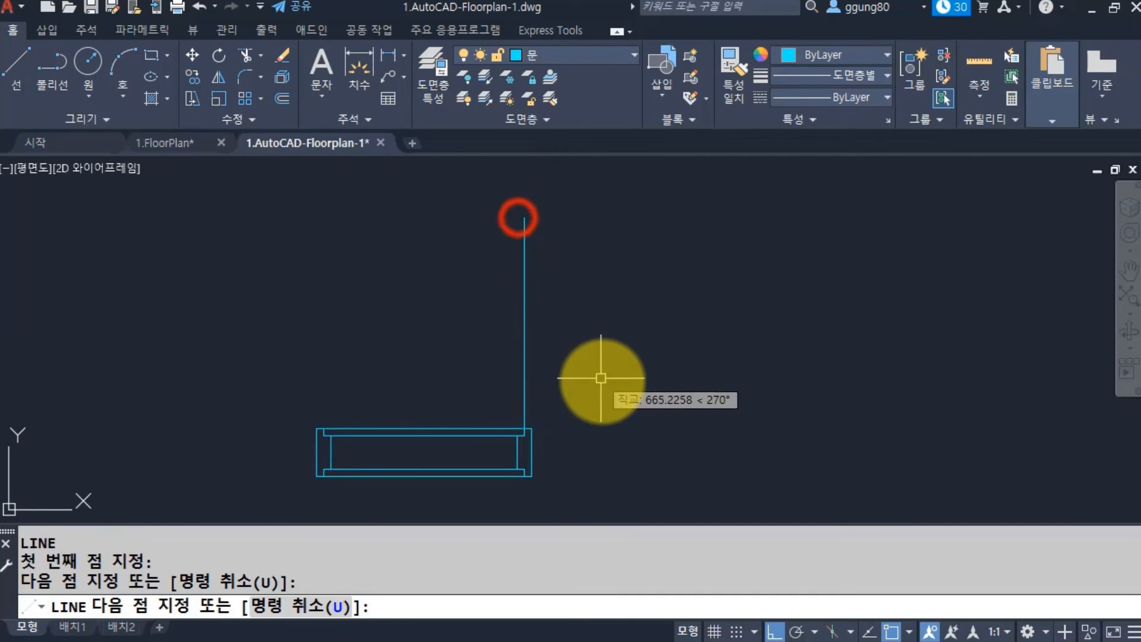
pyautogui.press('Return')
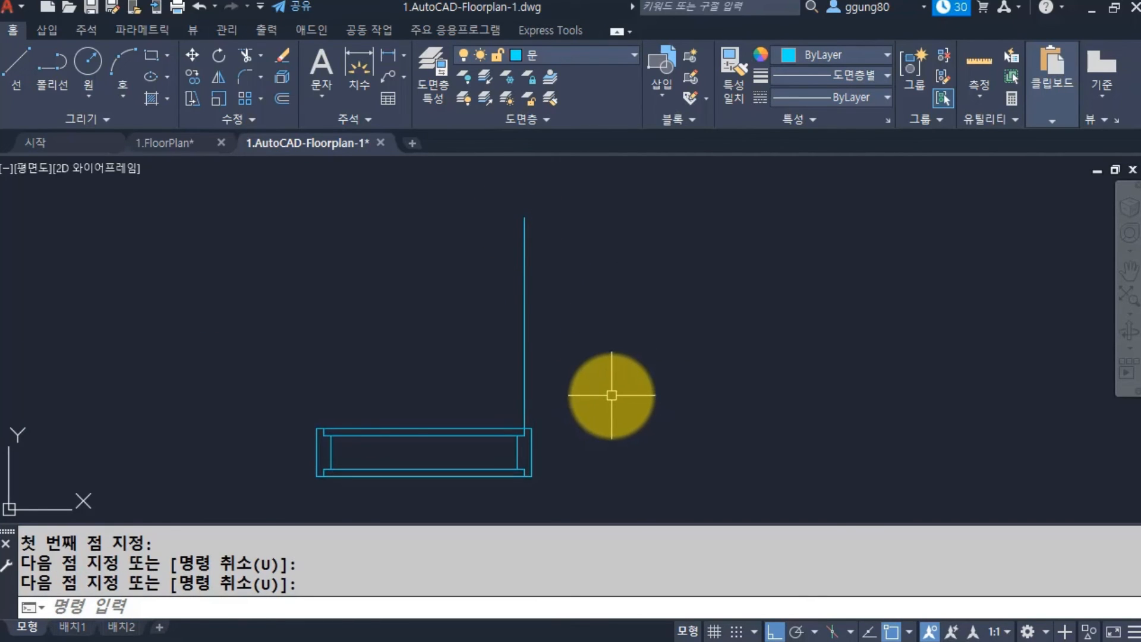
# Offset the vertical line 30 to the left to give the door leaf its thickness.
pyautogui.write('o')
pyautogui.press('Return')
pyautogui.write('30')
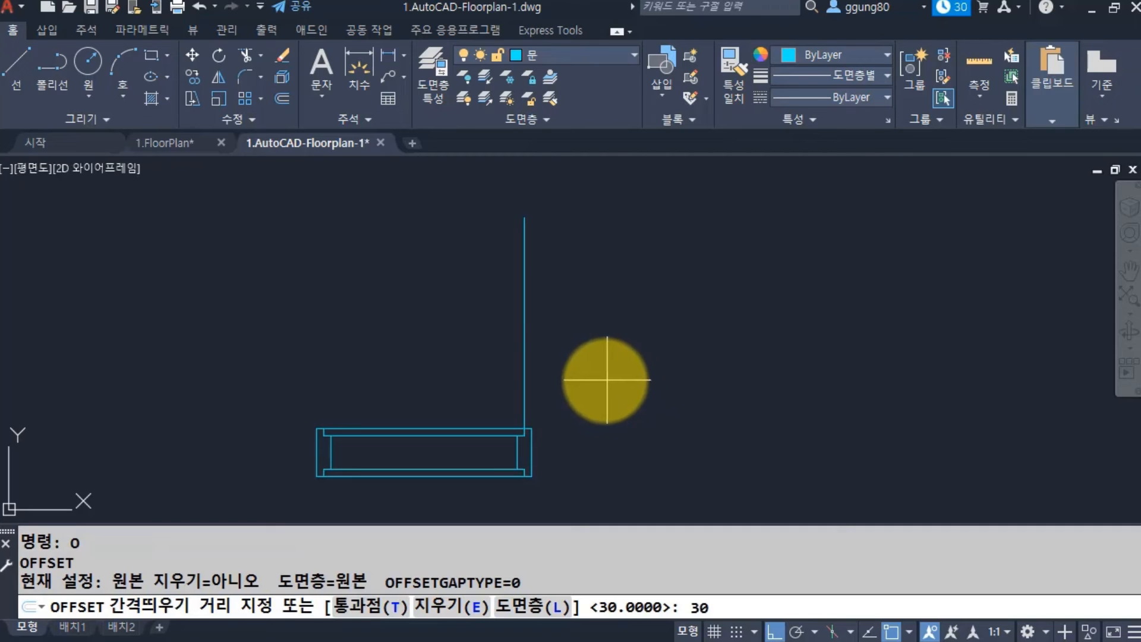
pyautogui.press('Return')
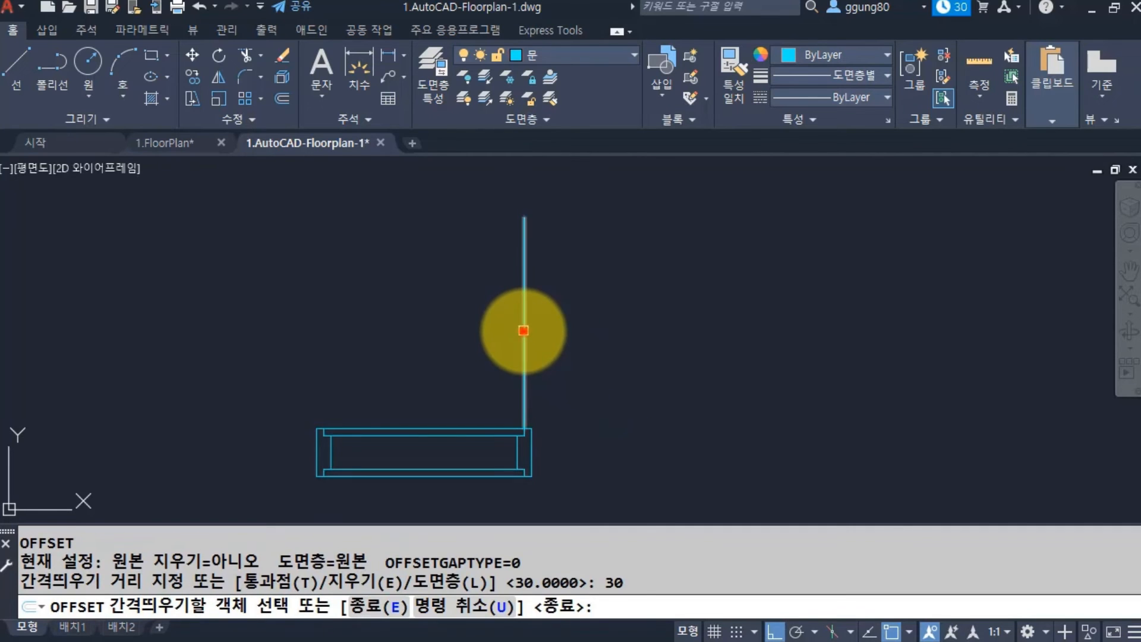
pyautogui.click(524, 331)
pyautogui.click(460, 331)
pyautogui.press('Return')
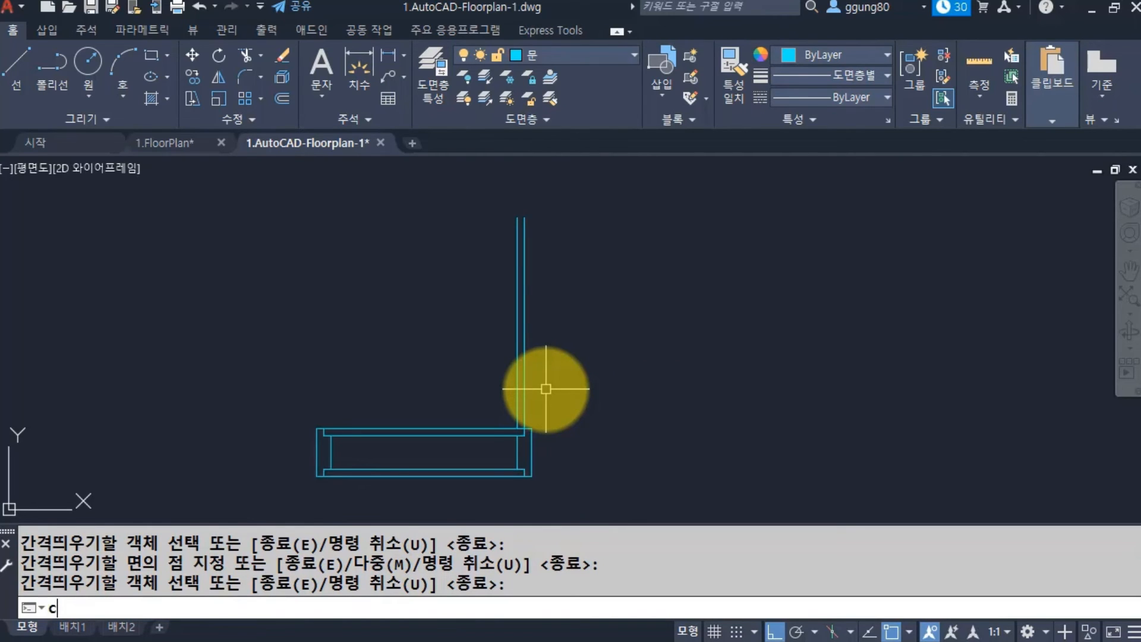
# Draw a circle centred on the right jamb's upper step corner, with its radius reaching the left jamb's upper step corner.
pyautogui.write('c')
pyautogui.press('Return')
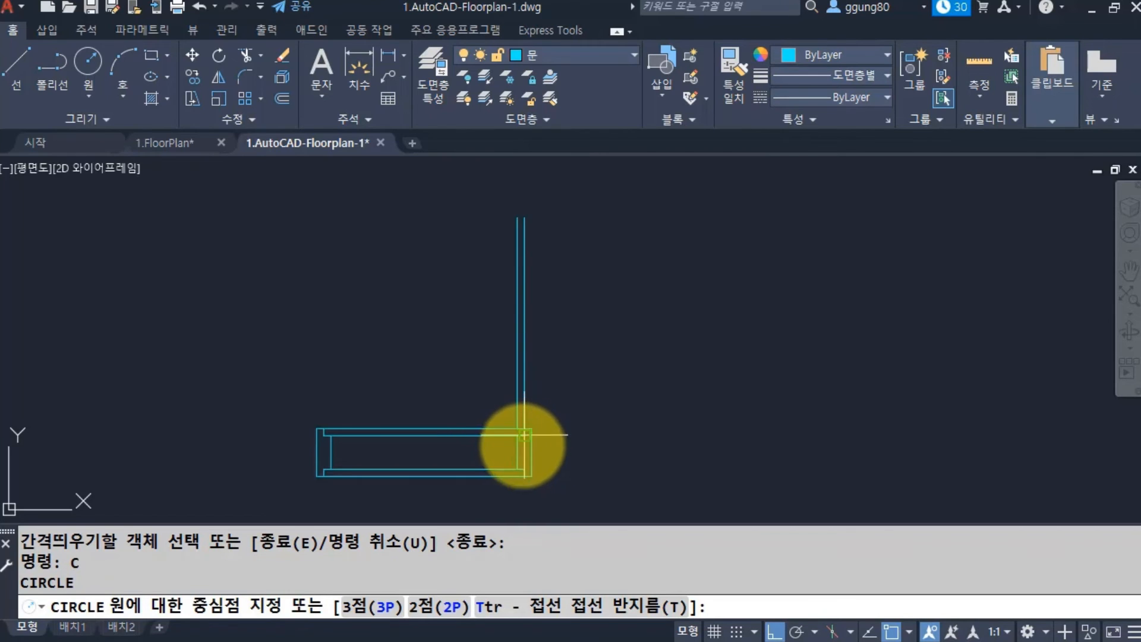
pyautogui.scroll(4, 523, 428)
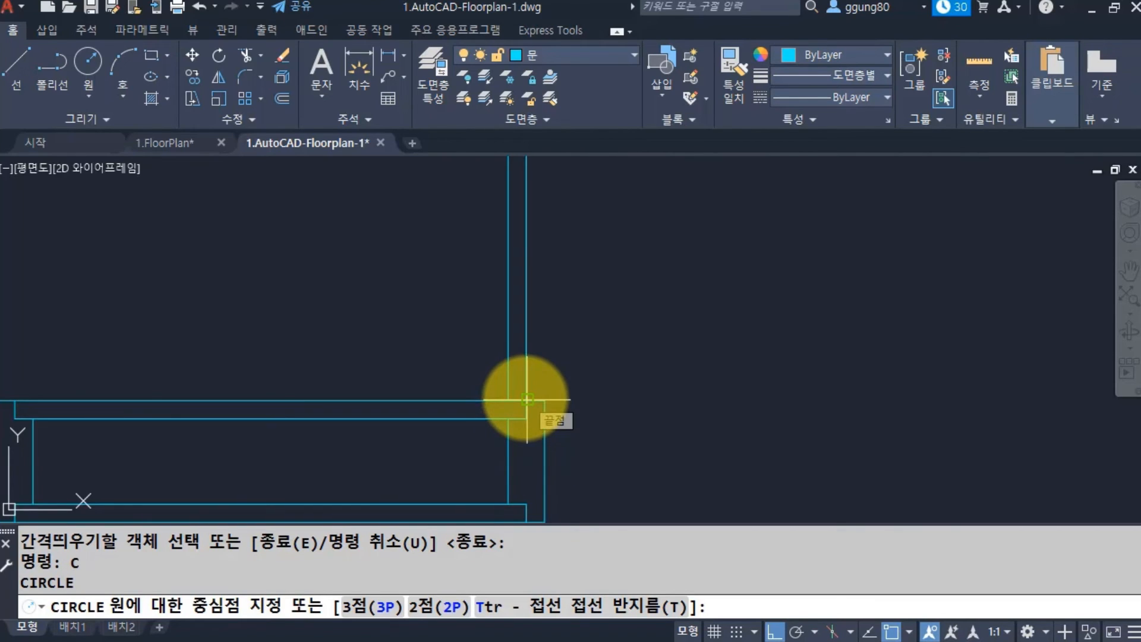
pyautogui.click(526, 399)
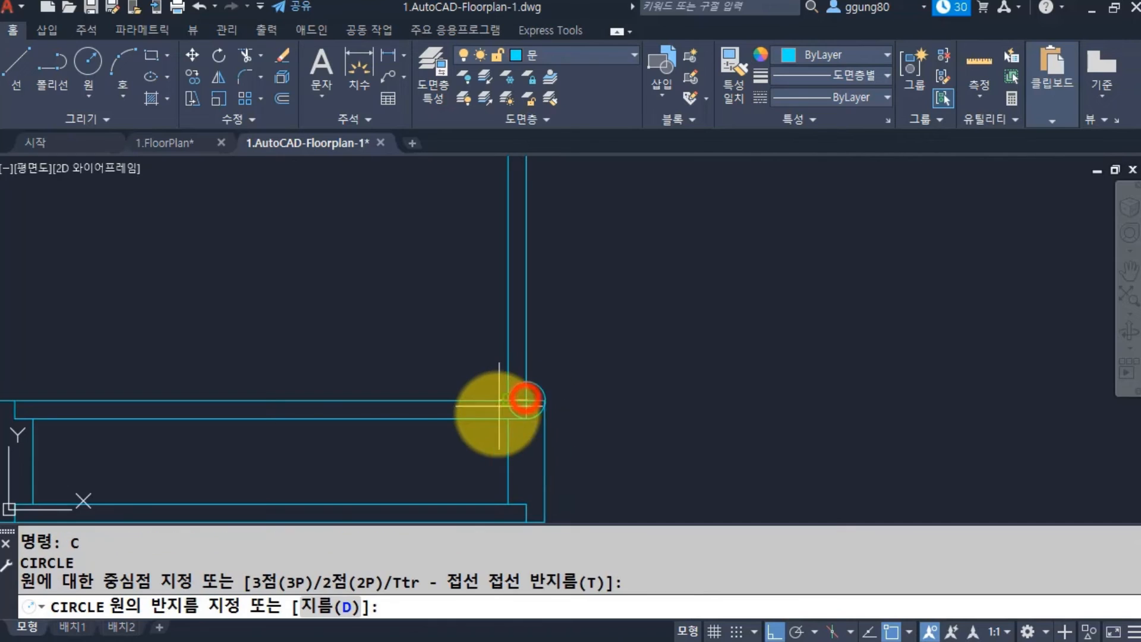
pyautogui.scroll(-2, 466, 400)
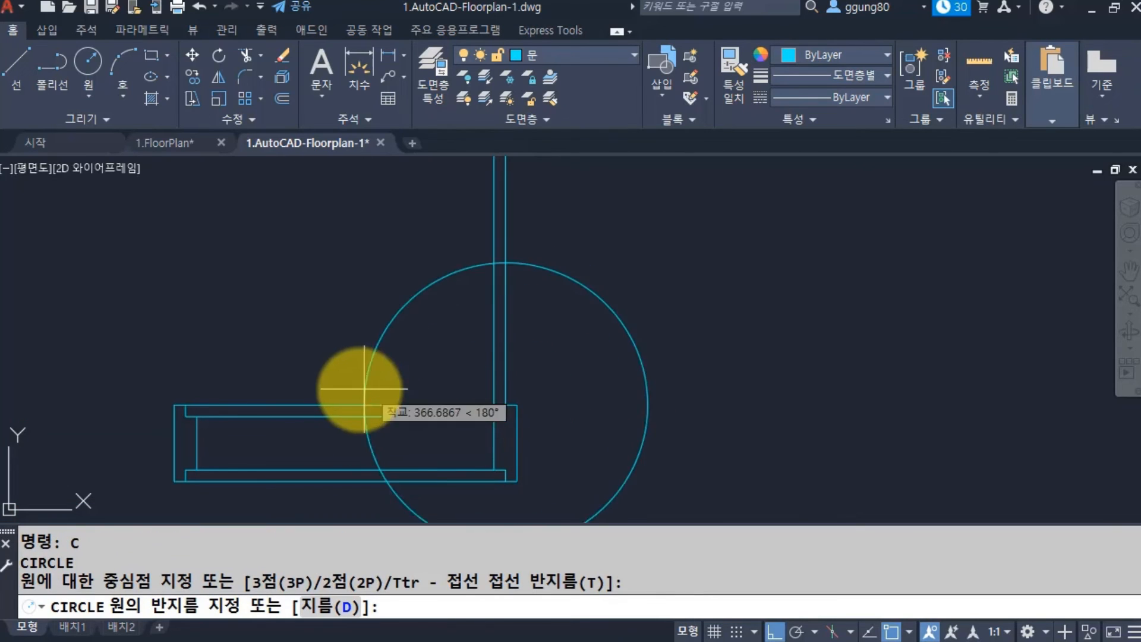
pyautogui.click(184, 405)
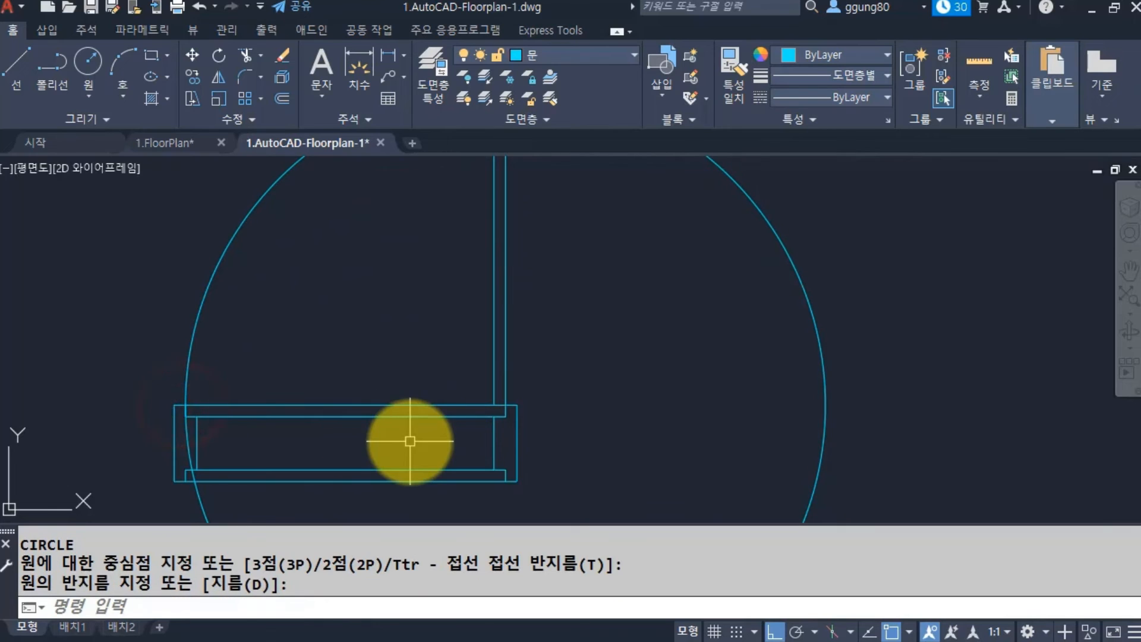
pyautogui.click(825, 373)
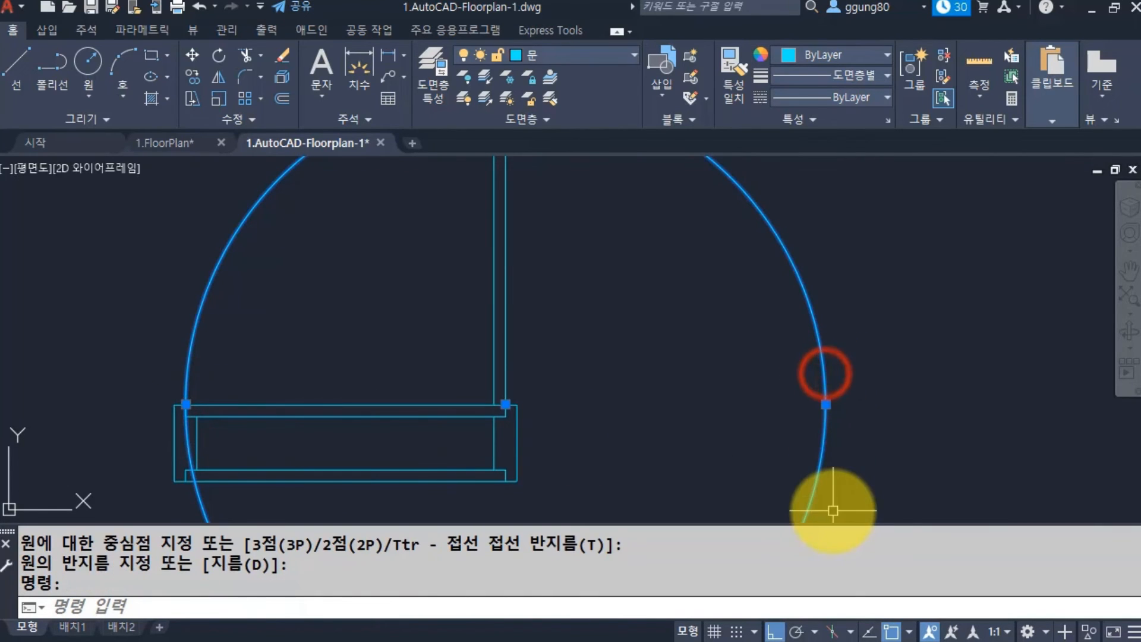
pyautogui.scroll(-2, 591, 403)
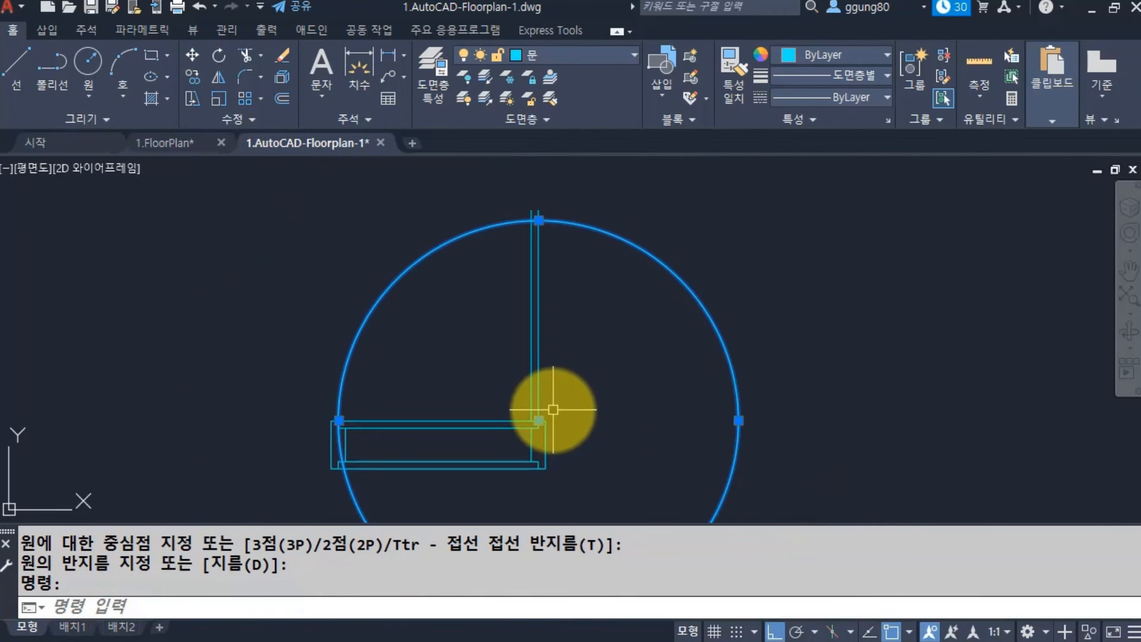
pyautogui.press('Escape')
# Trim the circle to a quarter-circle door swing, using the frame's top line and the leaf's outer vertical line as cutting edges.
pyautogui.write('tr')
pyautogui.press('Return')
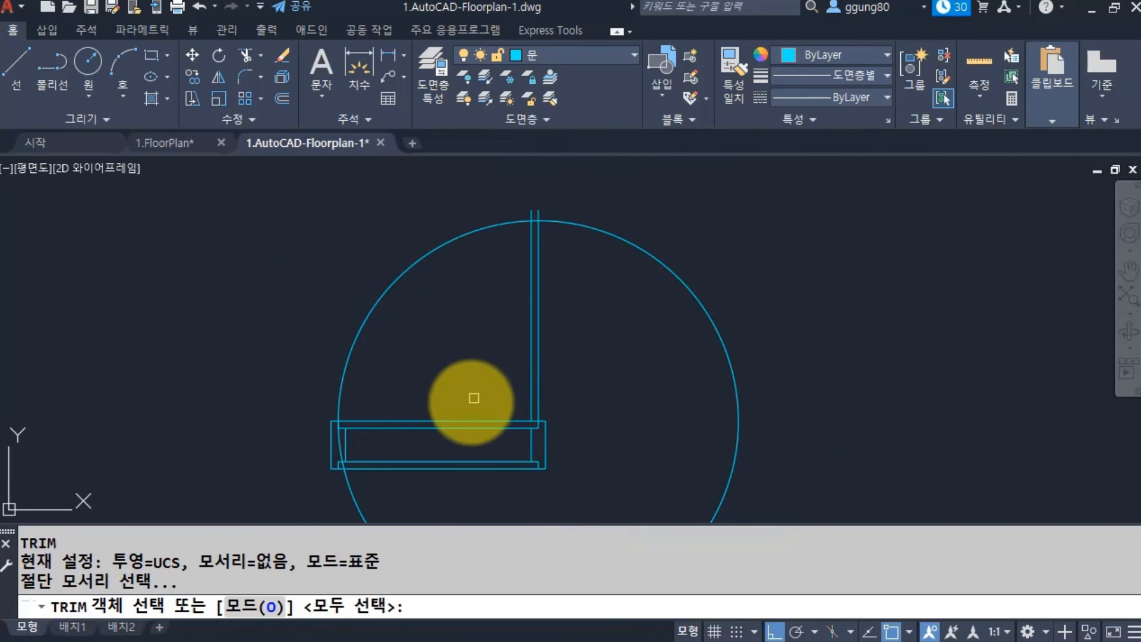
pyautogui.click(458, 416)
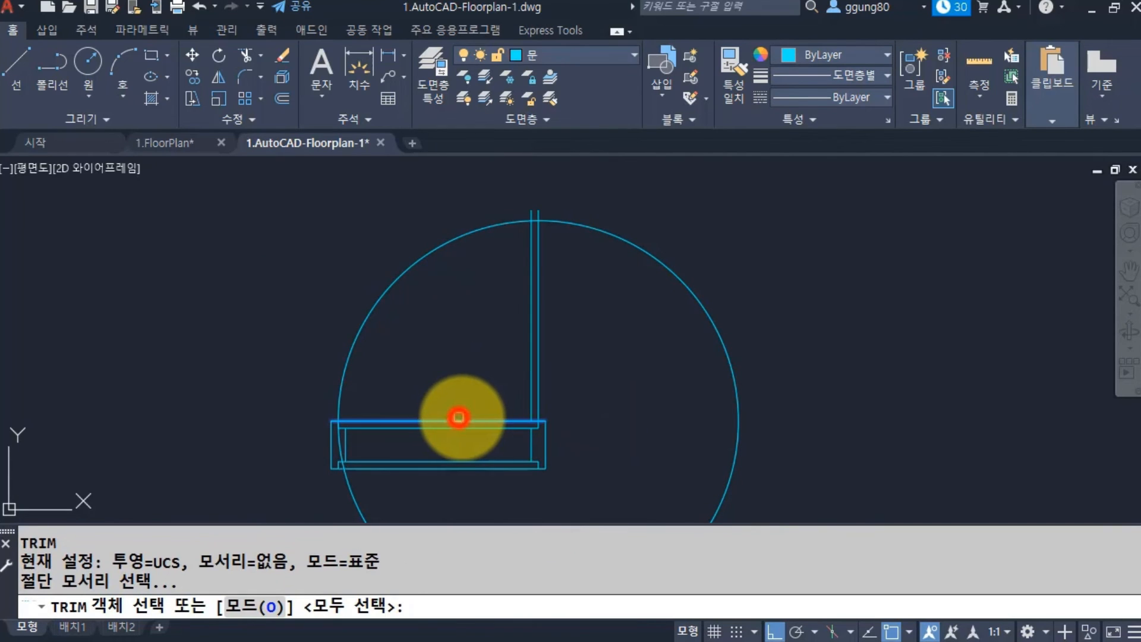
pyautogui.click(538, 365)
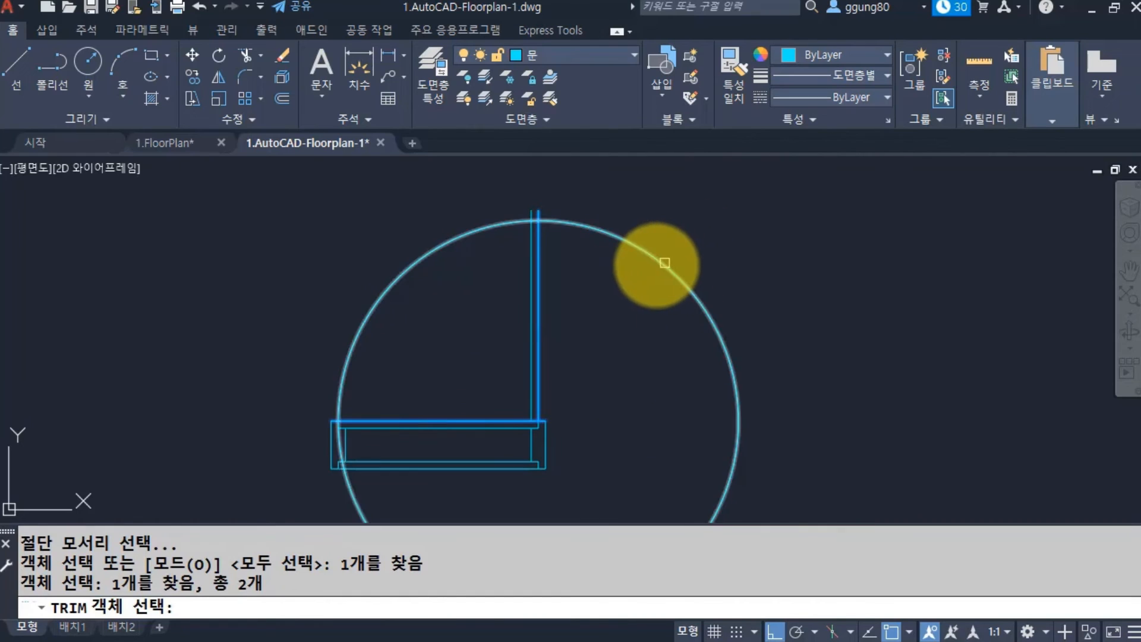
pyautogui.press('Return')
pyautogui.click(659, 257)
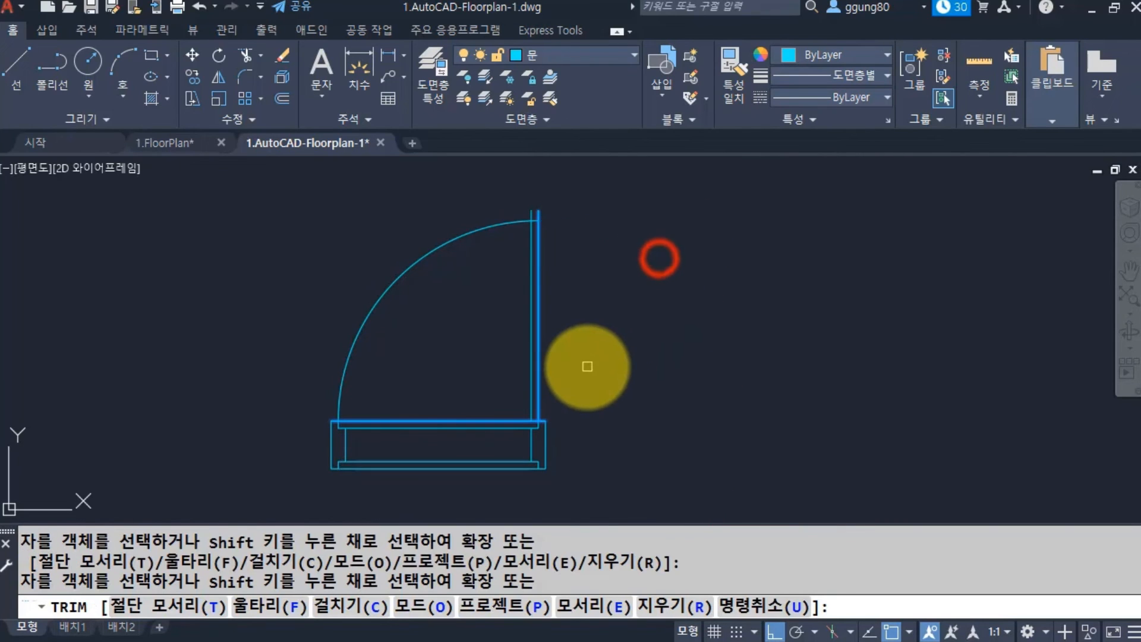
pyautogui.press('Return')
# Trim both door leaf lines where they extend above the swing arc, using the arc as the cutting edge.
pyautogui.moveTo(484, 255); pyautogui.dragTo(496, 300, button='middle')
pyautogui.press('space')
pyautogui.click(486, 267)
pyautogui.scroll(4, 540, 250)
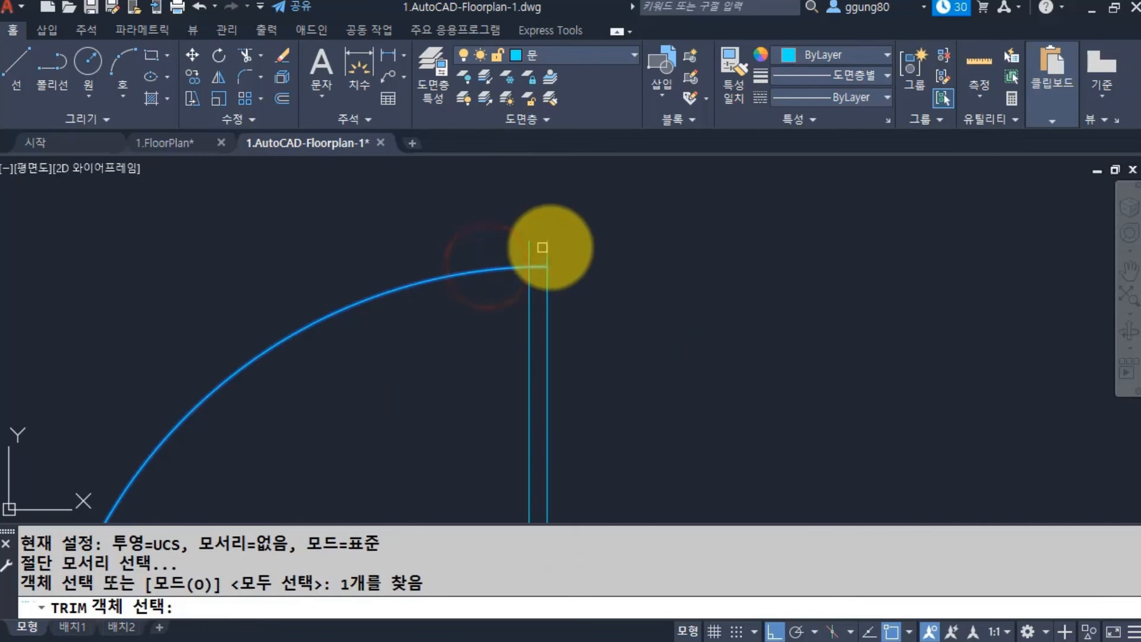
pyautogui.press('Return')
pyautogui.click(578, 252)
pyautogui.click(510, 231)
pyautogui.press('Return')
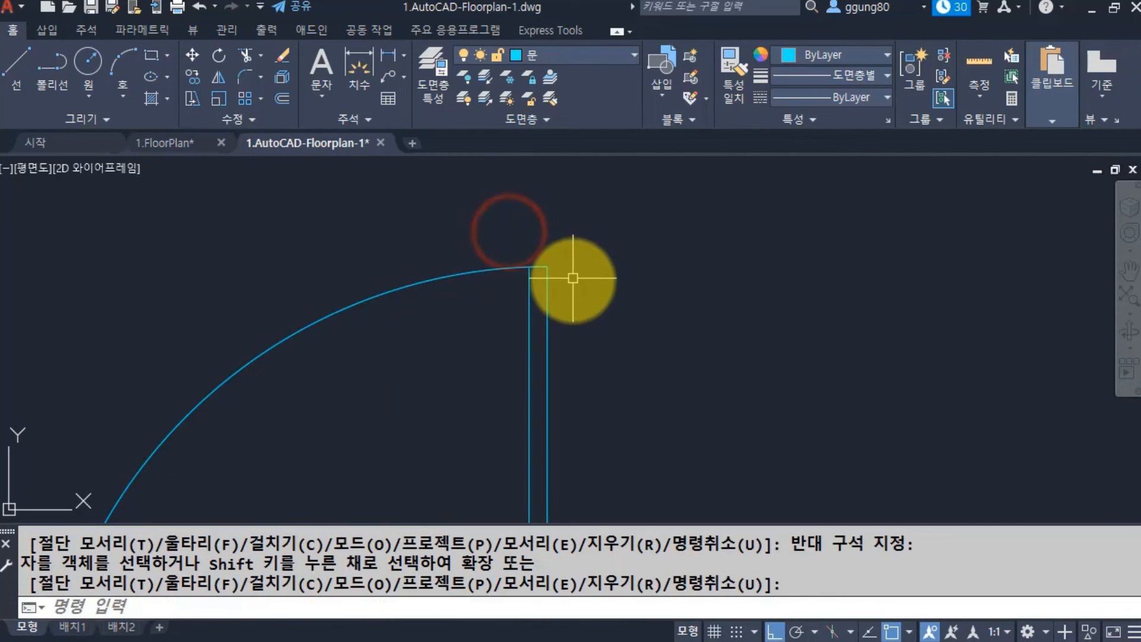
pyautogui.scroll(-3, 575, 282)
pyautogui.moveTo(584, 265); pyautogui.dragTo(440, 313, button='middle')
pyautogui.click(444, 362)
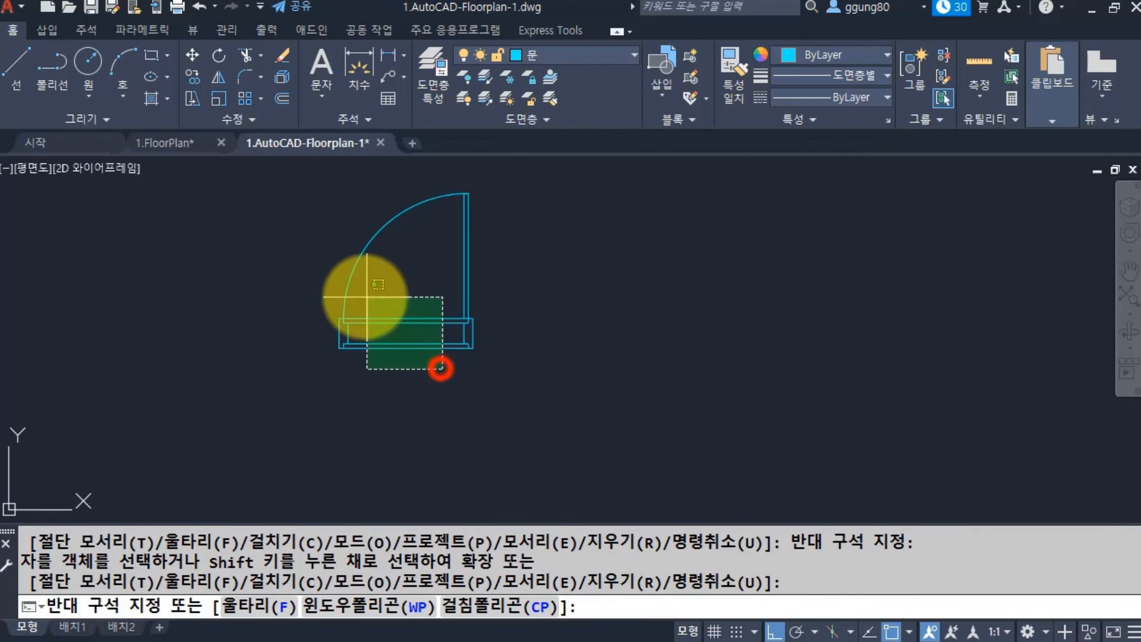
pyautogui.click(364, 296)
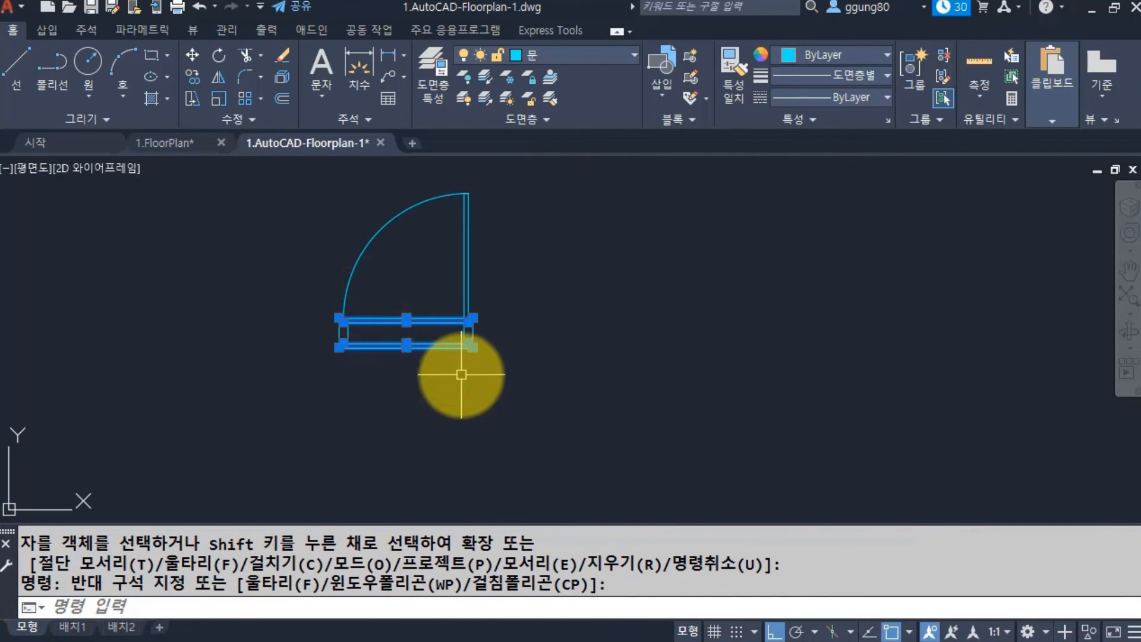
pyautogui.press('Escape')
pyautogui.press('Escape')
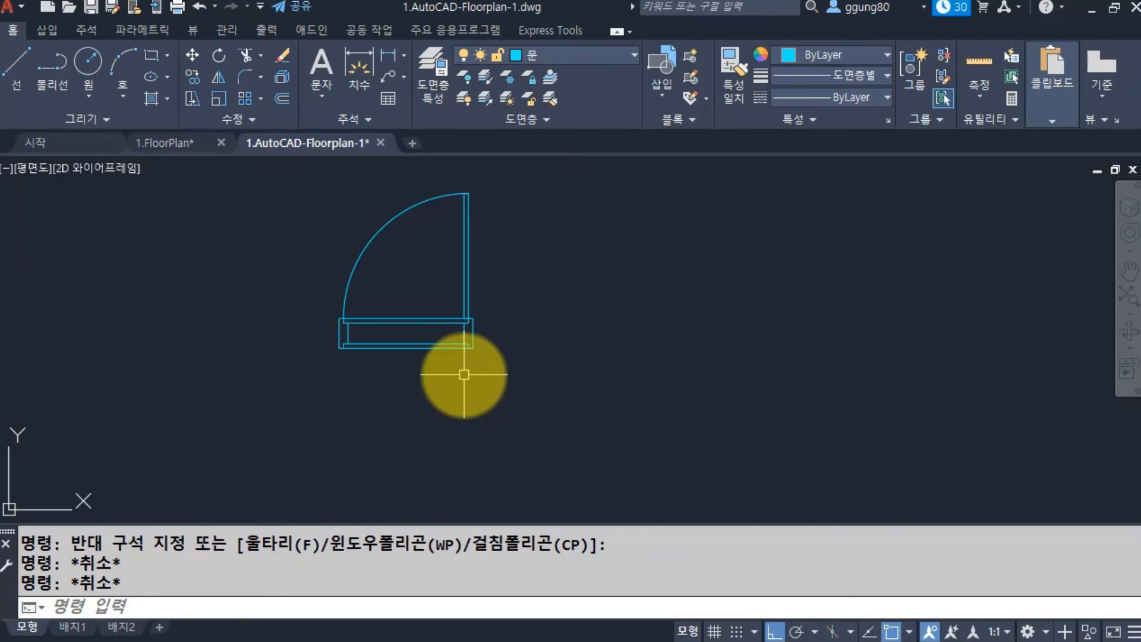
# Start a block definition named d900 with its base point at the frame's upper-right outer corner.
pyautogui.write('b')
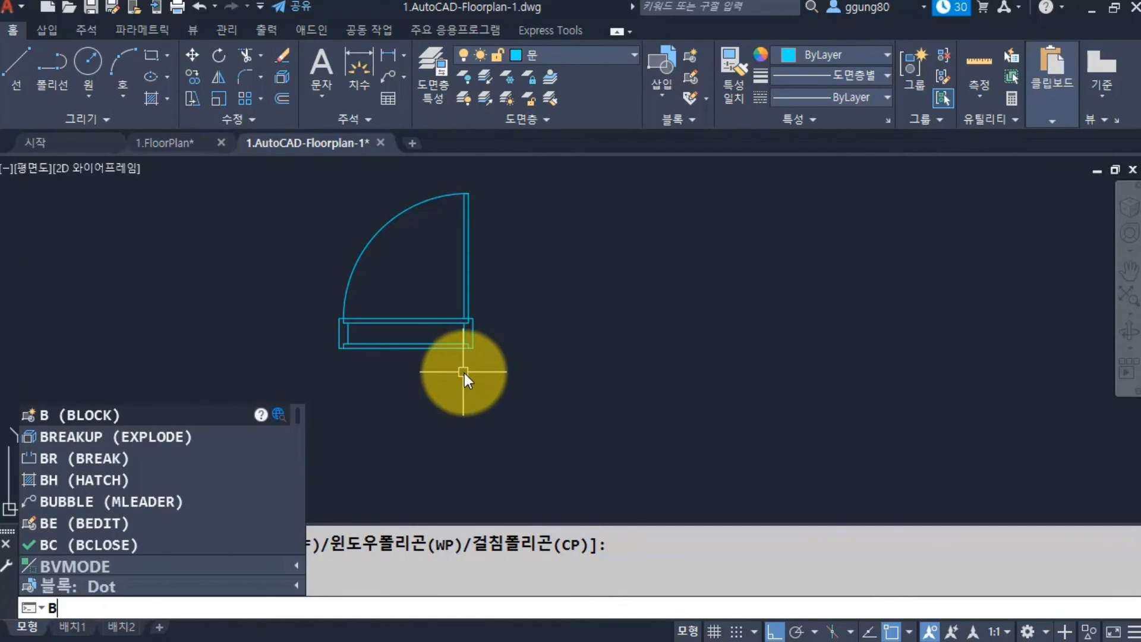
pyautogui.press('Return')
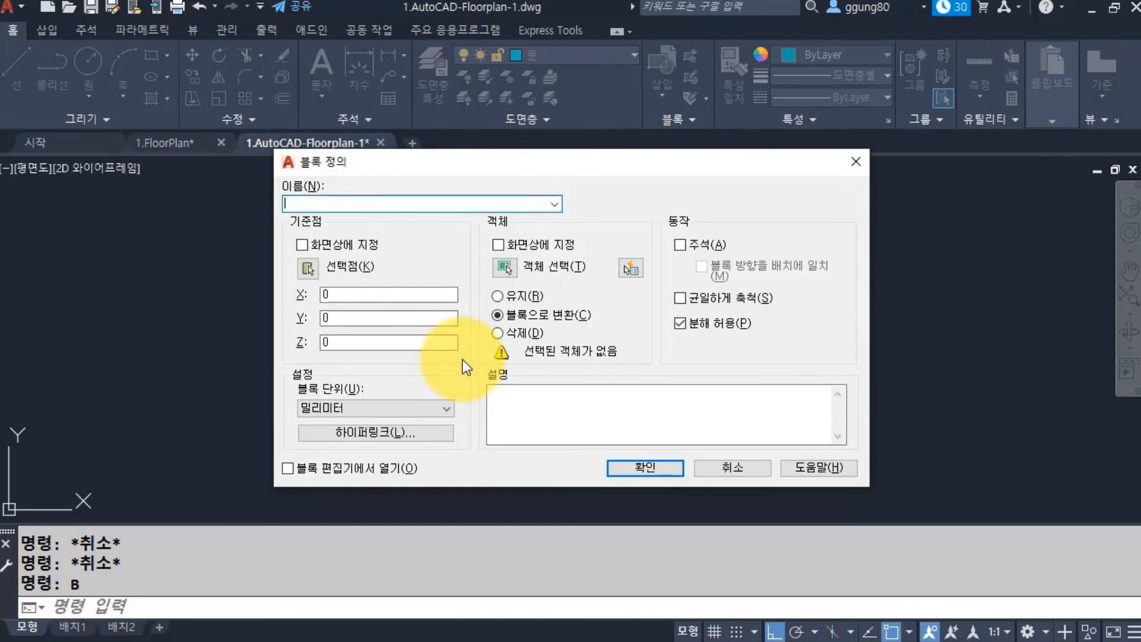
pyautogui.write('d900')
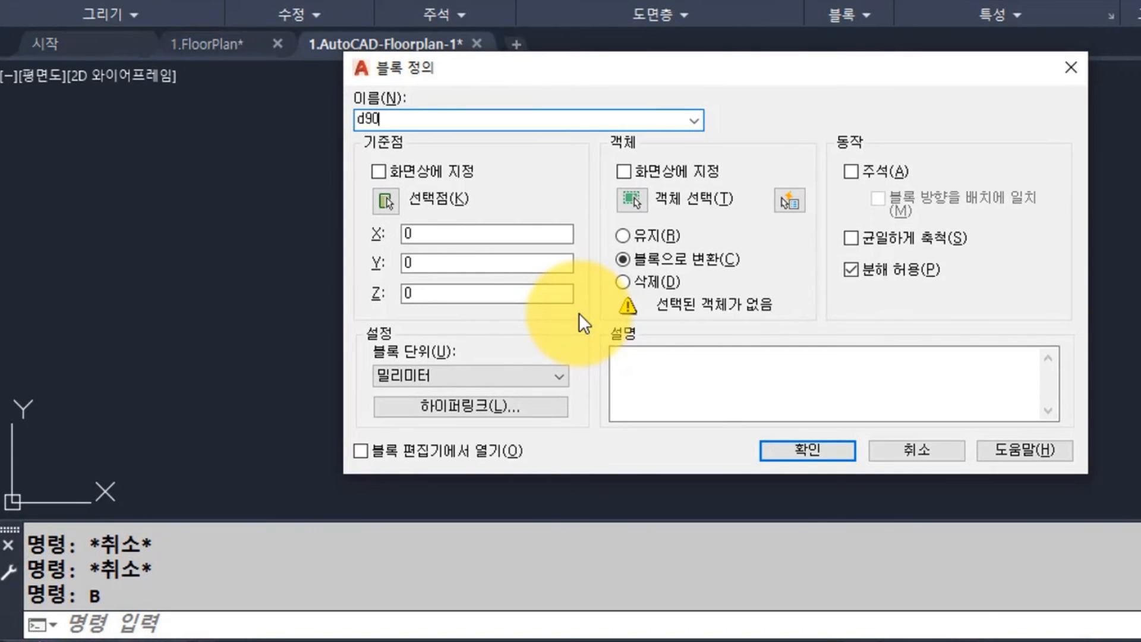
pyautogui.click(383, 202)
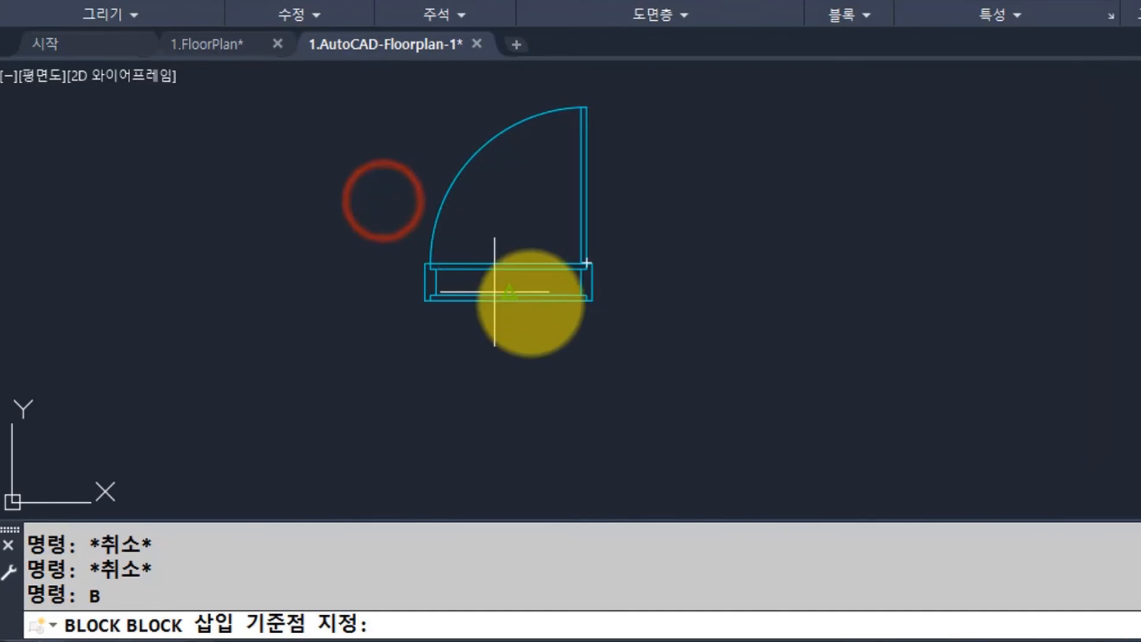
pyautogui.scroll(4, 601, 279)
pyautogui.moveTo(645, 322); pyautogui.dragTo(646, 425, button='middle')
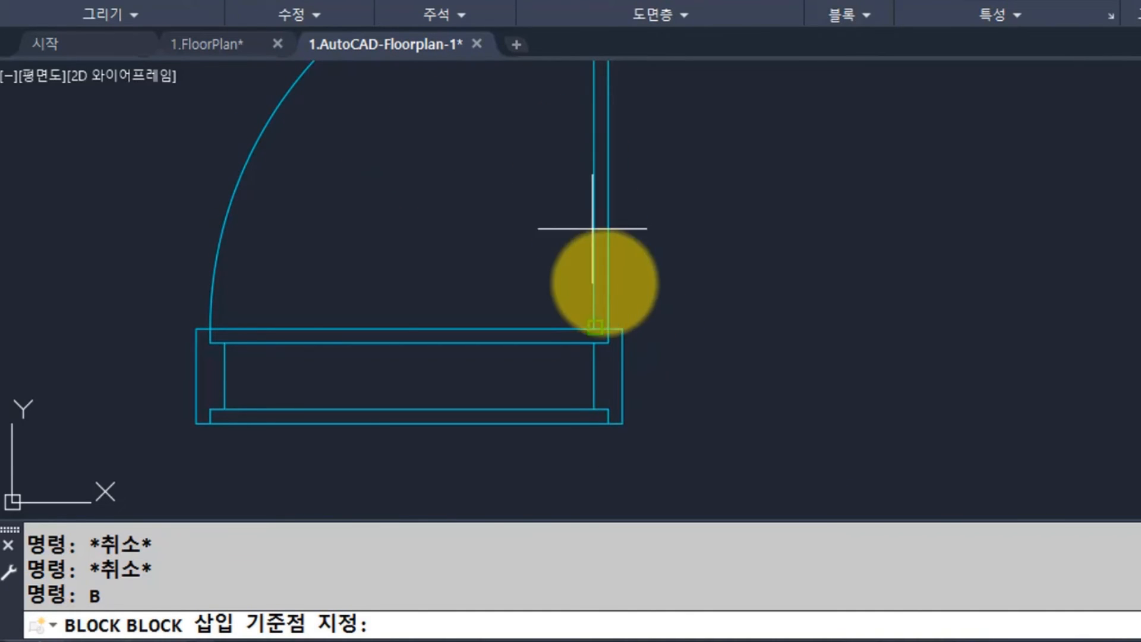
pyautogui.click(622, 329)
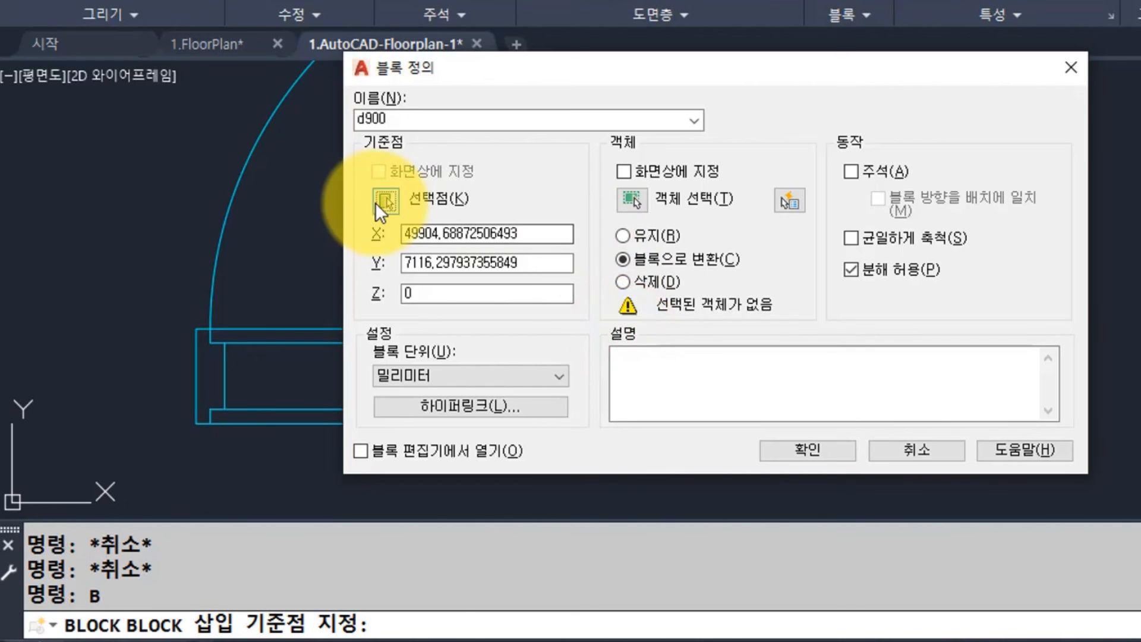
pyautogui.click(382, 203)
pyautogui.click(622, 328)
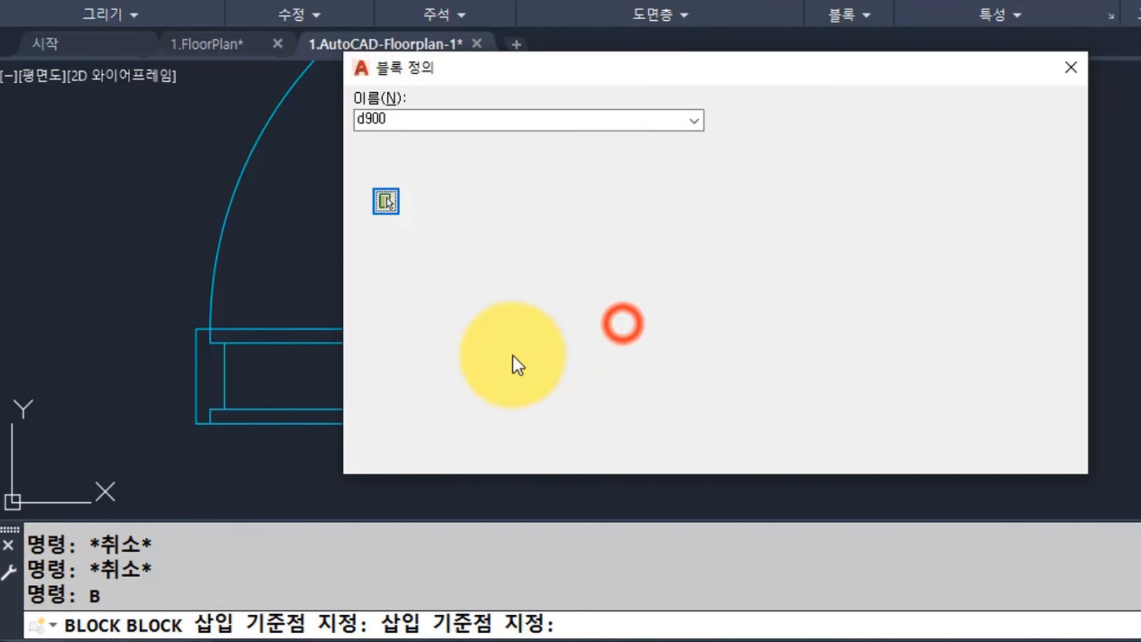
# Select the whole door, including frame, leaf and swing arc, as the block's objects and create the block.
pyautogui.click(633, 199)
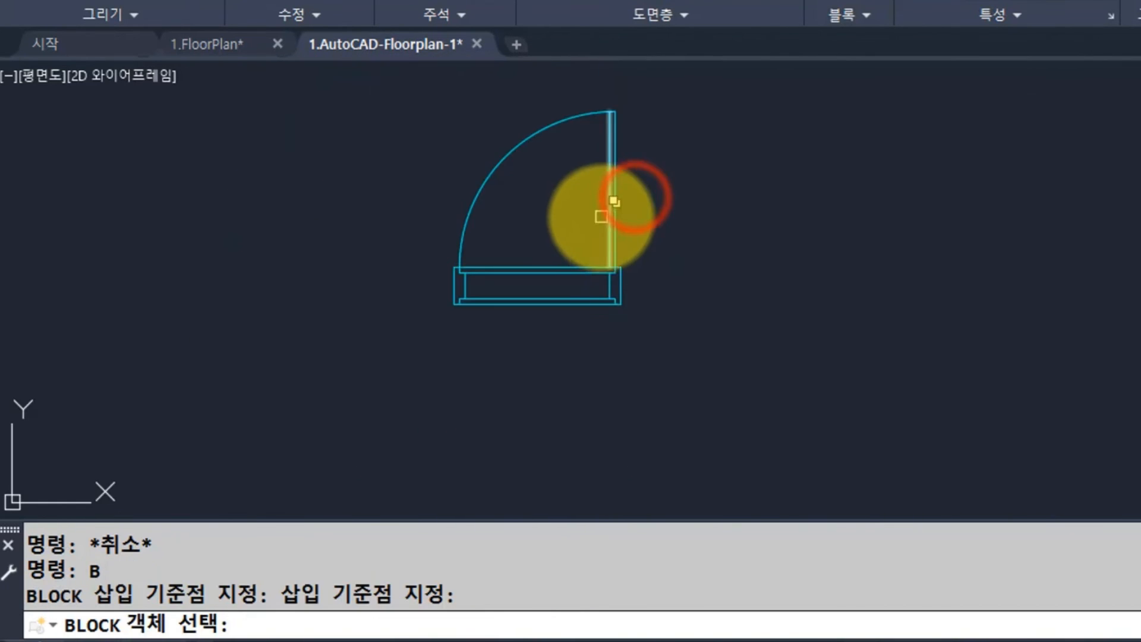
pyautogui.click(377, 122)
pyautogui.click(650, 400)
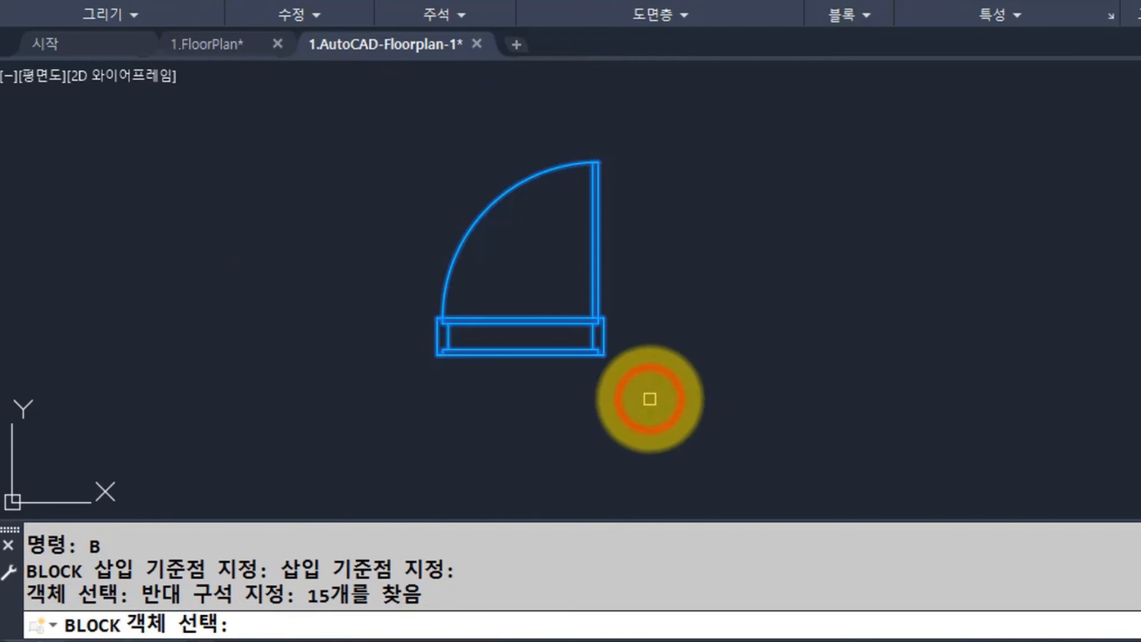
pyautogui.press('Return')
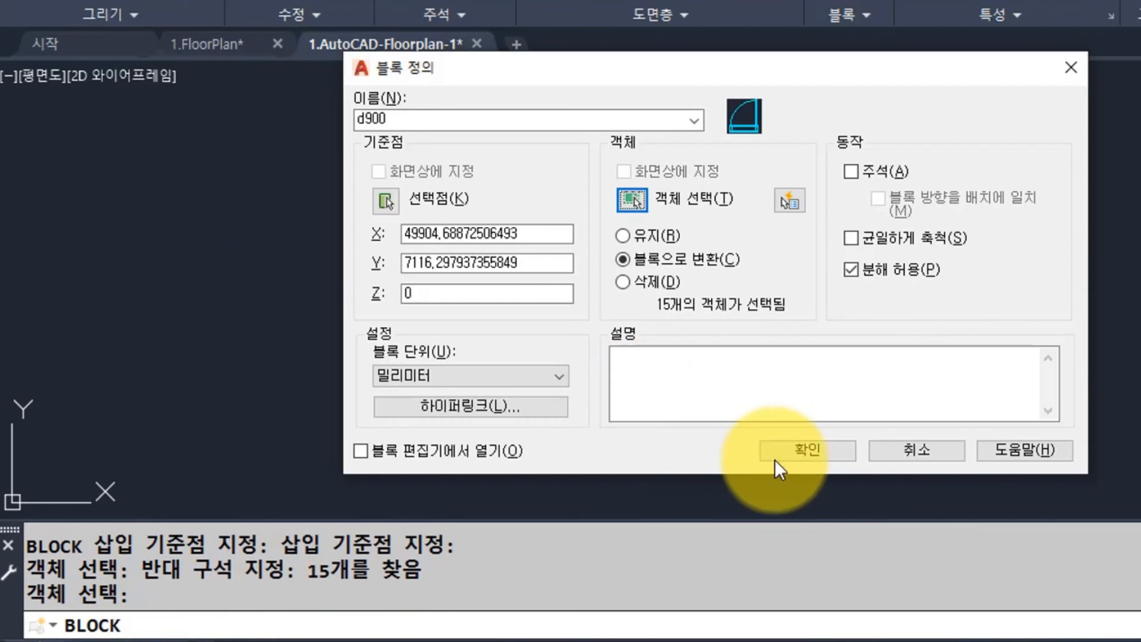
pyautogui.click(800, 453)
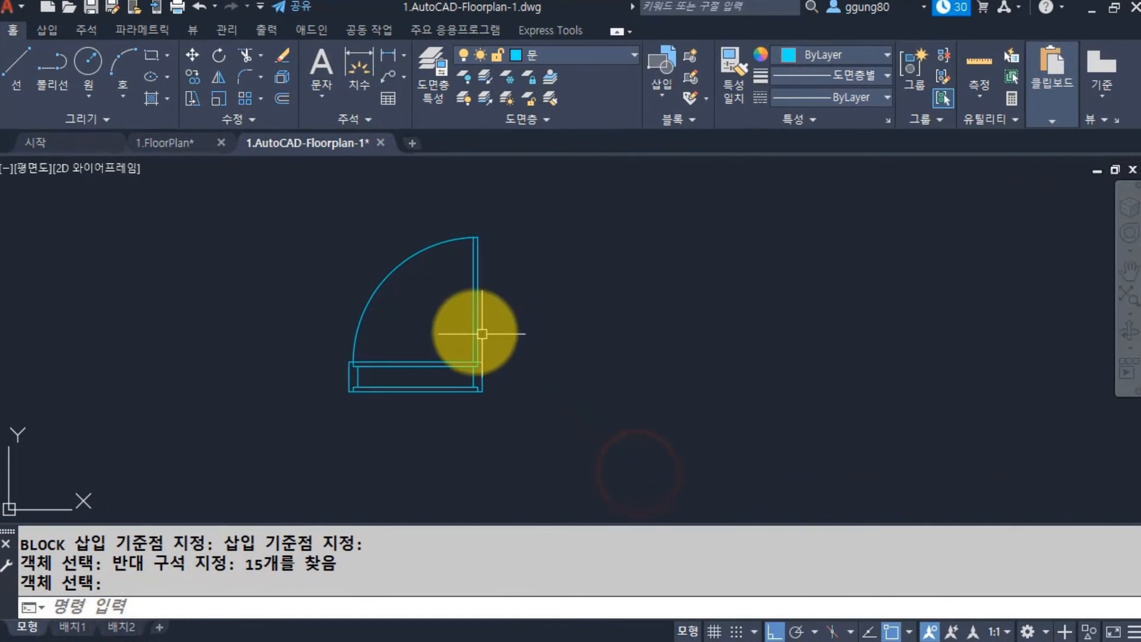
pyautogui.click(474, 330)
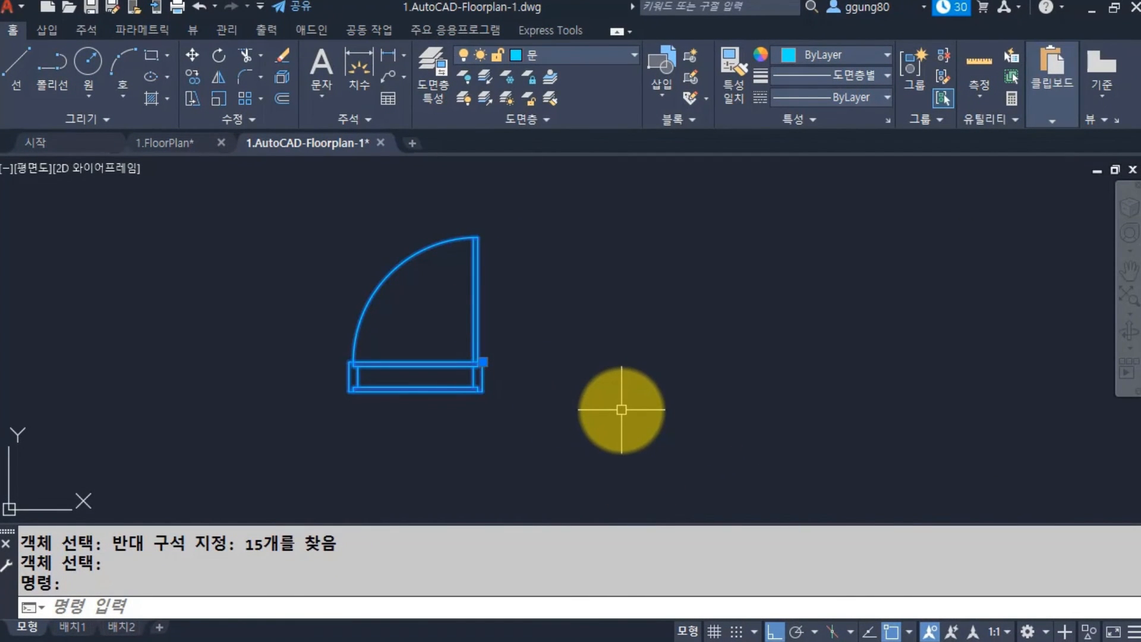
pyautogui.press('Escape')
pyautogui.click(448, 359)
pyautogui.scroll(-2, 460, 364)
pyautogui.press('Escape')
# Copy the door block horizontally to an empty area to its right.
pyautogui.moveTo(565, 417); pyautogui.dragTo(303, 365, button='middle')
pyautogui.press('space')
pyautogui.click(461, 433)
pyautogui.click(334, 316)
pyautogui.press('space')
pyautogui.click(230, 388)
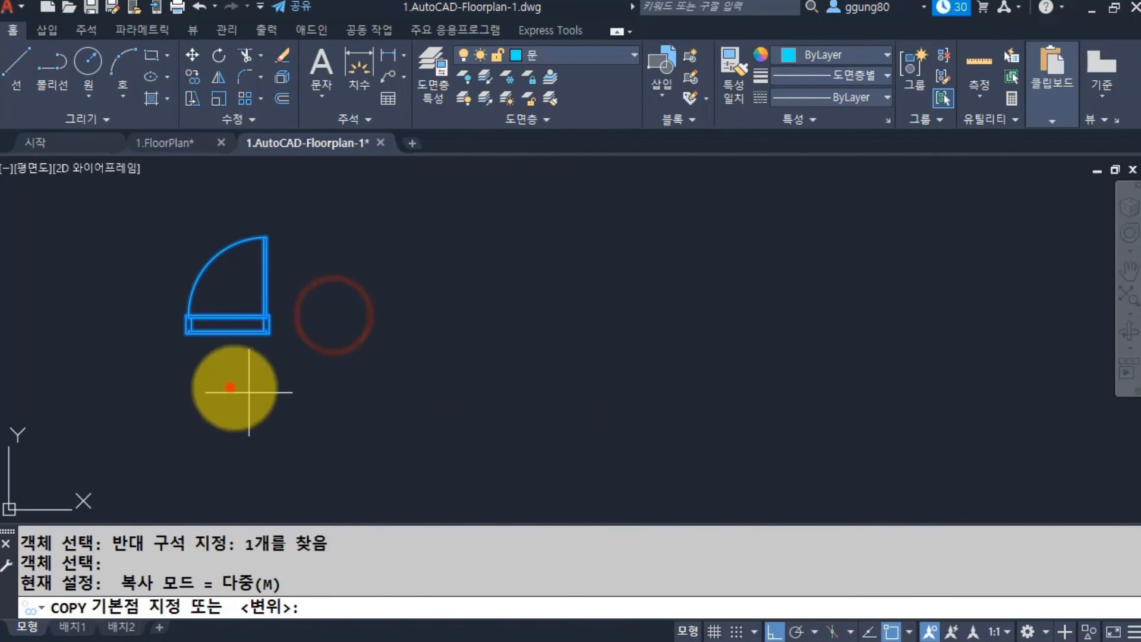
pyautogui.click(682, 405)
pyautogui.press('space')
# Explode the copied door block into separate objects.
pyautogui.moveTo(684, 375); pyautogui.dragTo(552, 376, button='middle')
pyautogui.write('x')
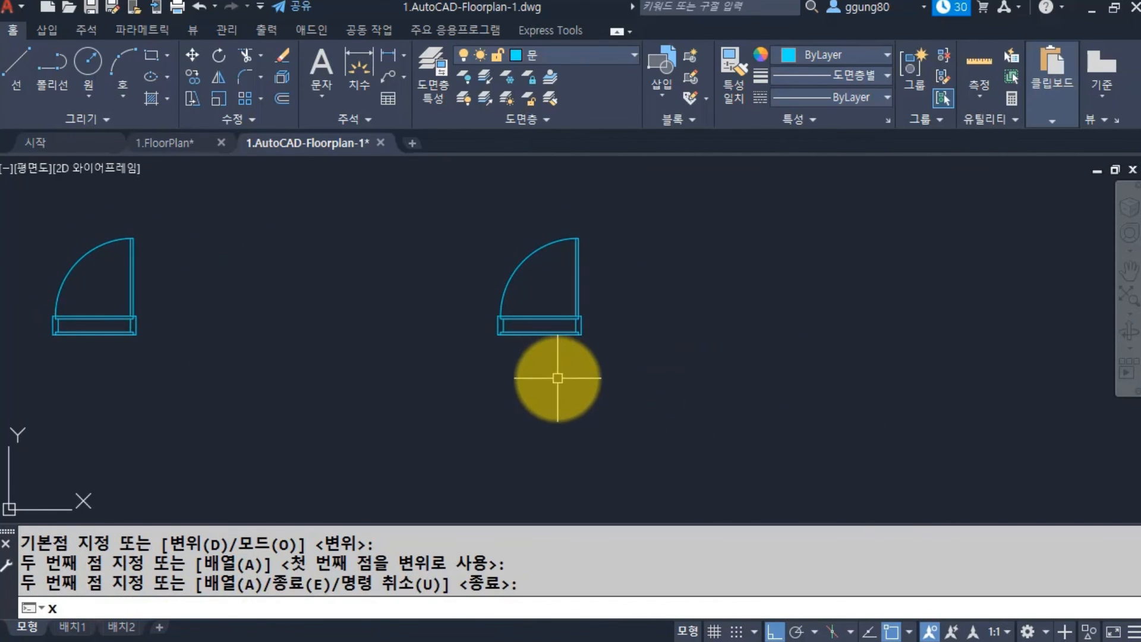
pyautogui.press('space')
pyautogui.click(639, 382)
pyautogui.click(471, 248)
pyautogui.press('space')
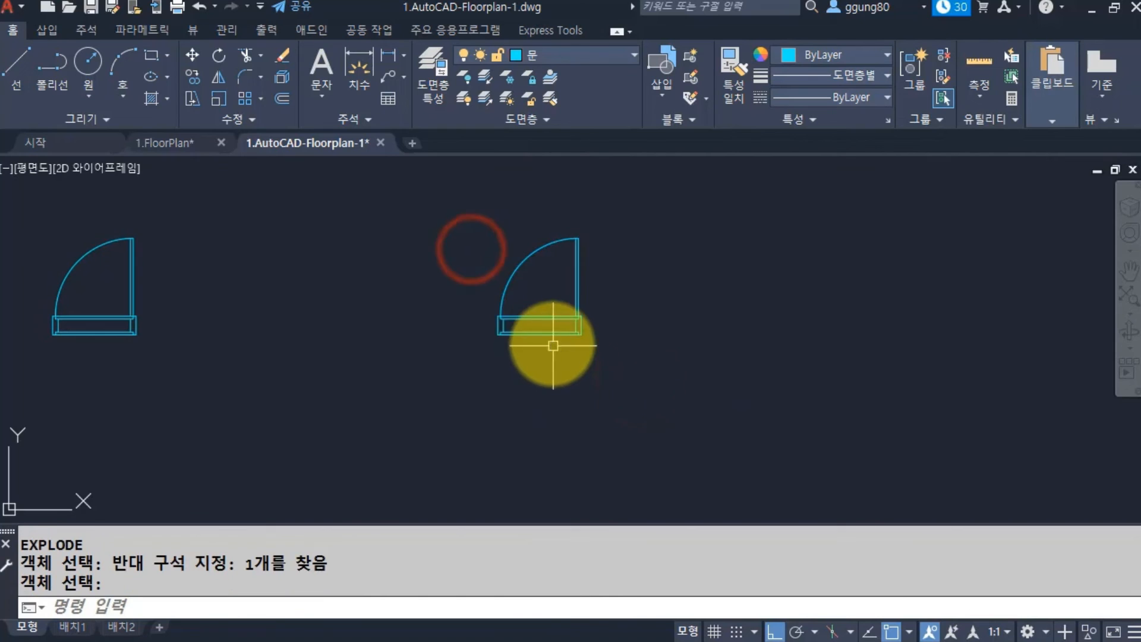
# Erase the swing arc from the exploded door copy.
pyautogui.click(553, 345)
pyautogui.click(525, 290)
pyautogui.press('Escape')
pyautogui.scroll(3, 541, 300)
pyautogui.click(503, 312)
pyautogui.click(417, 255)
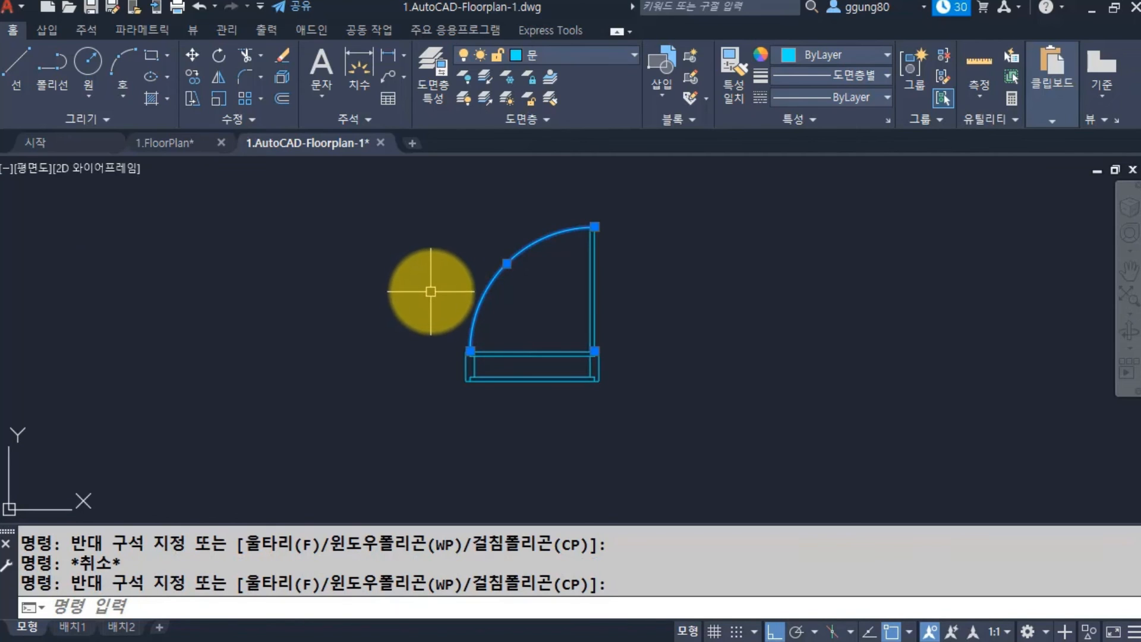
pyautogui.press('Return')
# Add a horizontal linear dimension across the copied frame's overall width, placed below the frame.
pyautogui.scroll(2, 476, 357)
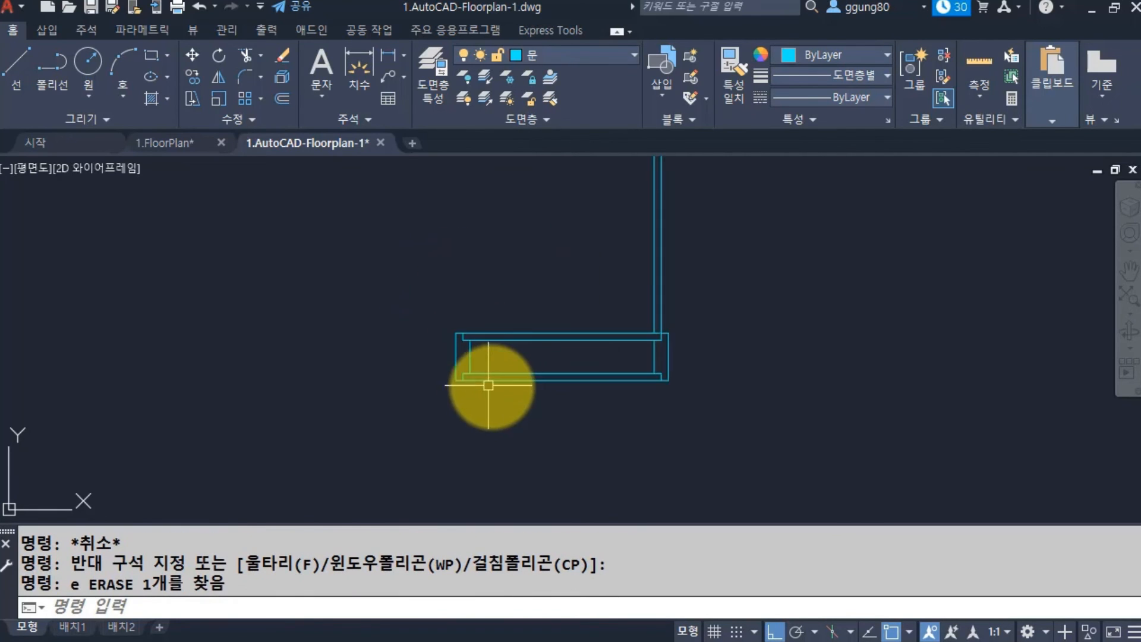
pyautogui.write('dli')
pyautogui.press('Return')
pyautogui.click(654, 360)
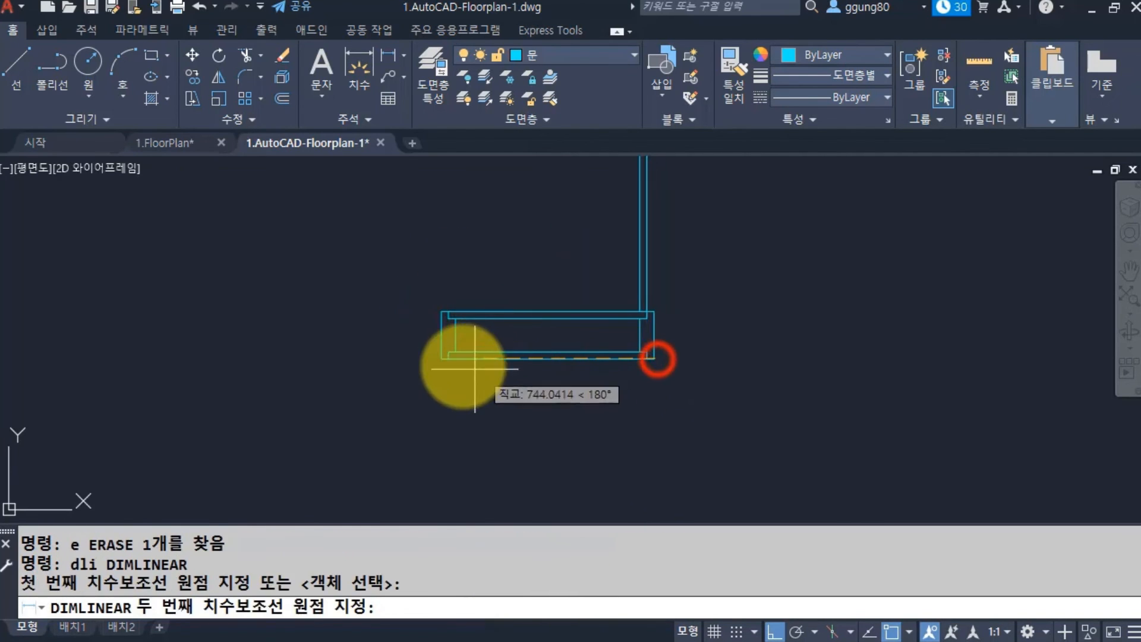
pyautogui.click(438, 360)
pyautogui.click(446, 444)
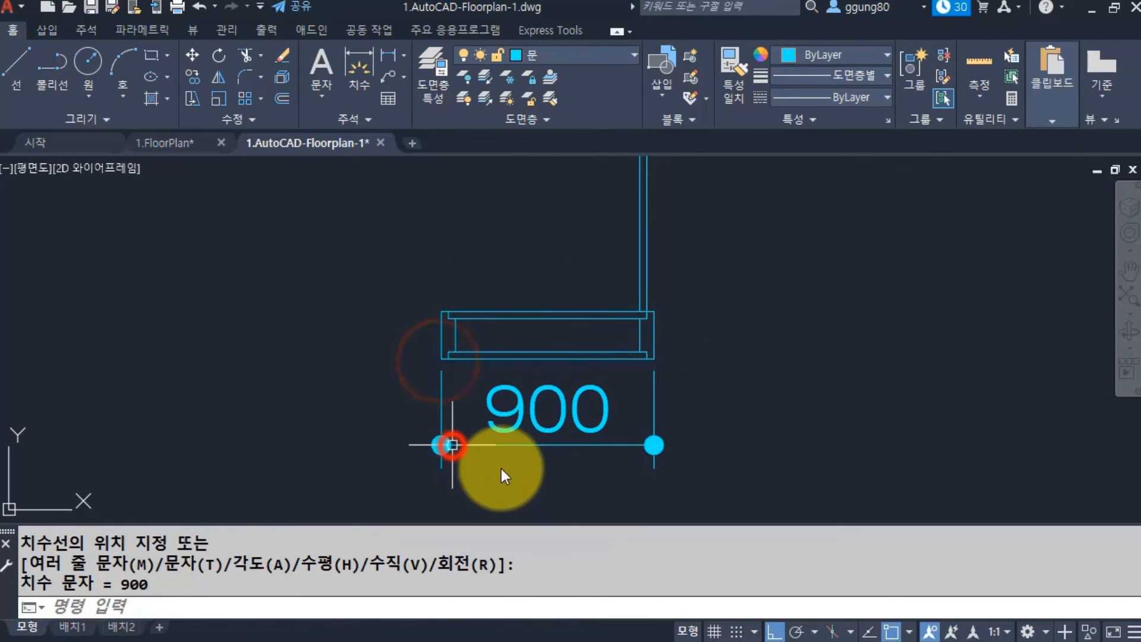
# Stretch the left end of the exploded door's frame and its dimension 100 to the right.
pyautogui.write('s')
pyautogui.press('Return')
pyautogui.click(516, 500)
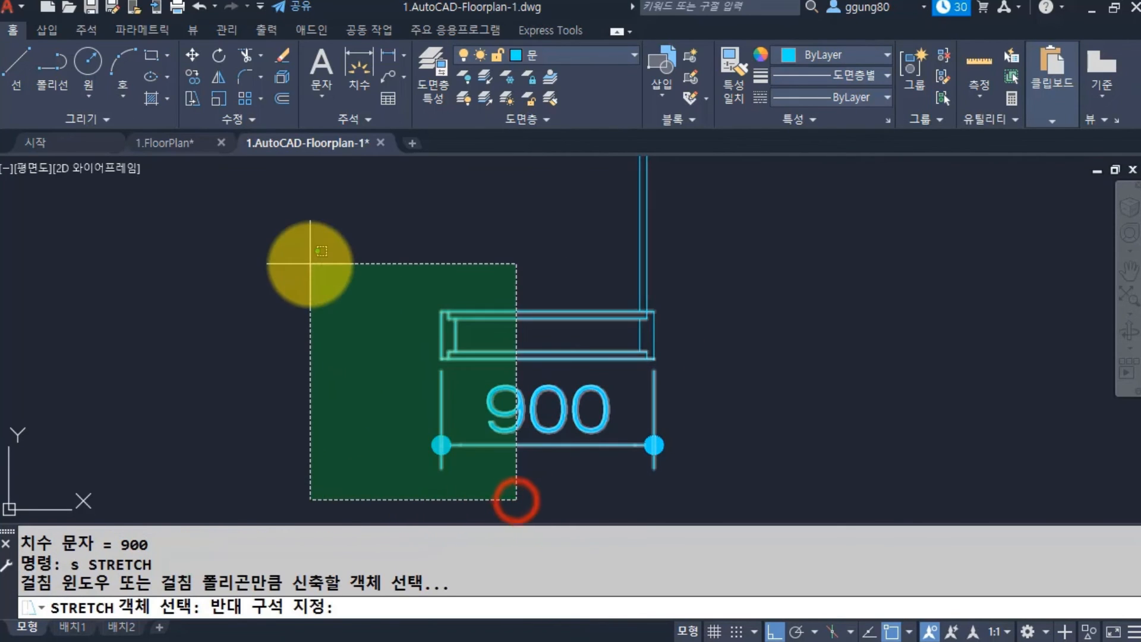
pyautogui.click(309, 264)
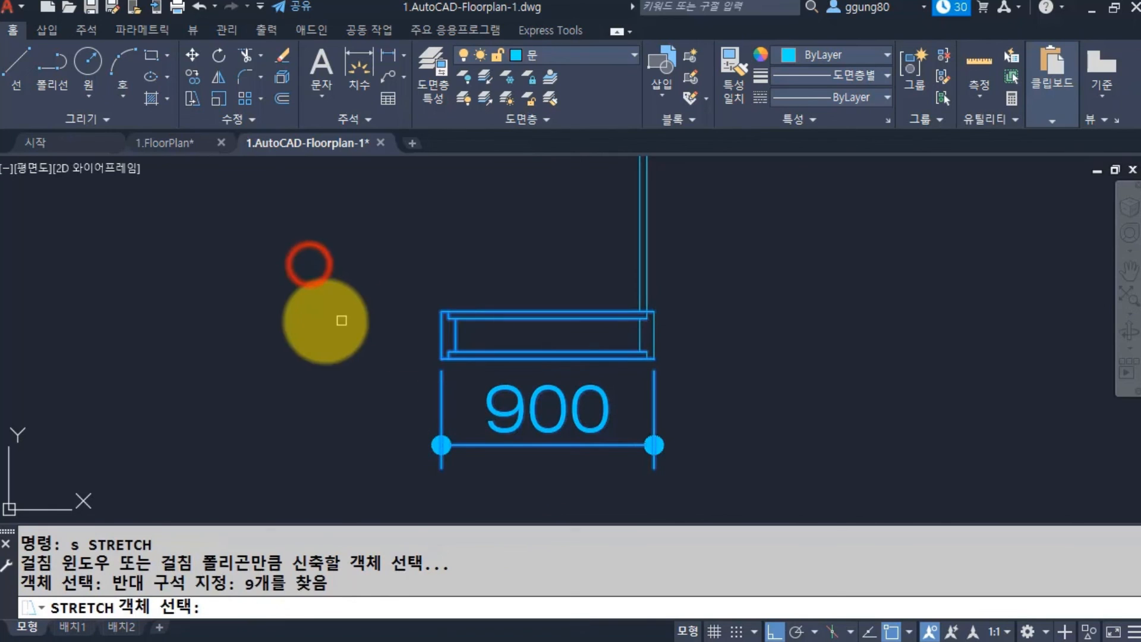
pyautogui.press('Return')
pyautogui.click(304, 231)
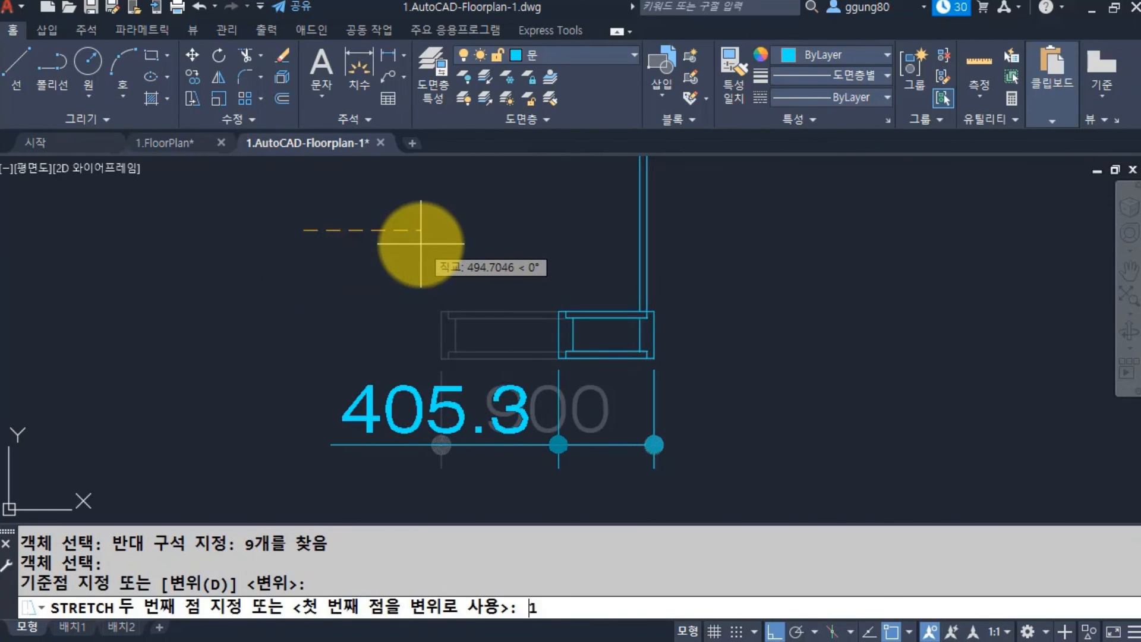
pyautogui.press('Return')
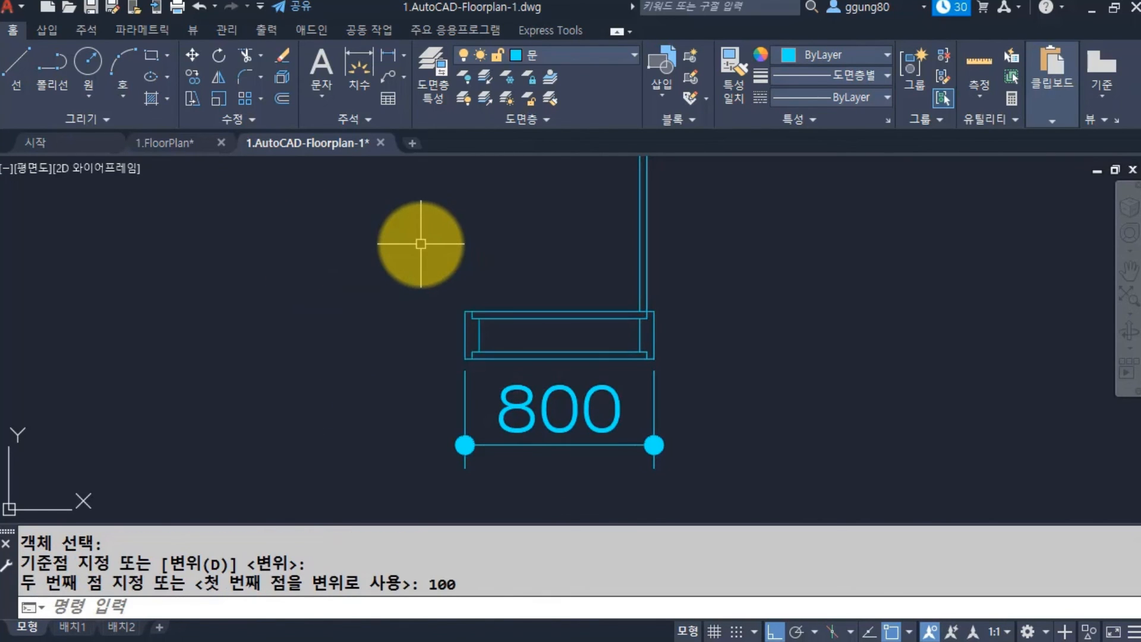
# Draw a circle centred on the door leaf's lower hinge corner, with its radius reaching the opposite inner corner of the frame's upper edge.
pyautogui.moveTo(566, 326)
pyautogui.mouseDown(button='middle')
pyautogui.moveTo(551, 356)
pyautogui.moveTo(505, 370)
pyautogui.mouseUp(button='middle')
pyautogui.write('c')
pyautogui.press('Return')
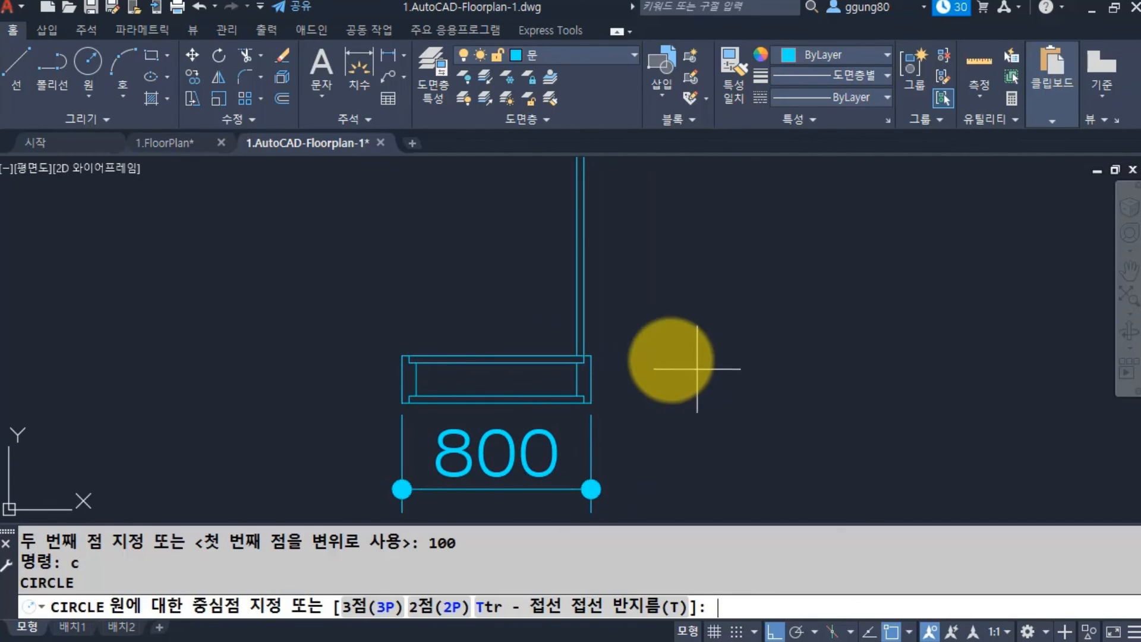
pyautogui.click(584, 356)
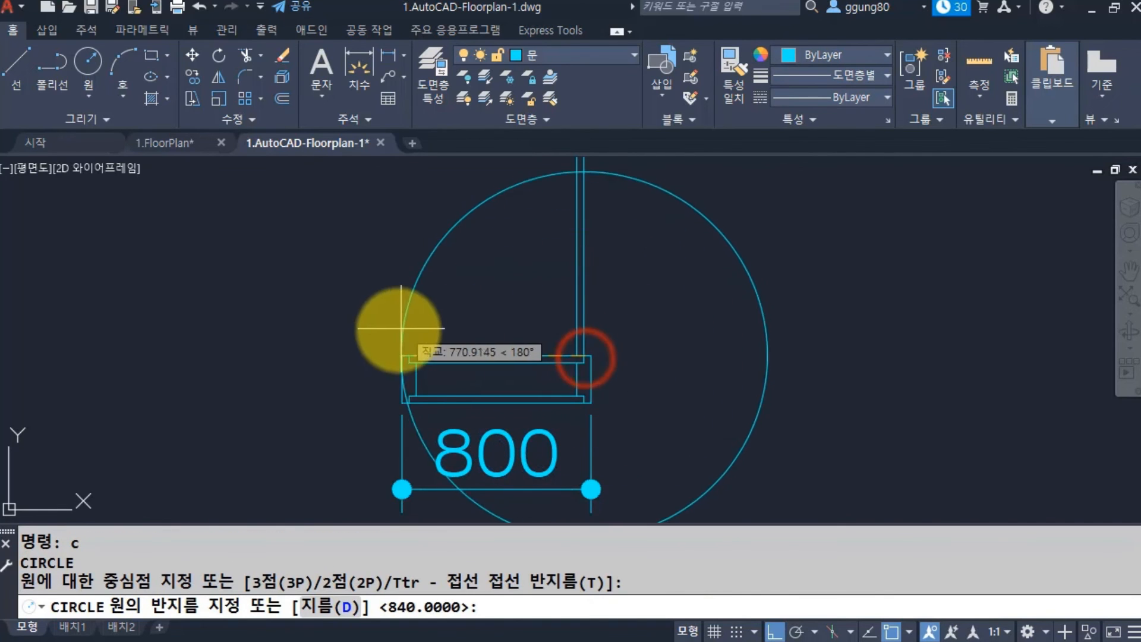
pyautogui.click(409, 355)
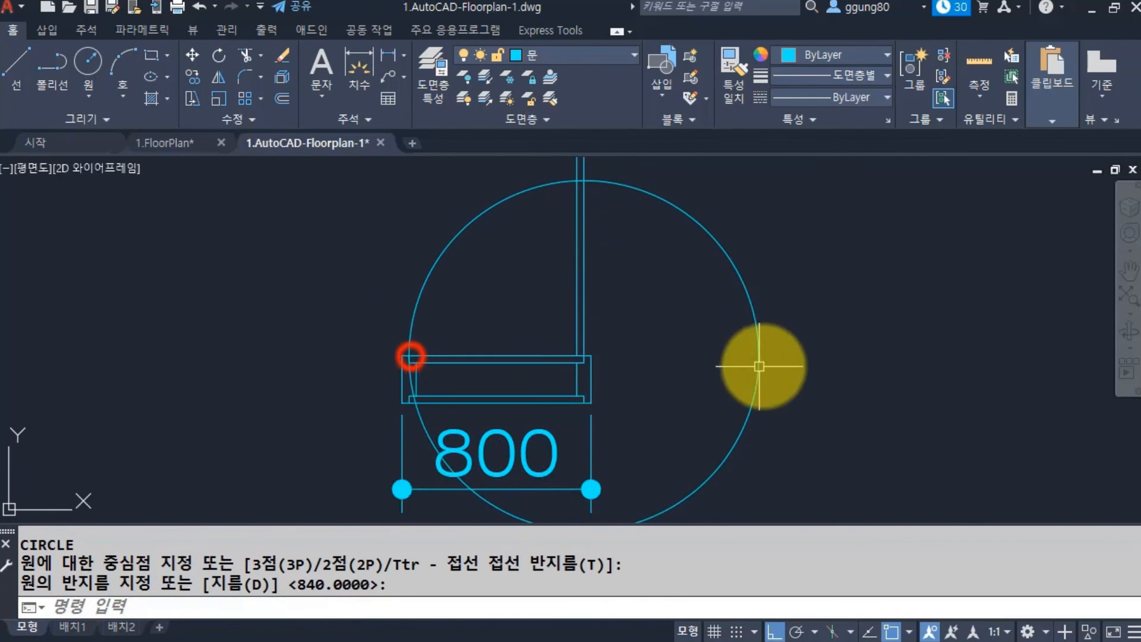
pyautogui.click(794, 371)
pyautogui.click(718, 336)
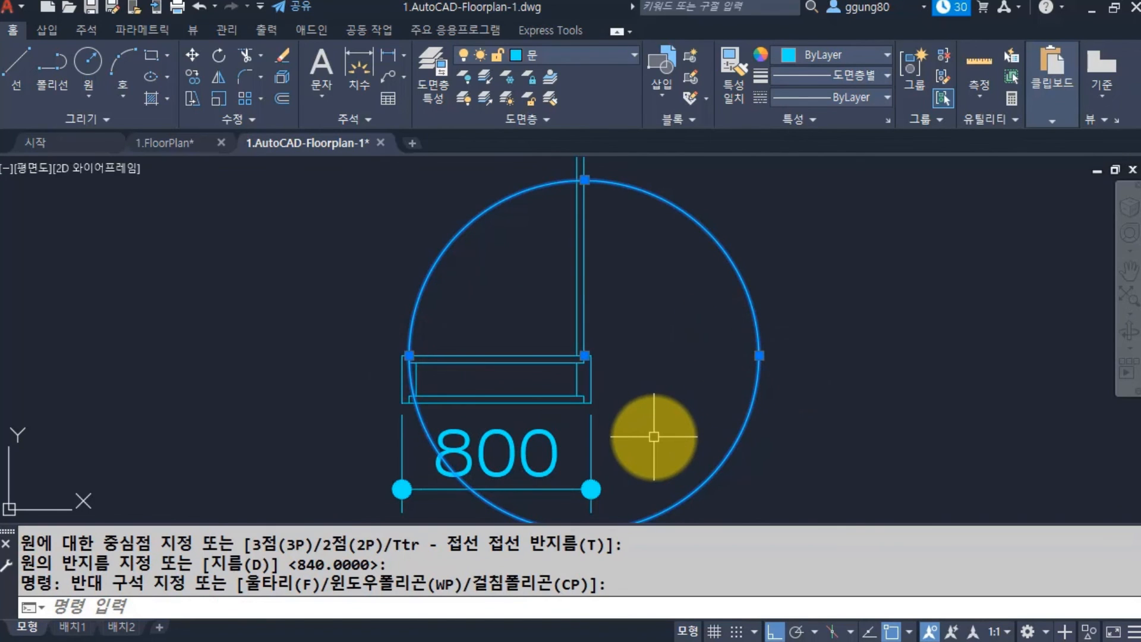
pyautogui.press('Escape')
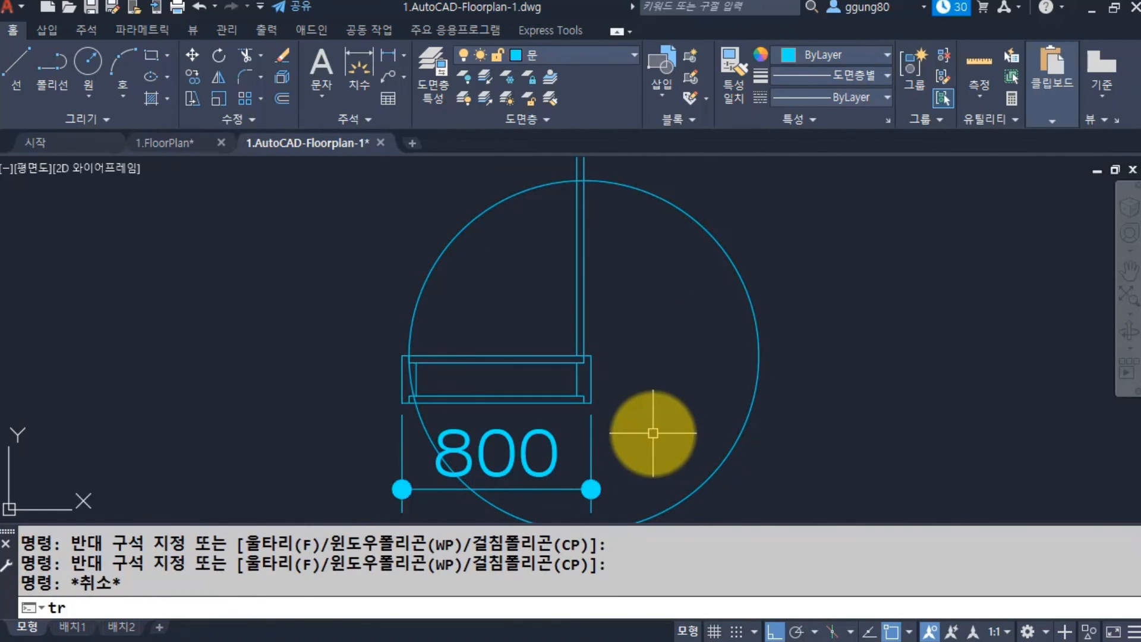
pyautogui.press('Escape')
# Trim the circle to a quarter swing arc and cut the door leaf off at the arc, using the frame's top line, leaf line and circle as edges.
pyautogui.write('tr')
pyautogui.press('Return')
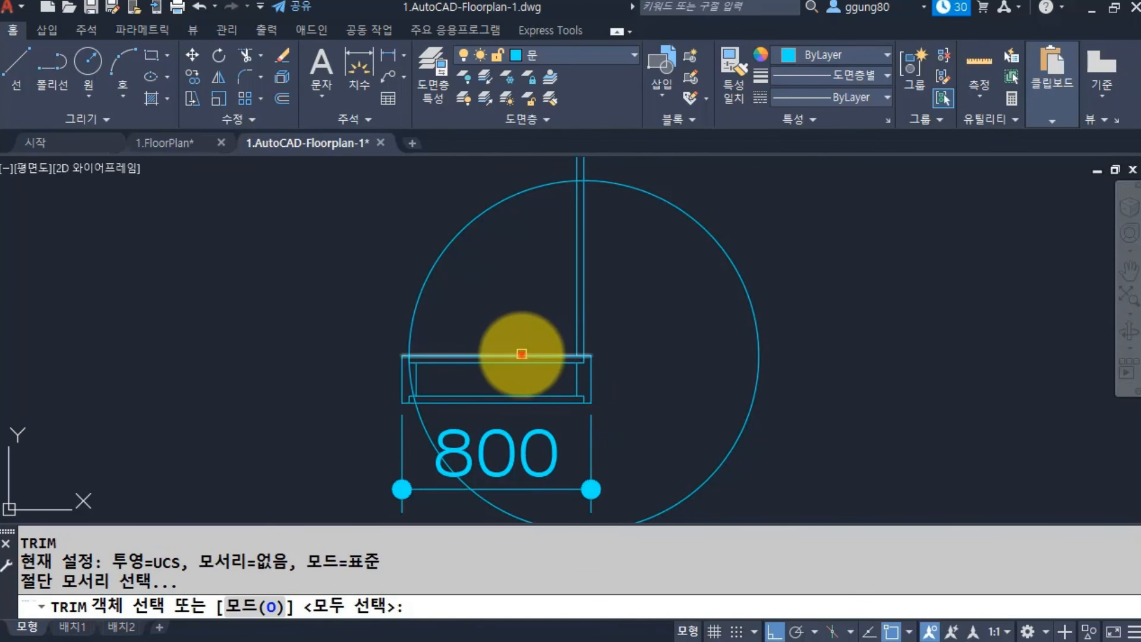
pyautogui.click(521, 354)
pyautogui.click(583, 291)
pyautogui.click(472, 226)
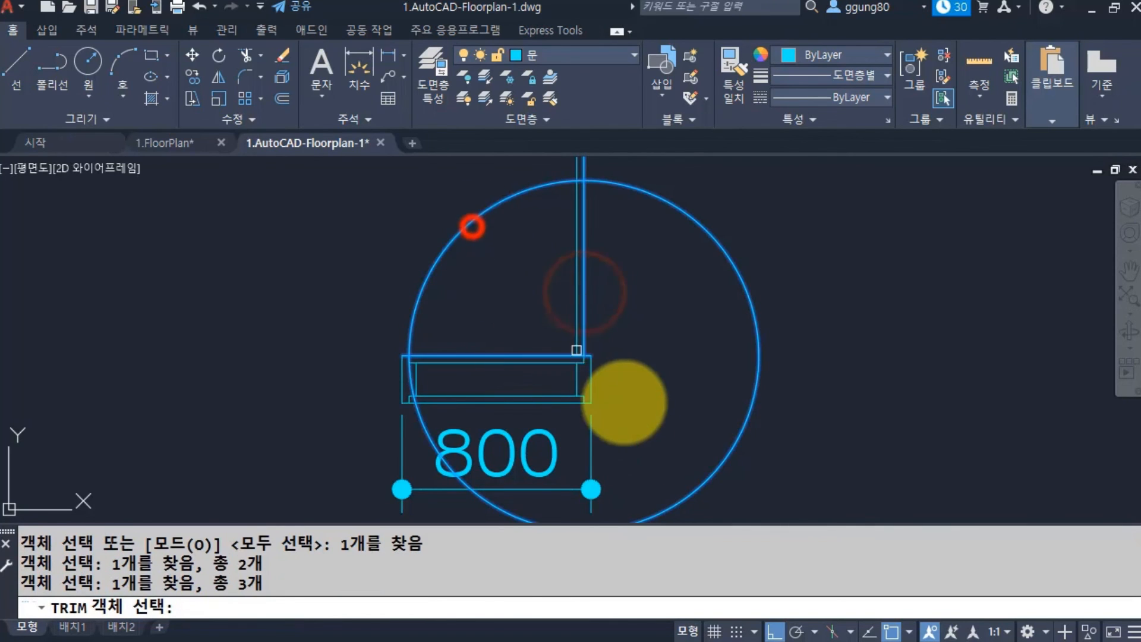
pyautogui.press('Return')
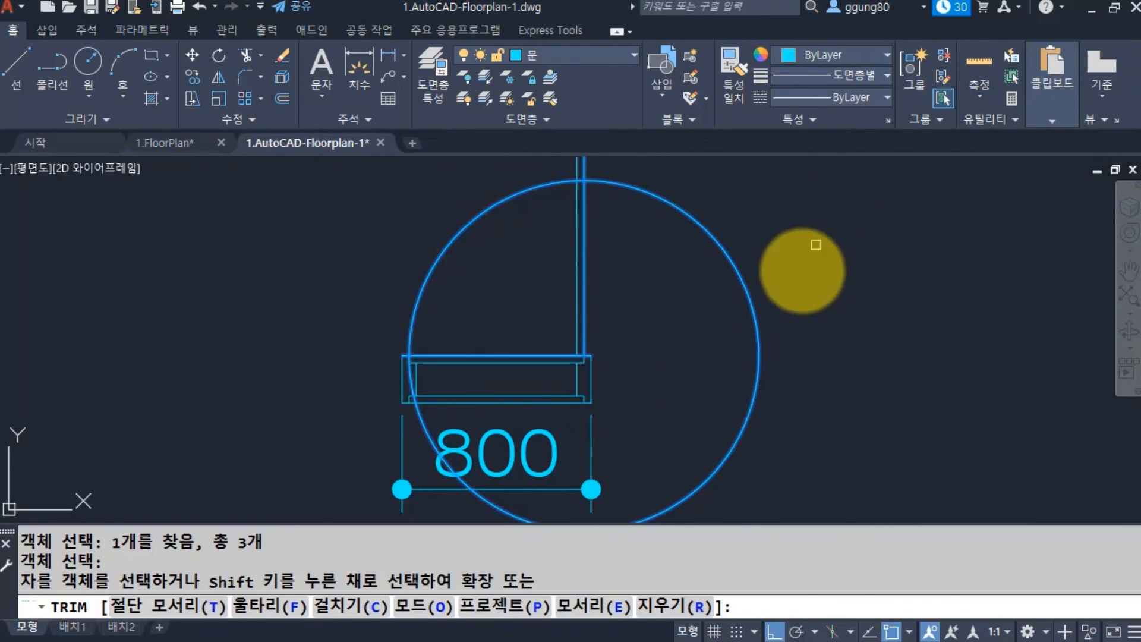
pyautogui.click(804, 269)
pyautogui.click(716, 343)
pyautogui.moveTo(687, 311); pyautogui.dragTo(675, 395, button='middle')
pyautogui.click(610, 258)
pyautogui.click(533, 228)
pyautogui.press('Return')
# Erase the linear dimension below the narrowed door frame.
pyautogui.moveTo(581, 351); pyautogui.dragTo(522, 255, button='middle')
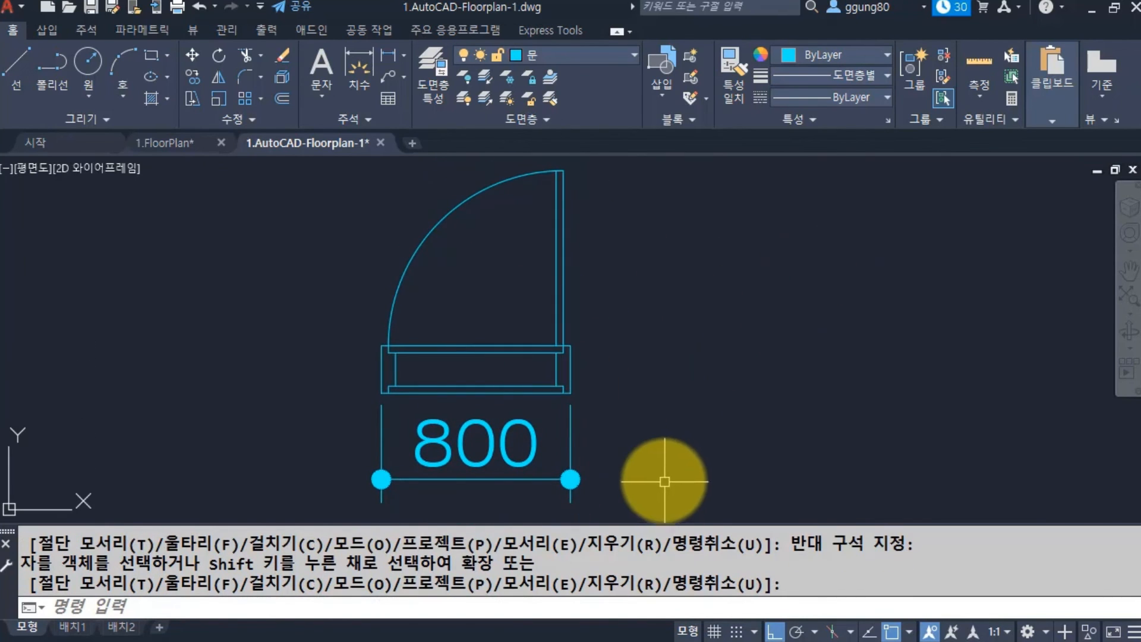
pyautogui.write('e')
pyautogui.press('Return')
pyautogui.click(489, 443)
pyautogui.press('Return')
pyautogui.press('Escape')
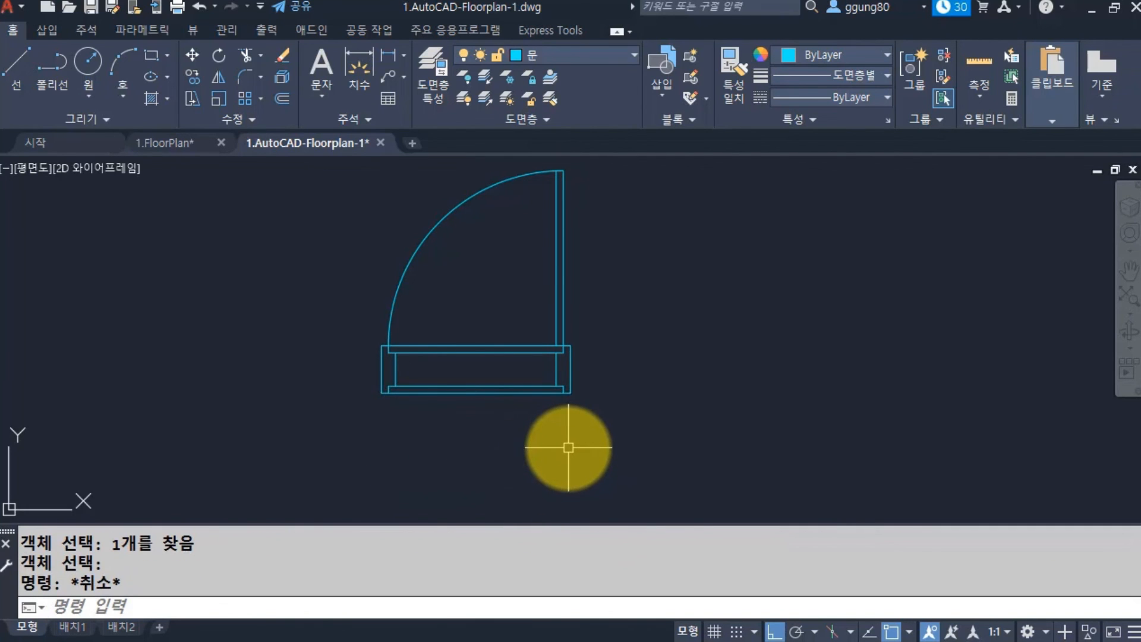
# Define the narrowed door as block d800, with its base point at the frame's upper-right corner and all door objects included.
pyautogui.write('b')
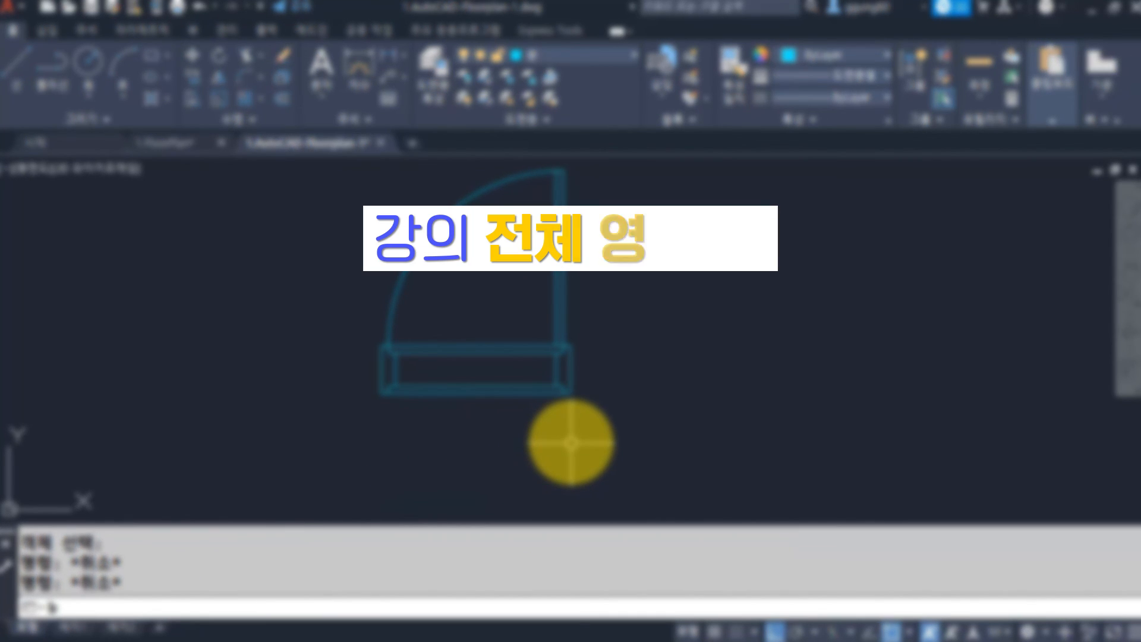
pyautogui.press('Return')
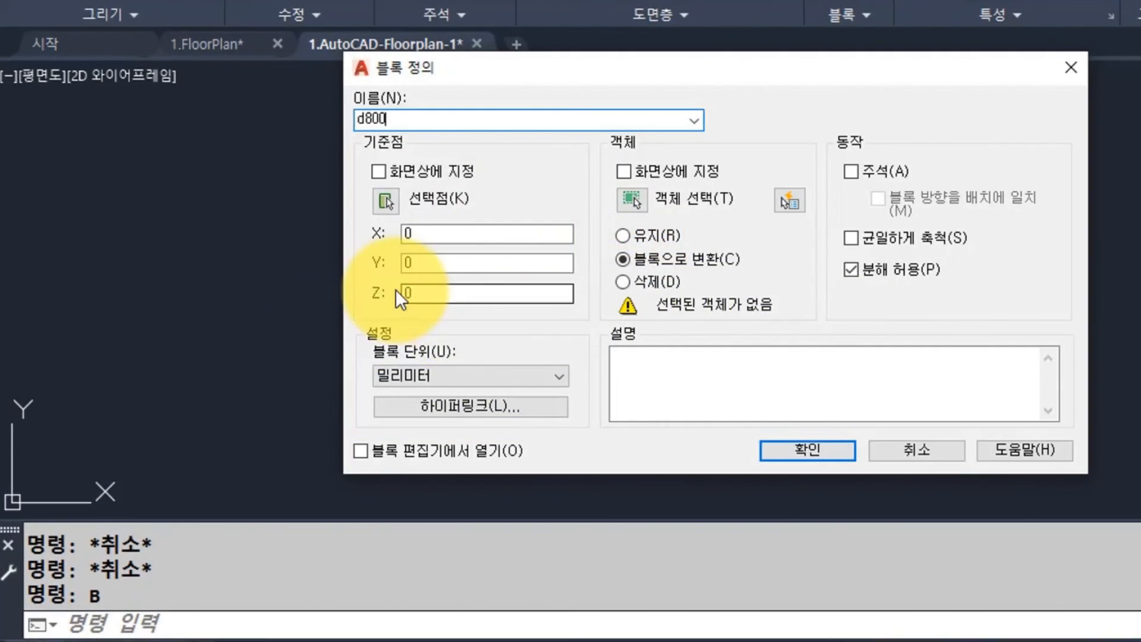
pyautogui.click(383, 206)
pyautogui.scroll(2, 743, 286)
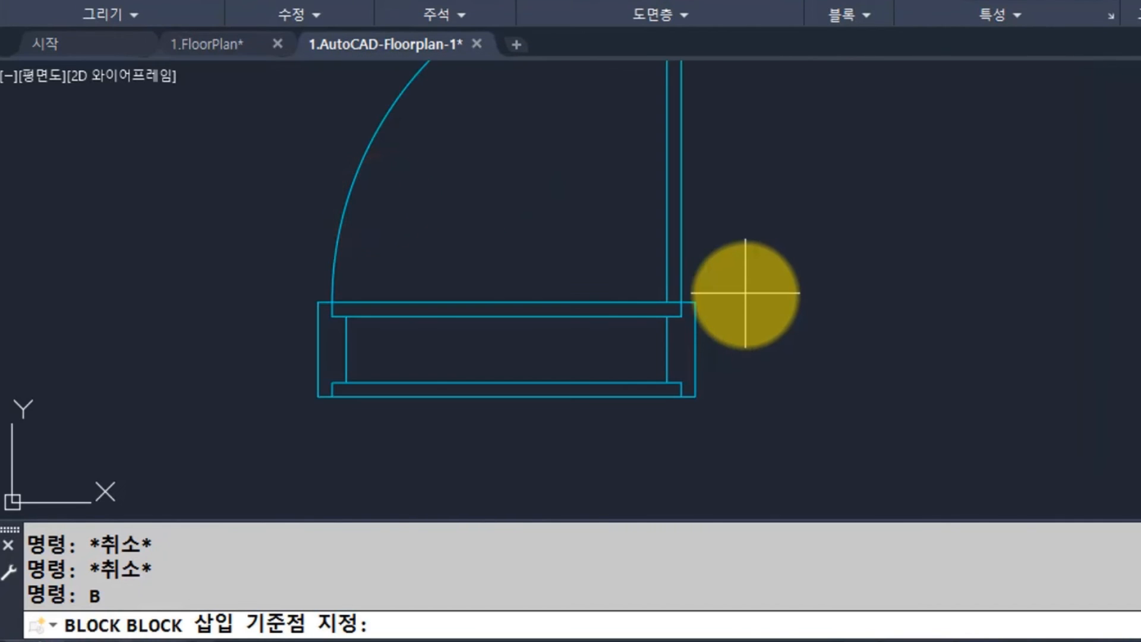
pyautogui.click(695, 302)
pyautogui.click(633, 200)
pyautogui.scroll(-1, 647, 237)
pyautogui.scroll(-1, 648, 237)
pyautogui.click(474, 120)
pyautogui.click(748, 406)
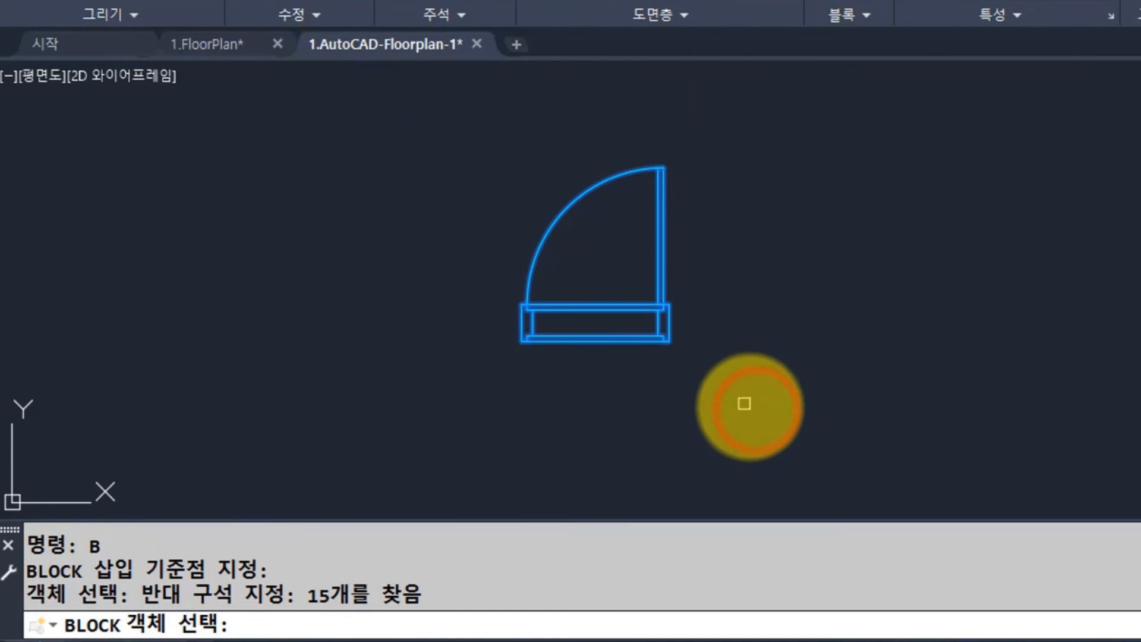
pyautogui.press('Return')
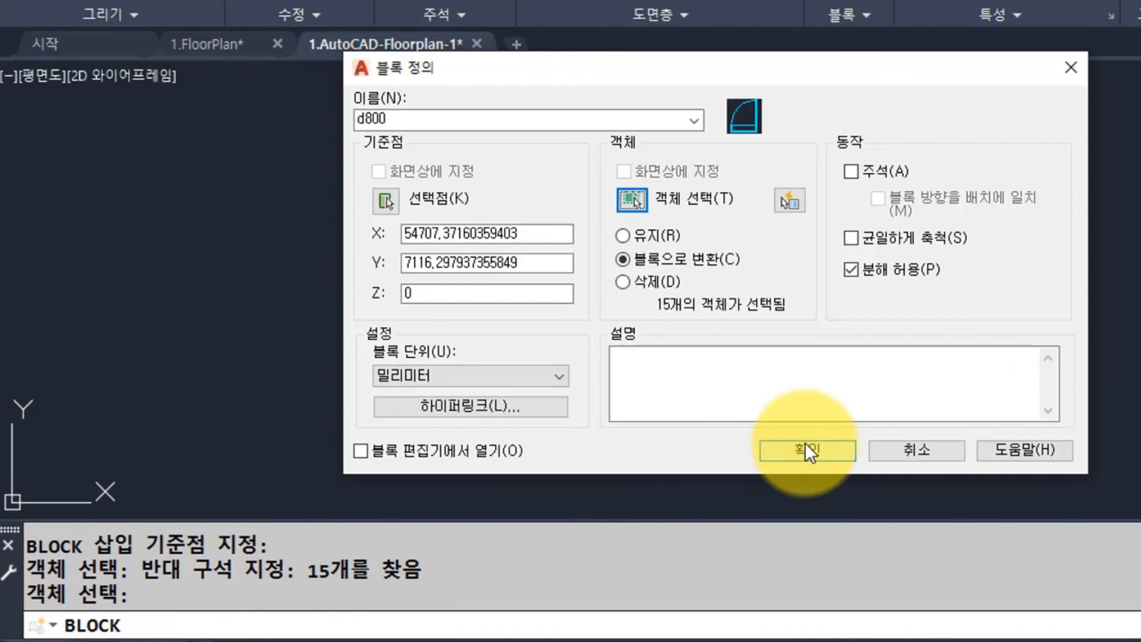
pyautogui.click(805, 448)
# Select both door blocks to check that each is a single object, and view them beside the floor plan.
pyautogui.scroll(-3, 601, 294)
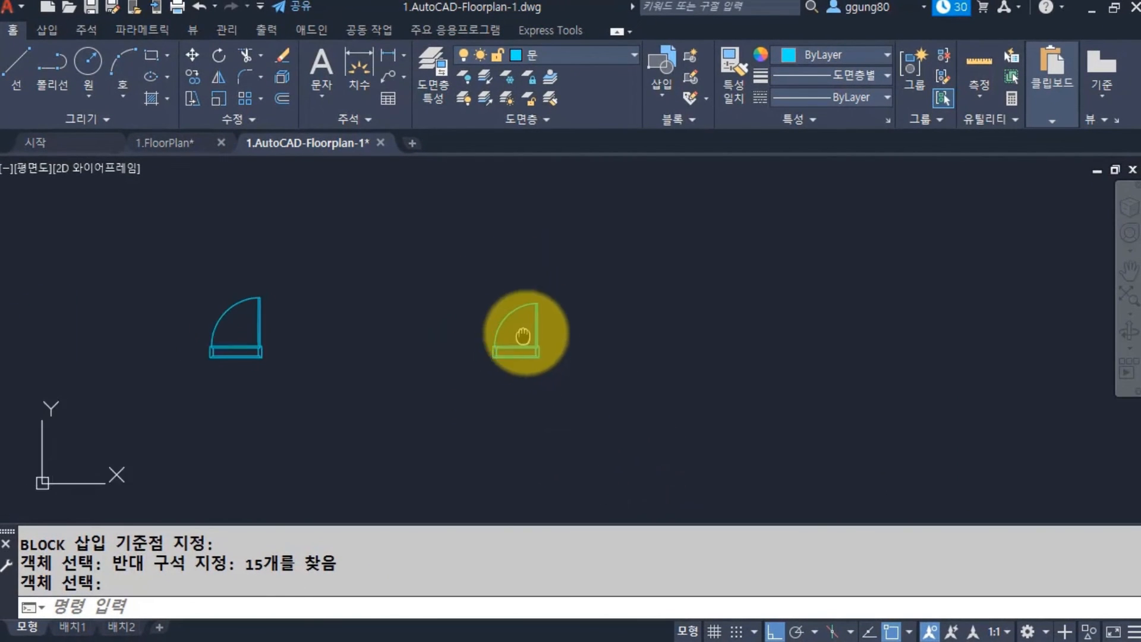
pyautogui.click(232, 334)
pyautogui.click(523, 335)
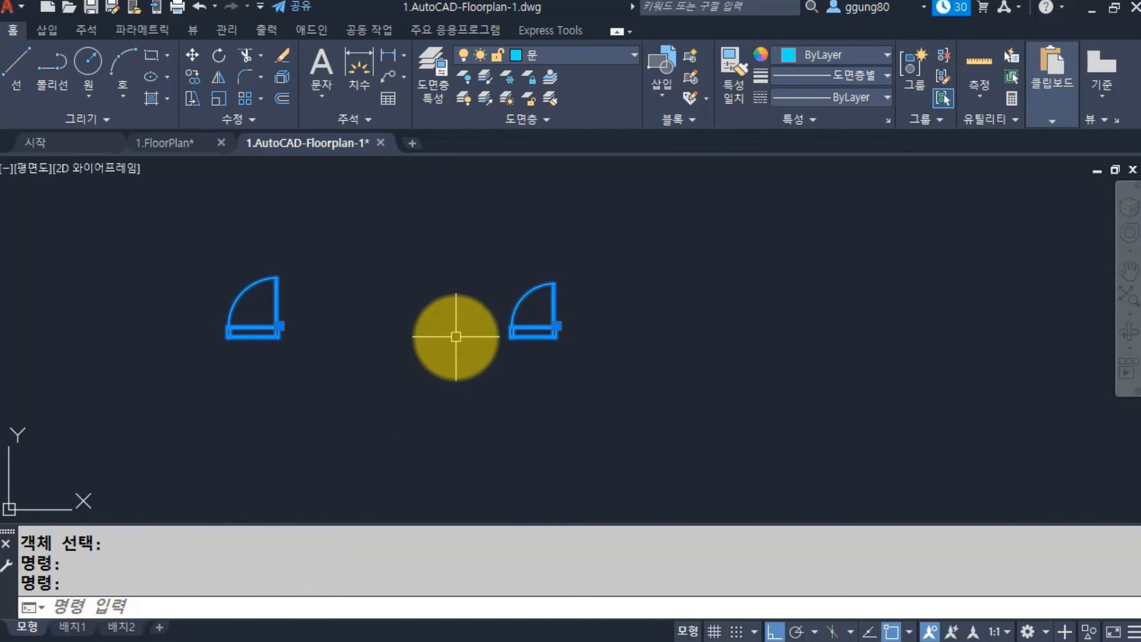
pyautogui.scroll(-4, 456, 337)
pyautogui.moveTo(331, 344); pyautogui.dragTo(658, 339, button='middle')
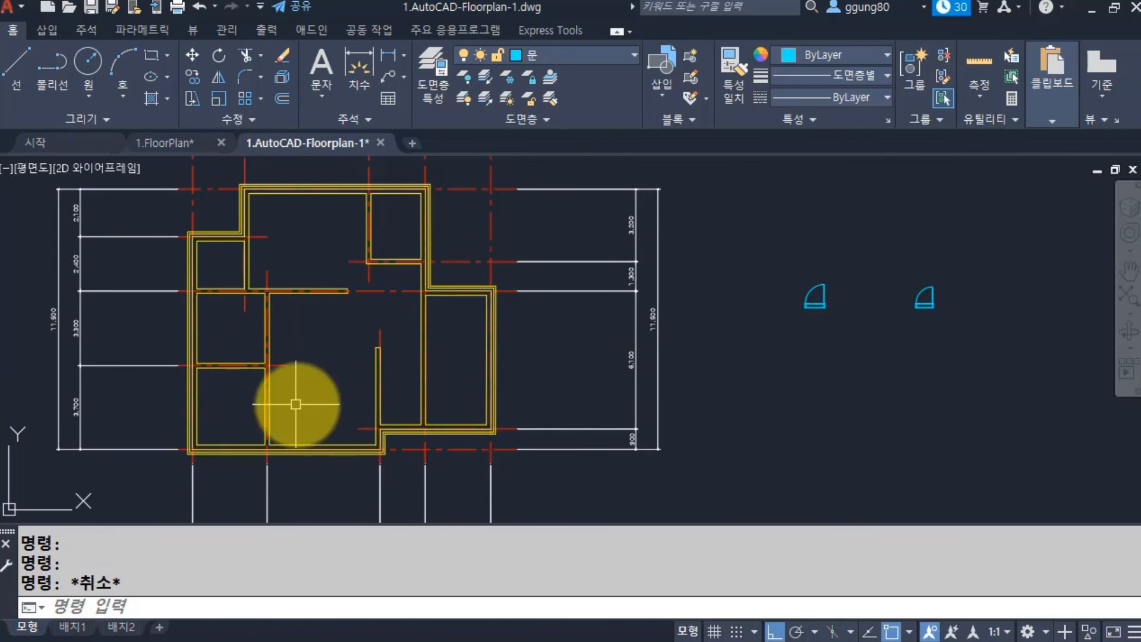
pyautogui.scroll(4, 862, 318)
pyautogui.moveTo(884, 315); pyautogui.dragTo(570, 320, button='middle')
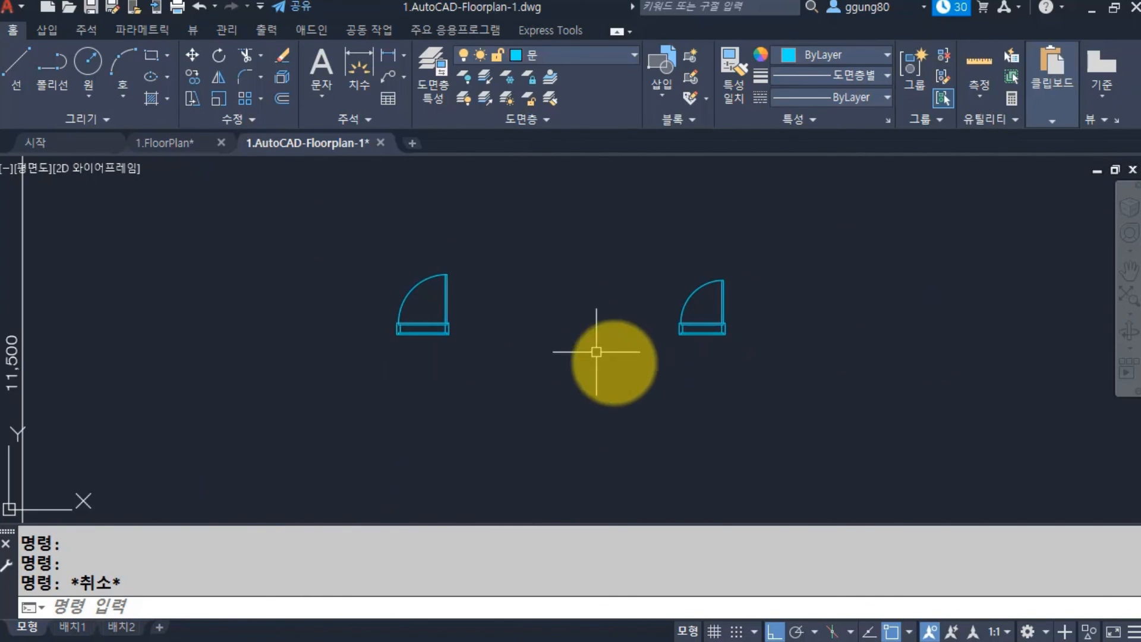
# On the 벽선 layer, draw a vertical line along each outer end of the d900 door's frame.
pyautogui.click(566, 56)
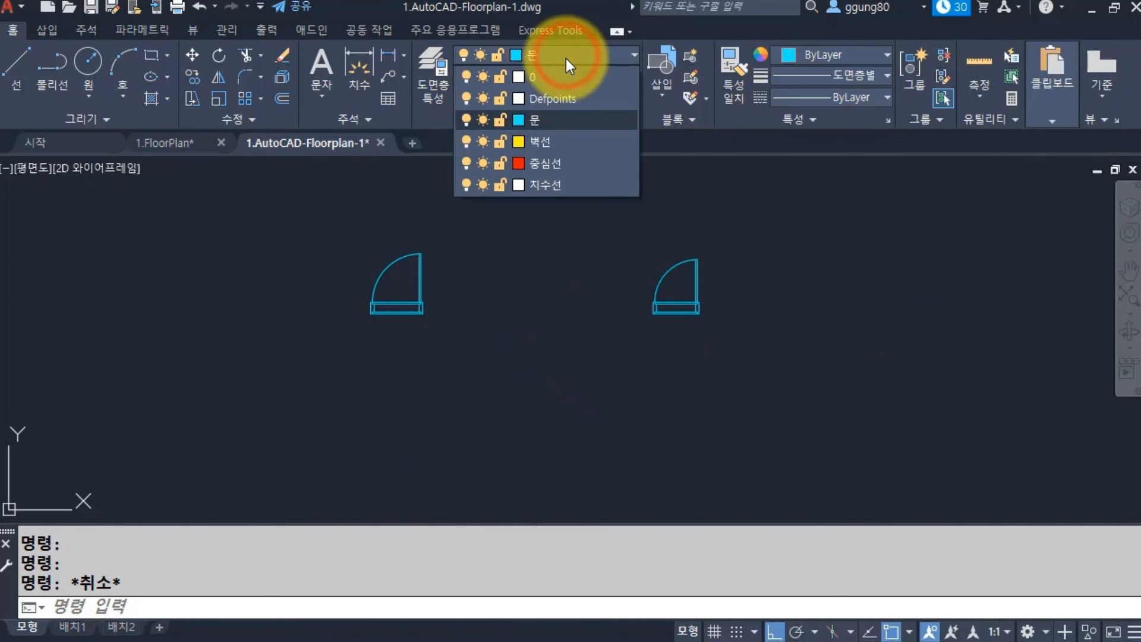
pyautogui.click(558, 139)
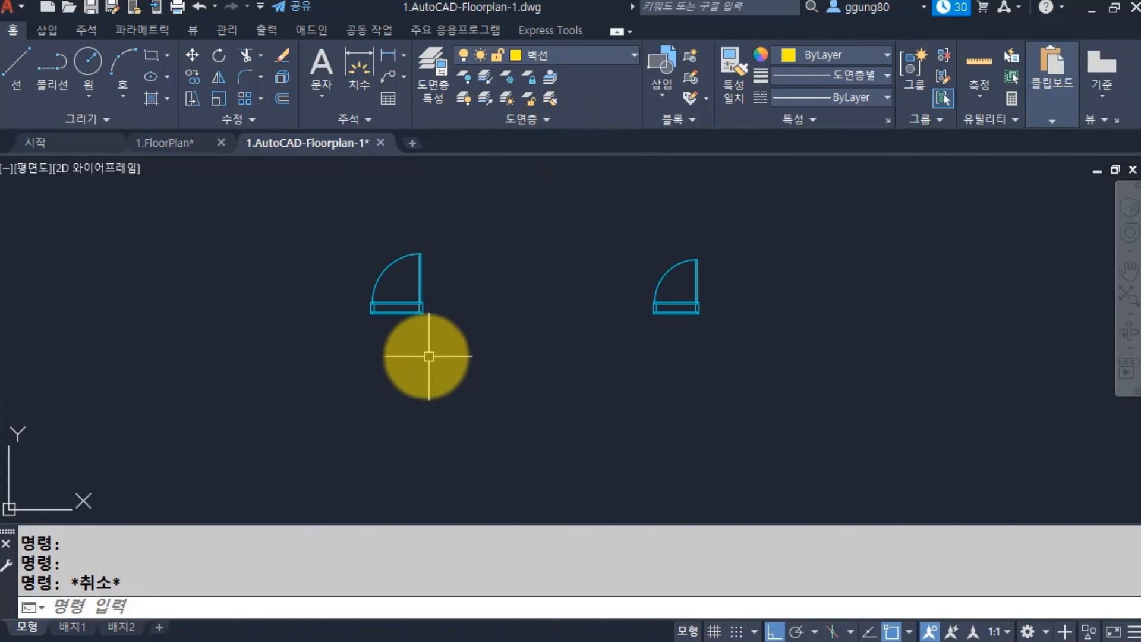
pyautogui.scroll(4, 410, 355)
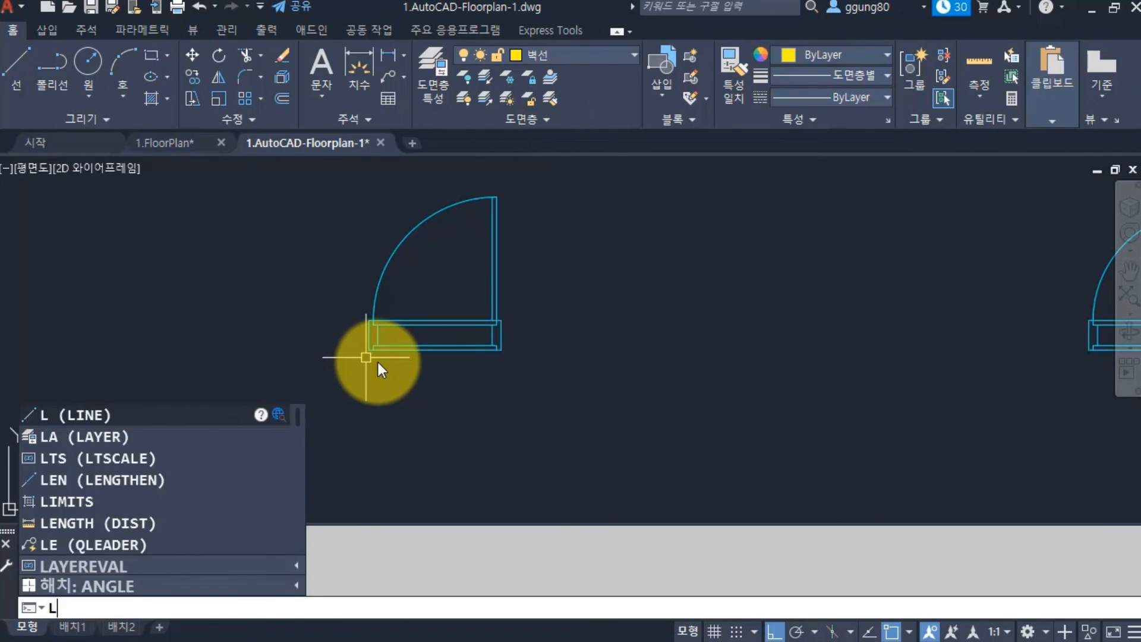
pyautogui.press('Return')
pyautogui.scroll(2, 368, 333)
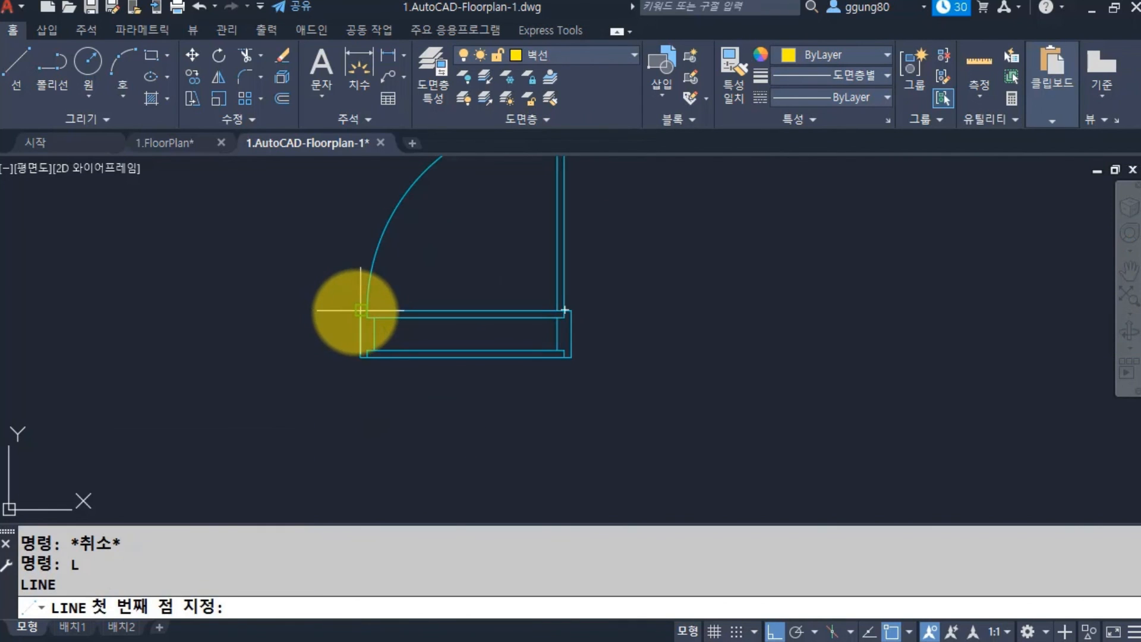
pyautogui.click(360, 310)
pyautogui.click(360, 358)
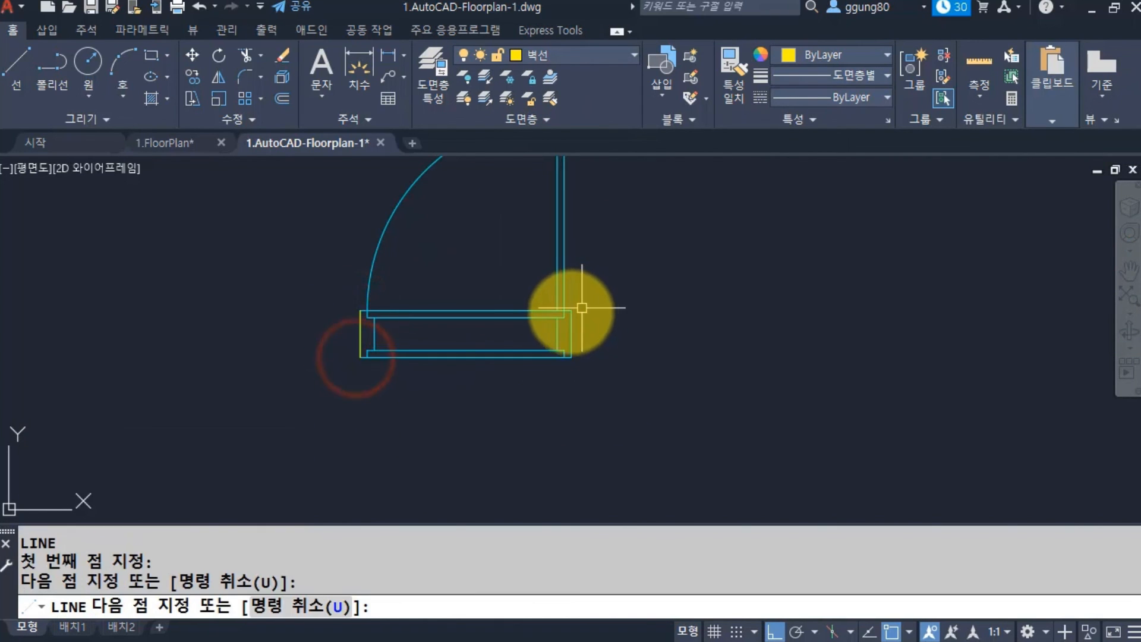
pyautogui.press('Return')
pyautogui.press('Return')
pyautogui.click(572, 310)
pyautogui.click(571, 357)
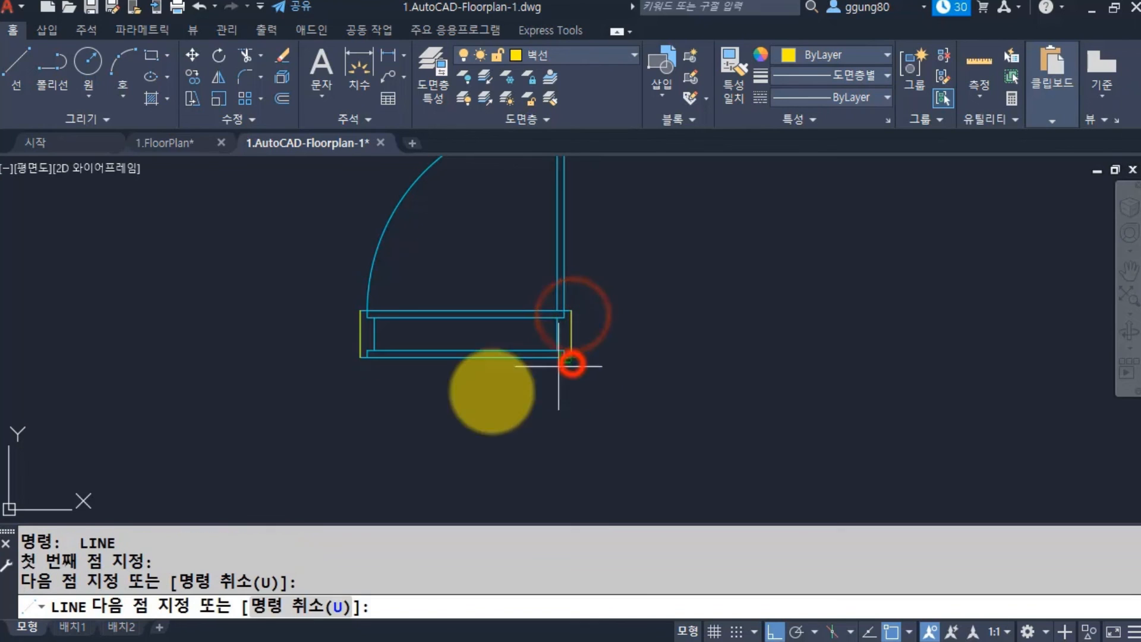
pyautogui.press('Return')
# Select the two vertical wall lines at the d900 door's frame ends to inspect them, and clear the selection.
pyautogui.click(277, 272)
pyautogui.click(362, 381)
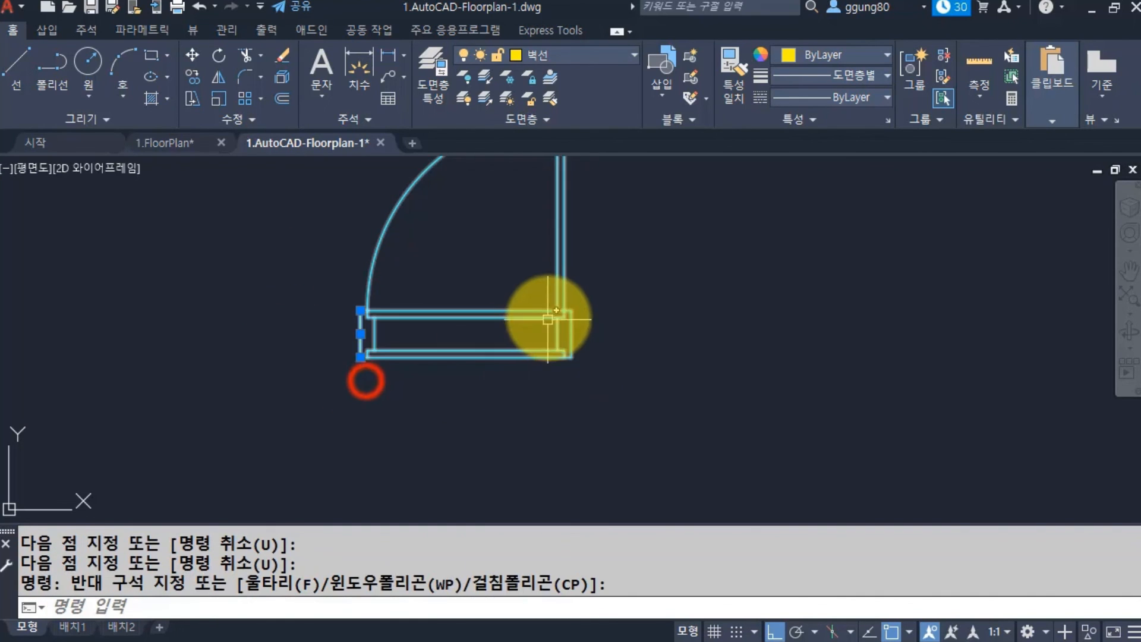
pyautogui.click(572, 292)
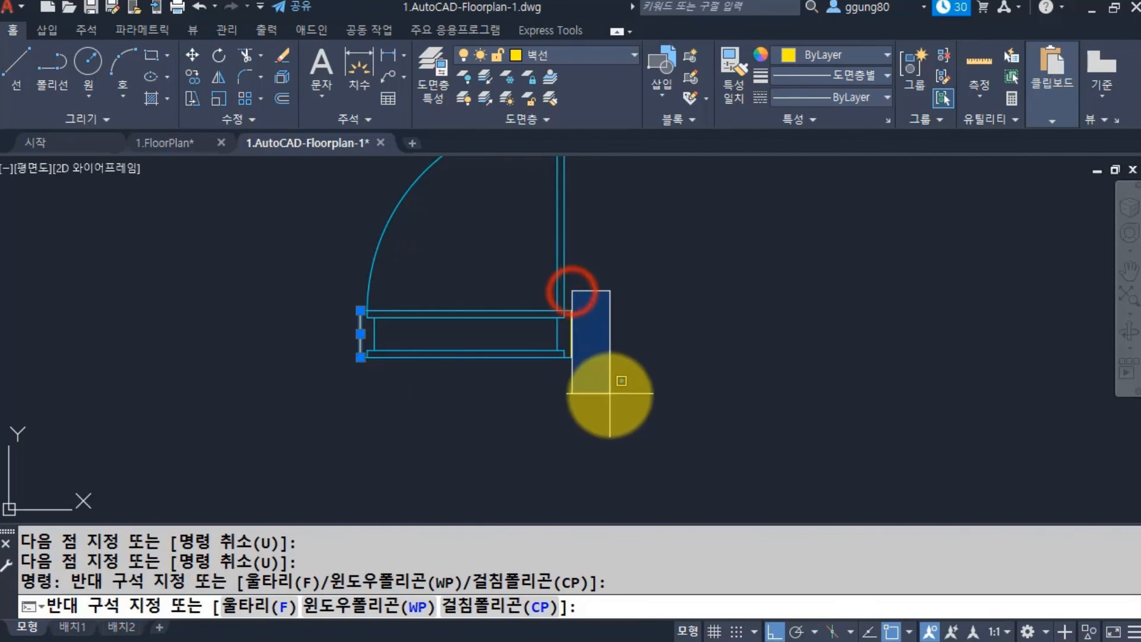
pyautogui.click(609, 395)
pyautogui.click(571, 333)
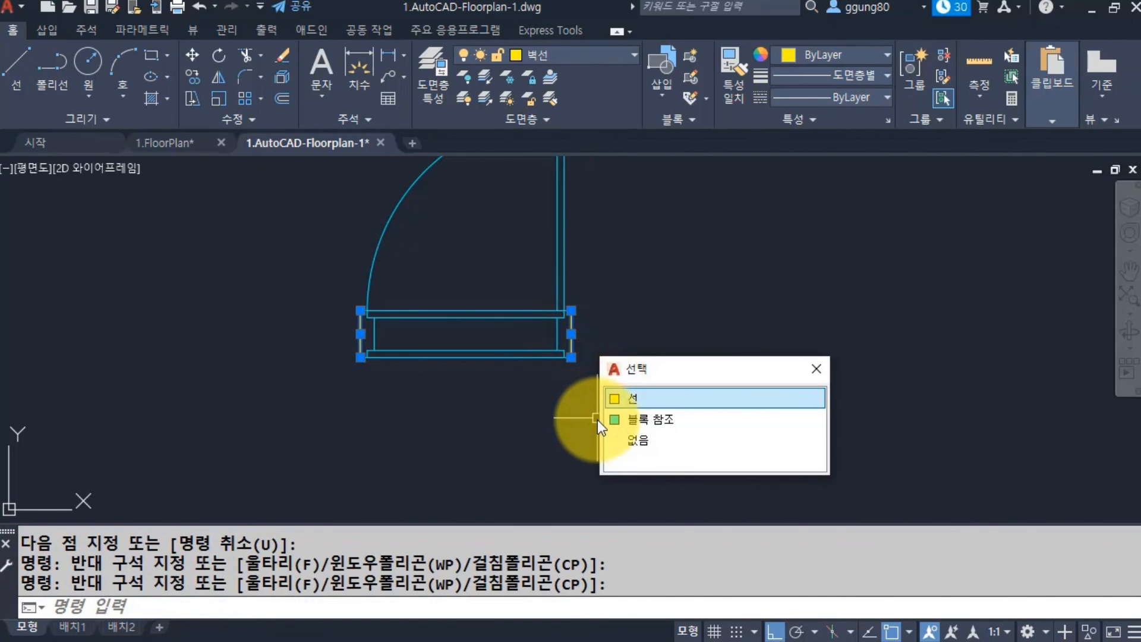
pyautogui.press('Escape')
pyautogui.press('Escape')
pyautogui.press('Escape')
# Mirror the d900 door and its two wall lines about a vertical axis just to its right, keeping the original.
pyautogui.scroll(-4, 587, 395)
pyautogui.moveTo(586, 394); pyautogui.dragTo(537, 361, button='middle')
pyautogui.write('mi')
pyautogui.press('Return')
pyautogui.click(557, 373)
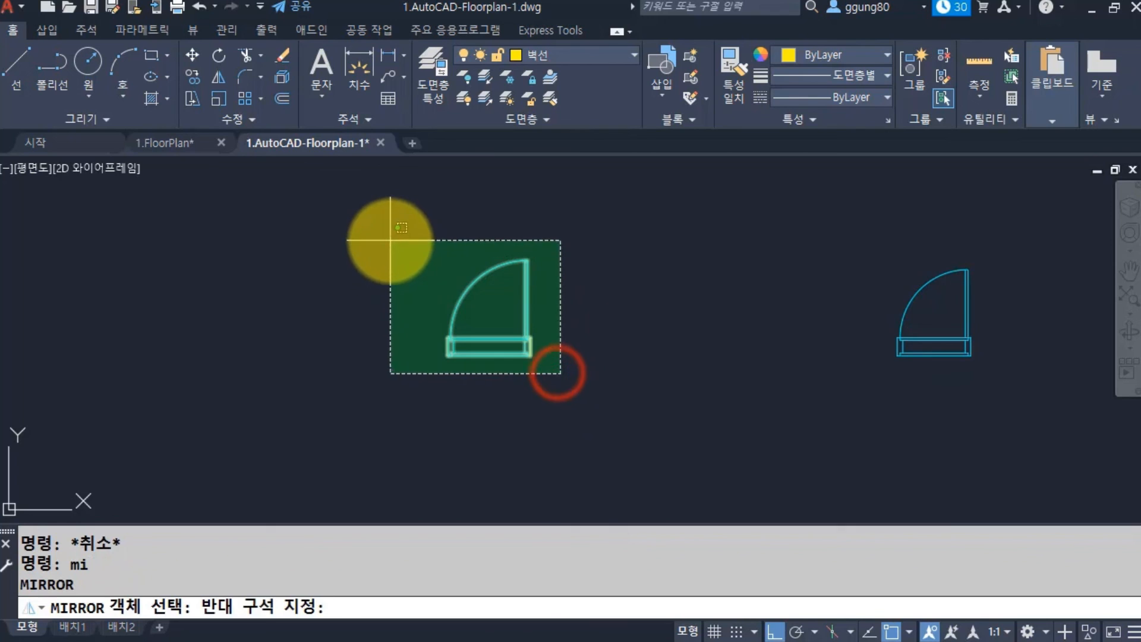
pyautogui.click(389, 239)
pyautogui.press('Return')
pyautogui.click(548, 281)
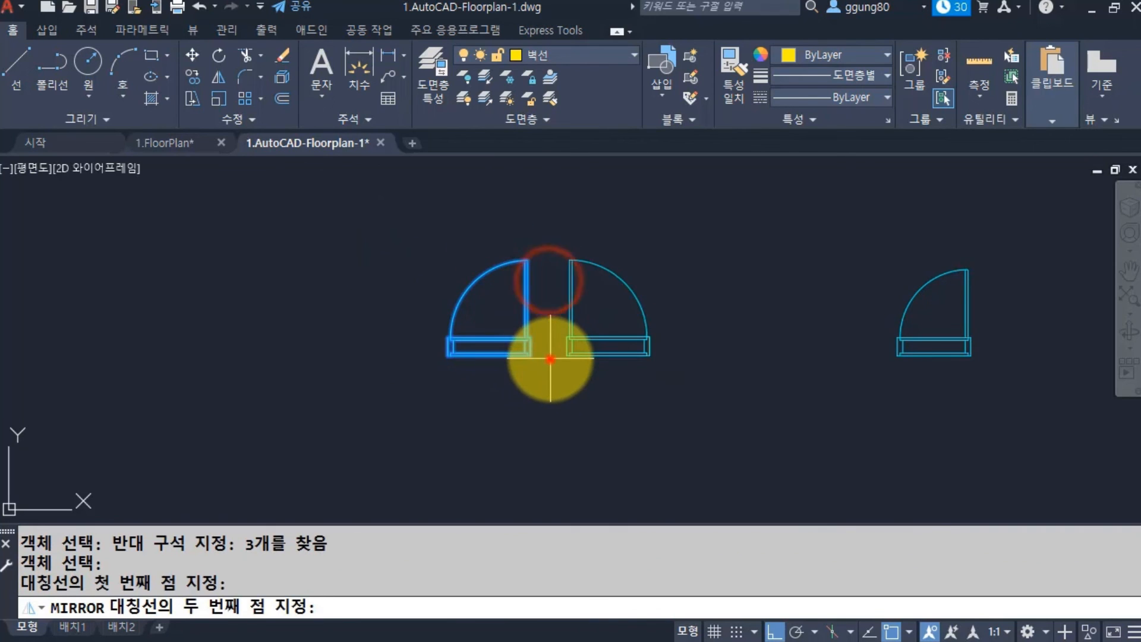
pyautogui.click(549, 360)
pyautogui.press('Return')
# Mirror both d900 doors and their wall lines about a horizontal axis just below them, keeping the originals.
pyautogui.press('Return')
pyautogui.click(701, 390)
pyautogui.click(378, 225)
pyautogui.moveTo(514, 383); pyautogui.dragTo(484, 364, button='middle')
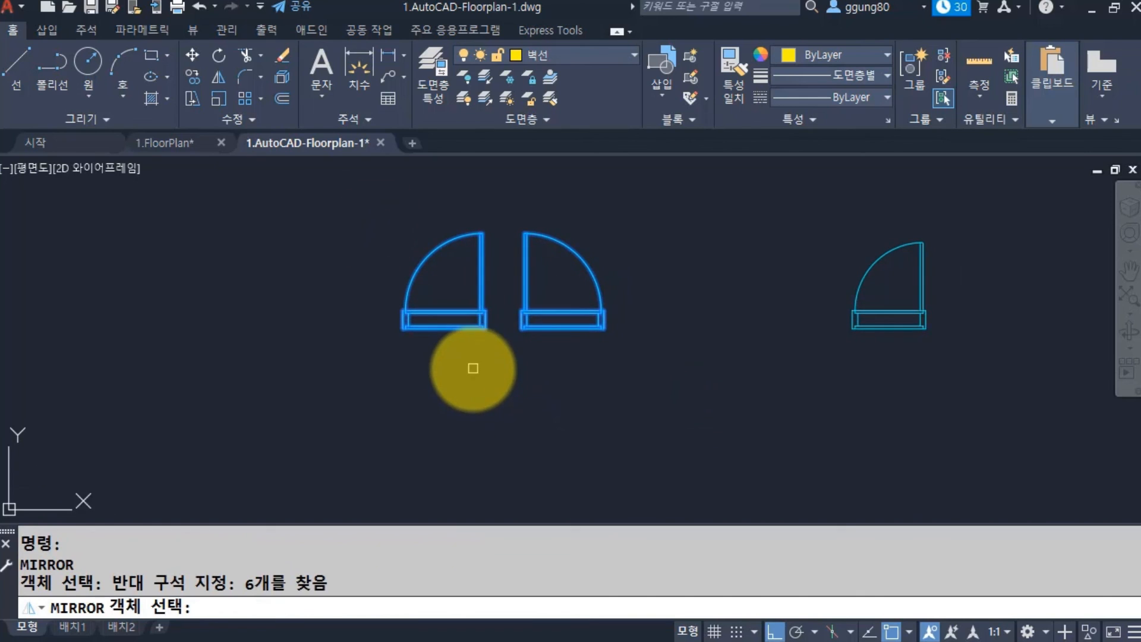
pyautogui.press('Return')
pyautogui.click(452, 350)
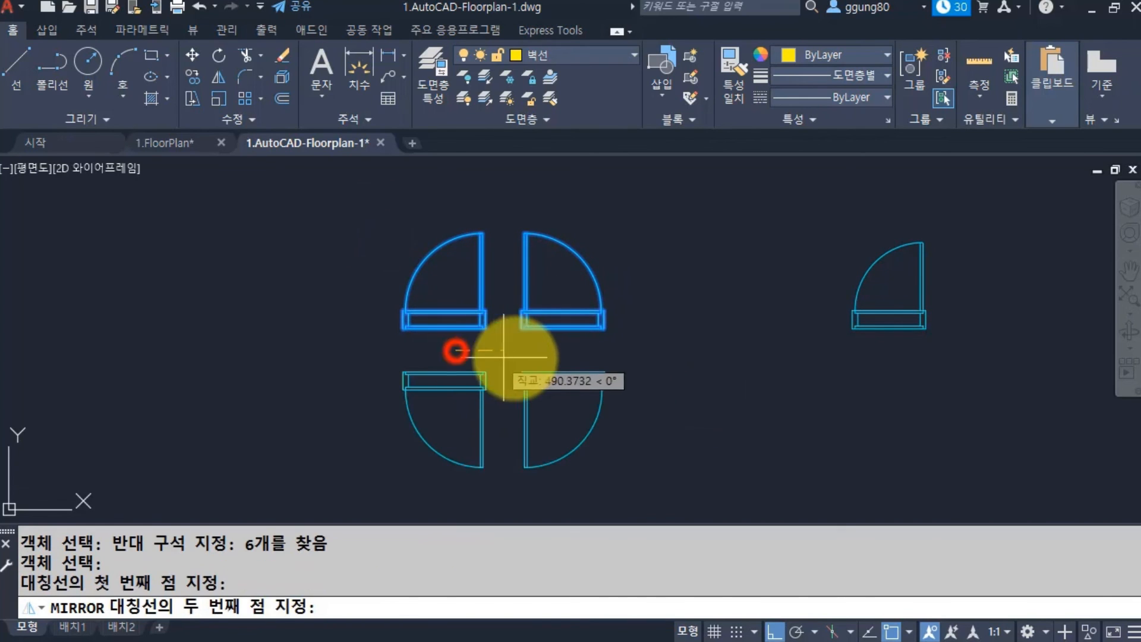
pyautogui.click(615, 357)
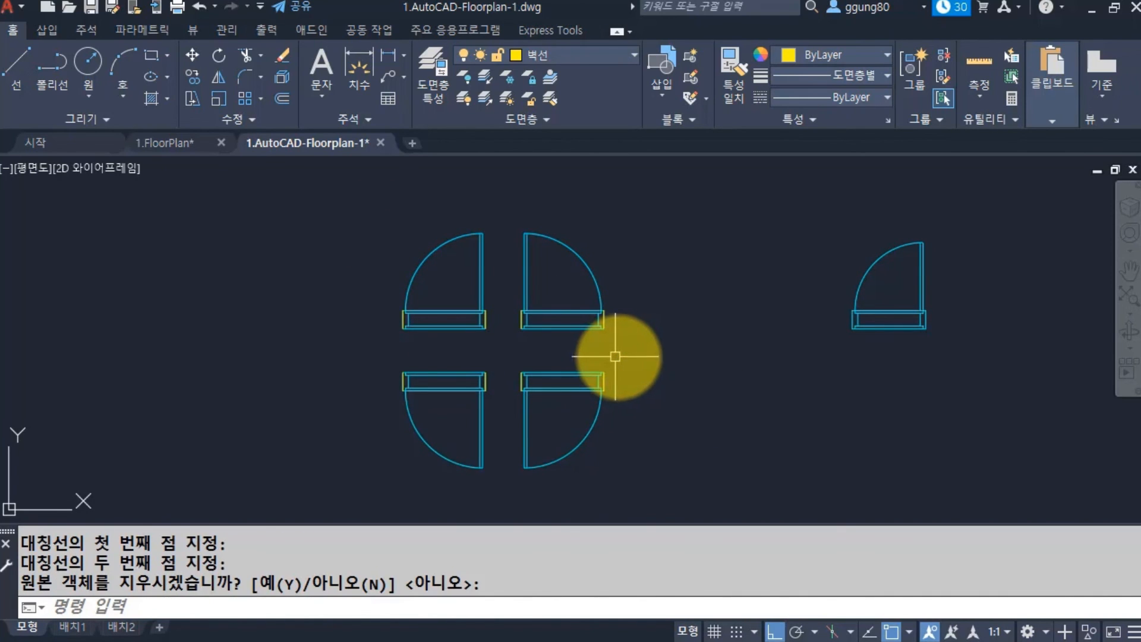
# Move the d800 door horizontally farther from the four d900 doors to make room between them.
pyautogui.moveTo(636, 369); pyautogui.dragTo(435, 360, button='middle')
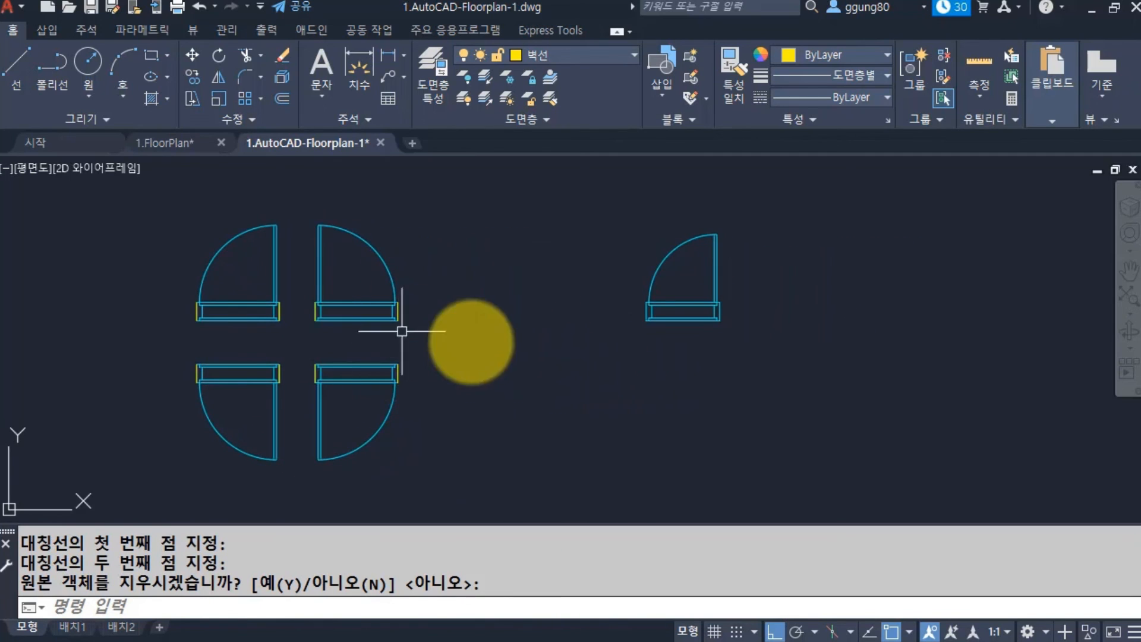
pyautogui.write('m')
pyautogui.press('Return')
pyautogui.click(752, 353)
pyautogui.click(599, 241)
pyautogui.press('Return')
pyautogui.click(613, 409)
pyautogui.click(809, 404)
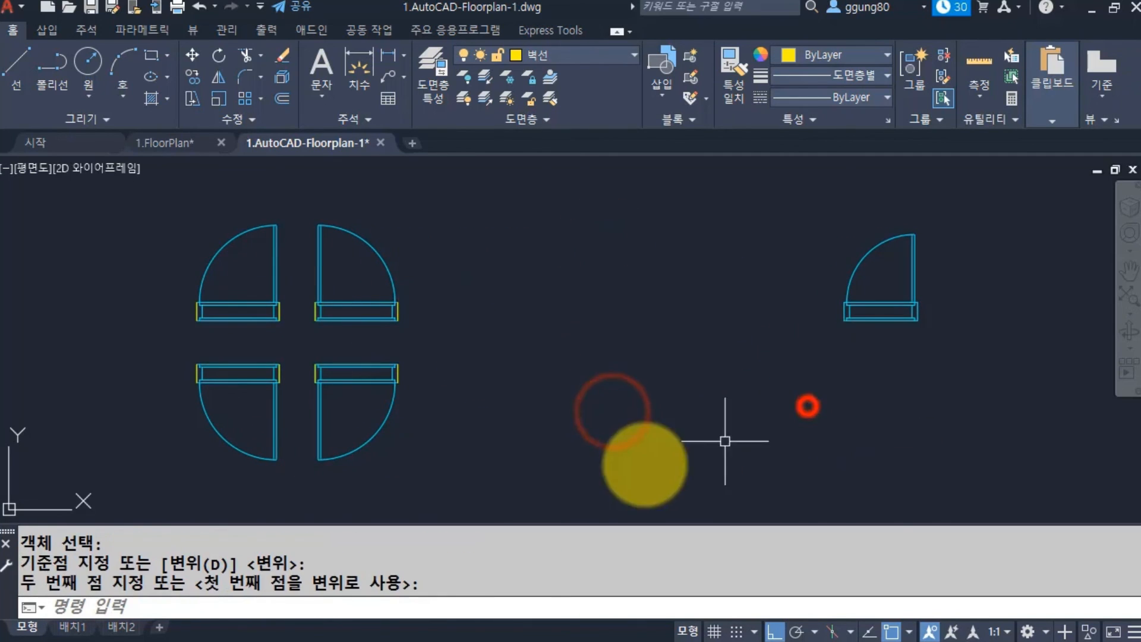
pyautogui.press('Escape')
pyautogui.write('co')
pyautogui.press('Return')
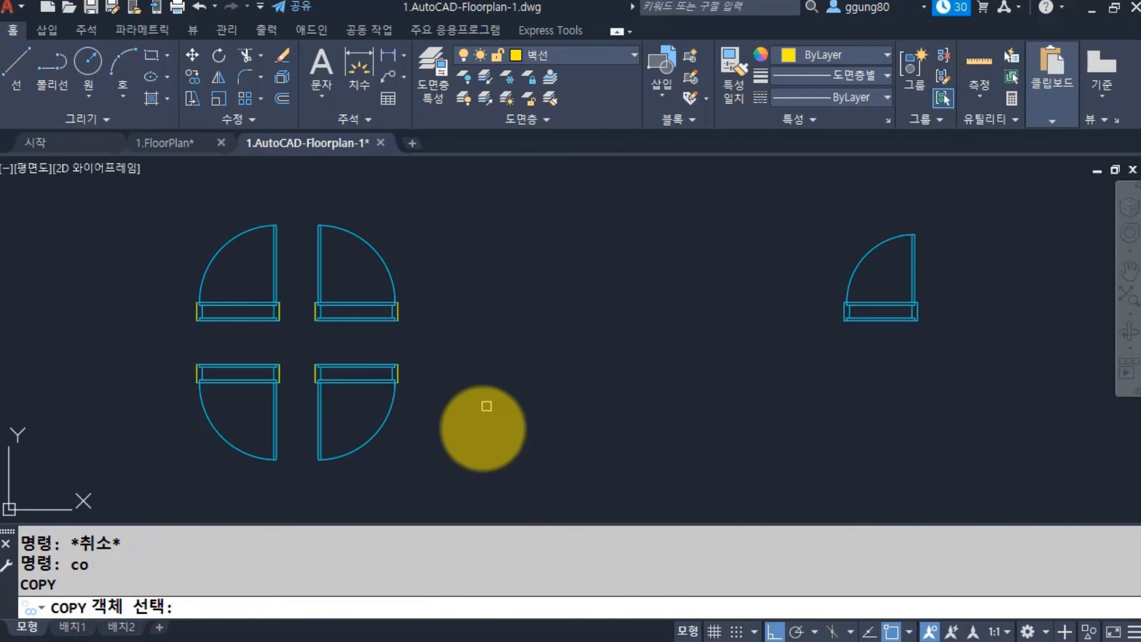
pyautogui.click(482, 459)
pyautogui.click(145, 223)
pyautogui.press('Escape')
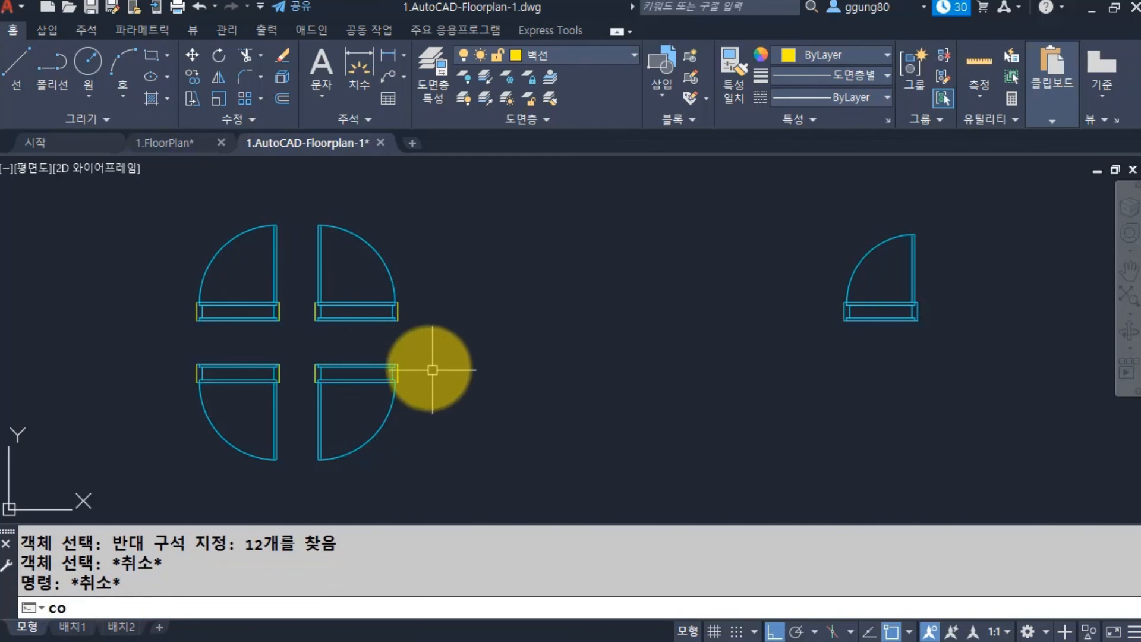
# Copy the four d900 doors with their wall lines about 3,090 horizontally into the gap before the d800 door.
pyautogui.press('Return')
pyautogui.click(454, 484)
pyautogui.click(115, 193)
pyautogui.press('Return')
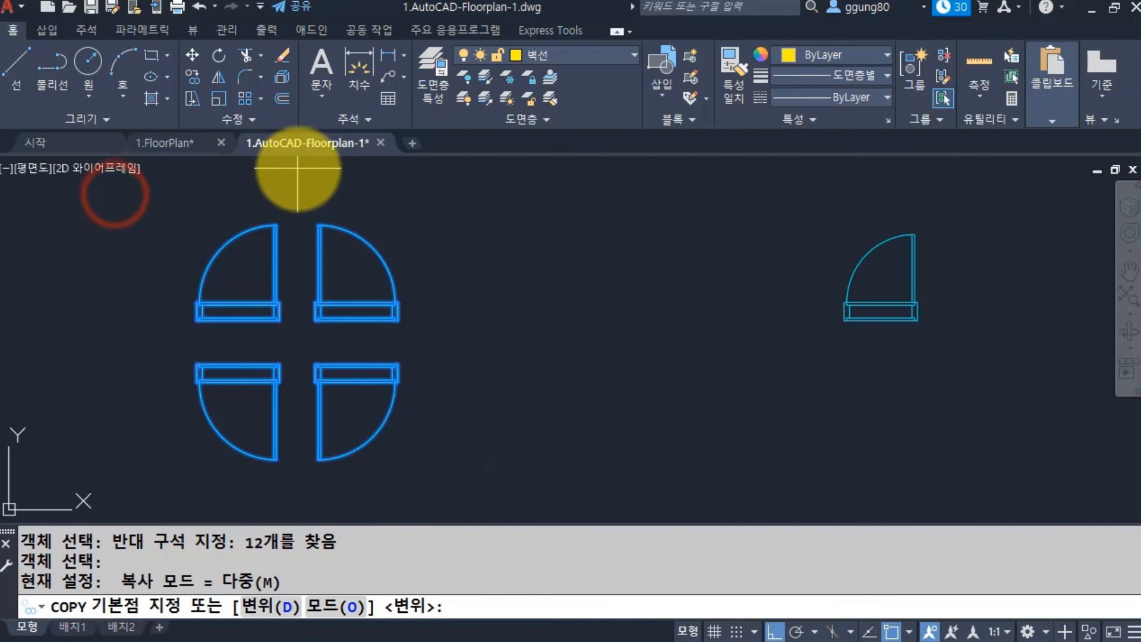
pyautogui.click(303, 191)
pyautogui.click(594, 223)
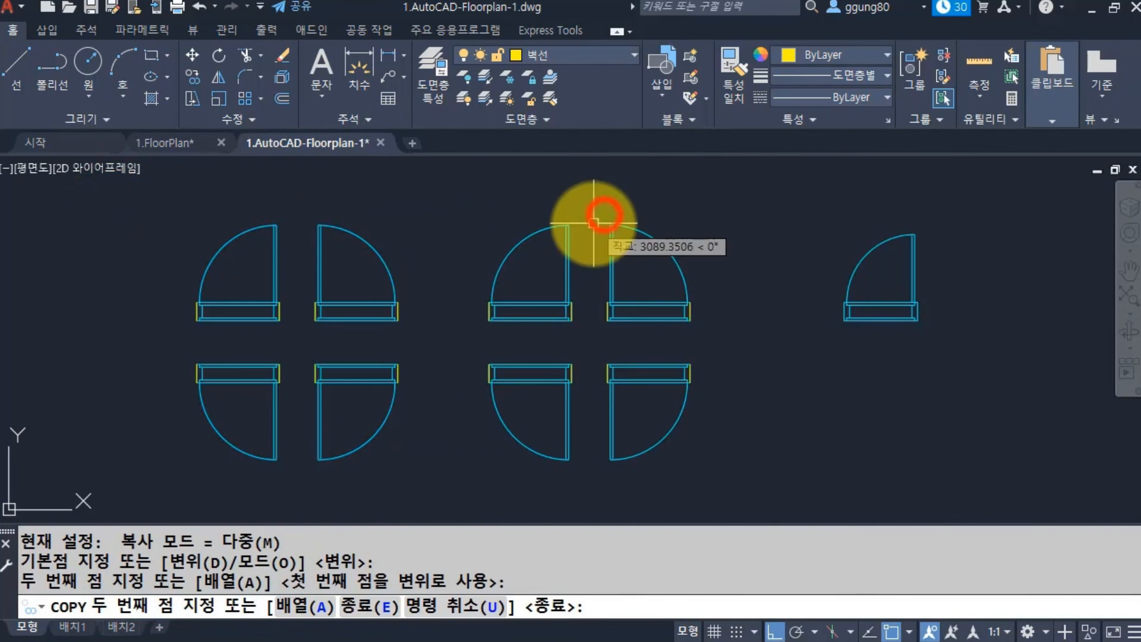
pyautogui.press('Escape')
# Rotate the copied set of four d900 doors by 90 degrees about the centre of the set.
pyautogui.write('ro')
pyautogui.press('Return')
pyautogui.click(739, 440)
pyautogui.click(473, 216)
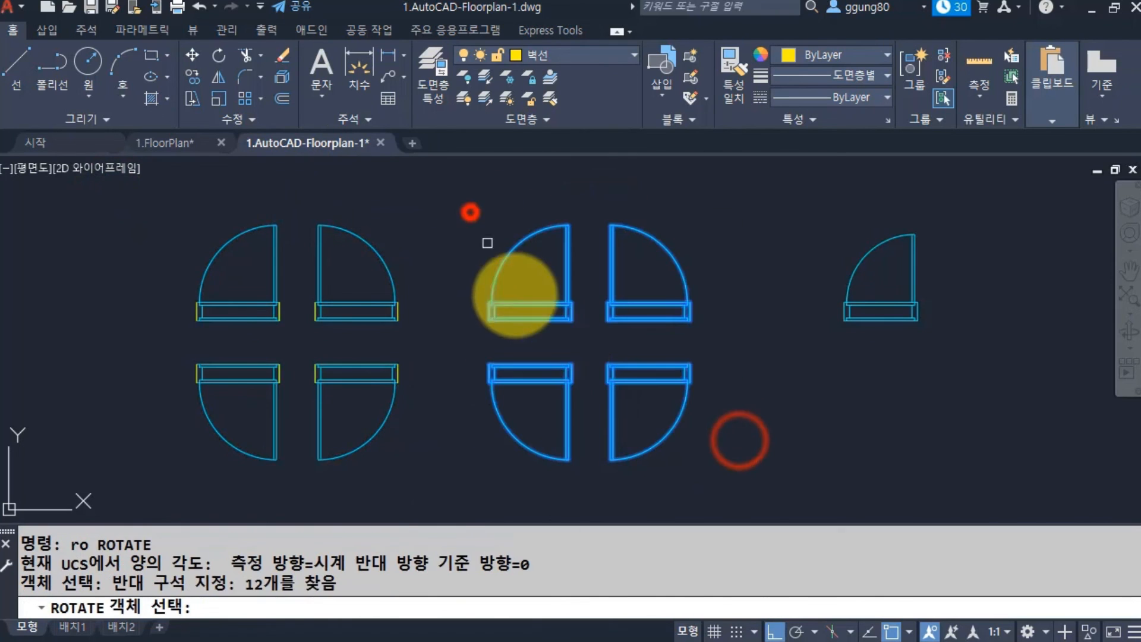
pyautogui.press('Return')
pyautogui.click(585, 344)
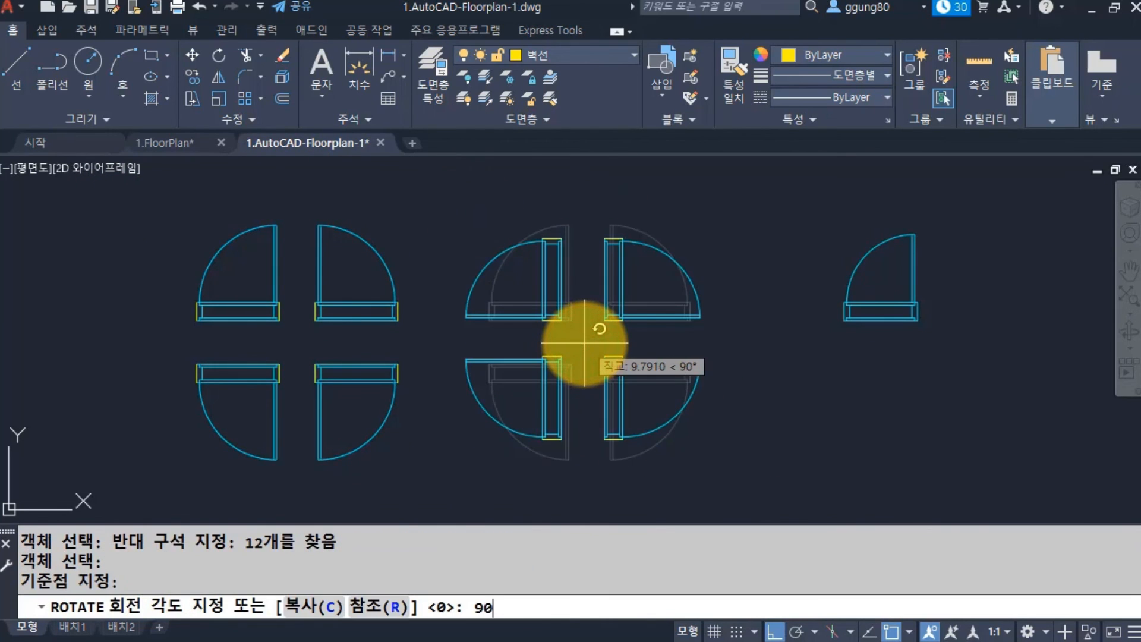
pyautogui.press('Return')
# Select the eight d900 door variants to inspect them, clear the selection, and view the doors beside the floor plan.
pyautogui.click(727, 485)
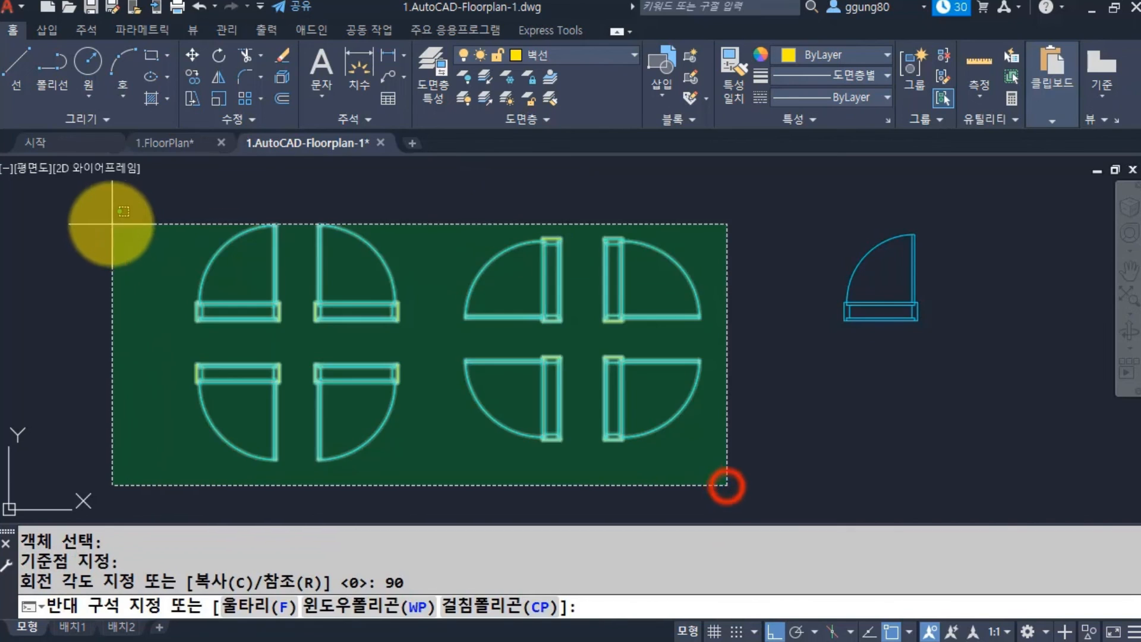
pyautogui.click(105, 209)
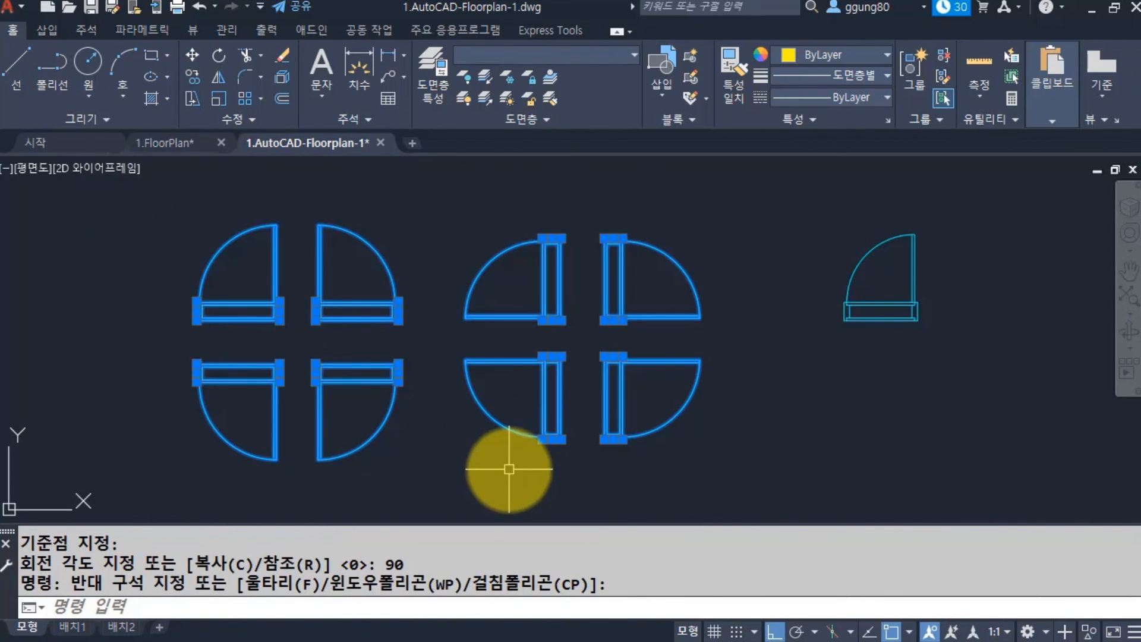
pyautogui.press('Escape')
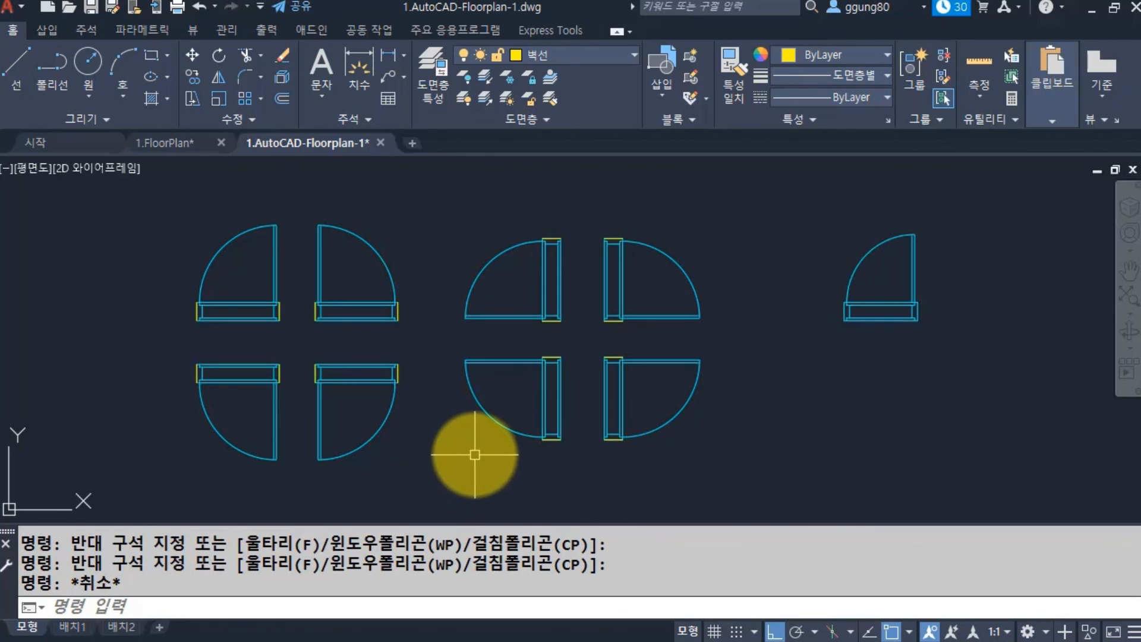
pyautogui.scroll(-4, 487, 447)
pyautogui.moveTo(269, 388); pyautogui.dragTo(718, 341, button='middle')
pyautogui.scroll(-2, 404, 412)
pyautogui.moveTo(404, 412); pyautogui.dragTo(487, 362, button='middle')
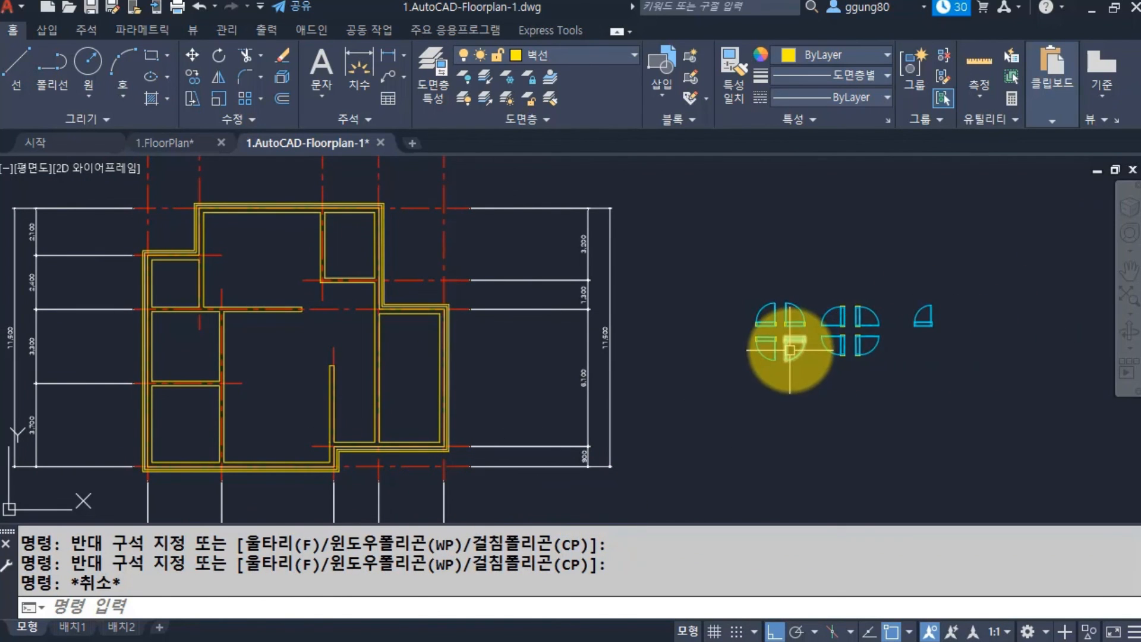
# Draw a vertical 벽선 line along each outer end of the d800 door's frame.
pyautogui.moveTo(952, 329); pyautogui.dragTo(726, 327, button='middle')
pyautogui.scroll(6, 726, 327)
pyautogui.scroll(2, 580, 308)
pyautogui.moveTo(622, 324)
pyautogui.mouseDown(button='middle')
pyautogui.moveTo(760, 331)
pyautogui.moveTo(656, 336)
pyautogui.moveTo(627, 321)
pyautogui.moveTo(516, 315)
pyautogui.mouseUp(button='middle')
pyautogui.scroll(-2, 746, 332)
pyautogui.click(704, 333)
pyautogui.press('Escape')
pyautogui.scroll(2, 650, 318)
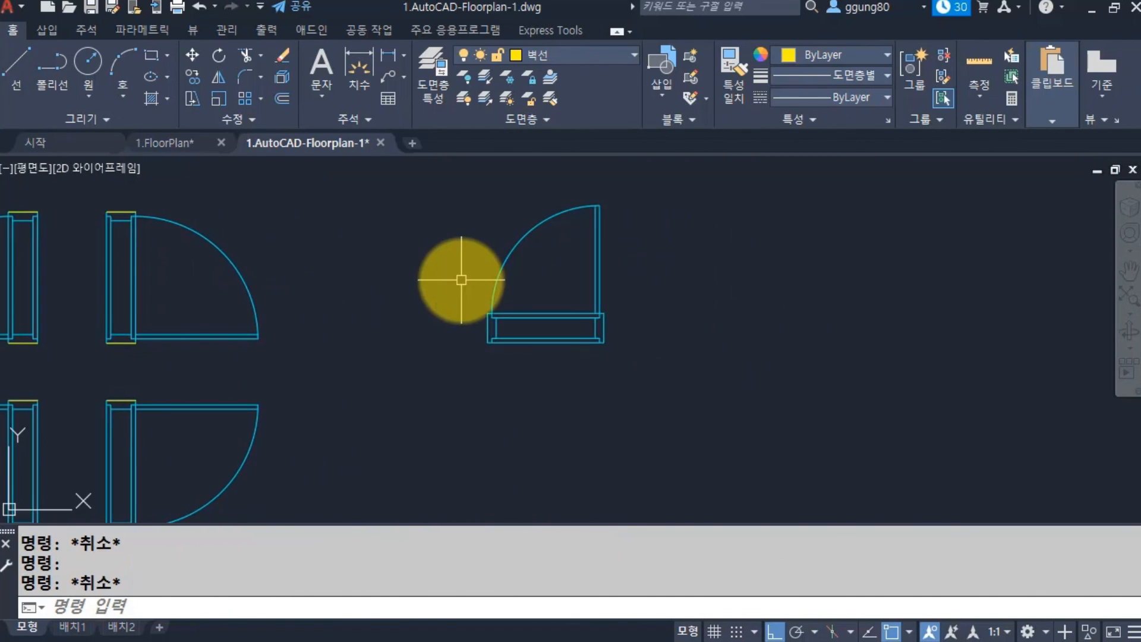
pyautogui.click(486, 310)
pyautogui.click(485, 335)
pyautogui.press('Return')
pyautogui.scroll(2, 610, 321)
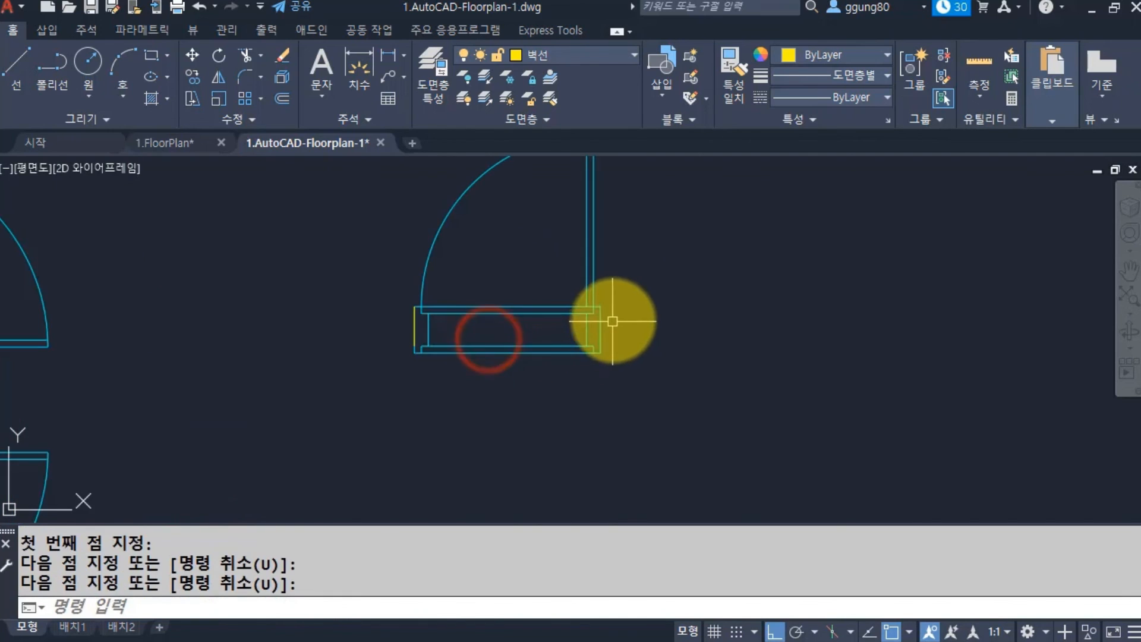
pyautogui.press('Return')
pyautogui.click(607, 307)
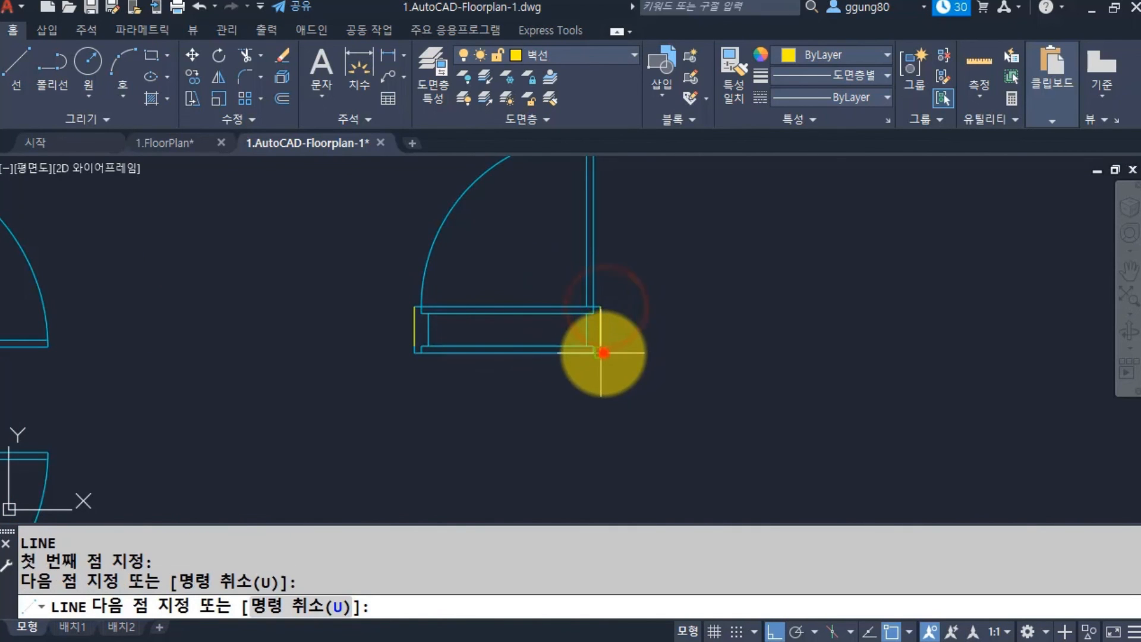
pyautogui.press('Return')
# Mirror the d800 door and its two wall lines about a vertical axis just to its right, keeping the original.
pyautogui.scroll(-3, 631, 336)
pyautogui.write('mi')
pyautogui.press('Return')
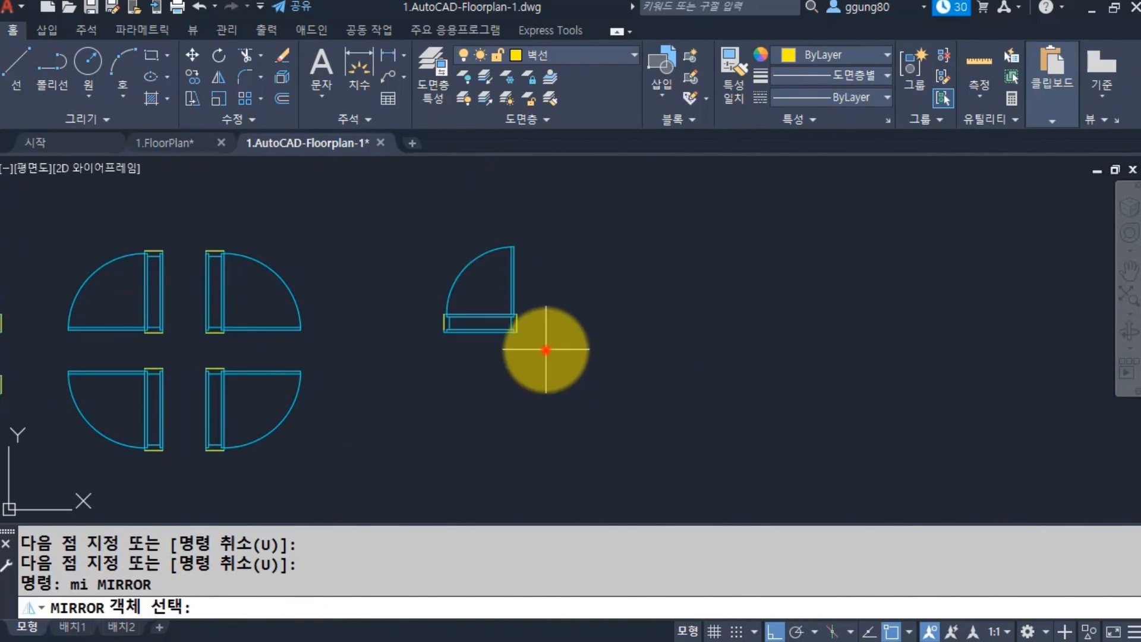
pyautogui.click(546, 351)
pyautogui.click(392, 226)
pyautogui.press('Return')
pyautogui.click(527, 258)
pyautogui.click(528, 326)
pyautogui.press('Return')
# Mirror both d800 doors and their wall lines about a horizontal axis just below them, keeping the originals.
pyautogui.press('Return')
pyautogui.click(658, 343)
pyautogui.click(376, 233)
pyautogui.press('Return')
pyautogui.click(481, 351)
pyautogui.click(572, 355)
pyautogui.press('Return')
# Copy the four d800 doors with their wall lines horizontally to the empty area on their right.
pyautogui.write('co')
pyautogui.press('Return')
pyautogui.click(720, 482)
pyautogui.click(388, 225)
pyautogui.press('Return')
pyautogui.click(487, 221)
pyautogui.click(753, 220)
pyautogui.press('Escape')
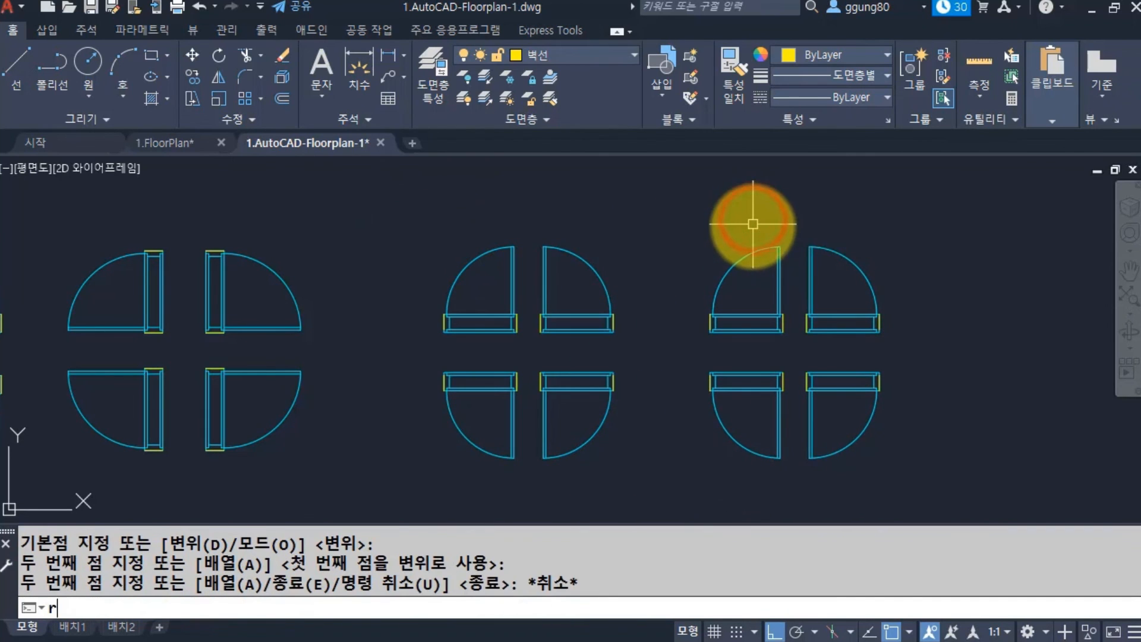
# Rotate the copied set of four d800 doors by 90 degrees about the centre of the set.
pyautogui.write('ro')
pyautogui.press('Return')
pyautogui.click(919, 422)
pyautogui.click(657, 241)
pyautogui.press('Return')
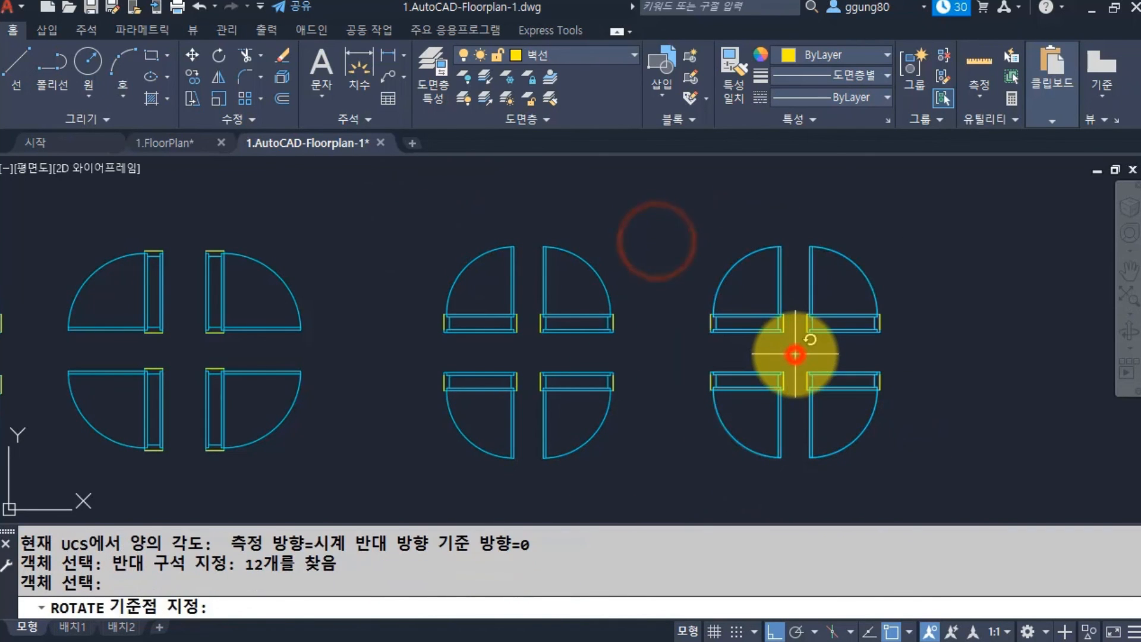
pyautogui.click(795, 355)
pyautogui.write('90')
pyautogui.press('Return')
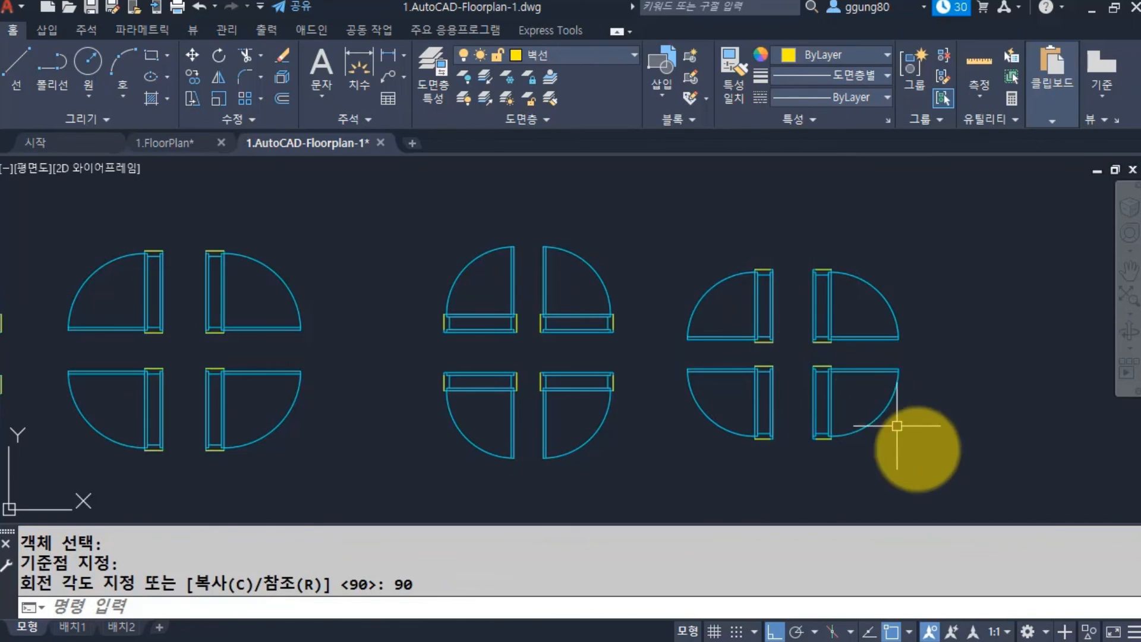
# Select the eight d800 door variants to inspect them, clear the selection, and view all door variants beside the floor plan.
pyautogui.click(937, 458)
pyautogui.click(438, 217)
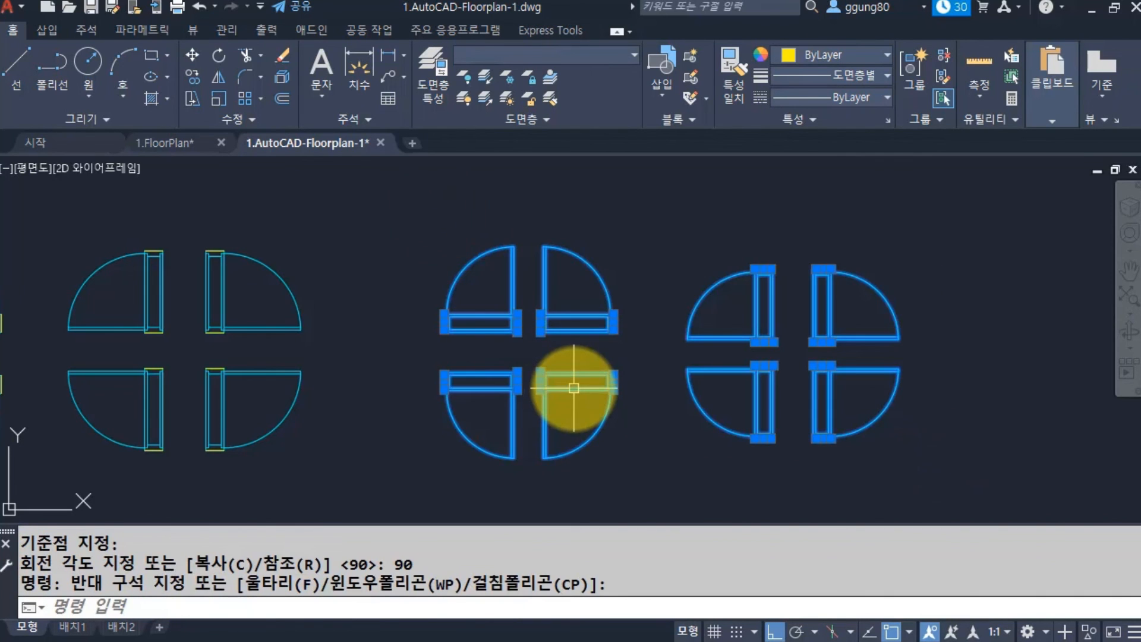
pyautogui.press('Escape')
pyautogui.press('Escape')
pyautogui.scroll(-5, 576, 385)
pyautogui.moveTo(276, 333); pyautogui.dragTo(715, 318, button='middle')
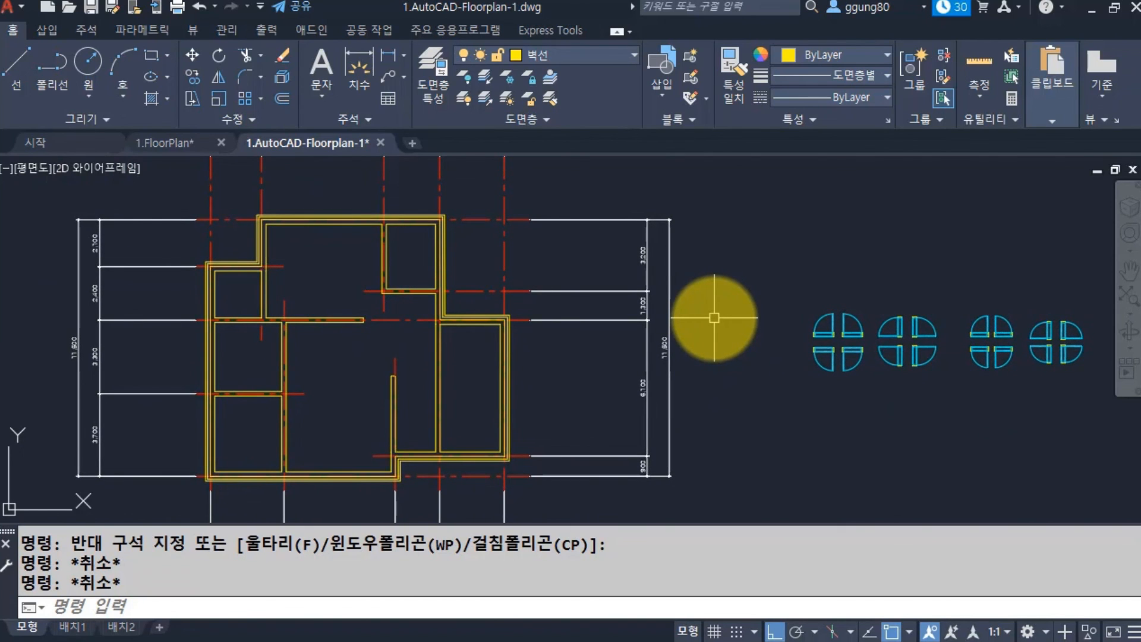
# Copy the rotated d900 door that swings down-left from its upper frame corner to the inner top-right corner of the plan's lower-left room.
pyautogui.write('co')
pyautogui.press('Return')
pyautogui.scroll(4, 950, 360)
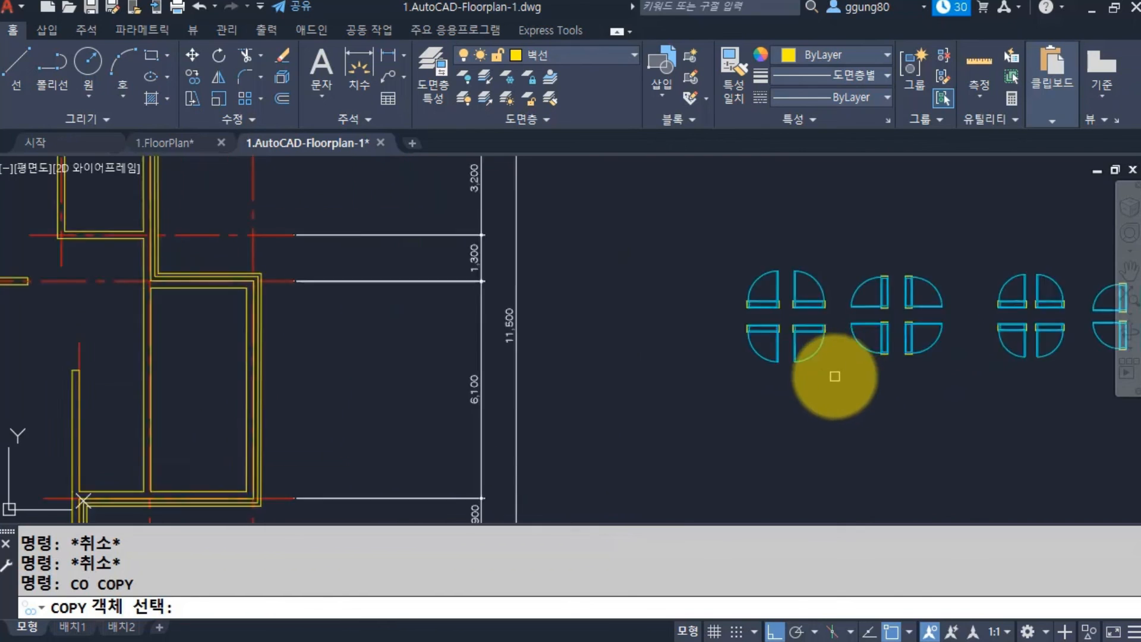
pyautogui.scroll(3, 803, 360)
pyautogui.click(822, 349)
pyautogui.click(663, 171)
pyautogui.moveTo(663, 172); pyautogui.dragTo(724, 392, button='middle')
pyautogui.rightClick(749, 287)
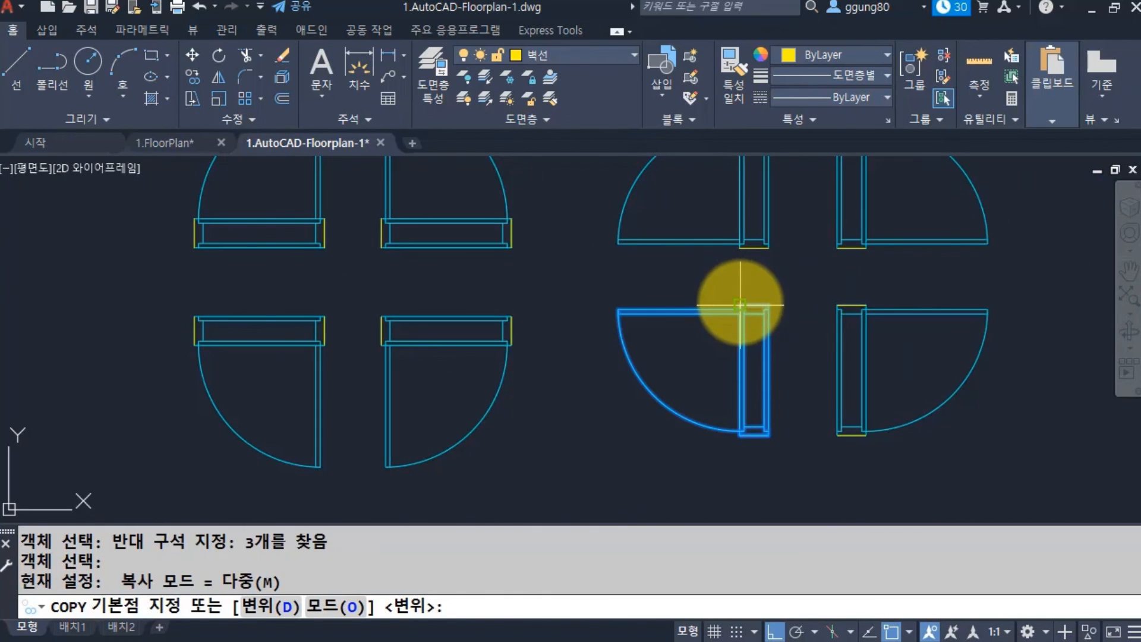
pyautogui.click(740, 305)
pyautogui.scroll(-5, 287, 318)
pyautogui.scroll(6, 565, 356)
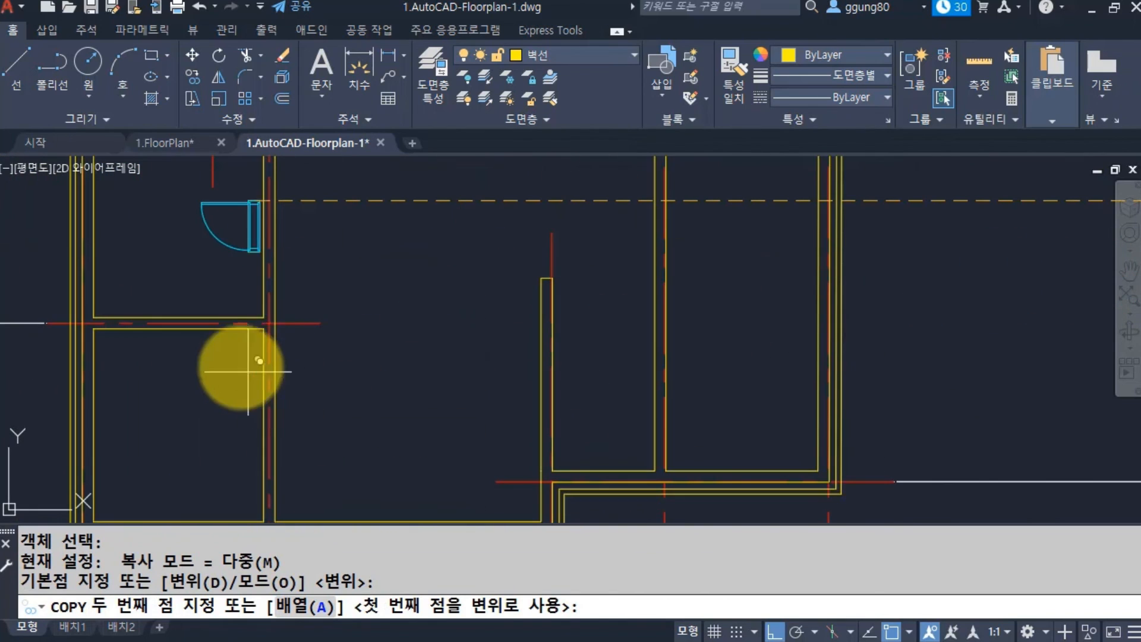
pyautogui.click(263, 328)
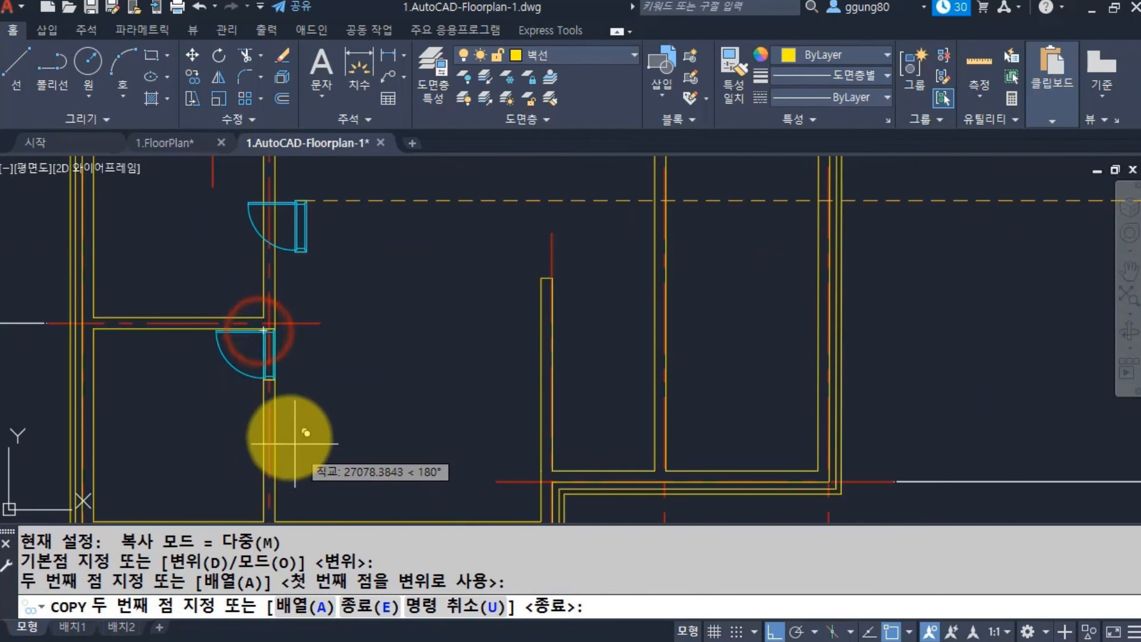
pyautogui.press('Return')
# Copy the rotated d900 door that swings up-left from its lower frame corner to the inner bottom-right corner of the room above.
pyautogui.scroll(-3, 663, 306)
pyautogui.scroll(3, 604, 331)
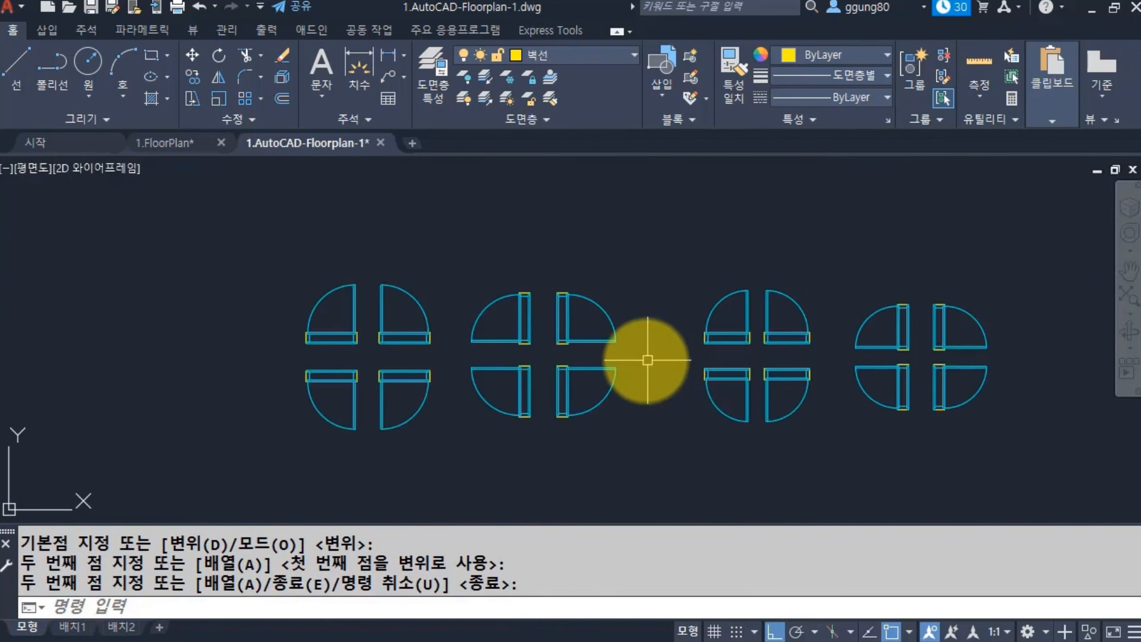
pyautogui.press('Return')
pyautogui.click(470, 287)
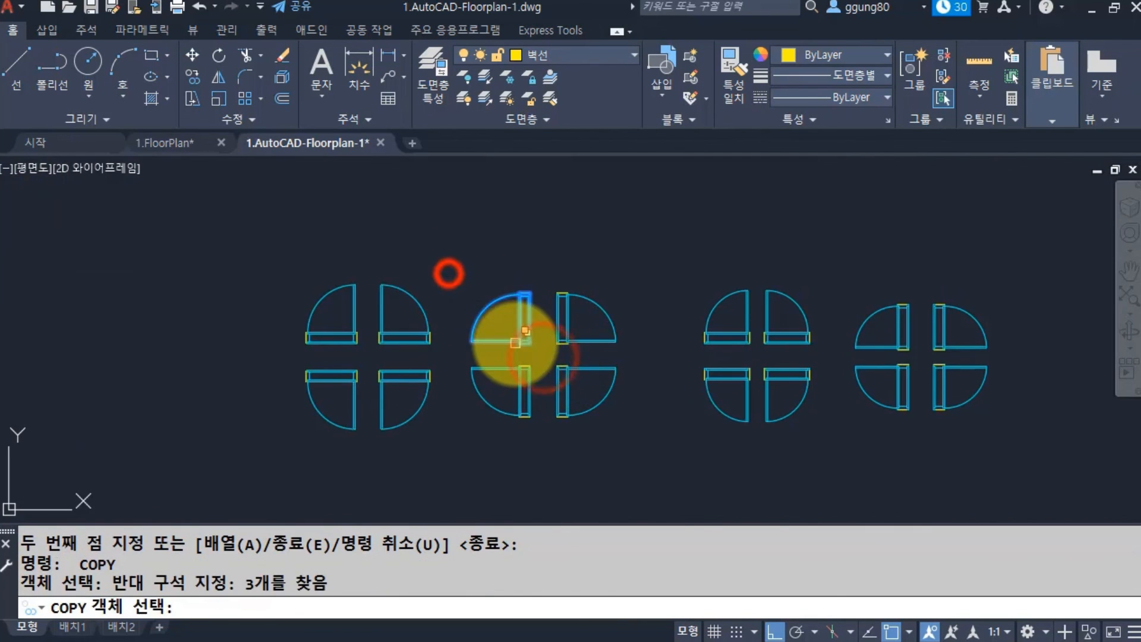
pyautogui.scroll(3, 510, 333)
pyautogui.press('Return')
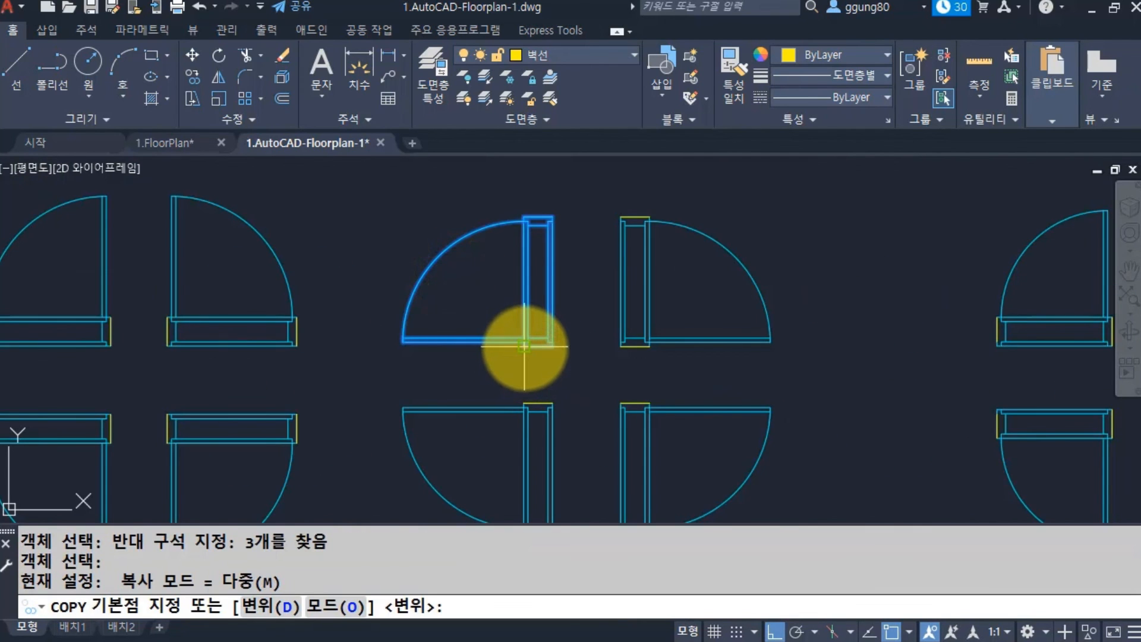
pyautogui.click(524, 347)
pyautogui.scroll(-5, 523, 347)
pyautogui.scroll(3, 573, 285)
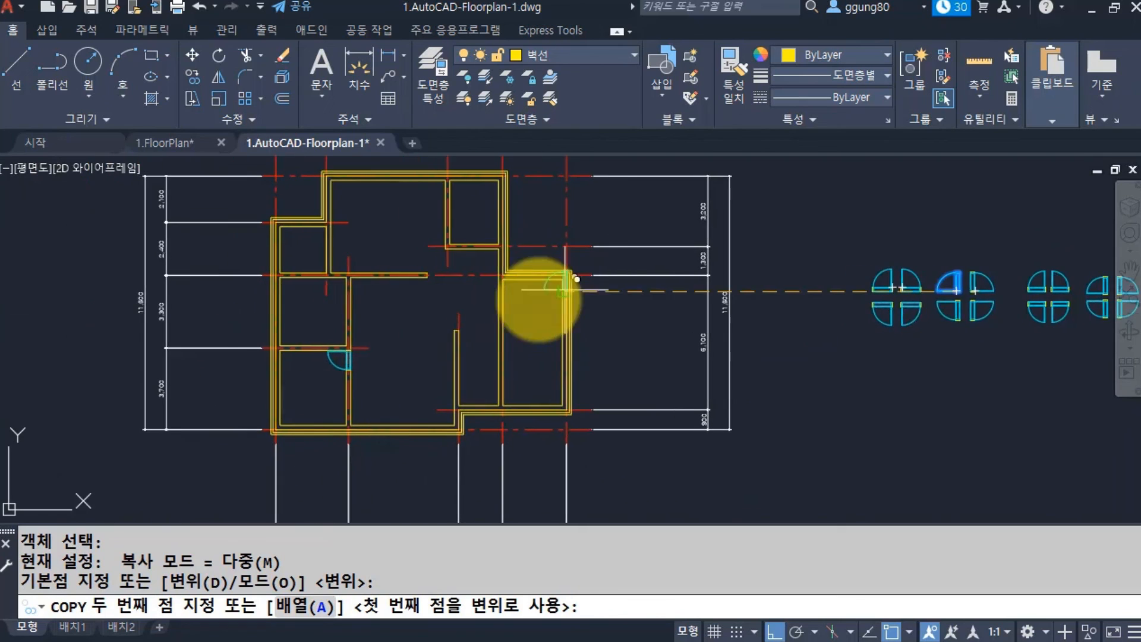
pyautogui.scroll(3, 340, 322)
pyautogui.click(366, 370)
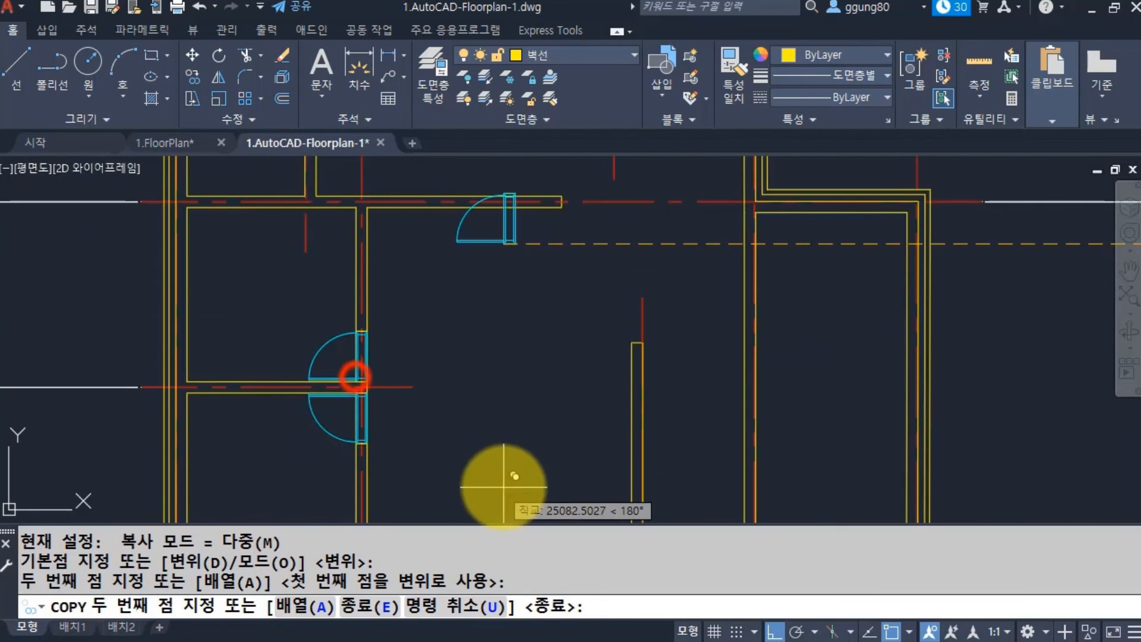
pyautogui.press('Return')
pyautogui.scroll(-5, 612, 421)
pyautogui.moveTo(523, 458); pyautogui.dragTo(396, 379, button='middle')
pyautogui.click(435, 332)
pyautogui.click(383, 317)
pyautogui.press('Escape')
# Copy the rotated d900 door that swings down-right from its upper frame corner to the inner top-left corner of the plan's right-hand room.
pyautogui.moveTo(820, 357); pyautogui.dragTo(568, 360, button='middle')
pyautogui.press('Return')
pyautogui.scroll(4, 568, 361)
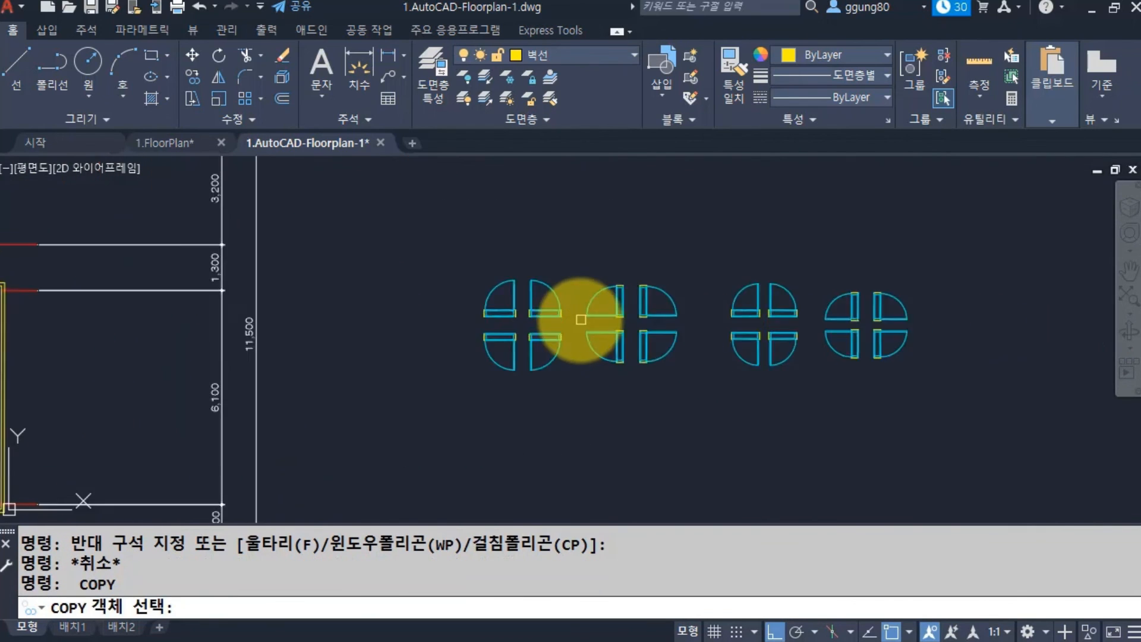
pyautogui.click(749, 402)
pyautogui.click(666, 327)
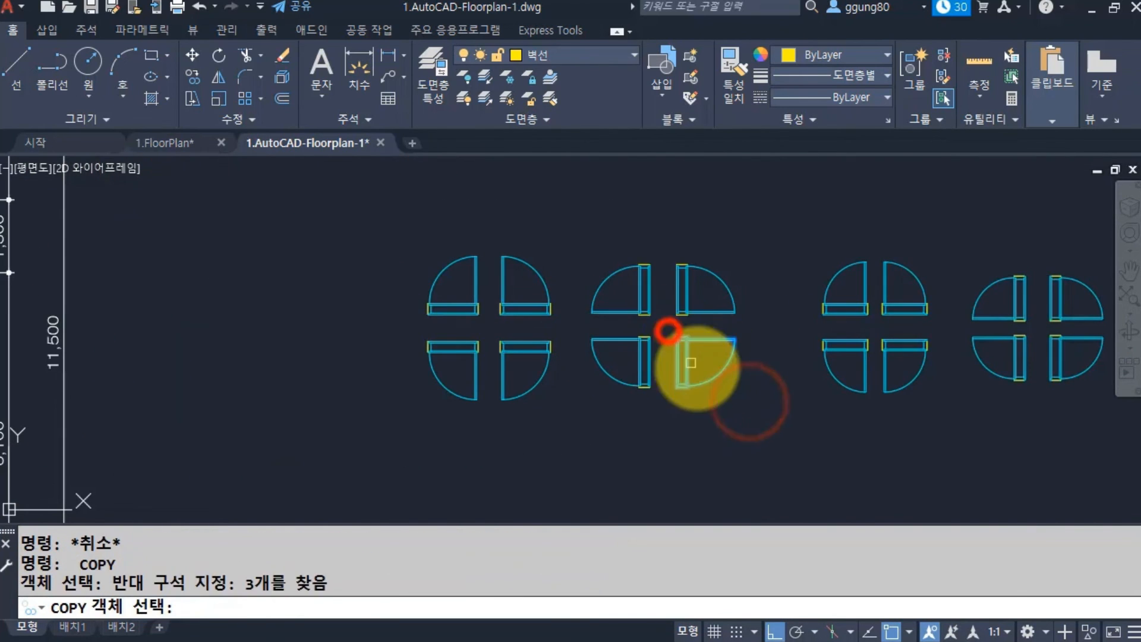
pyautogui.scroll(3, 669, 333)
pyautogui.press('Return')
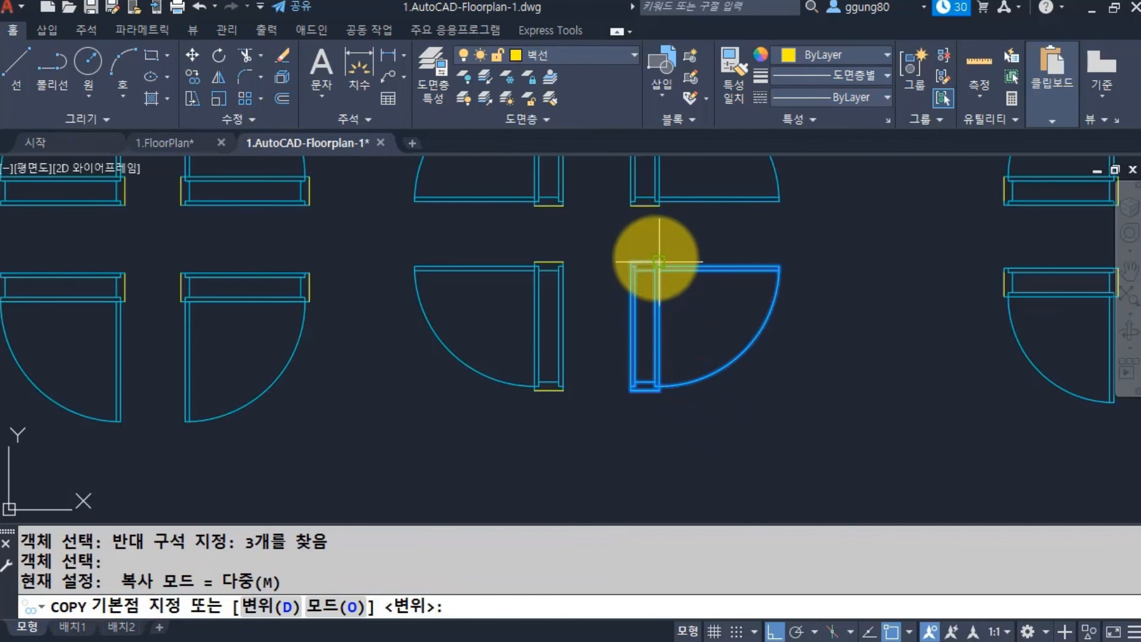
pyautogui.click(659, 260)
pyautogui.scroll(-5, 713, 280)
pyautogui.scroll(5, 434, 387)
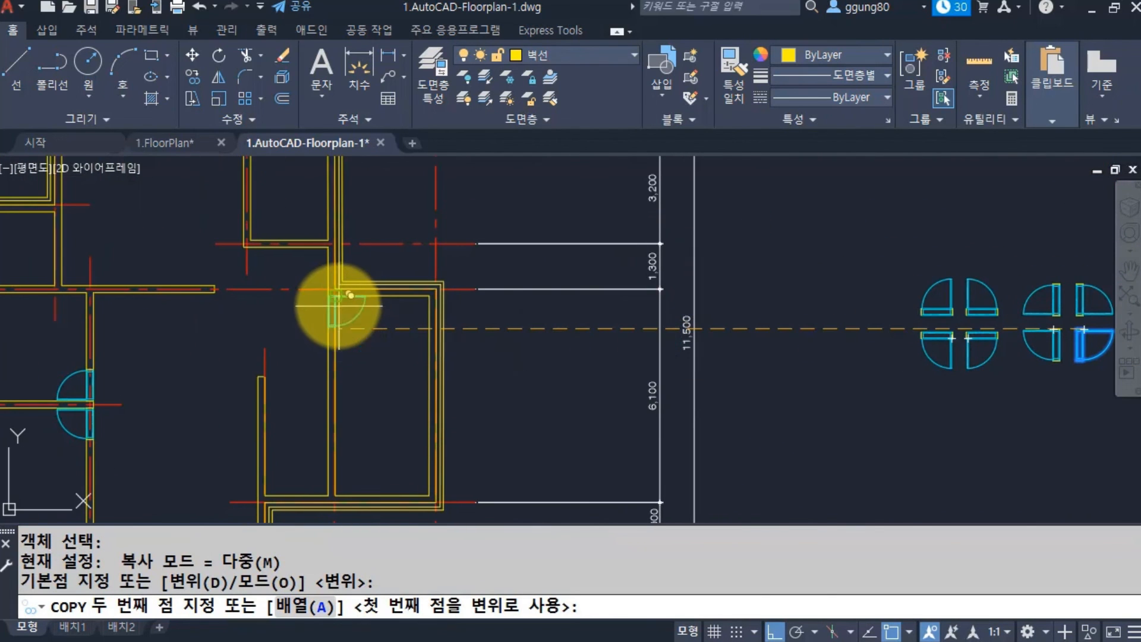
pyautogui.click(338, 305)
pyautogui.press('Return')
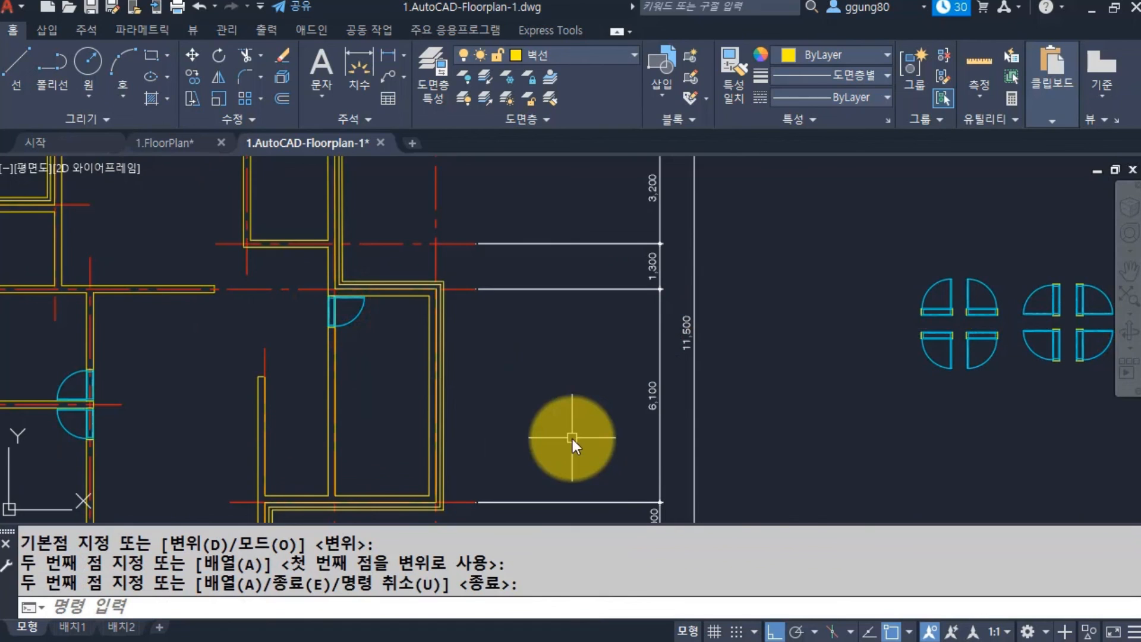
# Examine the small upper-left room, the small upper-right room and the d800 door variants by selecting them, and clear the selections.
pyautogui.moveTo(200, 331); pyautogui.dragTo(390, 394, button='middle')
pyautogui.click(279, 316)
pyautogui.click(201, 304)
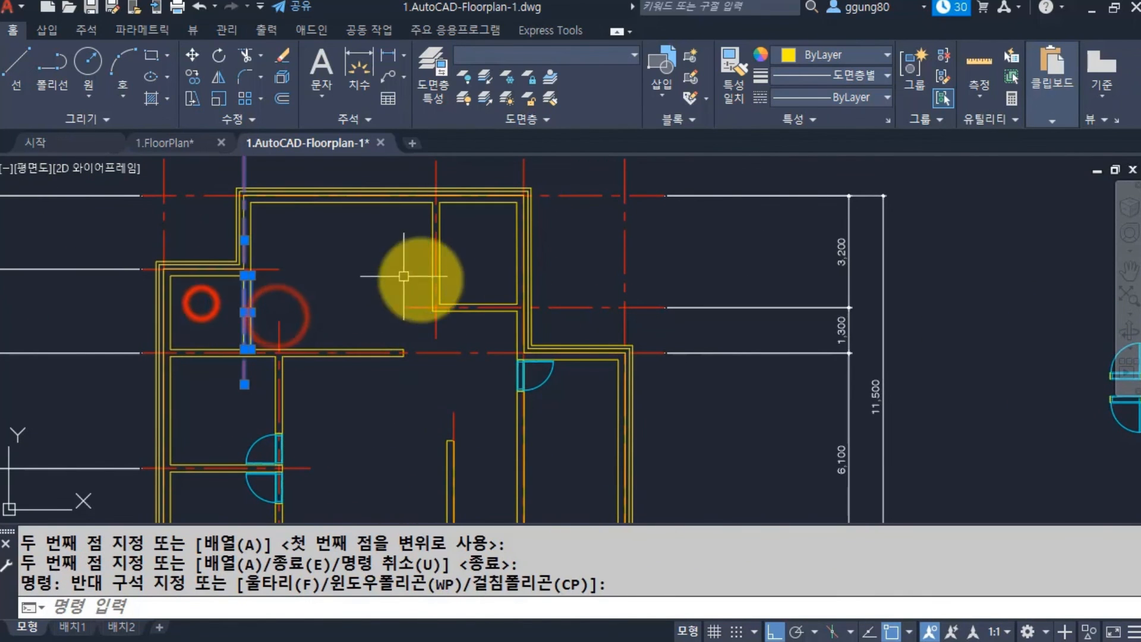
pyautogui.click(471, 329)
pyautogui.click(454, 278)
pyautogui.press('Escape')
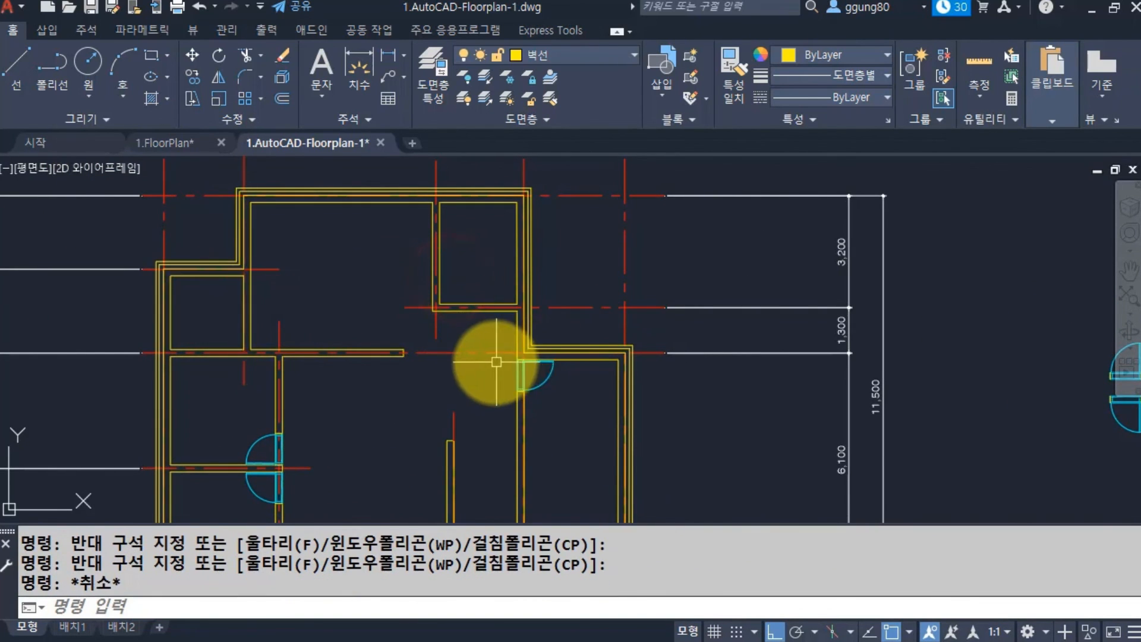
pyautogui.scroll(-4, 480, 352)
pyautogui.scroll(3, 862, 381)
pyautogui.click(898, 426)
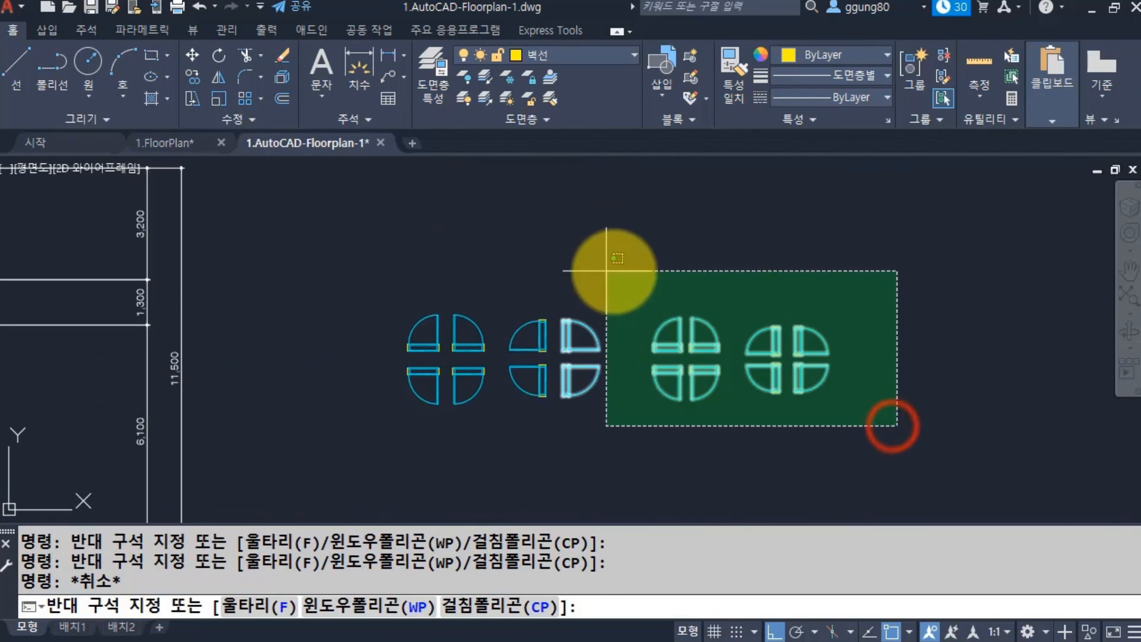
pyautogui.click(624, 274)
pyautogui.press('Escape')
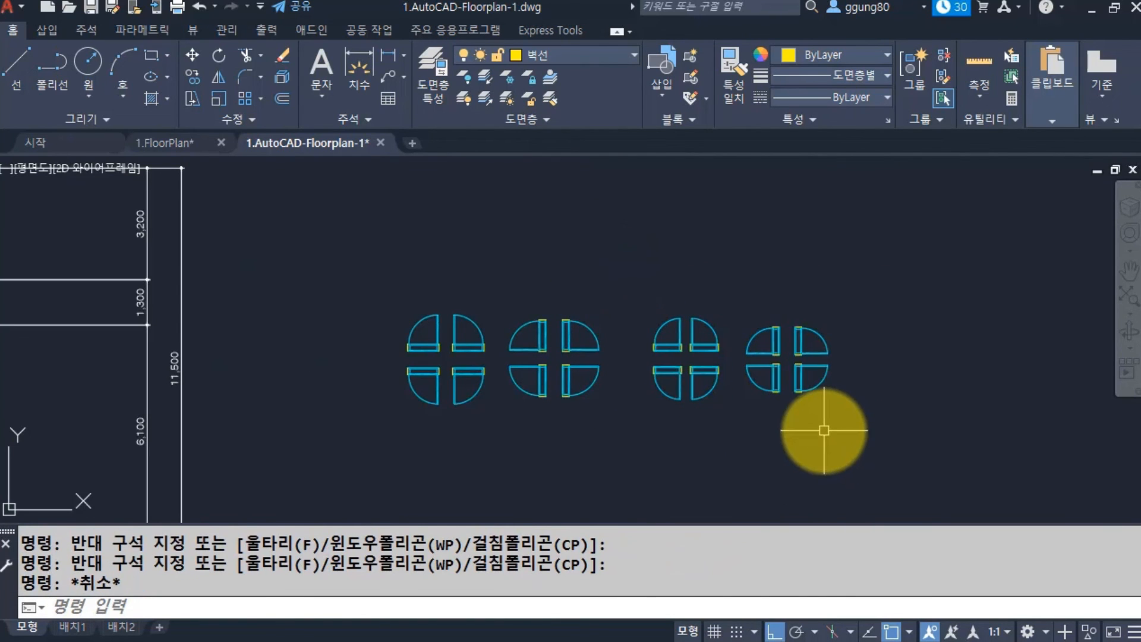
# Copy the rotated d800 door that swings up-left from its lower frame corner to the inner bottom-right corner of the small upper-left room.
pyautogui.scroll(2, 837, 404)
pyautogui.write('co')
pyautogui.press('space')
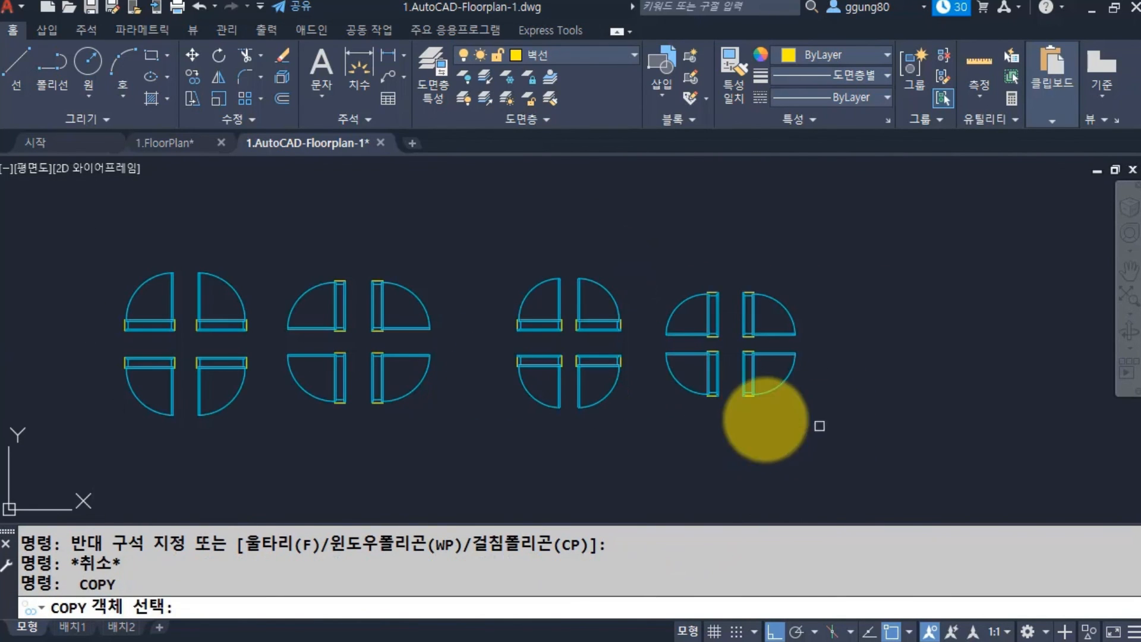
pyautogui.click(657, 271)
pyautogui.scroll(3, 710, 312)
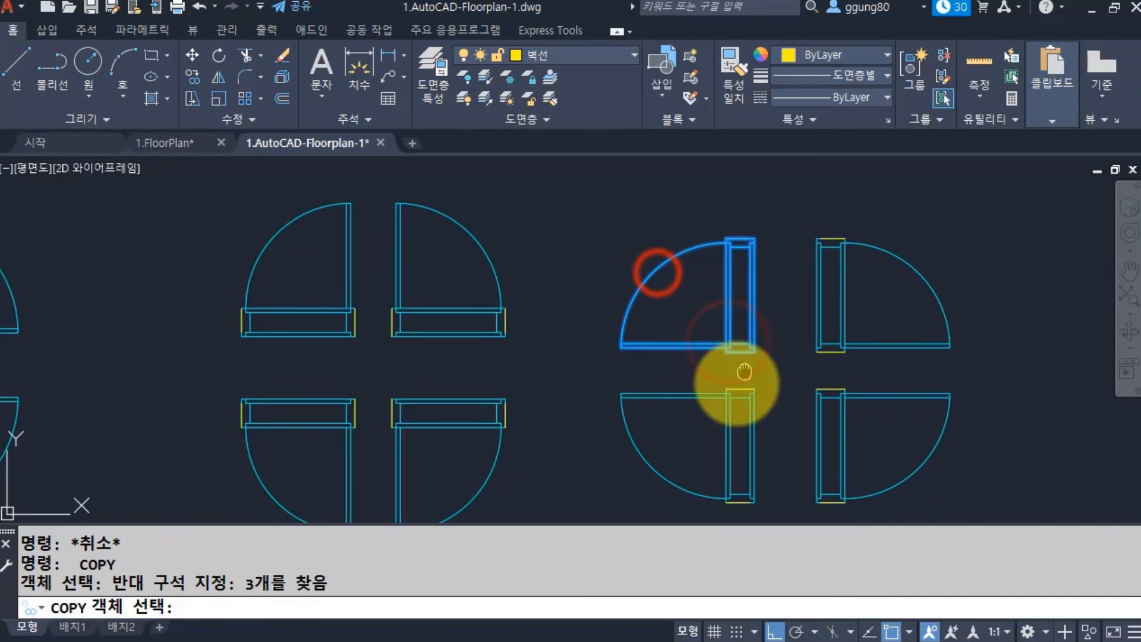
pyautogui.press('space')
pyautogui.click(702, 380)
pyautogui.scroll(-5, 799, 386)
pyautogui.moveTo(349, 380); pyautogui.dragTo(978, 393, button='middle')
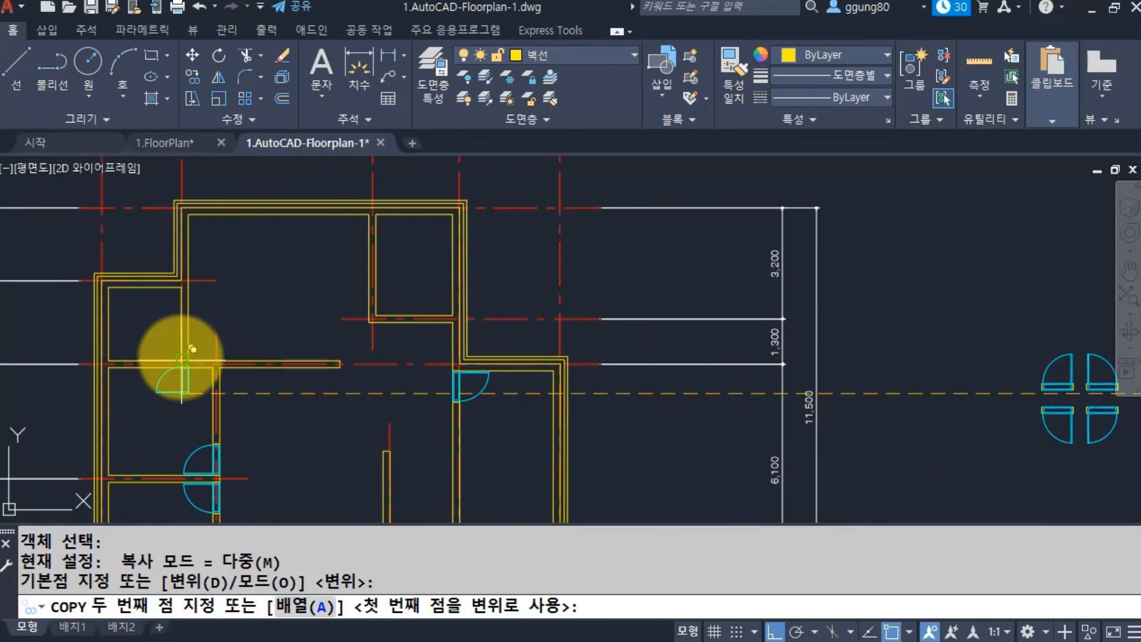
pyautogui.click(183, 361)
pyautogui.press('space')
# Copy the unrotated d800 door that swings up-right from its upper-left frame corner to the inner bottom-left corner of the small upper-right room.
pyautogui.moveTo(400, 359); pyautogui.dragTo(355, 360, button='middle')
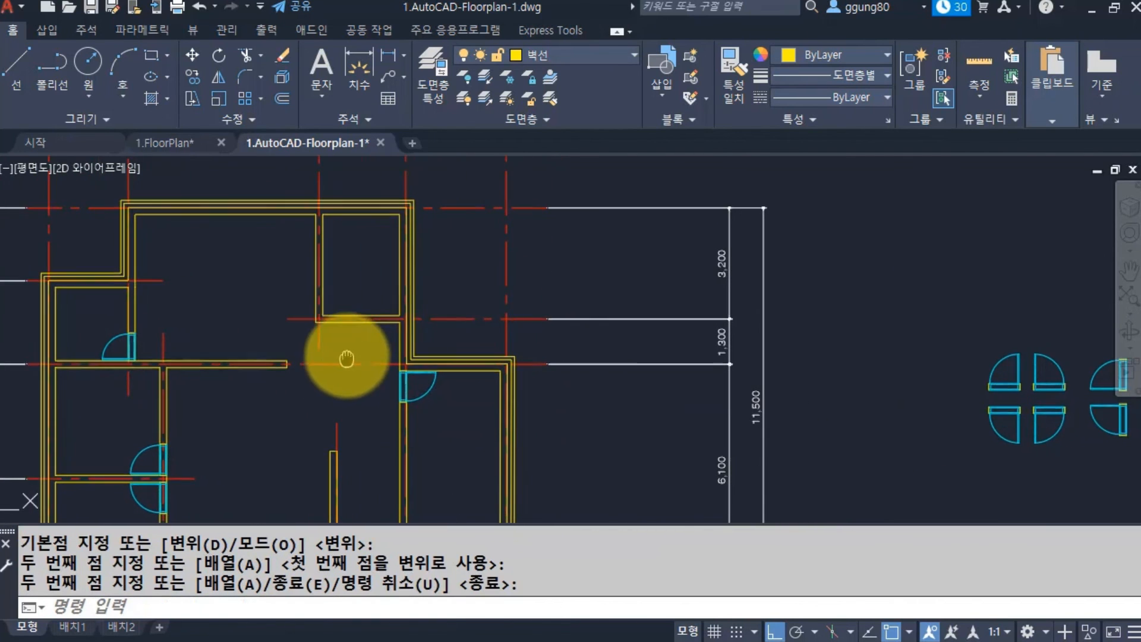
pyautogui.moveTo(878, 420); pyautogui.dragTo(263, 410, button='middle')
pyautogui.scroll(2, 569, 441)
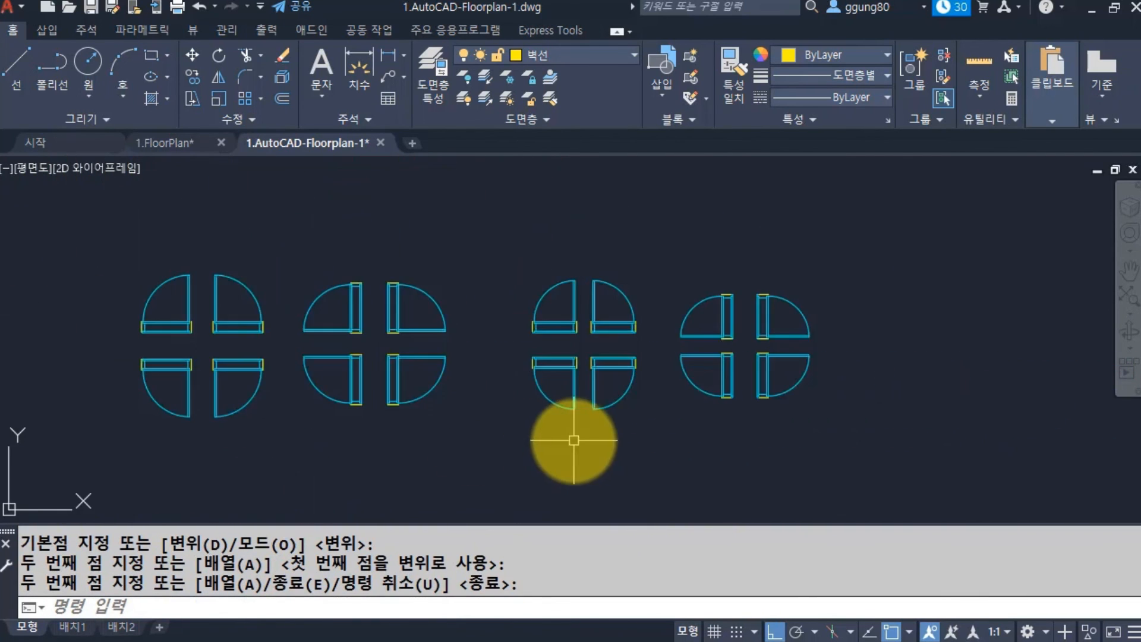
pyautogui.moveTo(570, 441); pyautogui.dragTo(541, 464, button='middle')
pyautogui.press('space')
pyautogui.click(622, 367)
pyautogui.click(559, 290)
pyautogui.scroll(4, 557, 347)
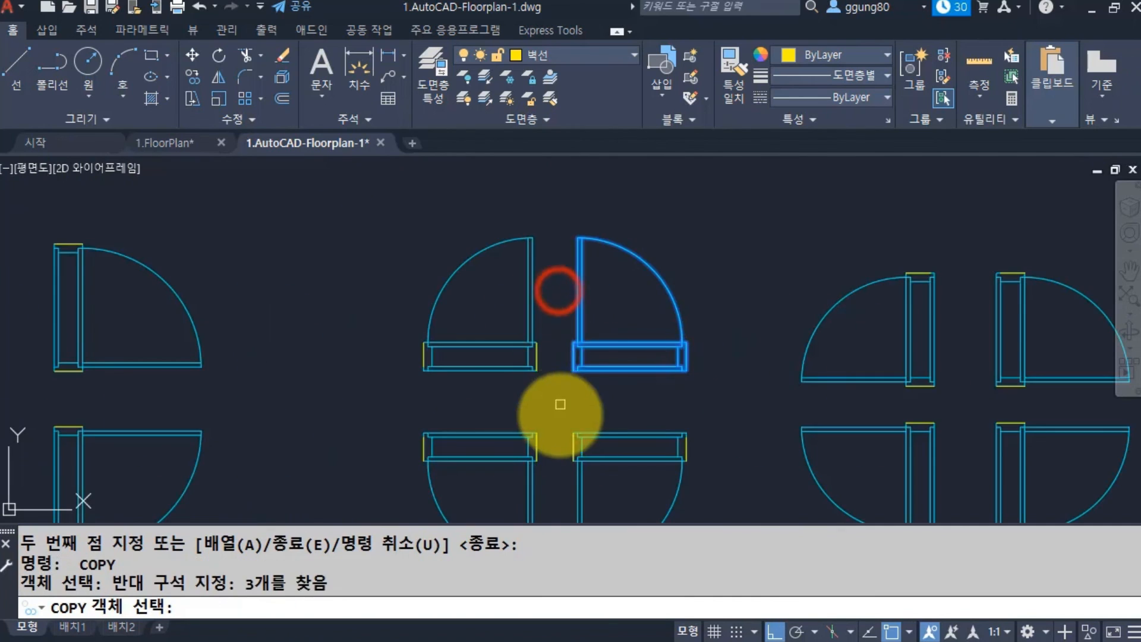
pyautogui.press('space')
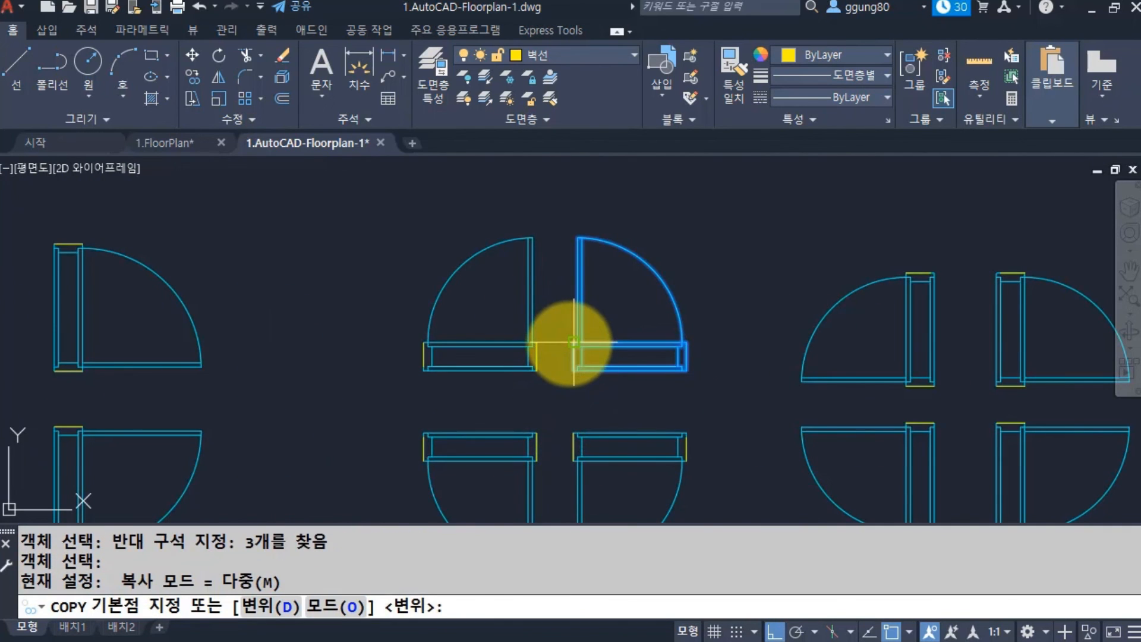
pyautogui.click(574, 343)
pyautogui.scroll(-5, 505, 351)
pyautogui.scroll(6, 375, 382)
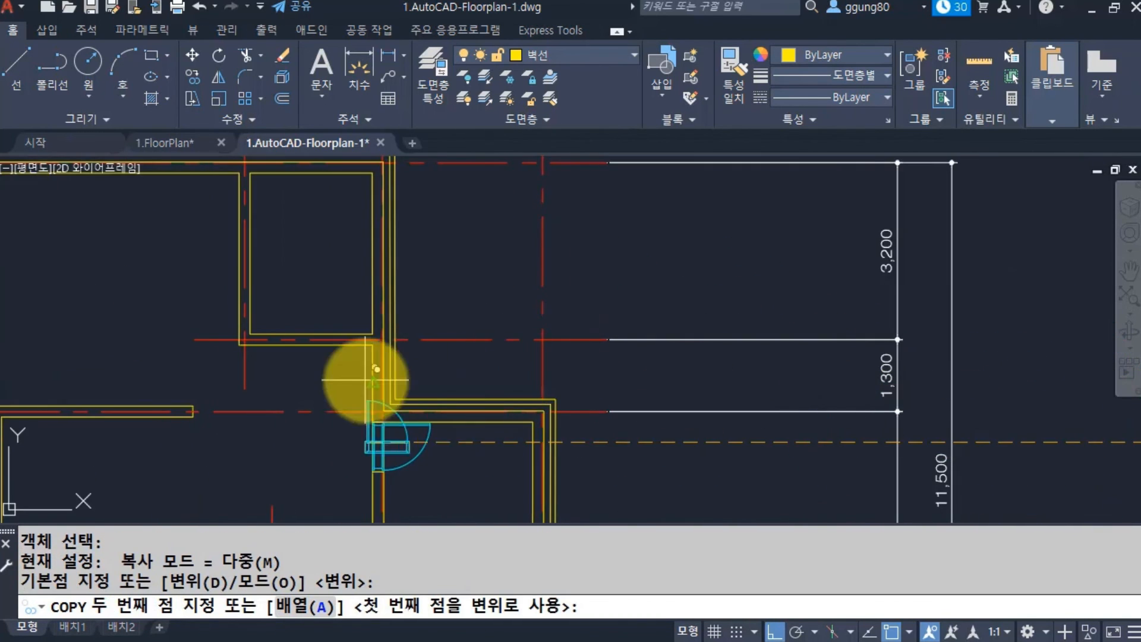
pyautogui.moveTo(374, 383); pyautogui.dragTo(552, 398, button='middle')
pyautogui.click(438, 348)
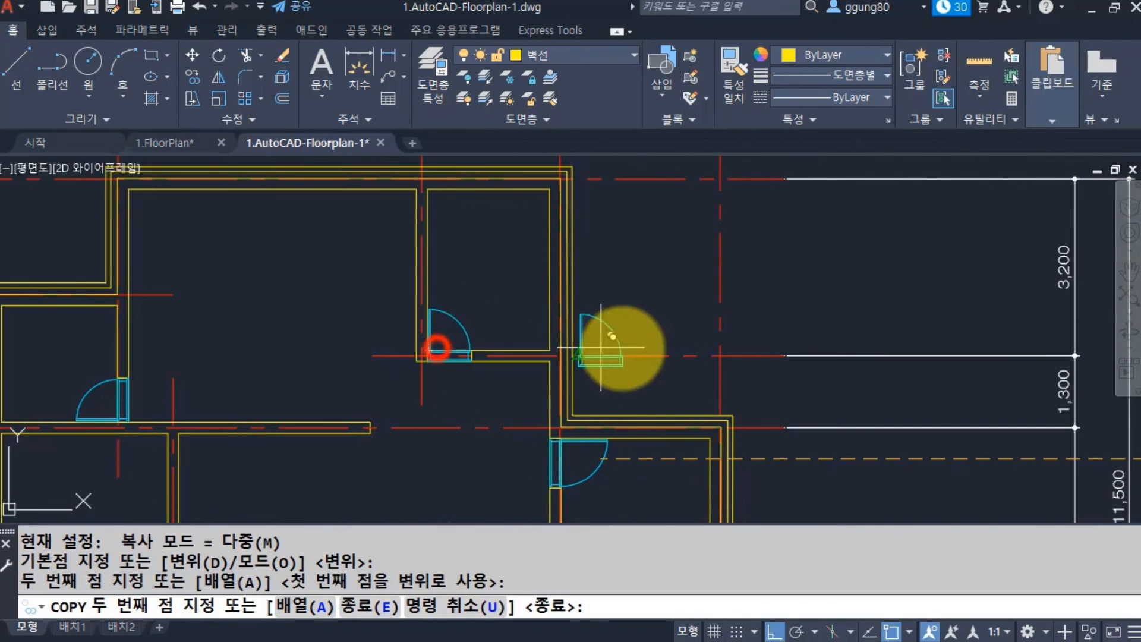
pyautogui.scroll(-4, 581, 333)
pyautogui.press('space')
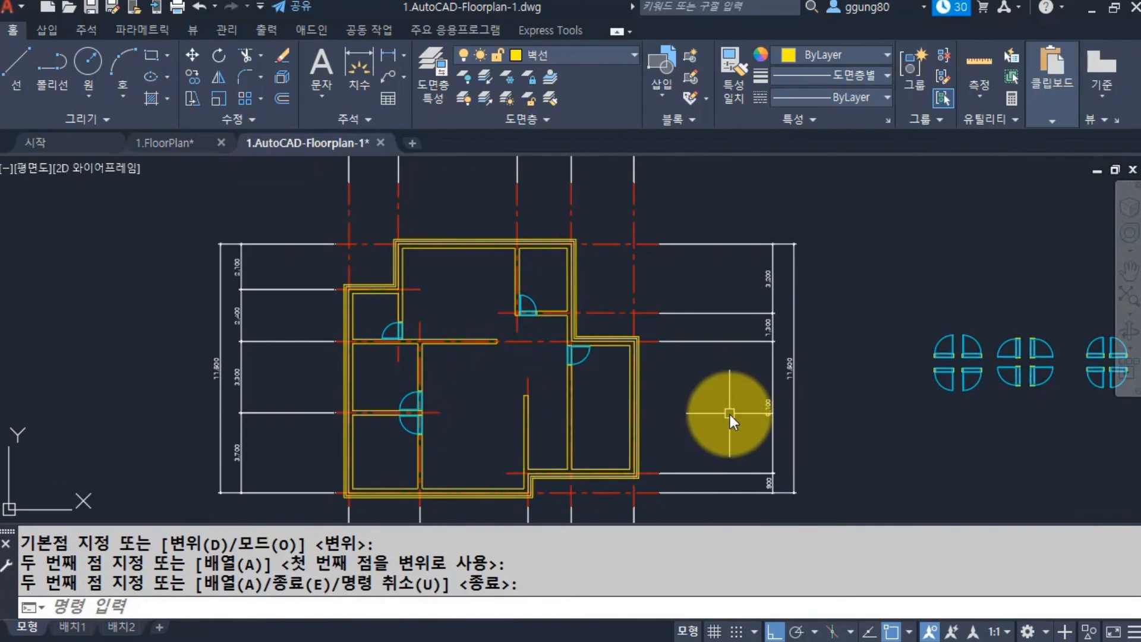
# Start moving the d800 door in the small upper-left room, selecting the door together with its frame and end lines.
pyautogui.scroll(7, 366, 318)
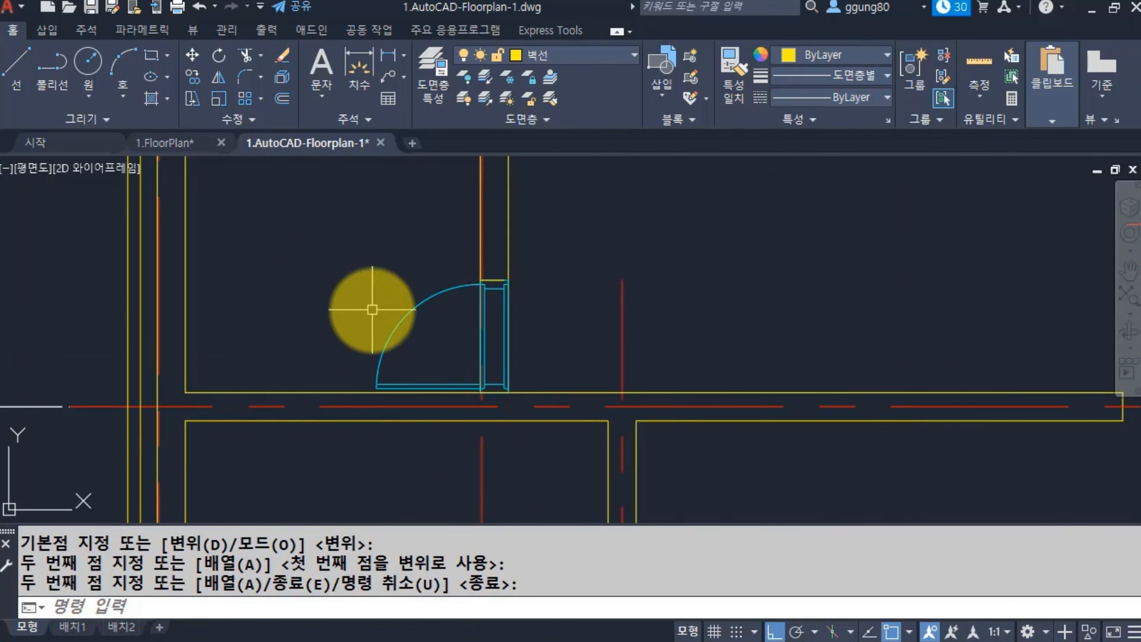
pyautogui.scroll(-4, 410, 353)
pyautogui.write('m')
pyautogui.press('Return')
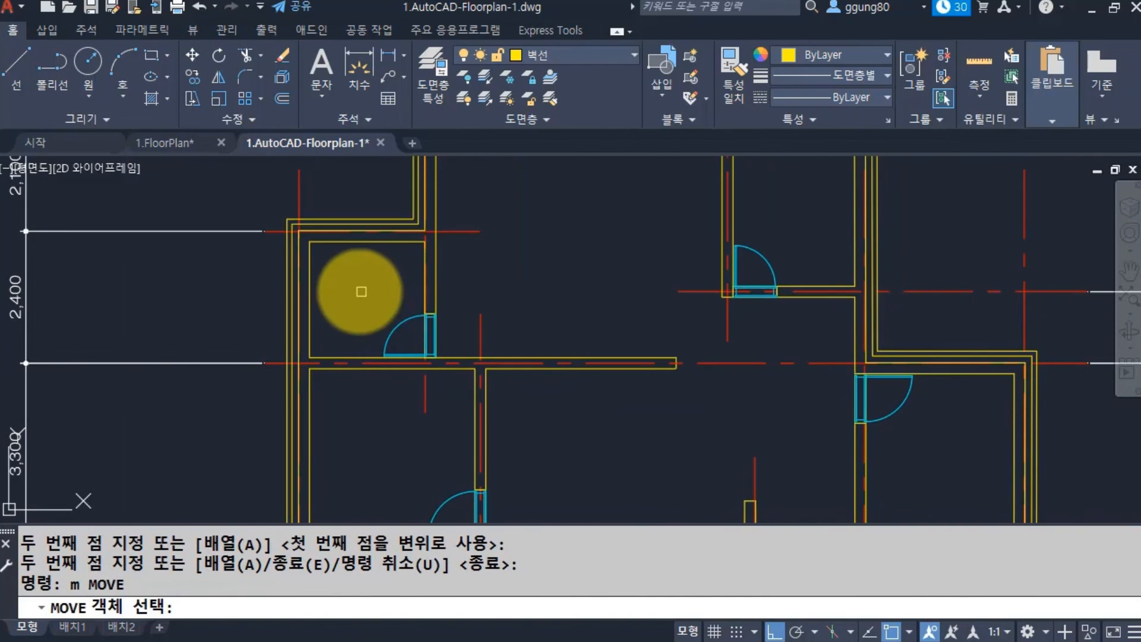
pyautogui.click(356, 288)
pyautogui.click(438, 393)
pyautogui.click(357, 294)
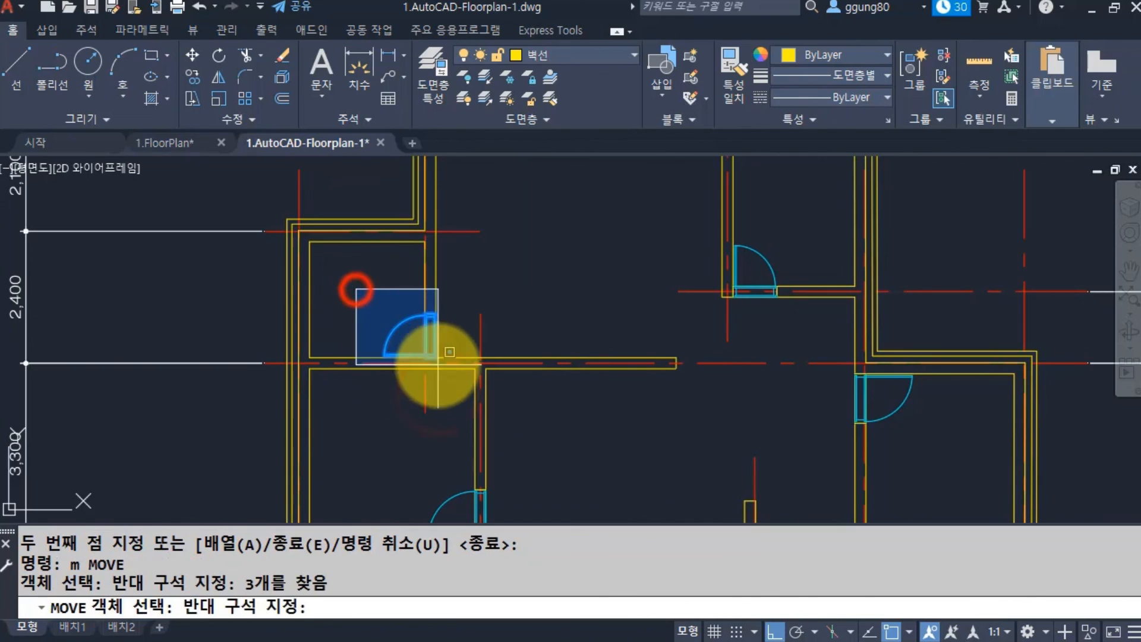